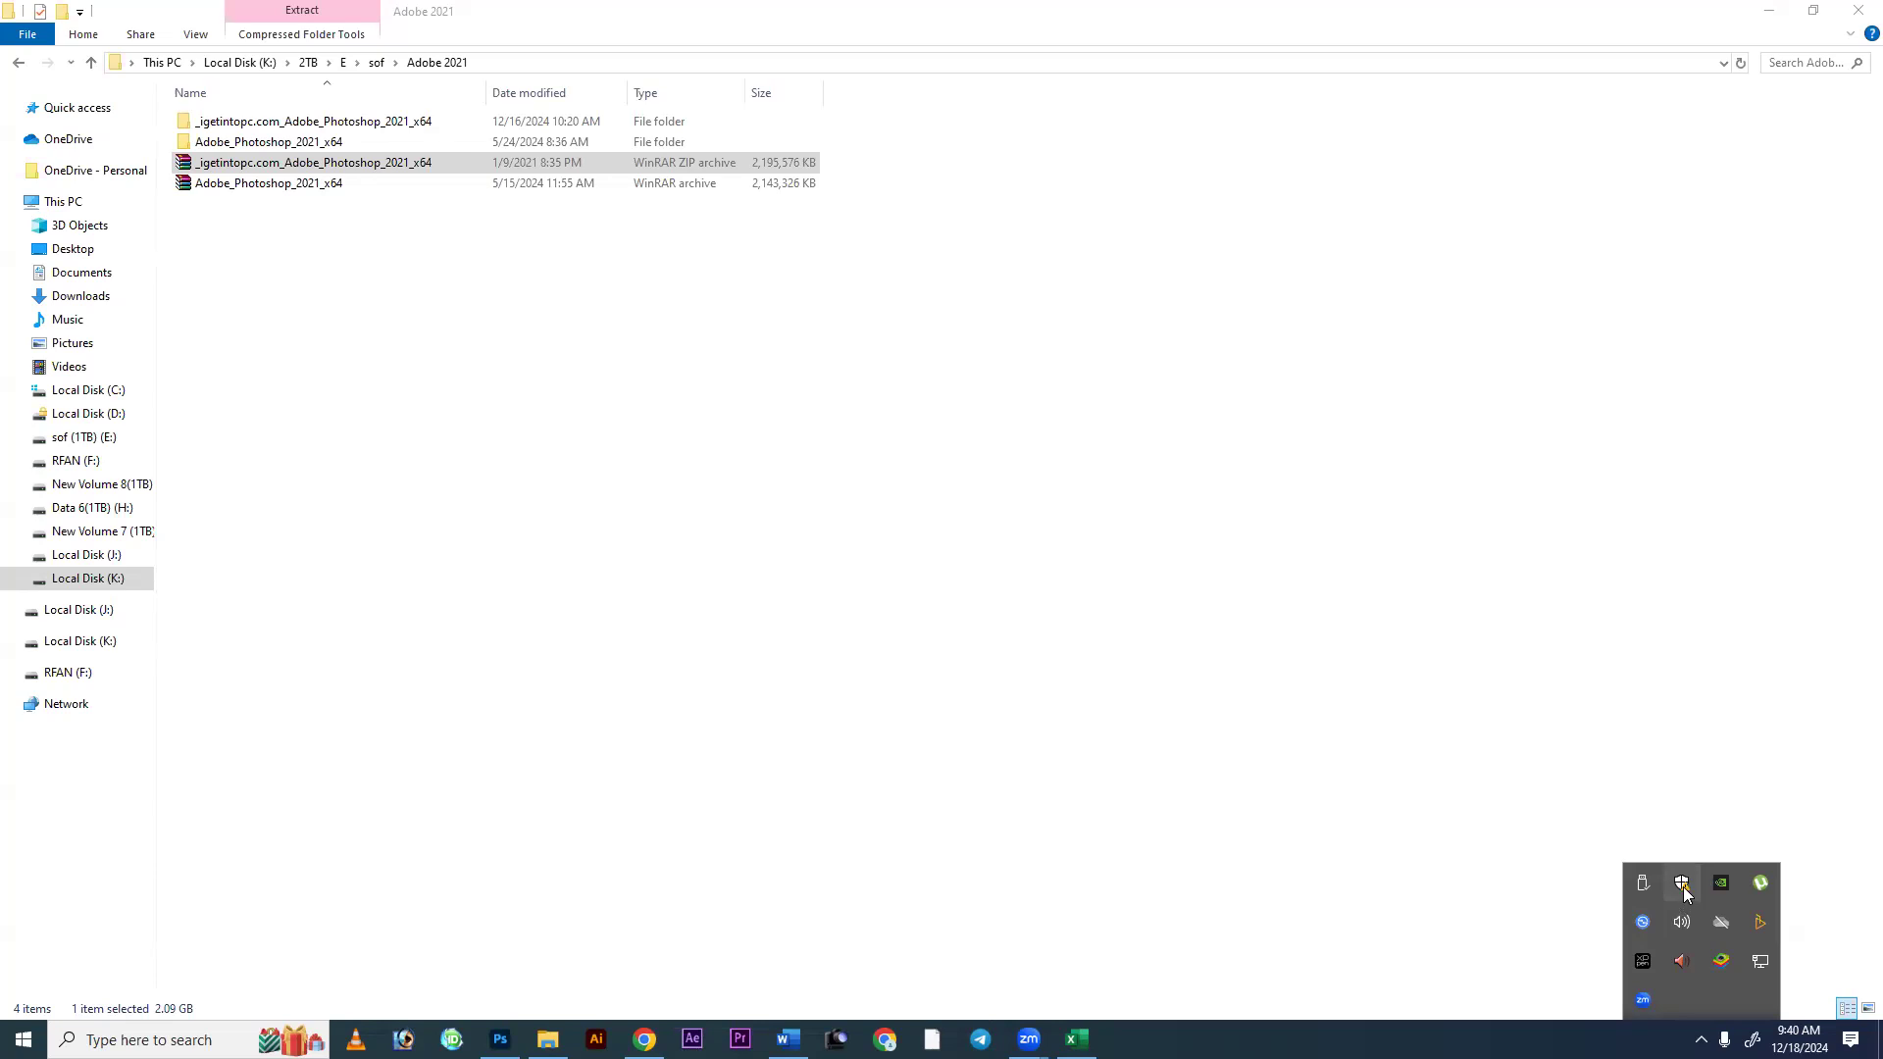
Open Windows Security and look it up with the system search for "sec".
left_click(1683, 886)
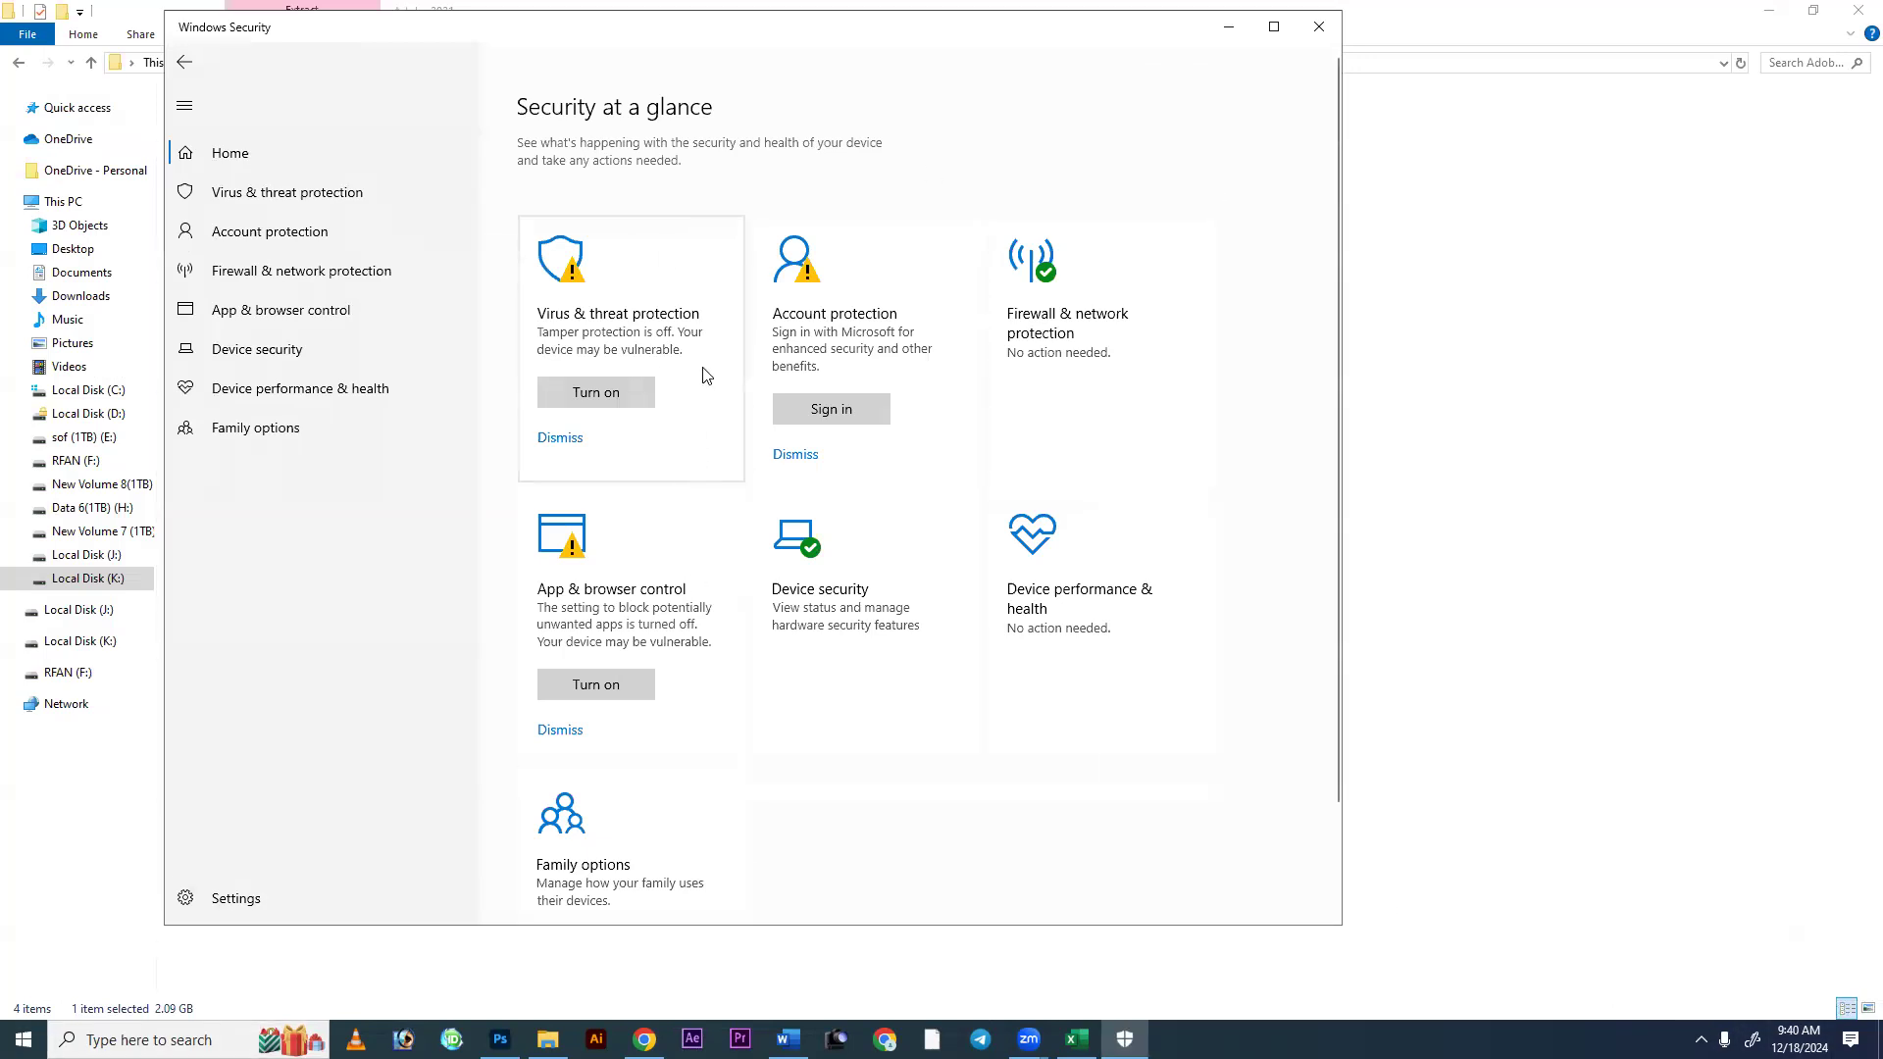
key("super")
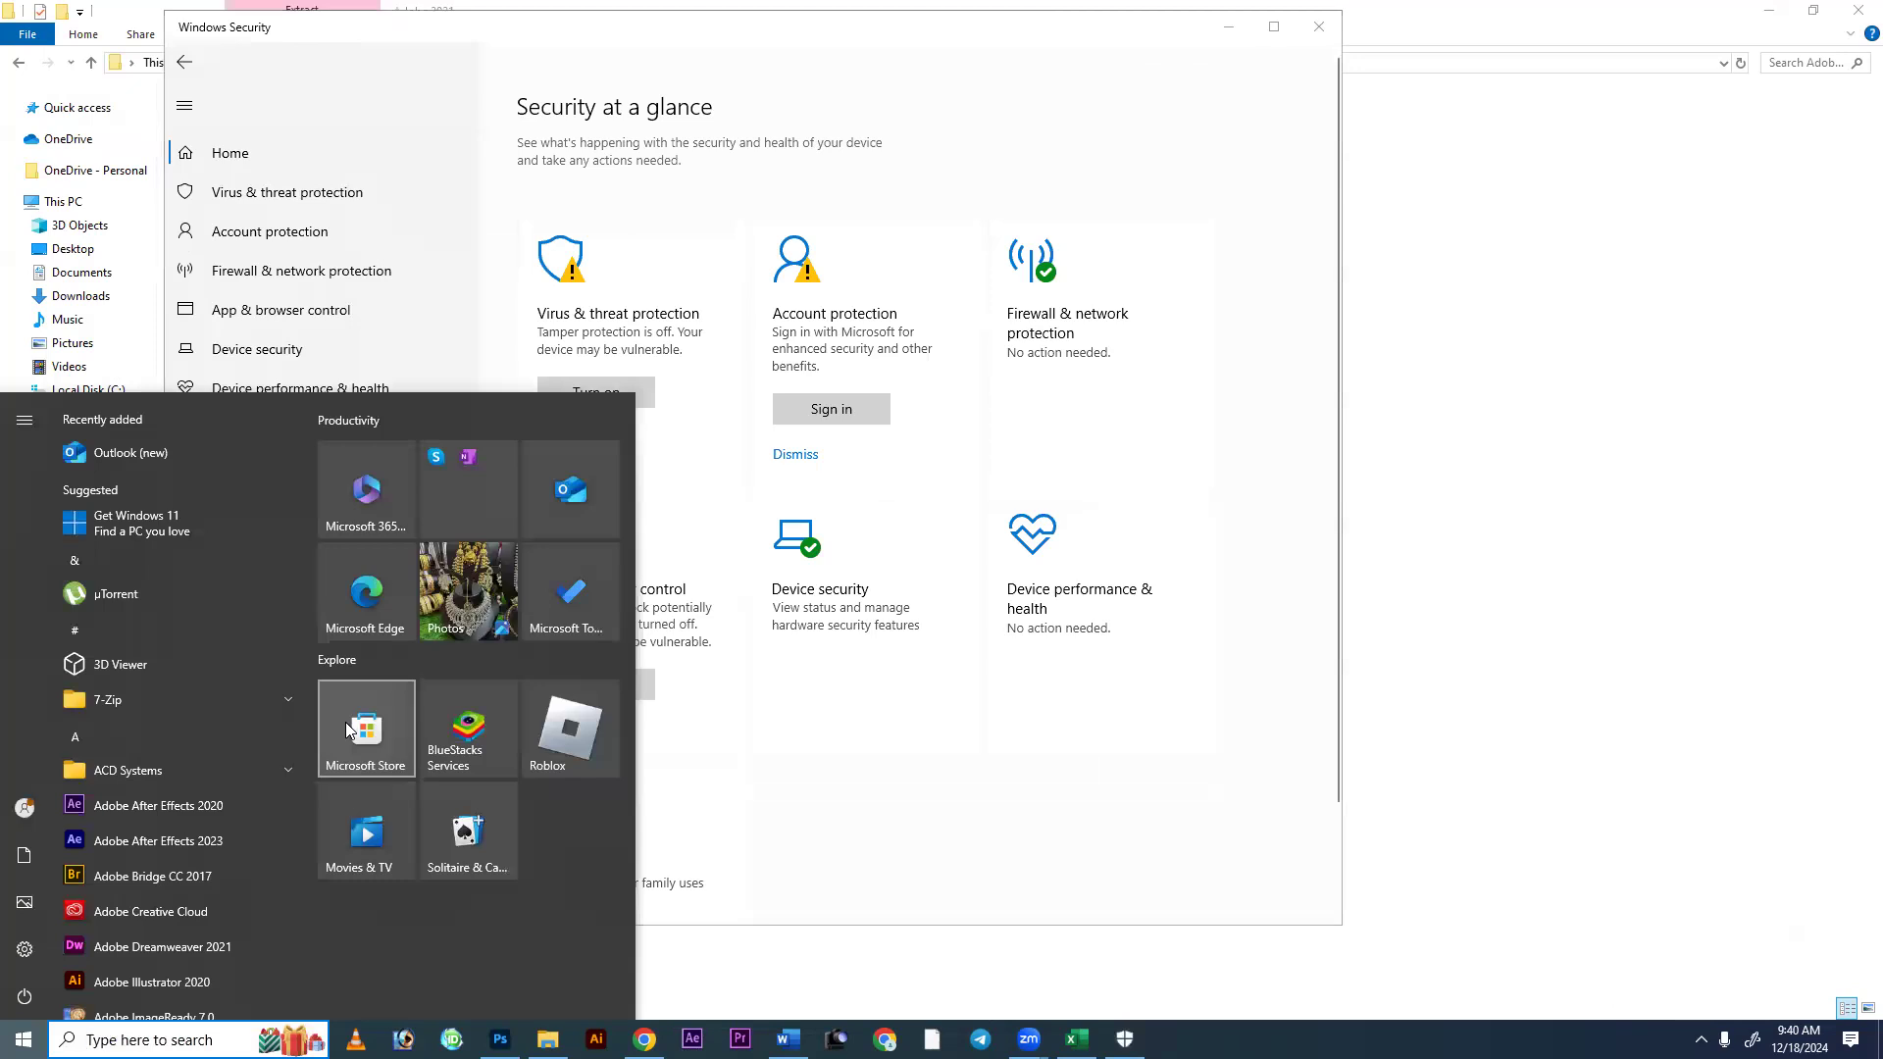
type("sec")
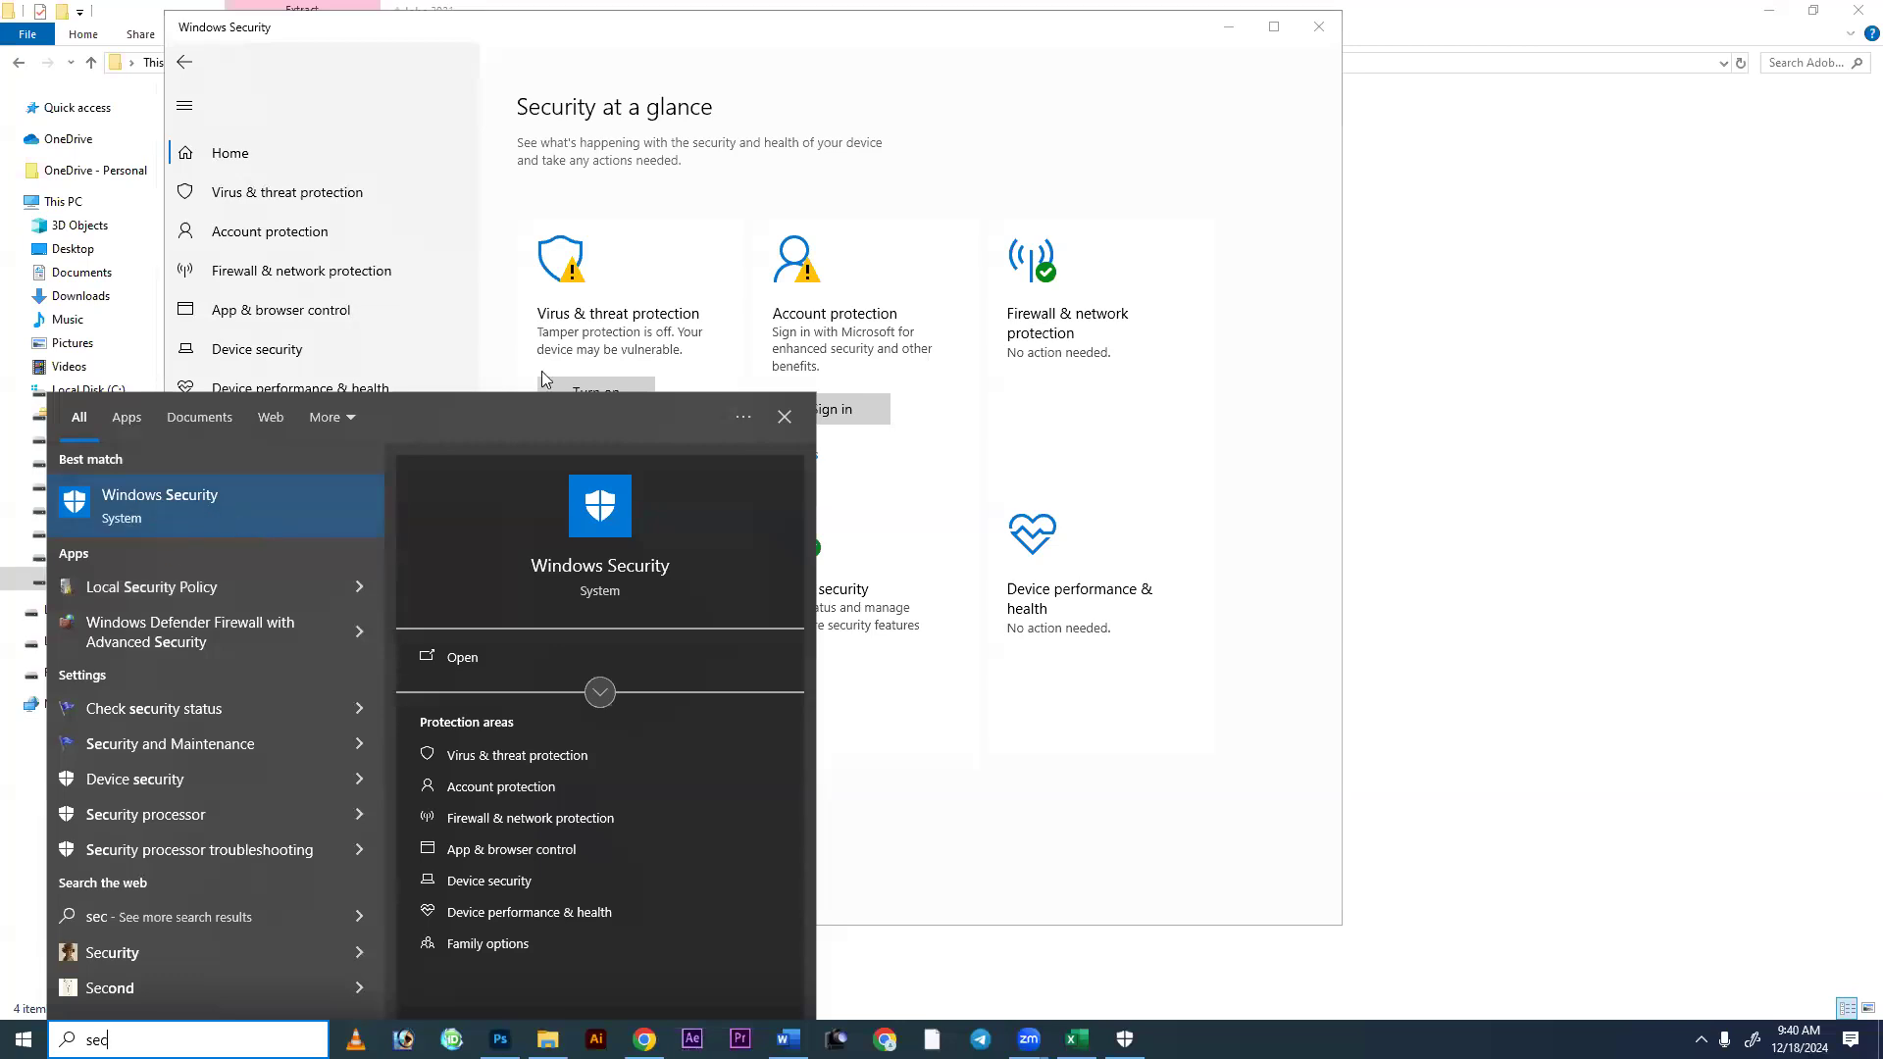
left_click(600, 377)
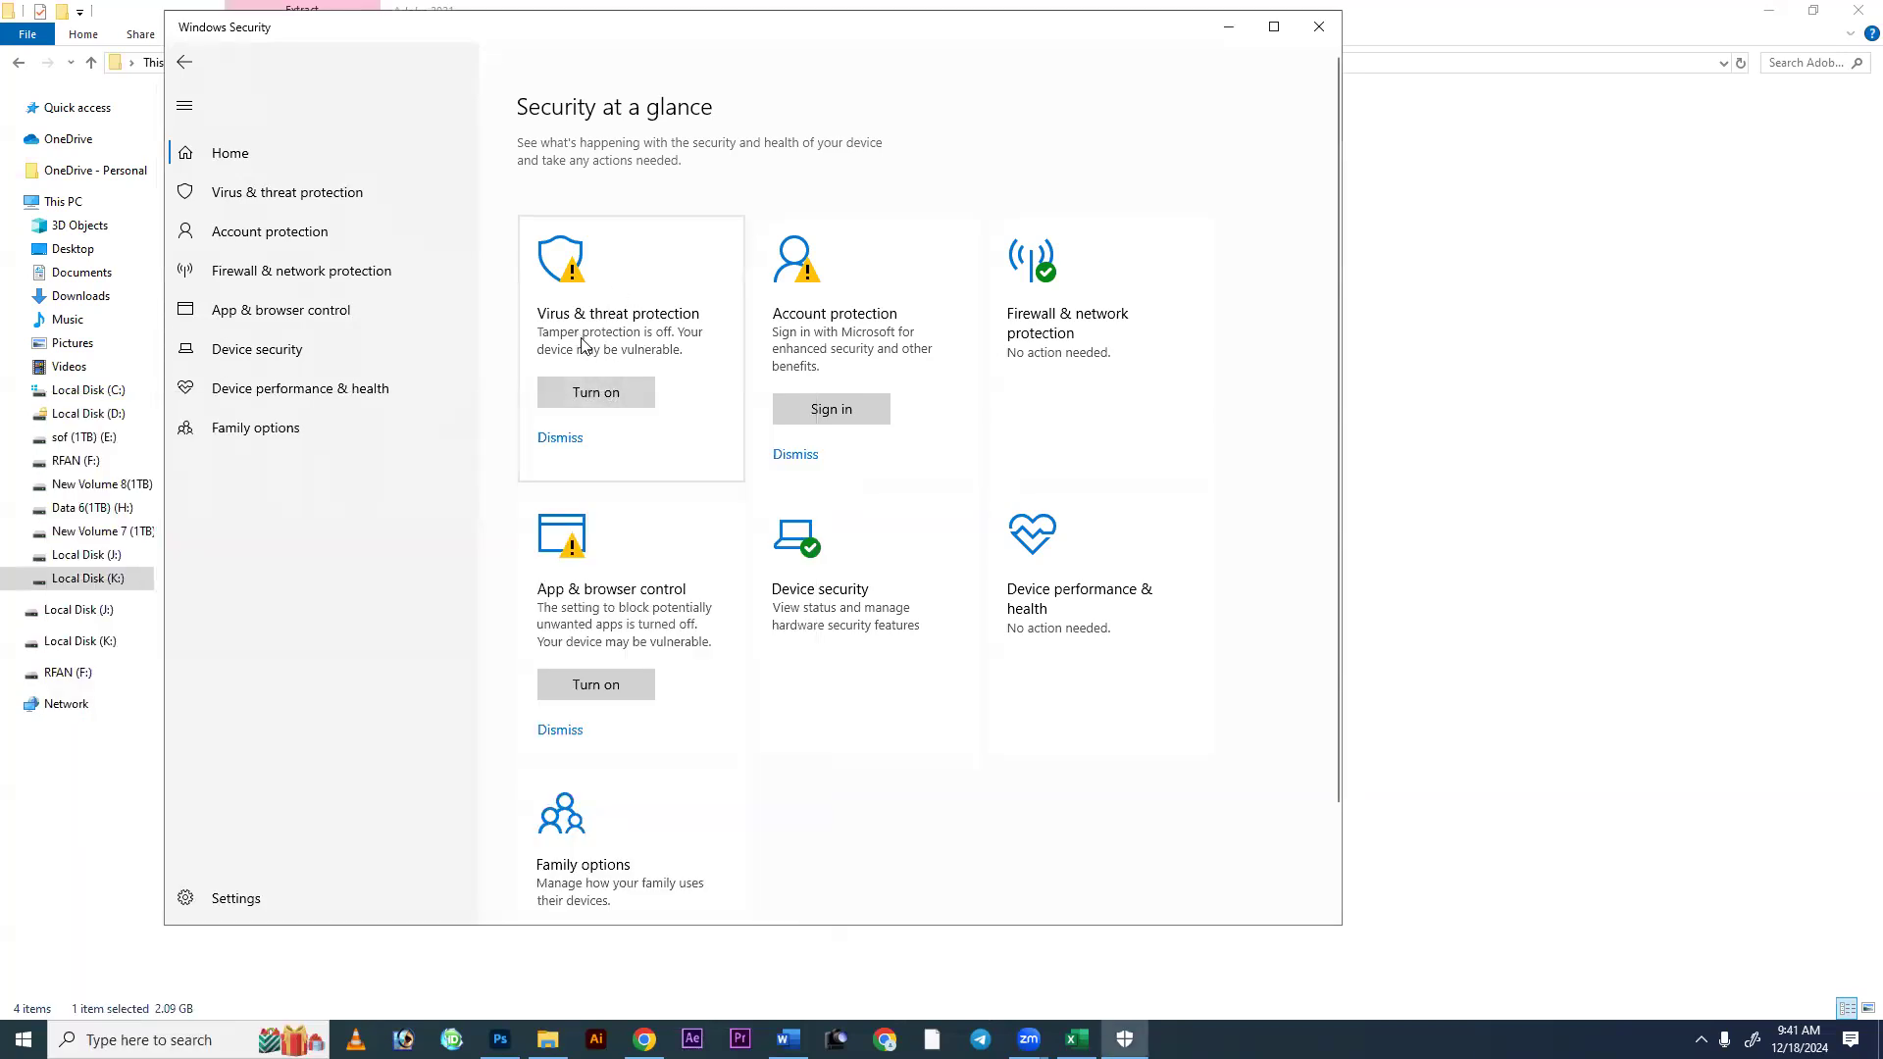
Turn off Real-time protection in the Virus & threat protection settings of Windows Security.
left_click(608, 328)
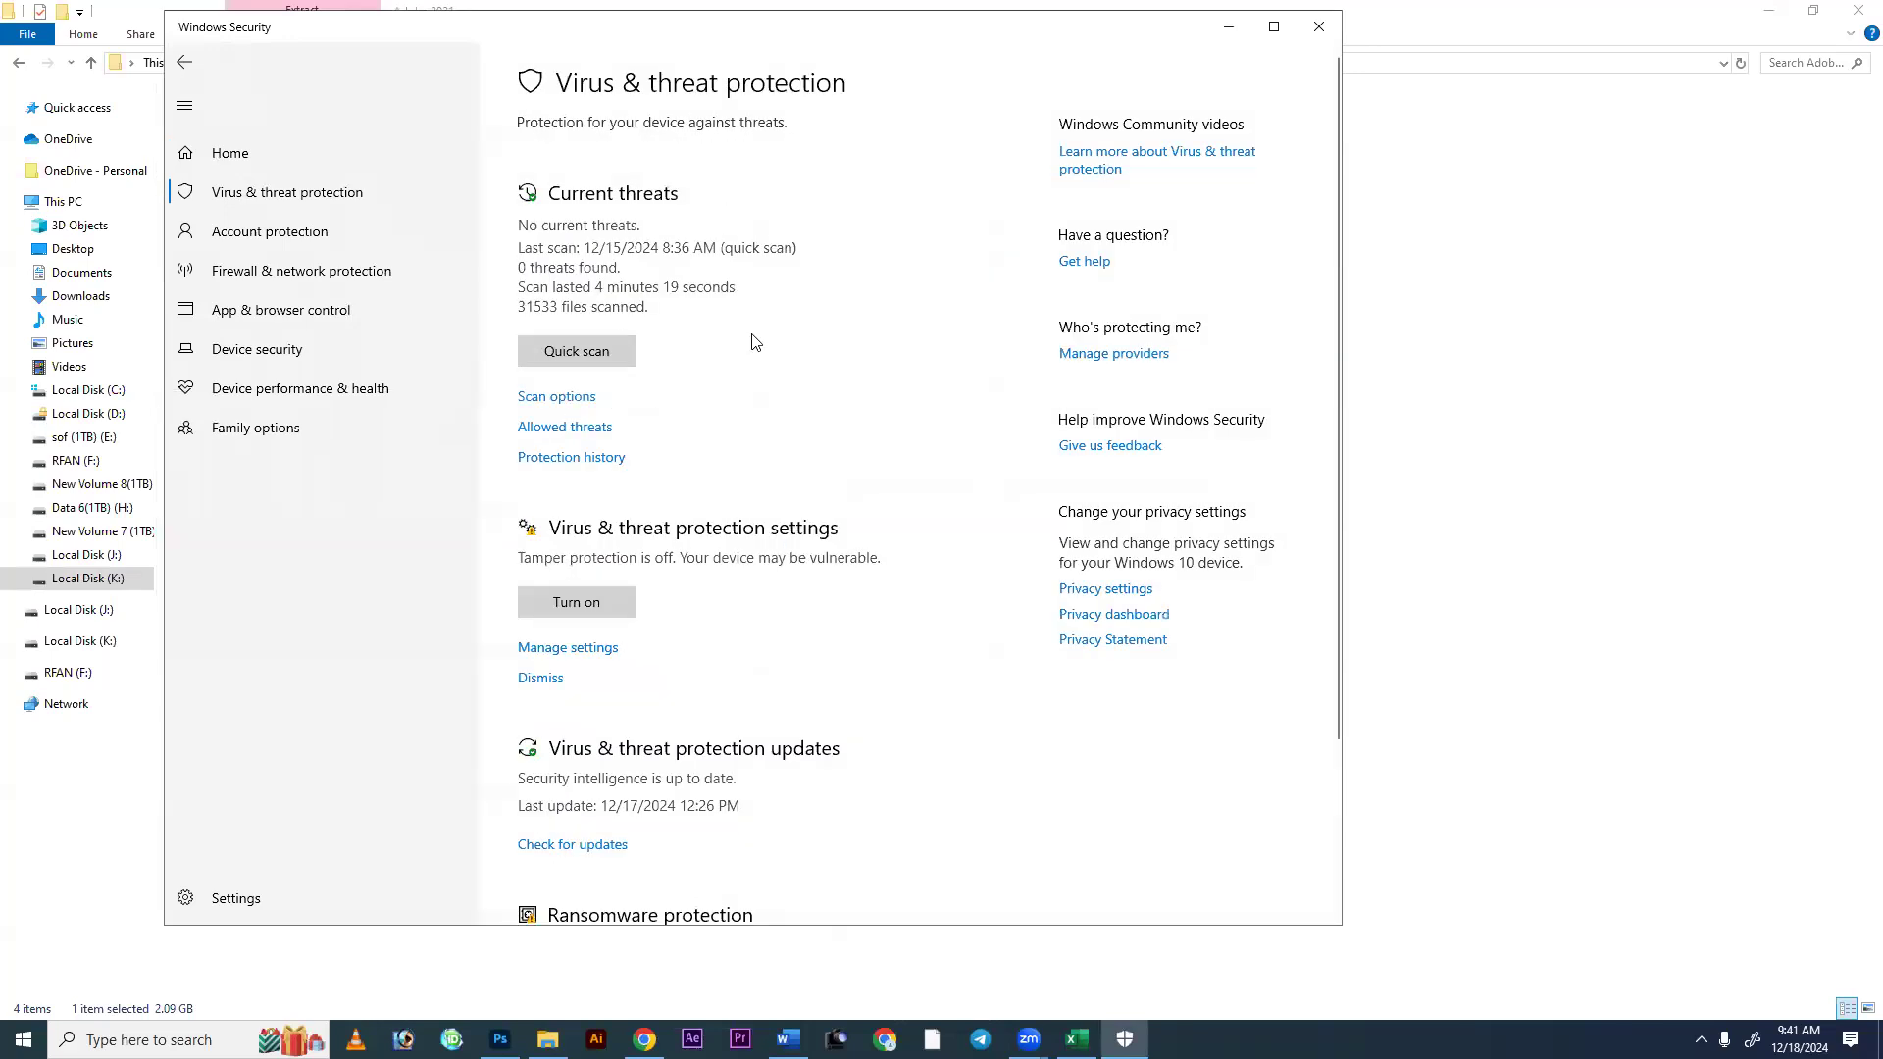
scroll(686, 372, "down", 2)
scroll(608, 491, "up", 2)
left_click(594, 656)
left_click(539, 321)
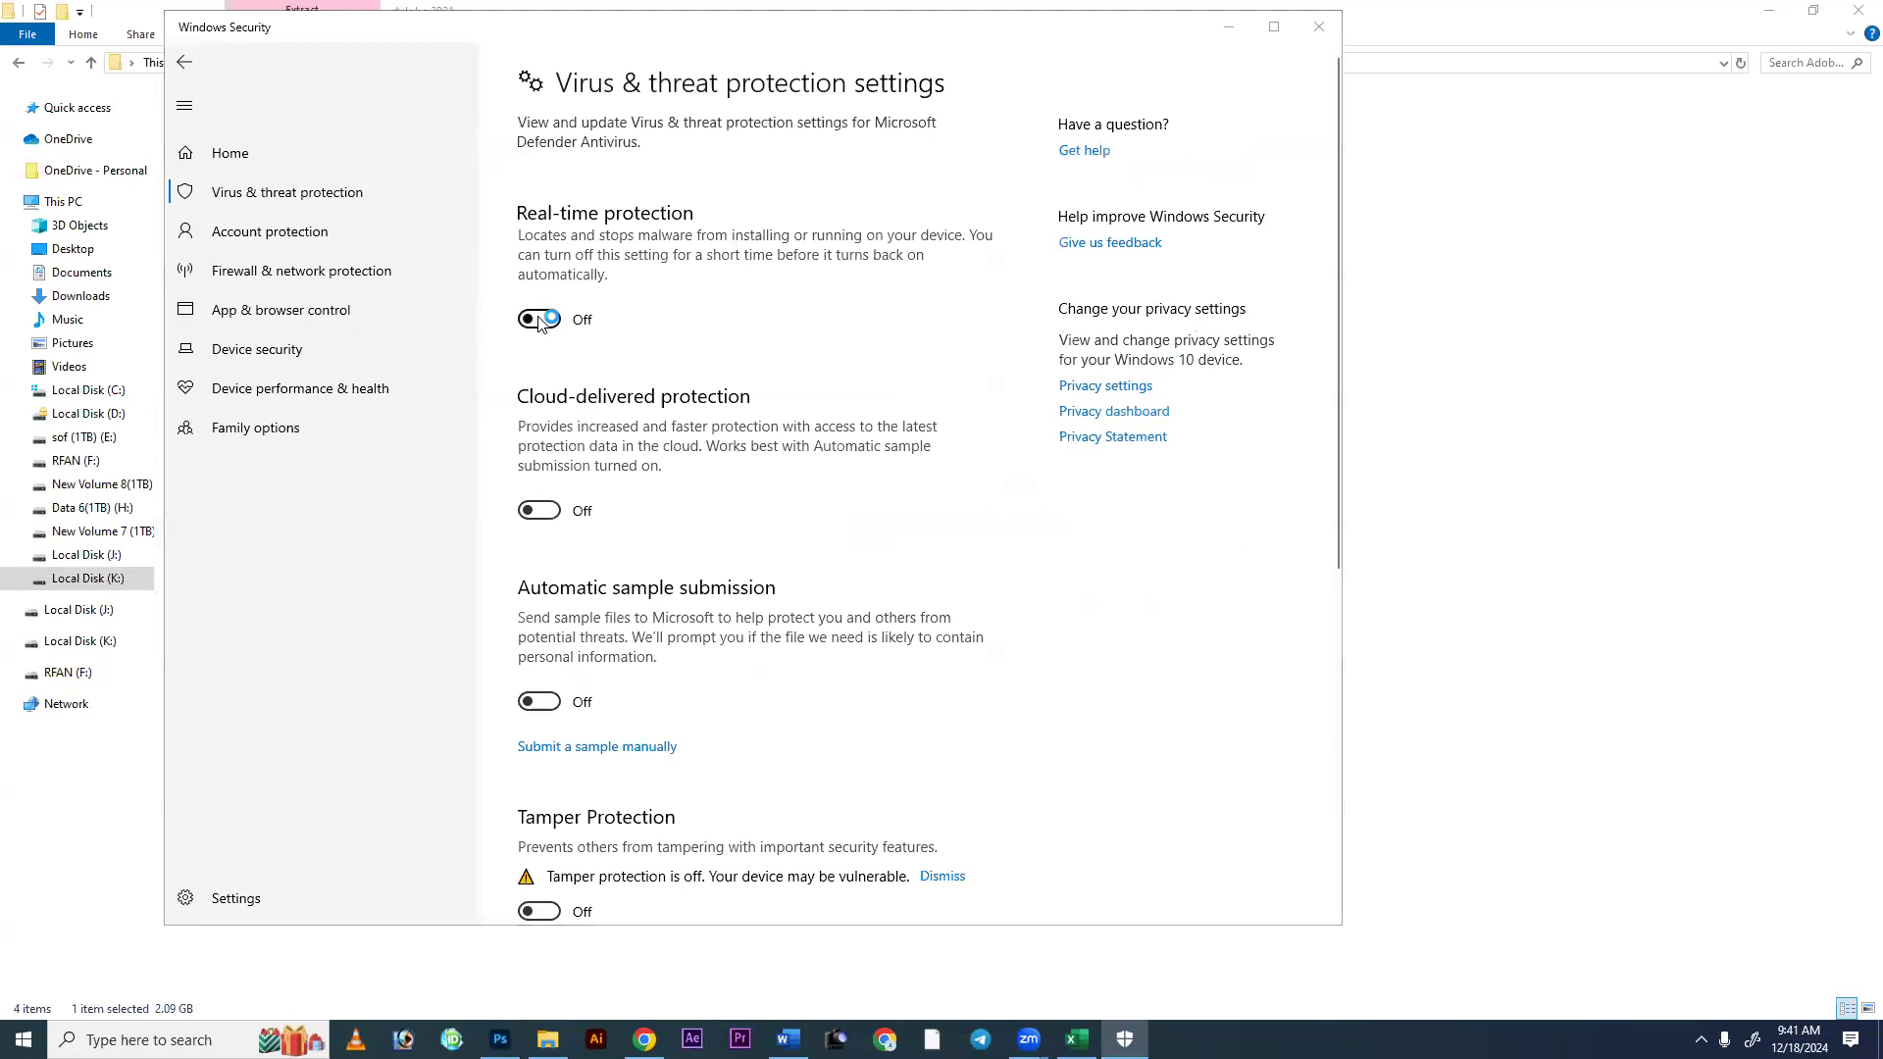
Dismiss the Tamper Protection warning, review the protection settings and close Windows Security.
scroll(647, 543, "down", 1)
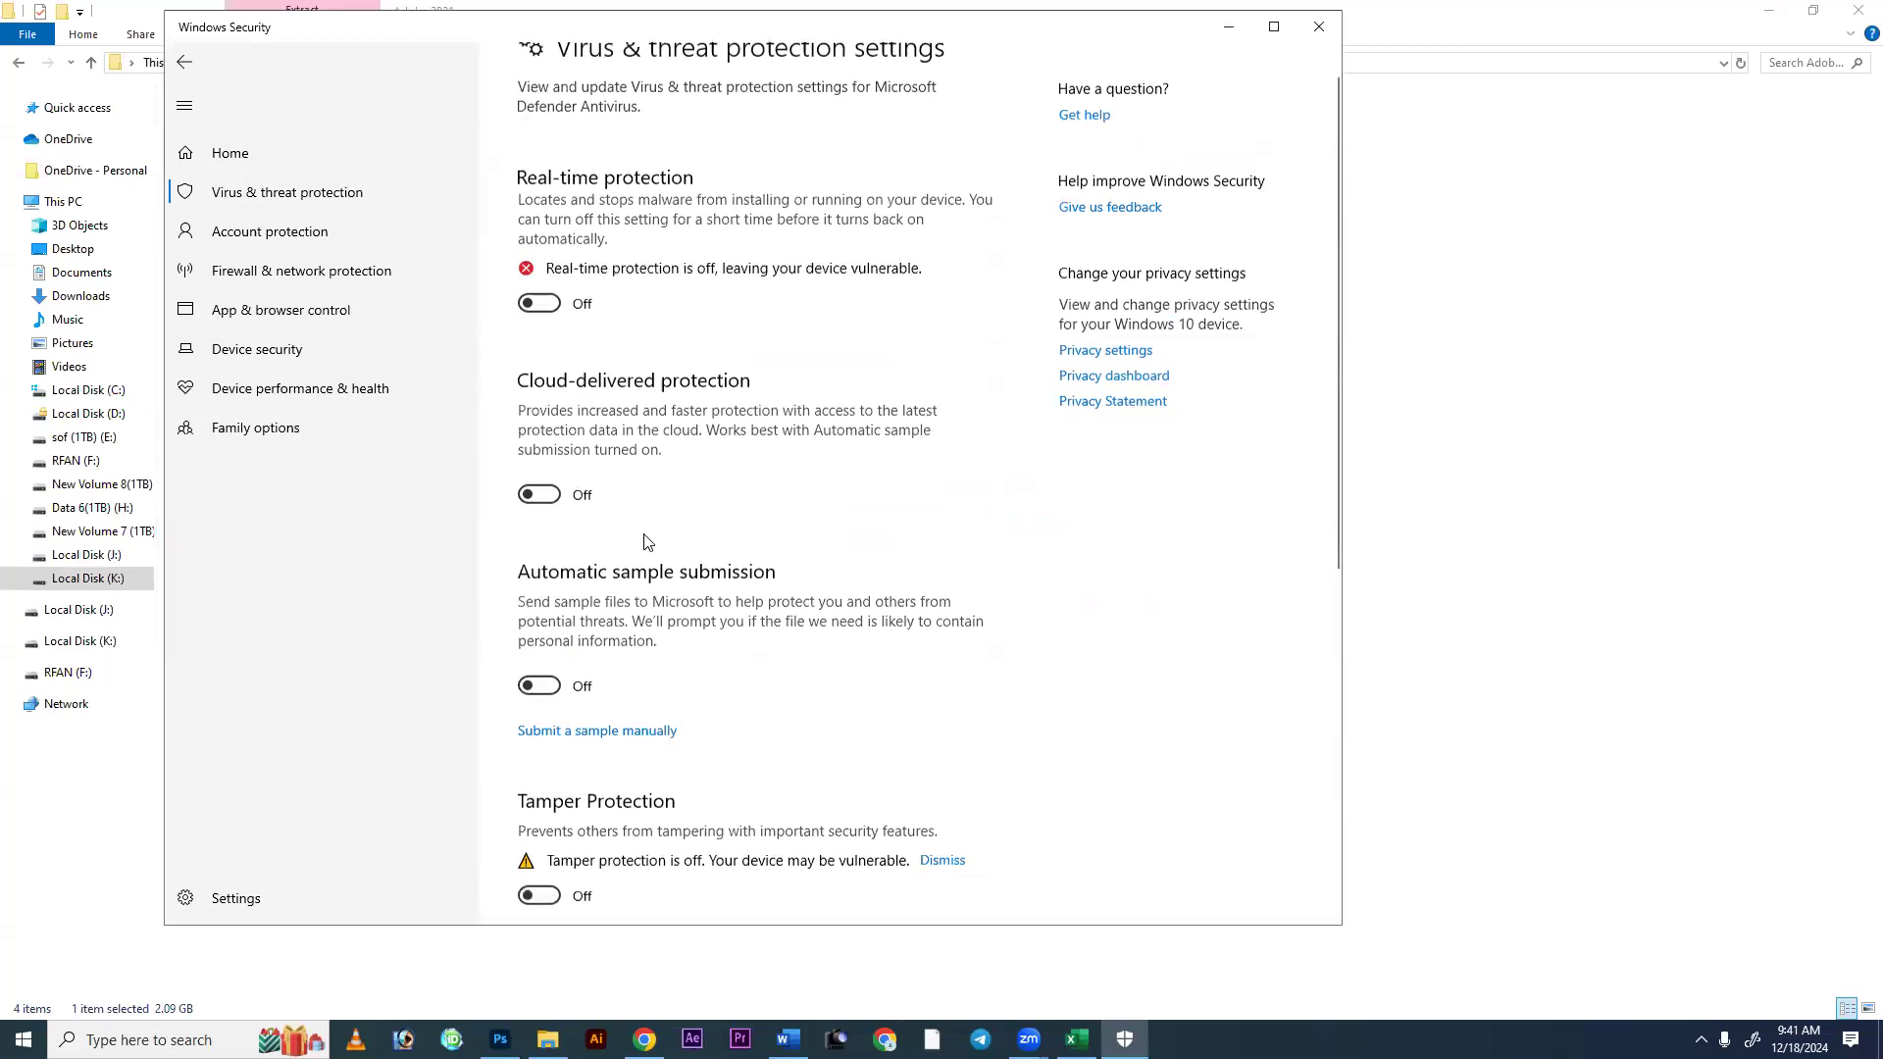
scroll(647, 542, "down", 3)
left_click(942, 498)
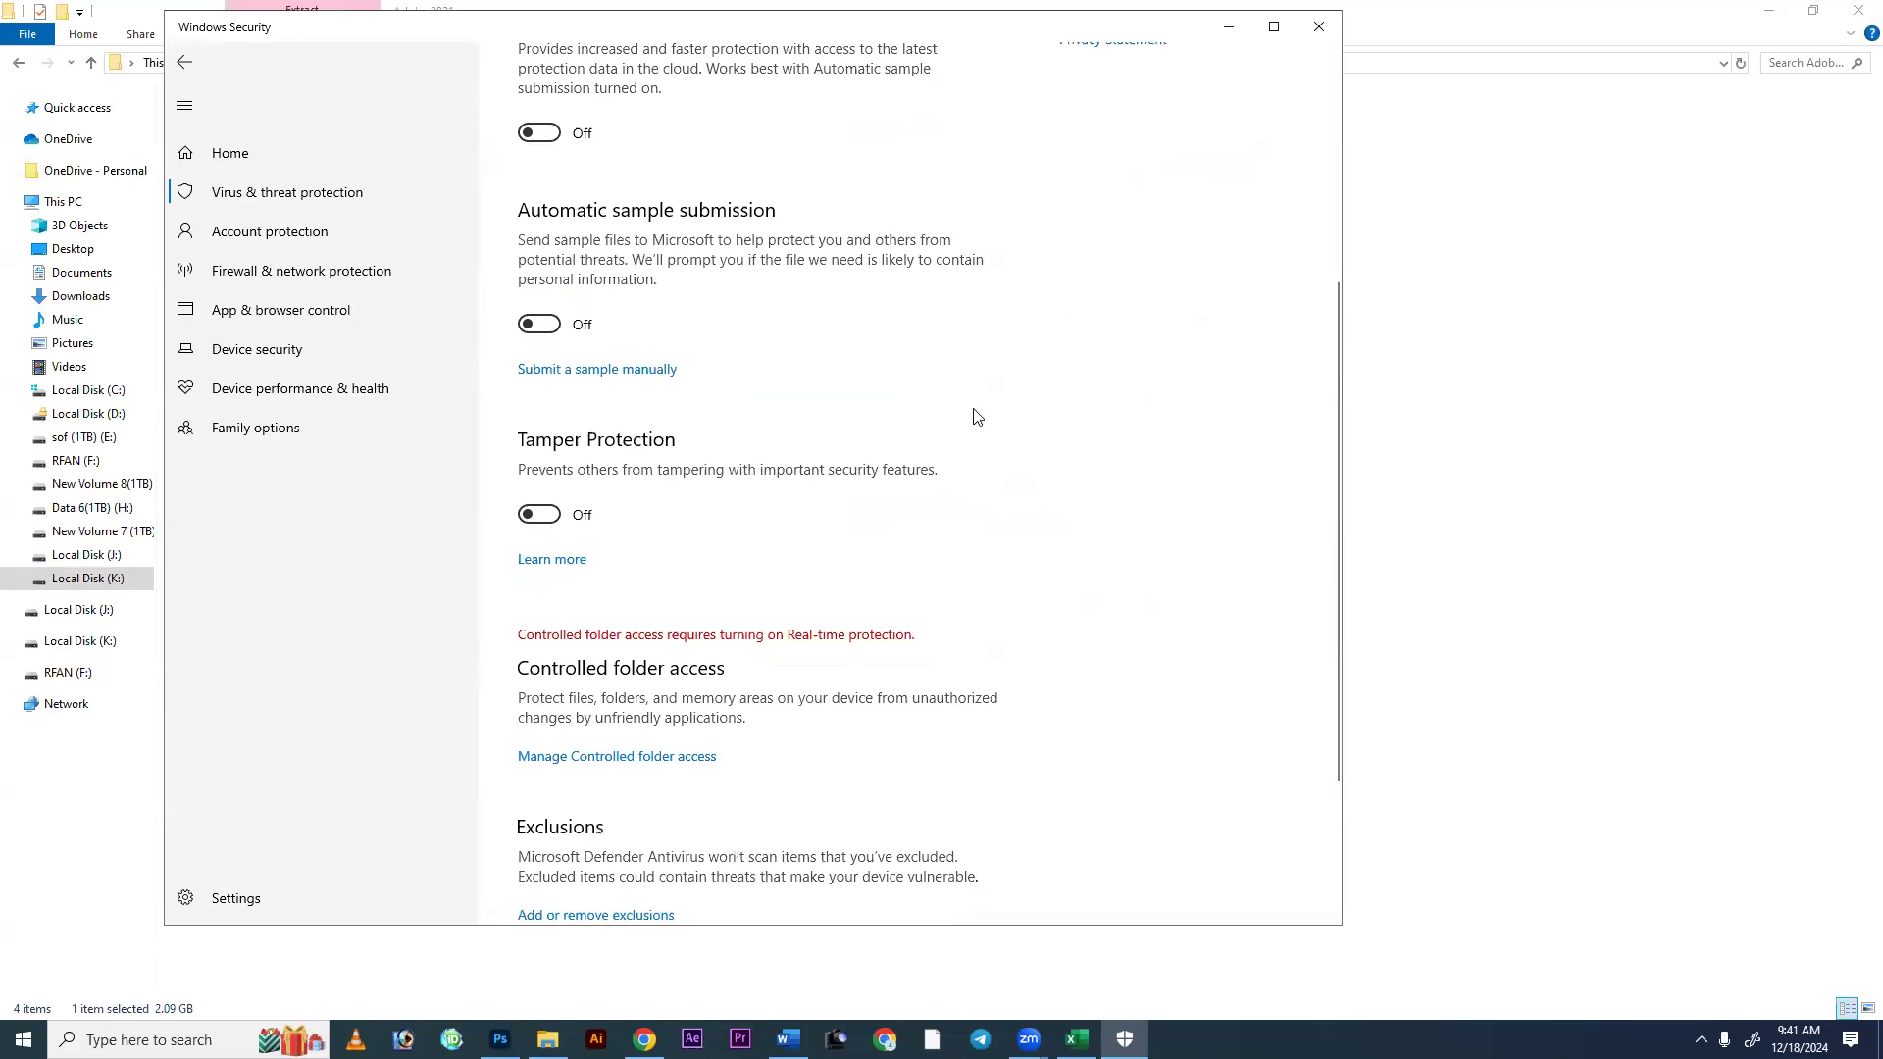
scroll(975, 417, "up", 5)
scroll(920, 558, "down", 6)
scroll(871, 437, "up", 5)
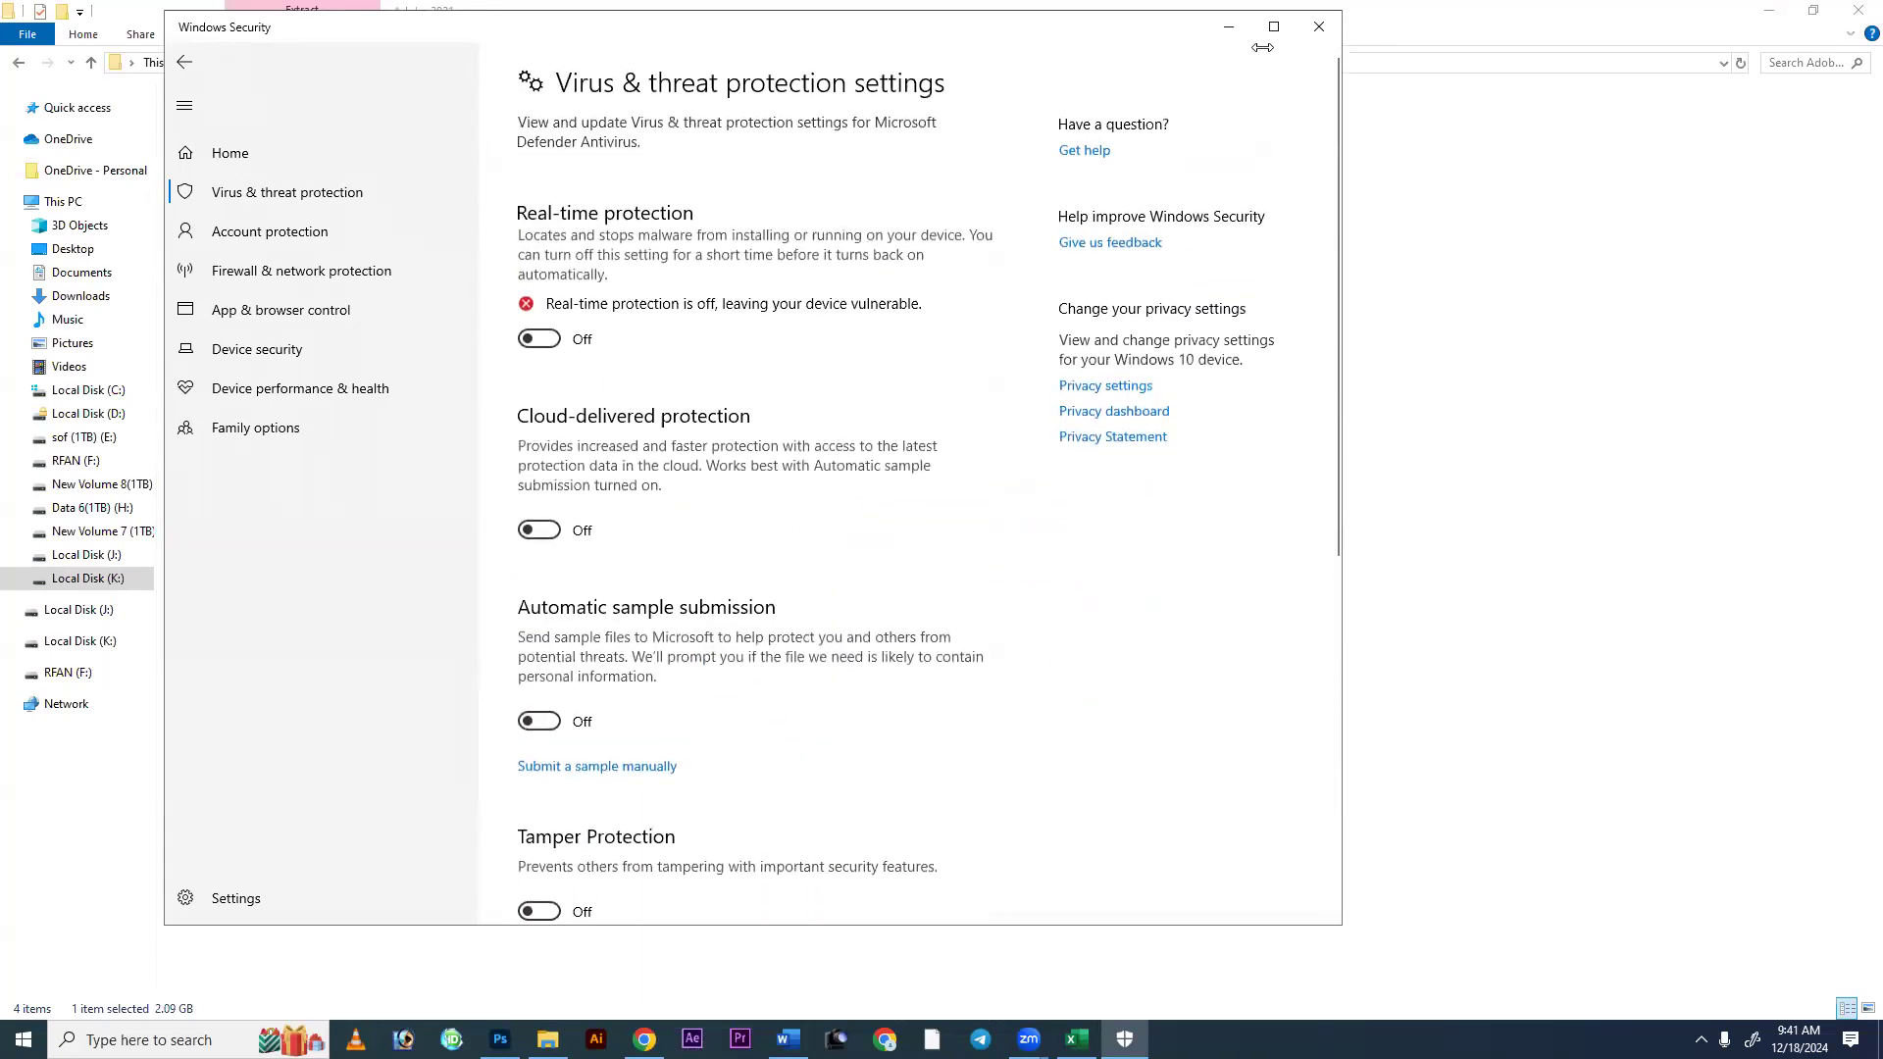
left_click(1319, 27)
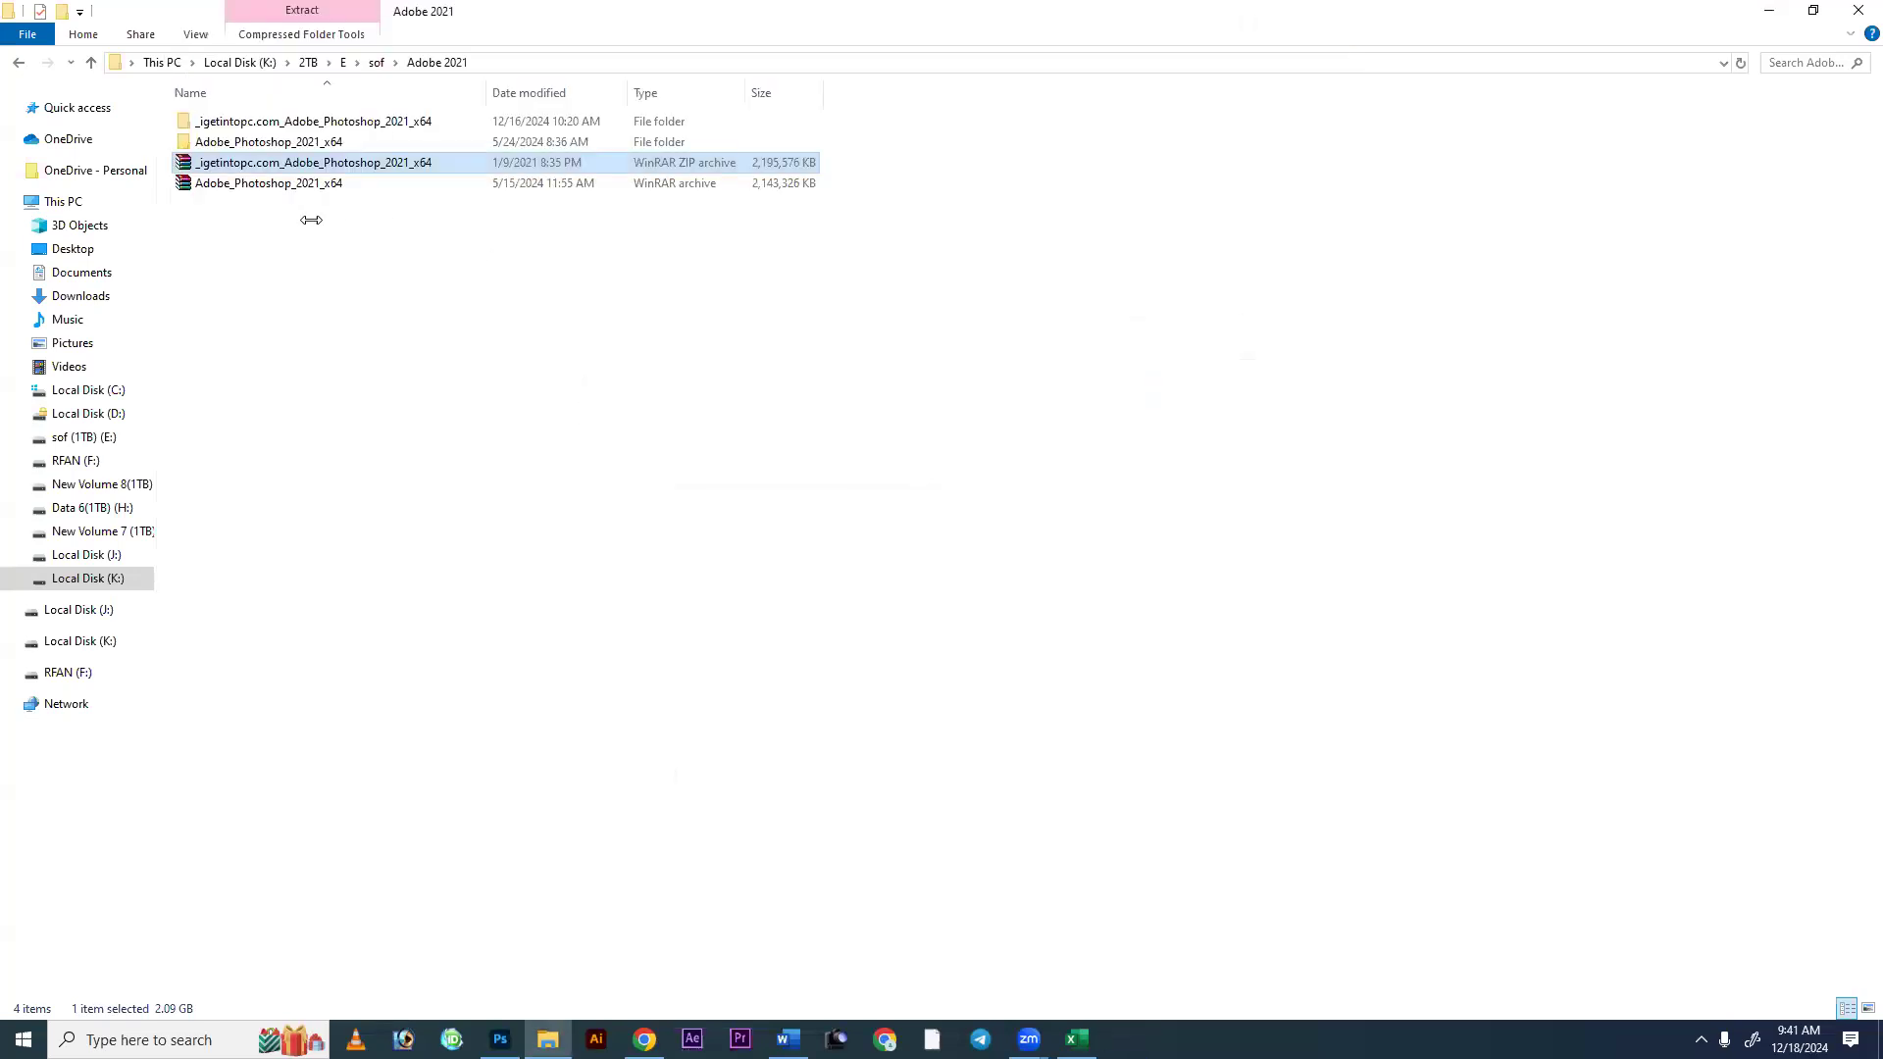
Show the extraction options for the _igetintopc.com_Adobe_Photoshop_2021_x64 archive and inspect its extracted folder, returning to Adobe 2021.
right_click(267, 163)
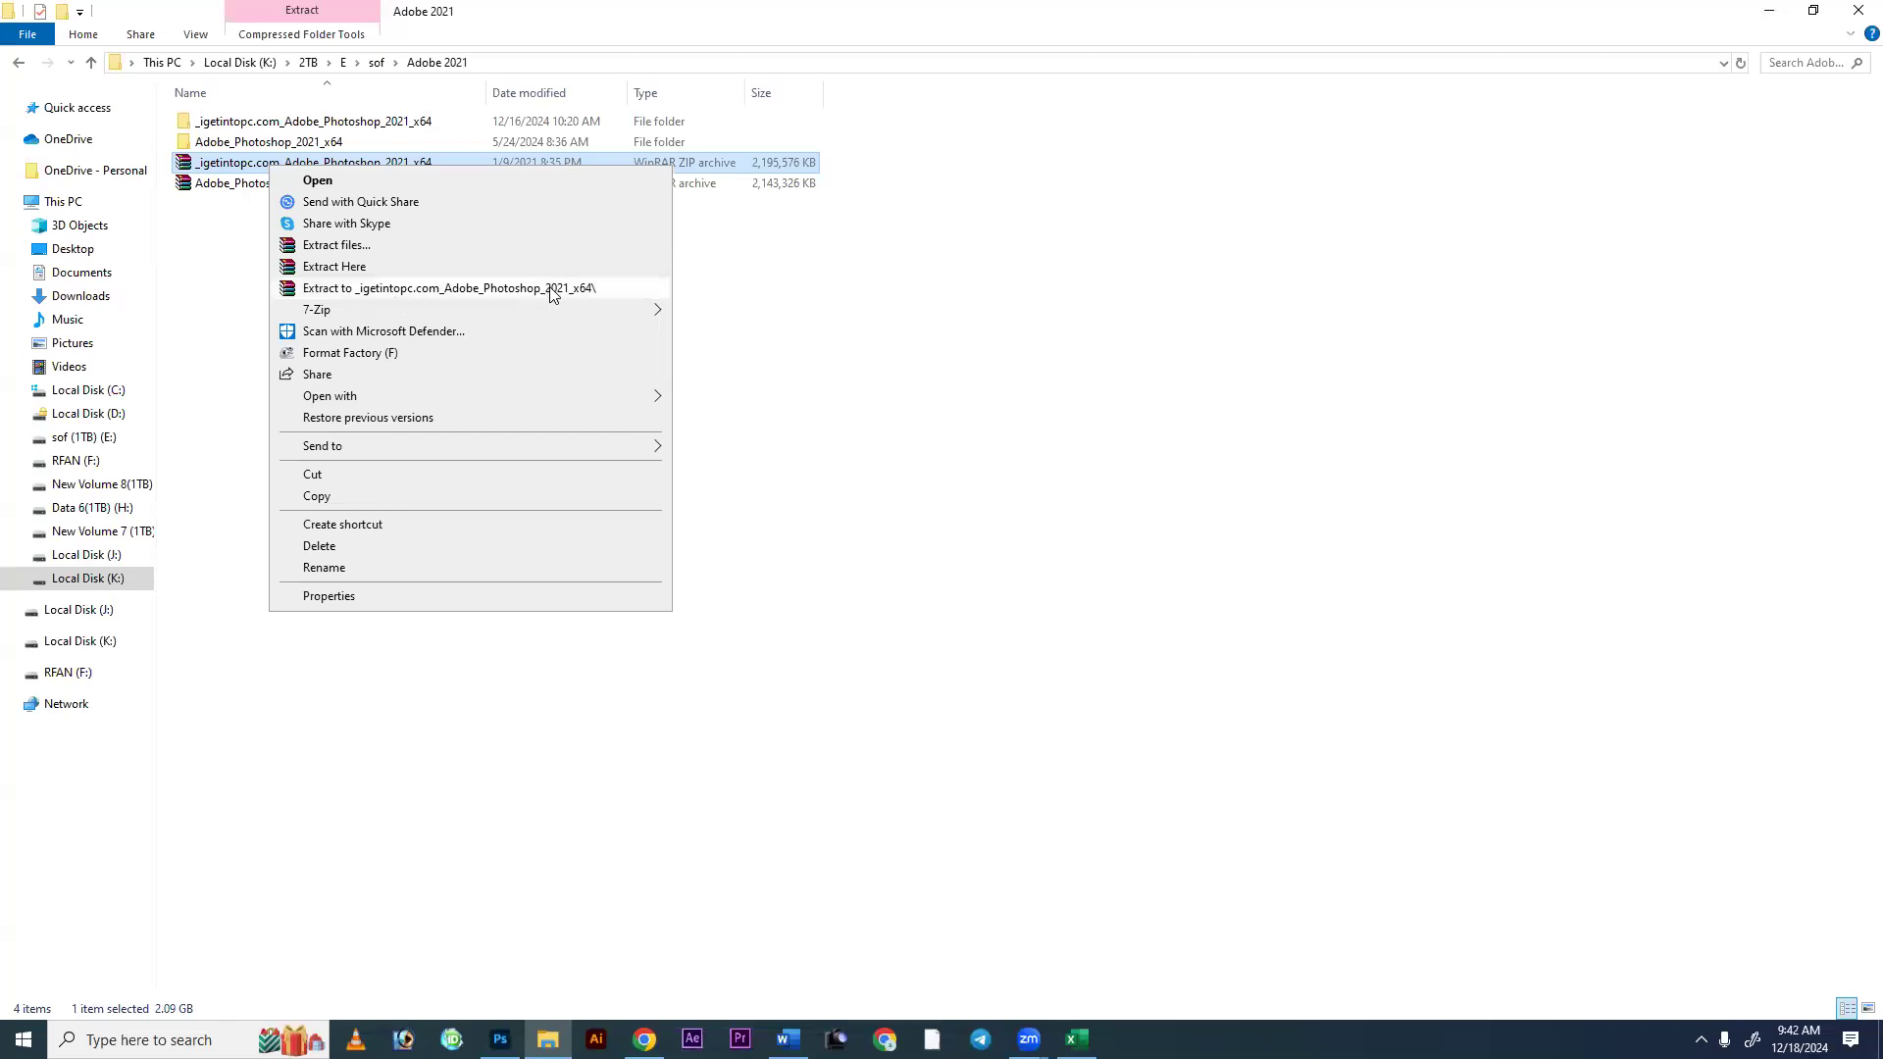
left_click(985, 363)
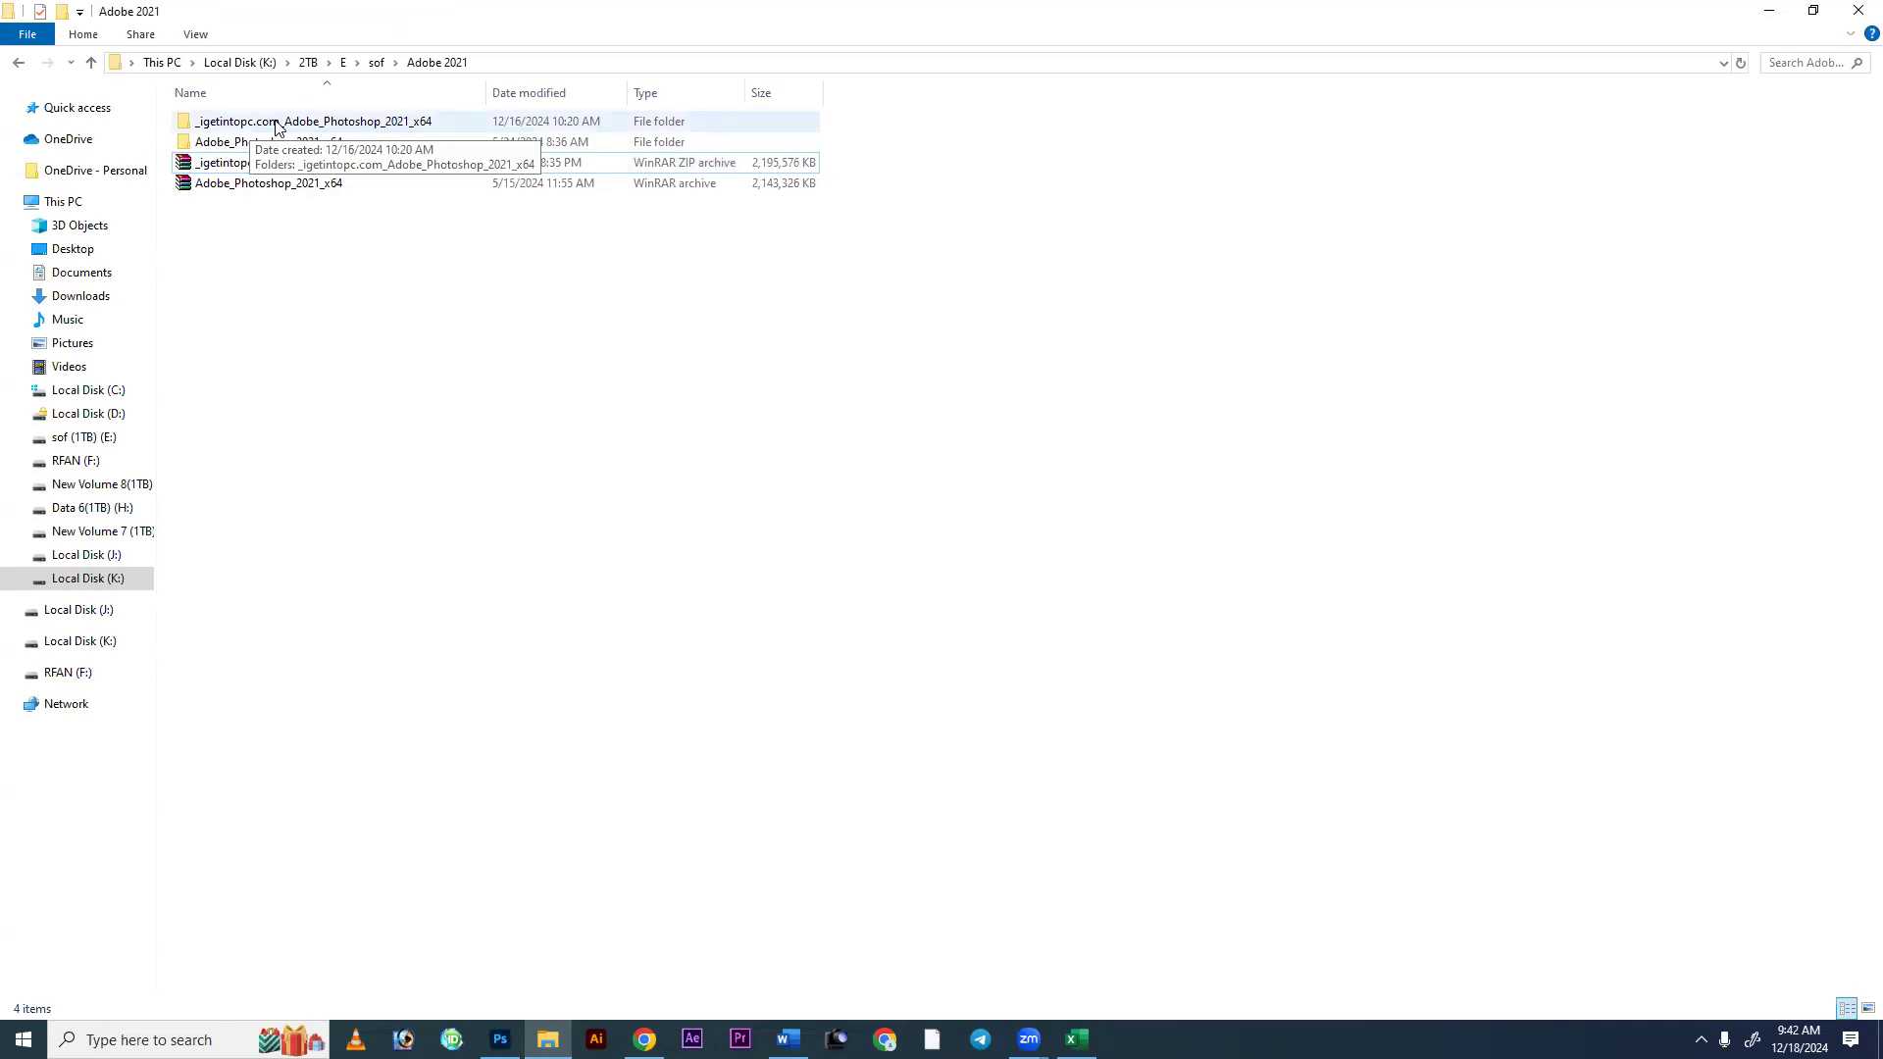
double_click(277, 123)
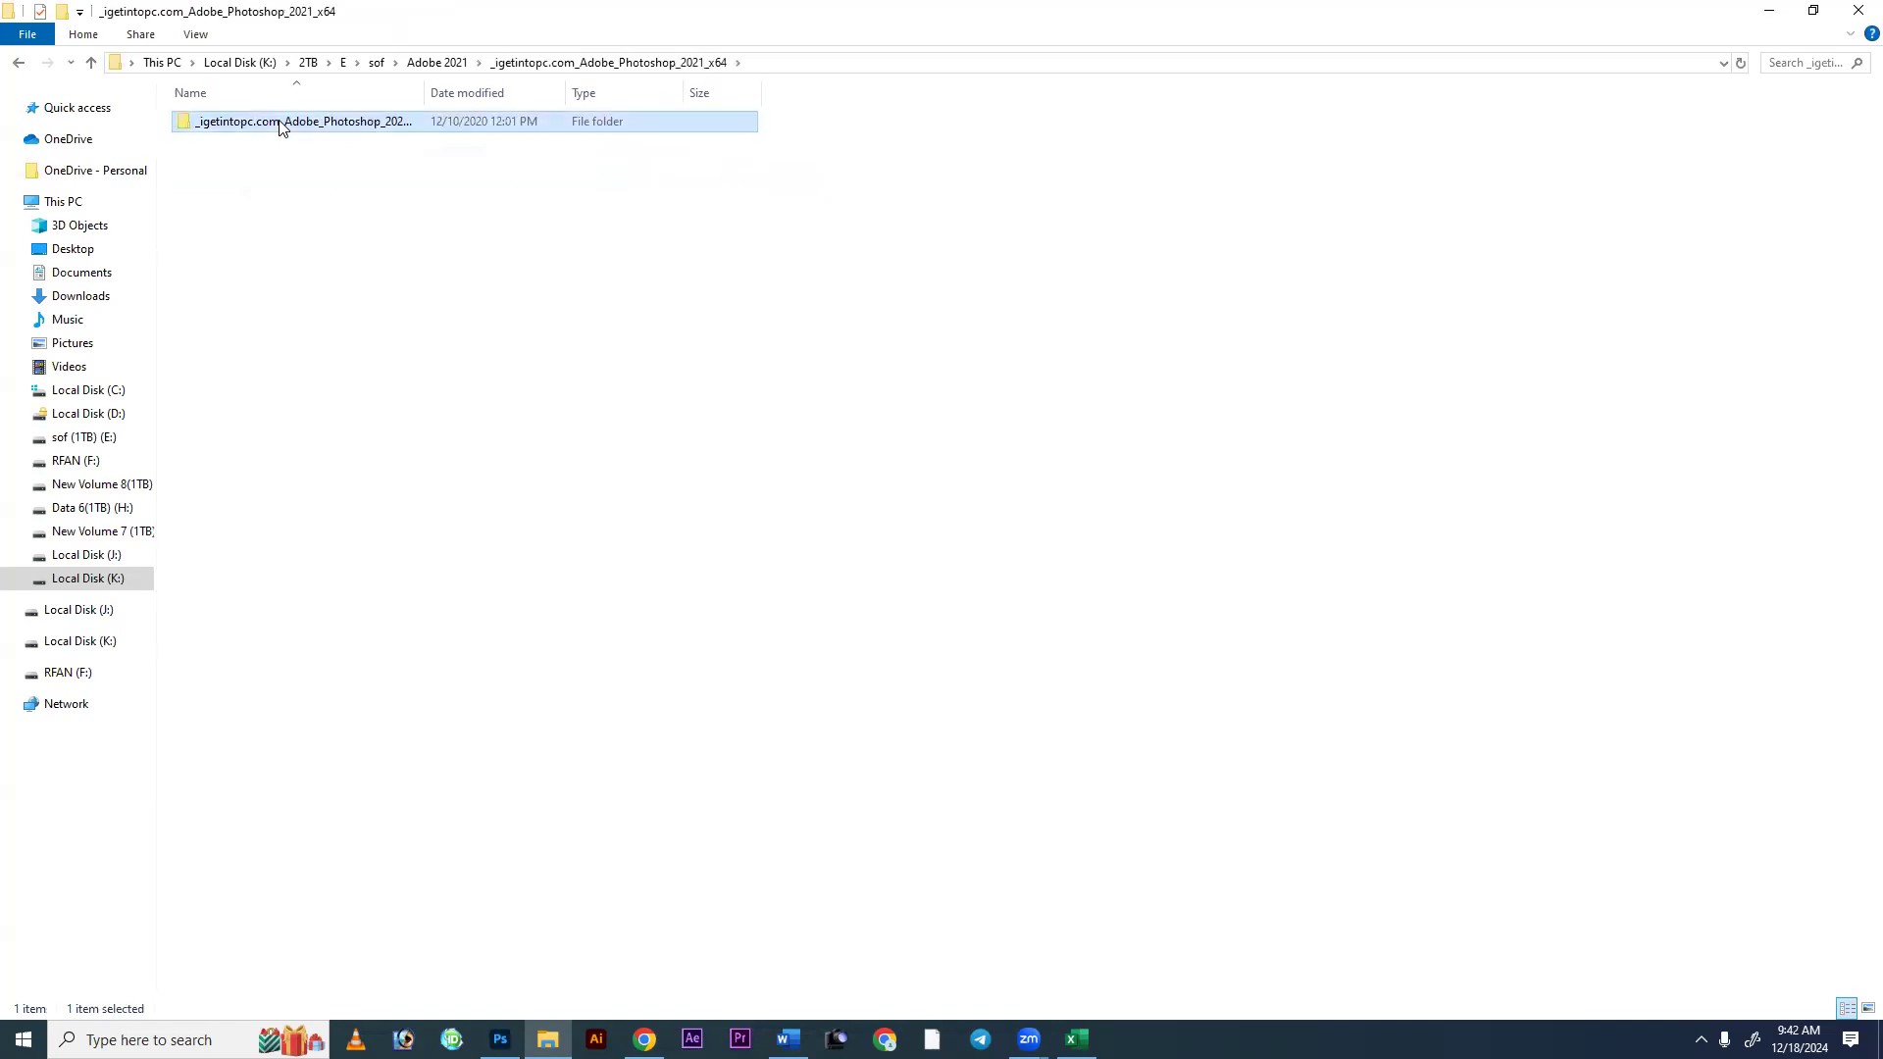
double_click(280, 124)
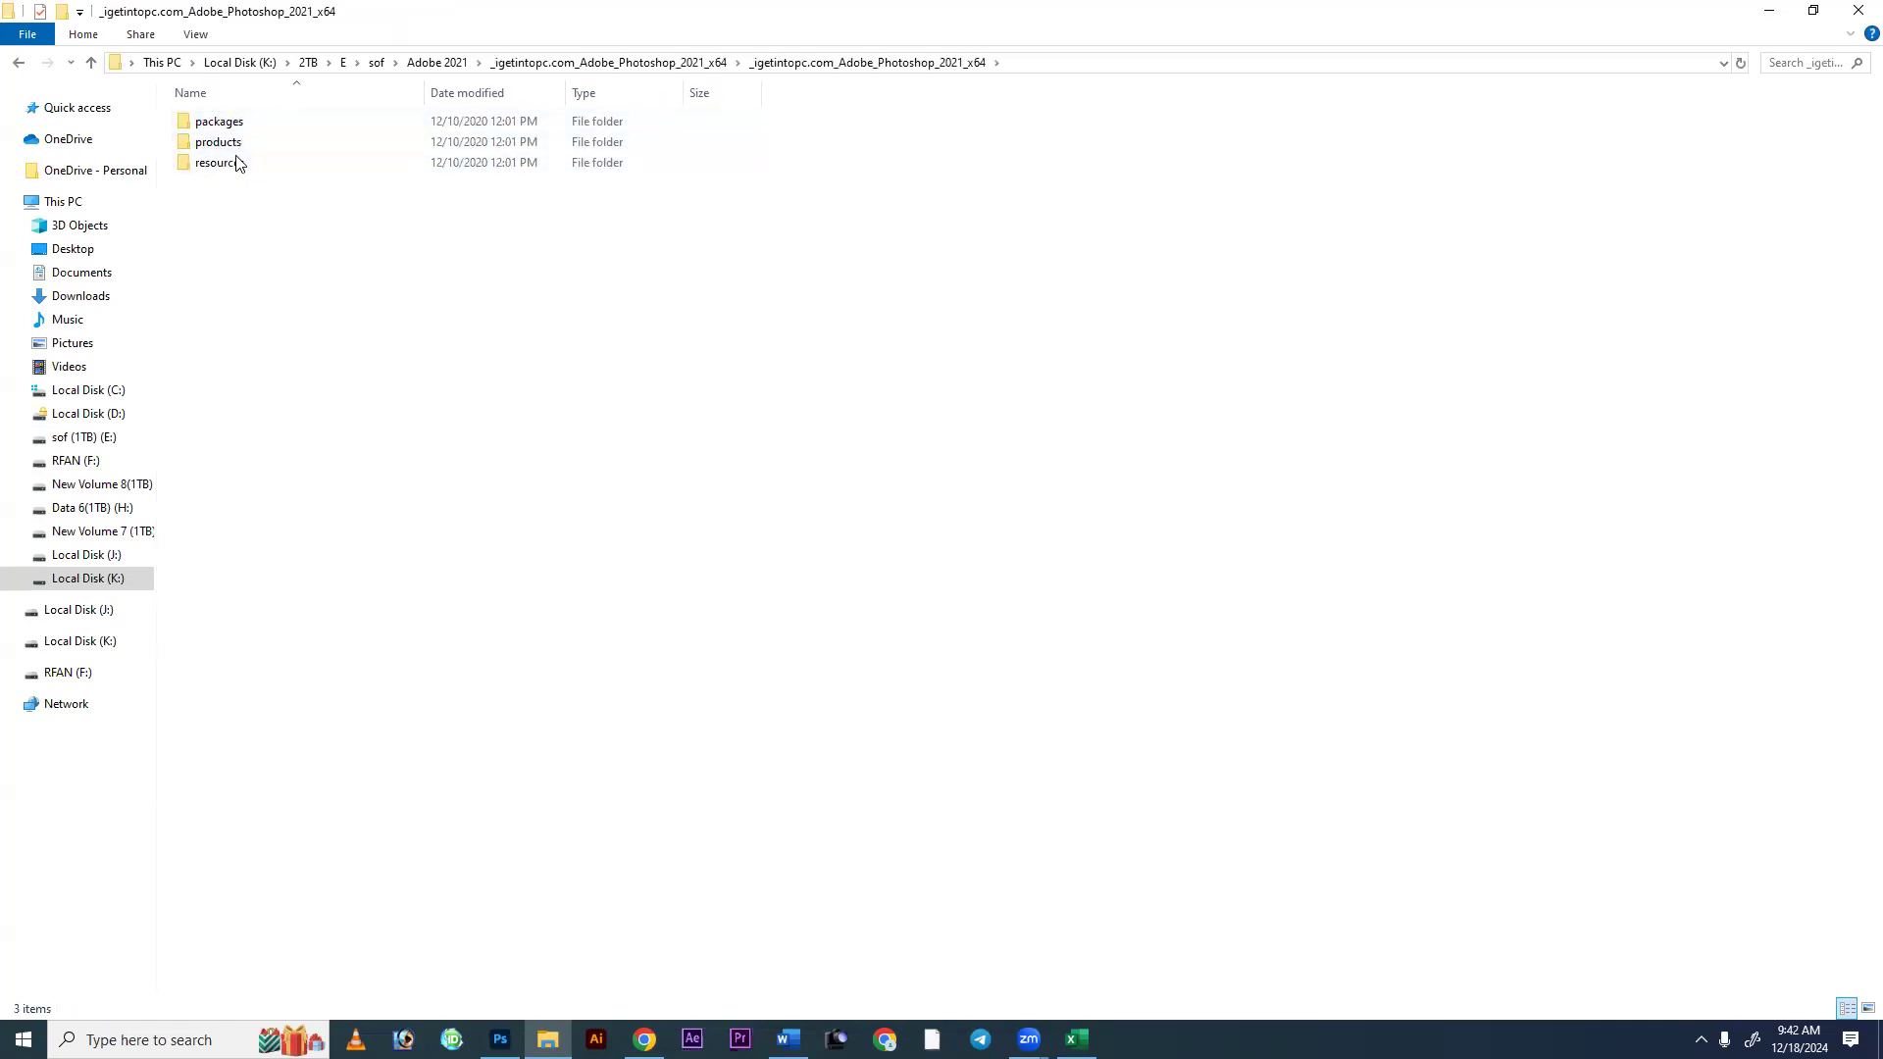
left_click(234, 124)
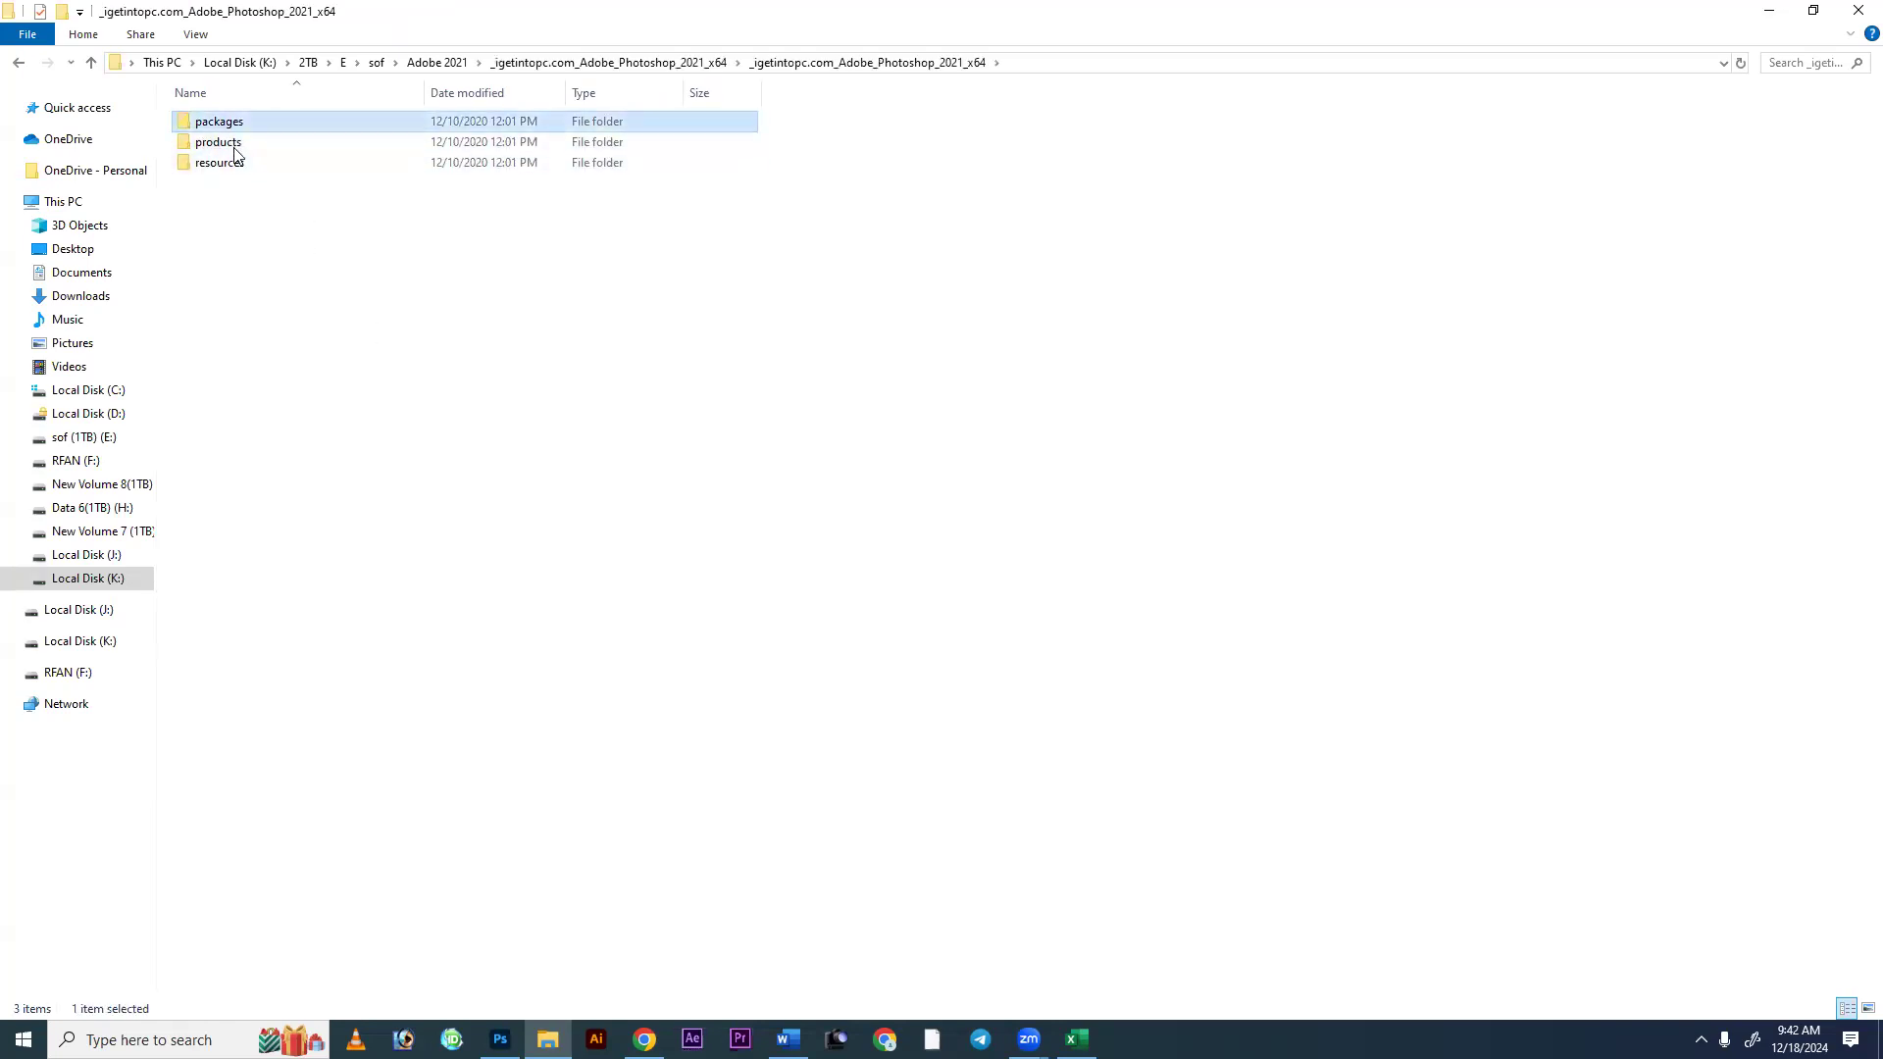
left_click(529, 65)
left_click(454, 65)
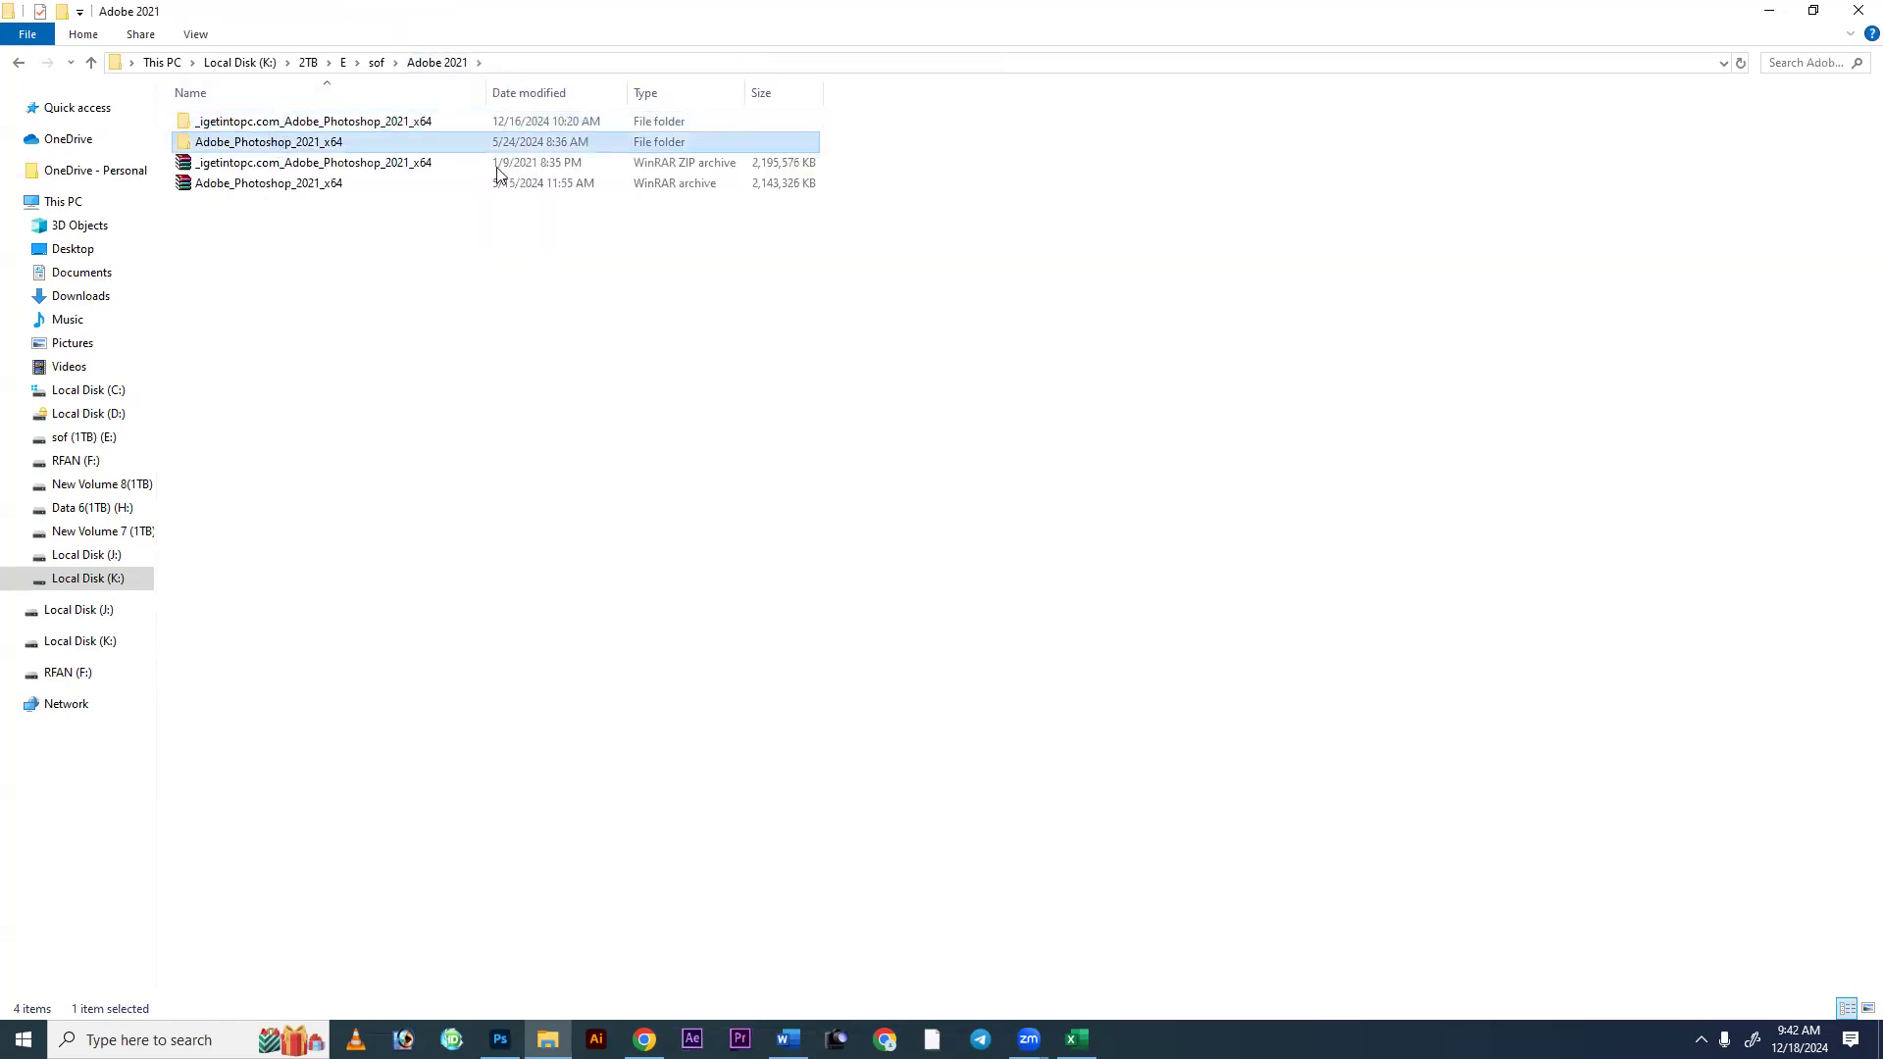
Browse through the nested Adobe_Photoshop_2021_x64 folders to the installer files and show the launch options for the Set-up application.
double_click(281, 144)
double_click(217, 130)
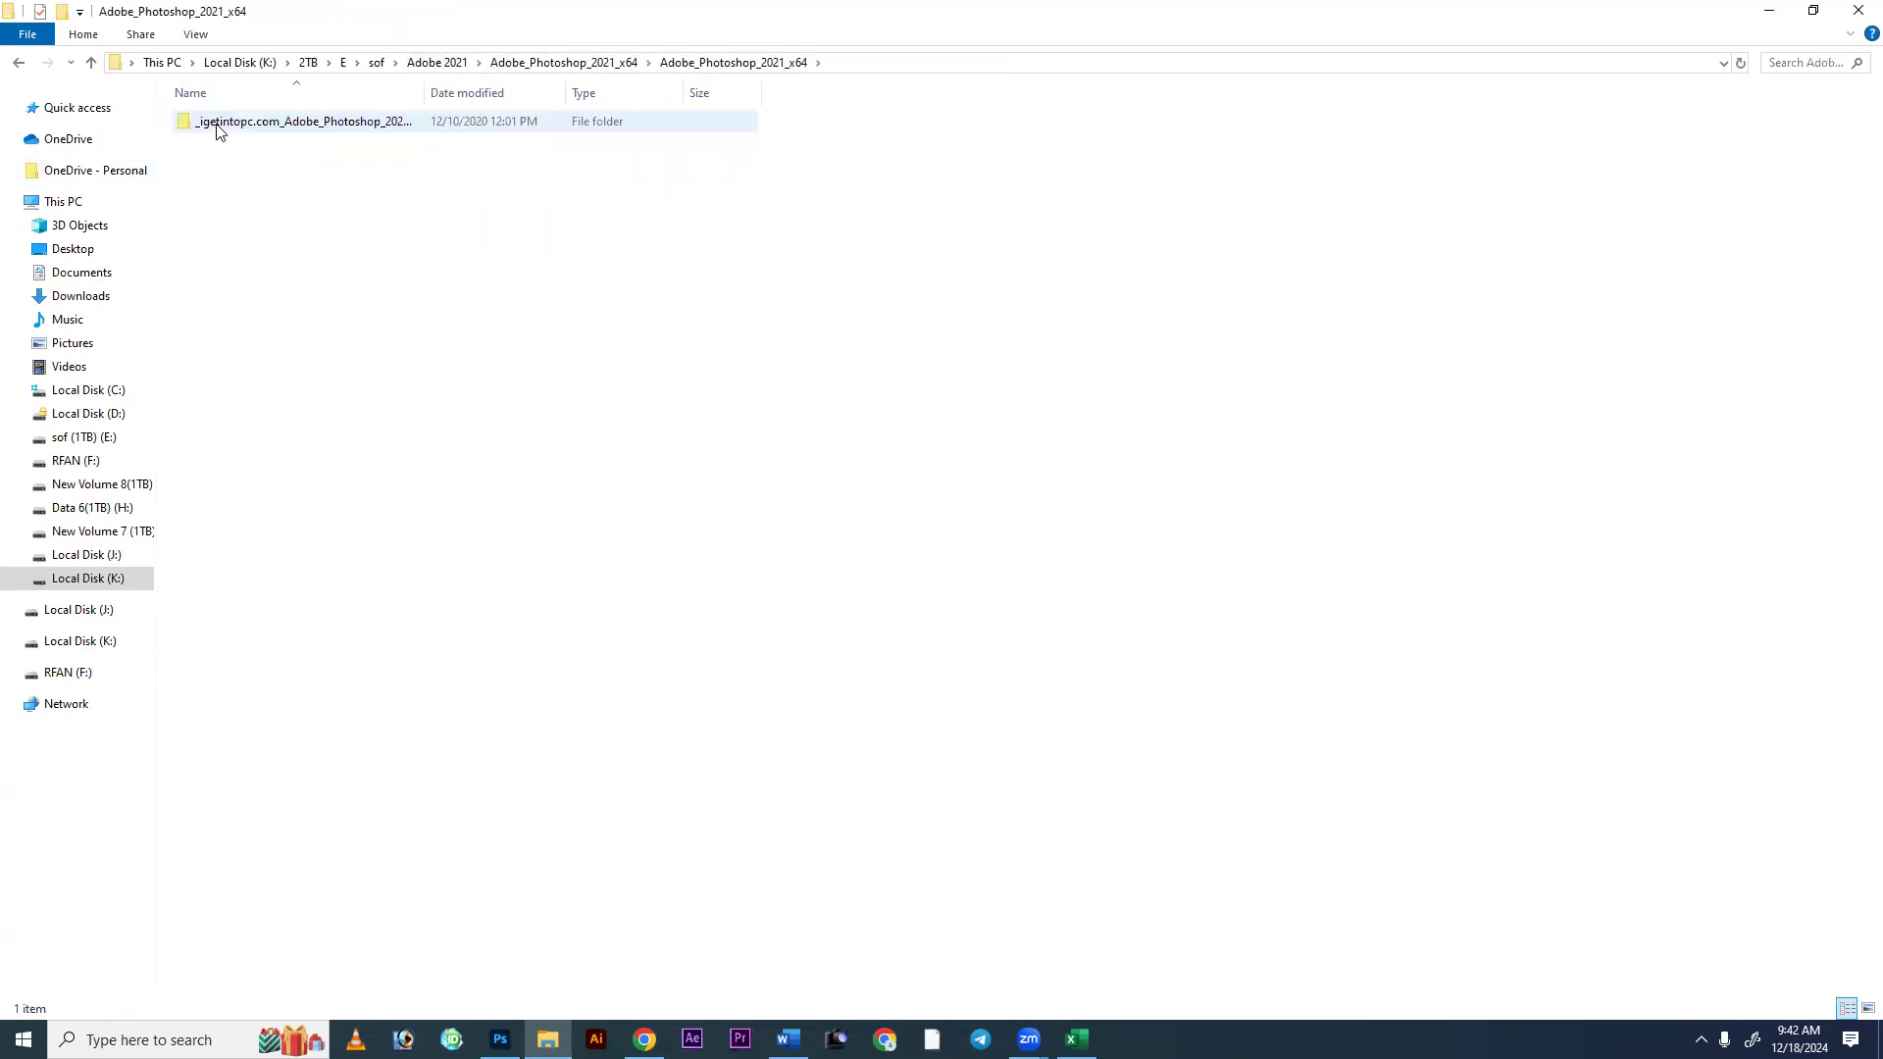
double_click(219, 132)
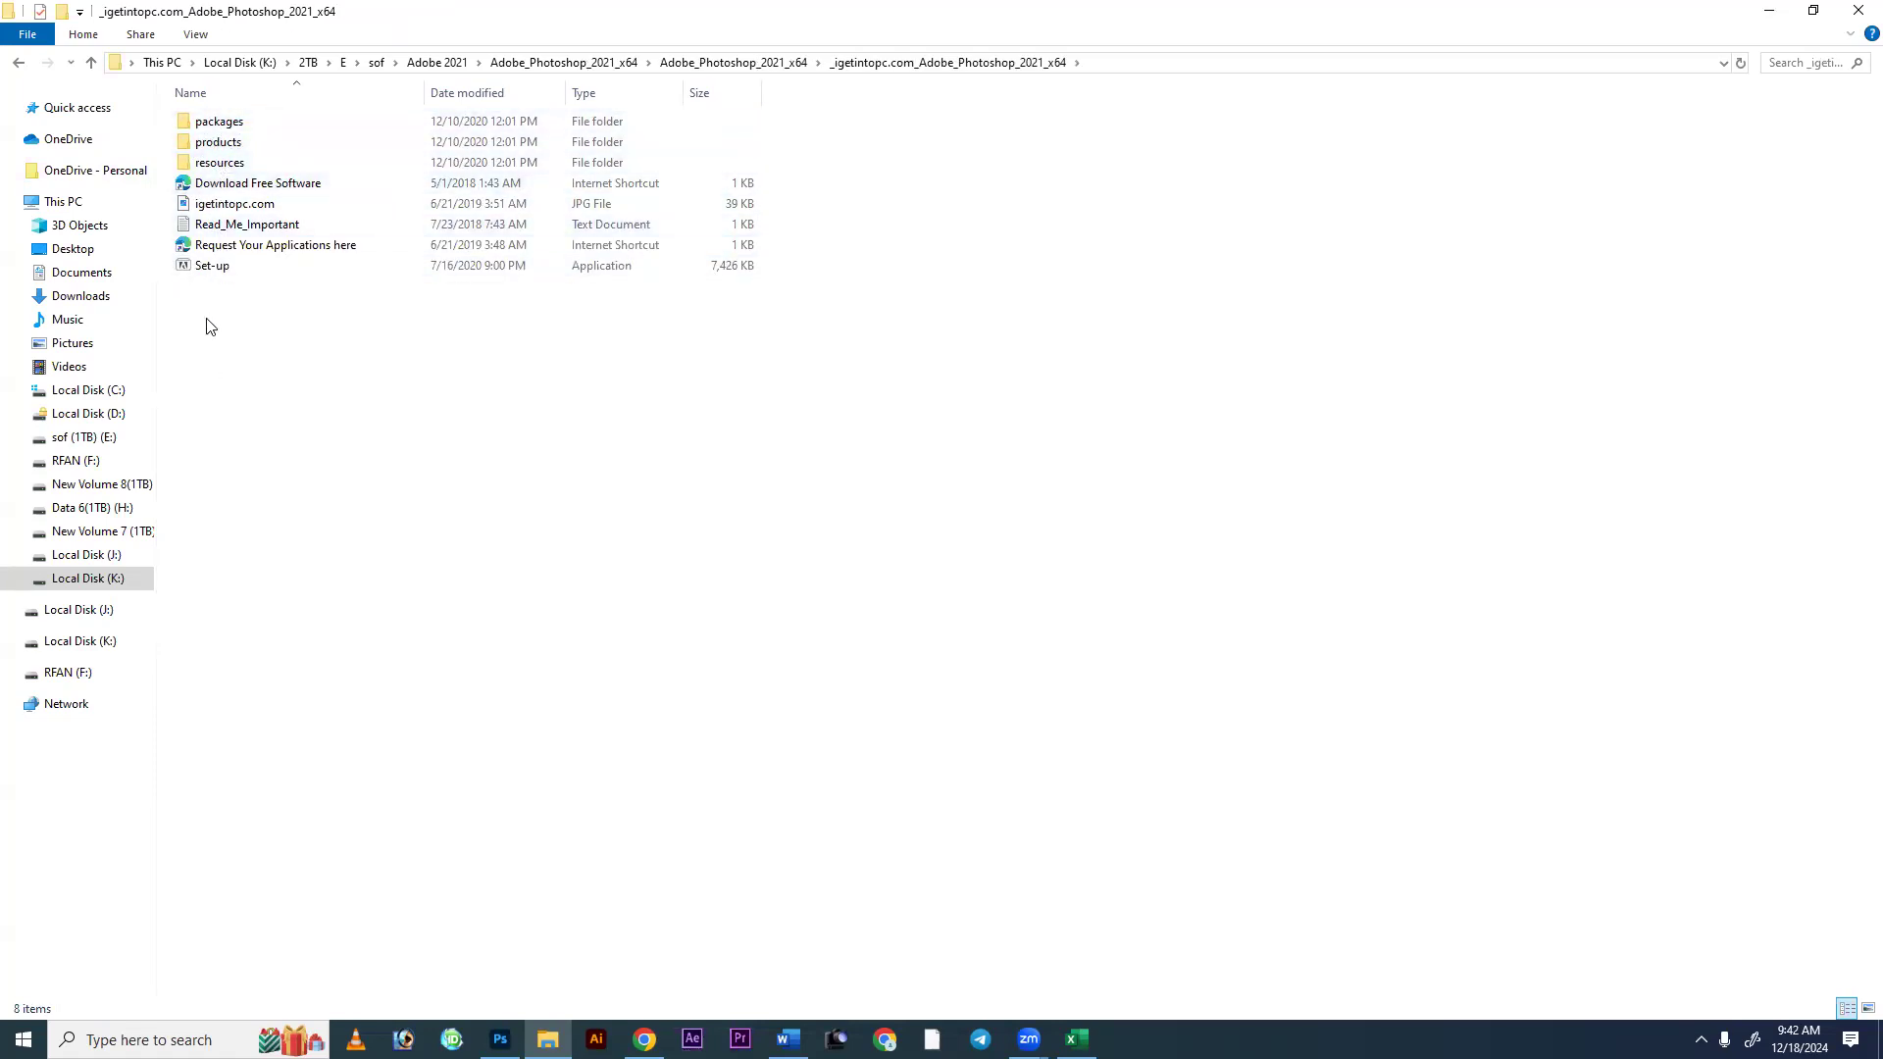
double_click(209, 268)
right_click(208, 267)
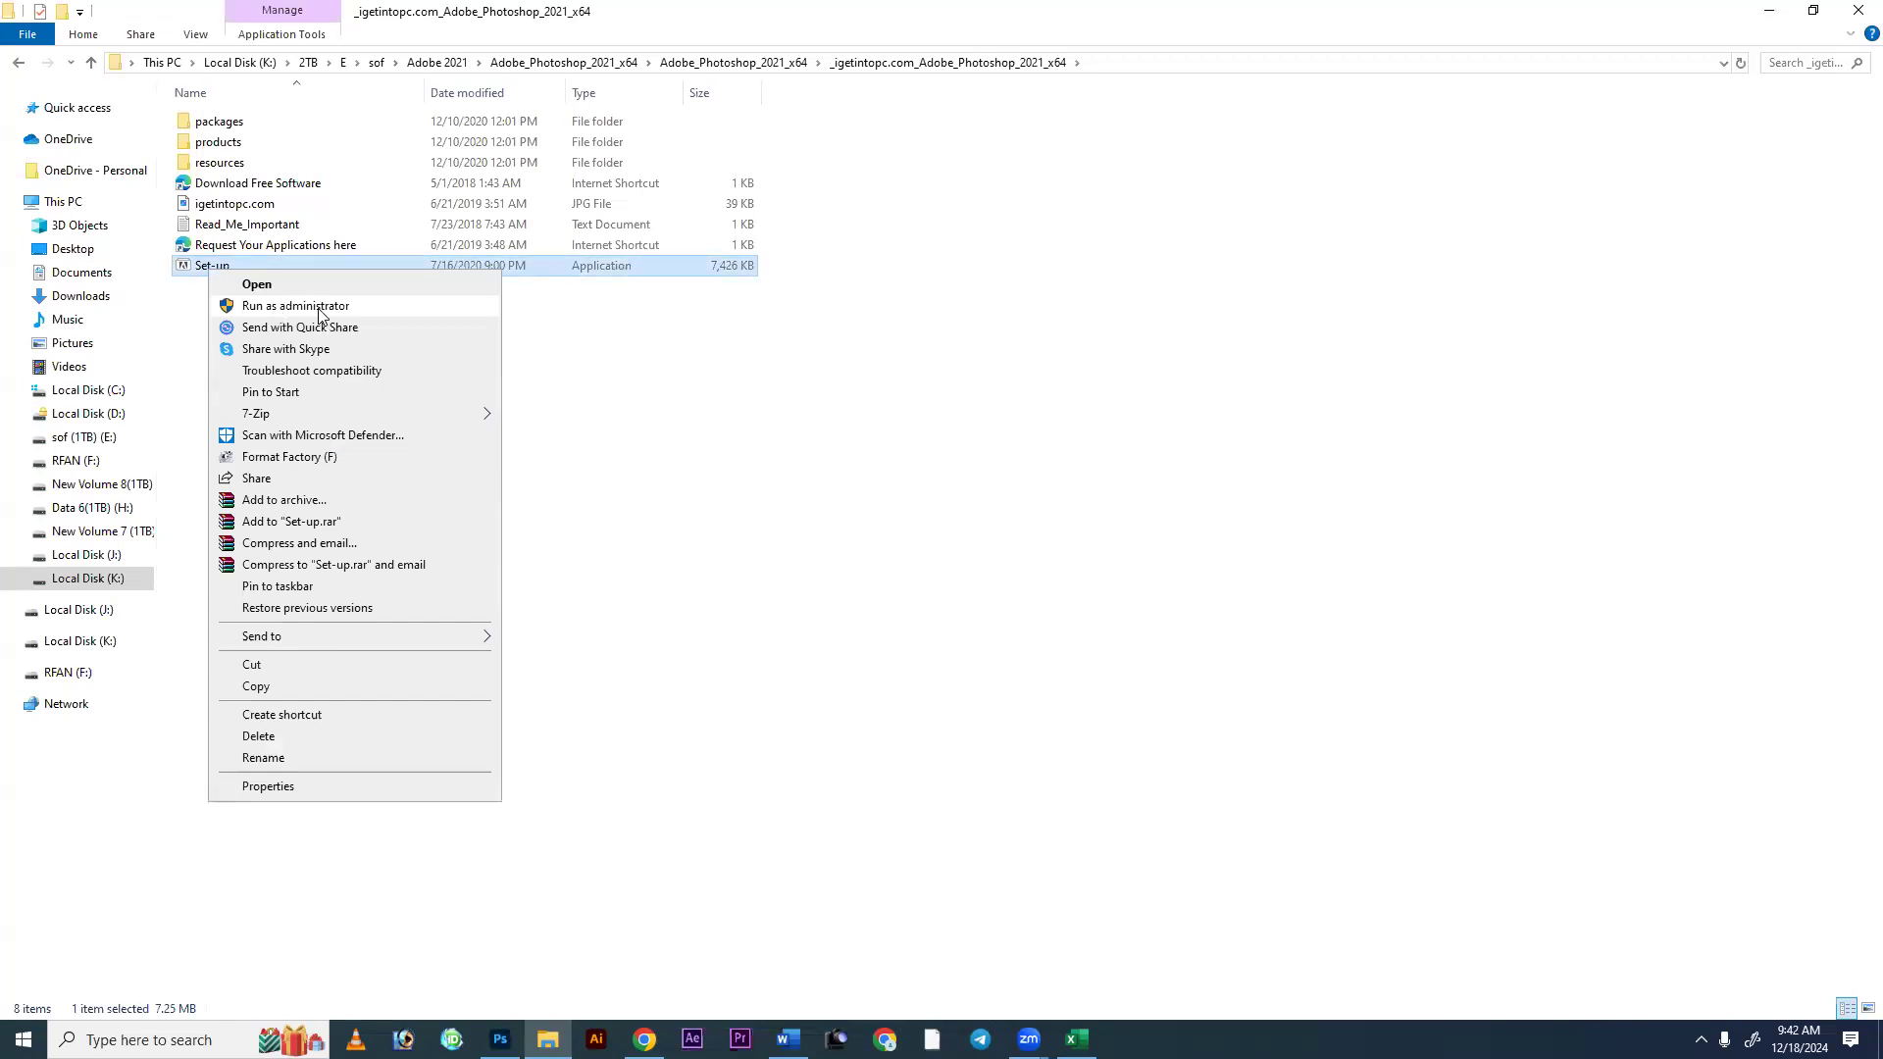
left_click(820, 561)
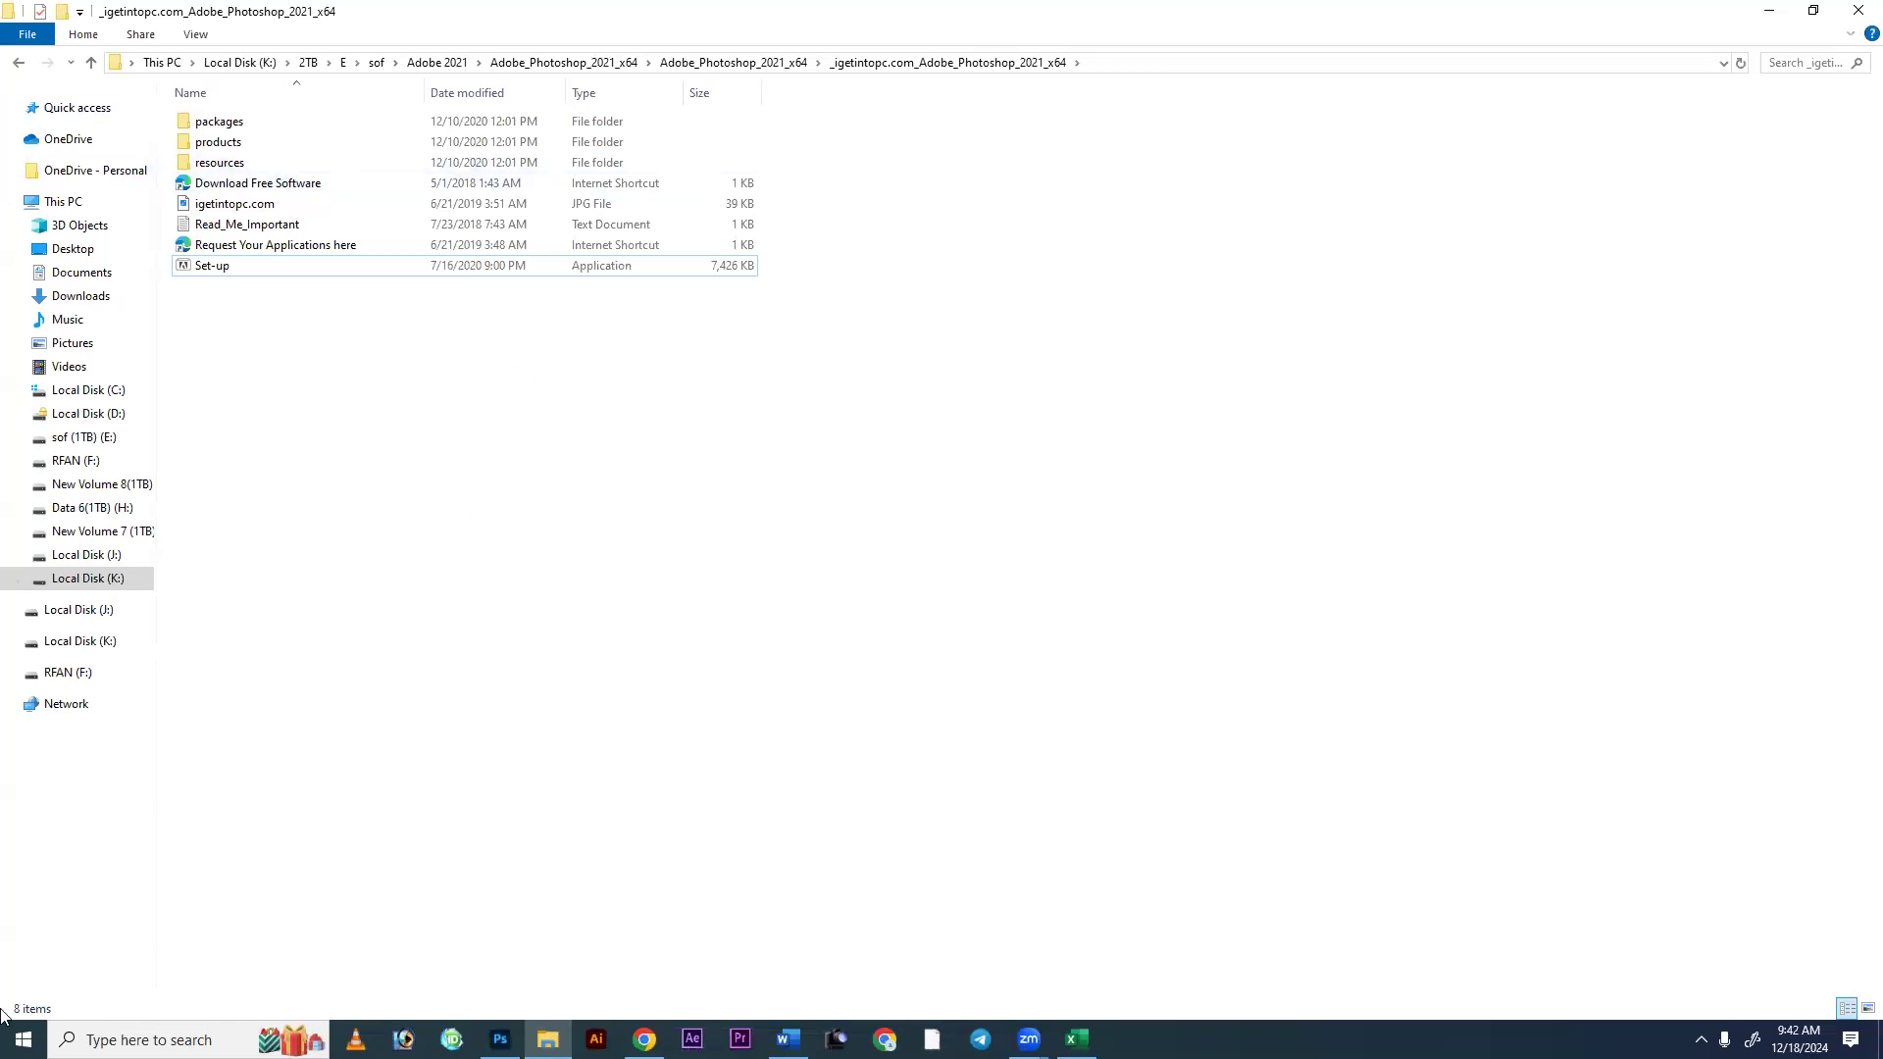
Search the system for "phot" to locate Adobe Photoshop 2021, and switch to the Photoshop window.
left_click(23, 1039)
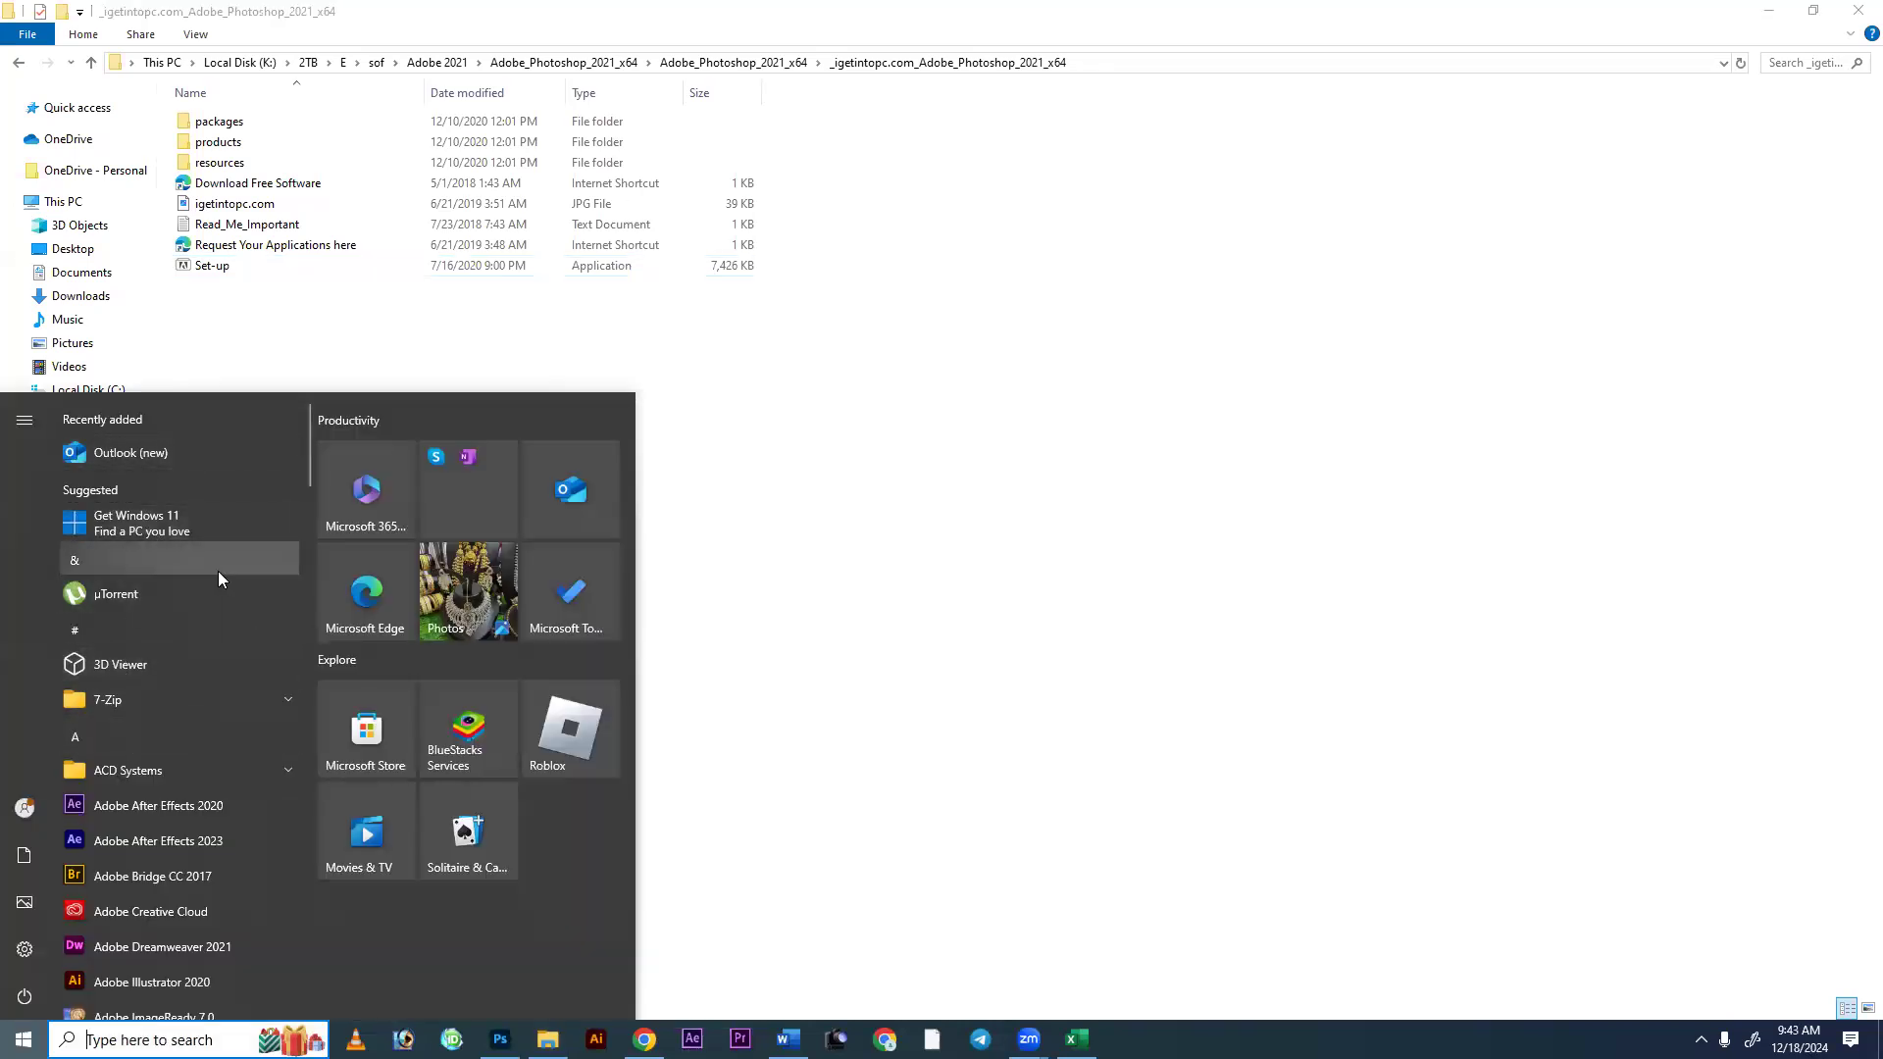
type("phot")
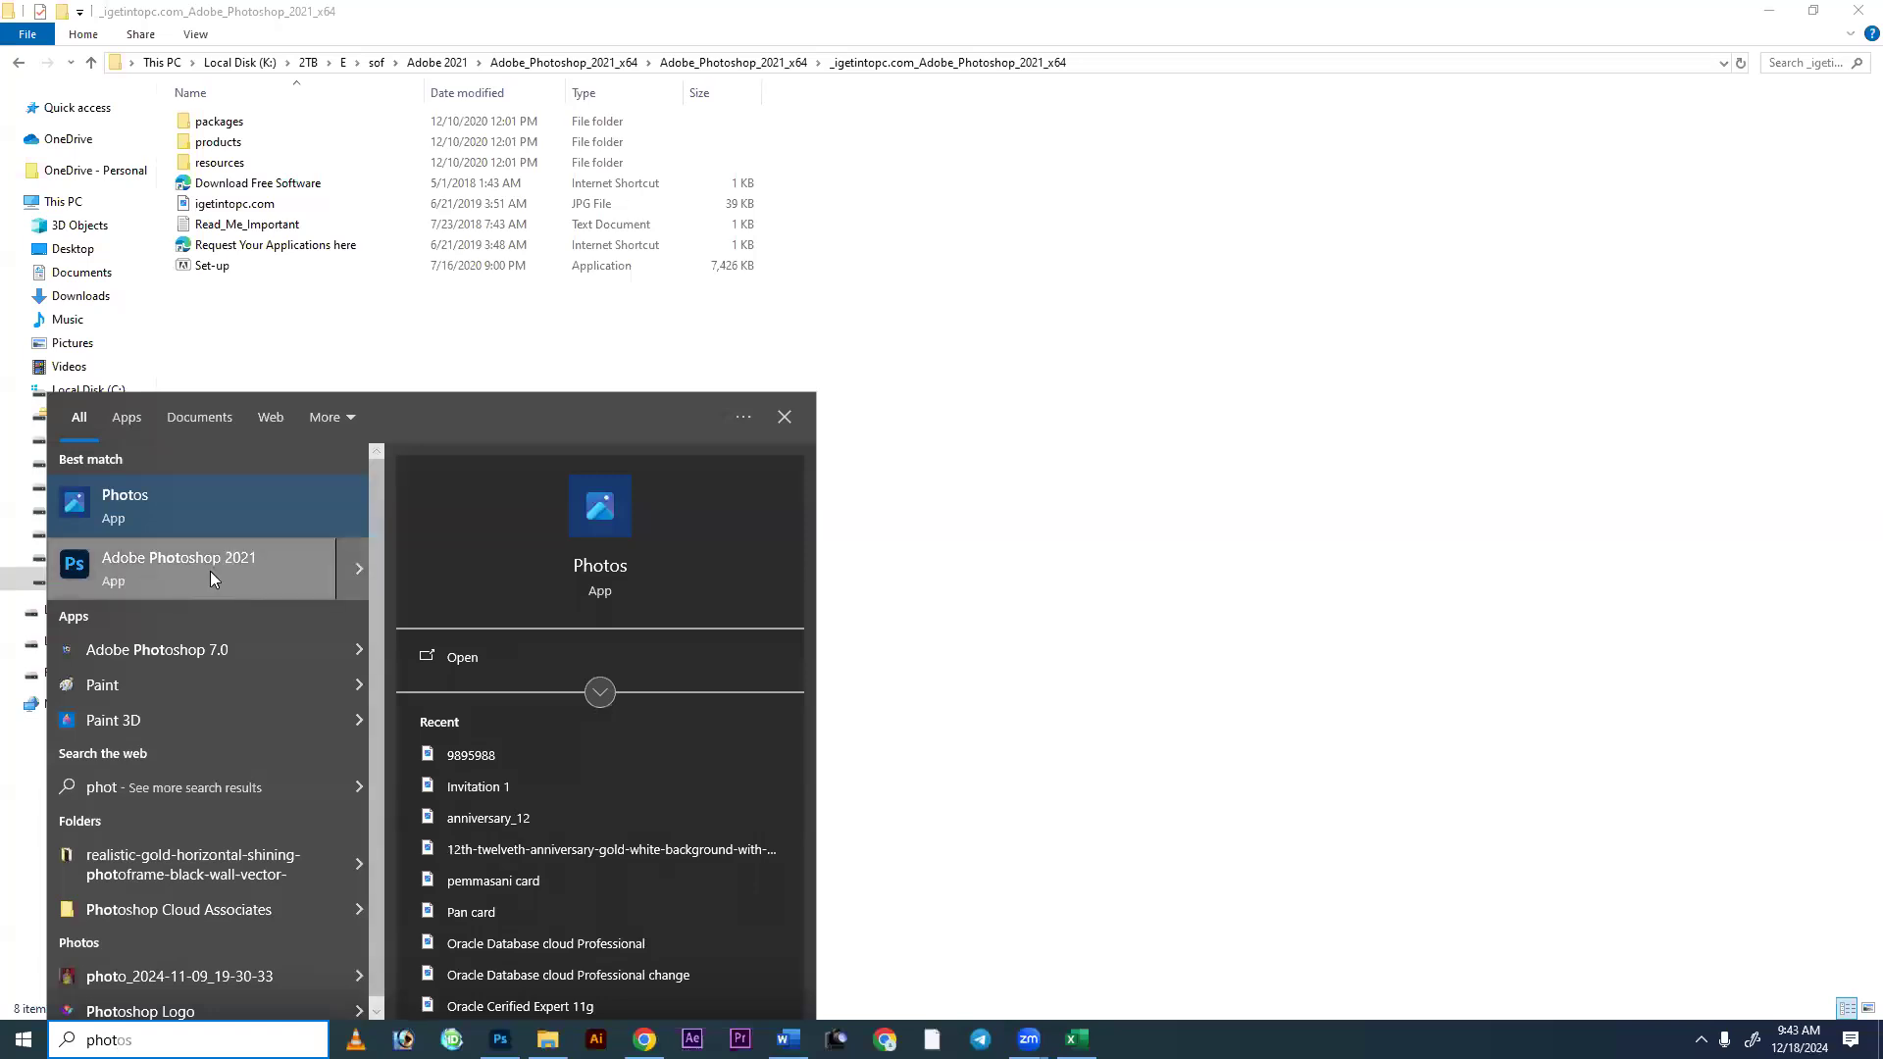
left_click(1124, 724)
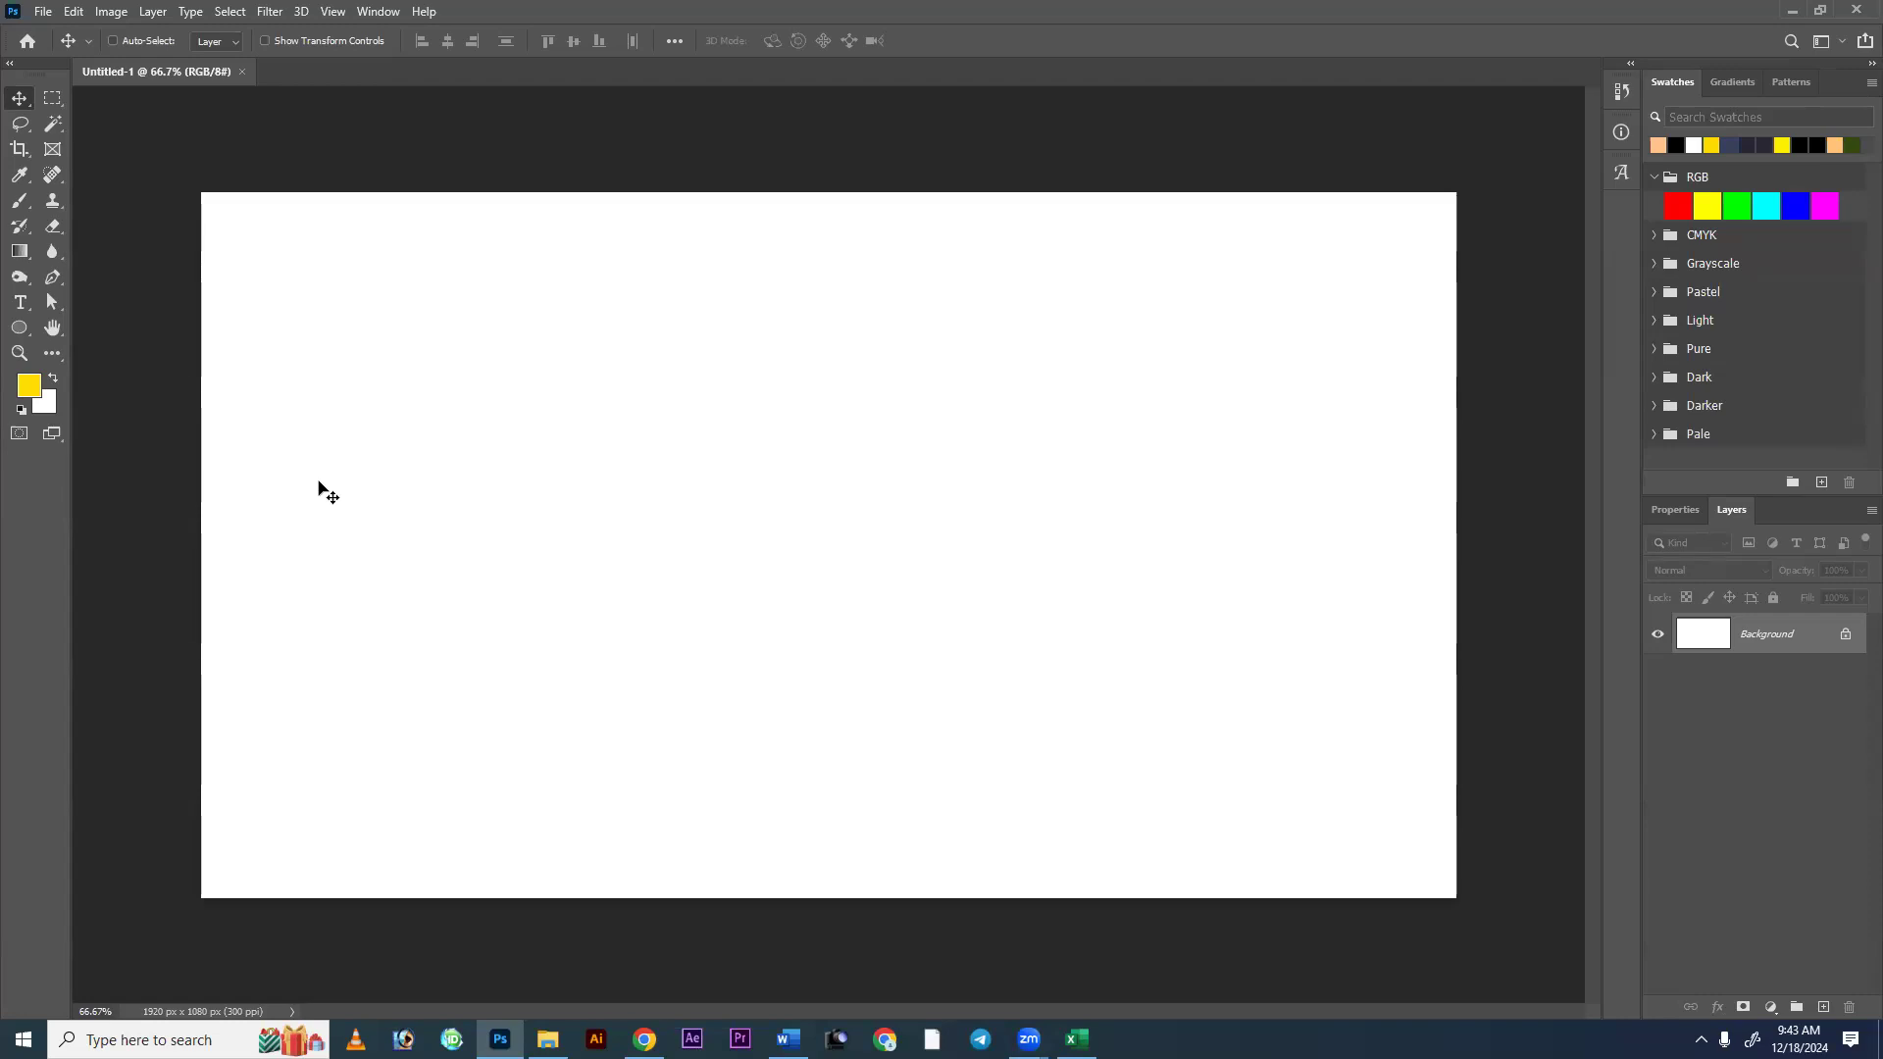
View the blank Word document, switch to the Excel workbook, widen column G and select cell G6.
left_click(789, 1039)
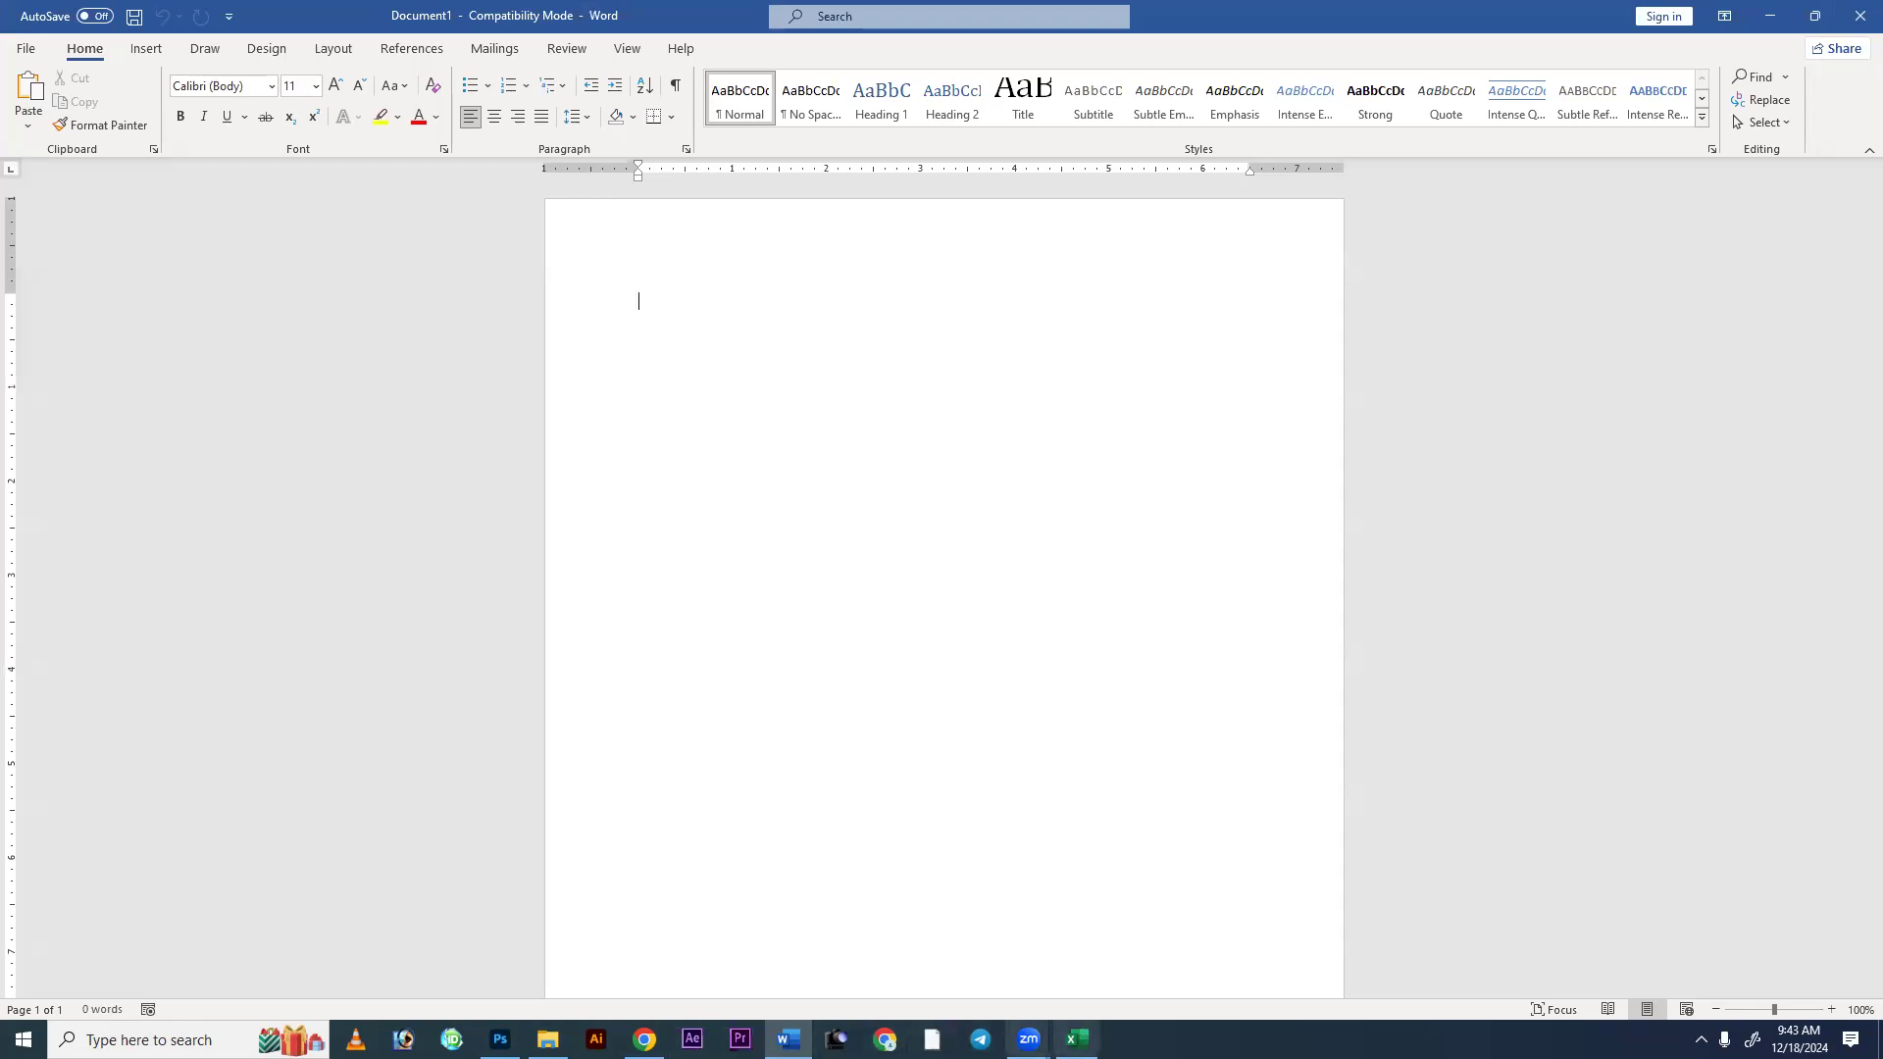
left_click(1076, 1039)
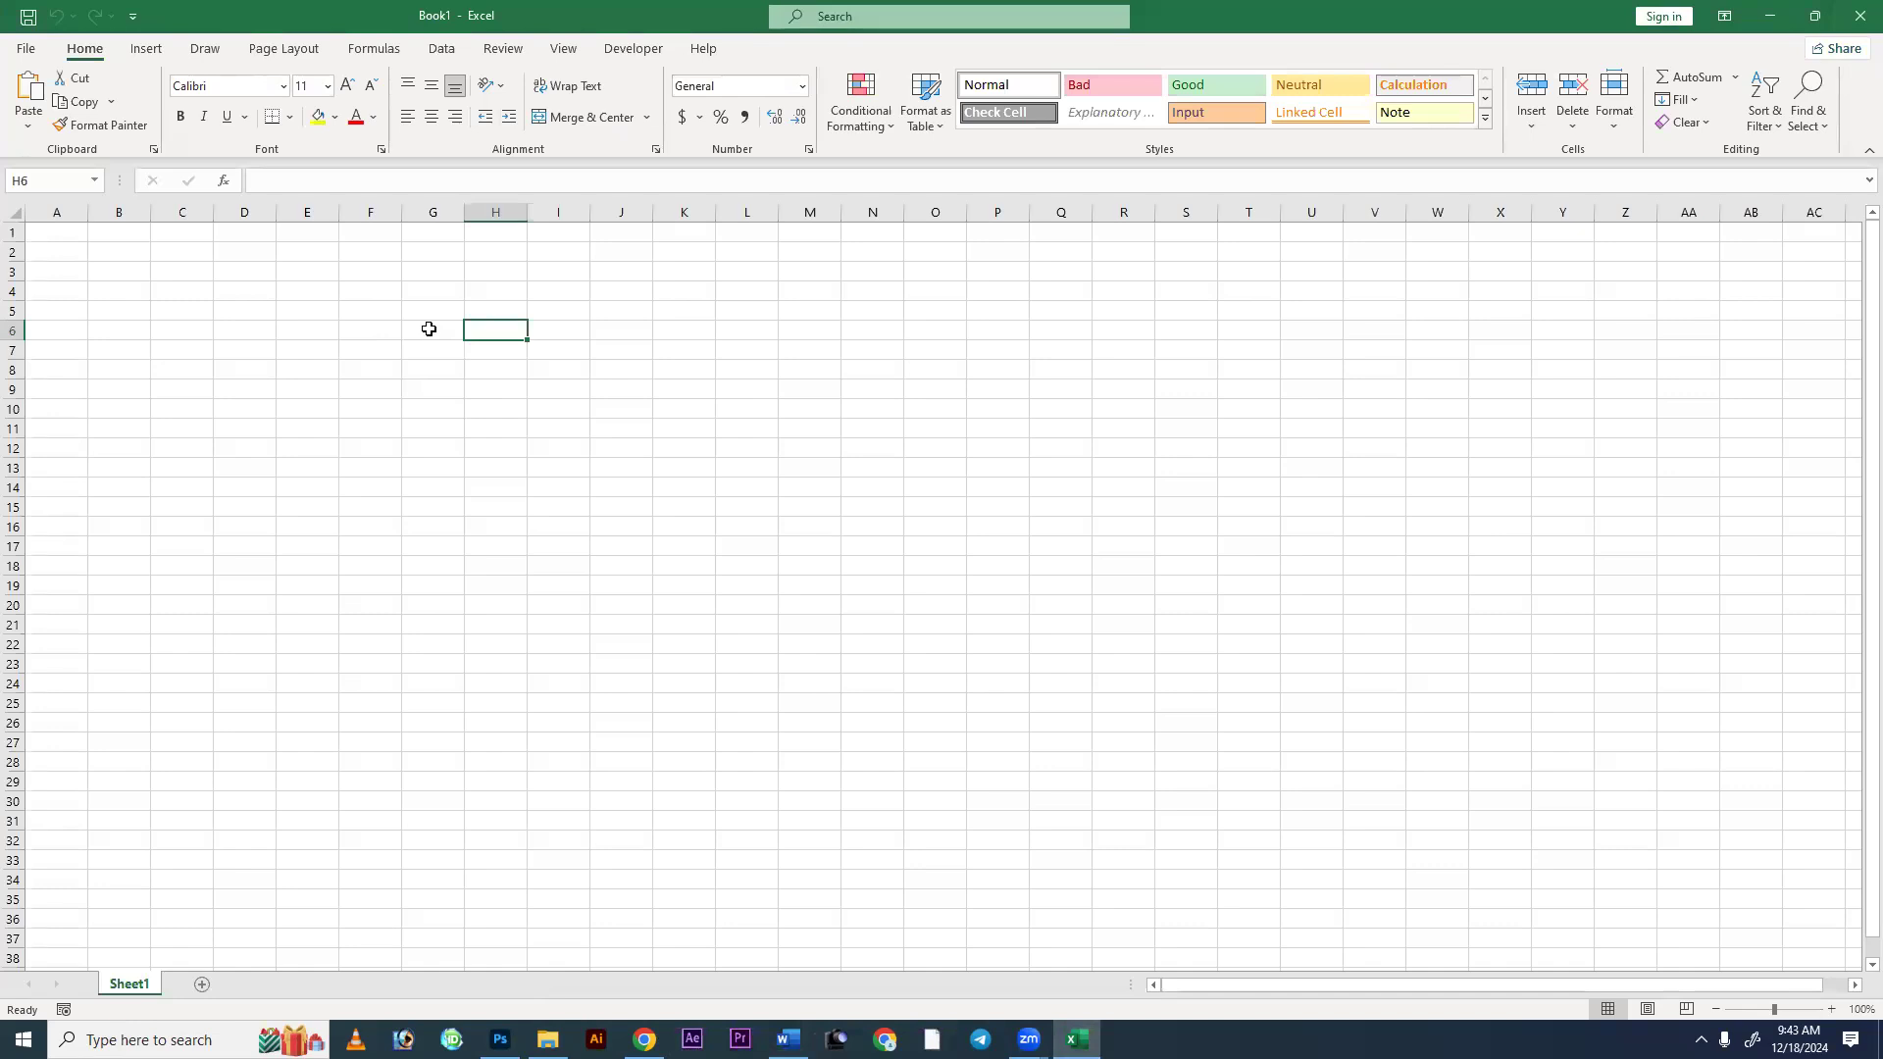
left_click_drag(465, 211, 574, 212)
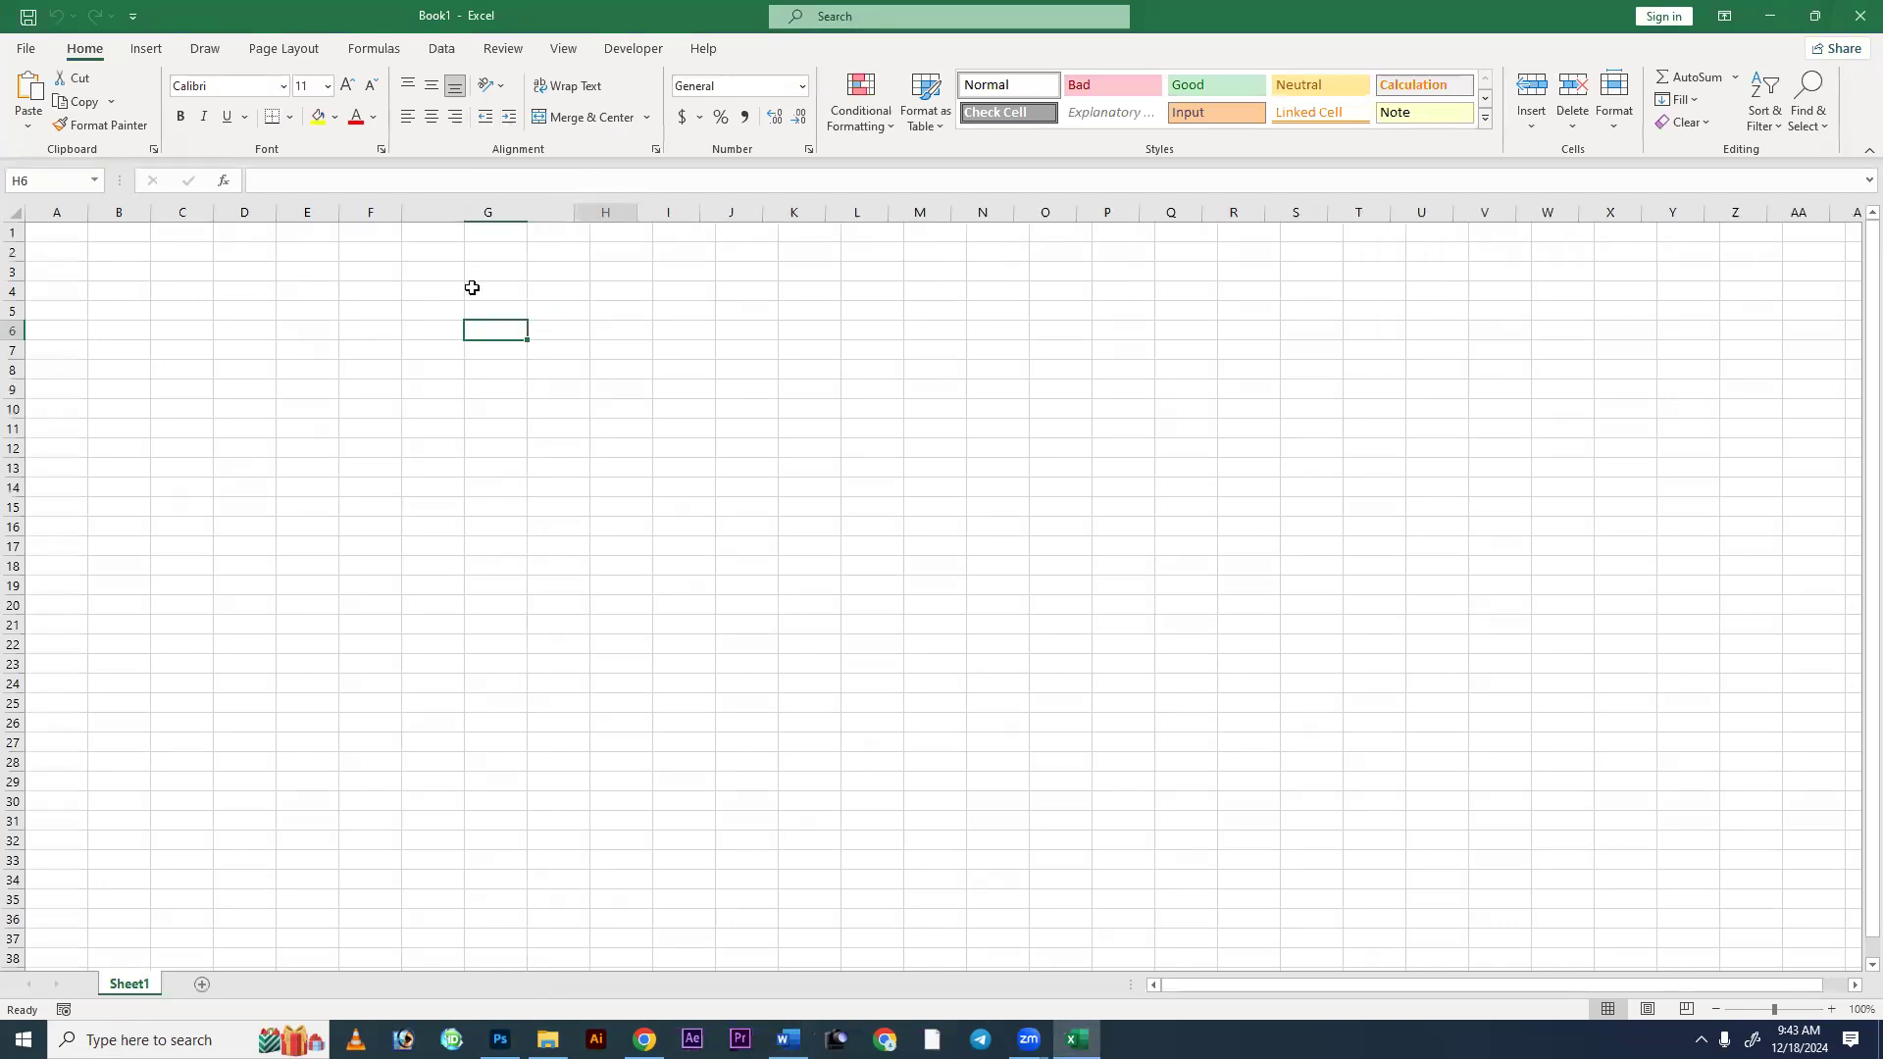
left_click(466, 327)
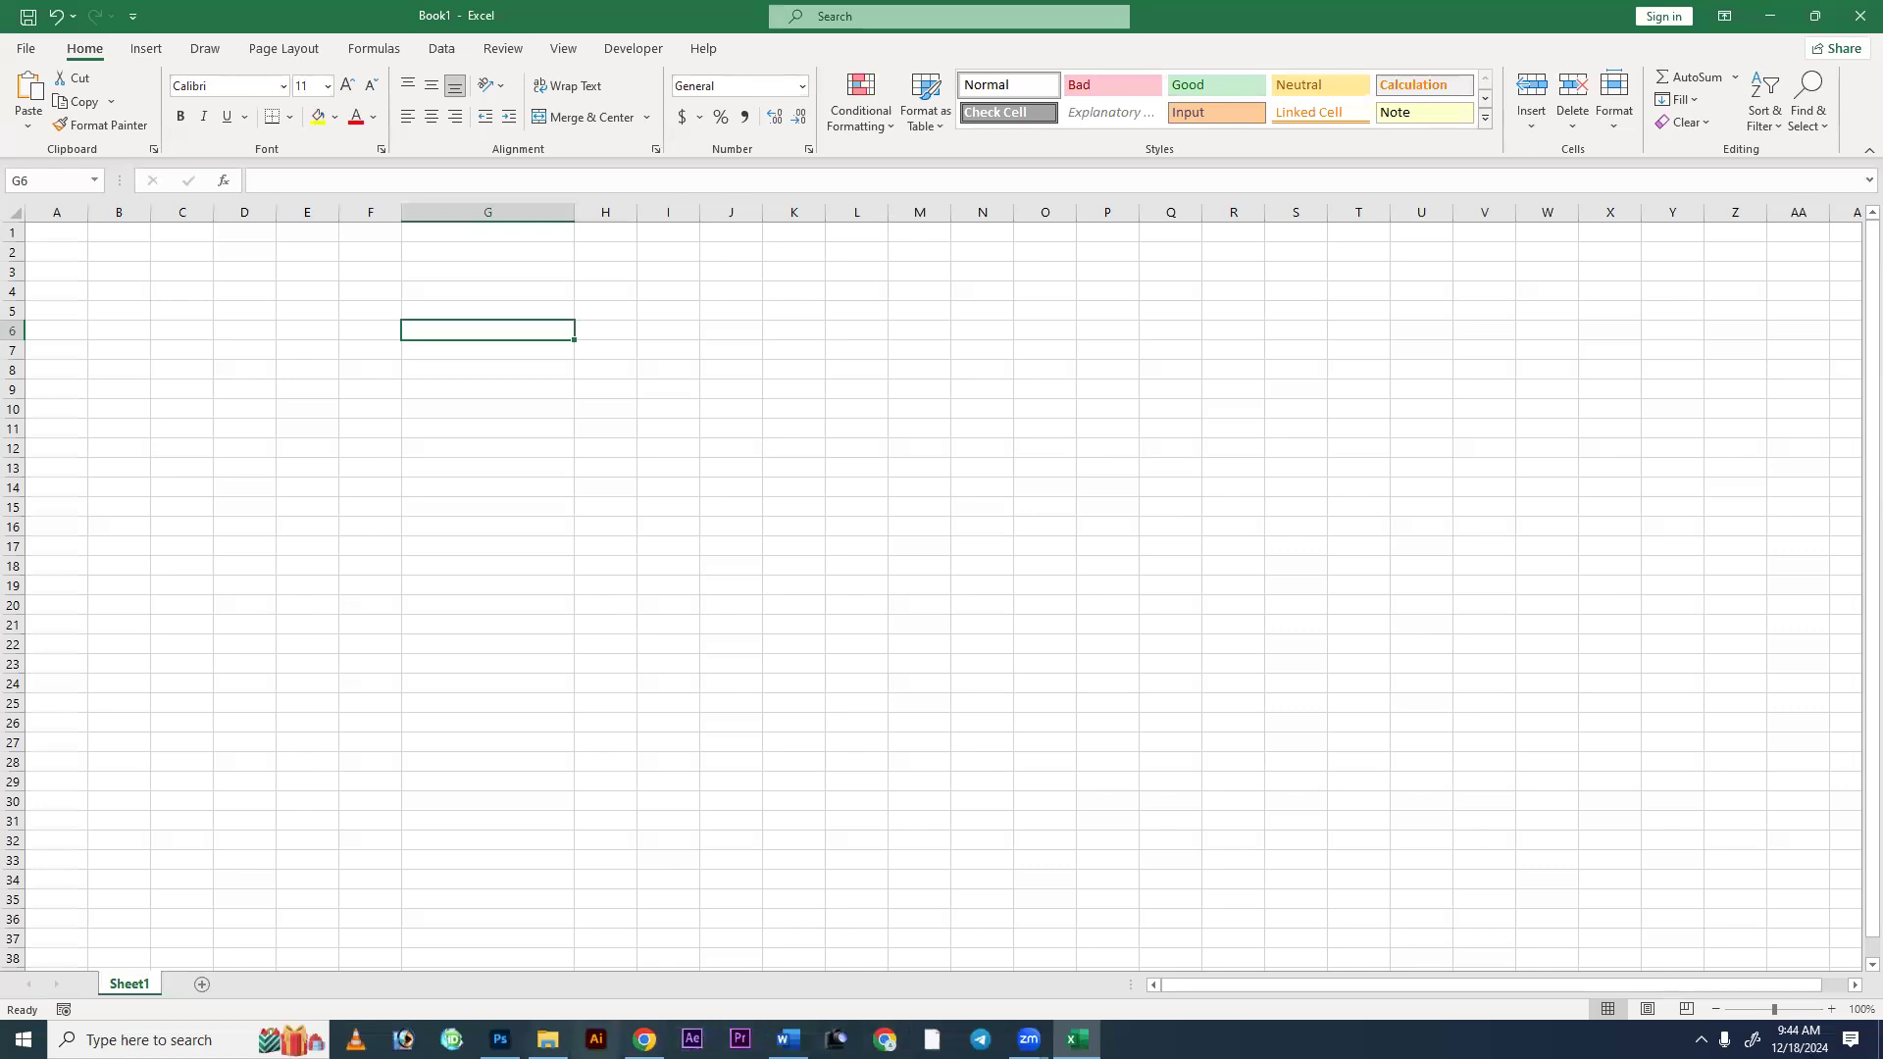
Switch to Photoshop, open the New Document dialog and reposition it over the canvas.
left_click(512, 1038)
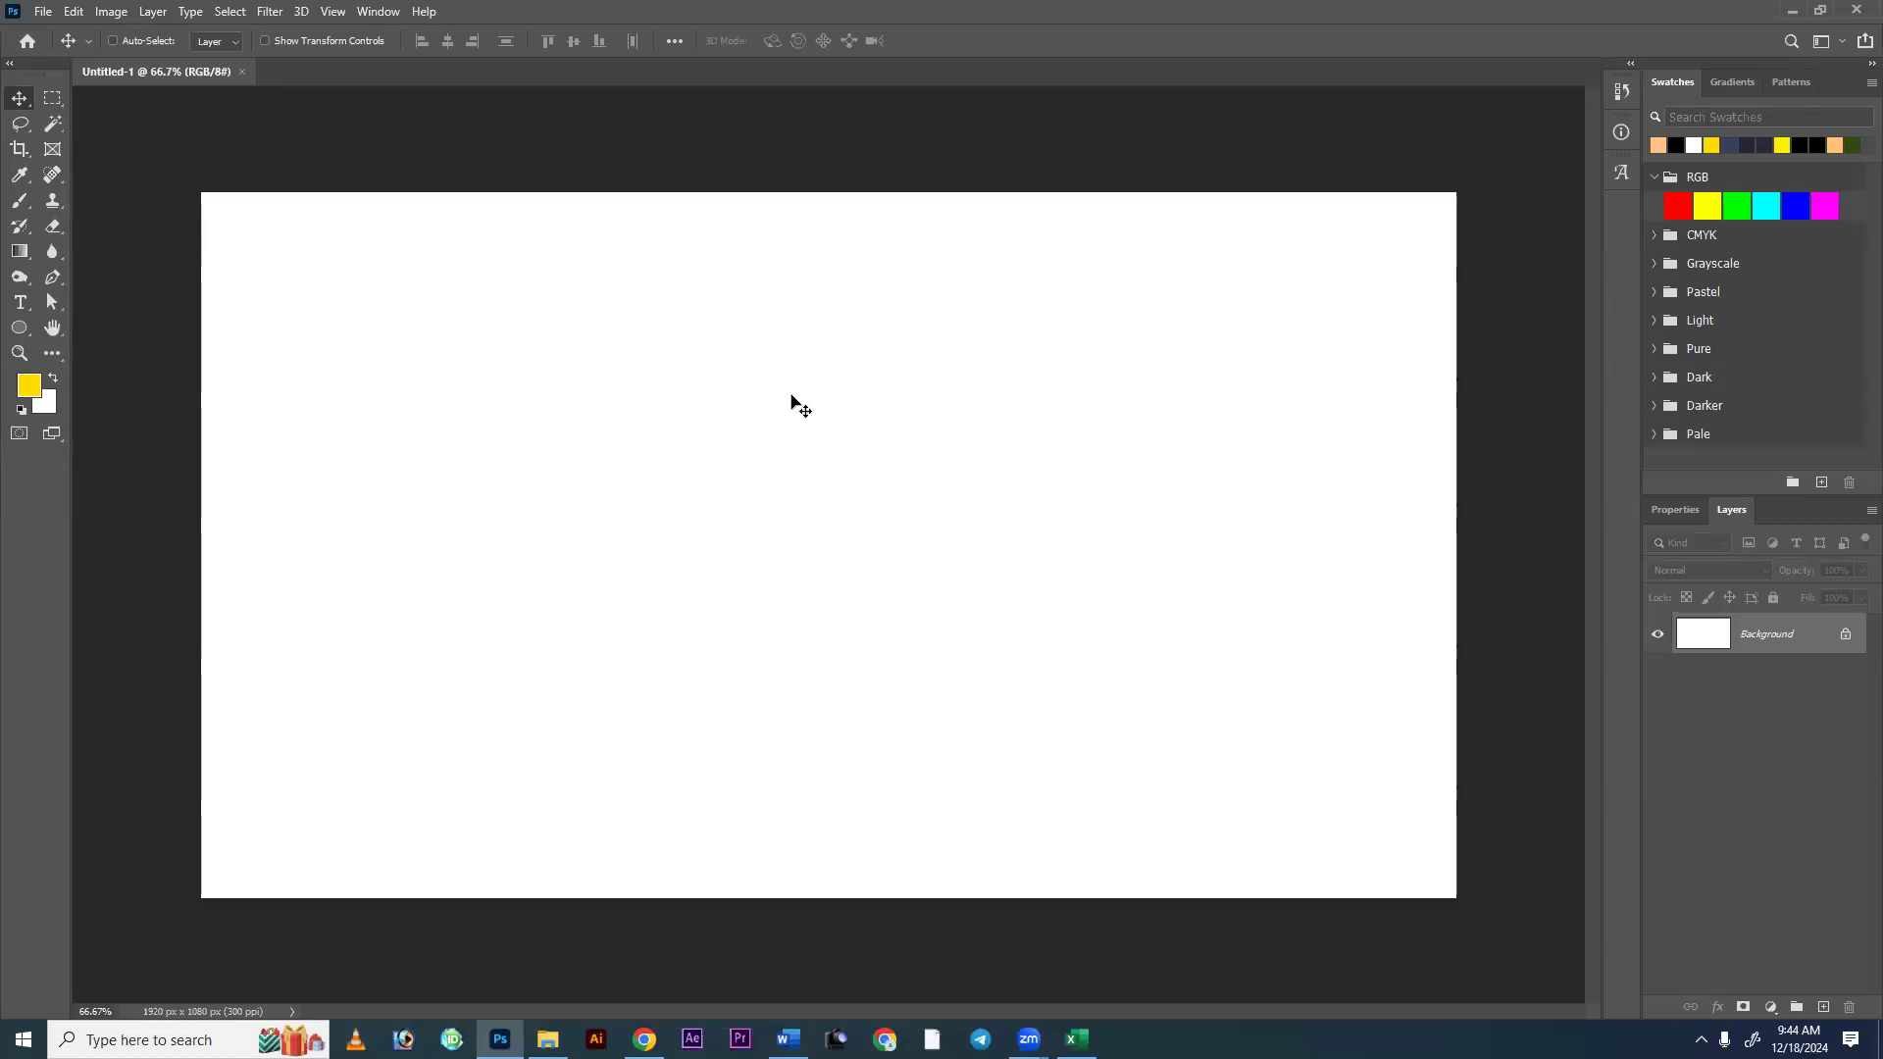
left_click(43, 13)
left_click(51, 34)
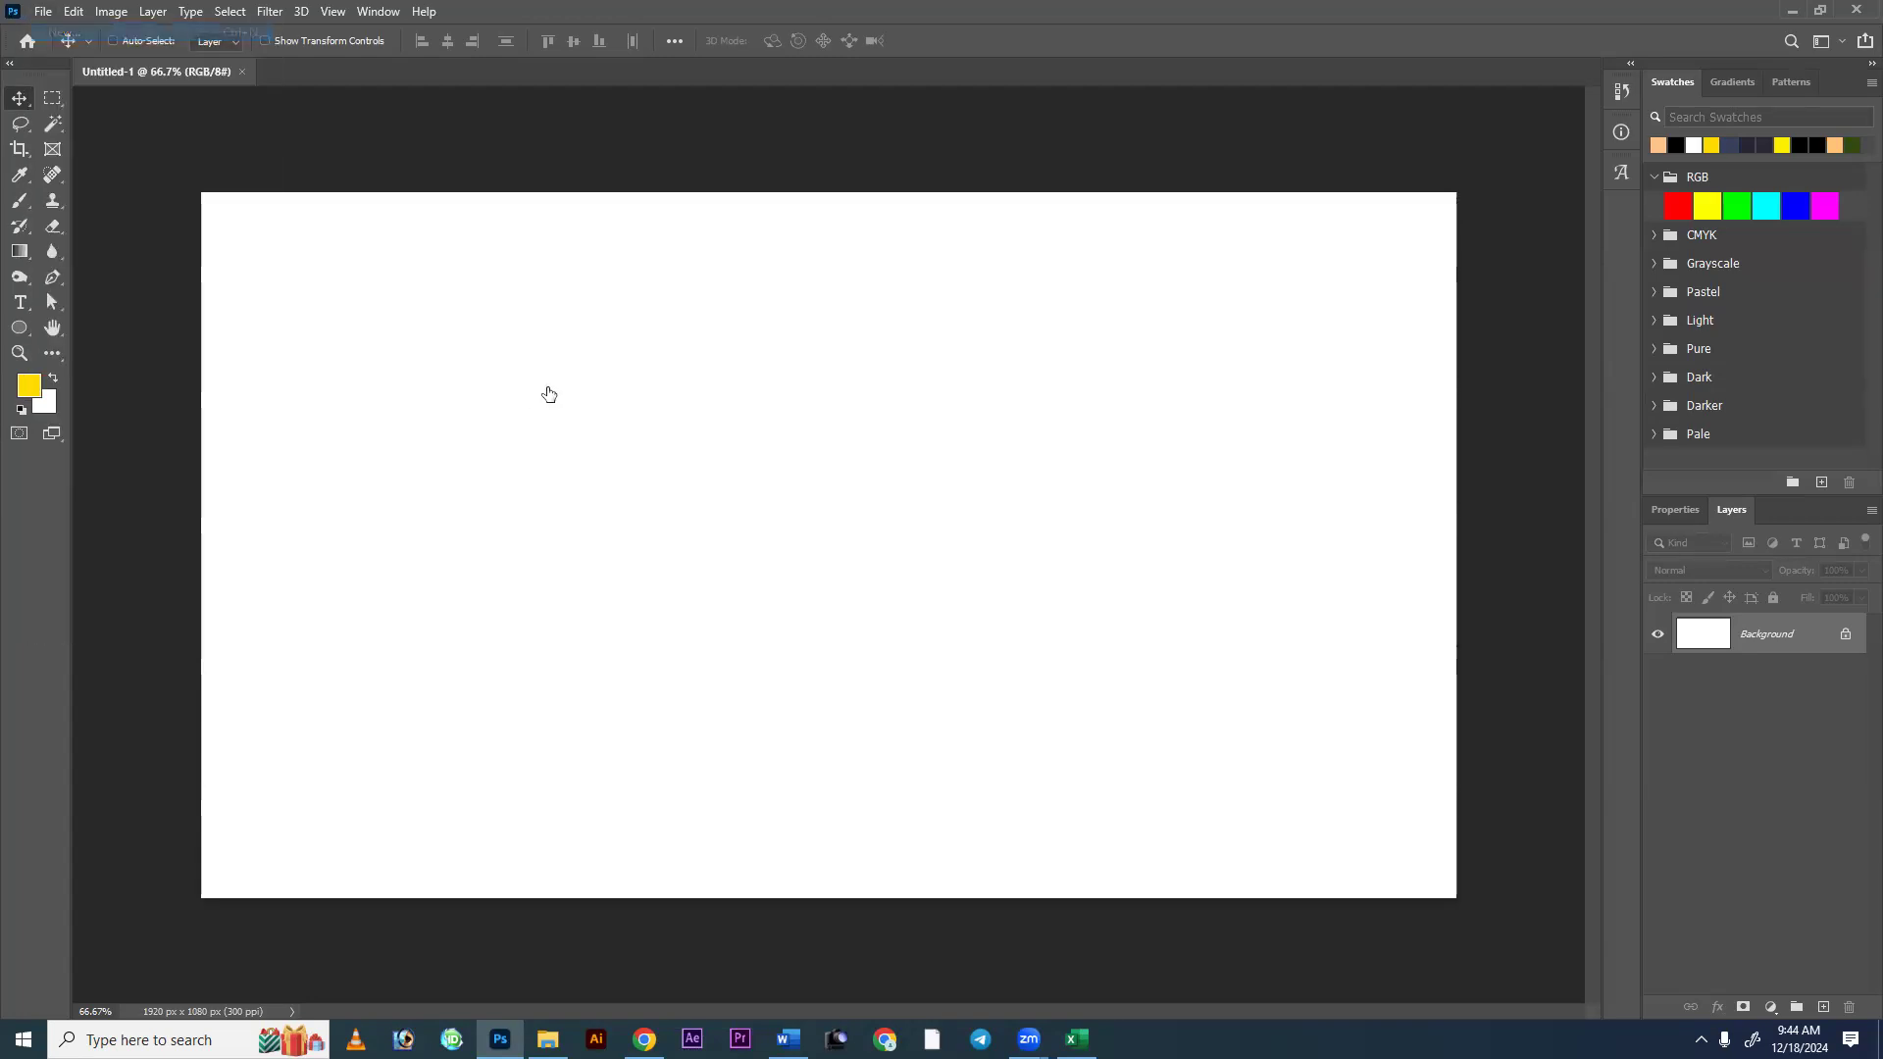
left_click_drag(947, 170, 761, 168)
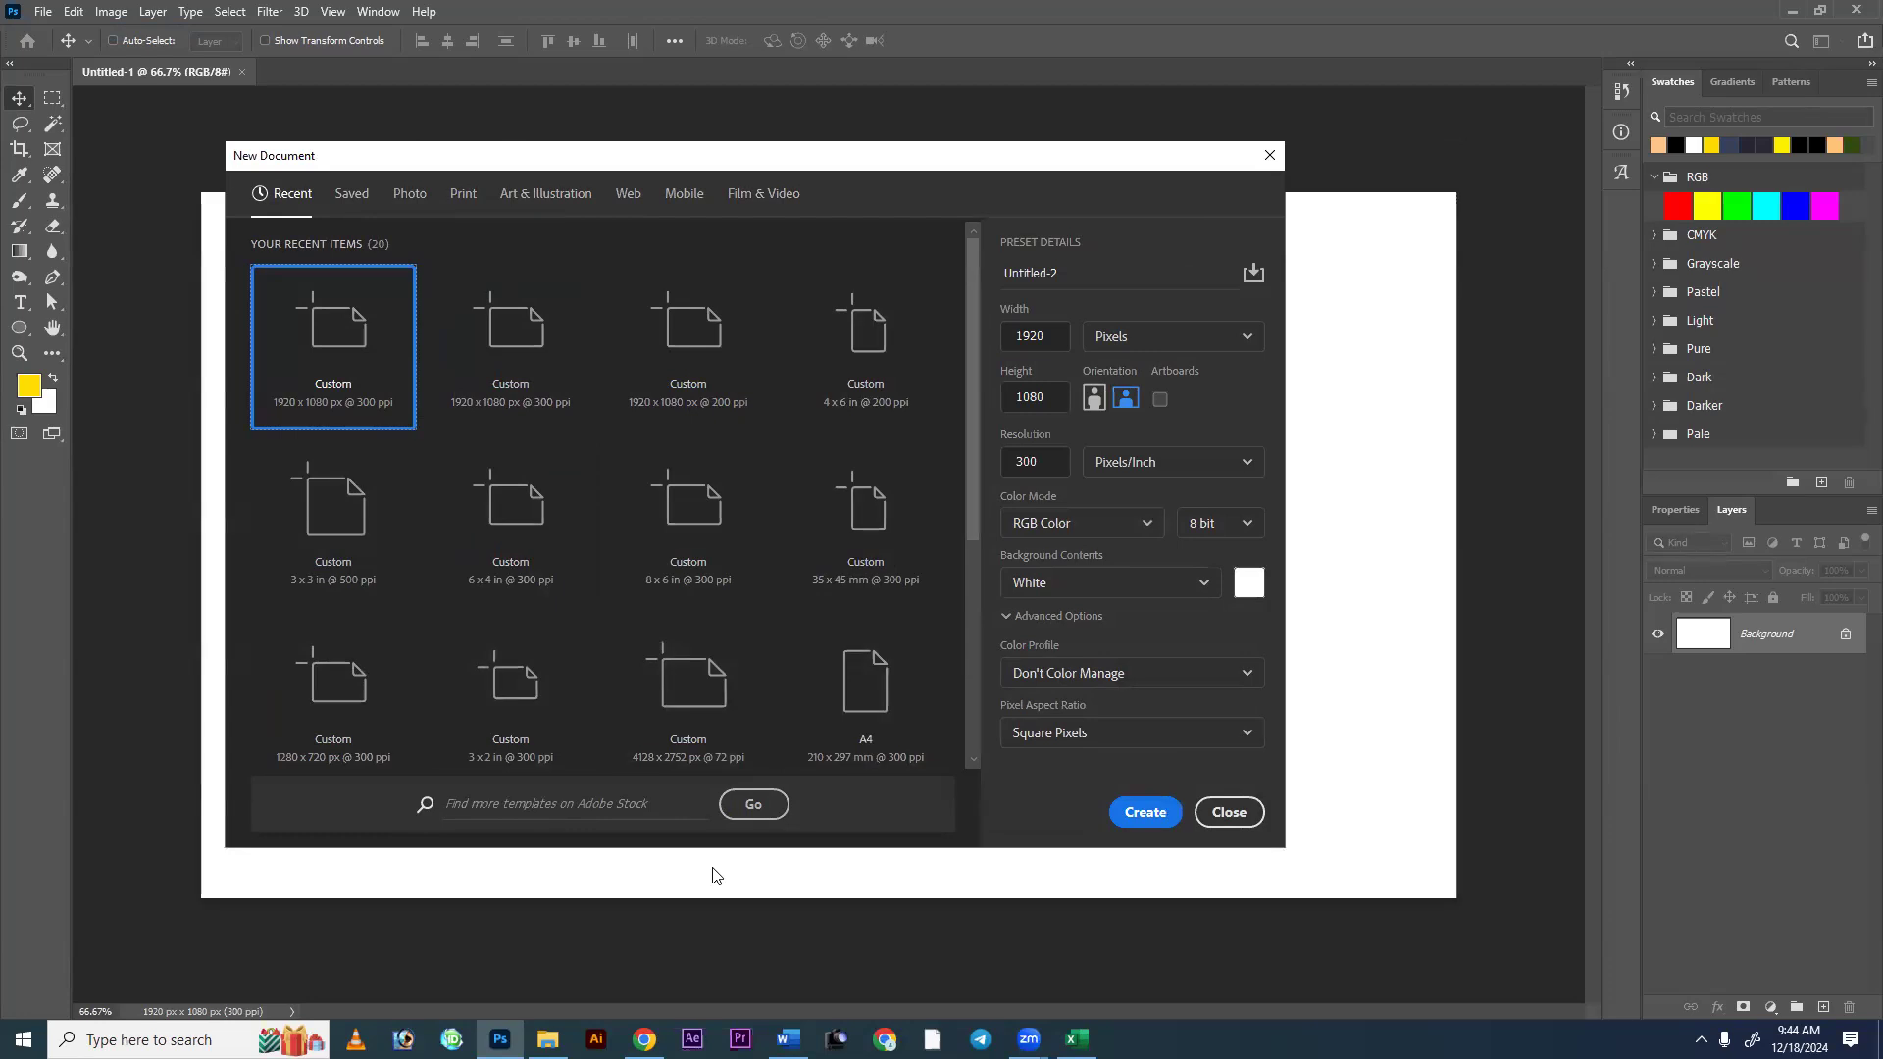
View the blank Word document, return to Photoshop's New Document dialog and highlight its width, height and document name.
key("alt+Tab")
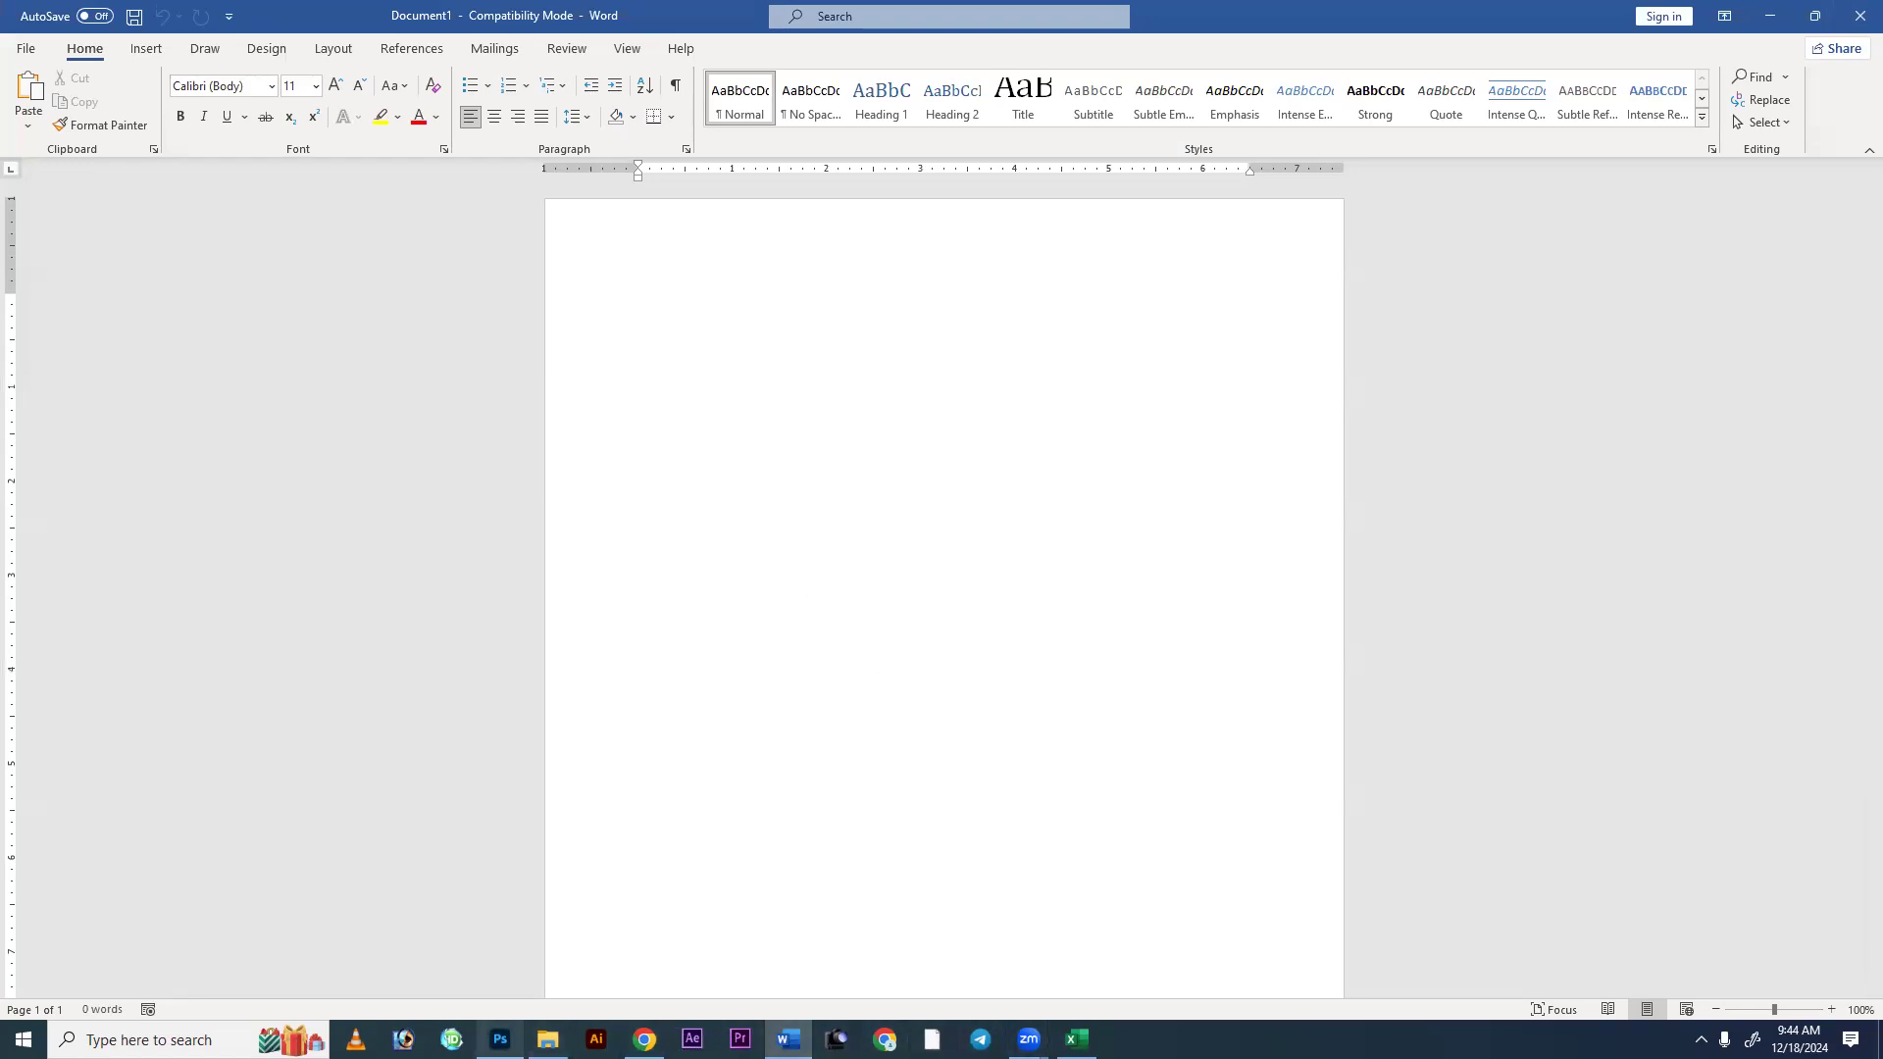
left_click(500, 1038)
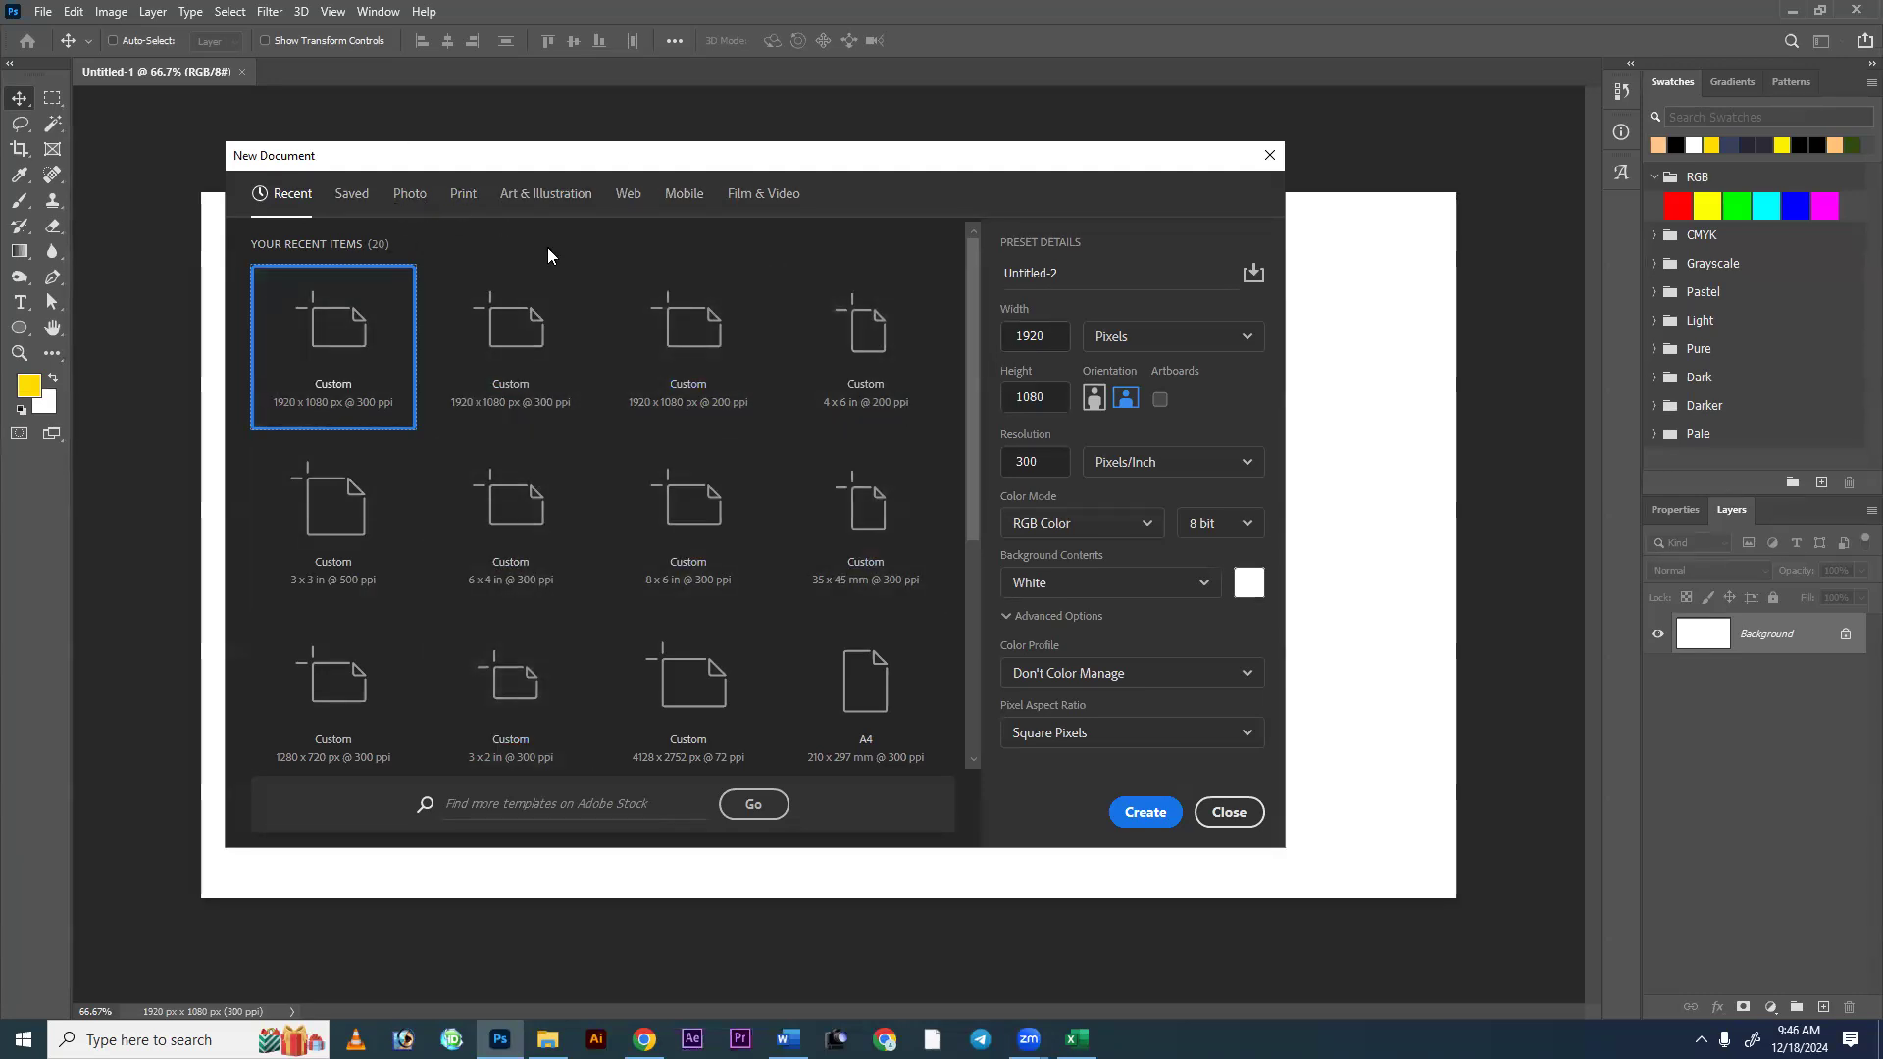
double_click(1047, 337)
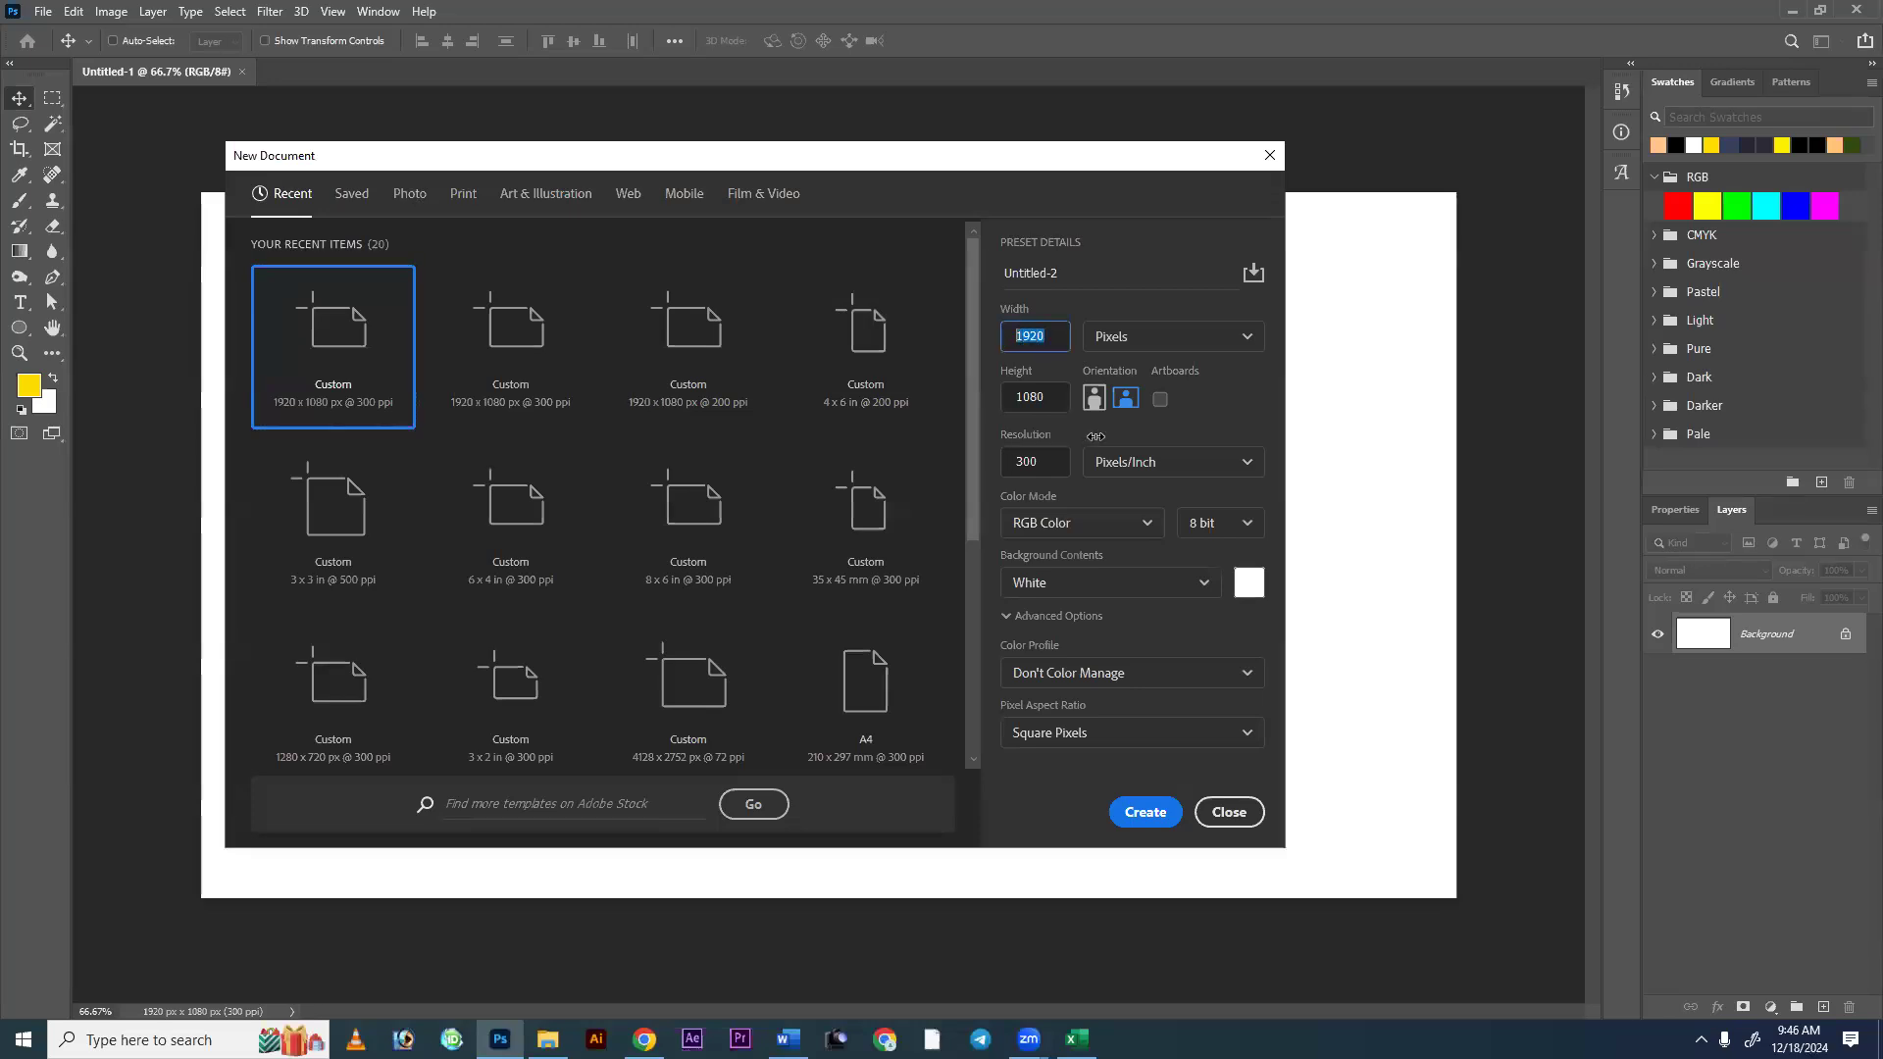
double_click(1049, 396)
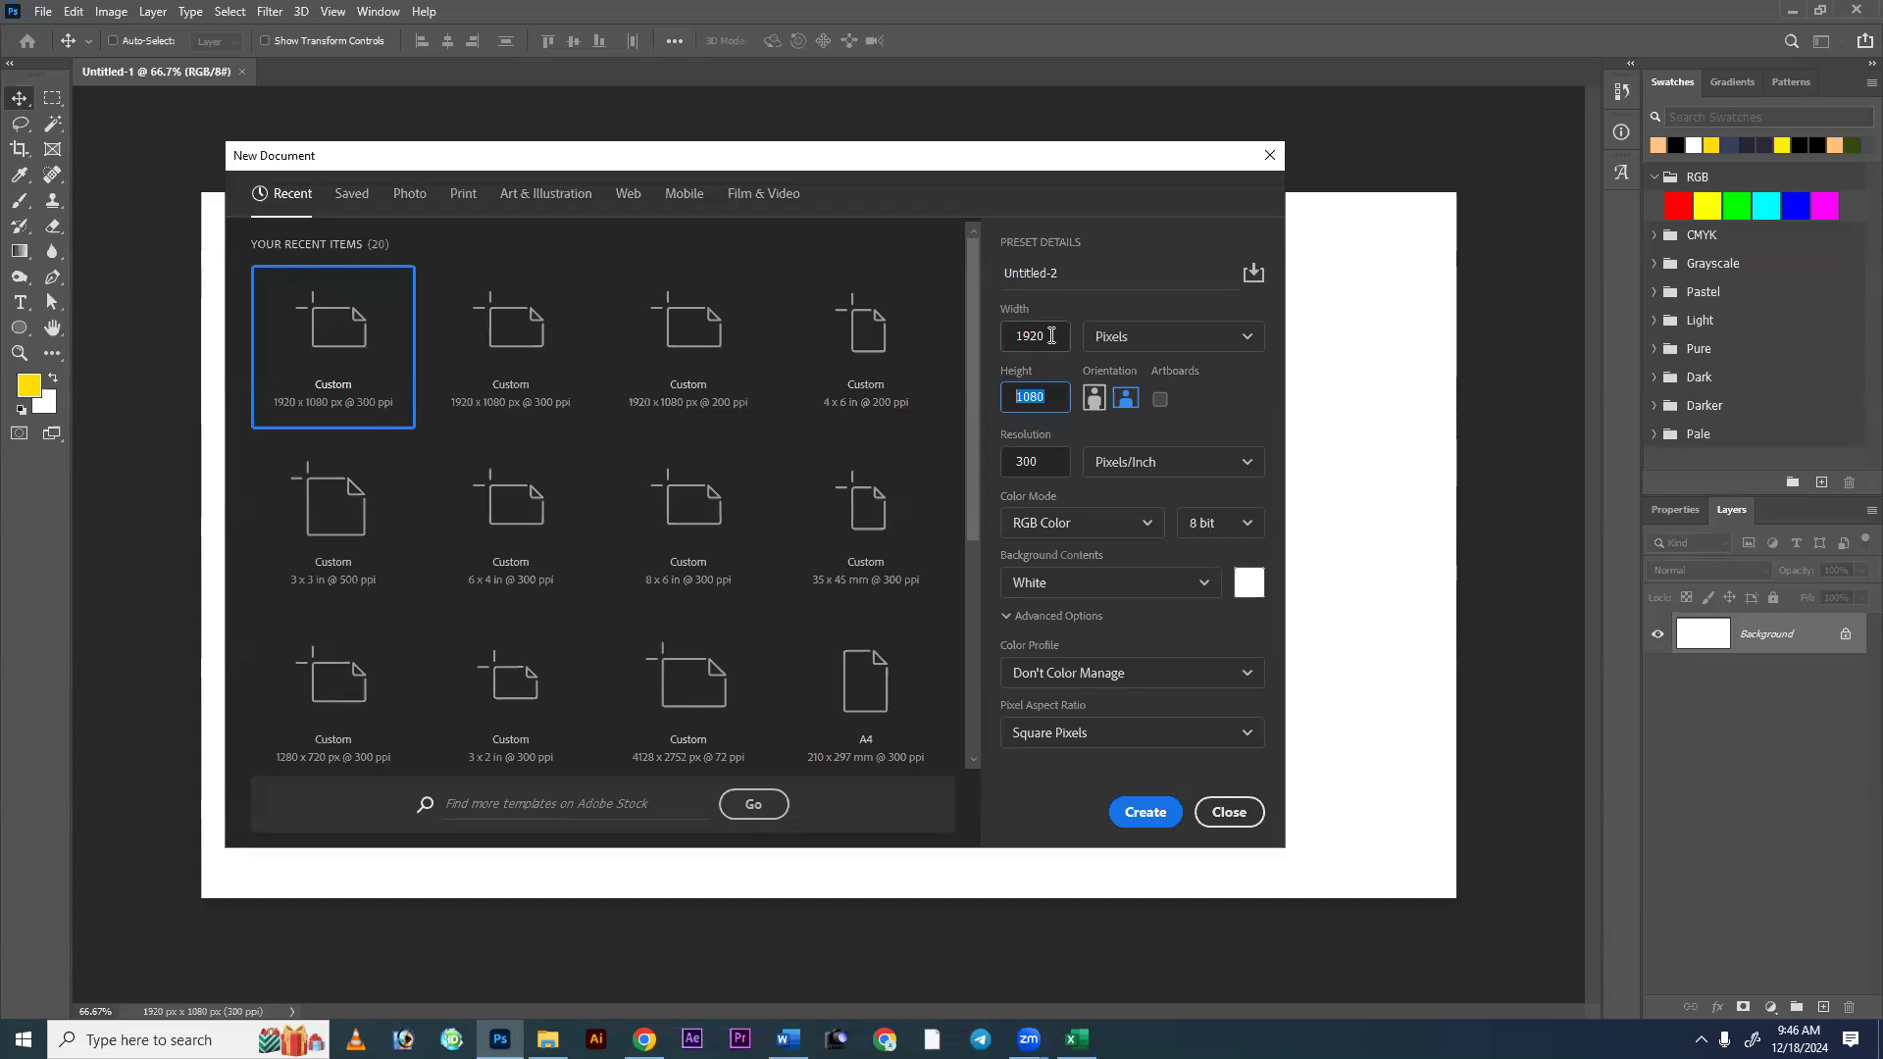
left_click(1077, 291)
key("ctrl+a")
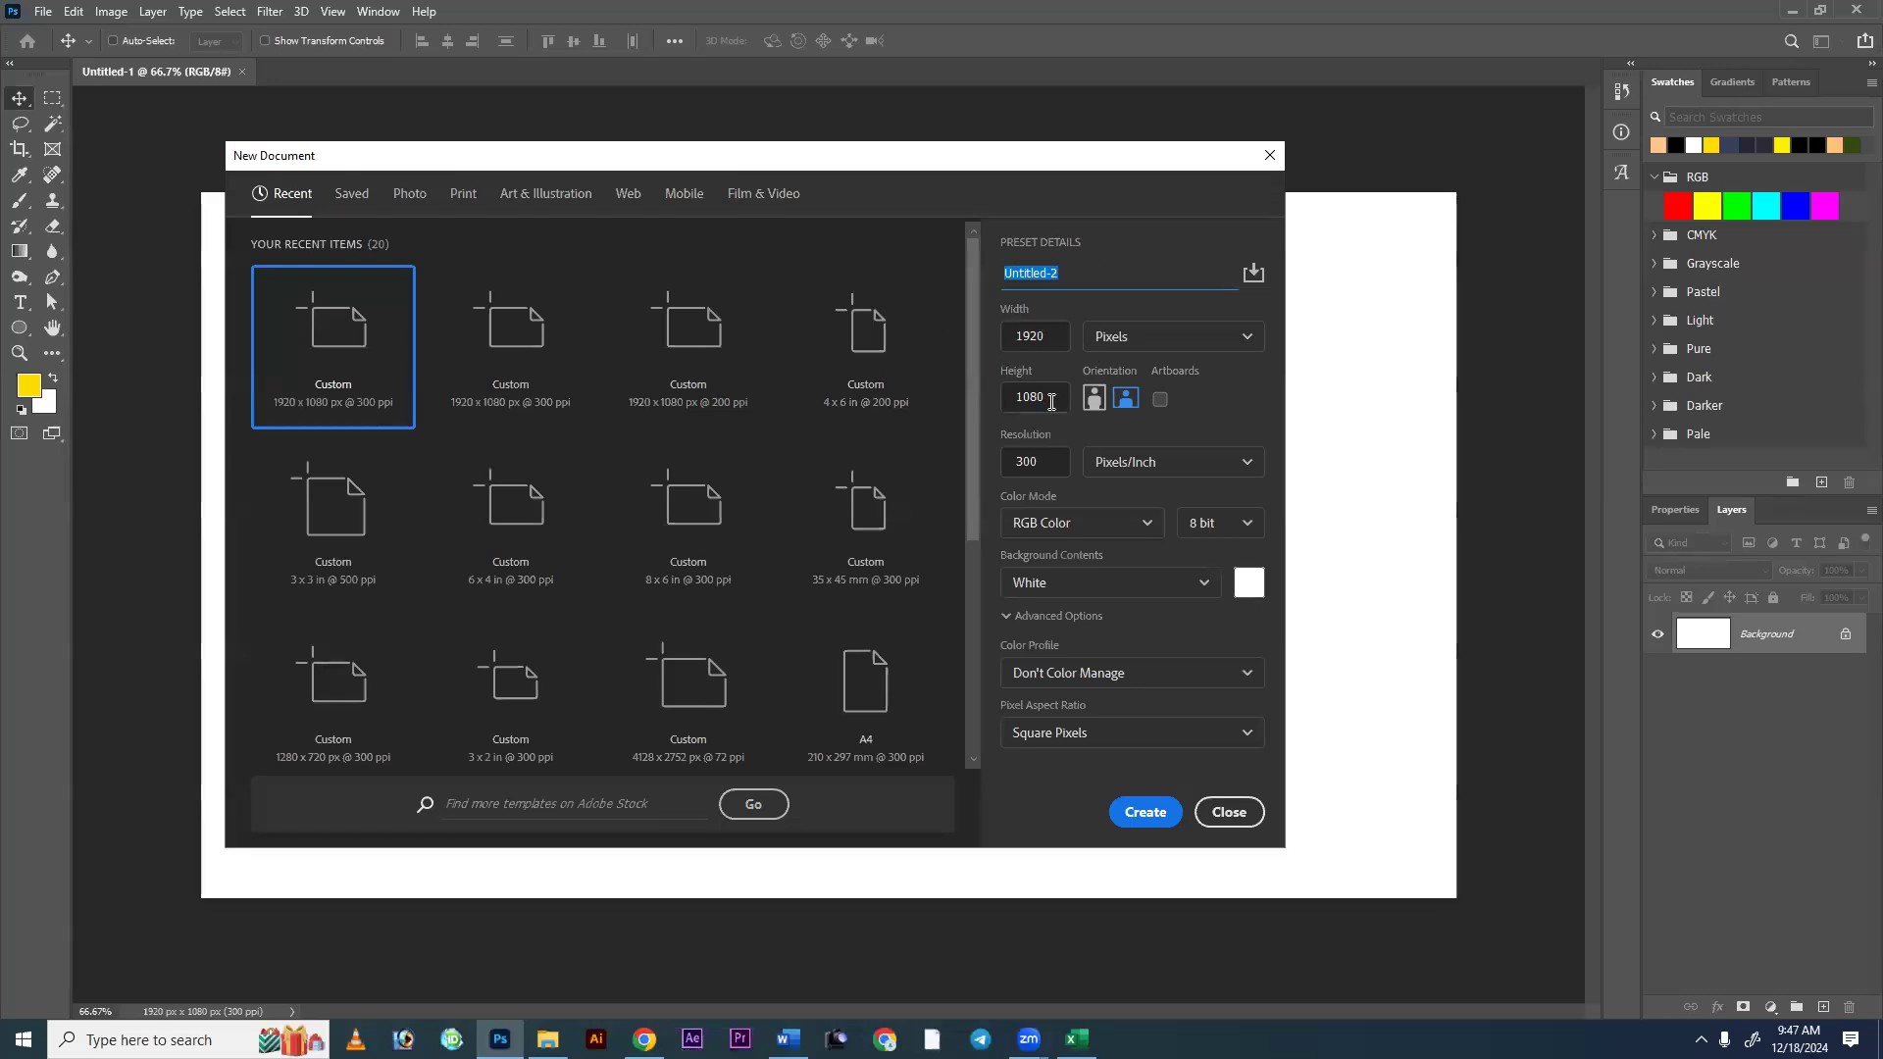
Review the new document's width, height, measurement units and resolution, and keep its color mode as RGB Color.
left_click_drag(1053, 334, 1010, 334)
left_click_drag(1053, 394, 989, 461)
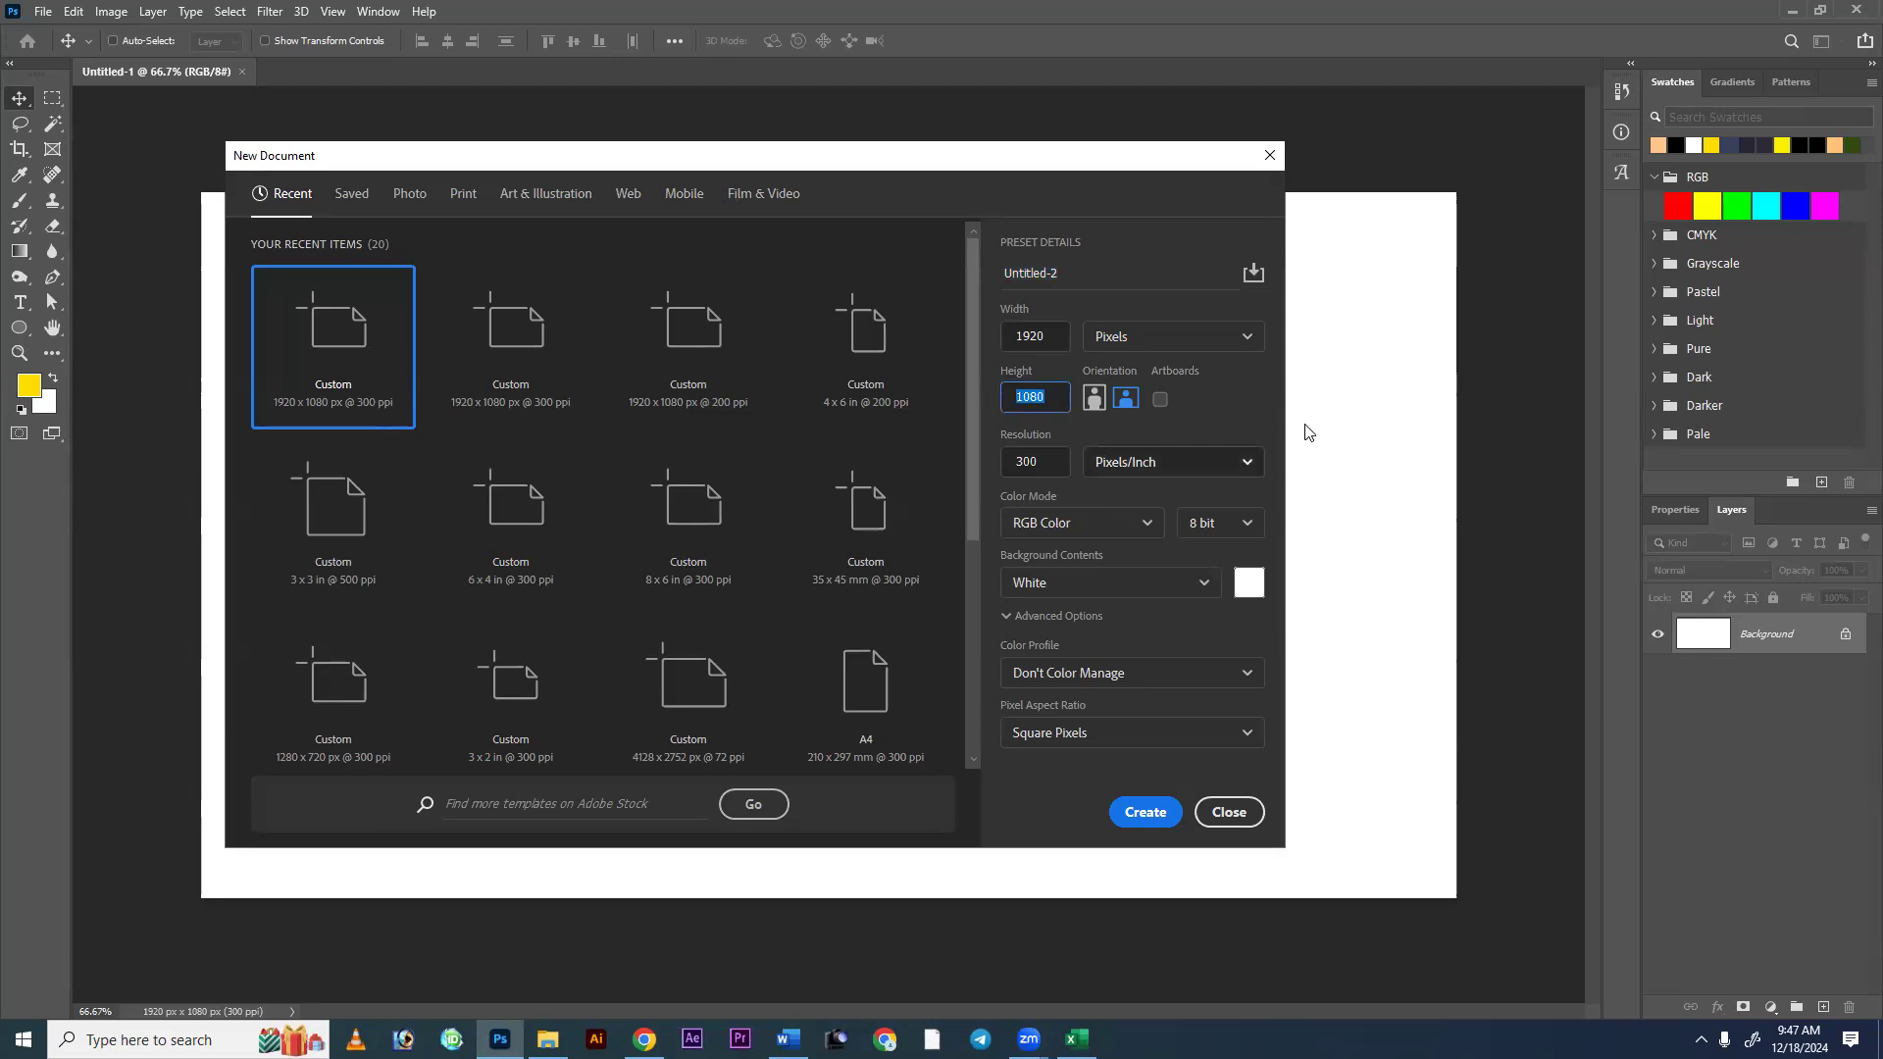
left_click(1238, 336)
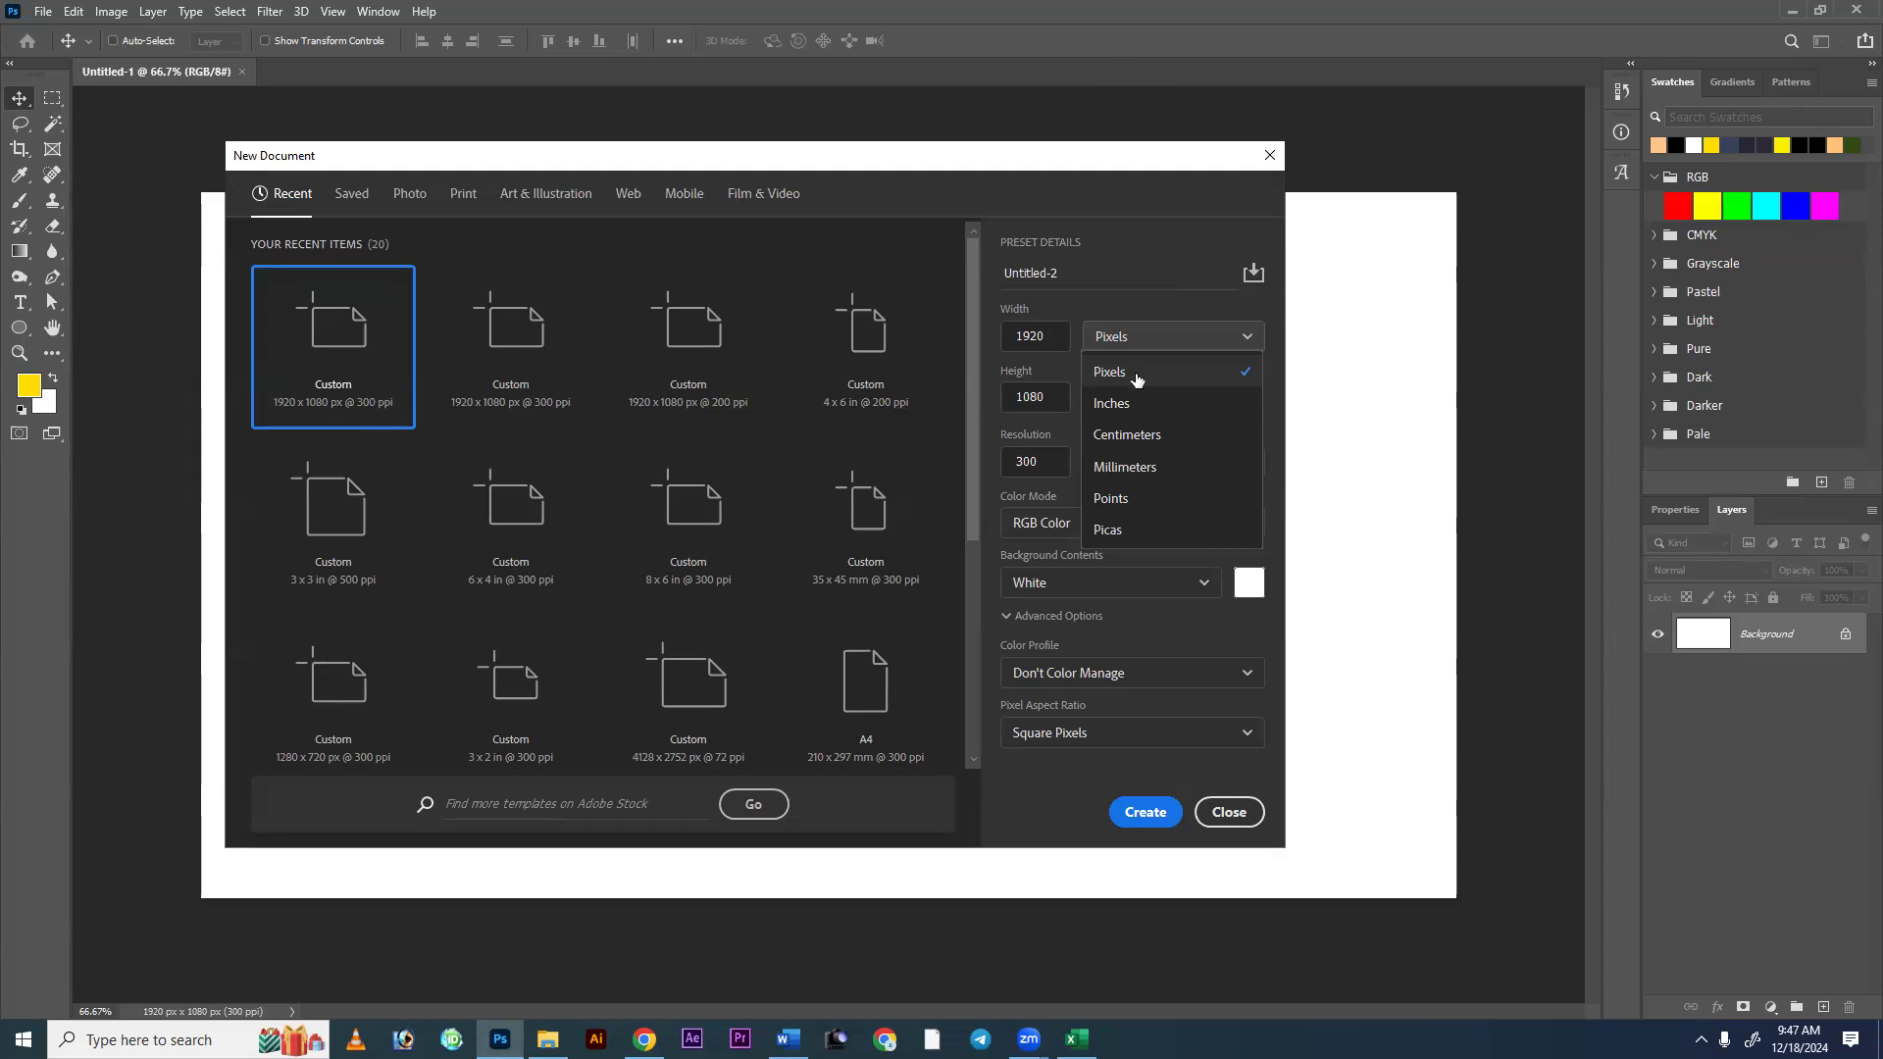
left_click(1098, 162)
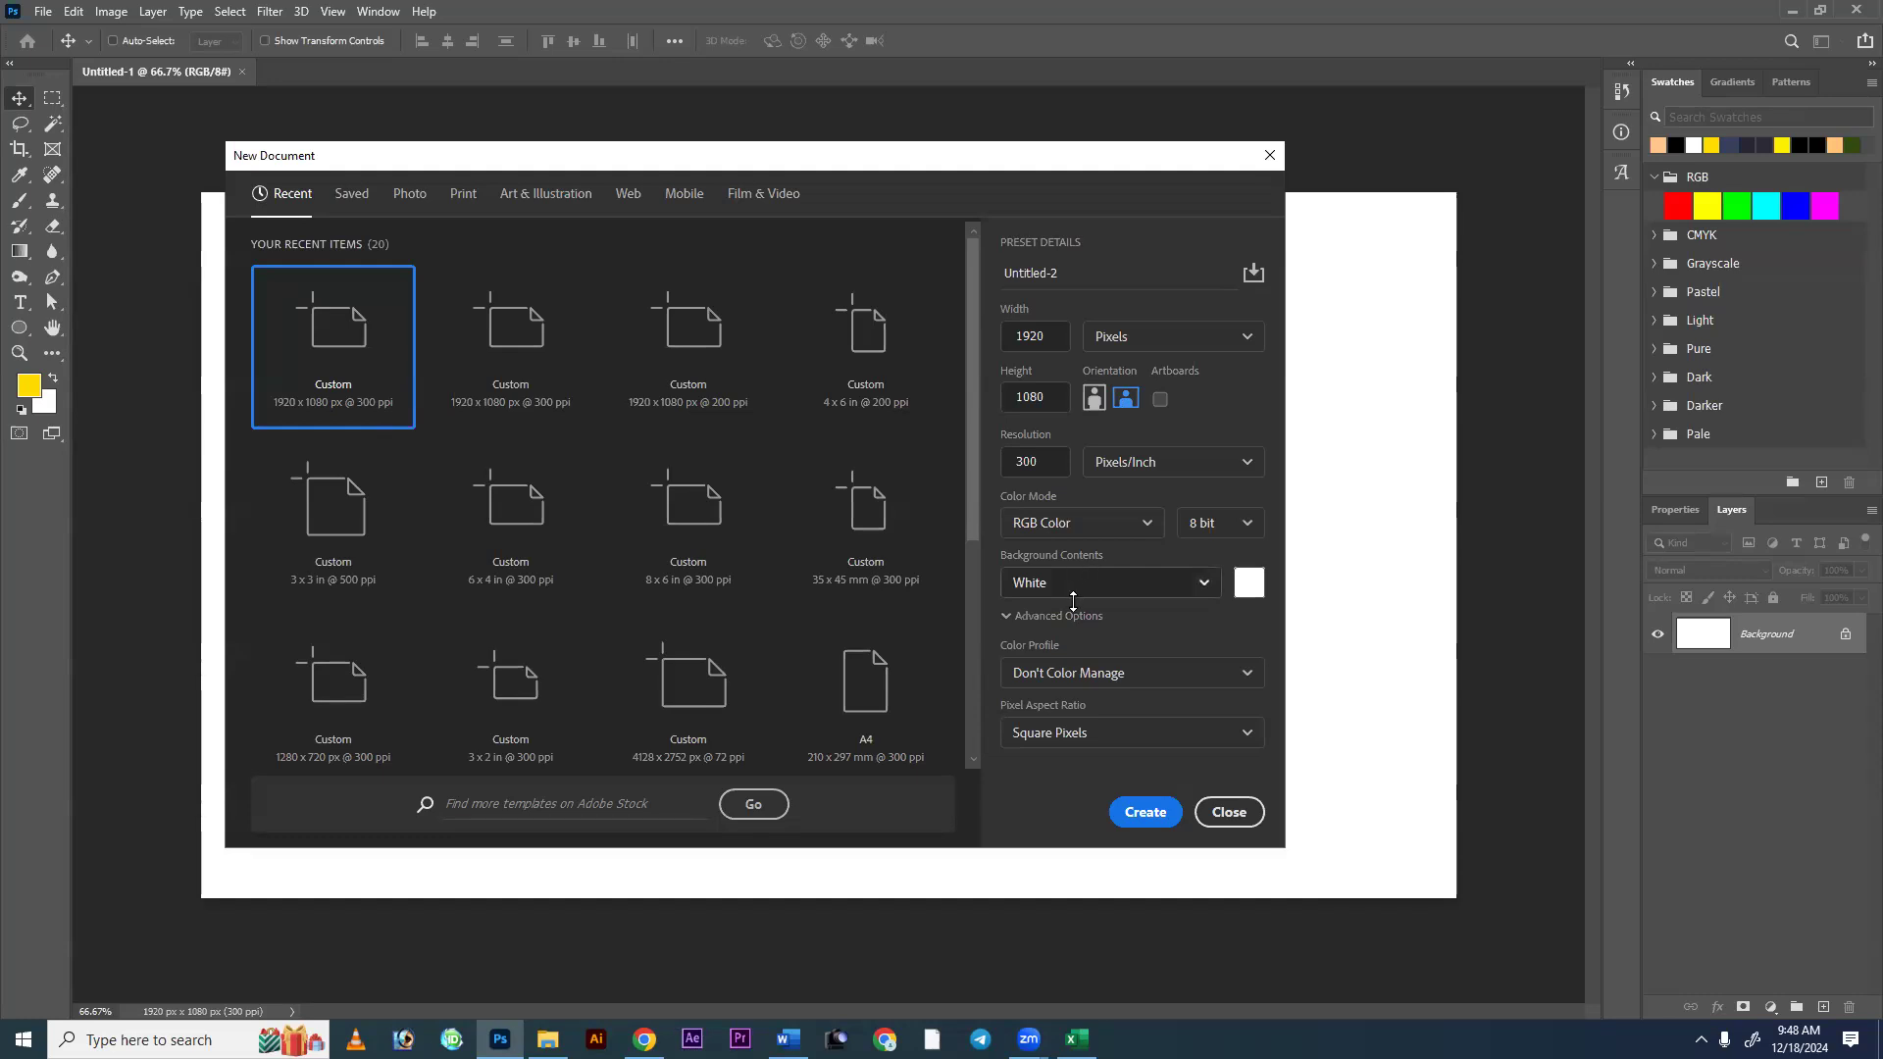
left_click(1057, 464)
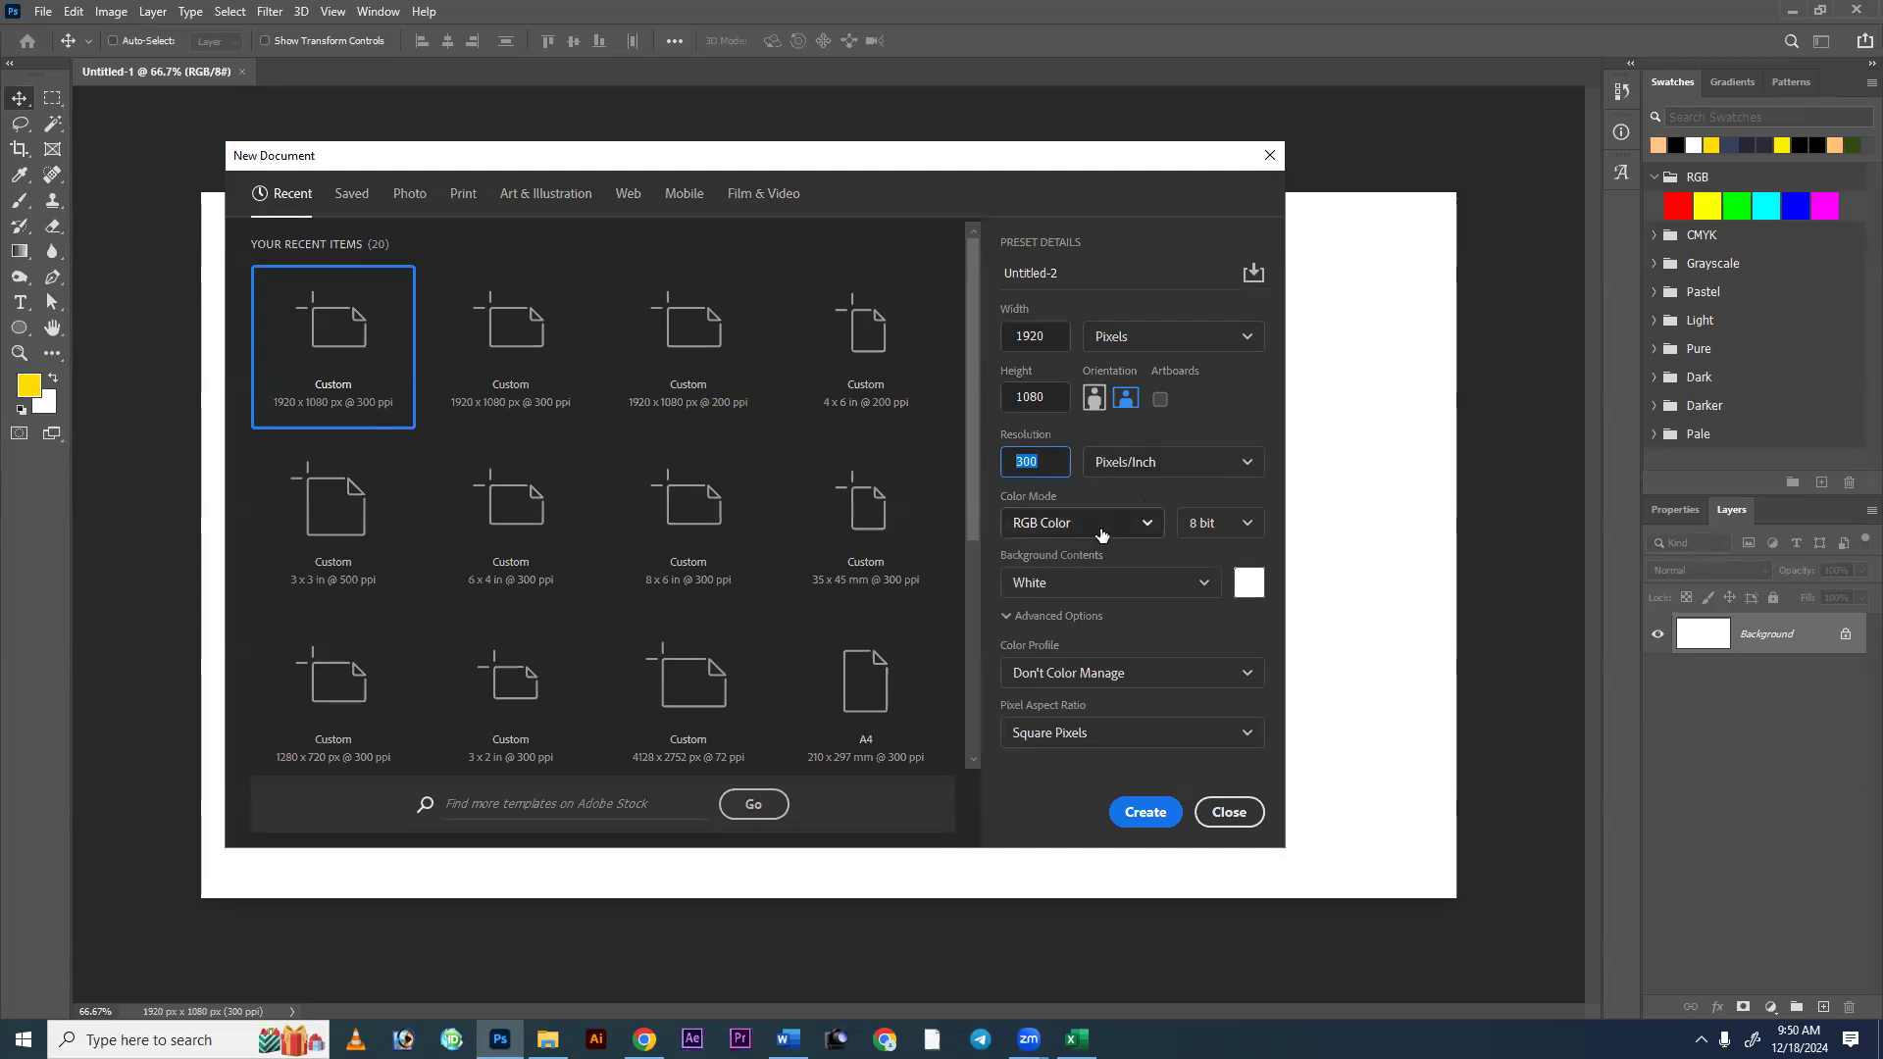
left_click(1146, 527)
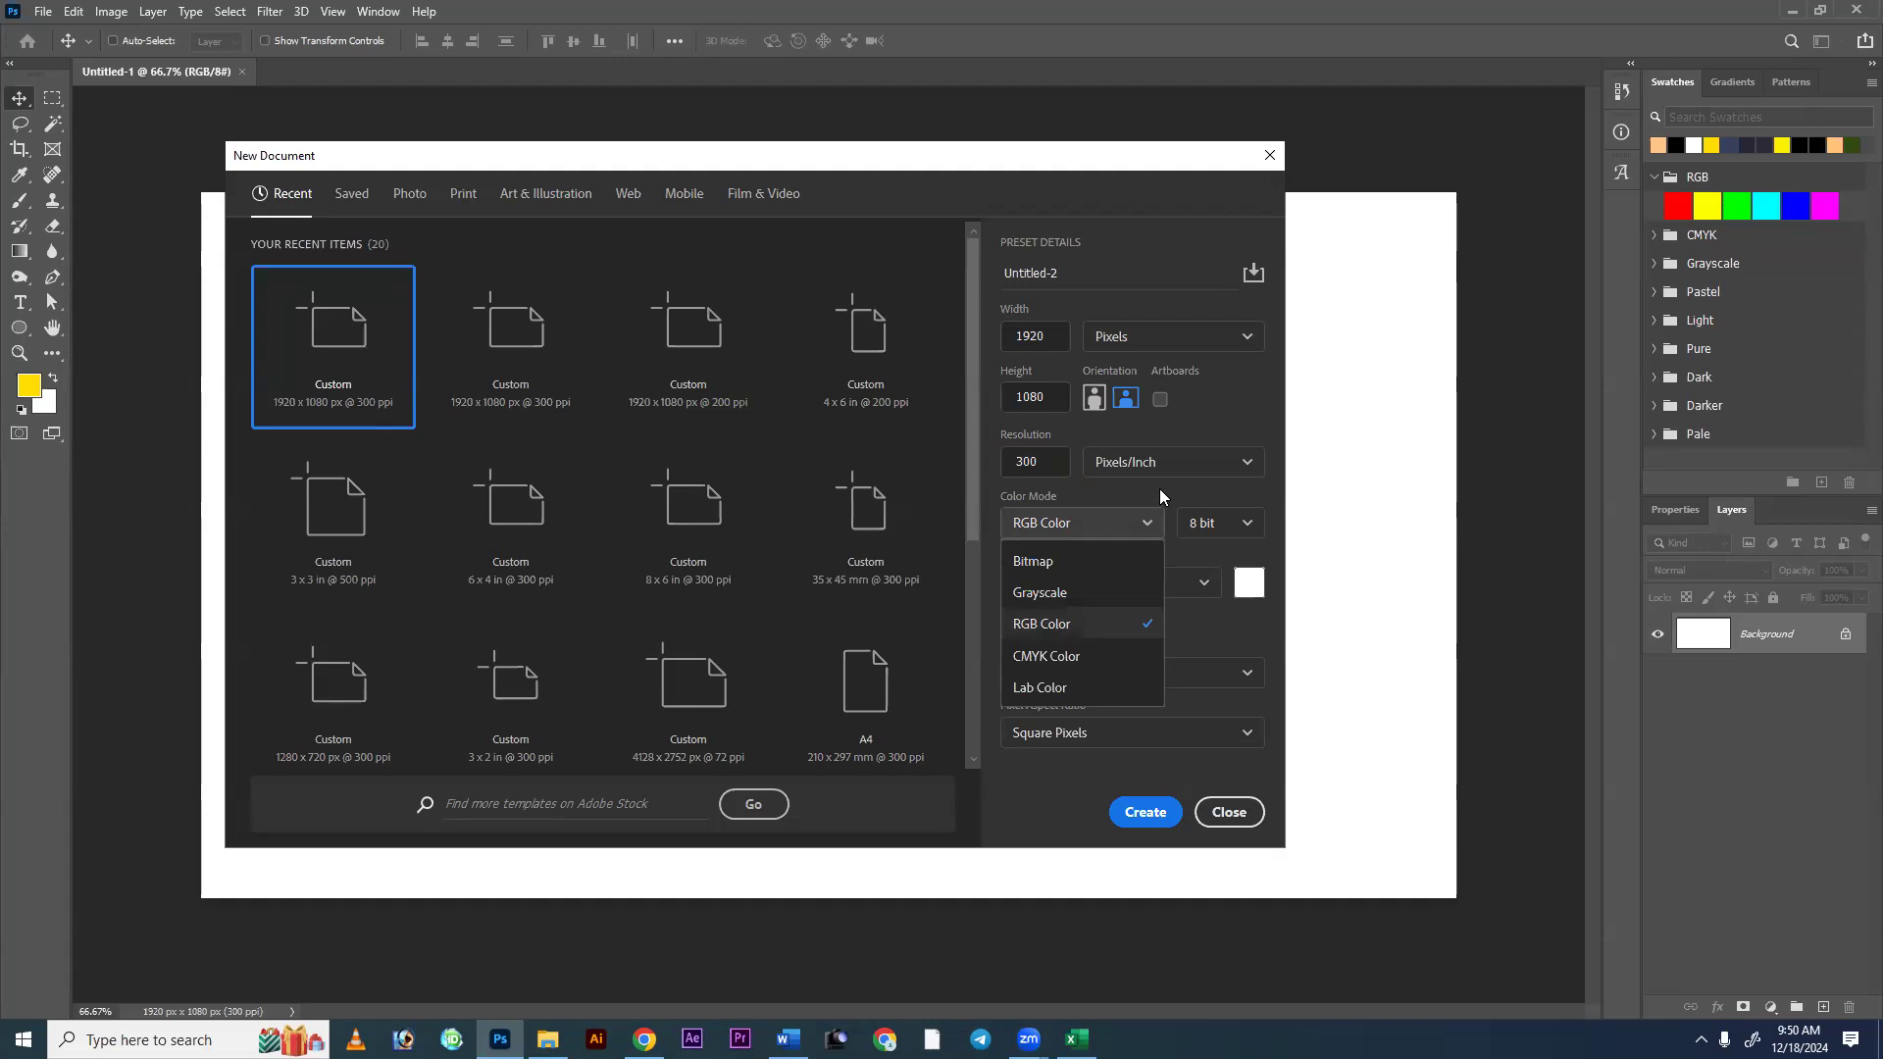
left_click(1052, 625)
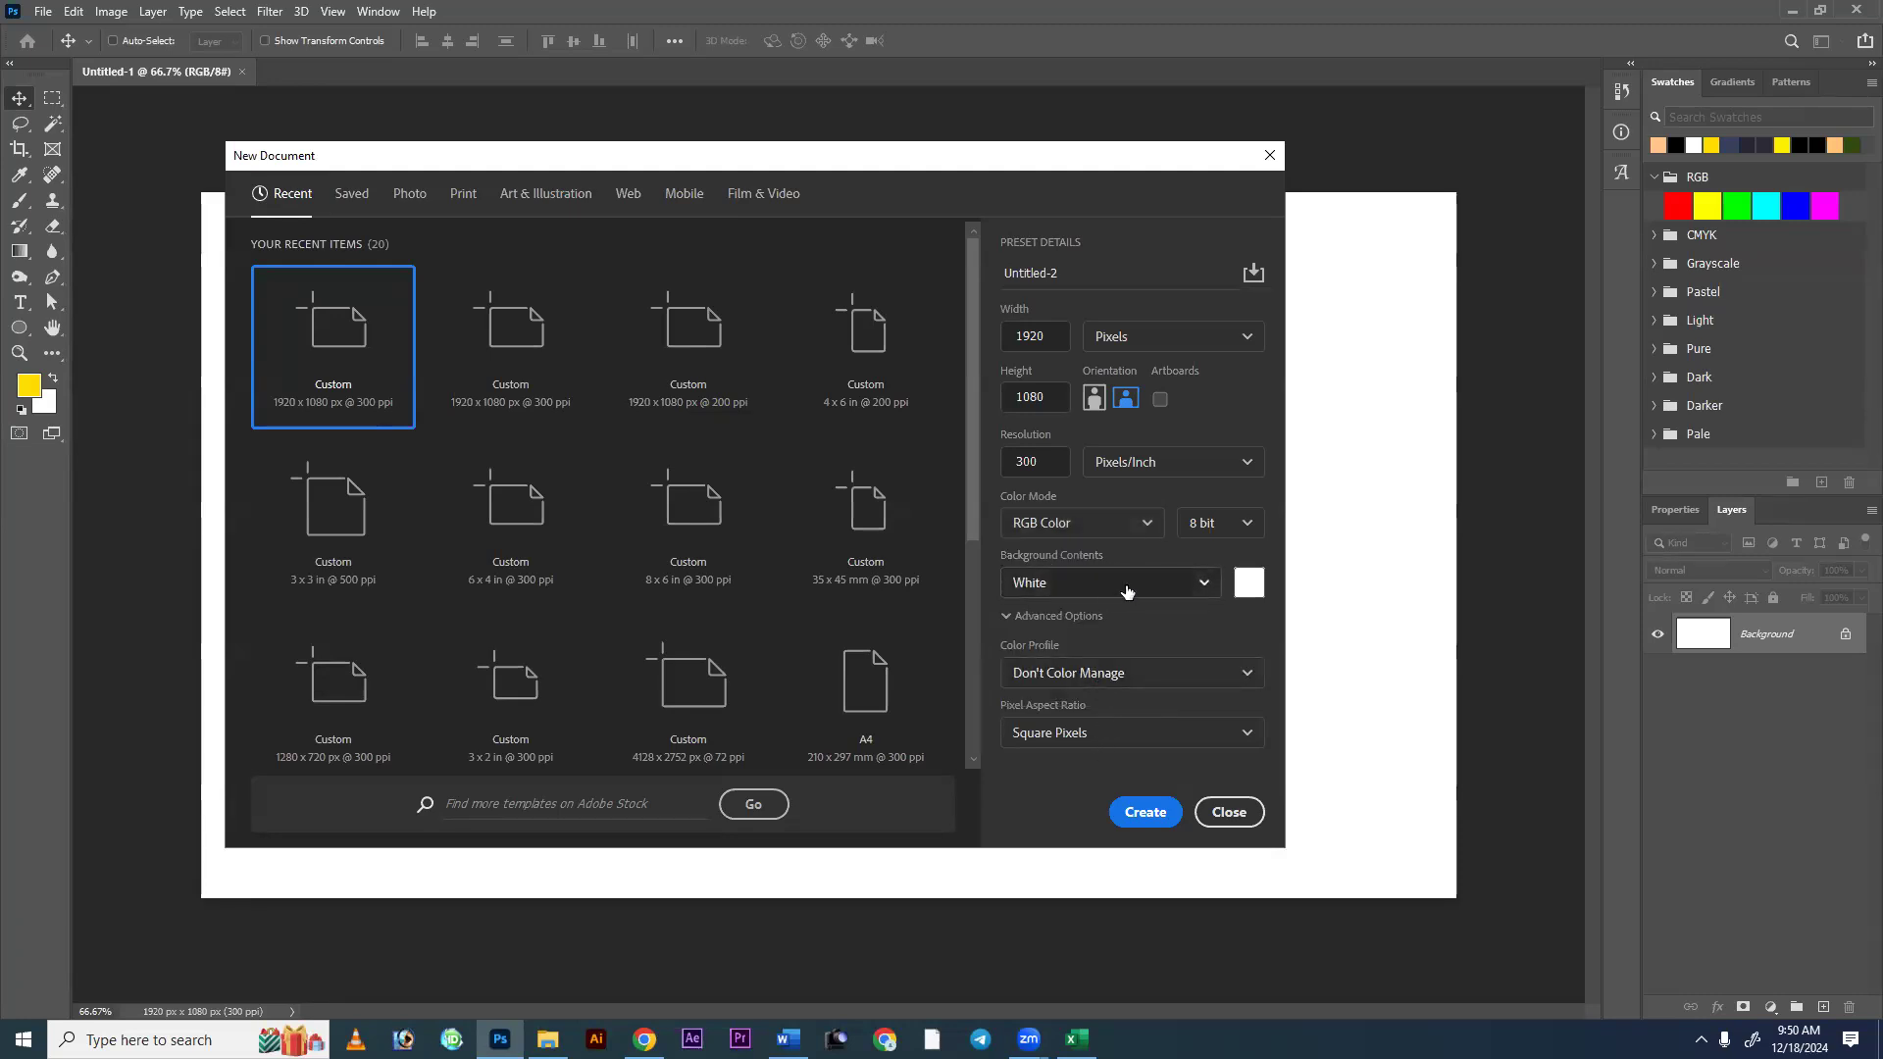
Set the new document's background contents to Background Color.
left_click(1202, 587)
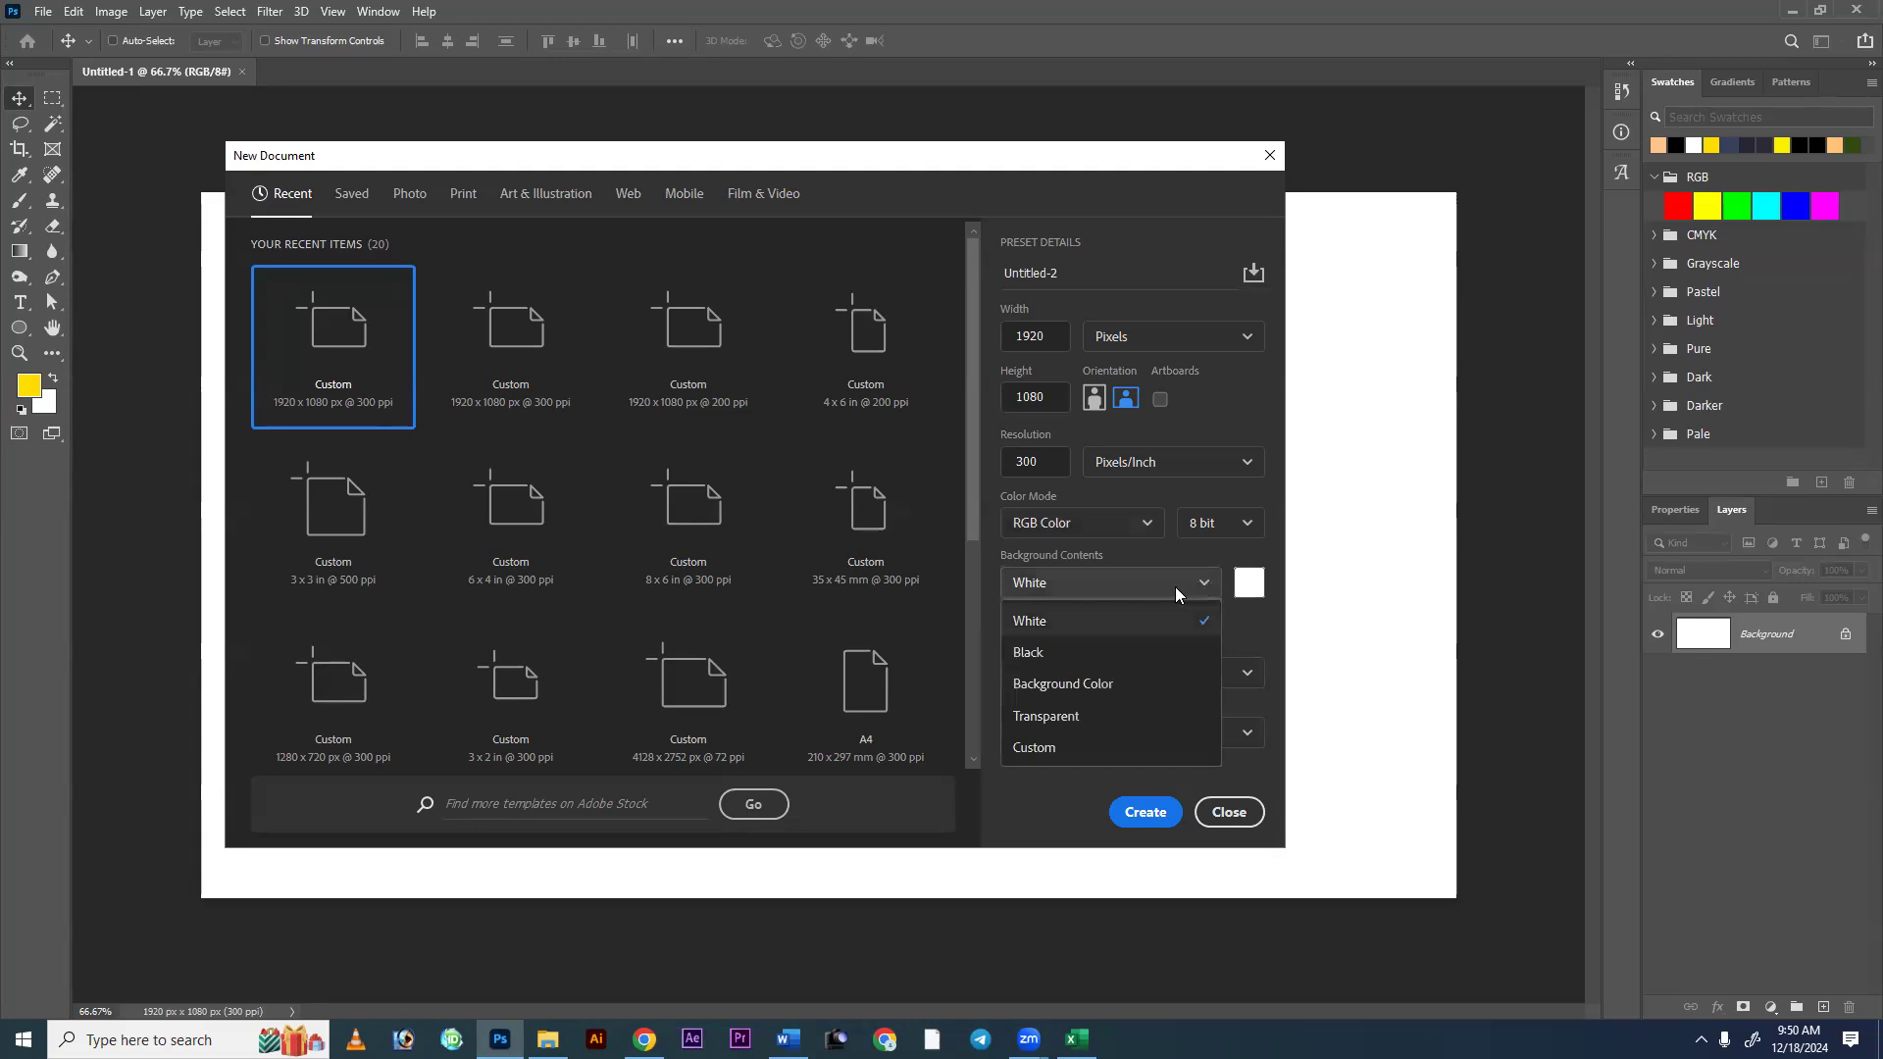
left_click(1175, 586)
left_click(1146, 592)
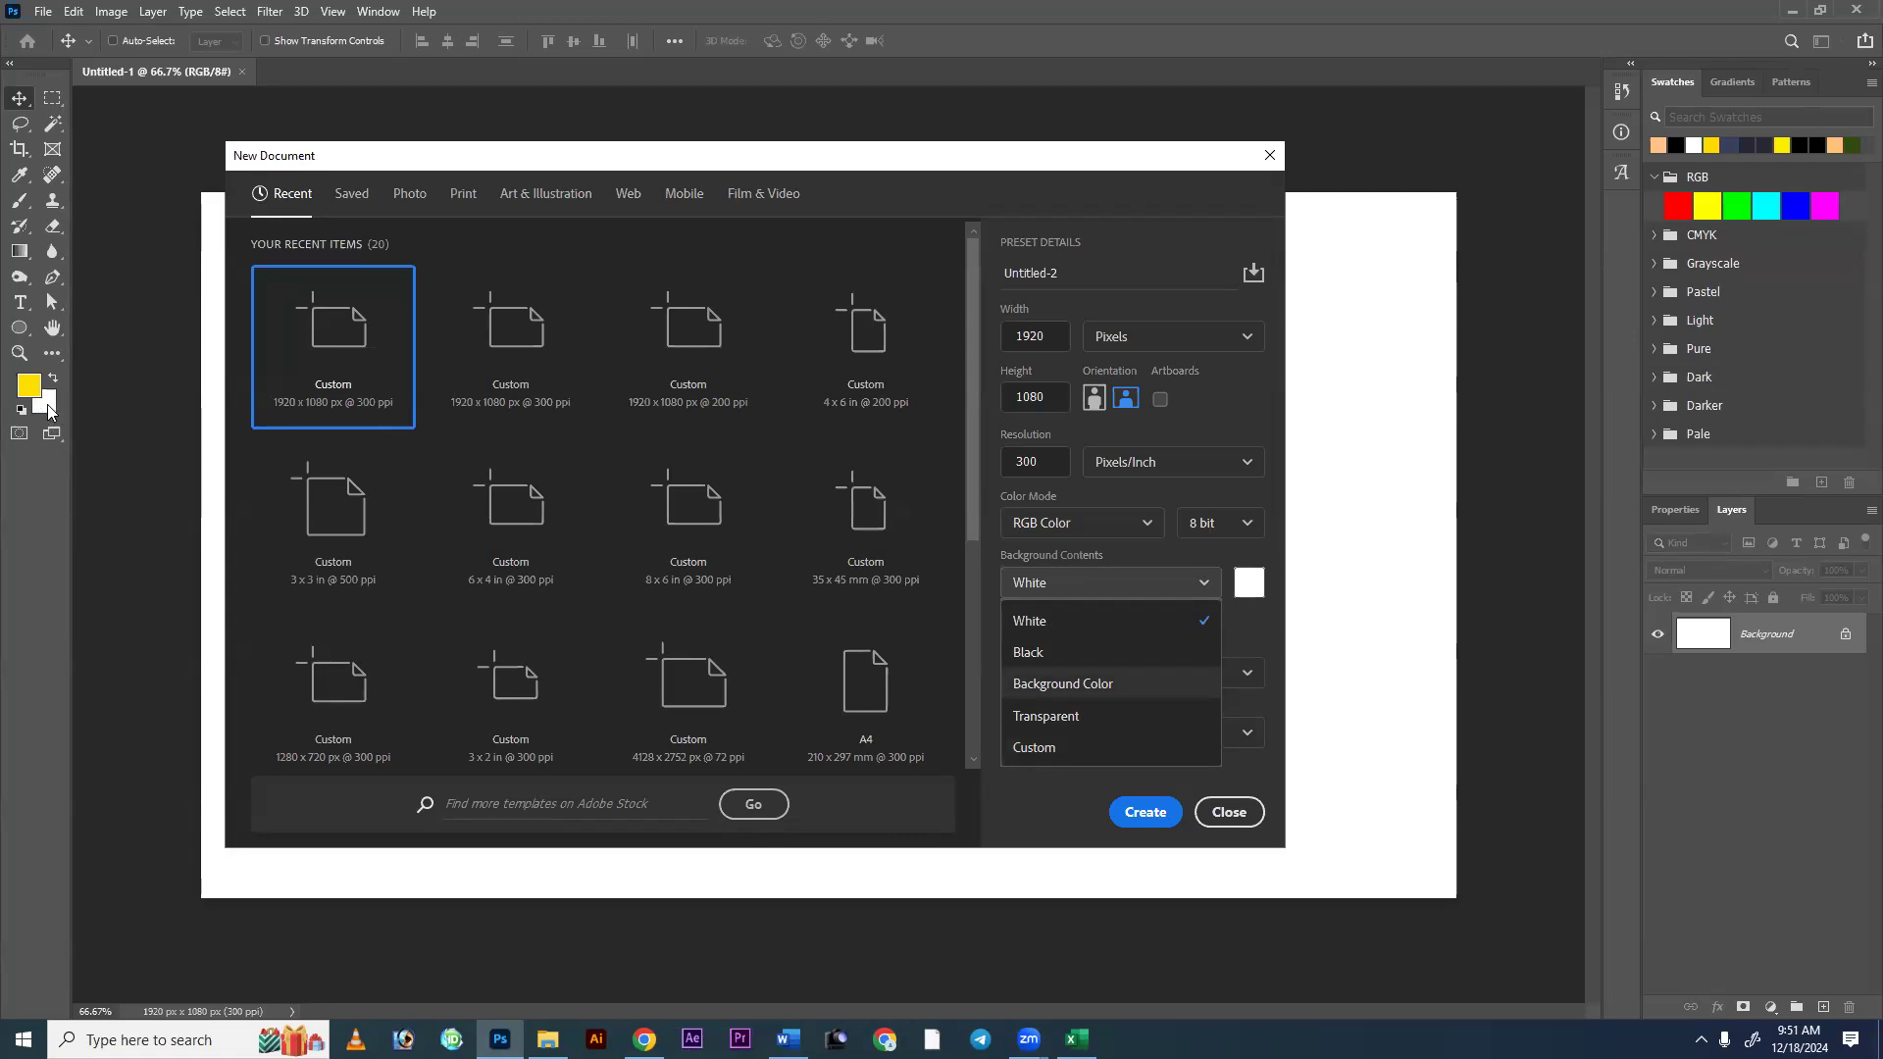
left_click(1047, 683)
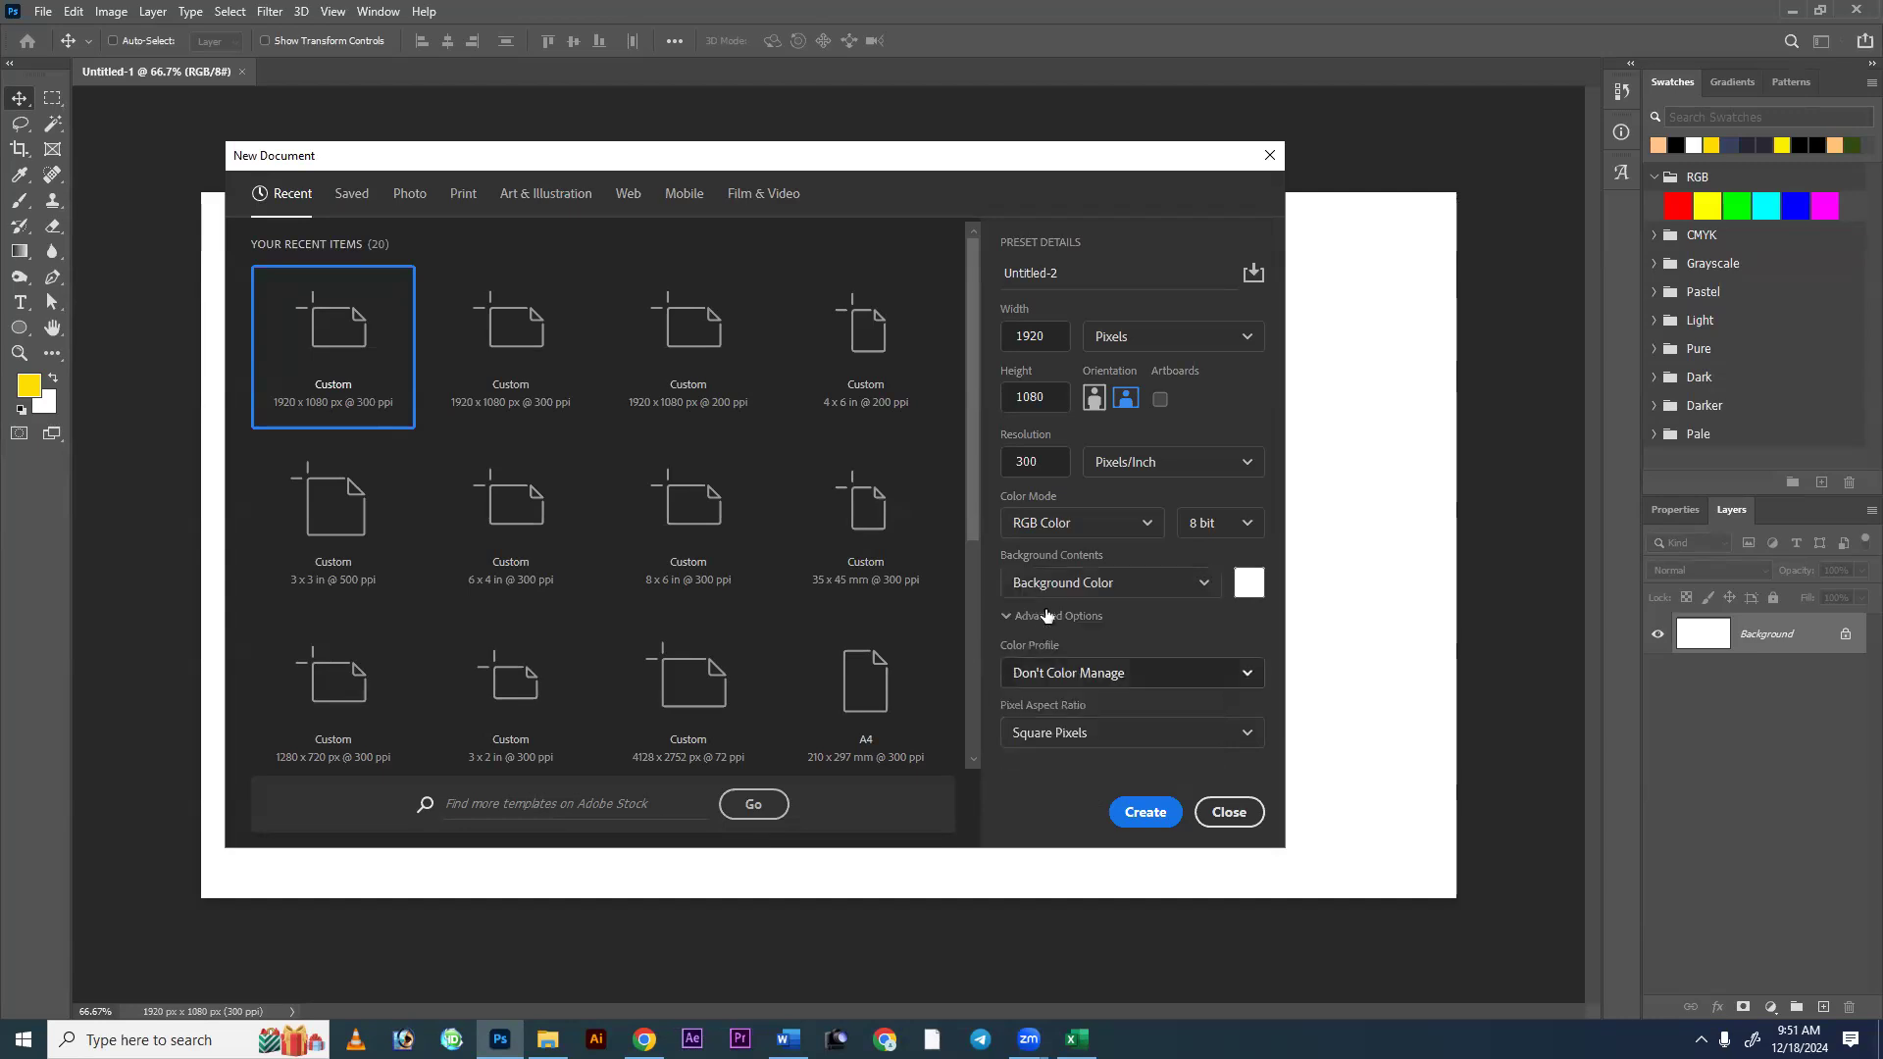
Set the background contents to Transparent and create the 1920 x 1080 px document.
left_click(1045, 583)
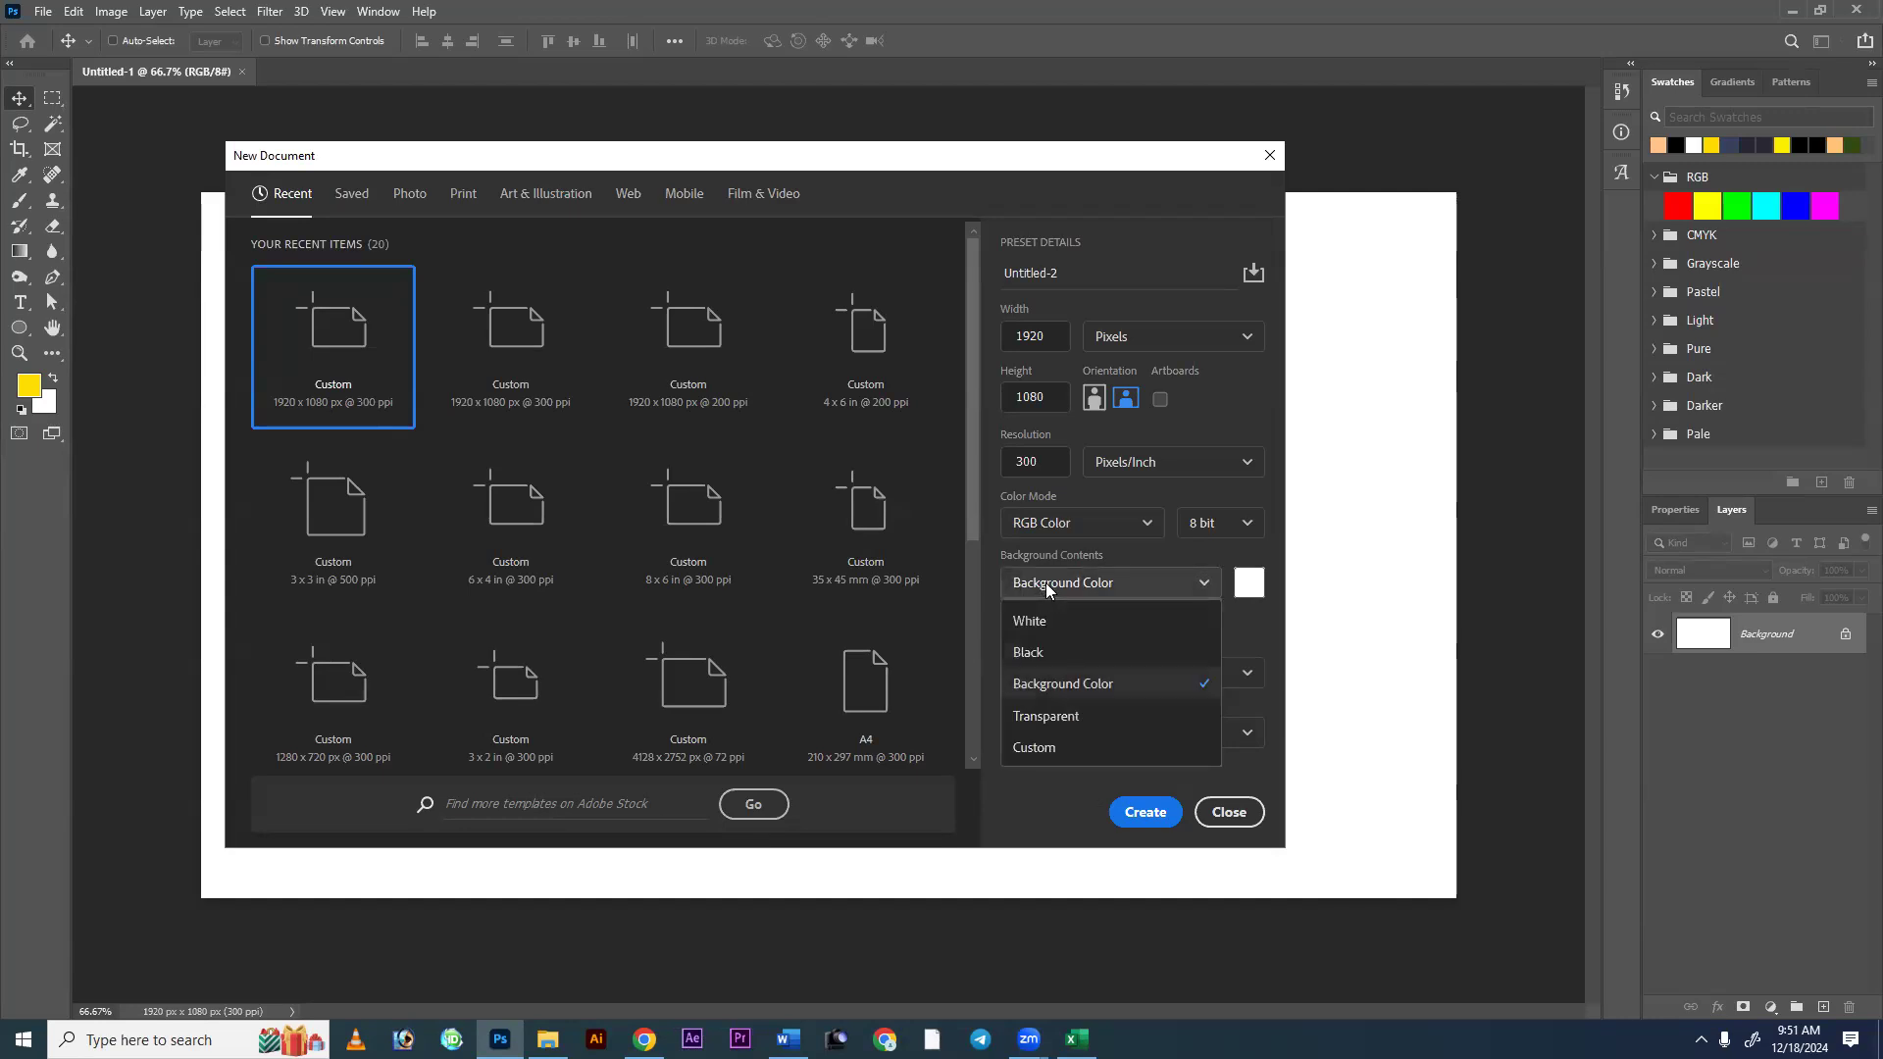
left_click(1064, 724)
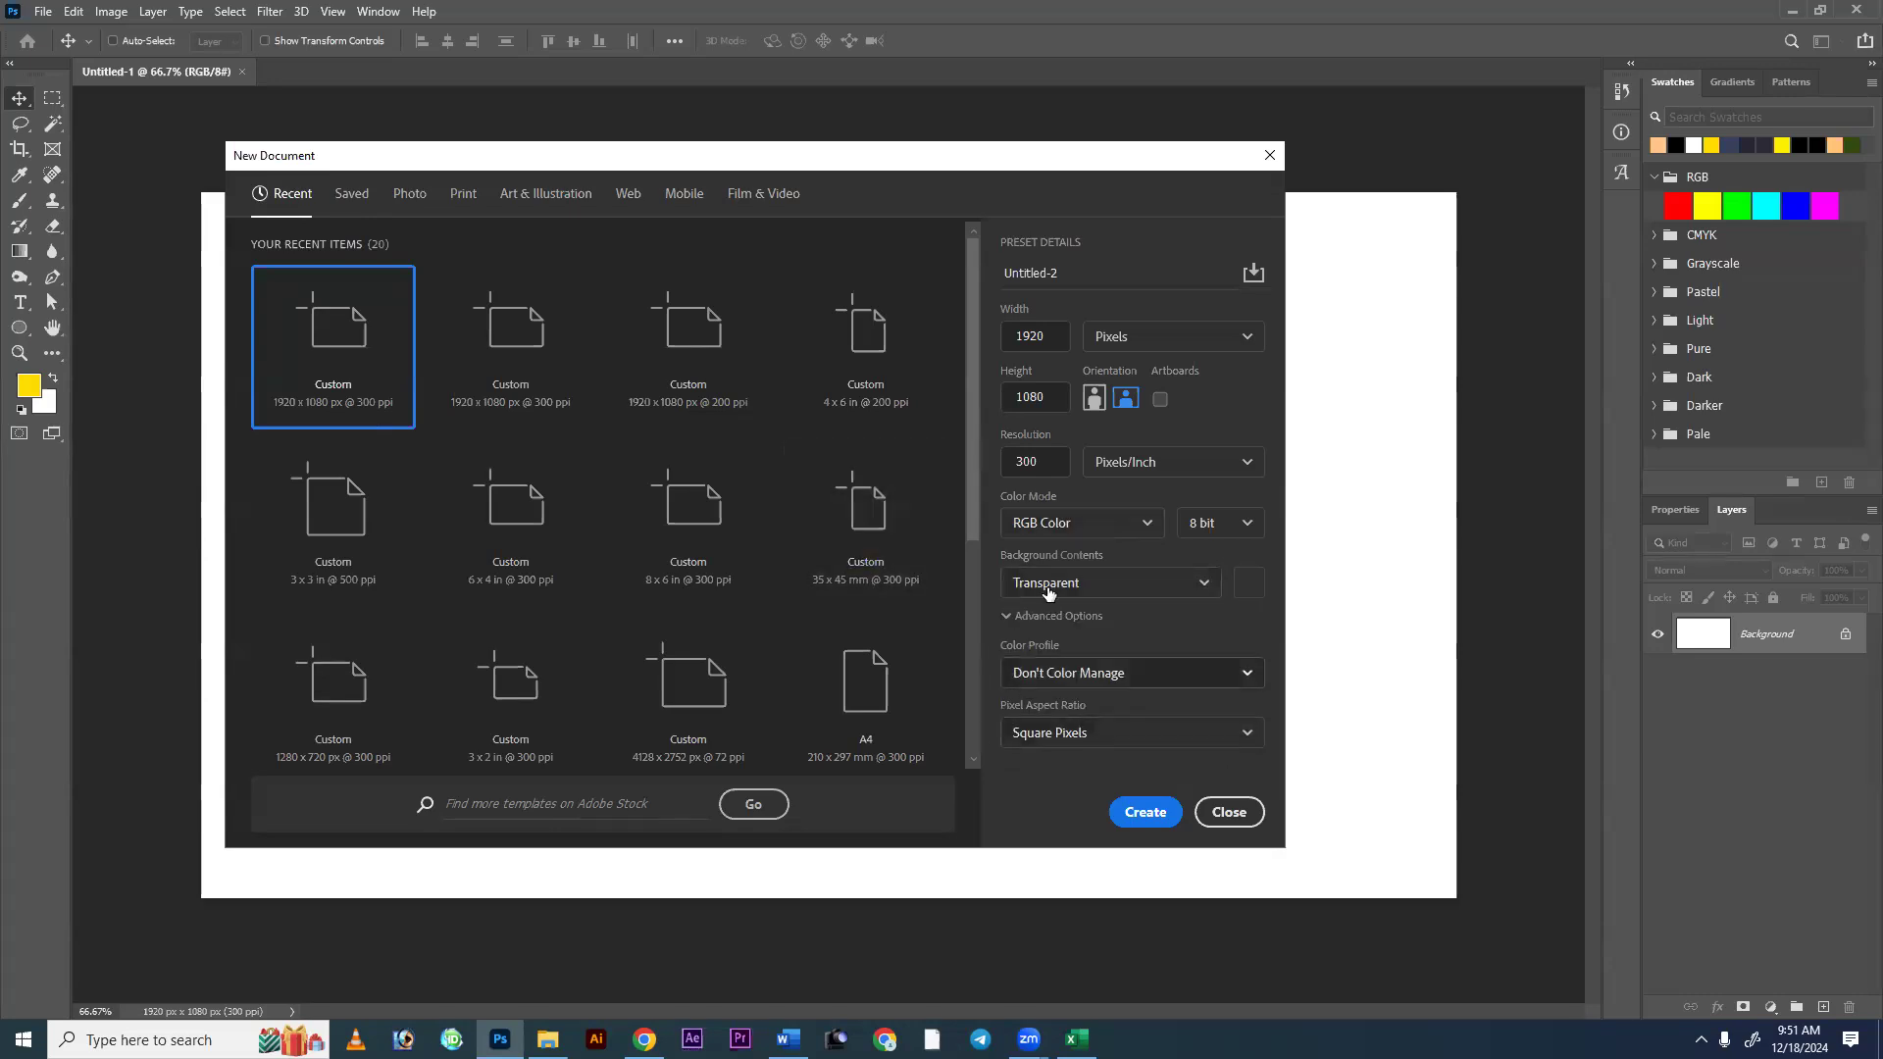
left_click(1146, 813)
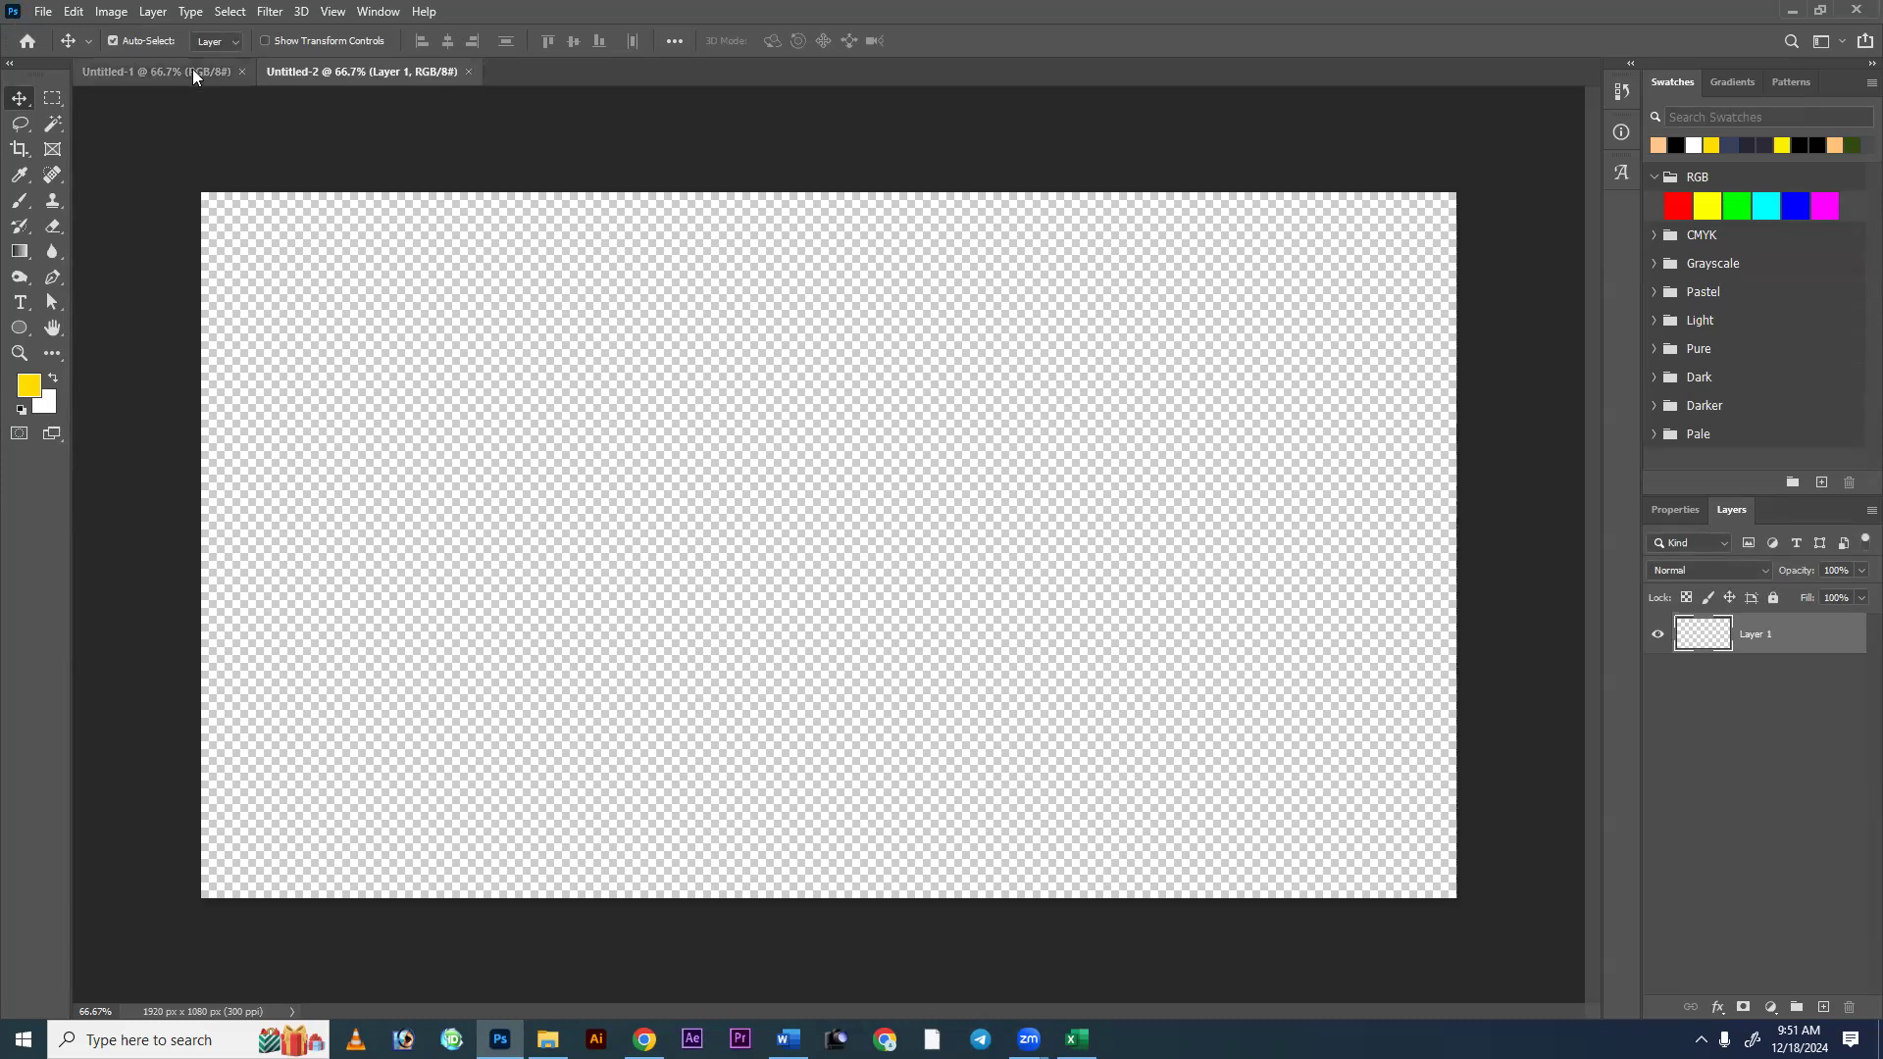
Create another 1920 x 1080 px document with its background contents set to White.
key("ctrl+n")
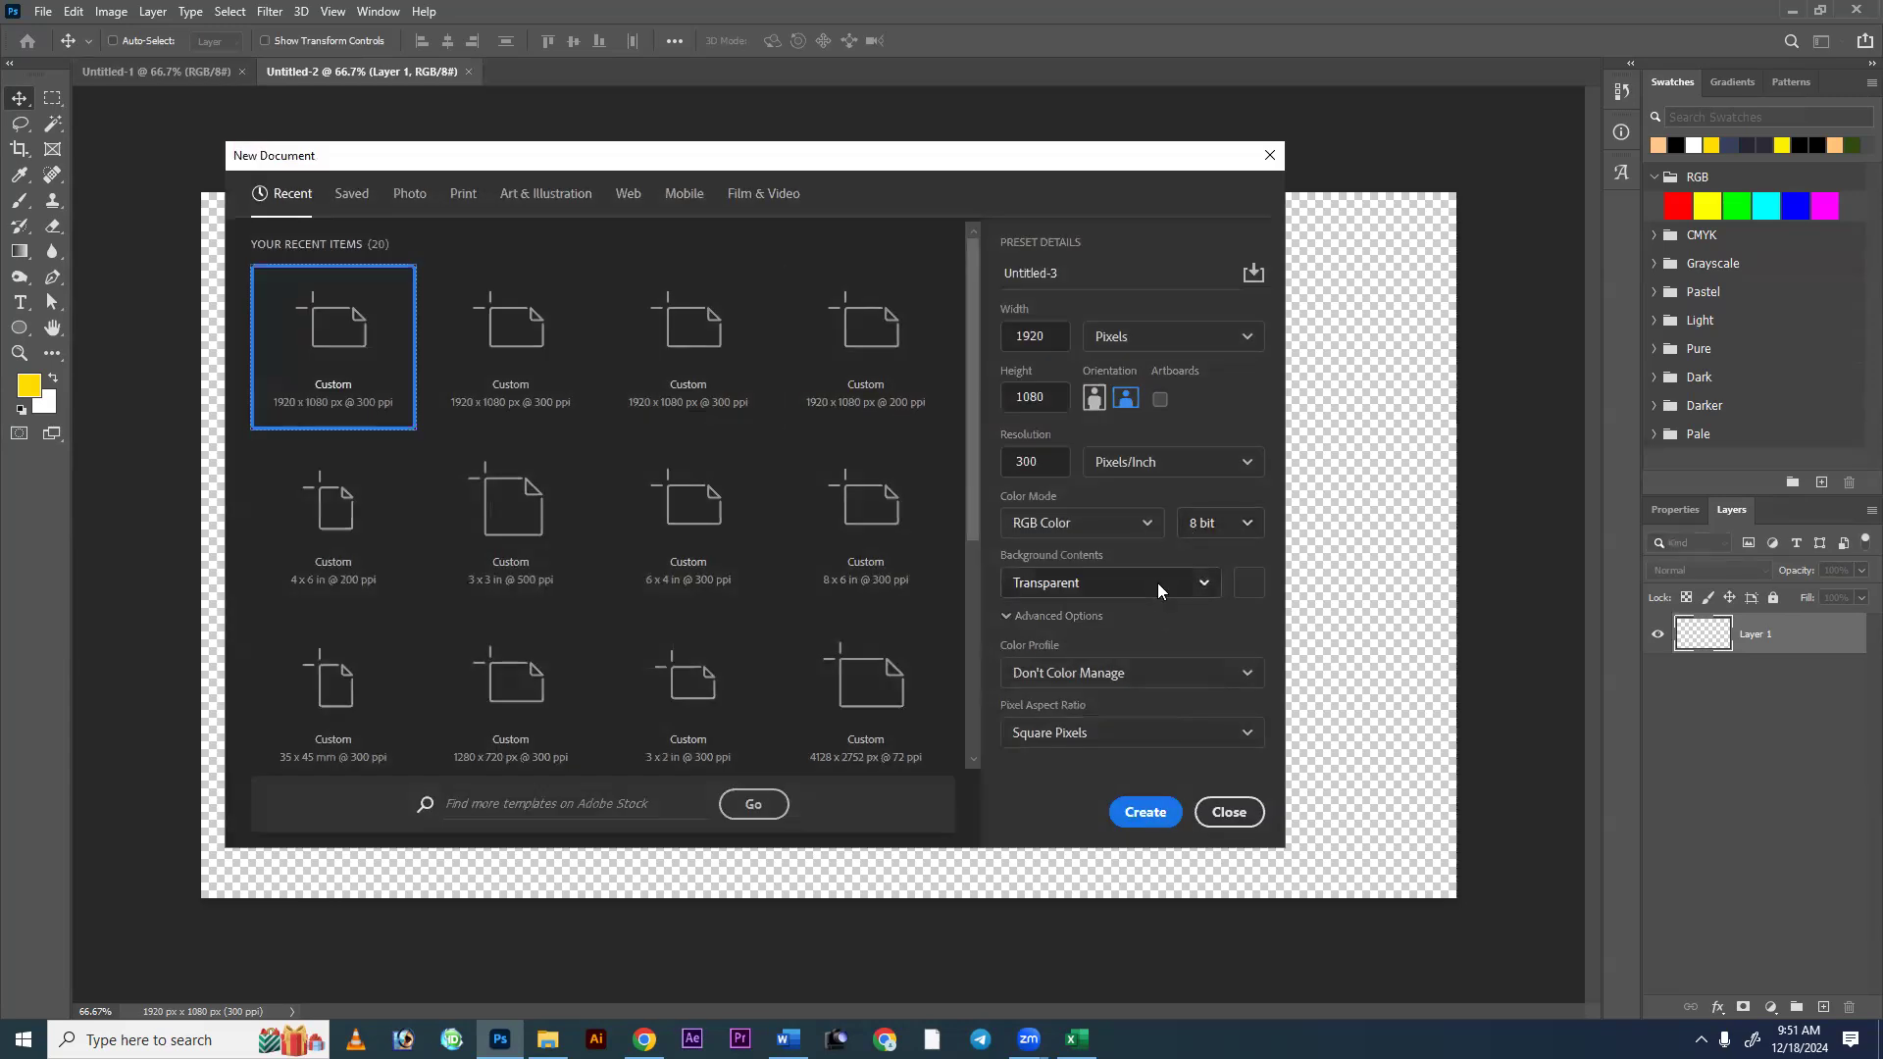
left_click(1157, 582)
left_click(1040, 626)
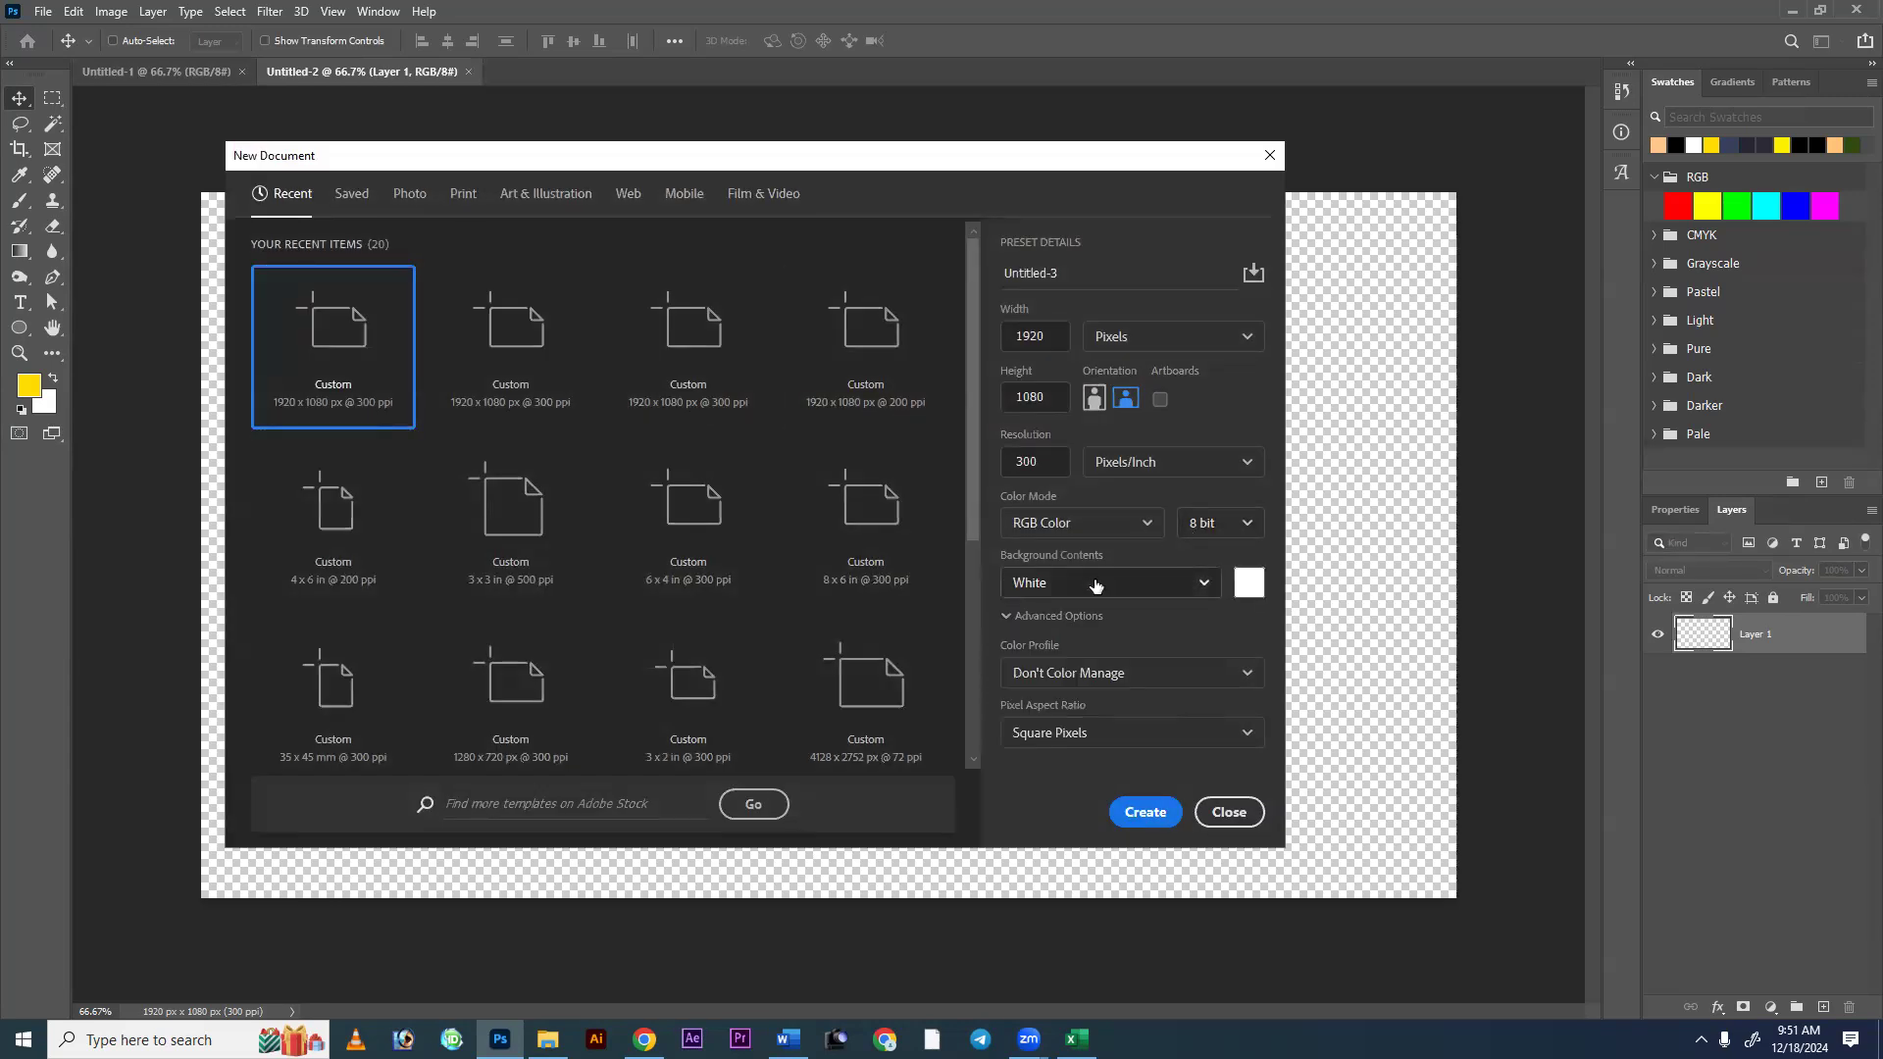
left_click(1095, 583)
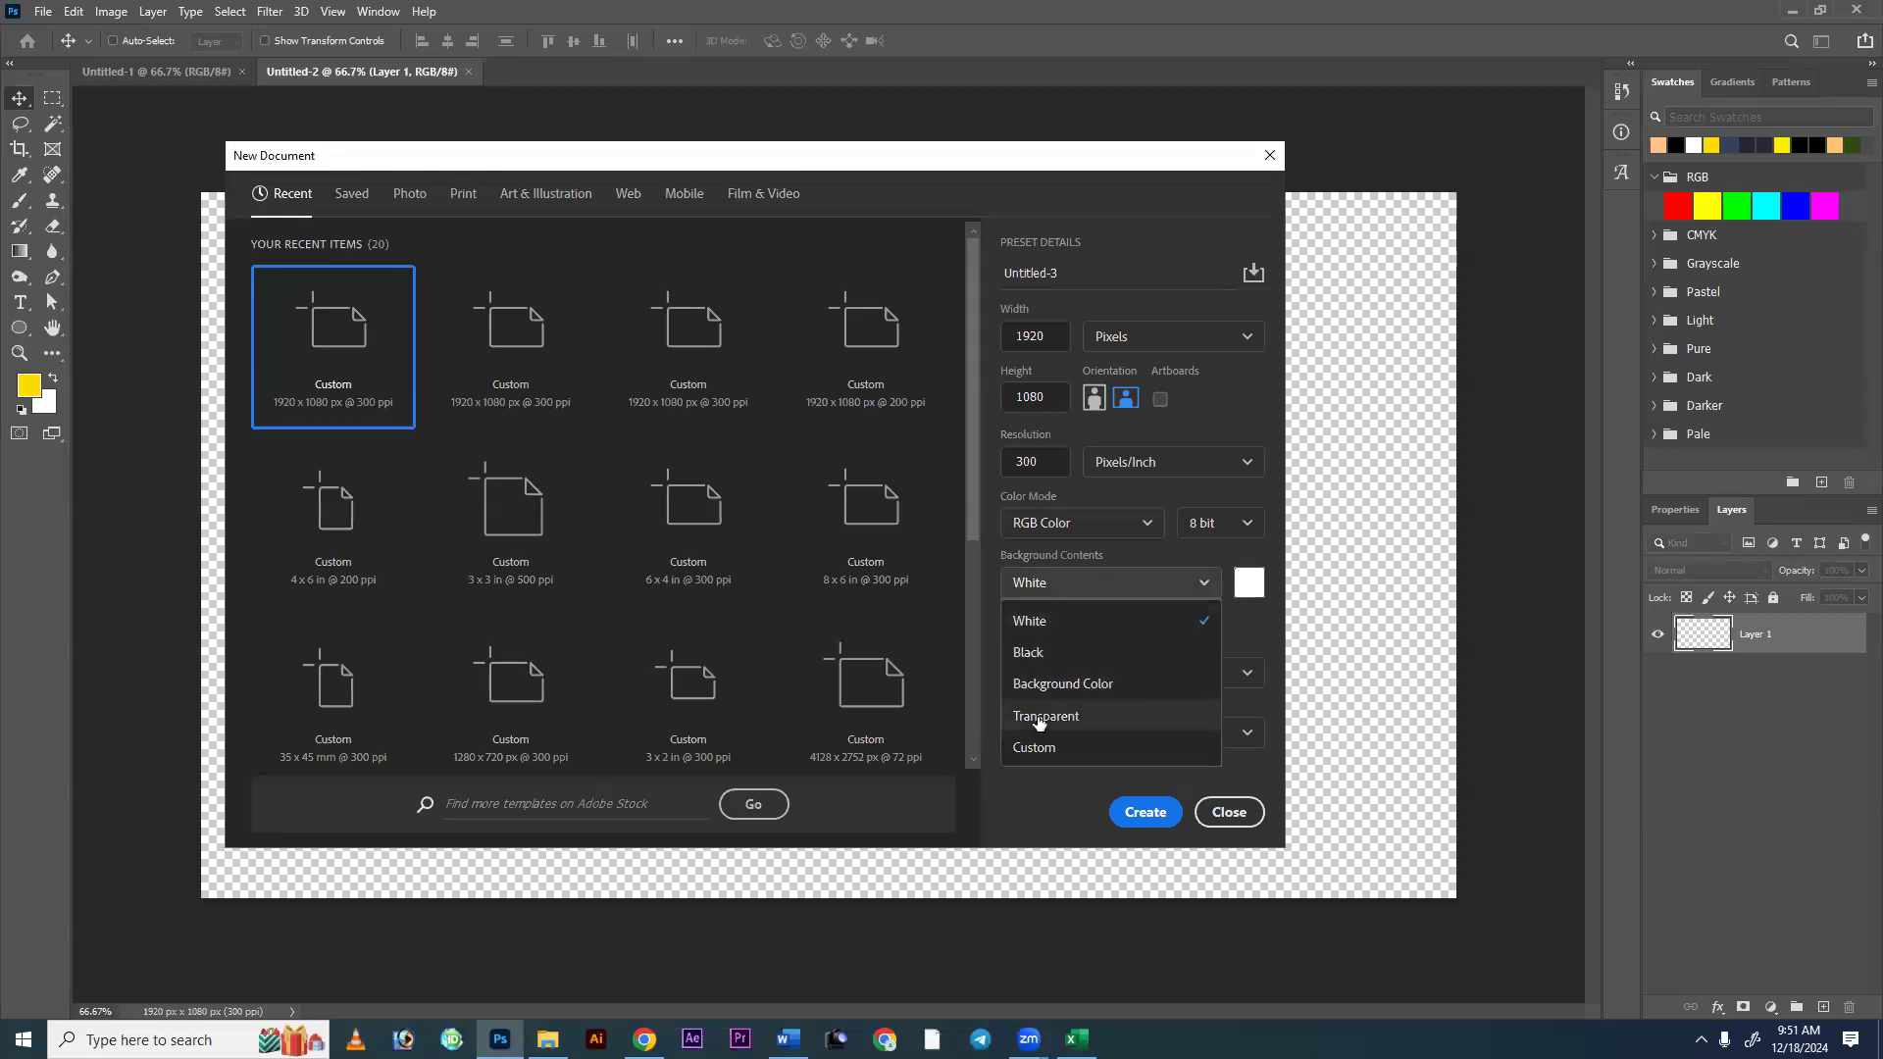
left_click(1053, 596)
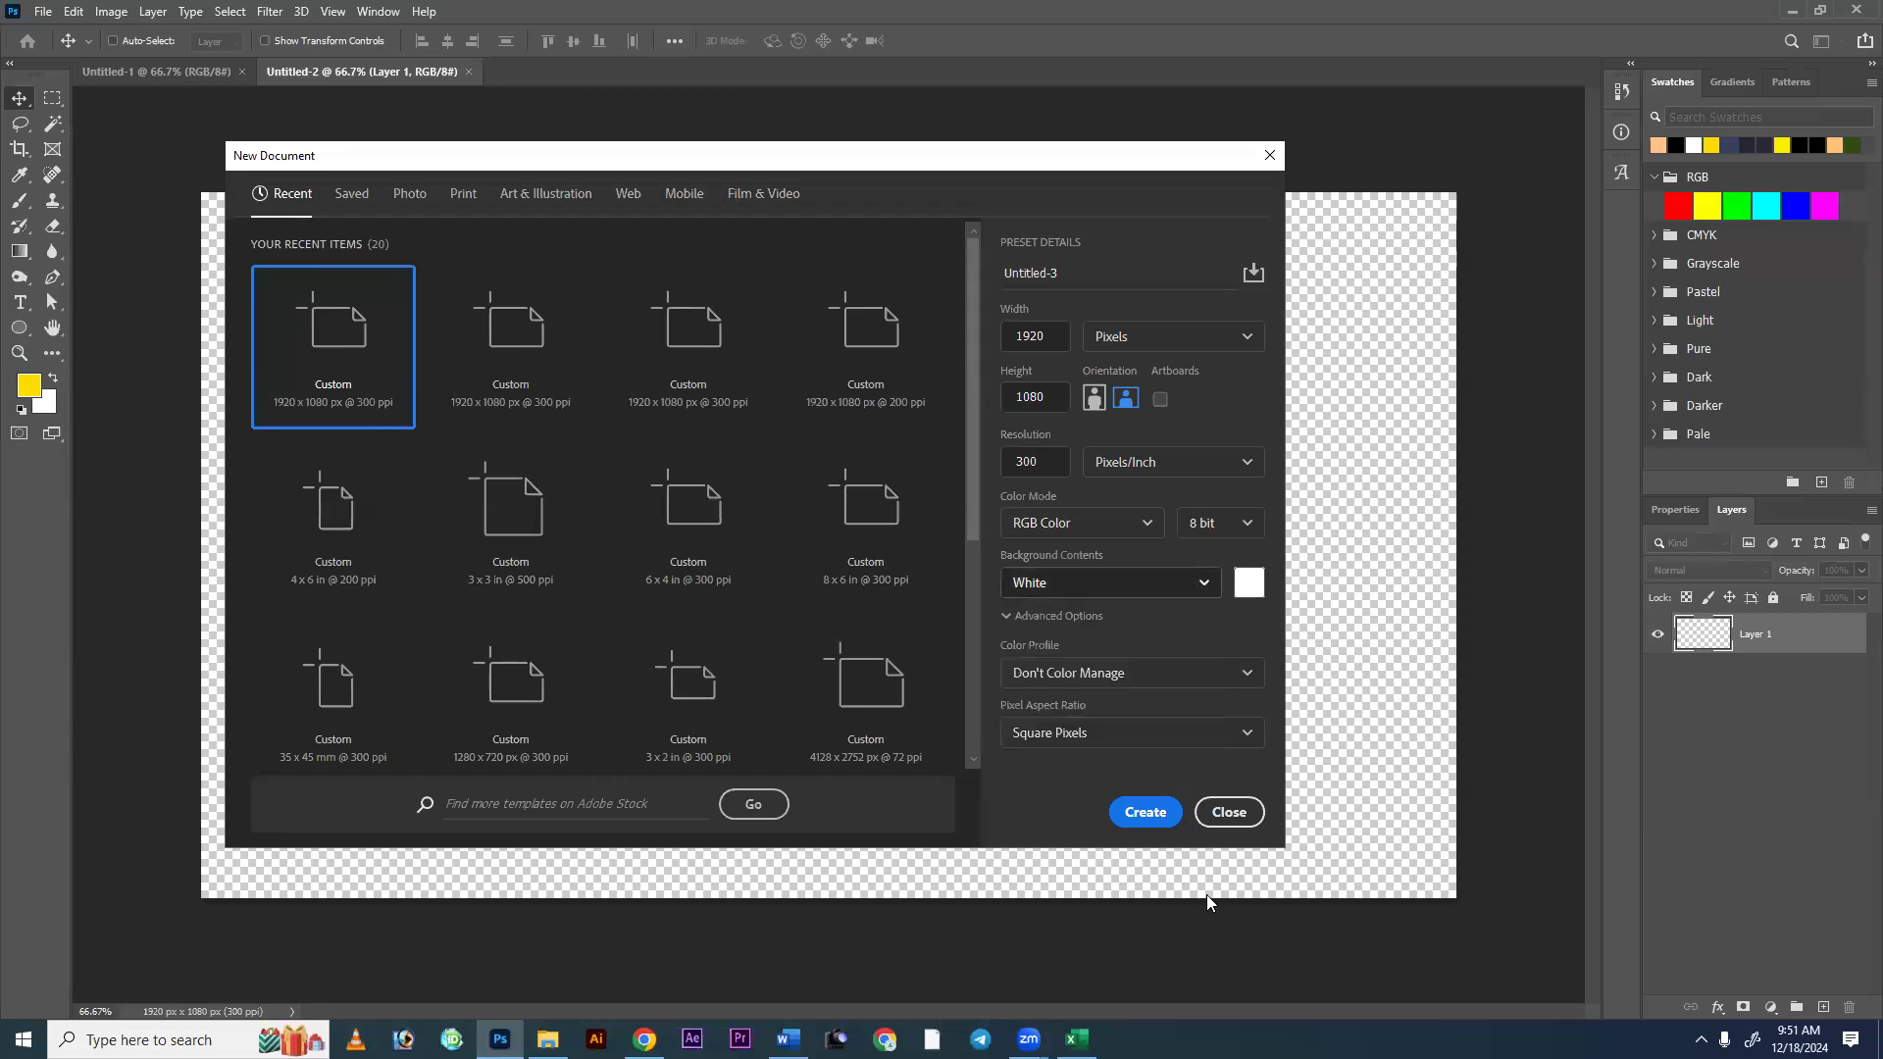
left_click(1145, 813)
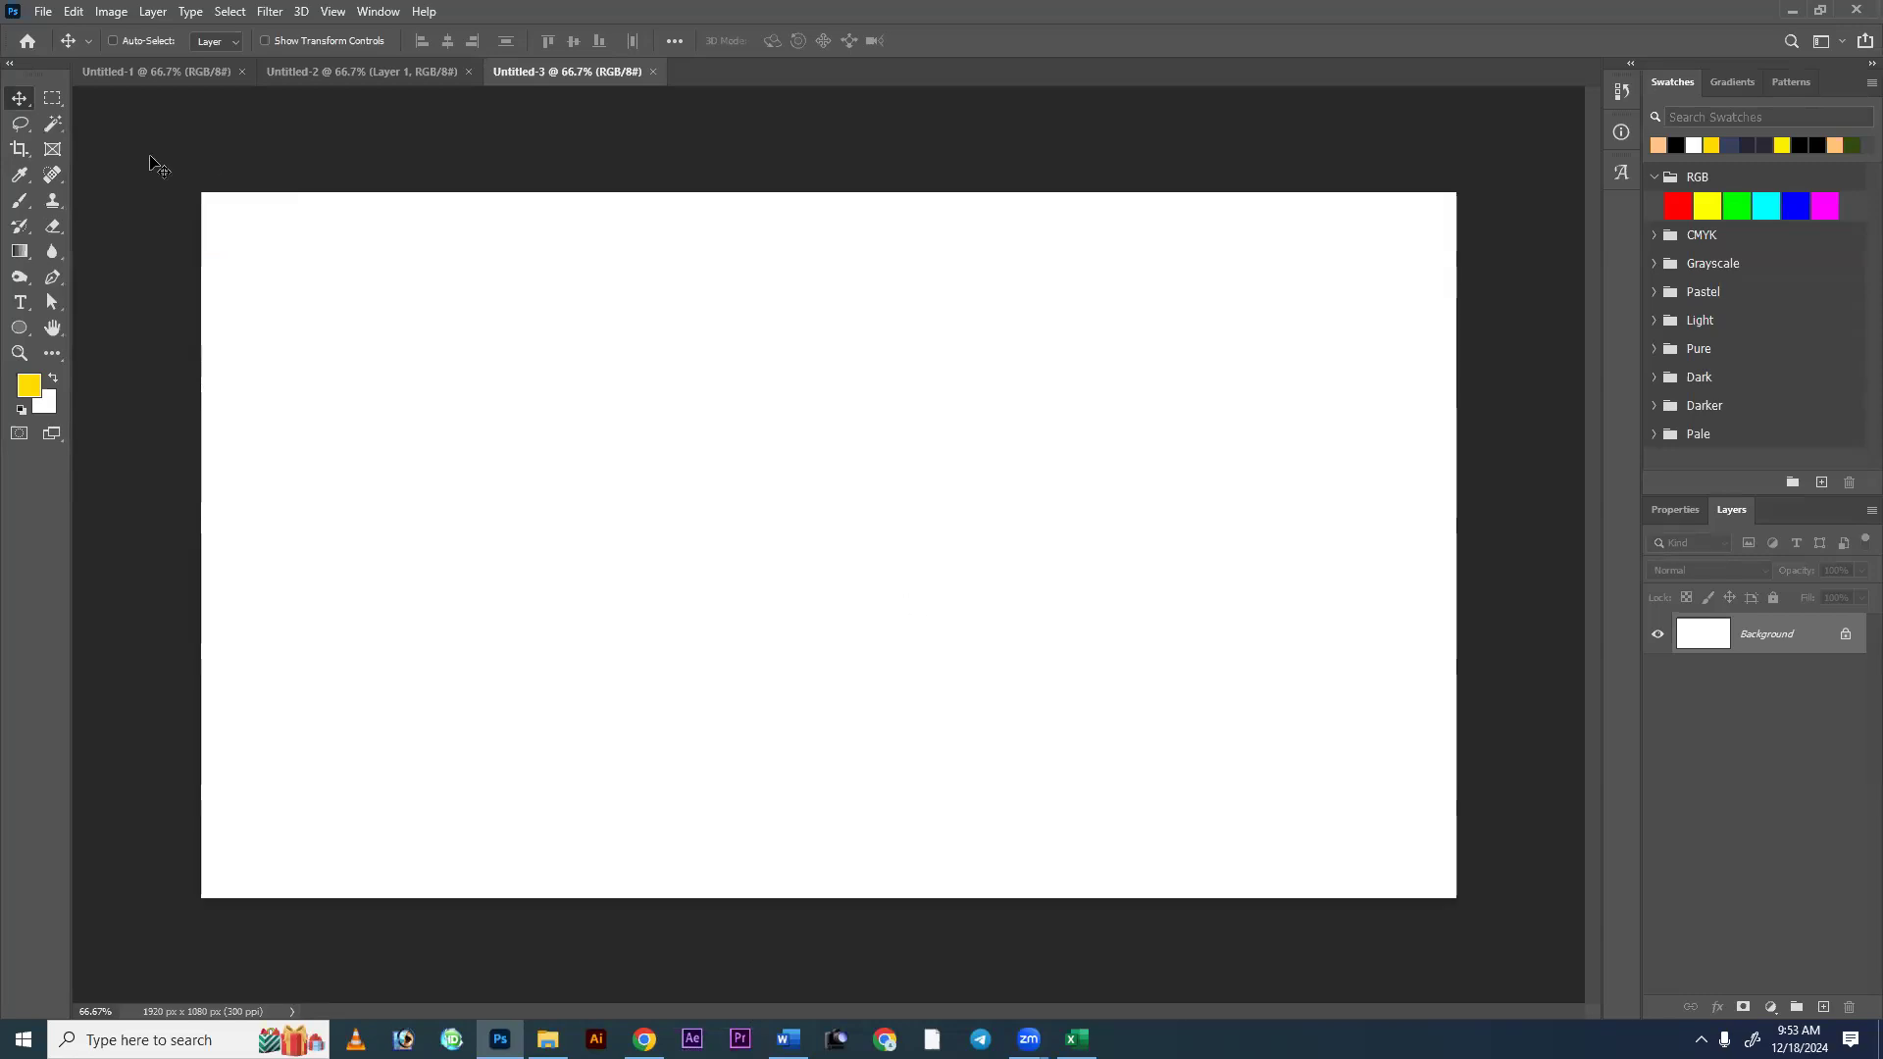
Examine the tool variants grouped with the Rectangular Marquee tool and with the Lasso tool.
left_click(52, 99)
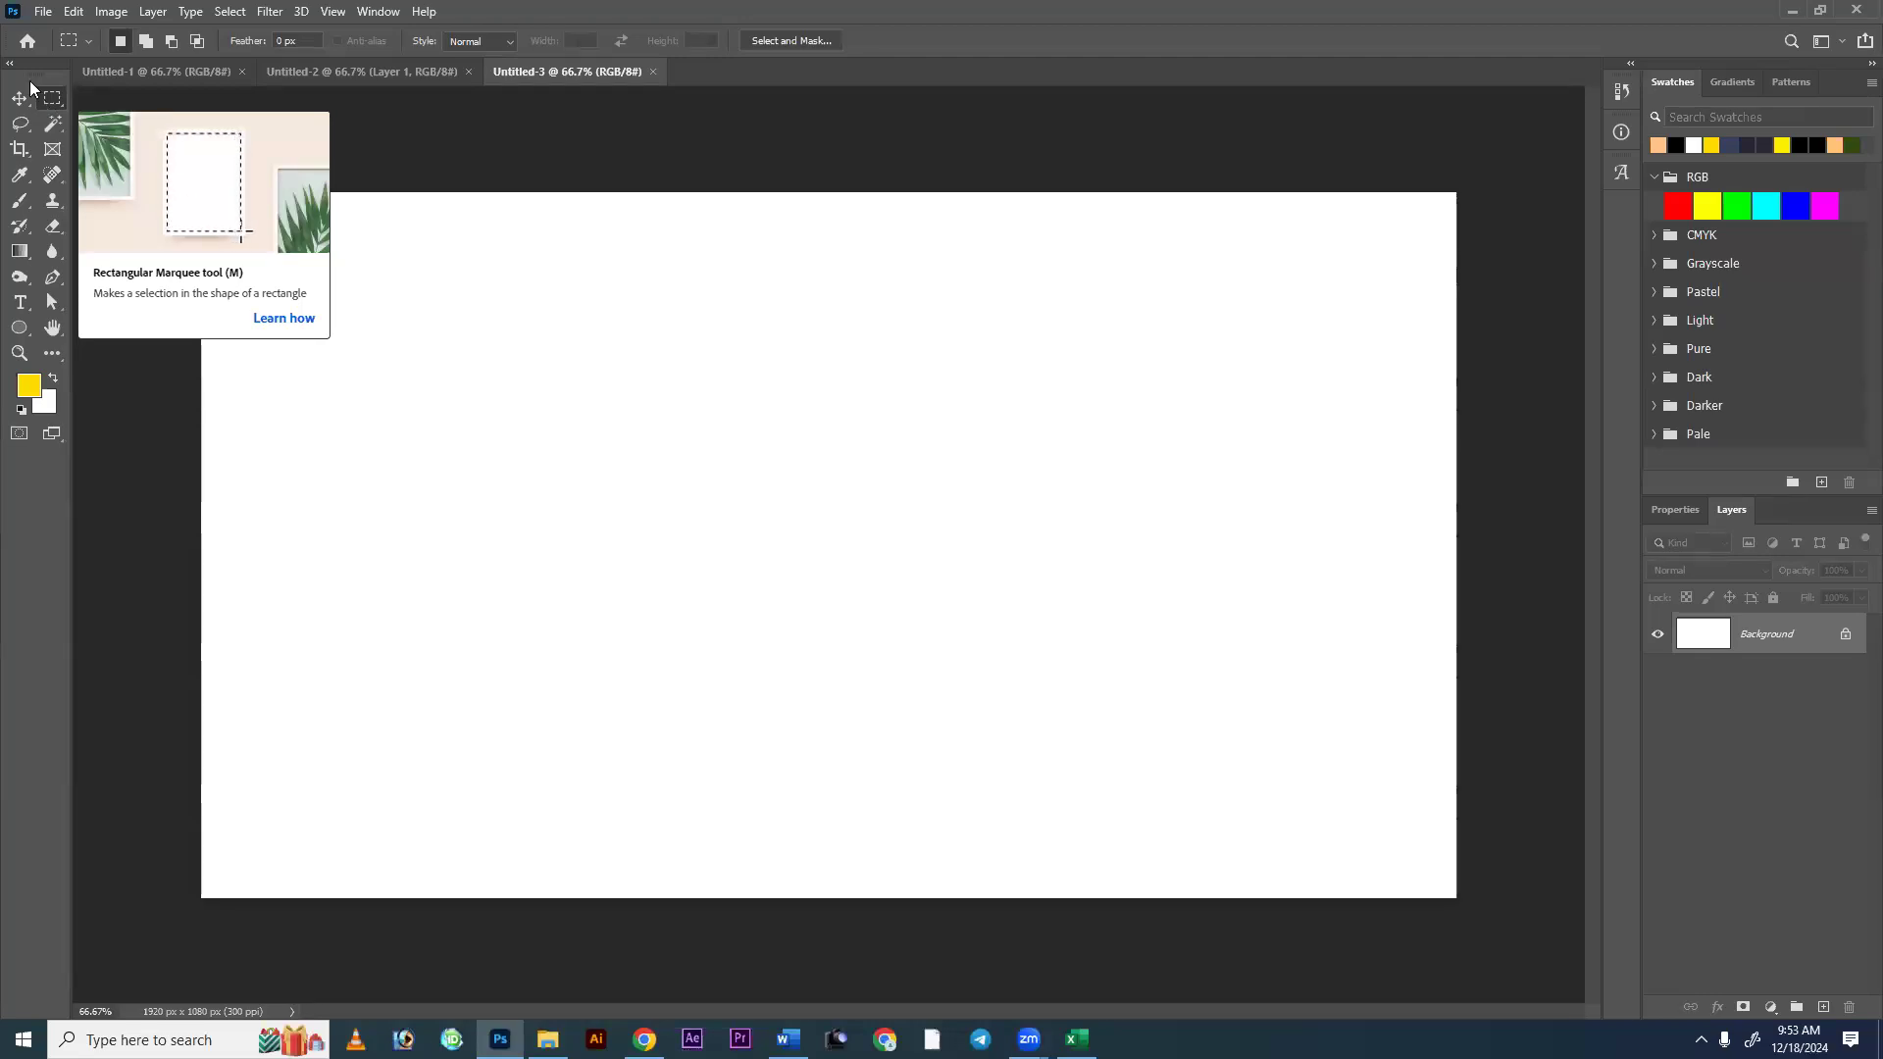
right_click(53, 100)
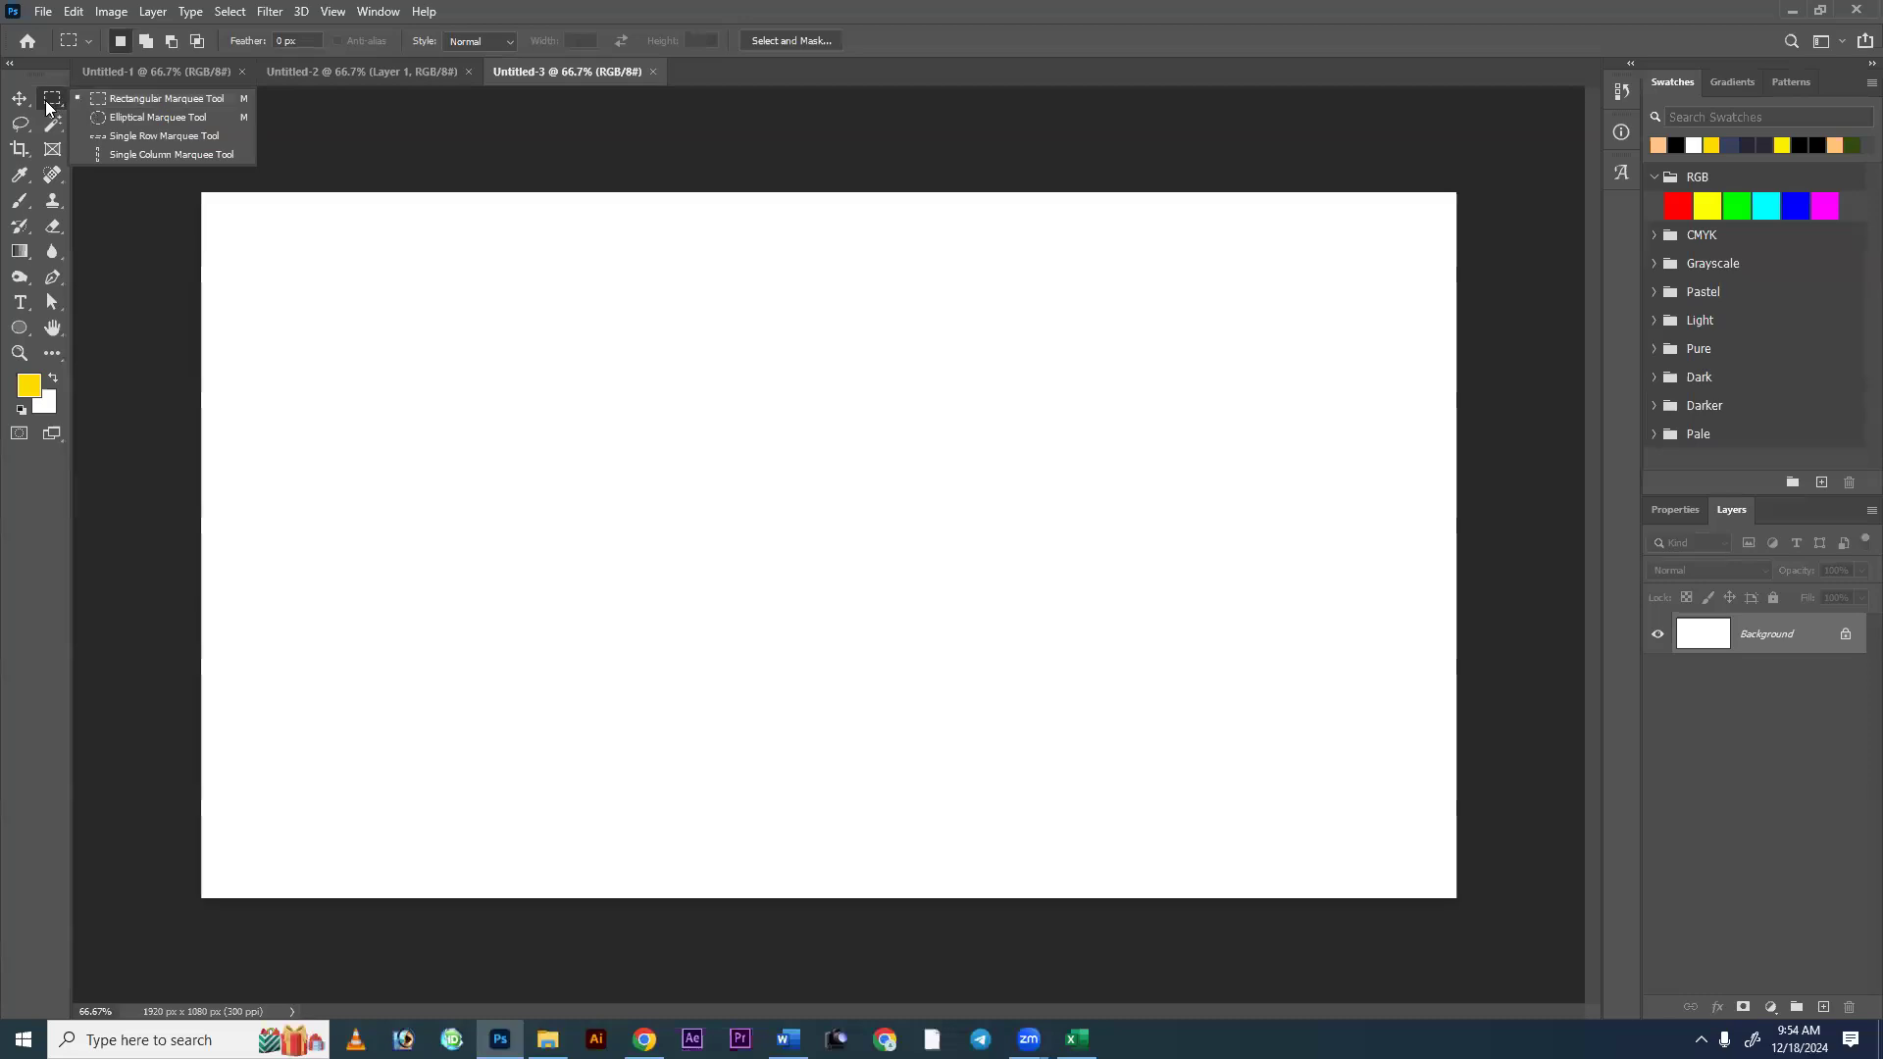
left_click(74, 203)
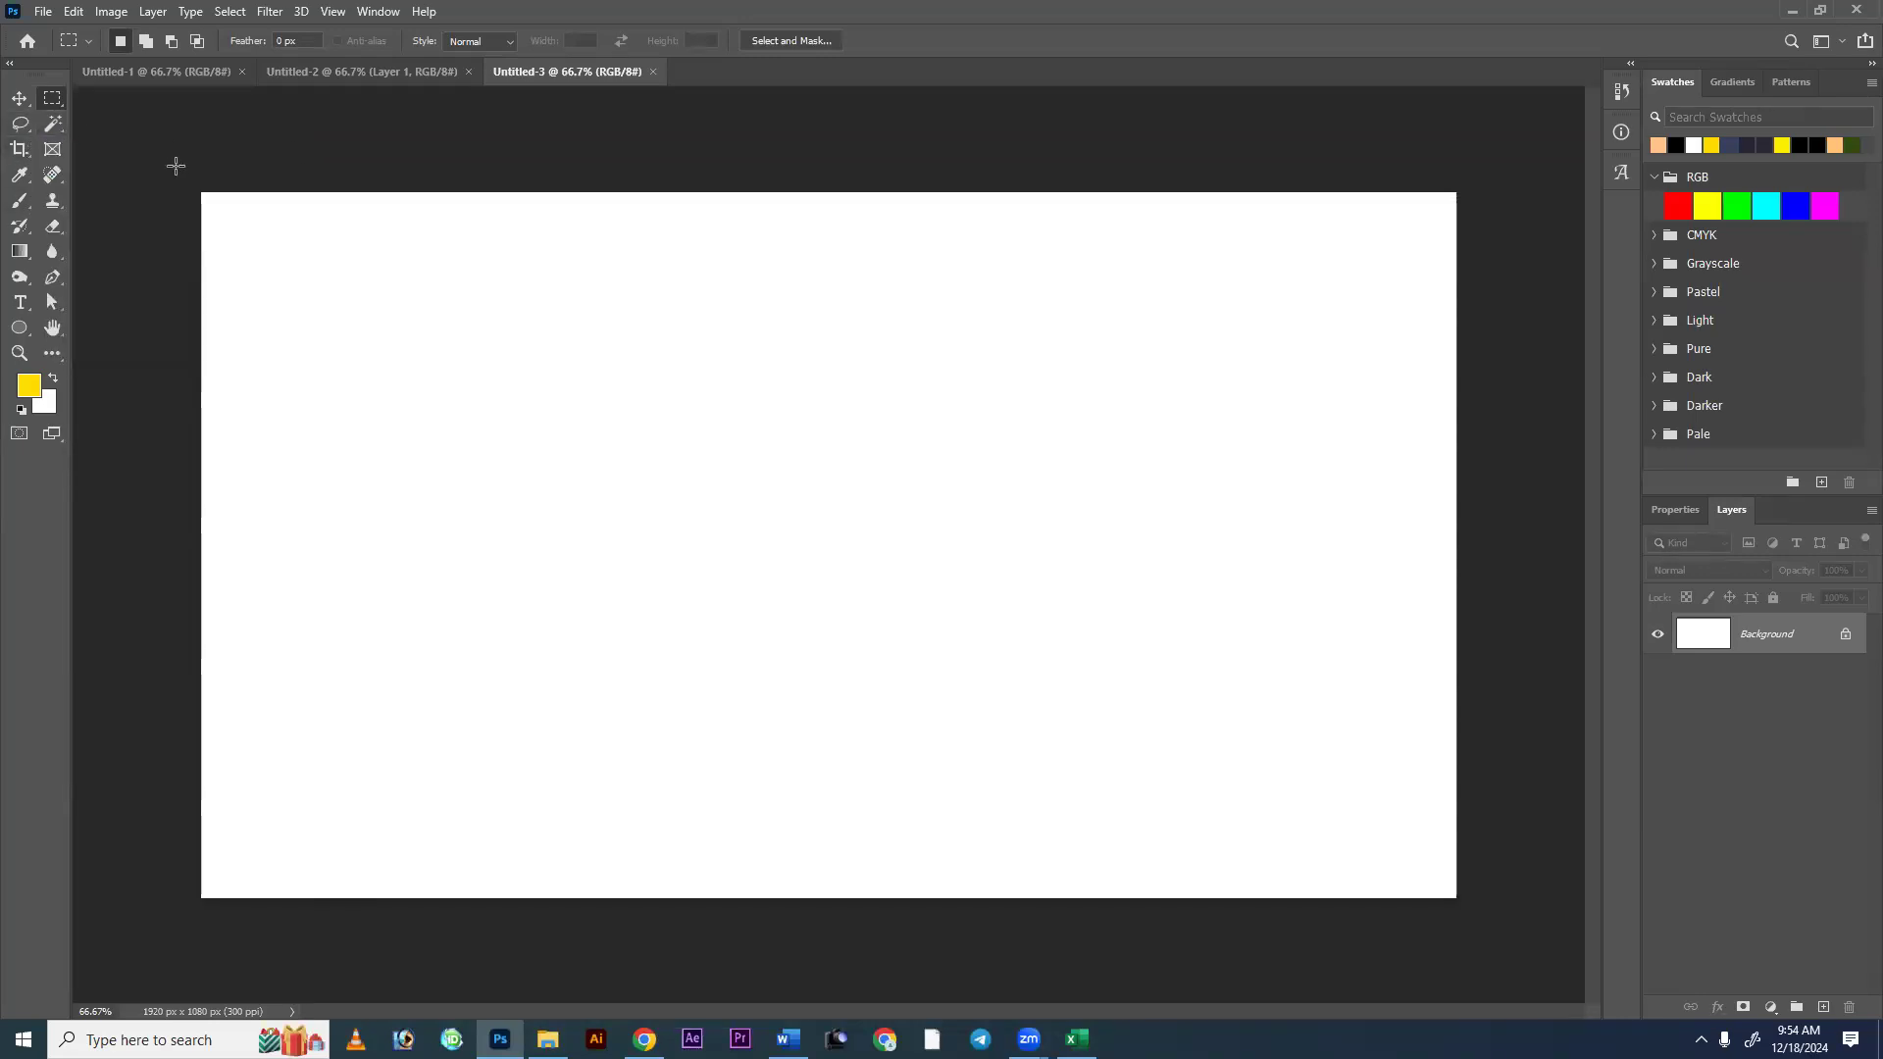
right_click(55, 97)
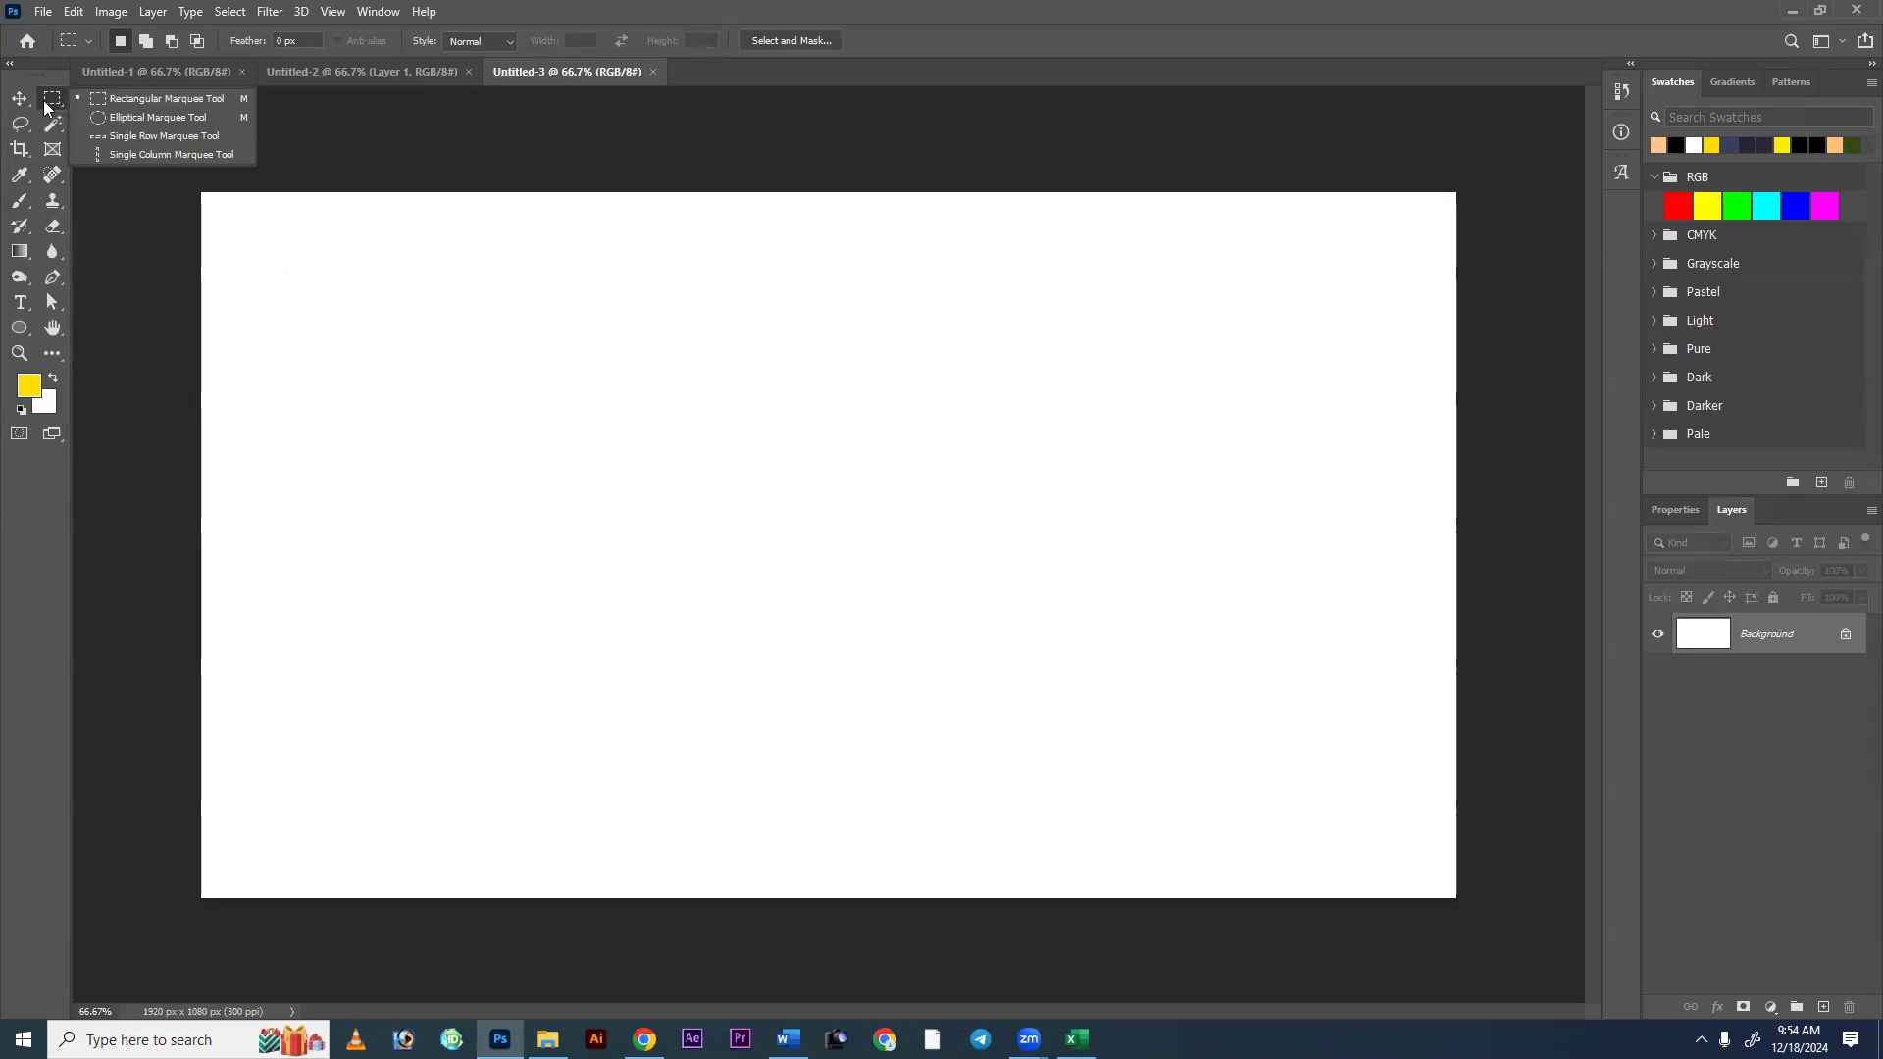
left_click(20, 126)
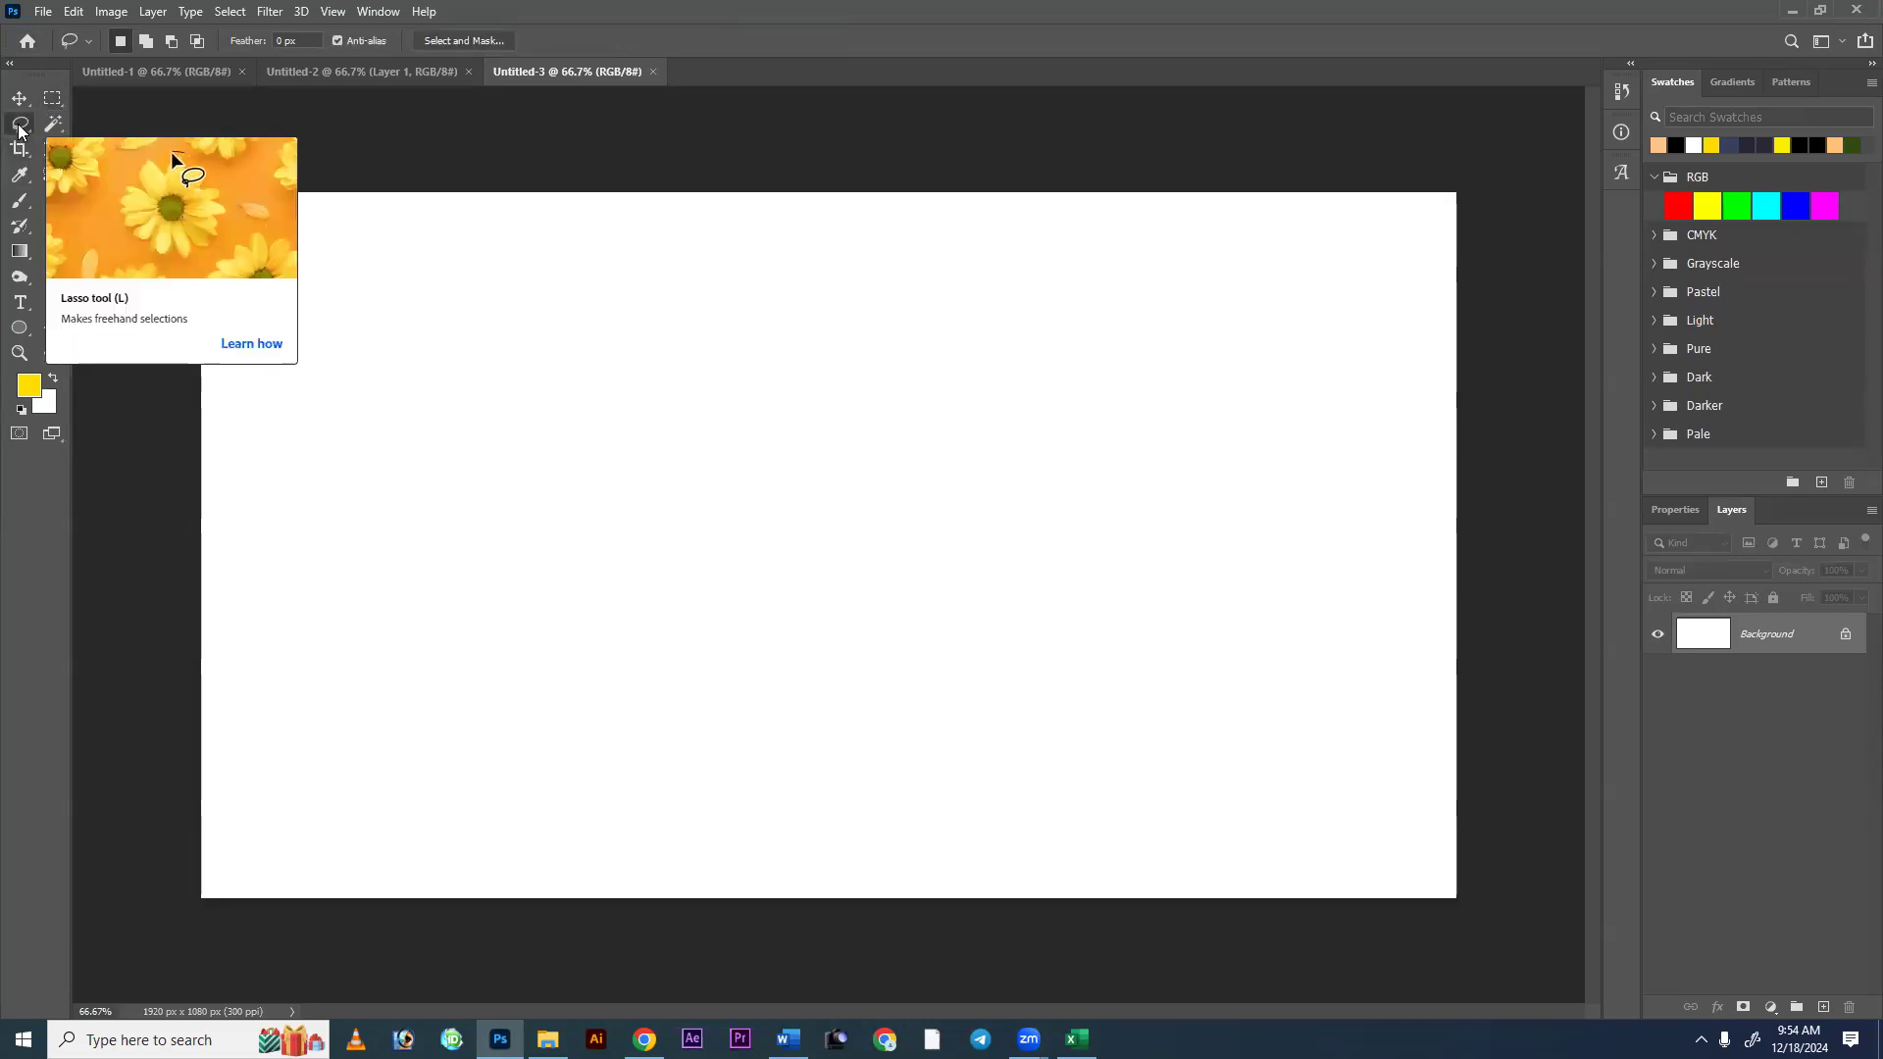
right_click(19, 126)
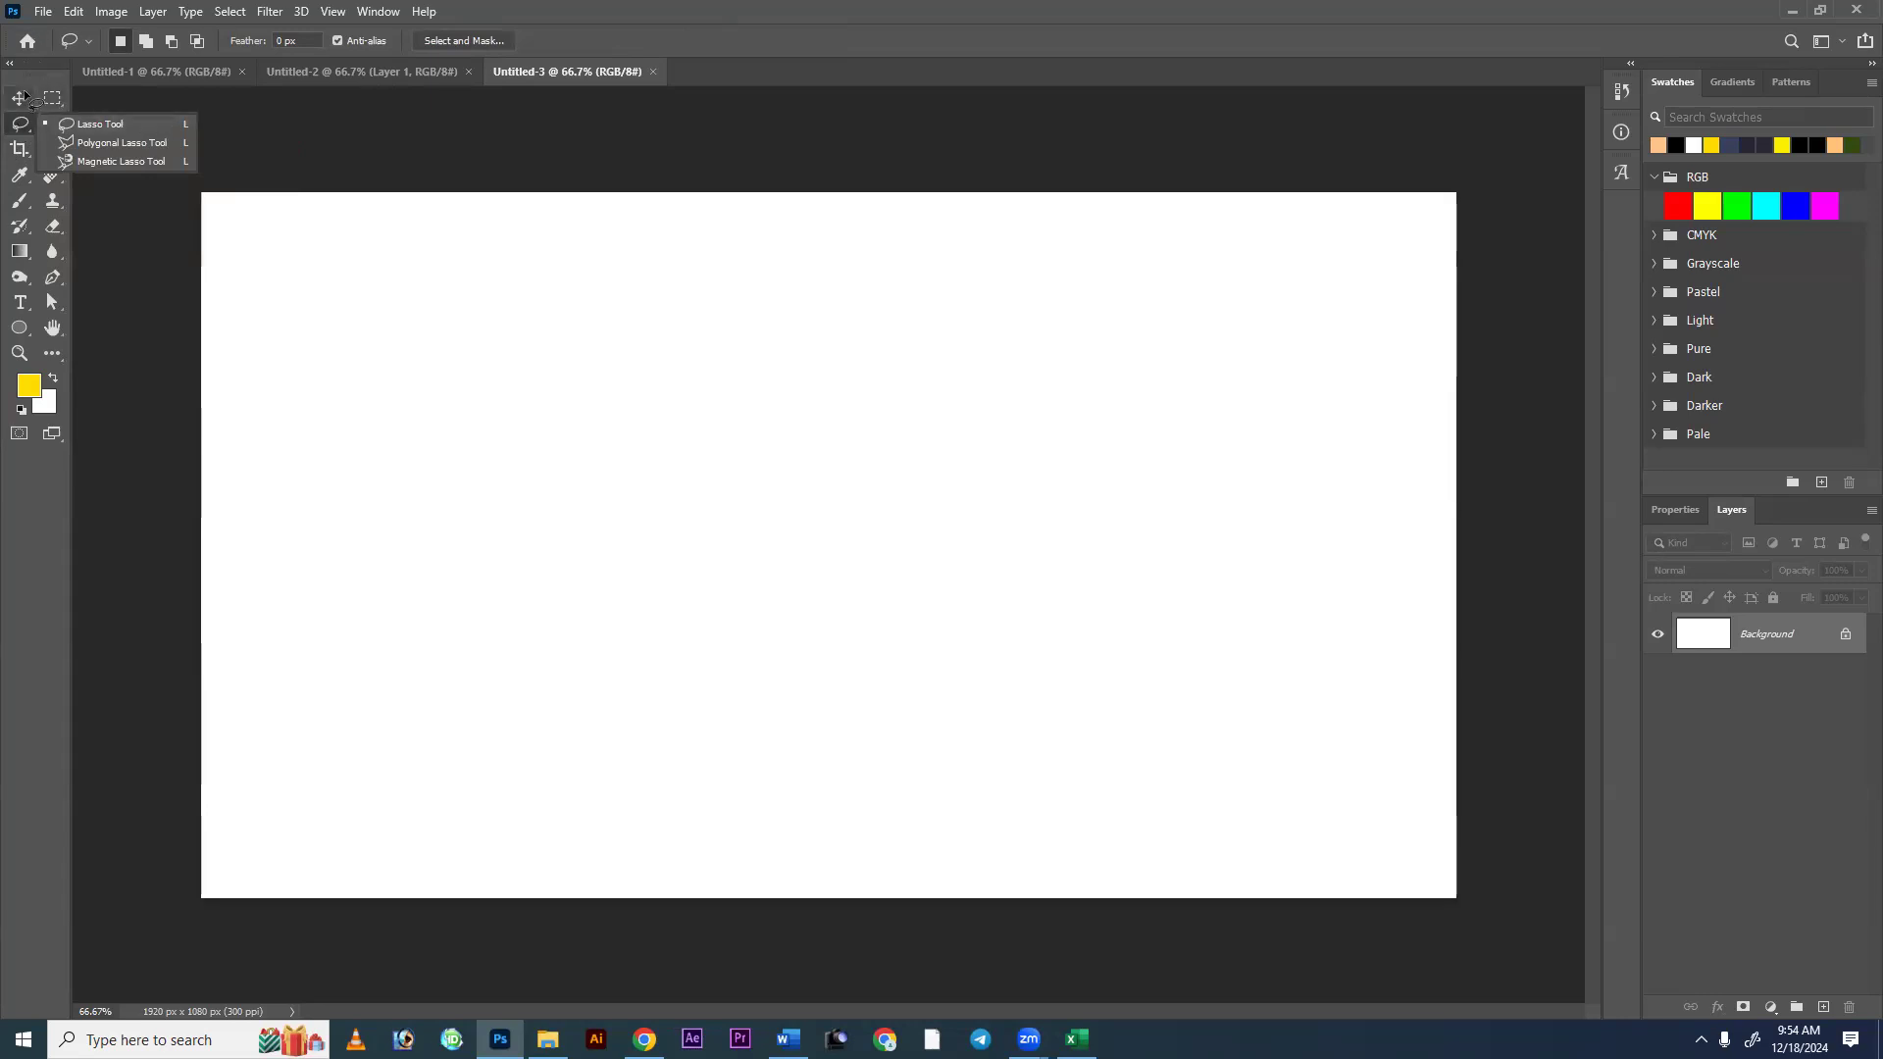
Compare the tool variants grouped with the Rectangular Marquee tool and with the Move tool.
left_click(19, 97)
left_click(52, 97)
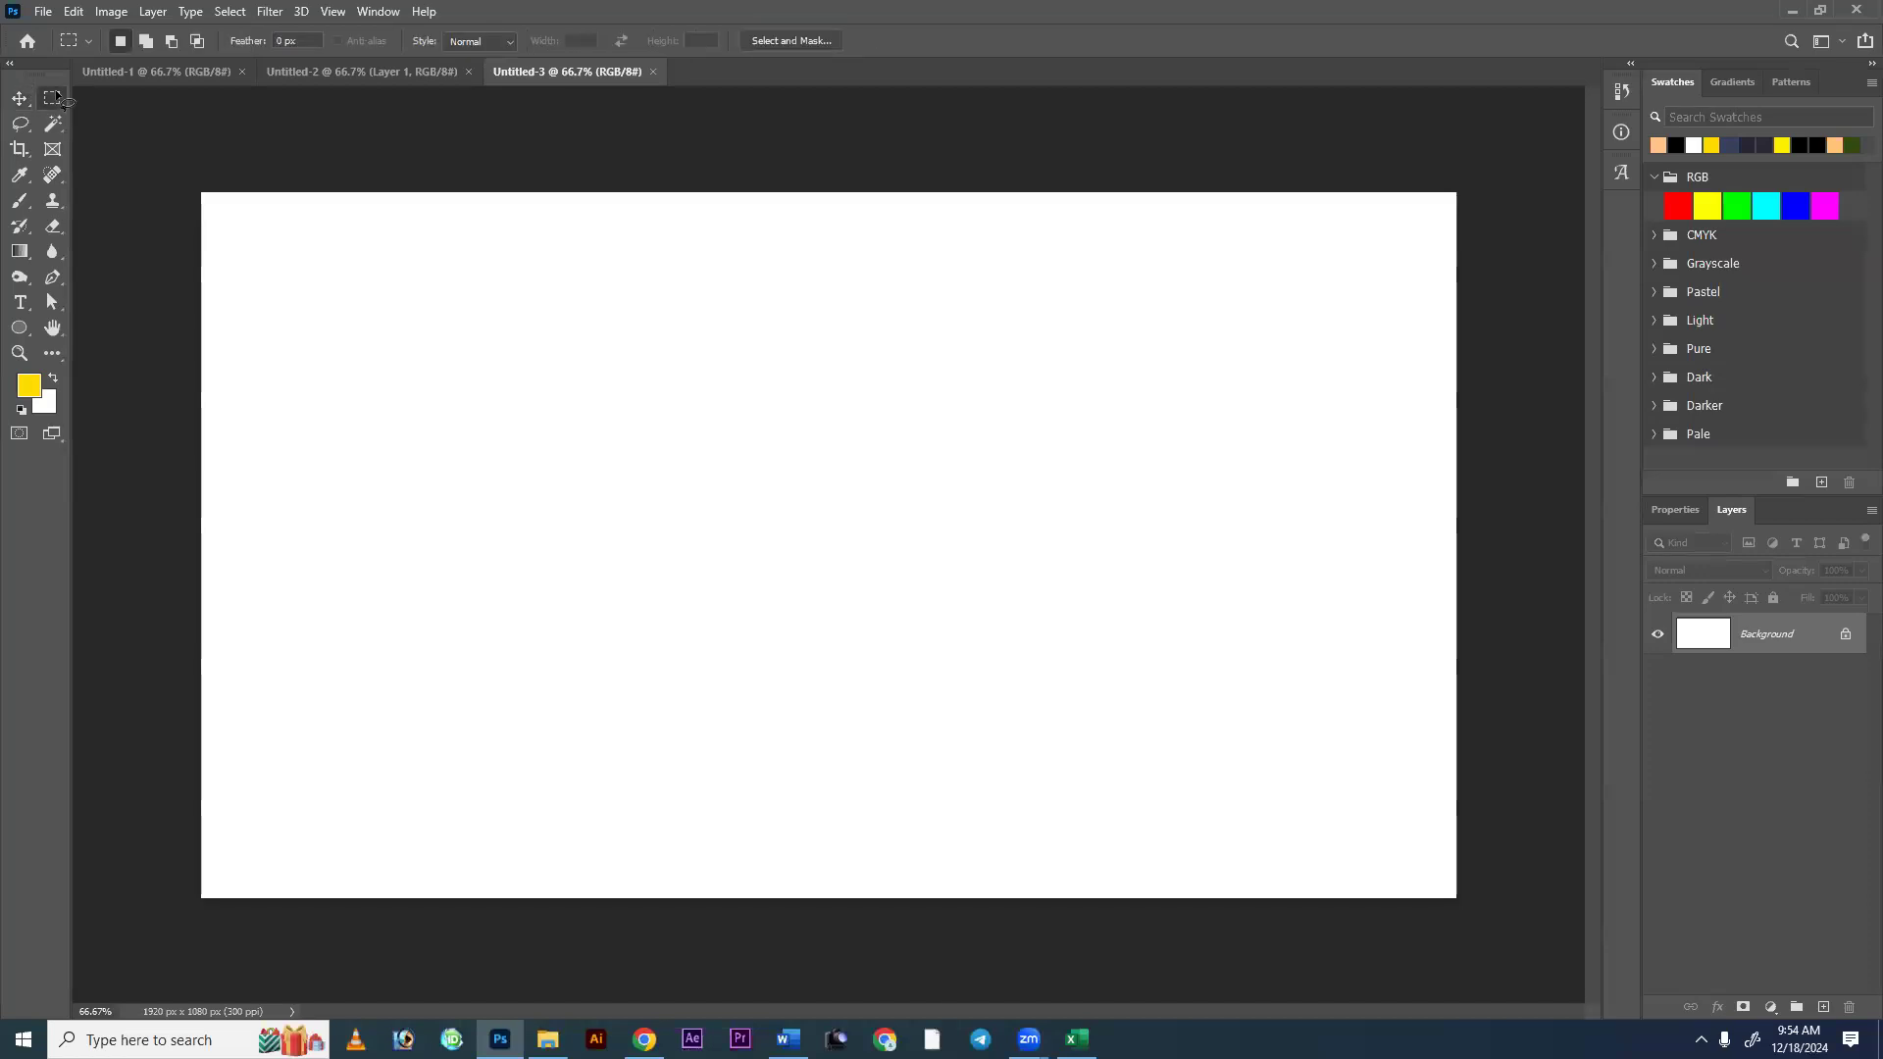
right_click(59, 98)
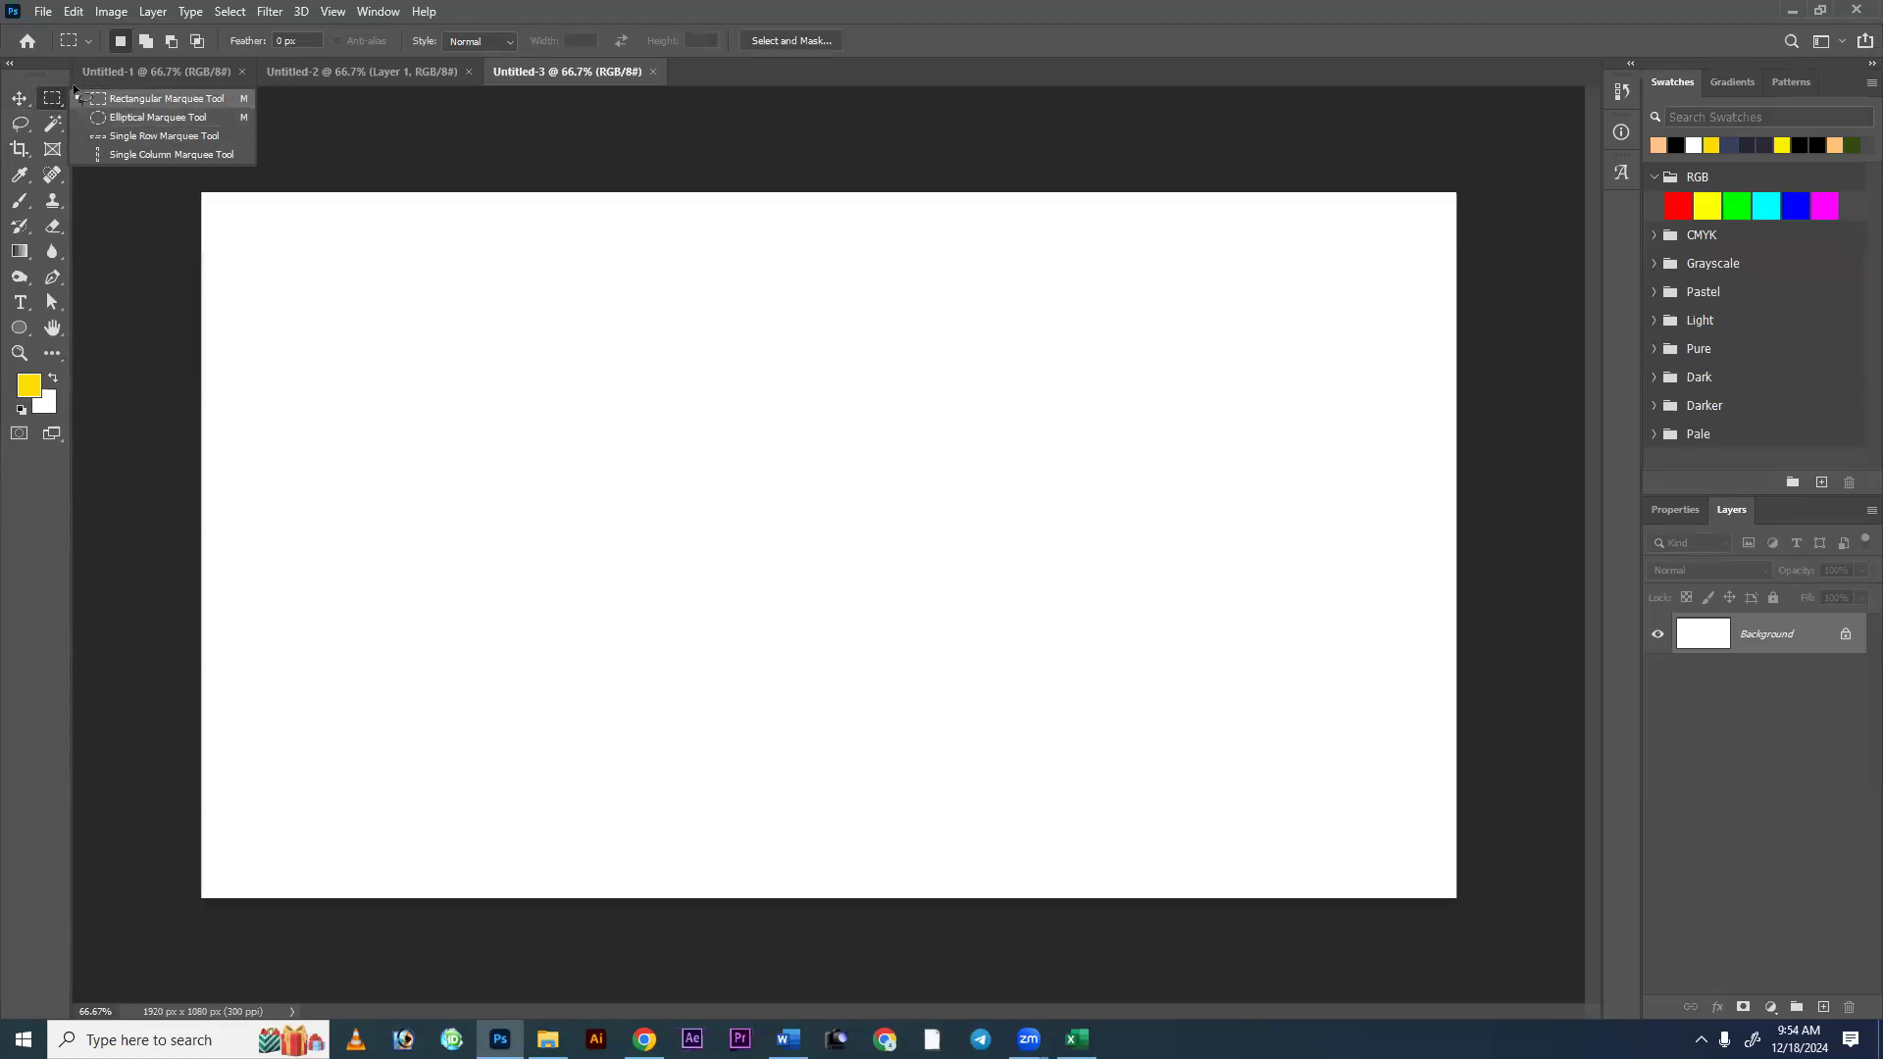
left_click(20, 98)
right_click(20, 98)
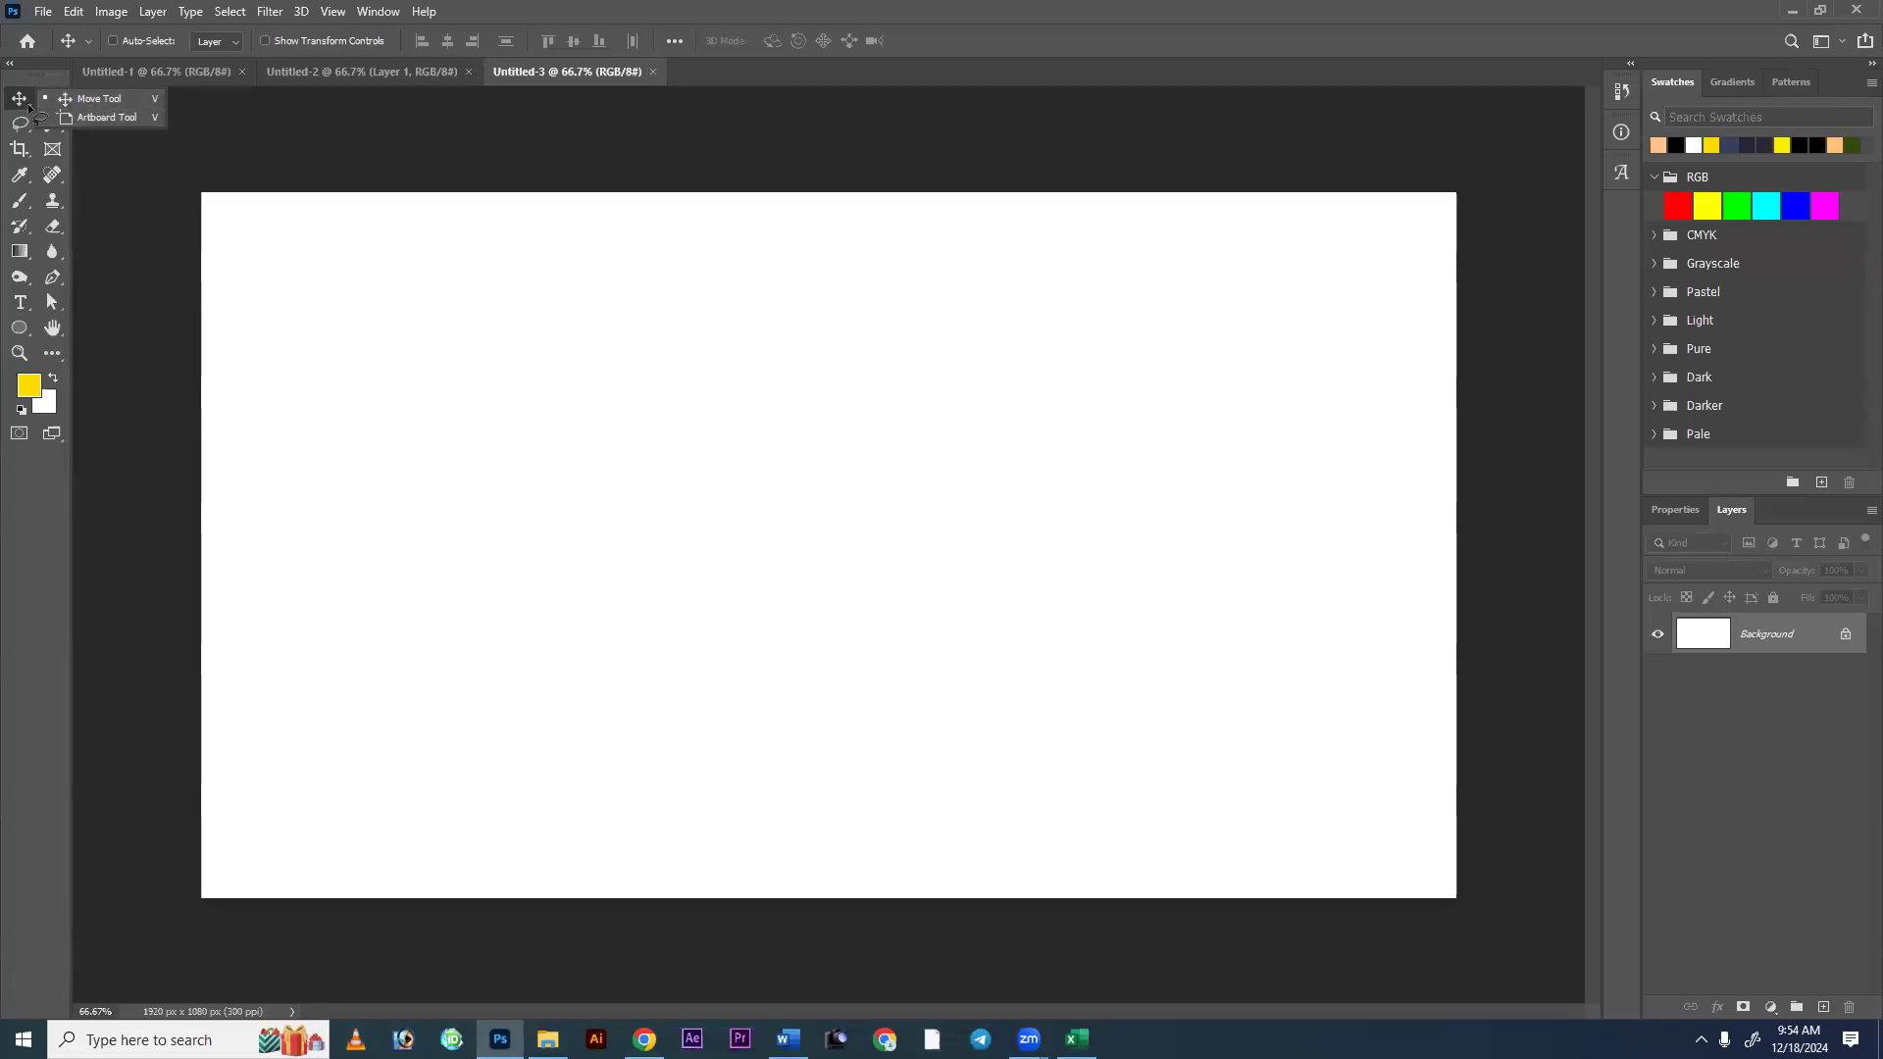
left_click(19, 99)
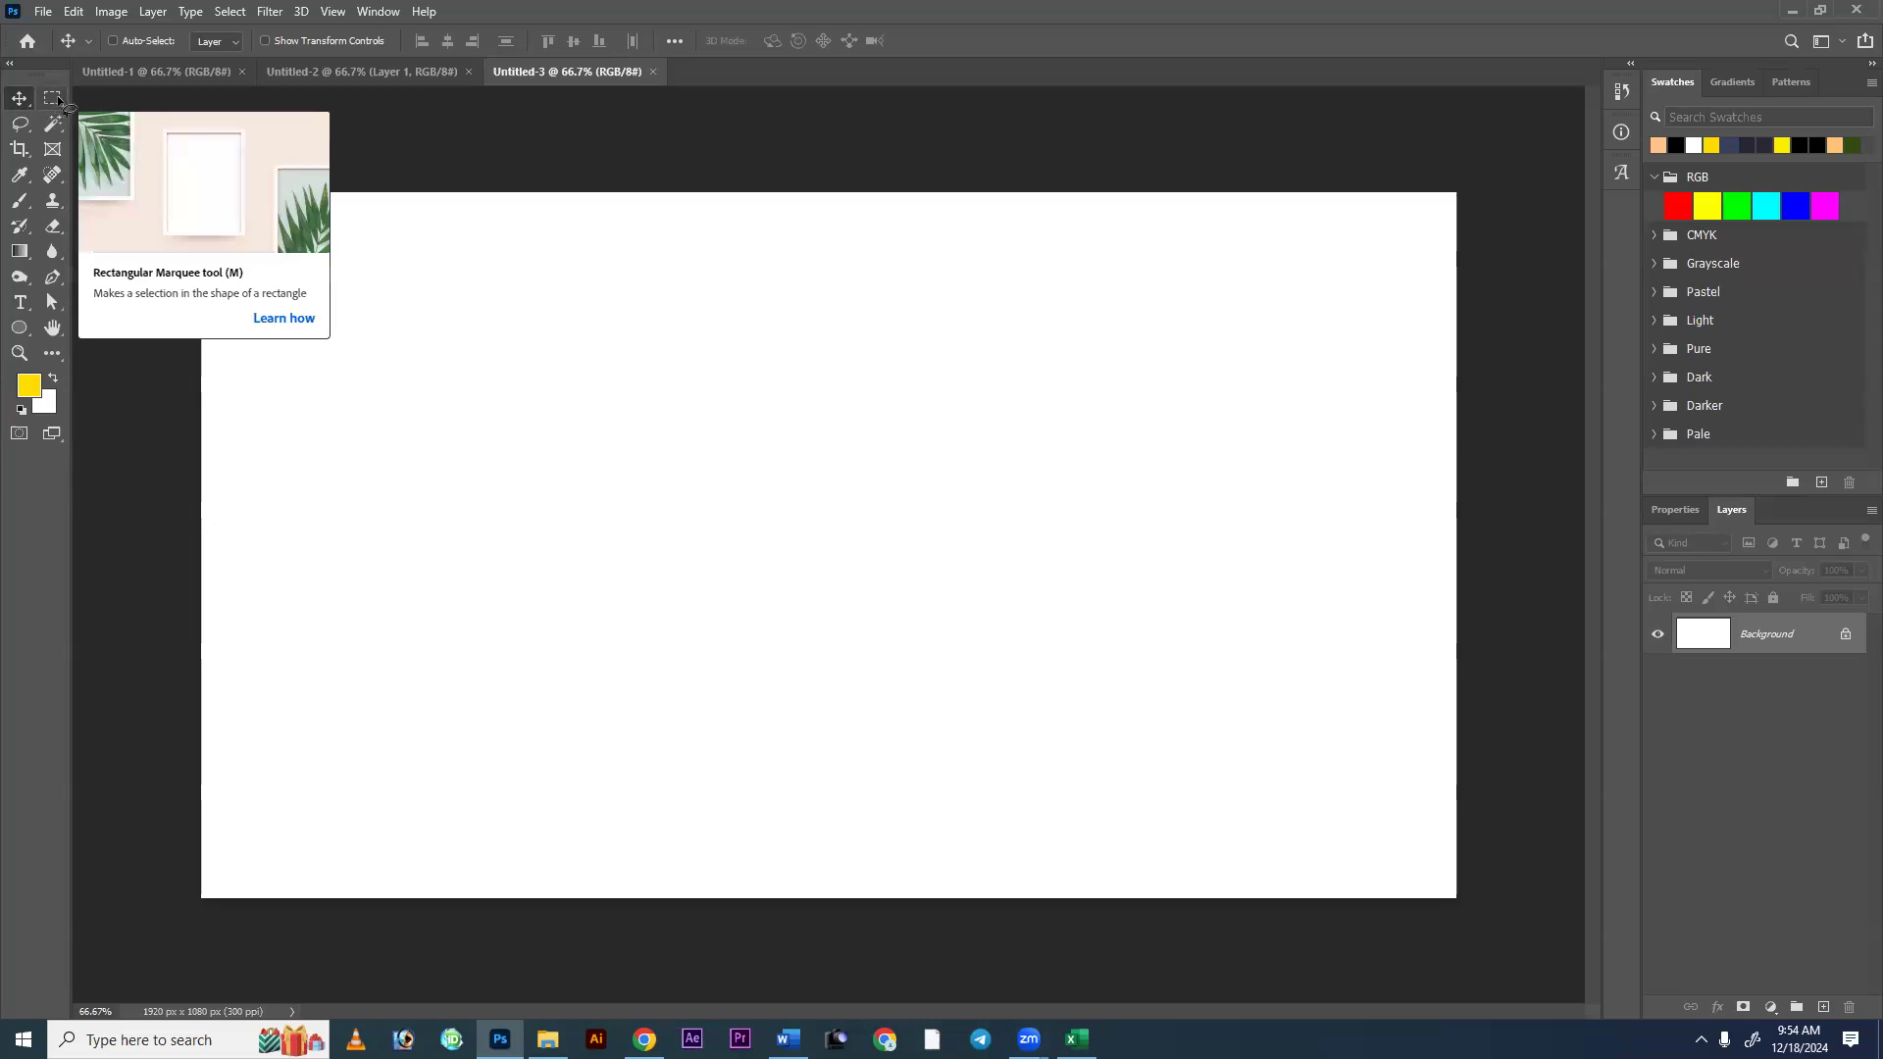
Draw a rectangular selection in the canvas's upper-left area with the Rectangular Marquee tool and deselect it.
left_click(54, 98)
key("v")
left_click(51, 102)
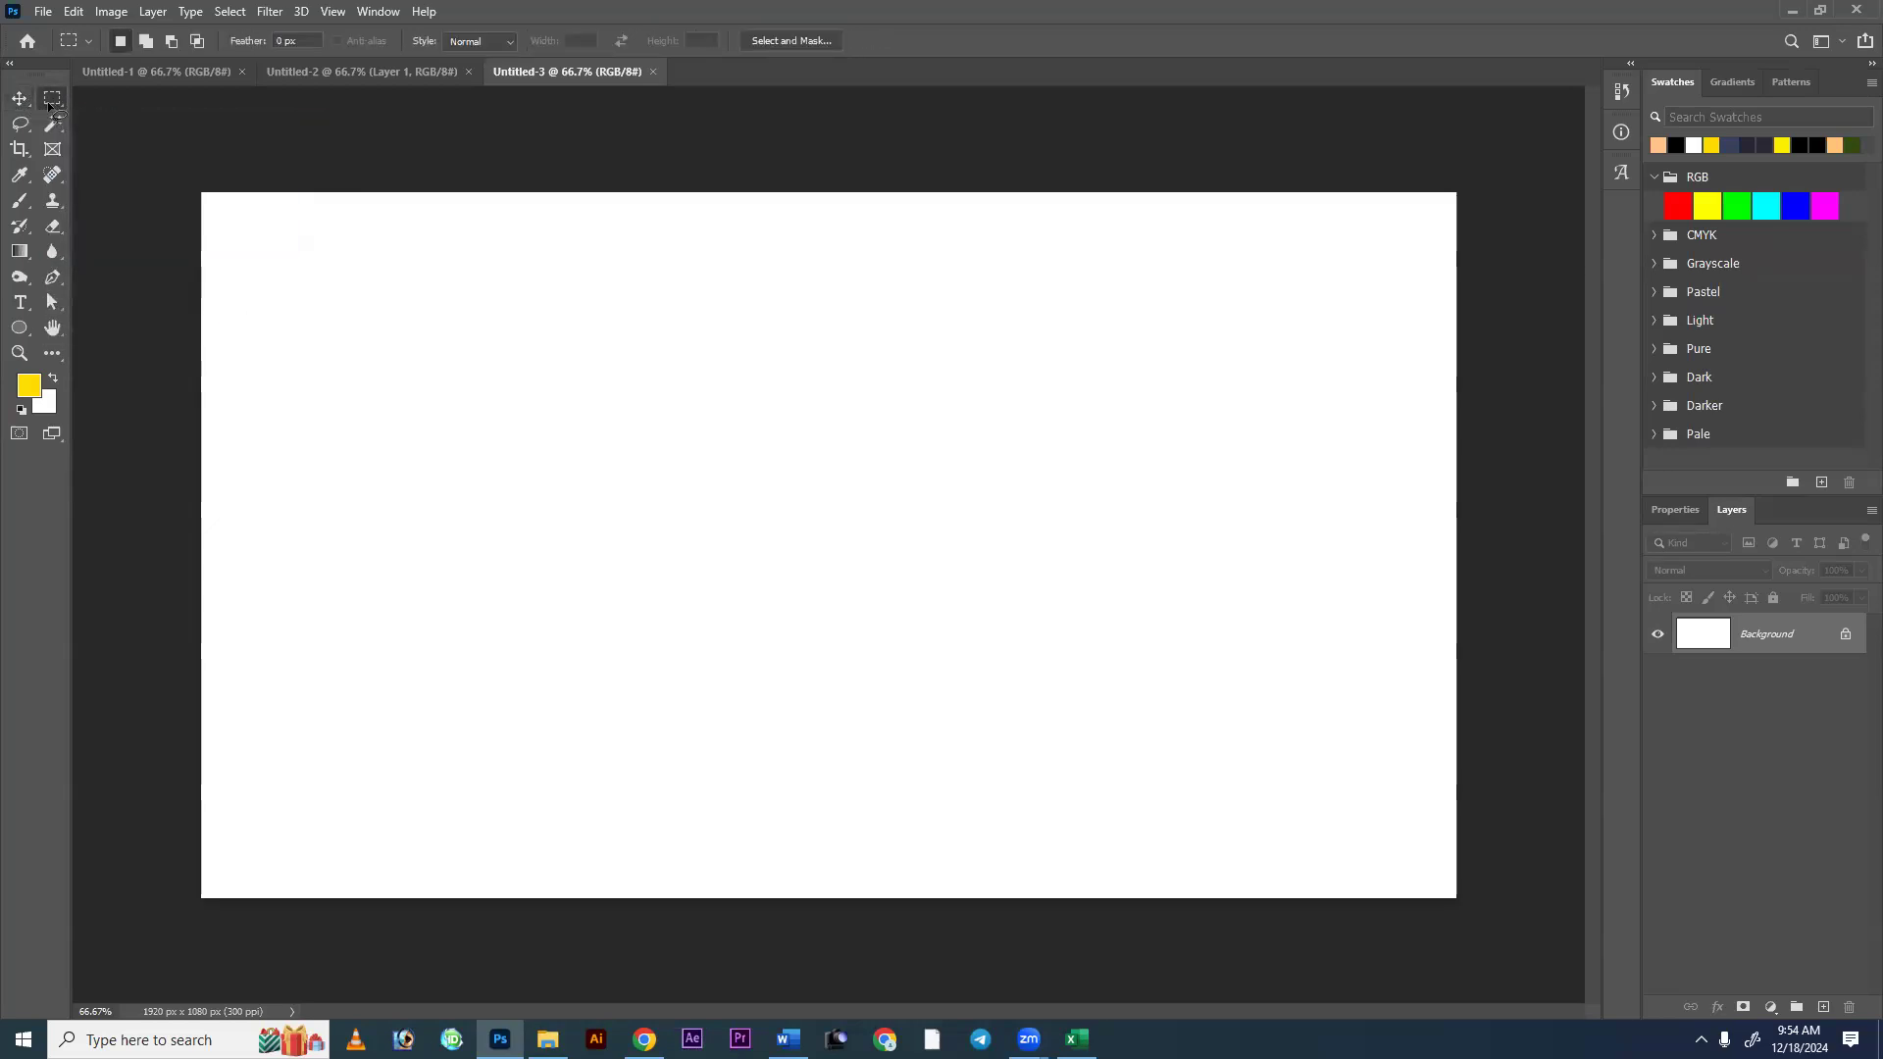
right_click(54, 106)
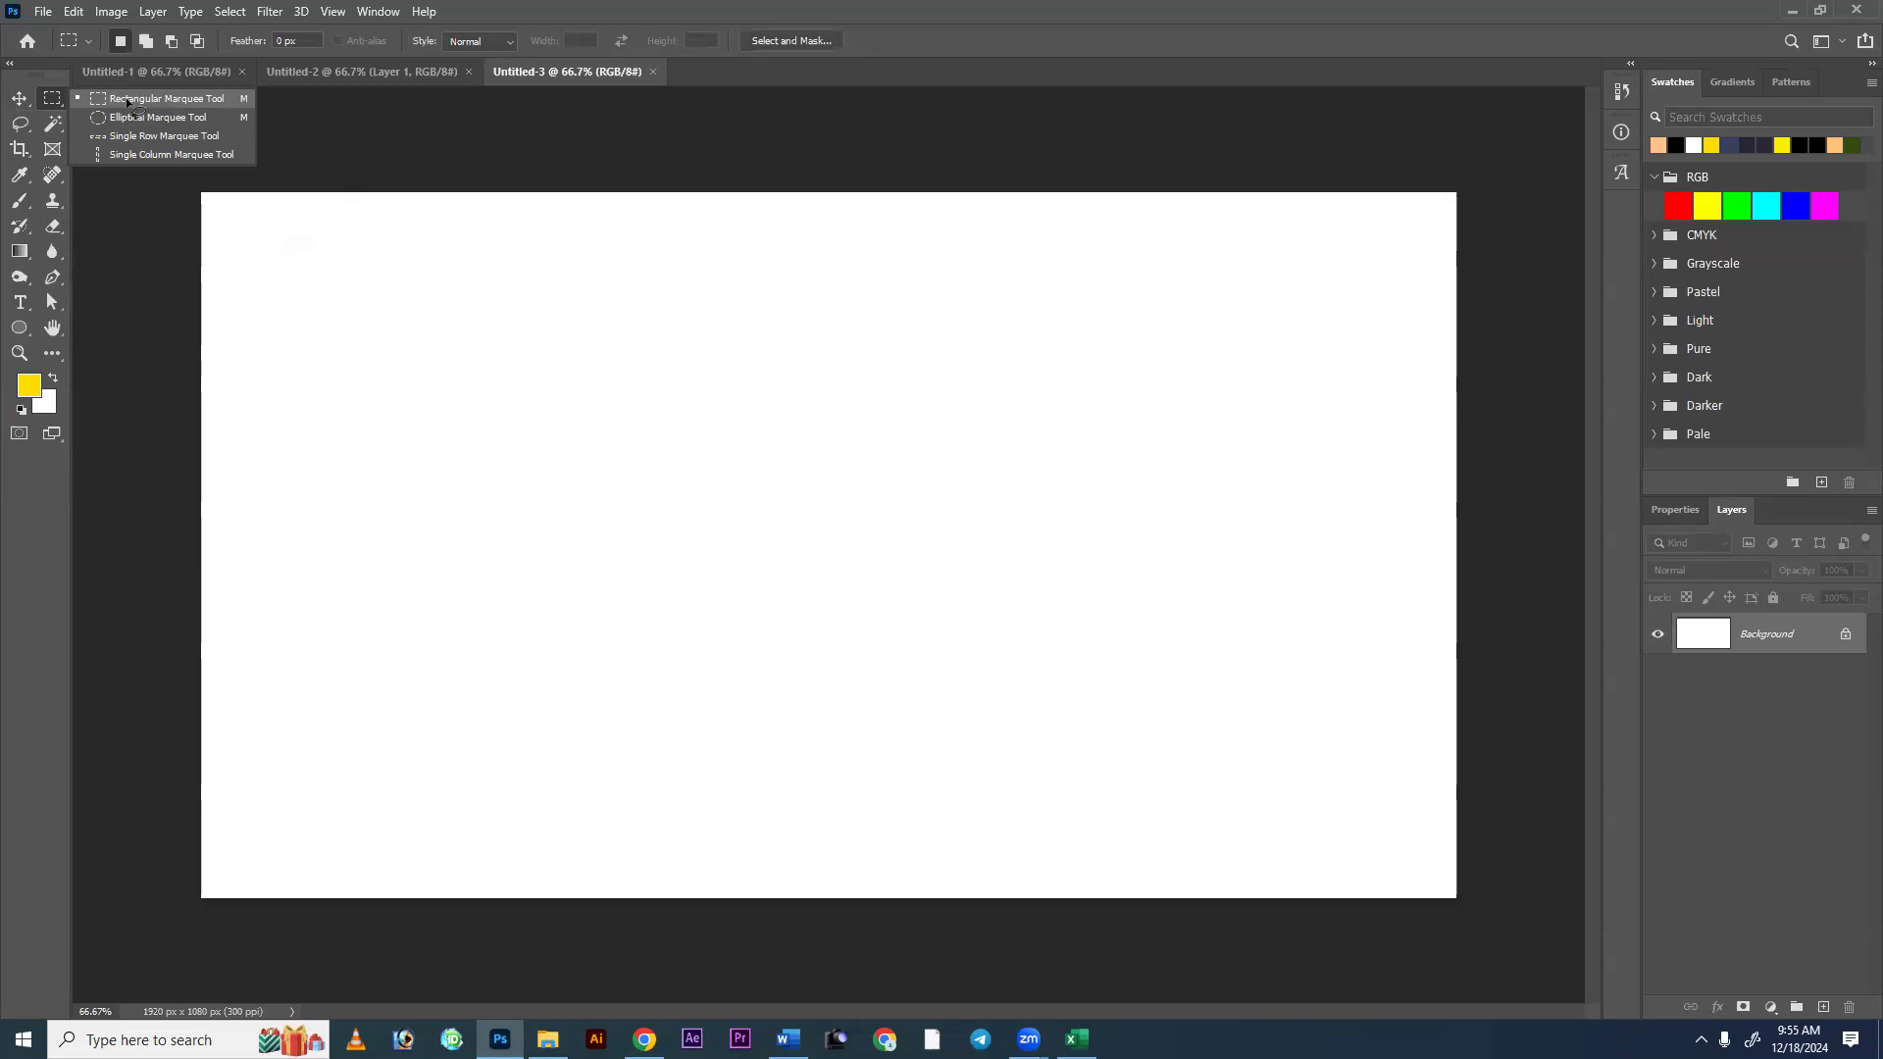
left_click(593, 451)
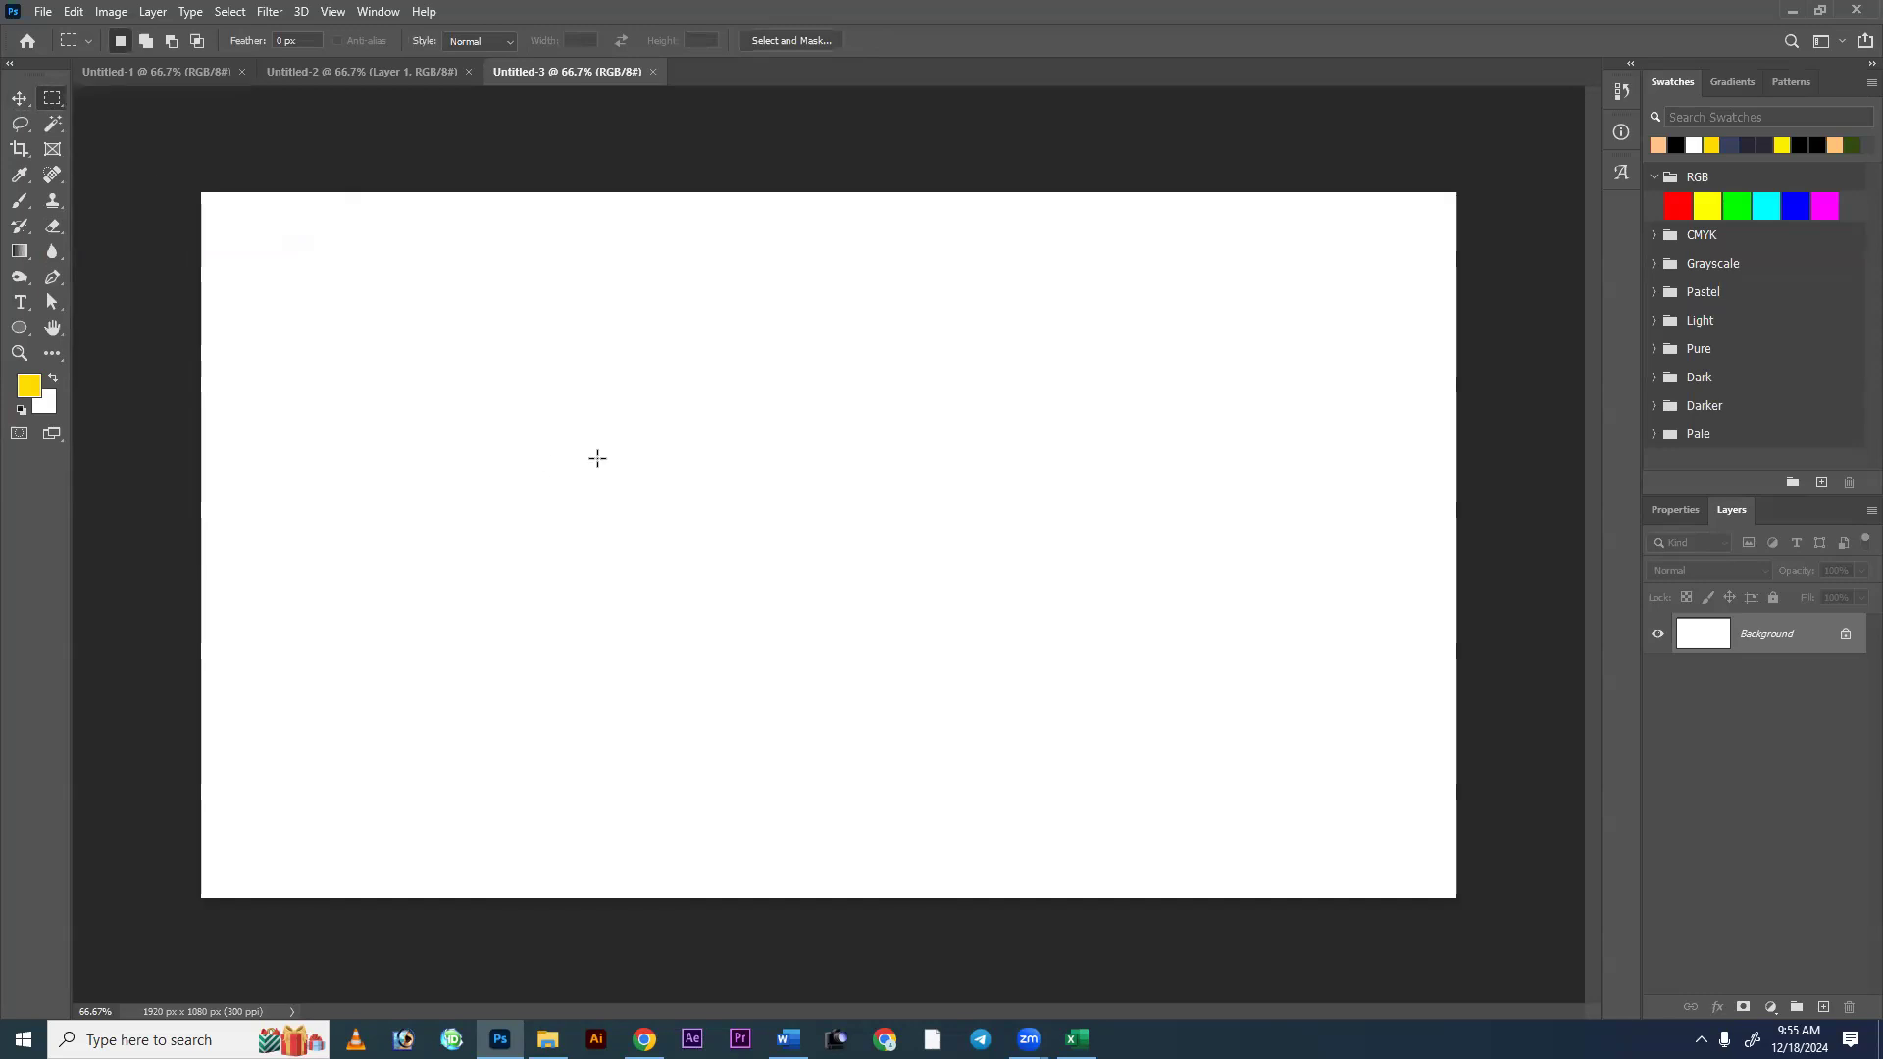
left_click_drag(252, 224, 506, 544)
left_click(693, 378)
Draw a circular selection in the canvas's upper-left area with the Elliptical Marquee tool, redraw it slightly larger and deselect it.
right_click(46, 107)
left_click(128, 118)
left_click_drag(311, 273, 532, 486)
right_click(45, 112)
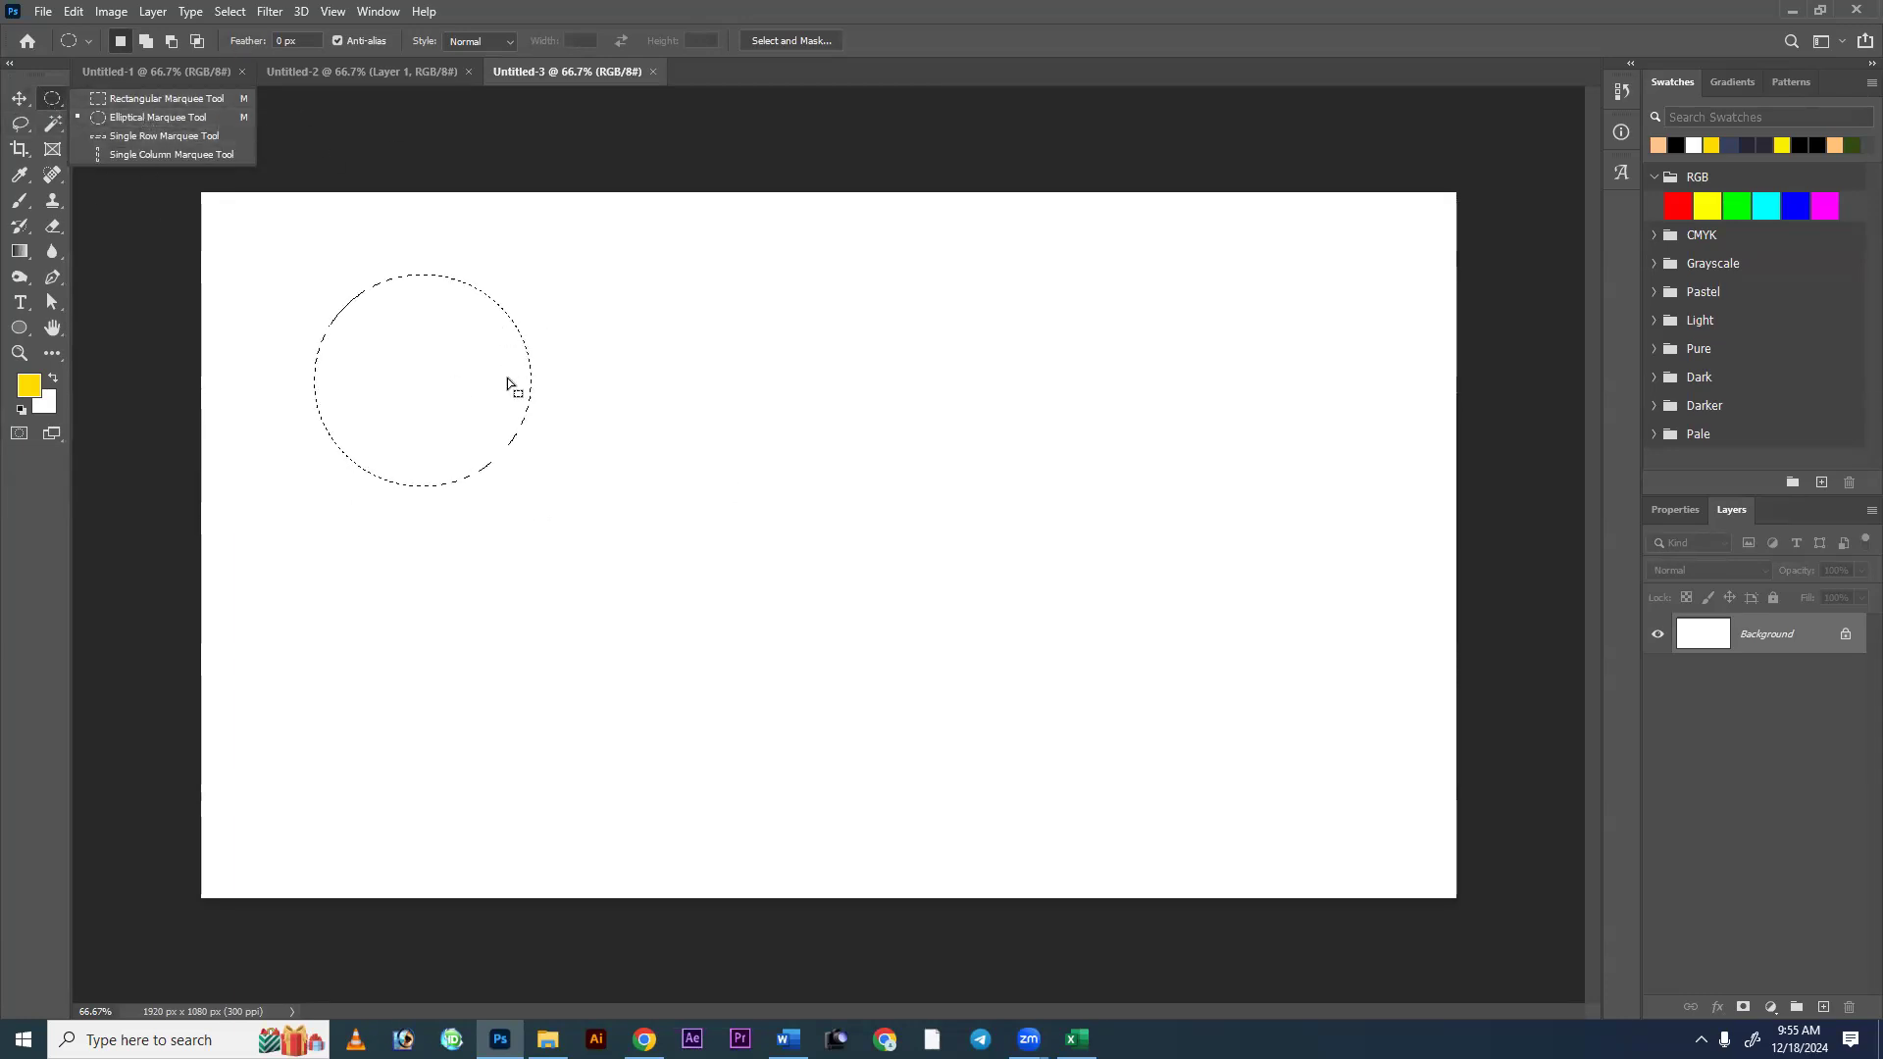
left_click_drag(274, 242, 504, 479)
left_click(550, 466)
key("ctrl+z")
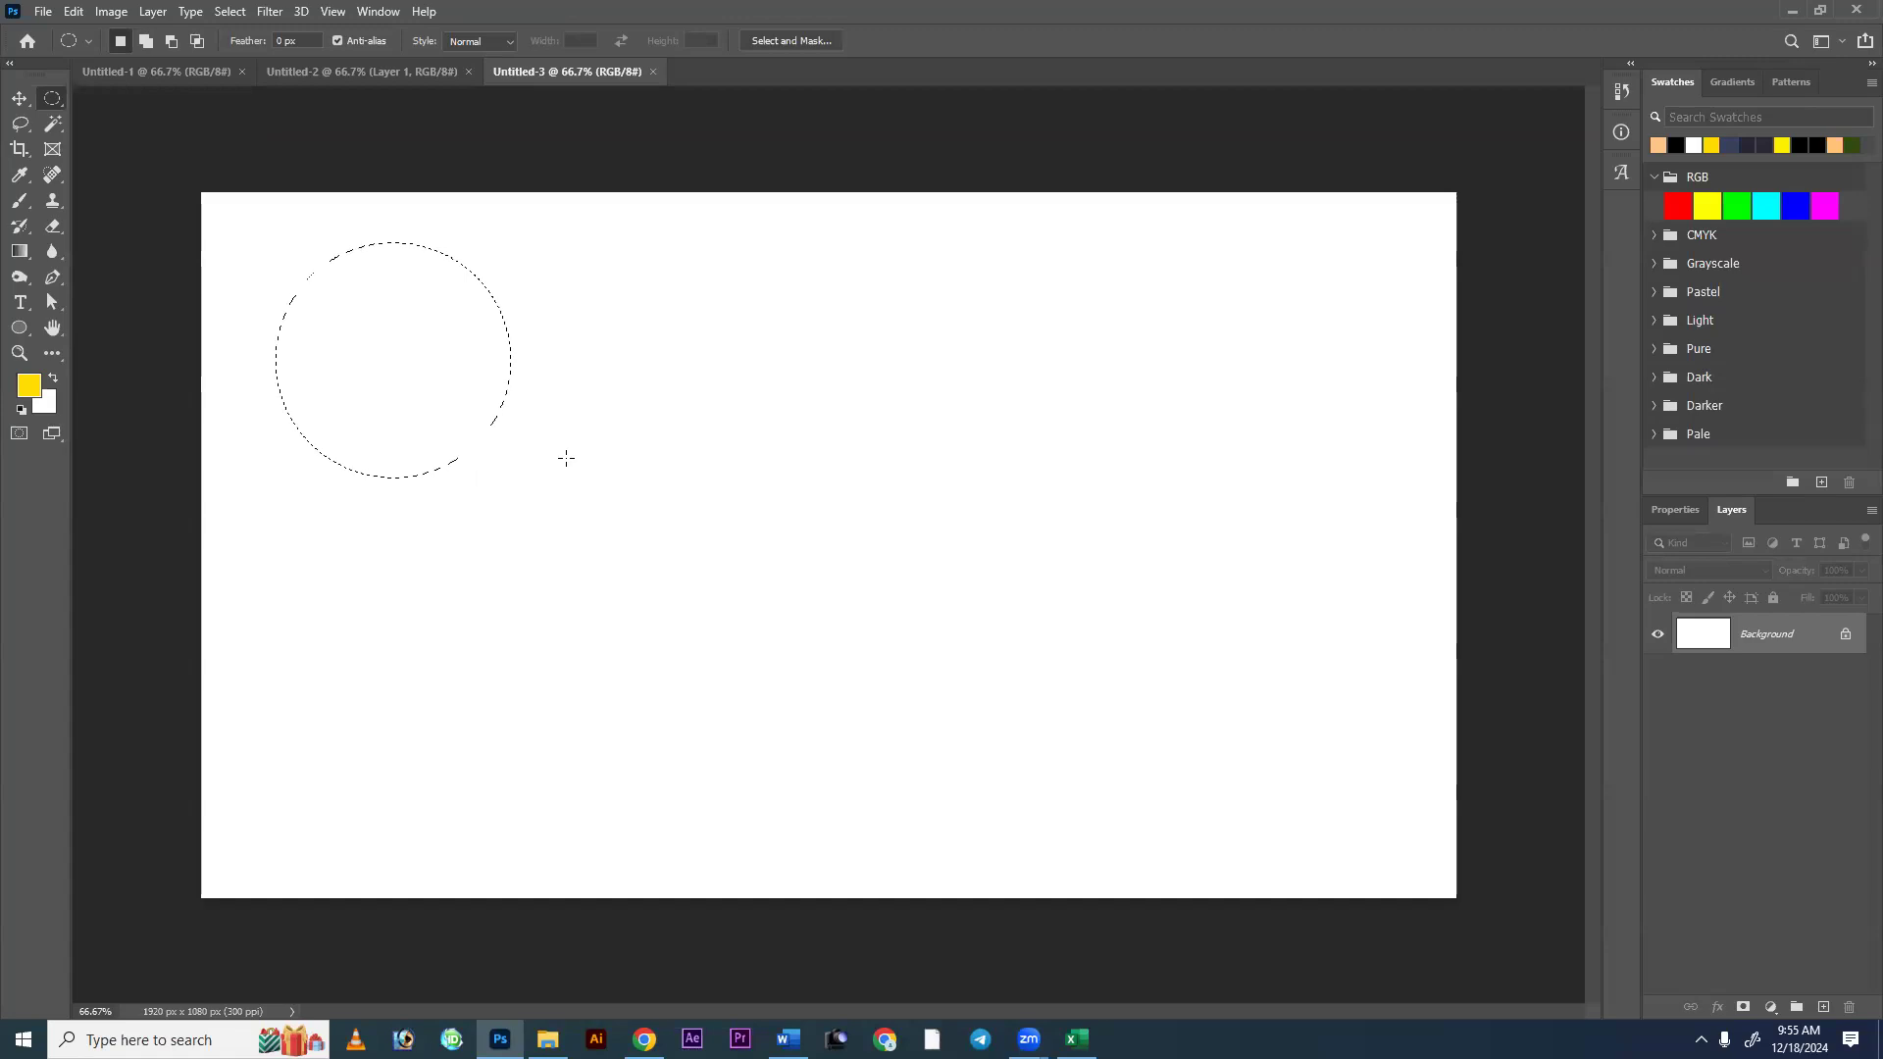
left_click(656, 422)
Examine the background contents and color mode options offered for a new document, and close the dialog without creating one.
key("ctrl+n")
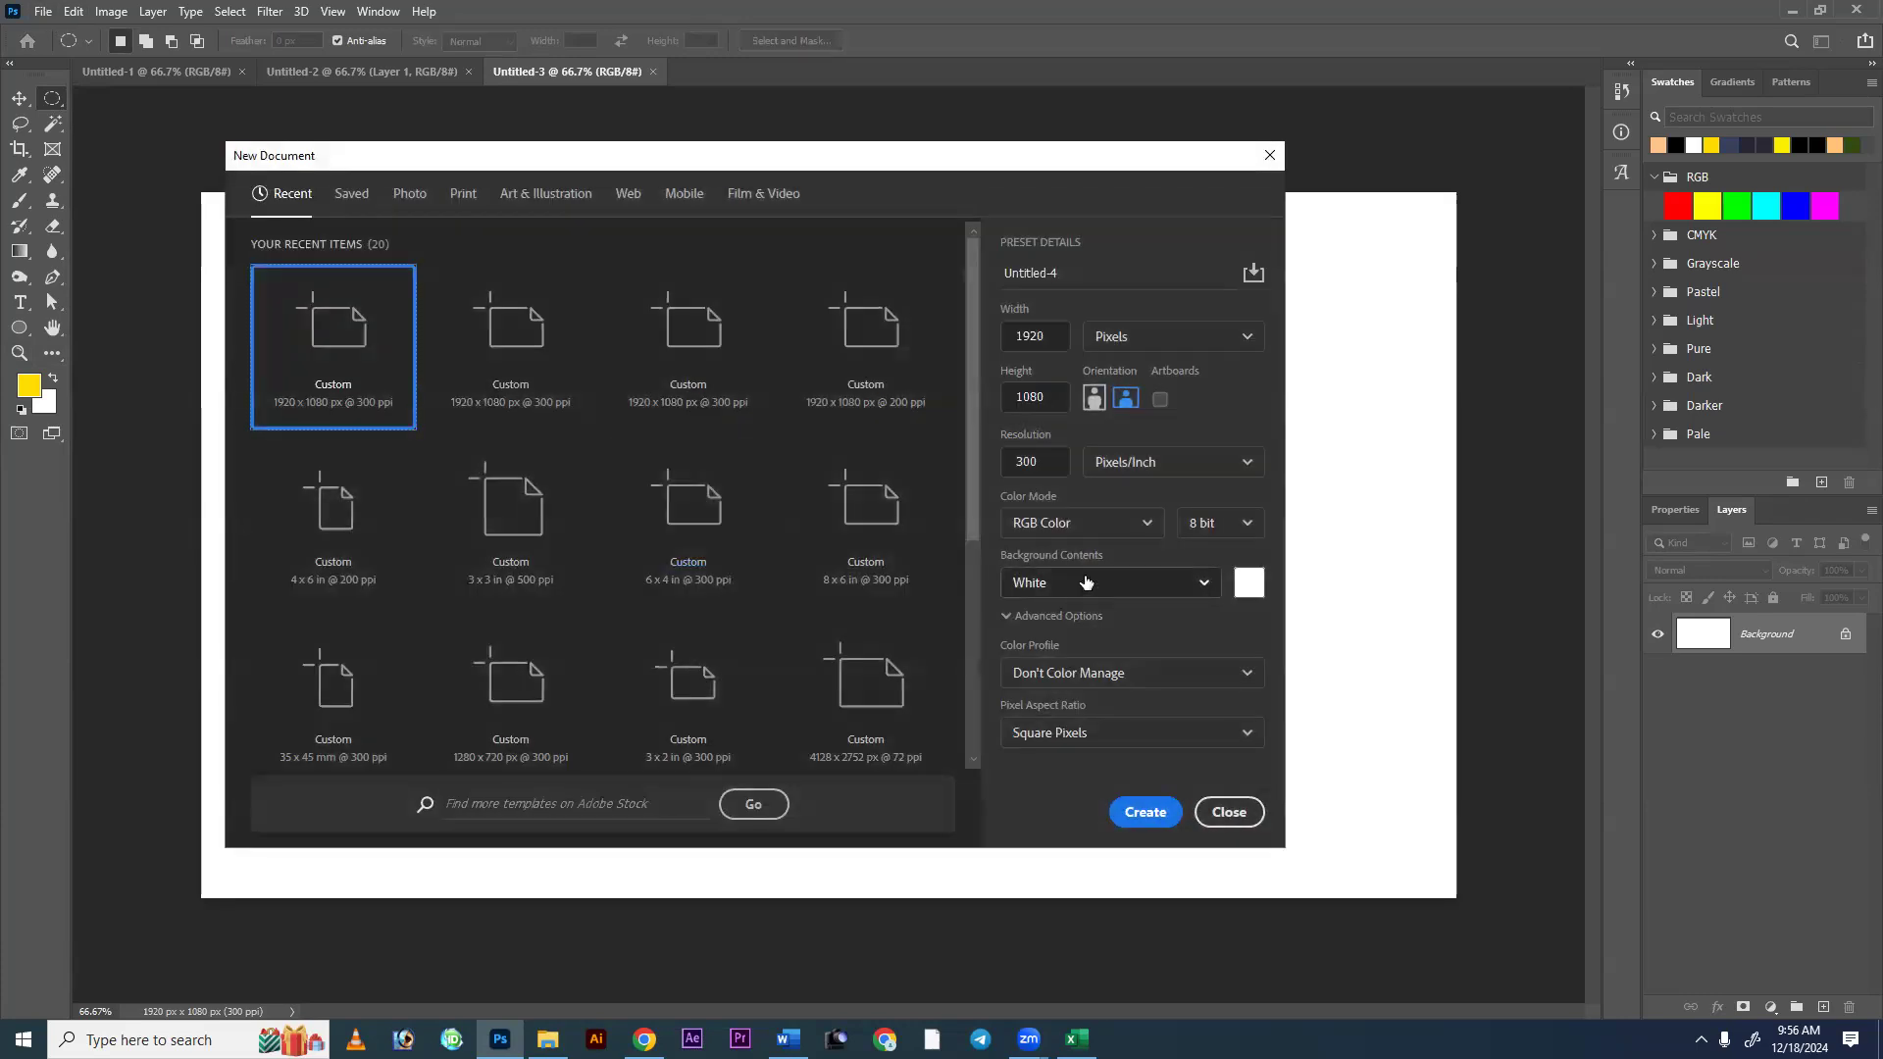
left_click(1086, 582)
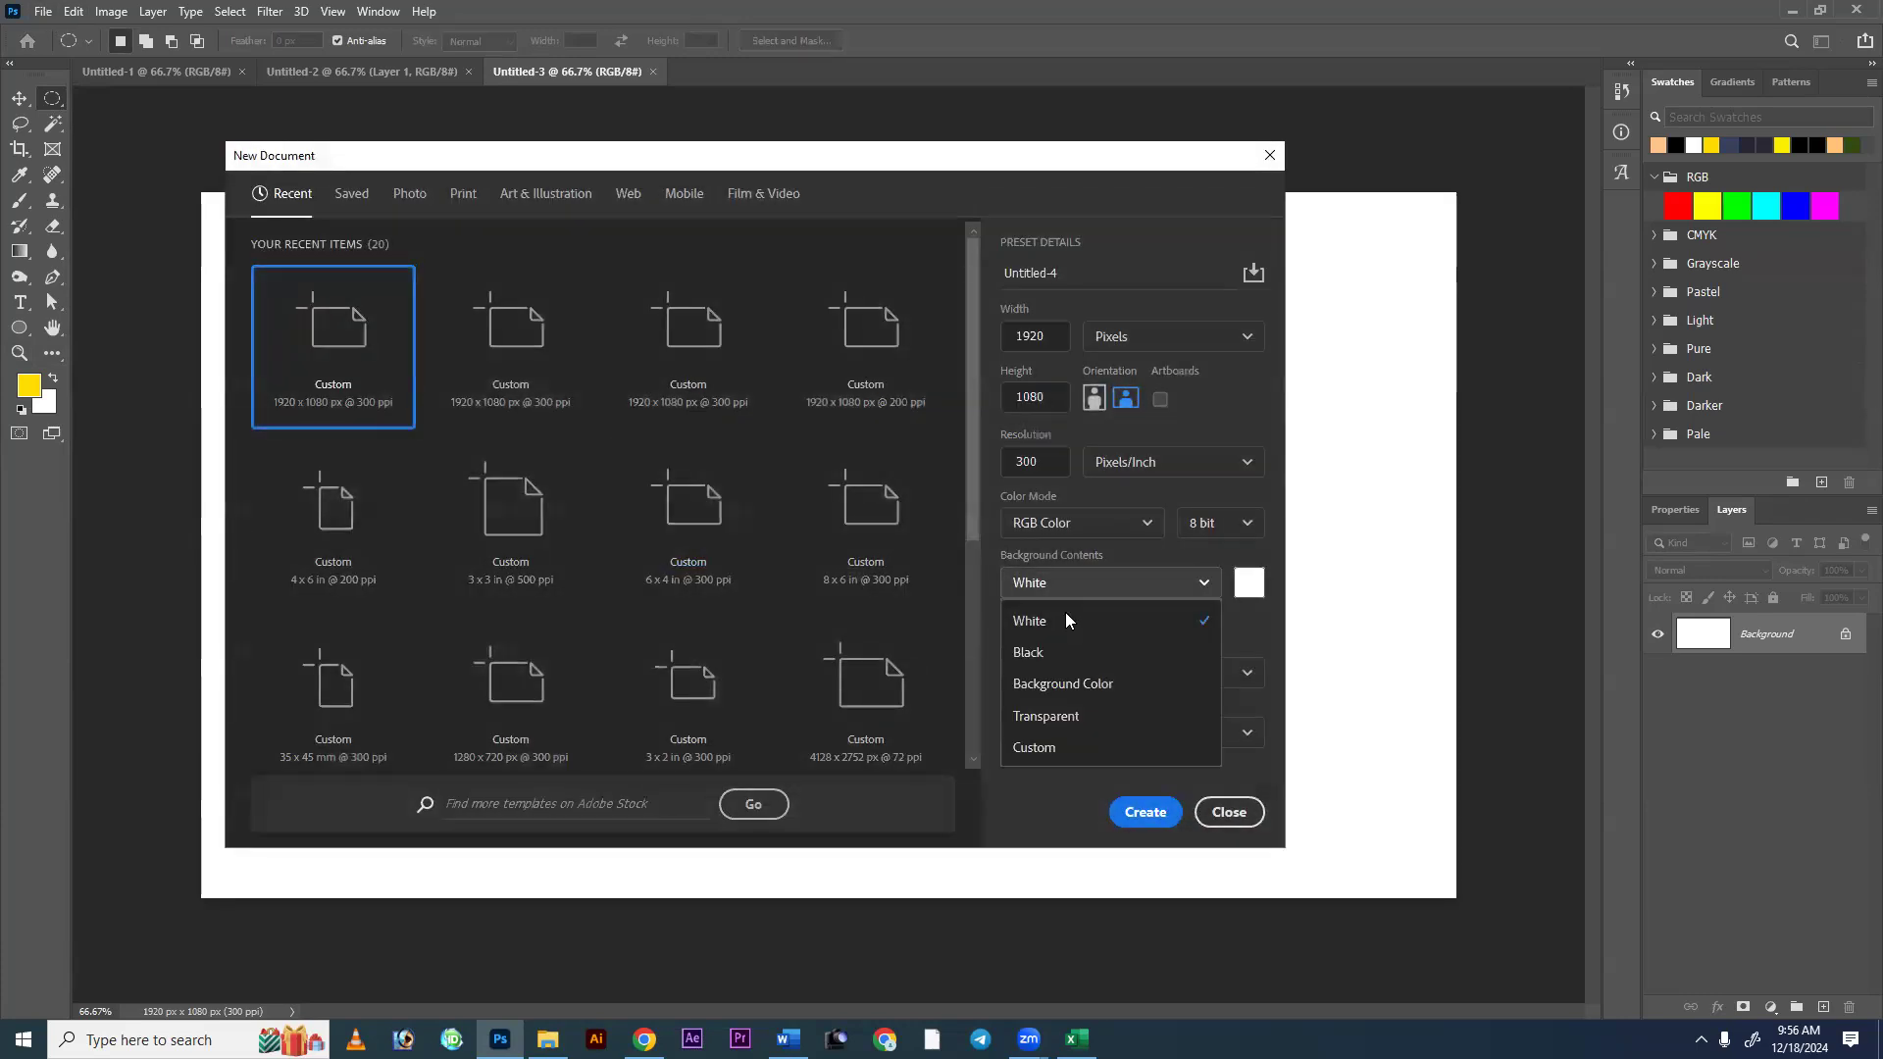
left_click(1057, 525)
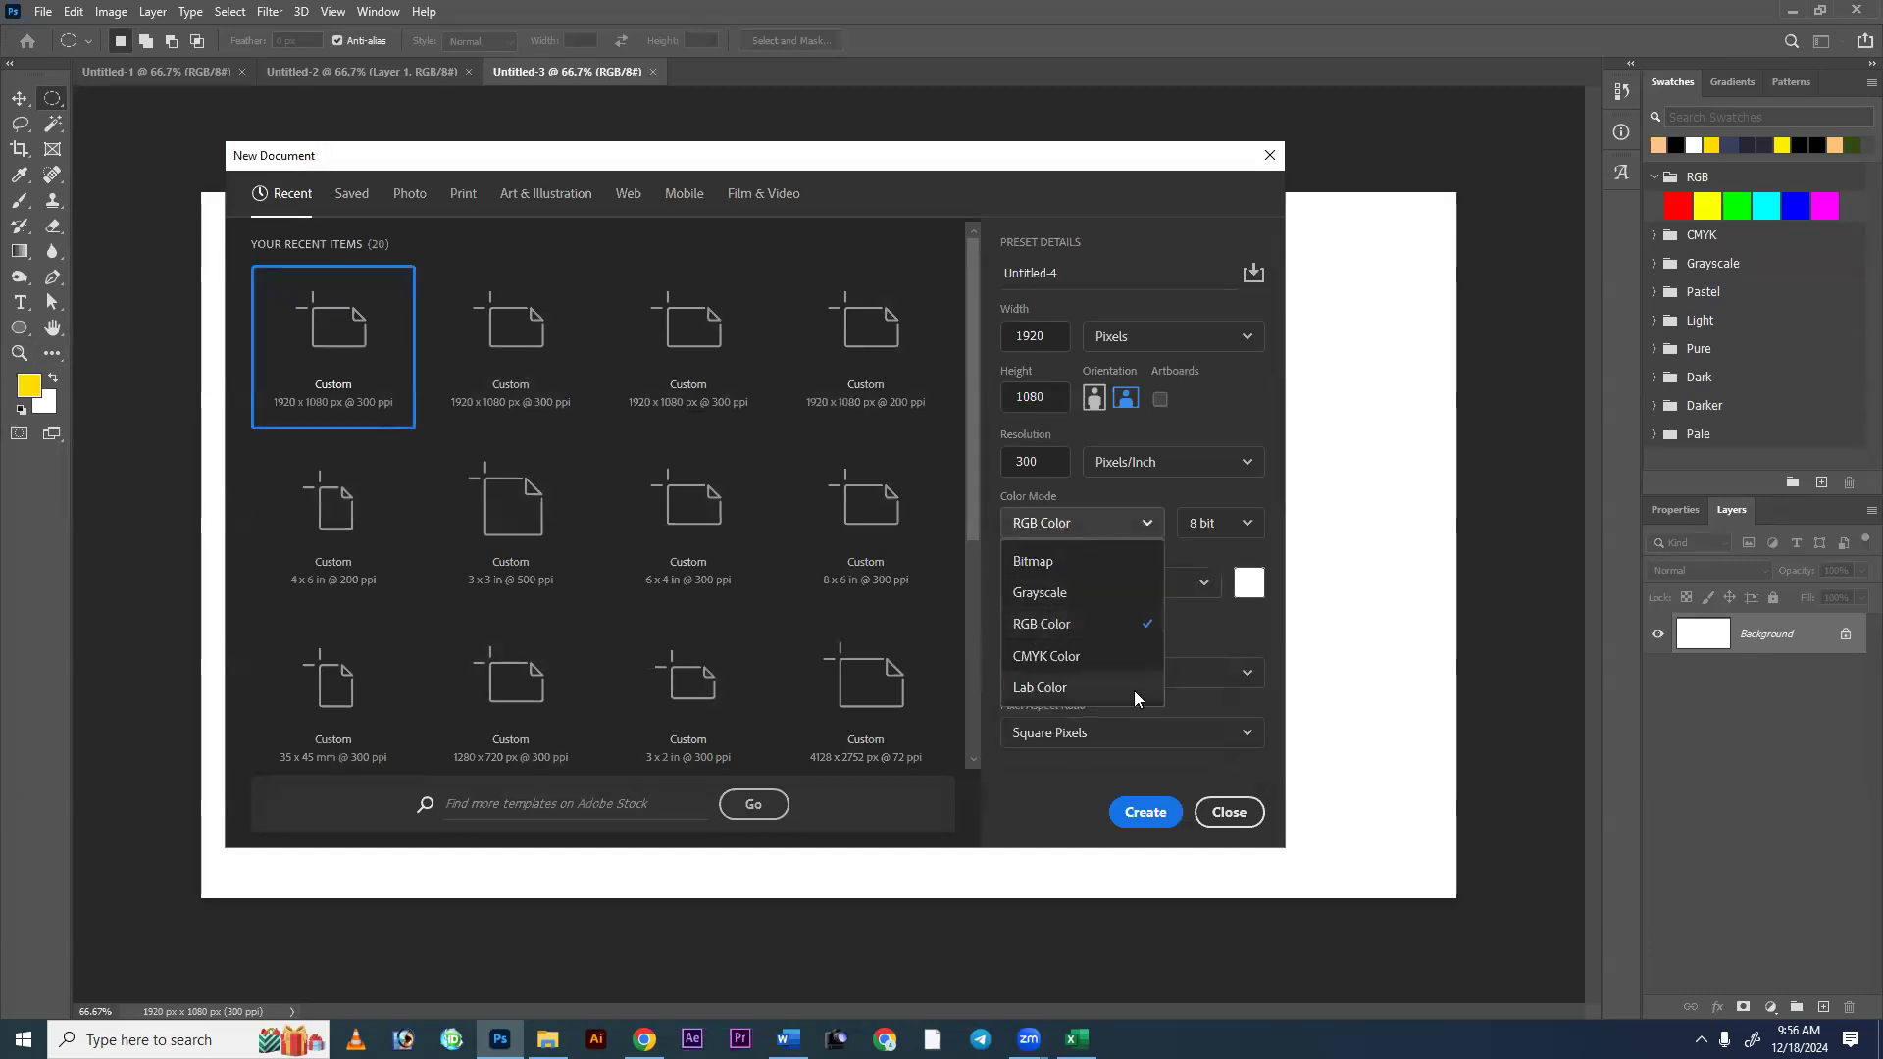
left_click(1240, 816)
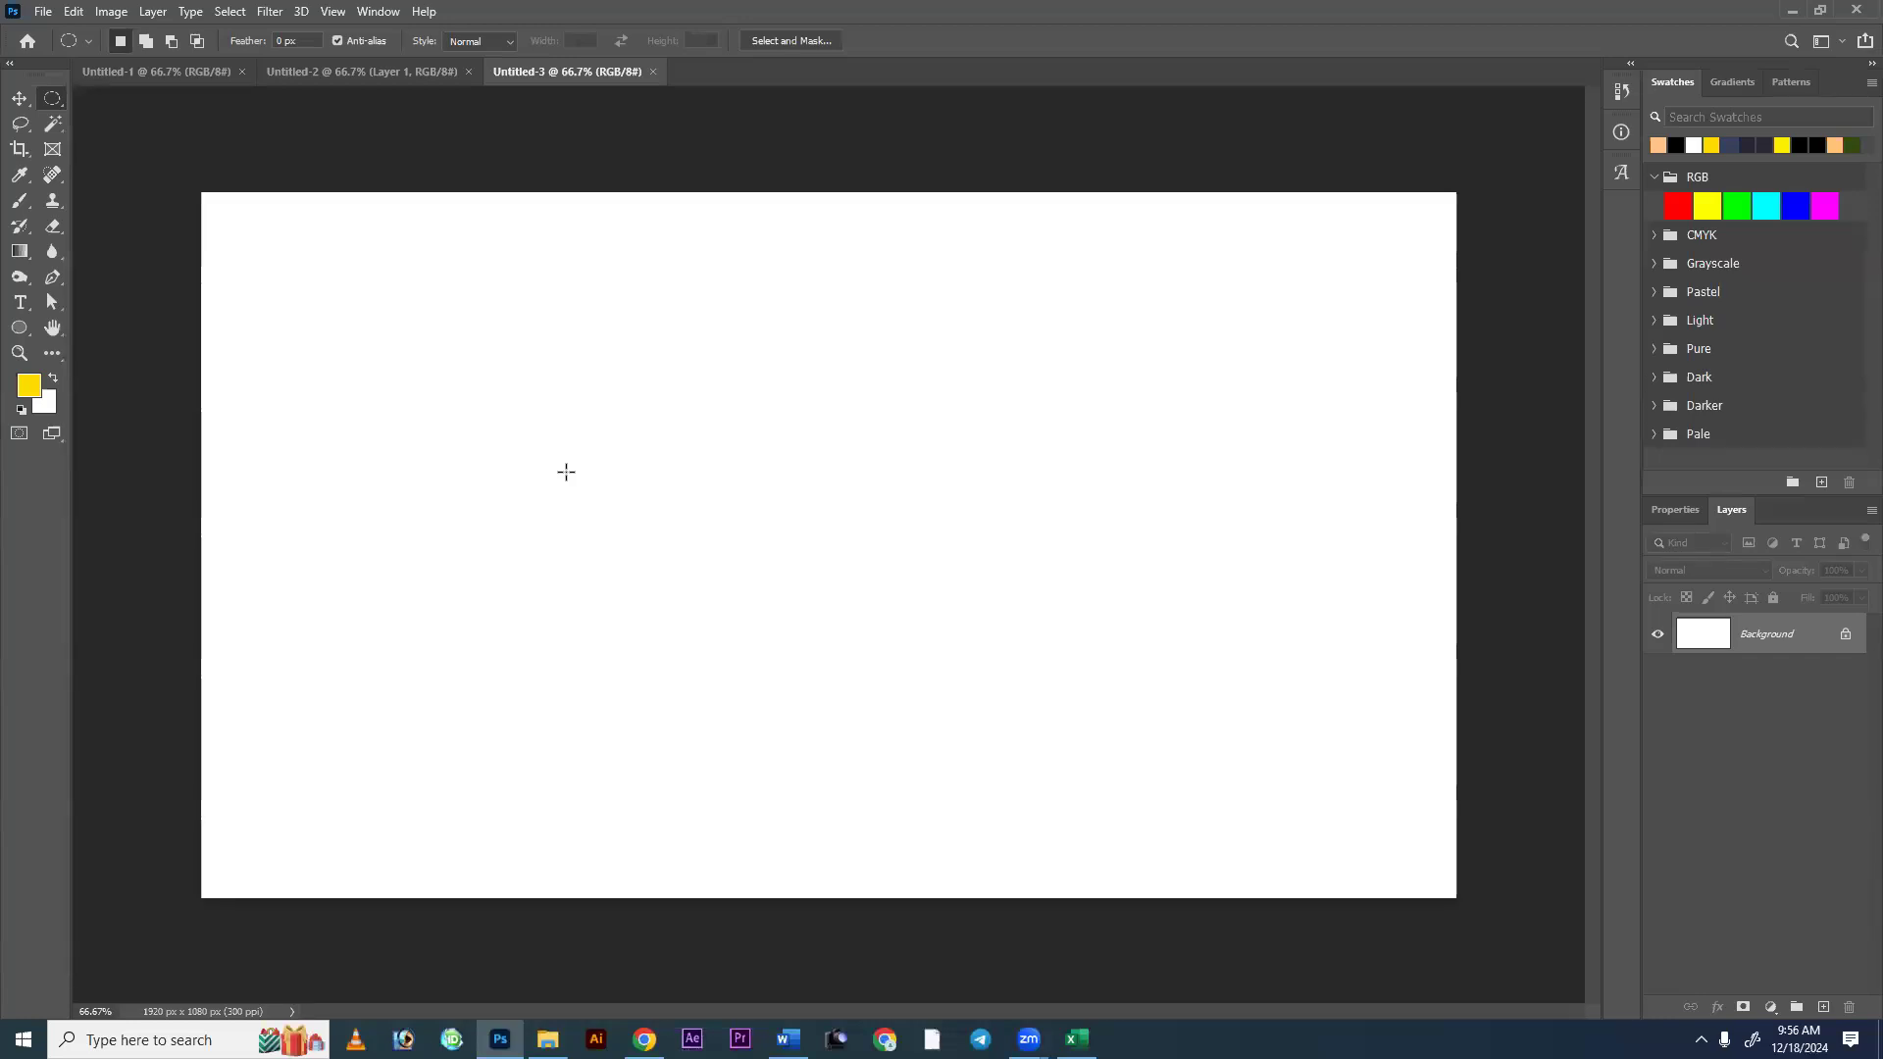
Set the foreground color to dark blue, hex 09139c.
left_click(28, 385)
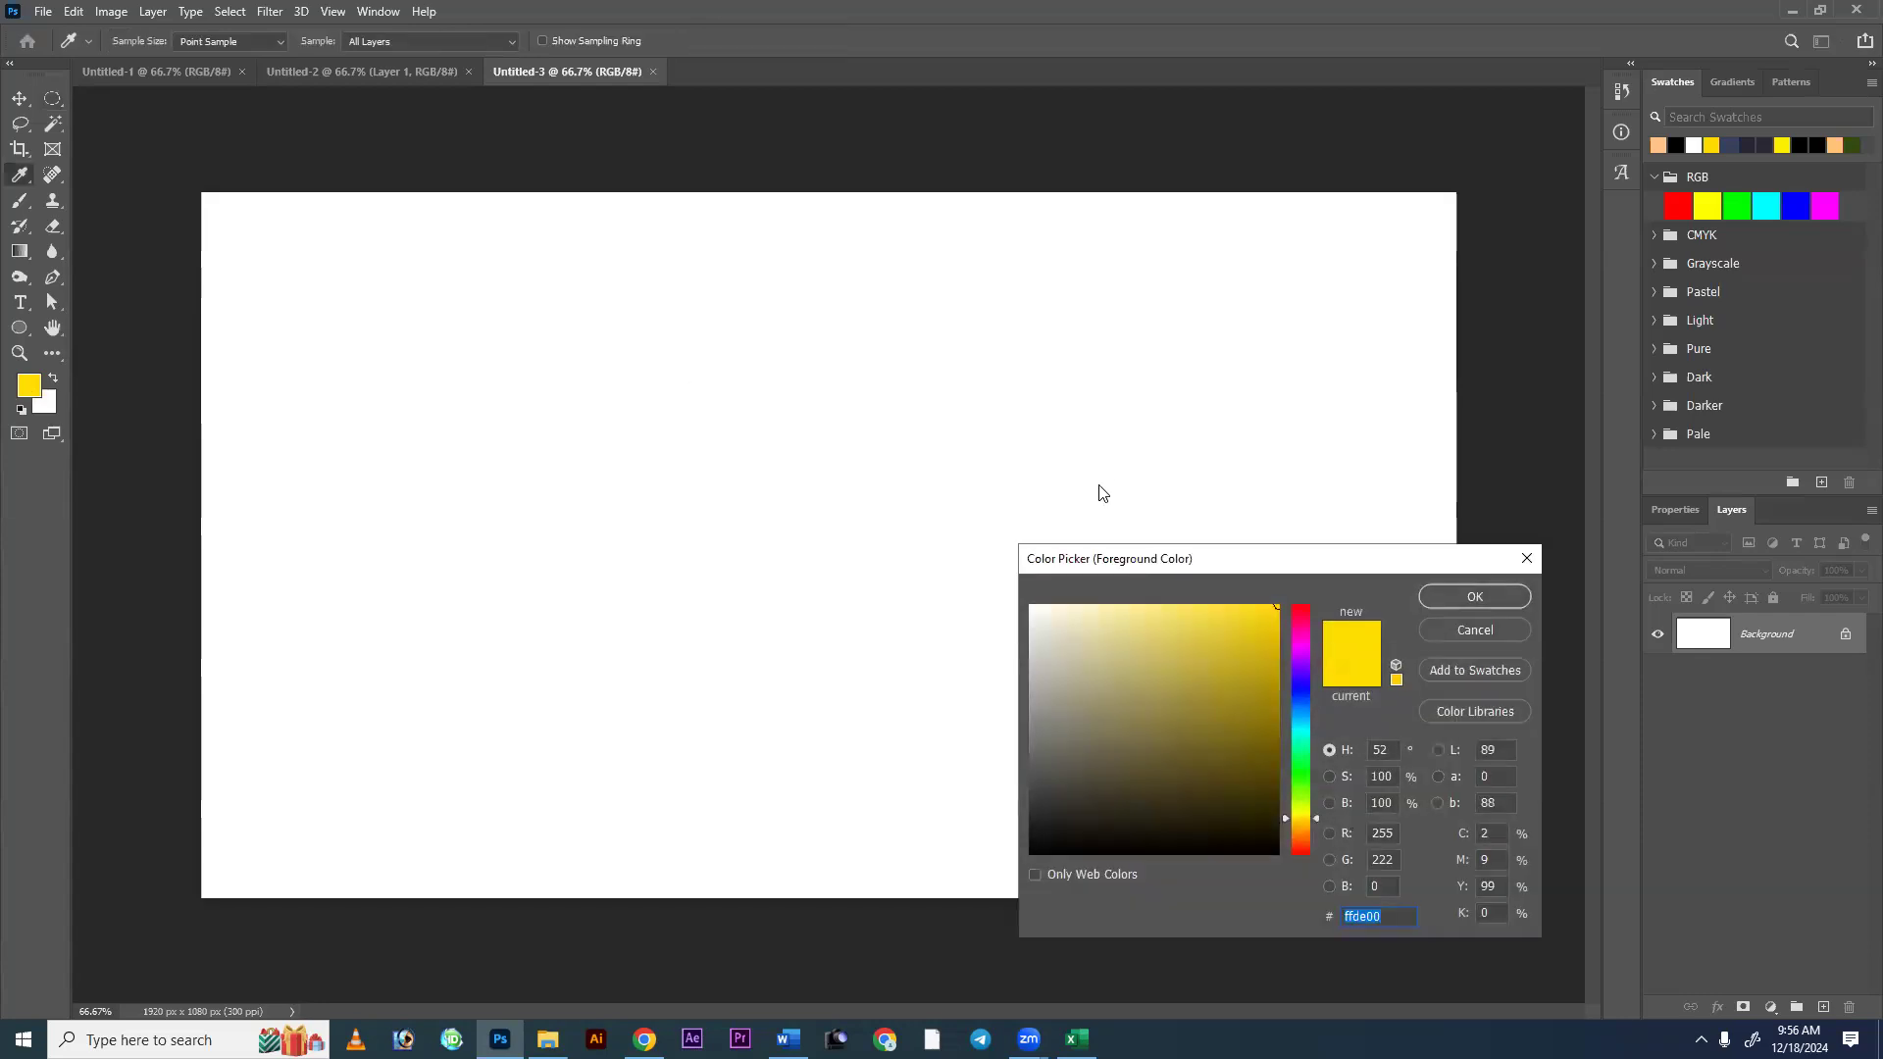
left_click_drag(1266, 562, 597, 238)
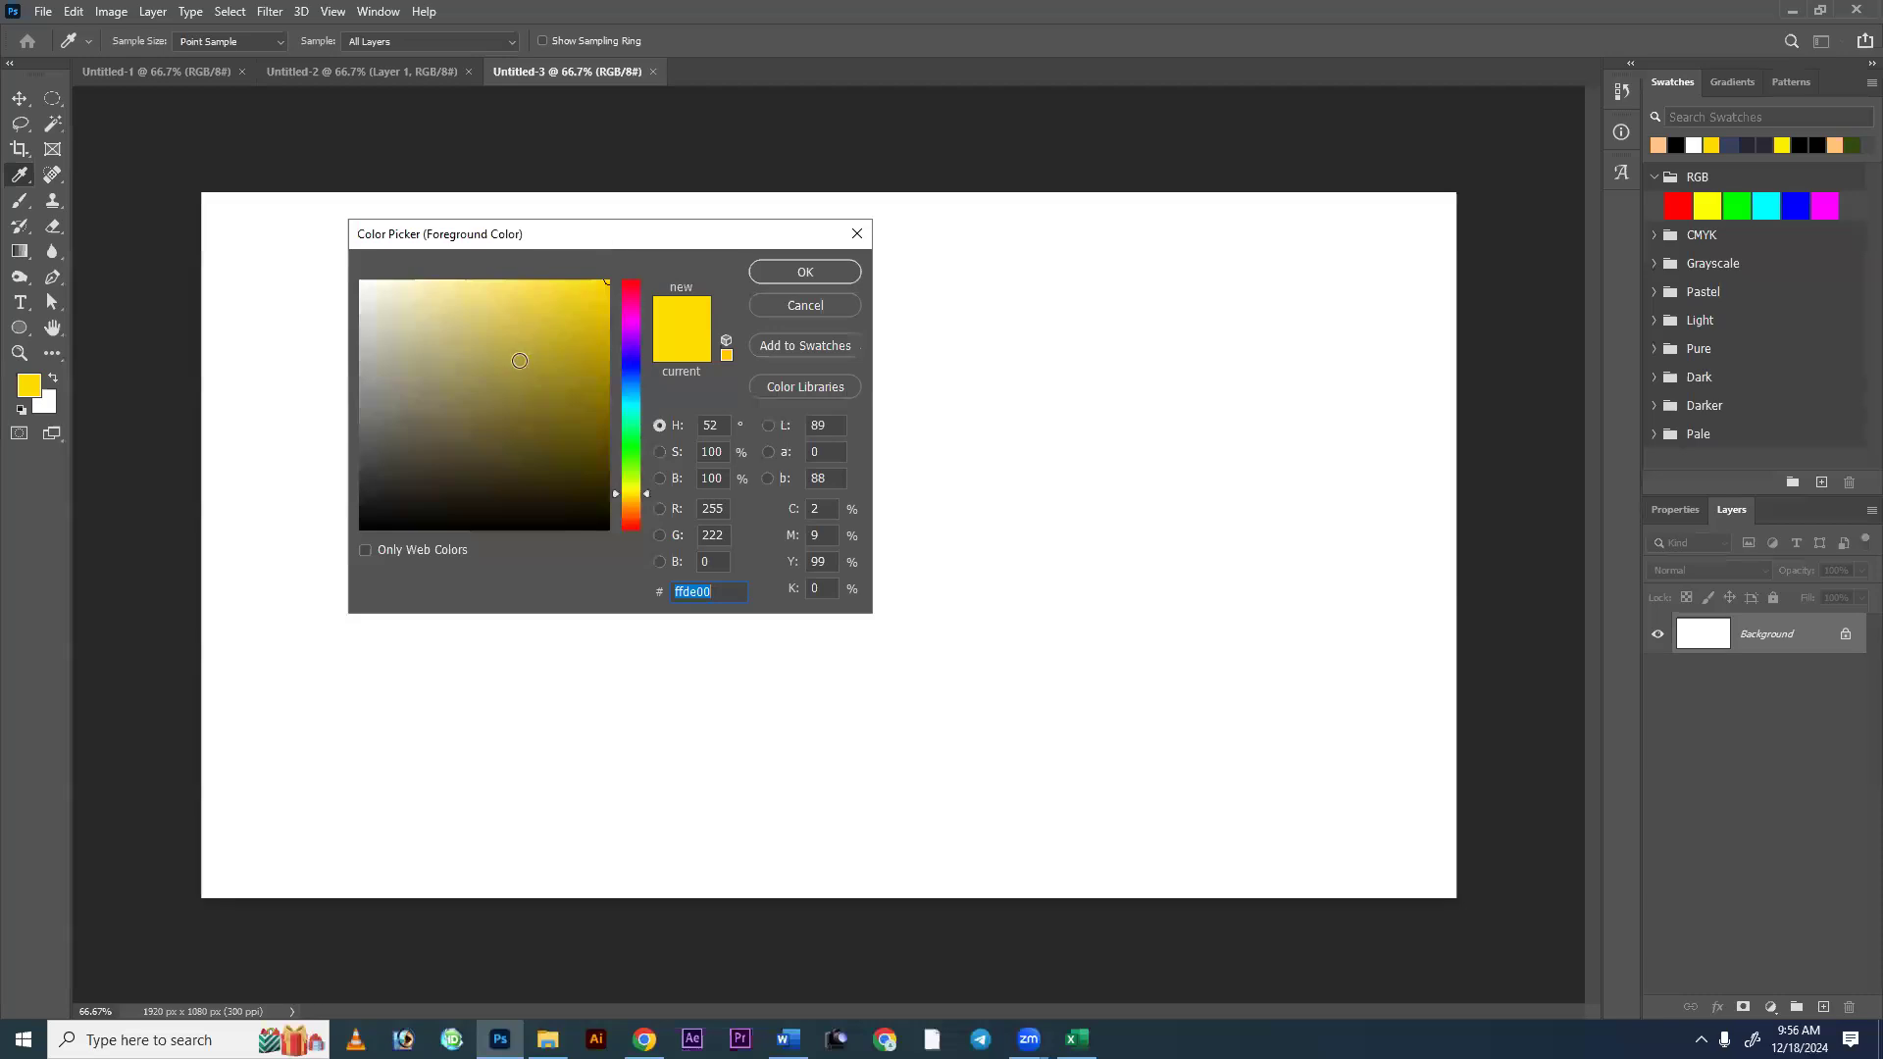
left_click(634, 365)
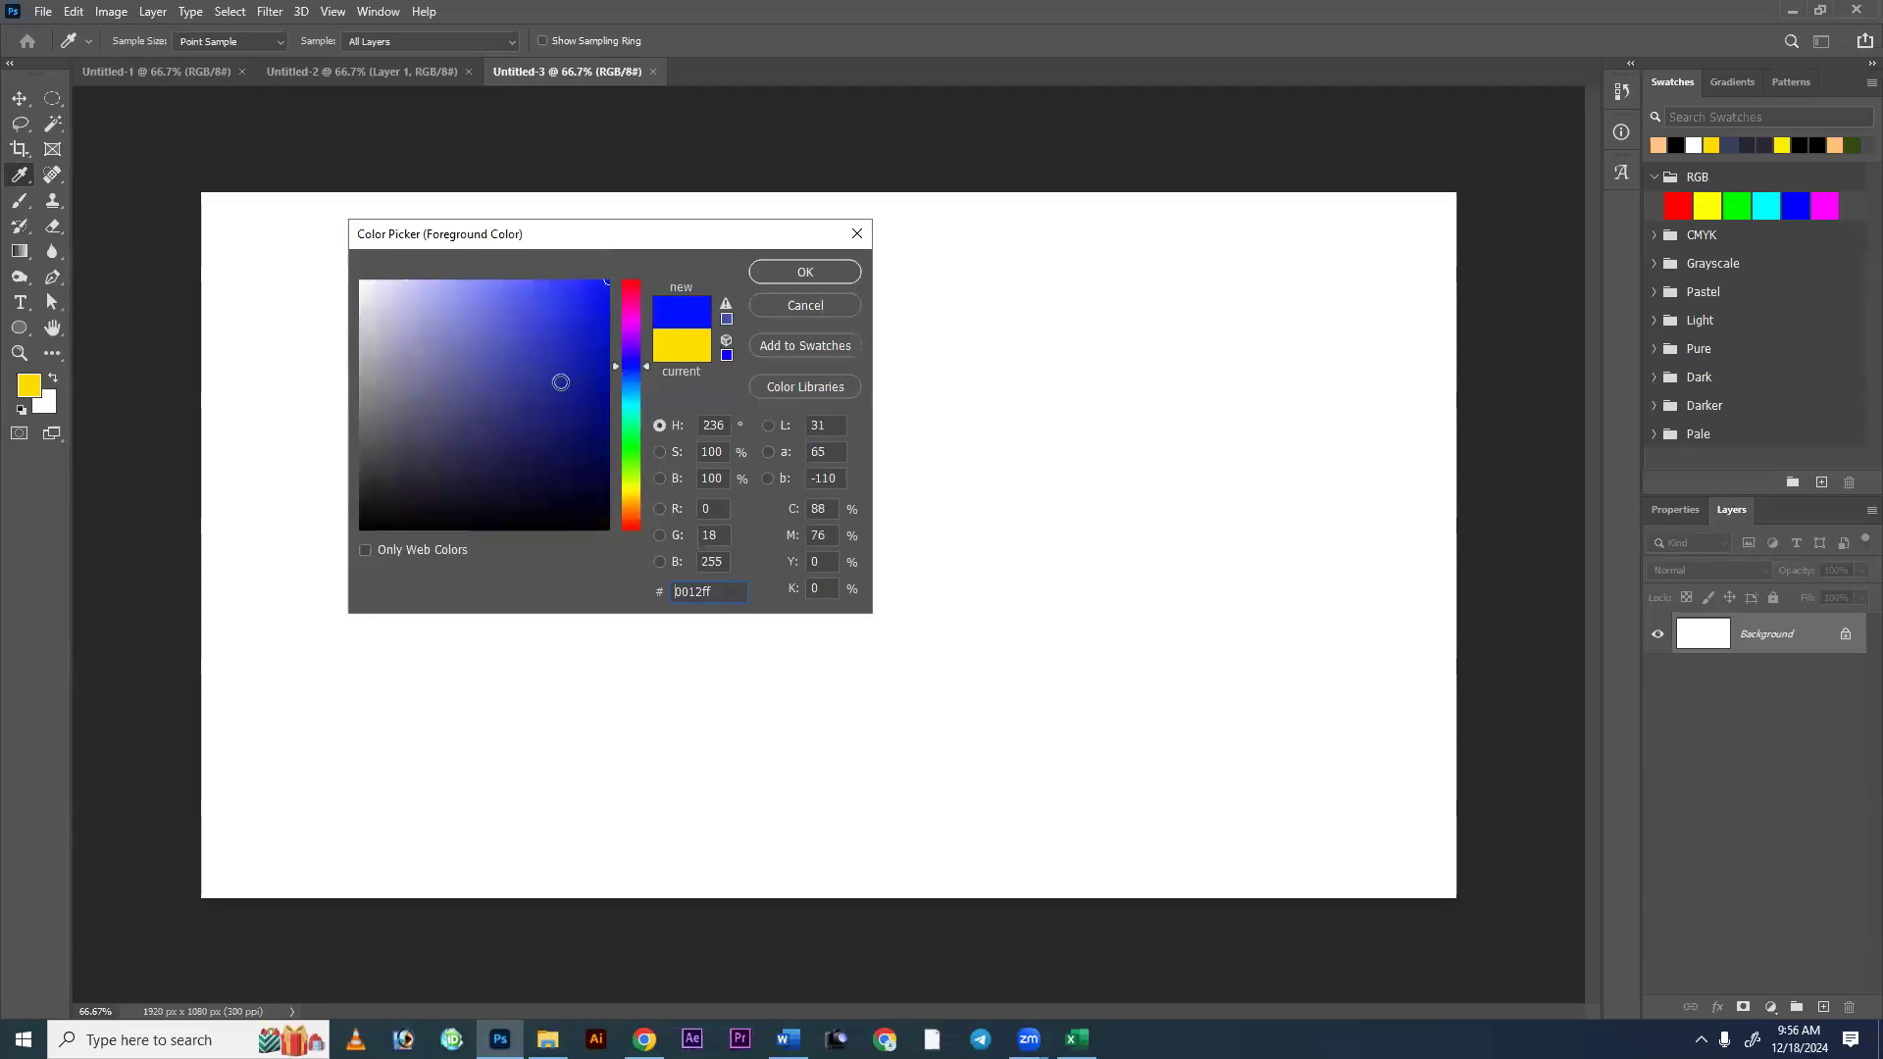
left_click(597, 398)
mouse_move(600, 380)
left_mouse_down()
mouse_move(420, 294)
mouse_move(461, 324)
mouse_move(588, 324)
mouse_move(592, 390)
left_mouse_up()
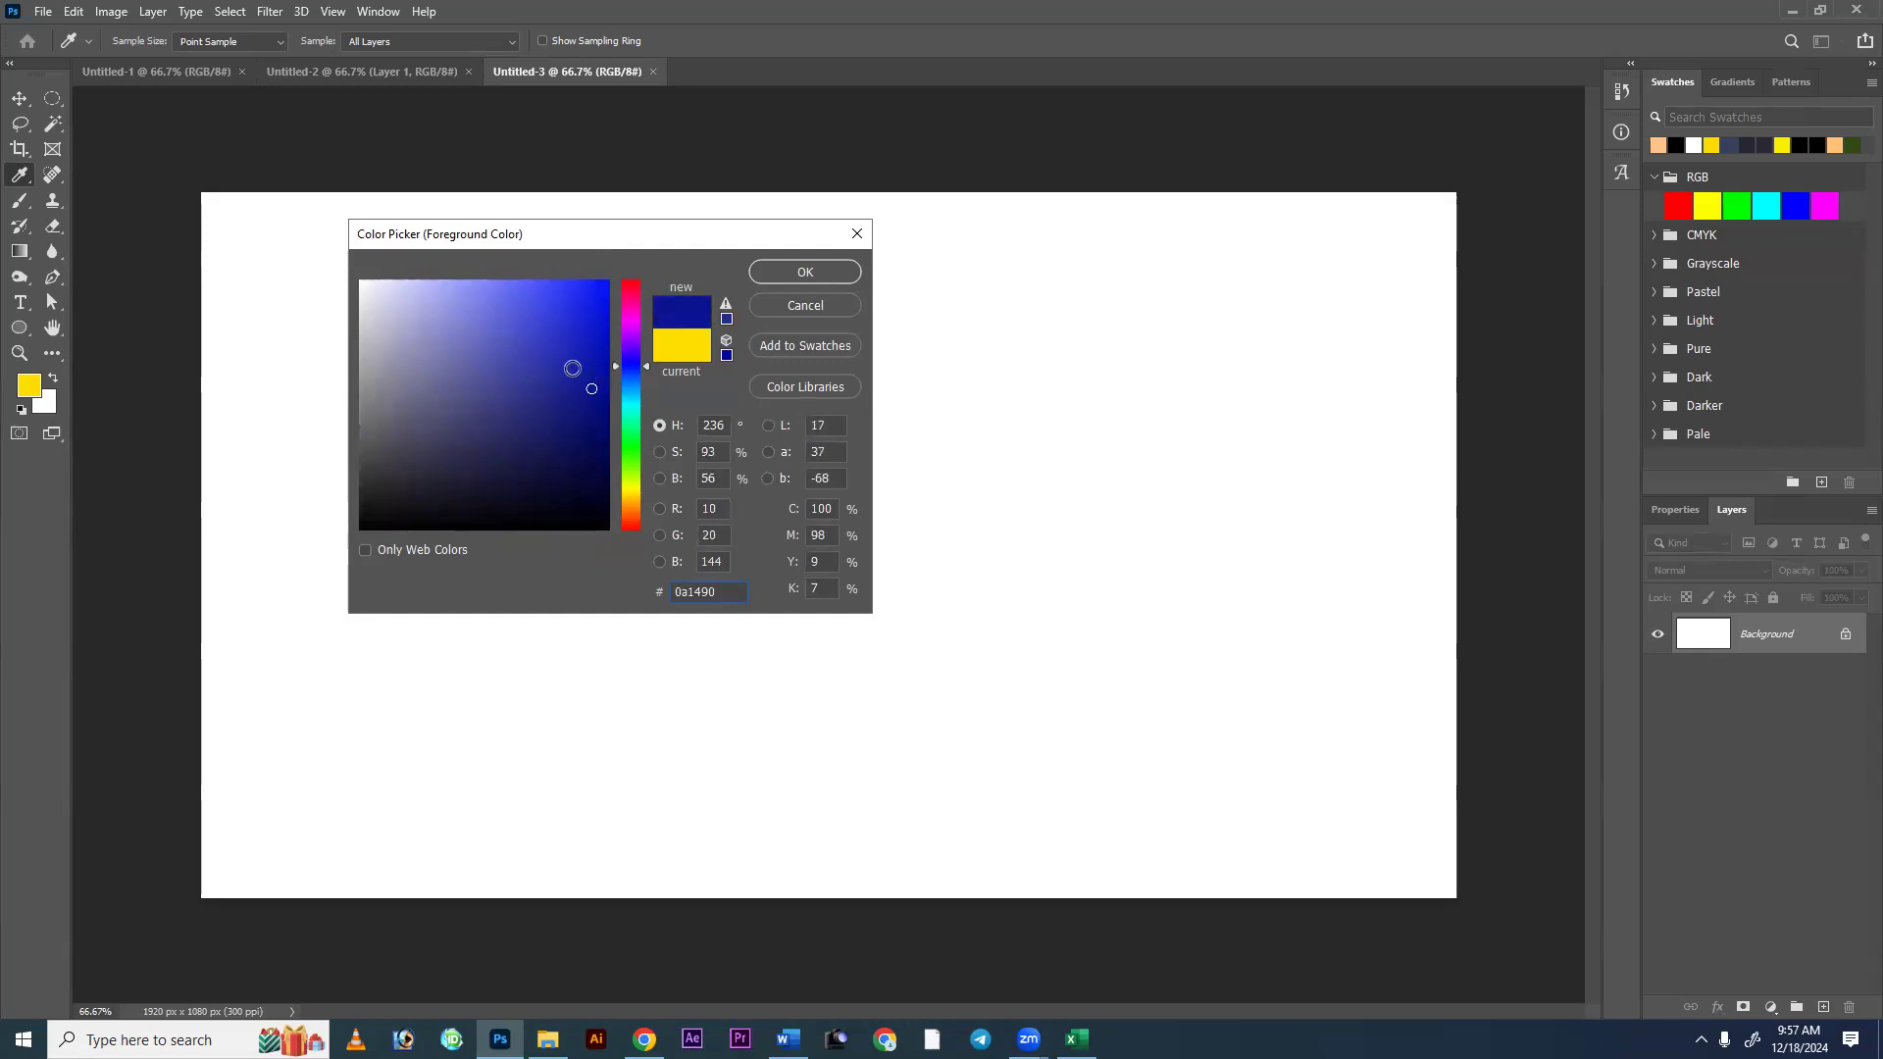
left_click_drag(734, 592, 674, 591)
left_click(599, 407)
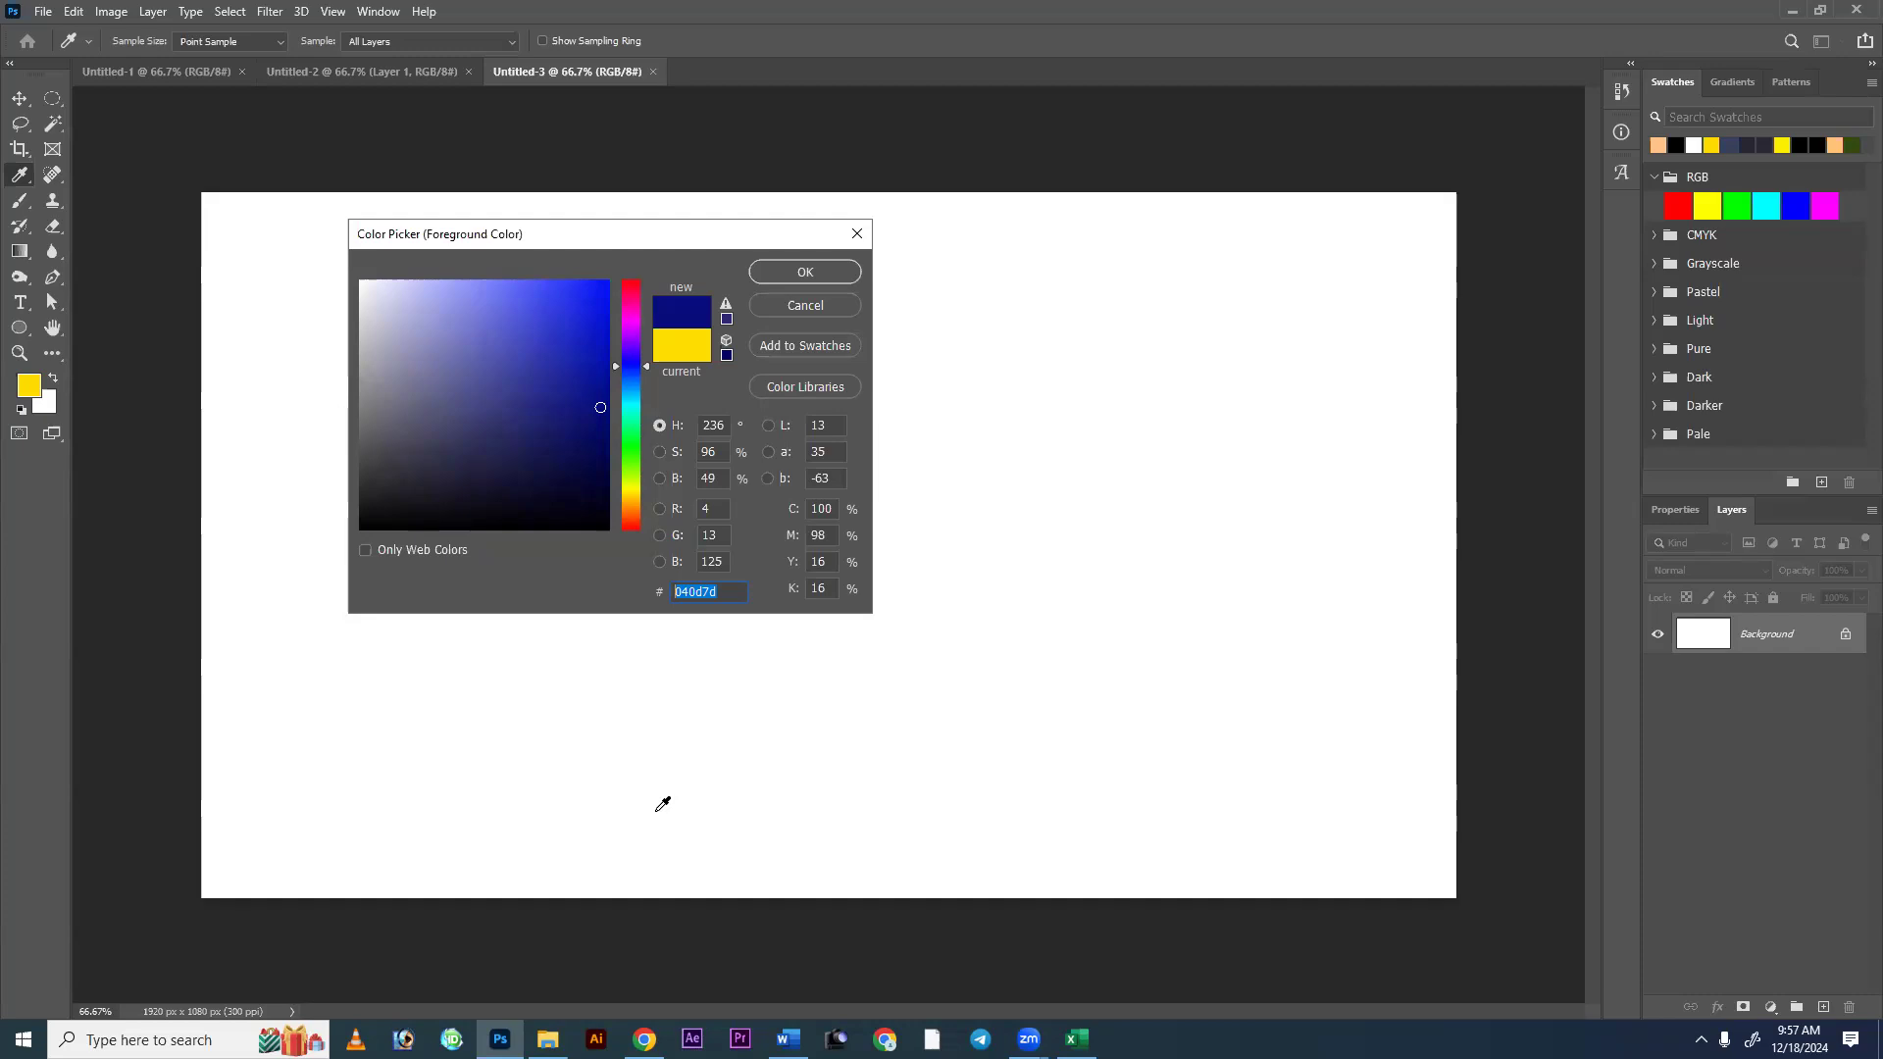
mouse_move(601, 383)
left_mouse_down()
mouse_move(577, 357)
mouse_move(595, 376)
left_mouse_up()
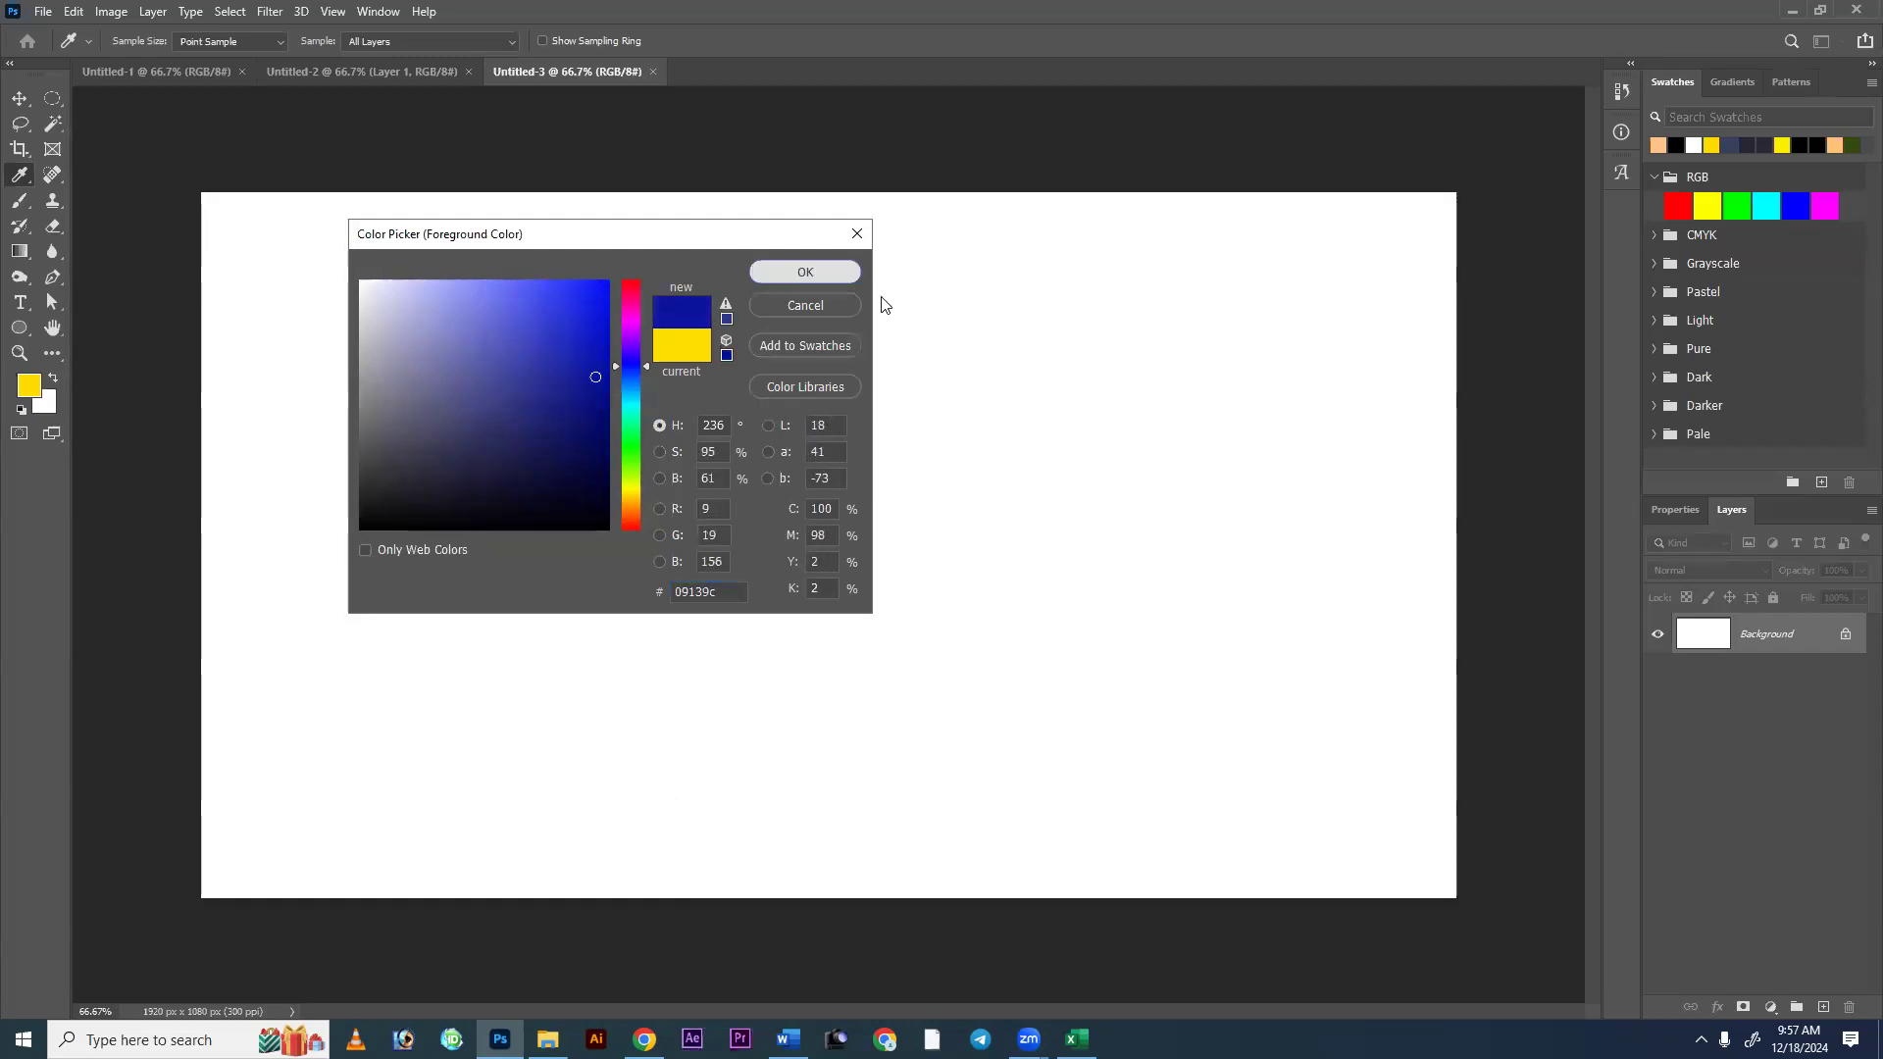
key("Return")
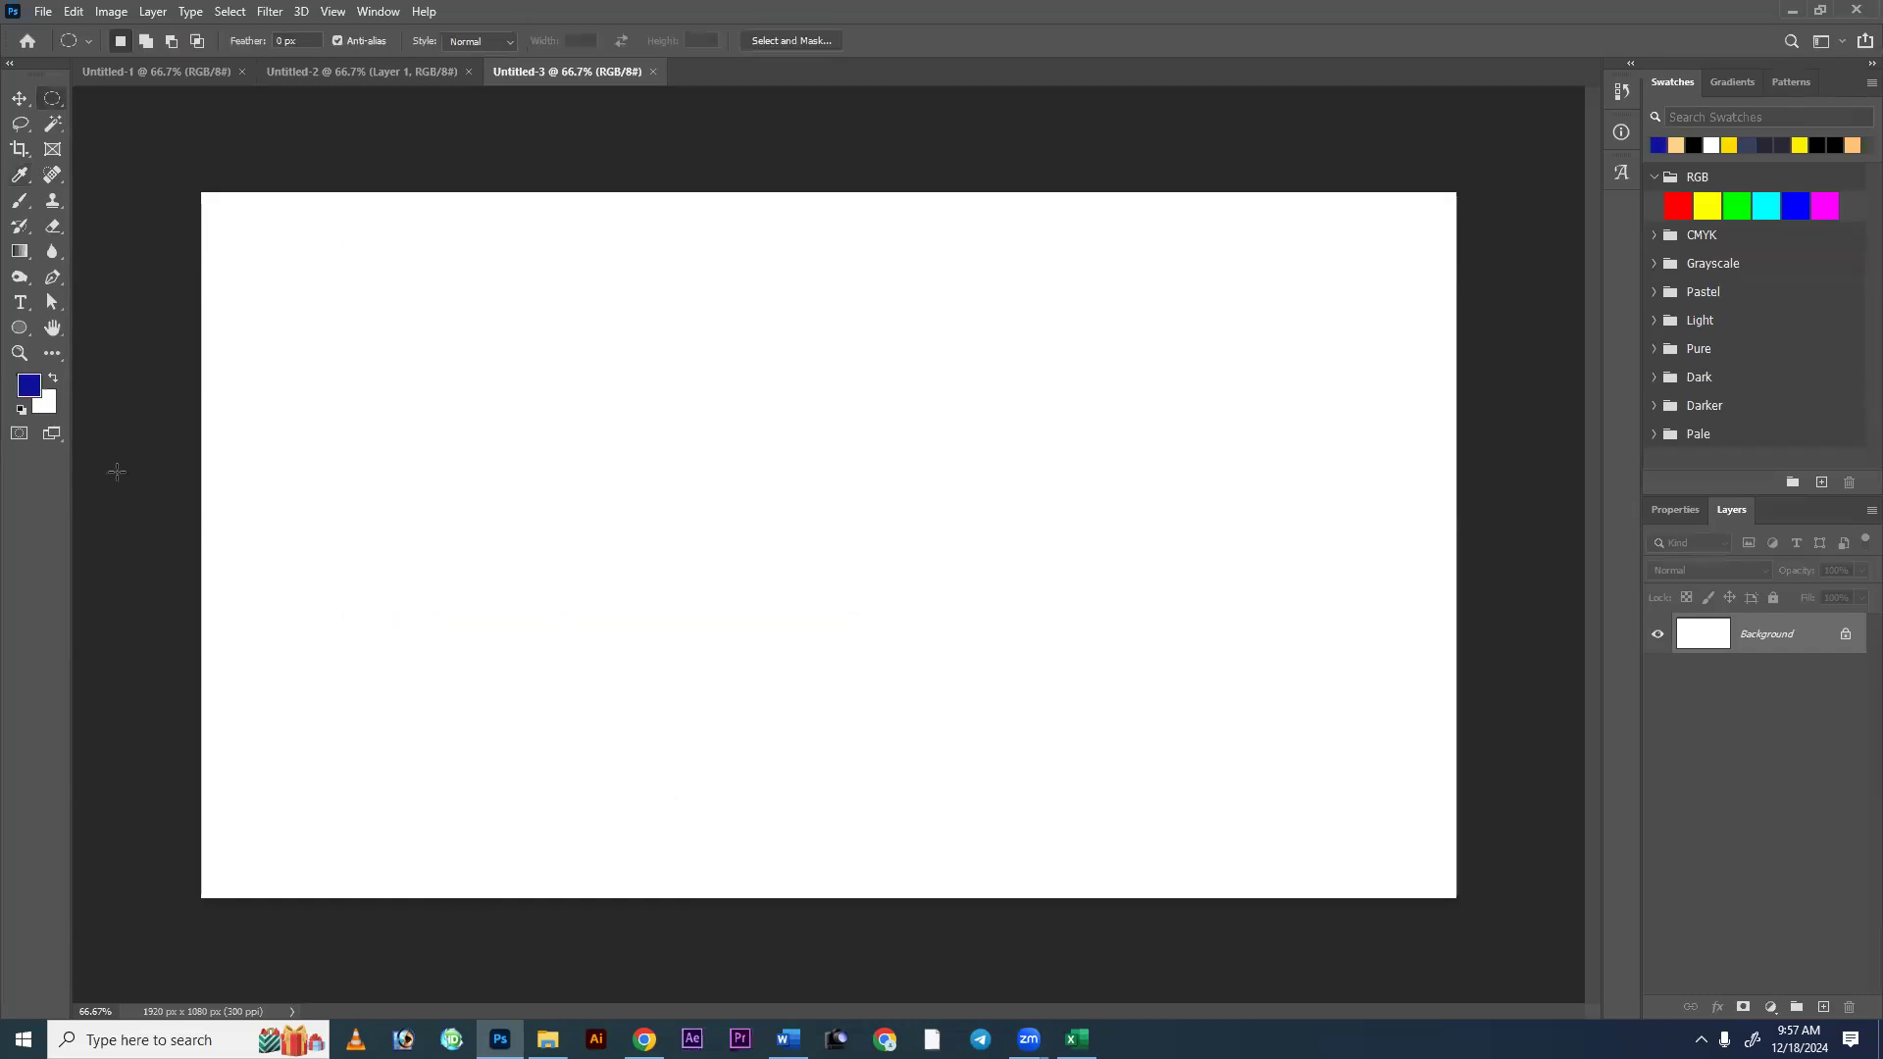
Set the background color to a dark red in the Color Picker.
left_click(47, 404)
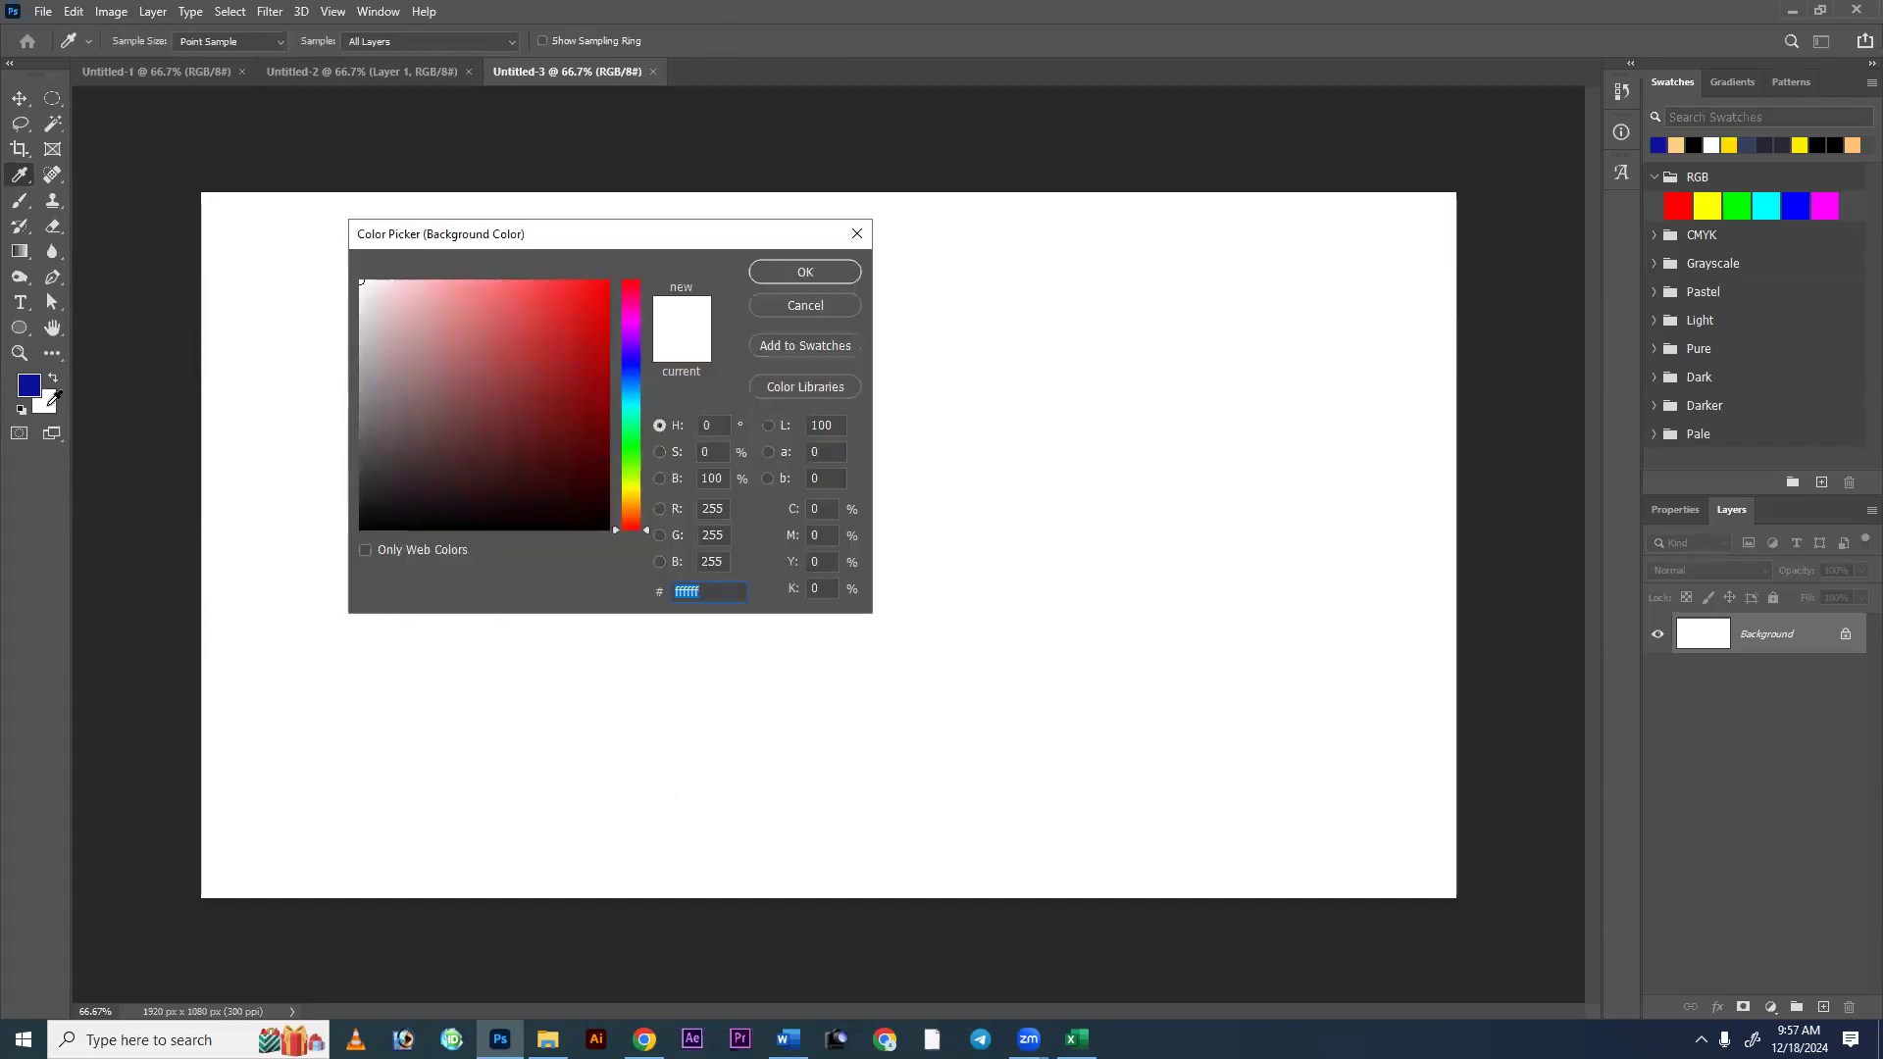
left_click(791, 305)
left_click(44, 402)
left_click(589, 382)
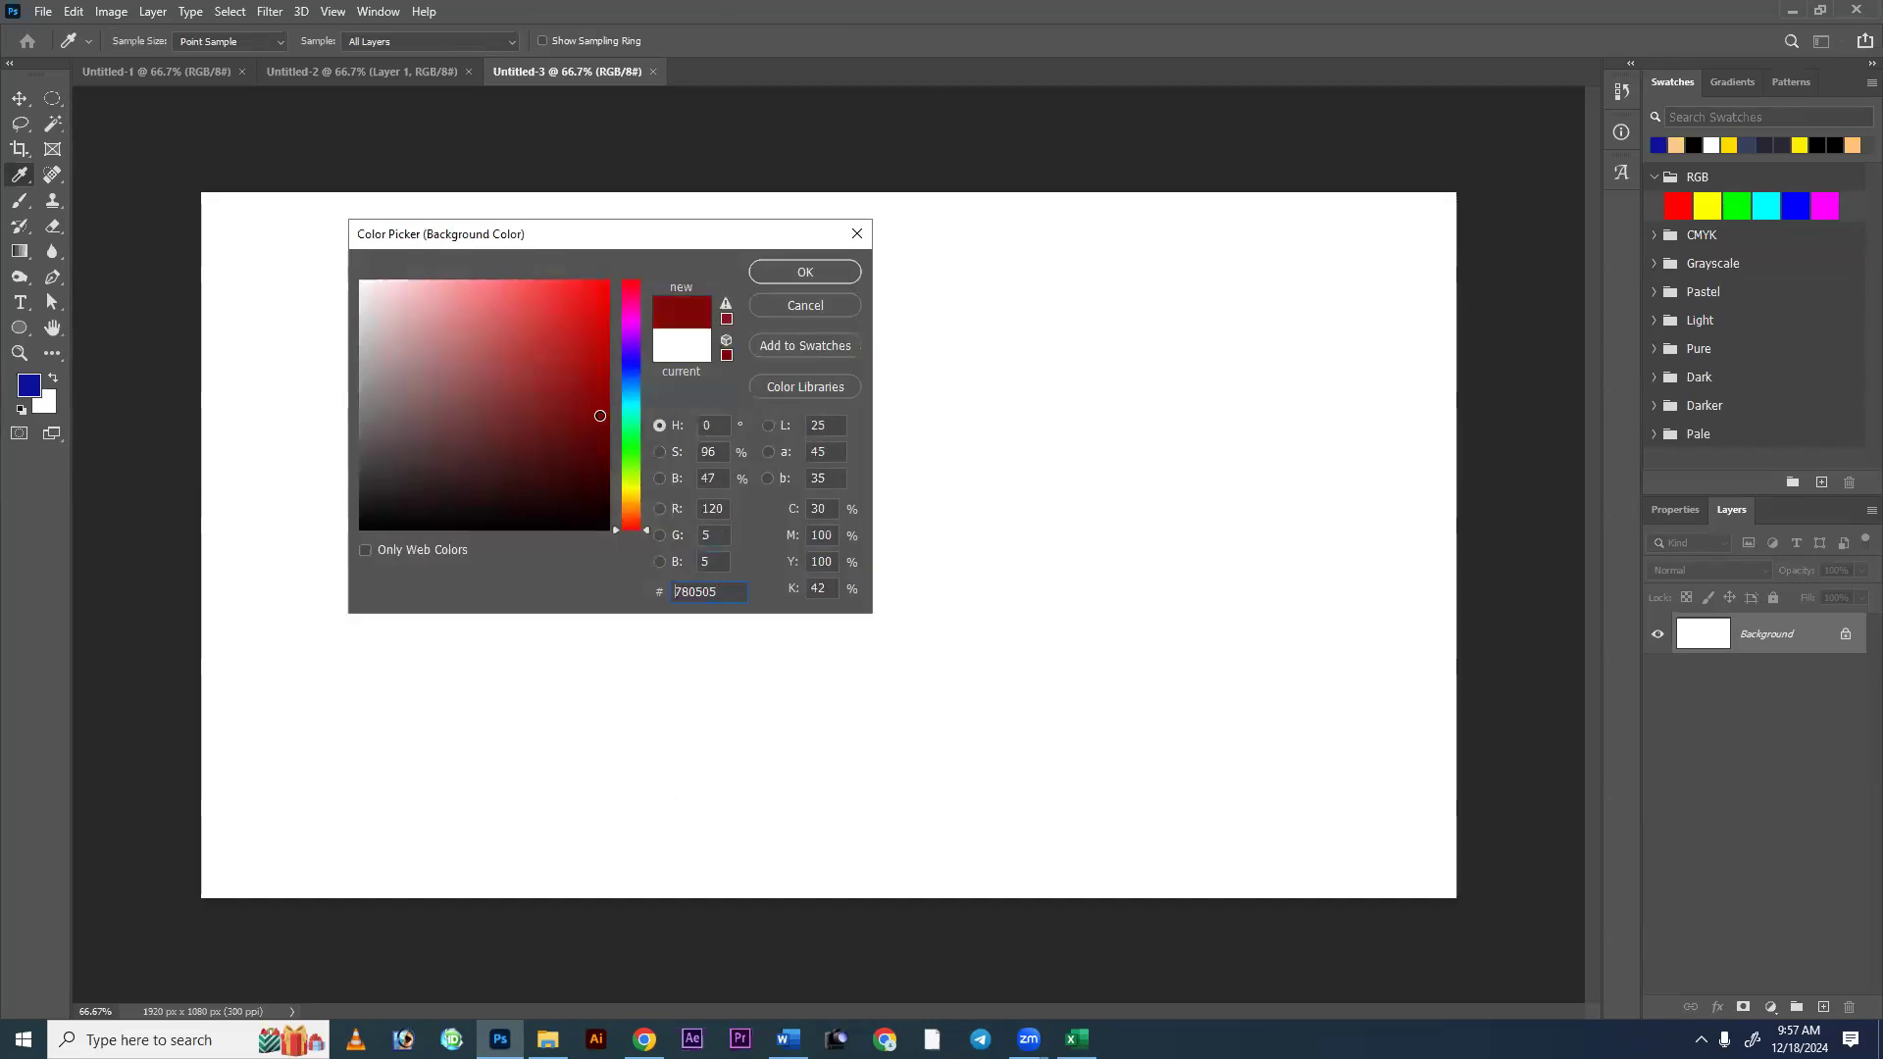
left_click(599, 369)
left_click(827, 271)
Draw a rectangular selection near the canvas's upper-left corner with the Rectangular Marquee tool and deselect it.
right_click(52, 99)
left_click(118, 97)
left_click_drag(266, 224, 467, 394)
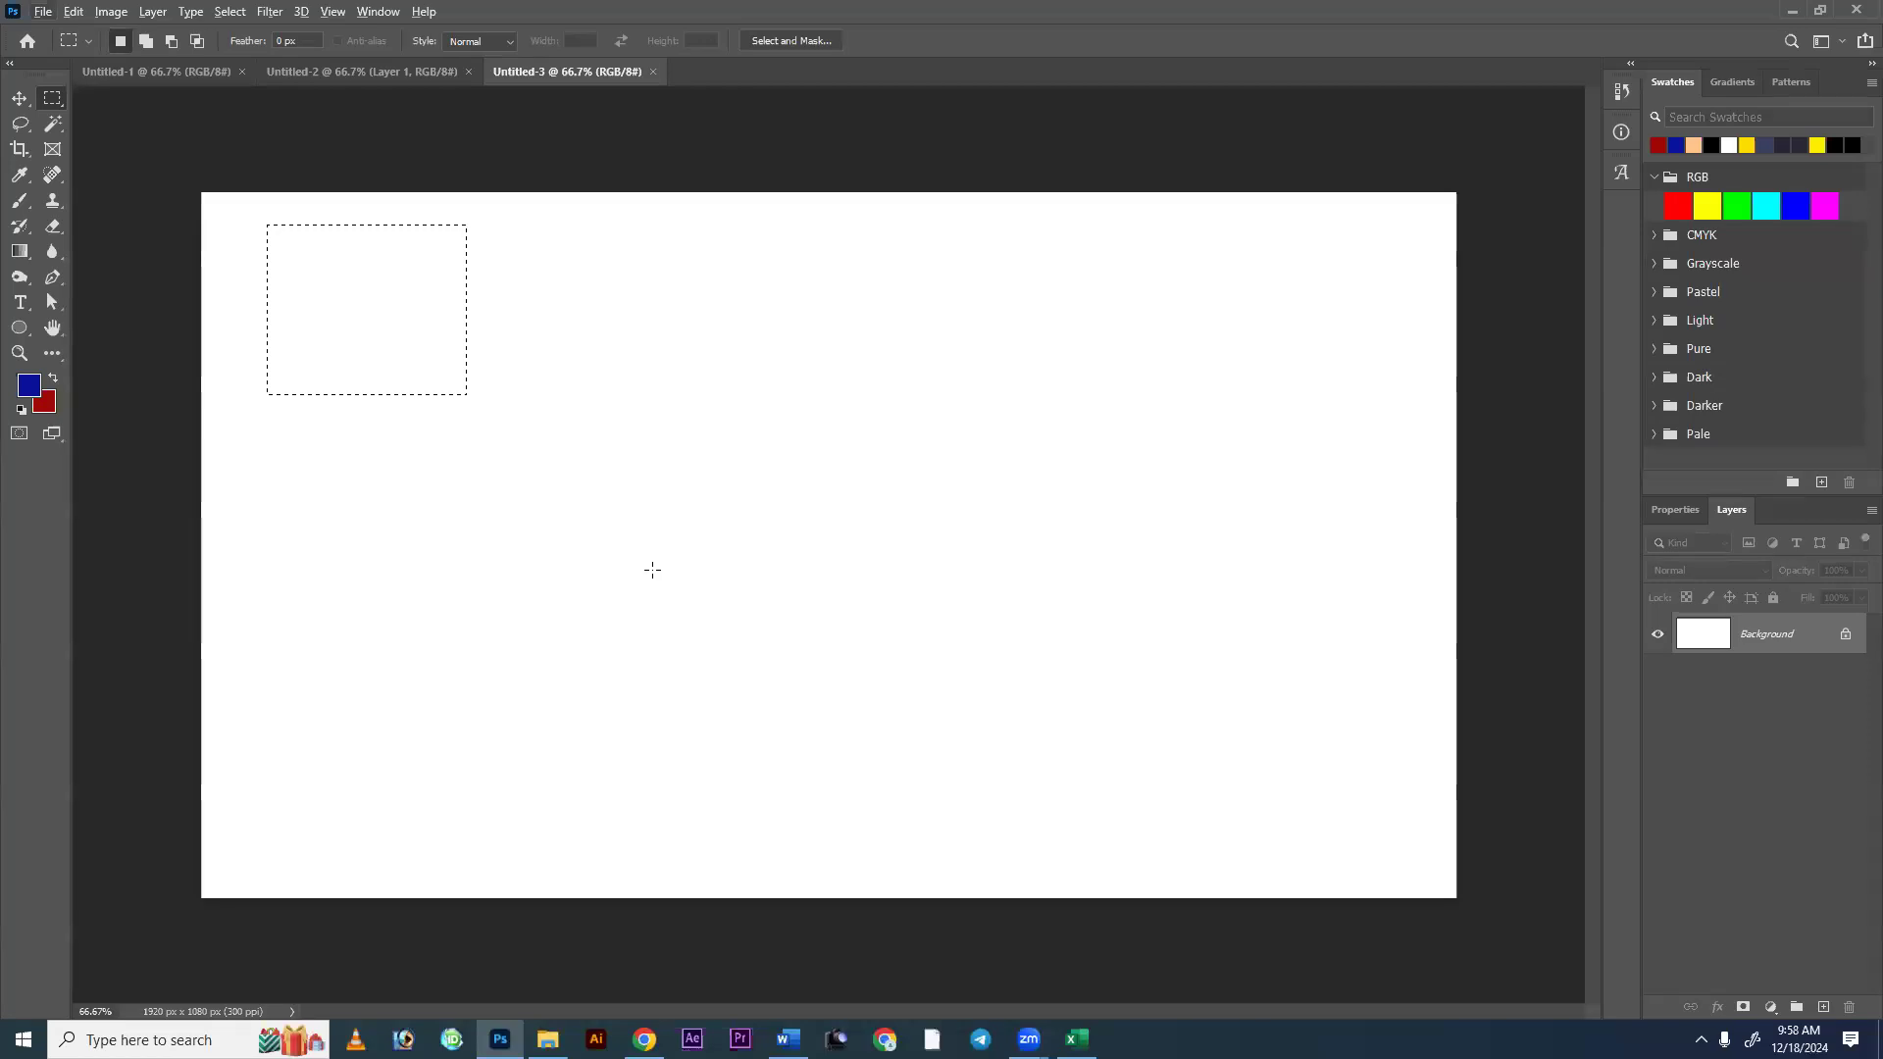
left_click(691, 784)
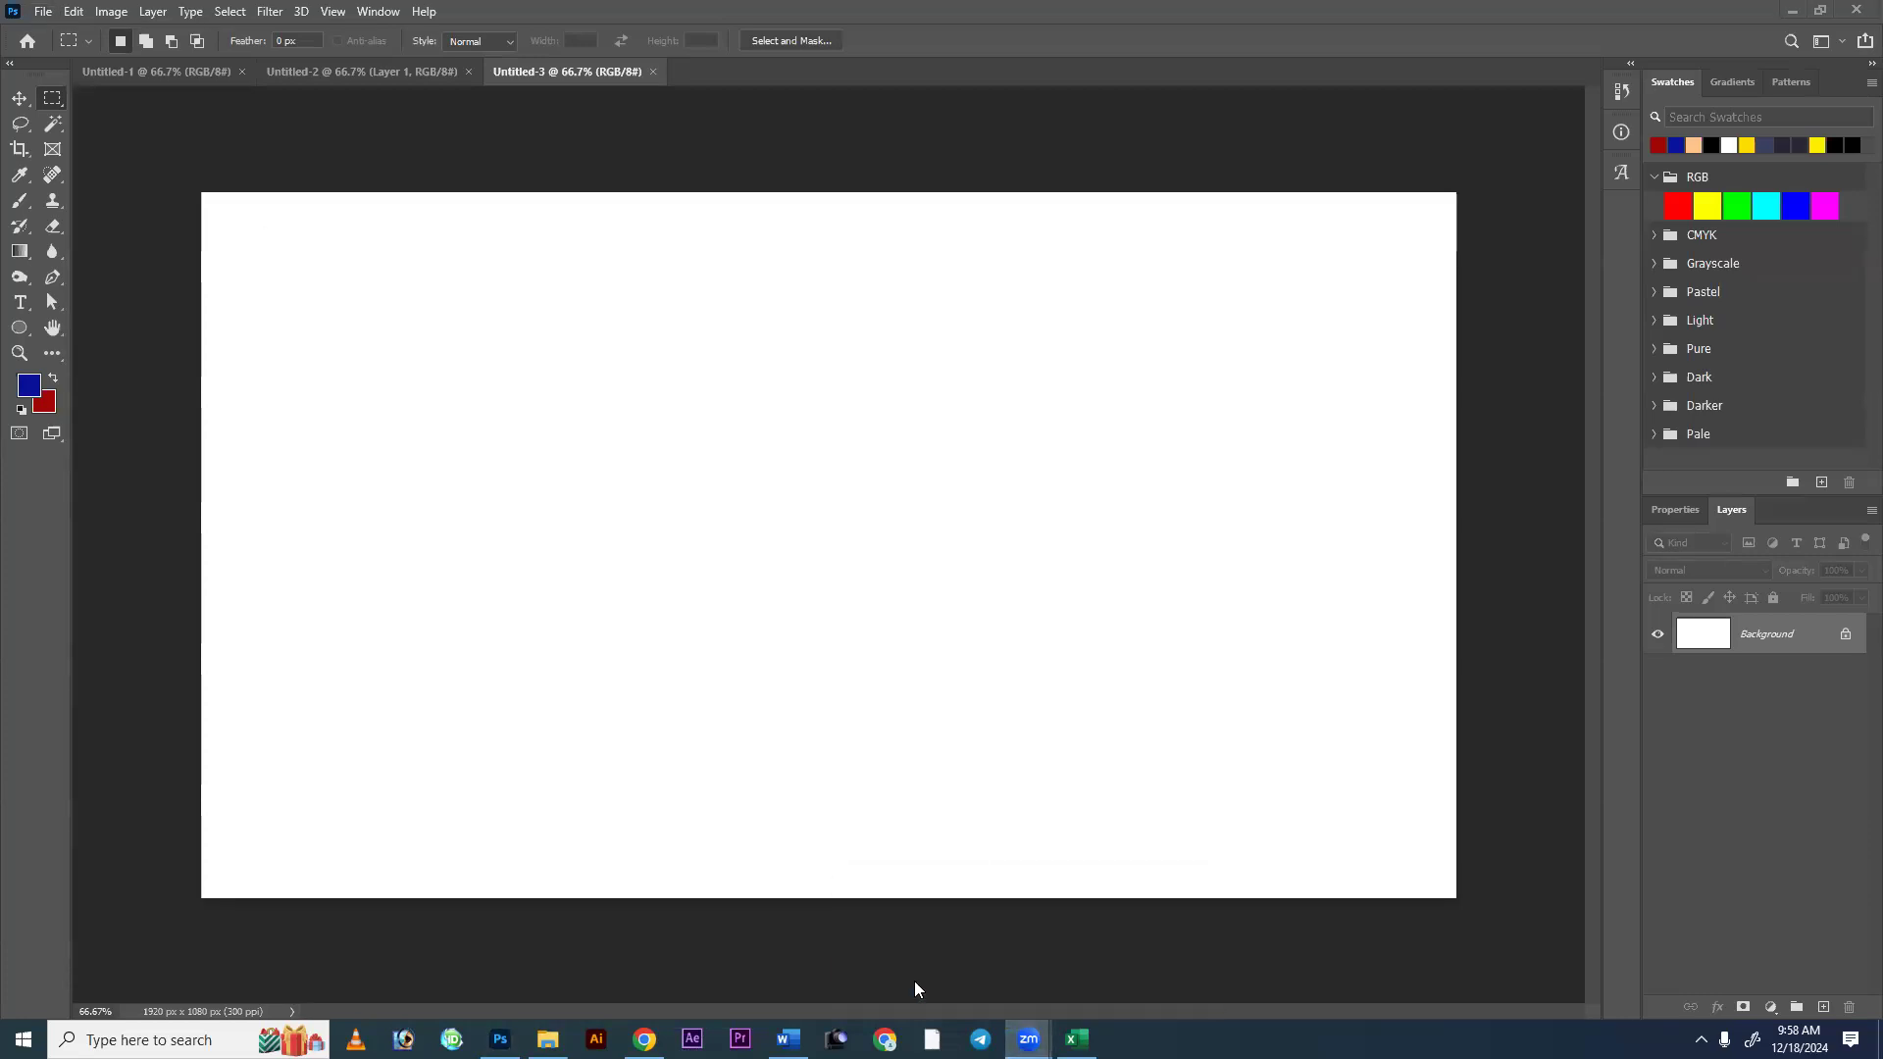
mouse_move(1028, 1040)
left_click(1091, 987)
left_click(713, 357)
Fill the upper-left rectangular selection on the Background layer with the blue foreground color and deselect it.
key("v")
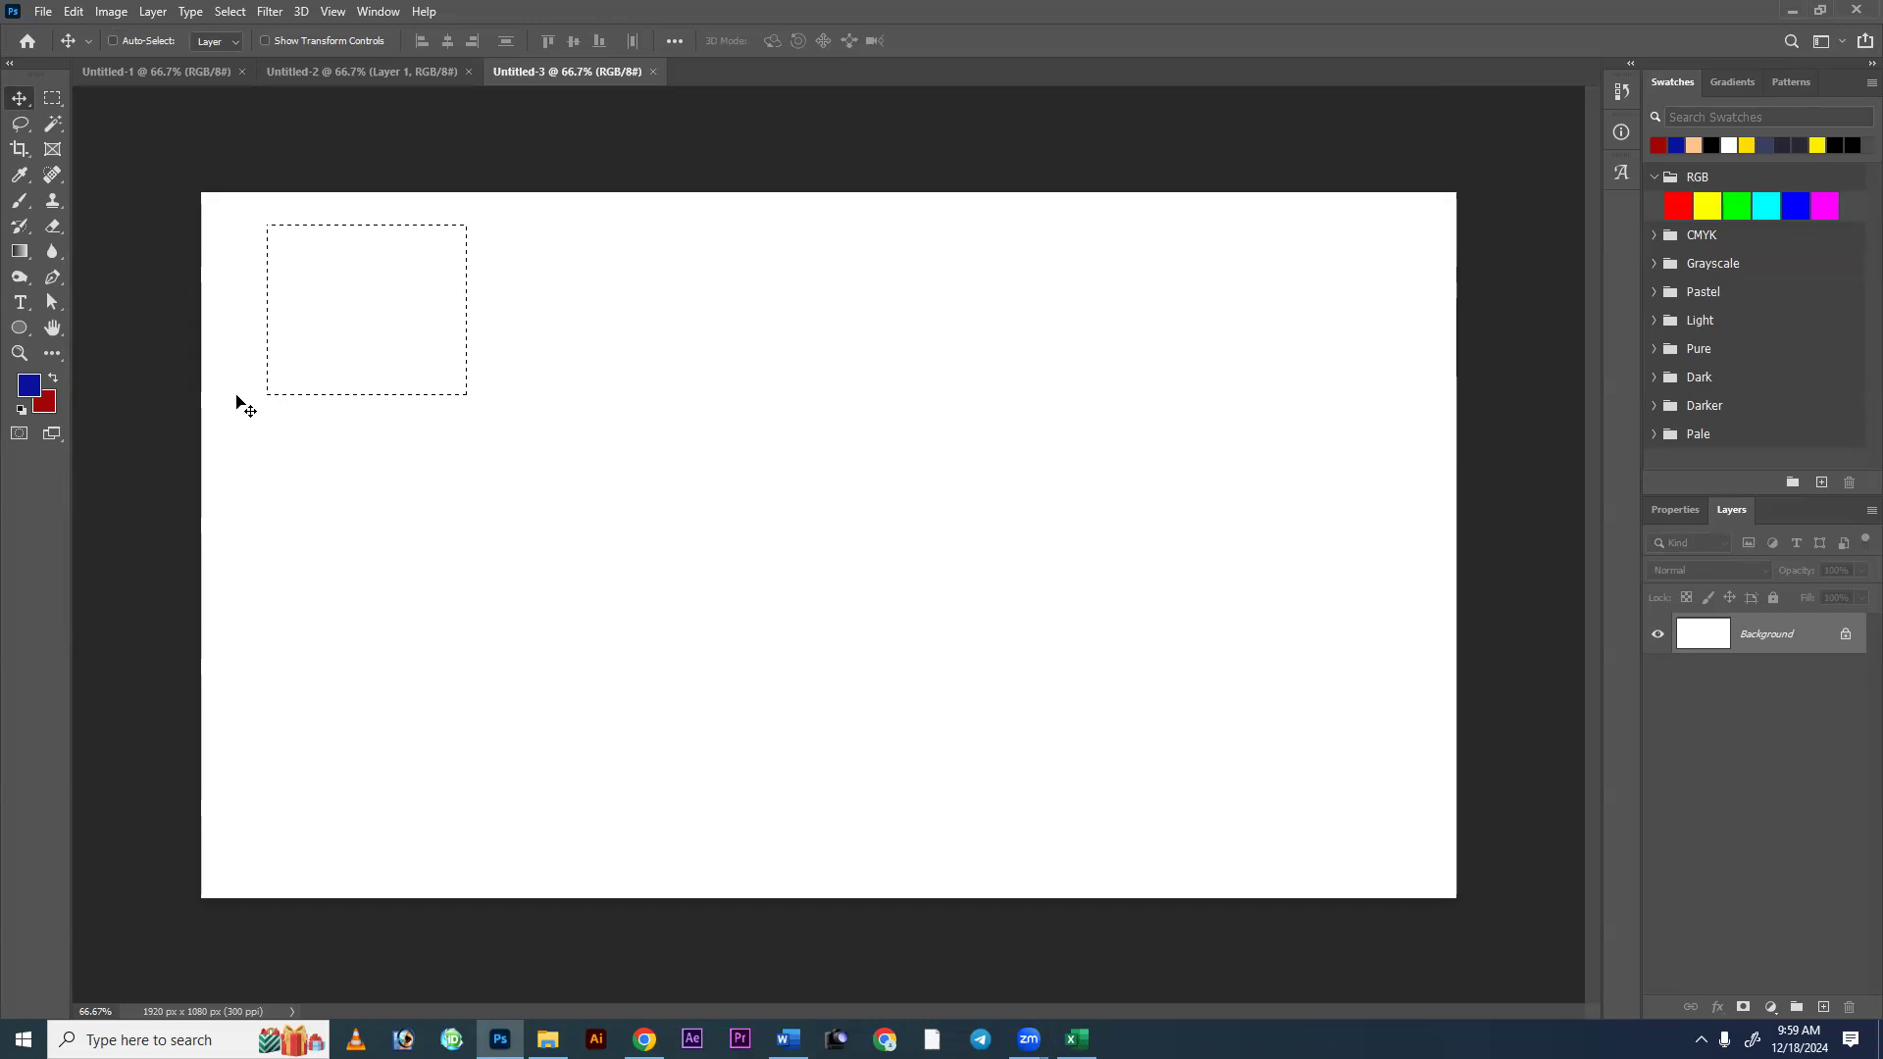
key("alt+BackSpace")
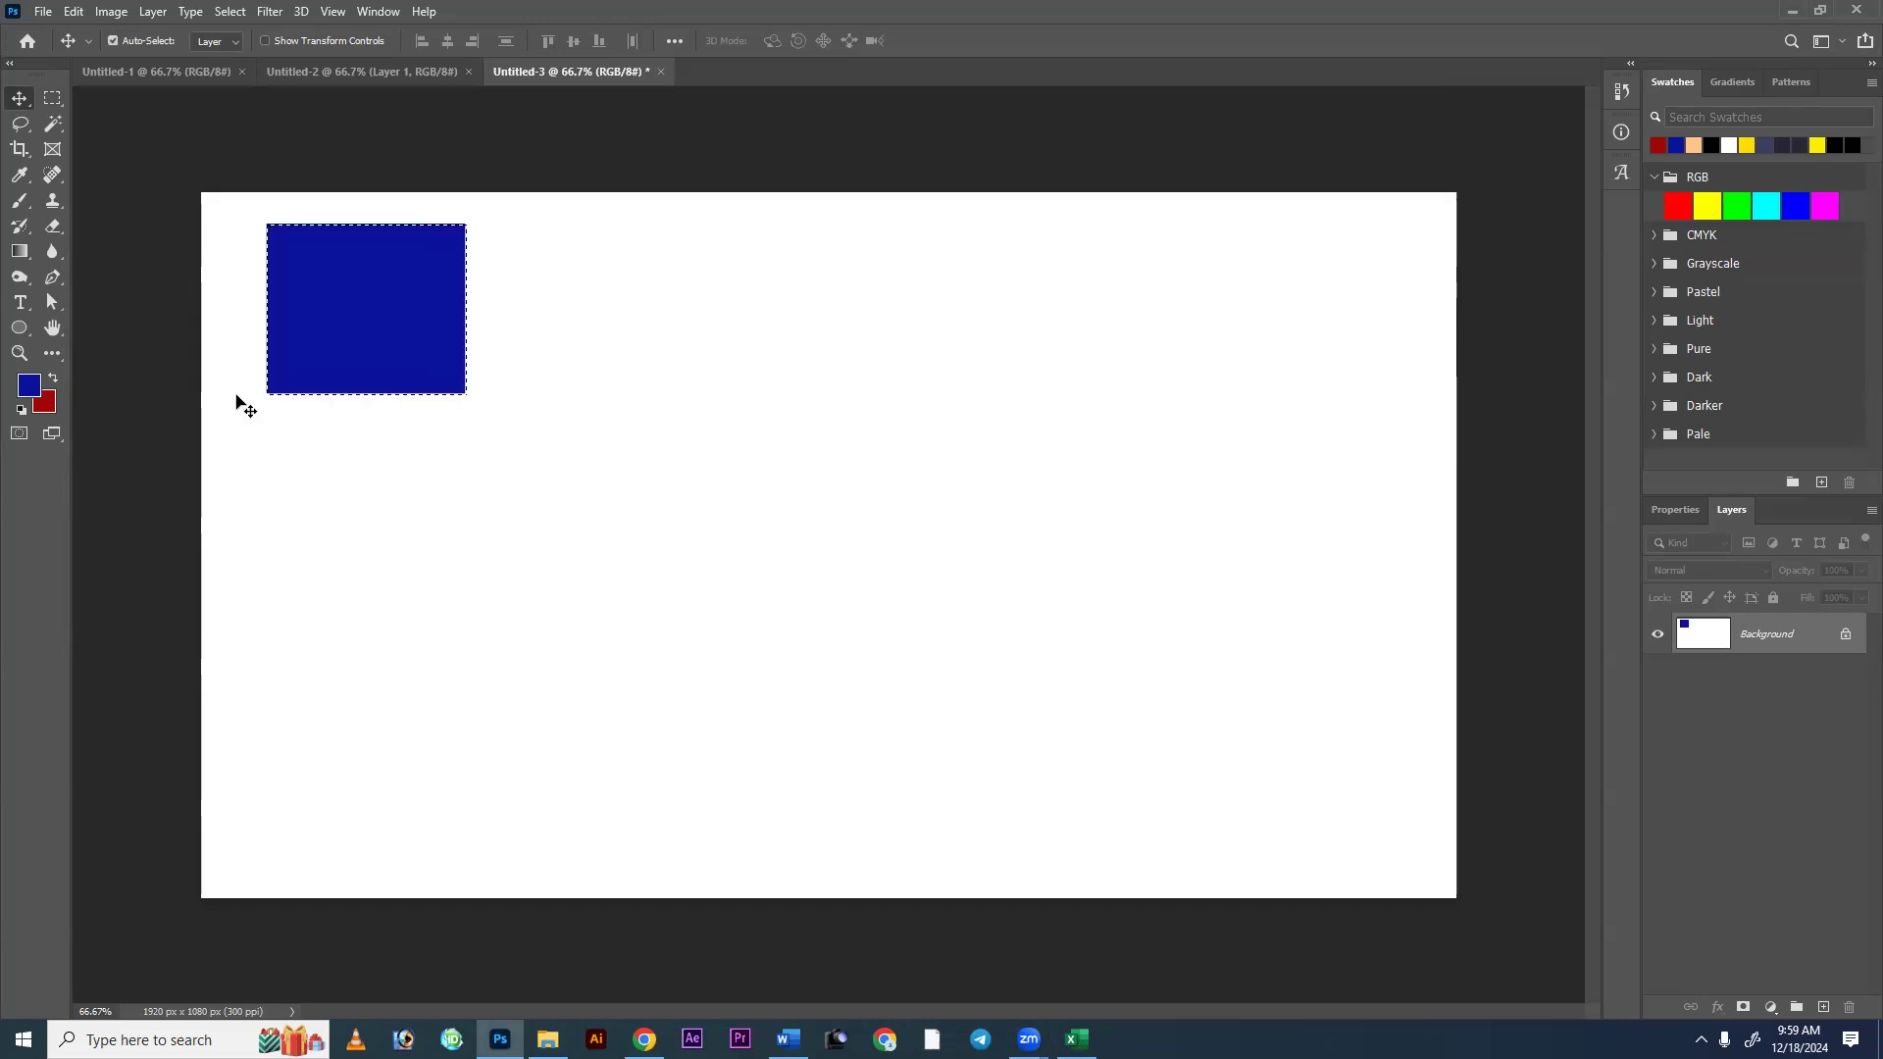
key("ctrl")
Draw a second rectangular selection beside the blue rectangle, fill it with the red background color and deselect it.
key("m")
left_click_drag(509, 210, 735, 399)
left_click(654, 303)
left_click_drag(654, 298, 646, 303)
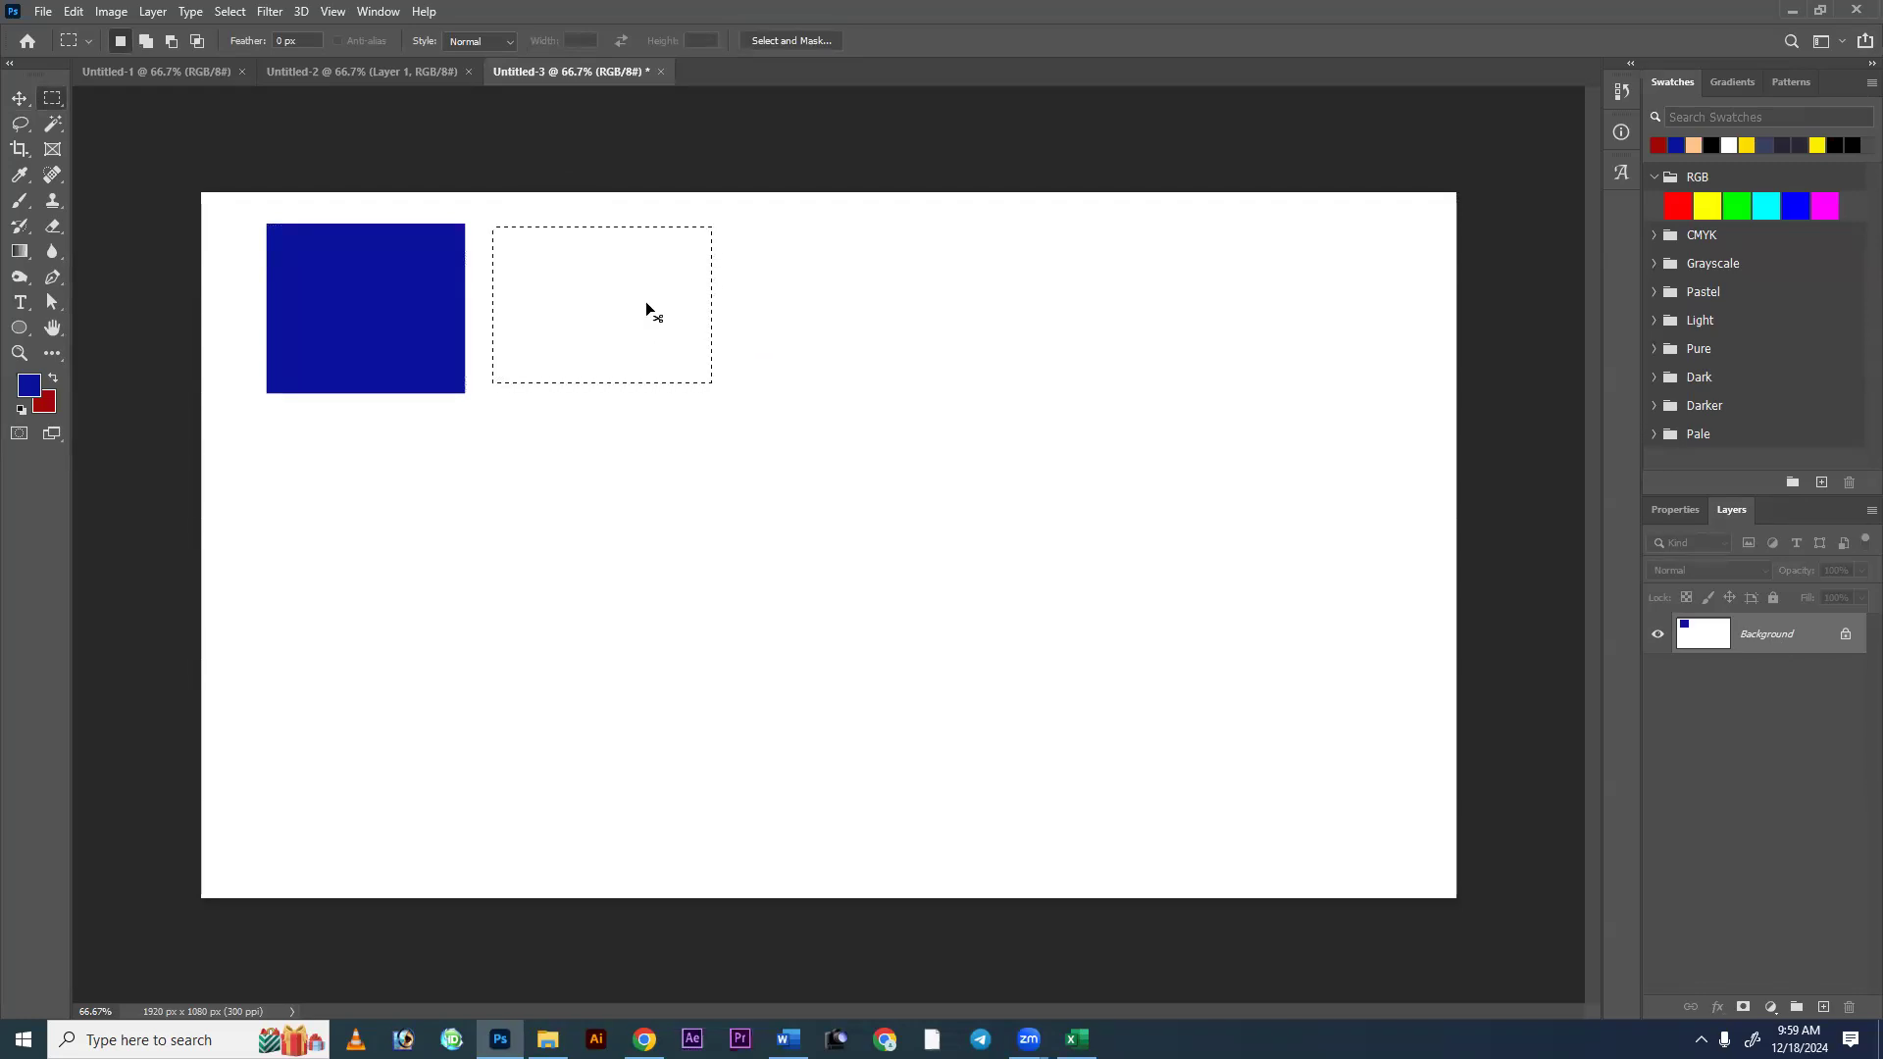
key("ctrl+BackSpace")
key("ctrl+d")
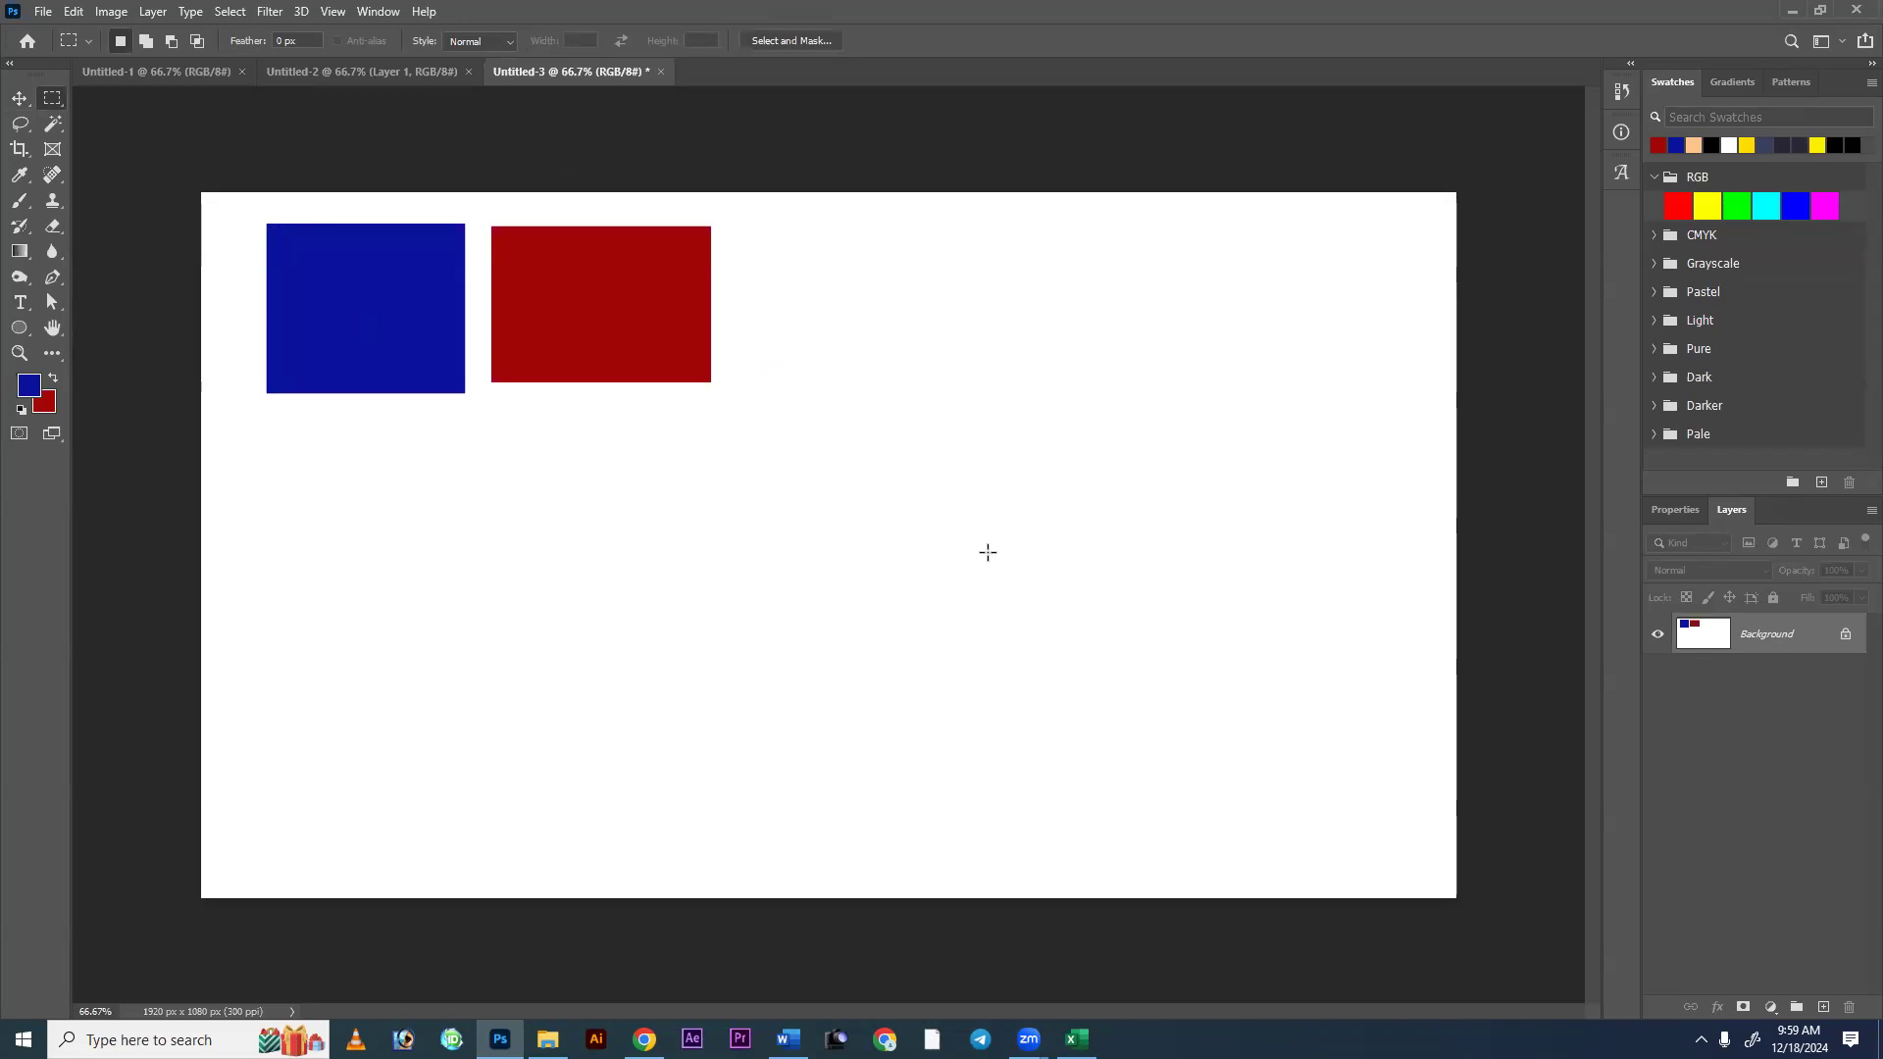
Try to move the blue rectangle on the Background layer with the Move tool.
left_click(20, 98)
left_click_drag(369, 307, 415, 412)
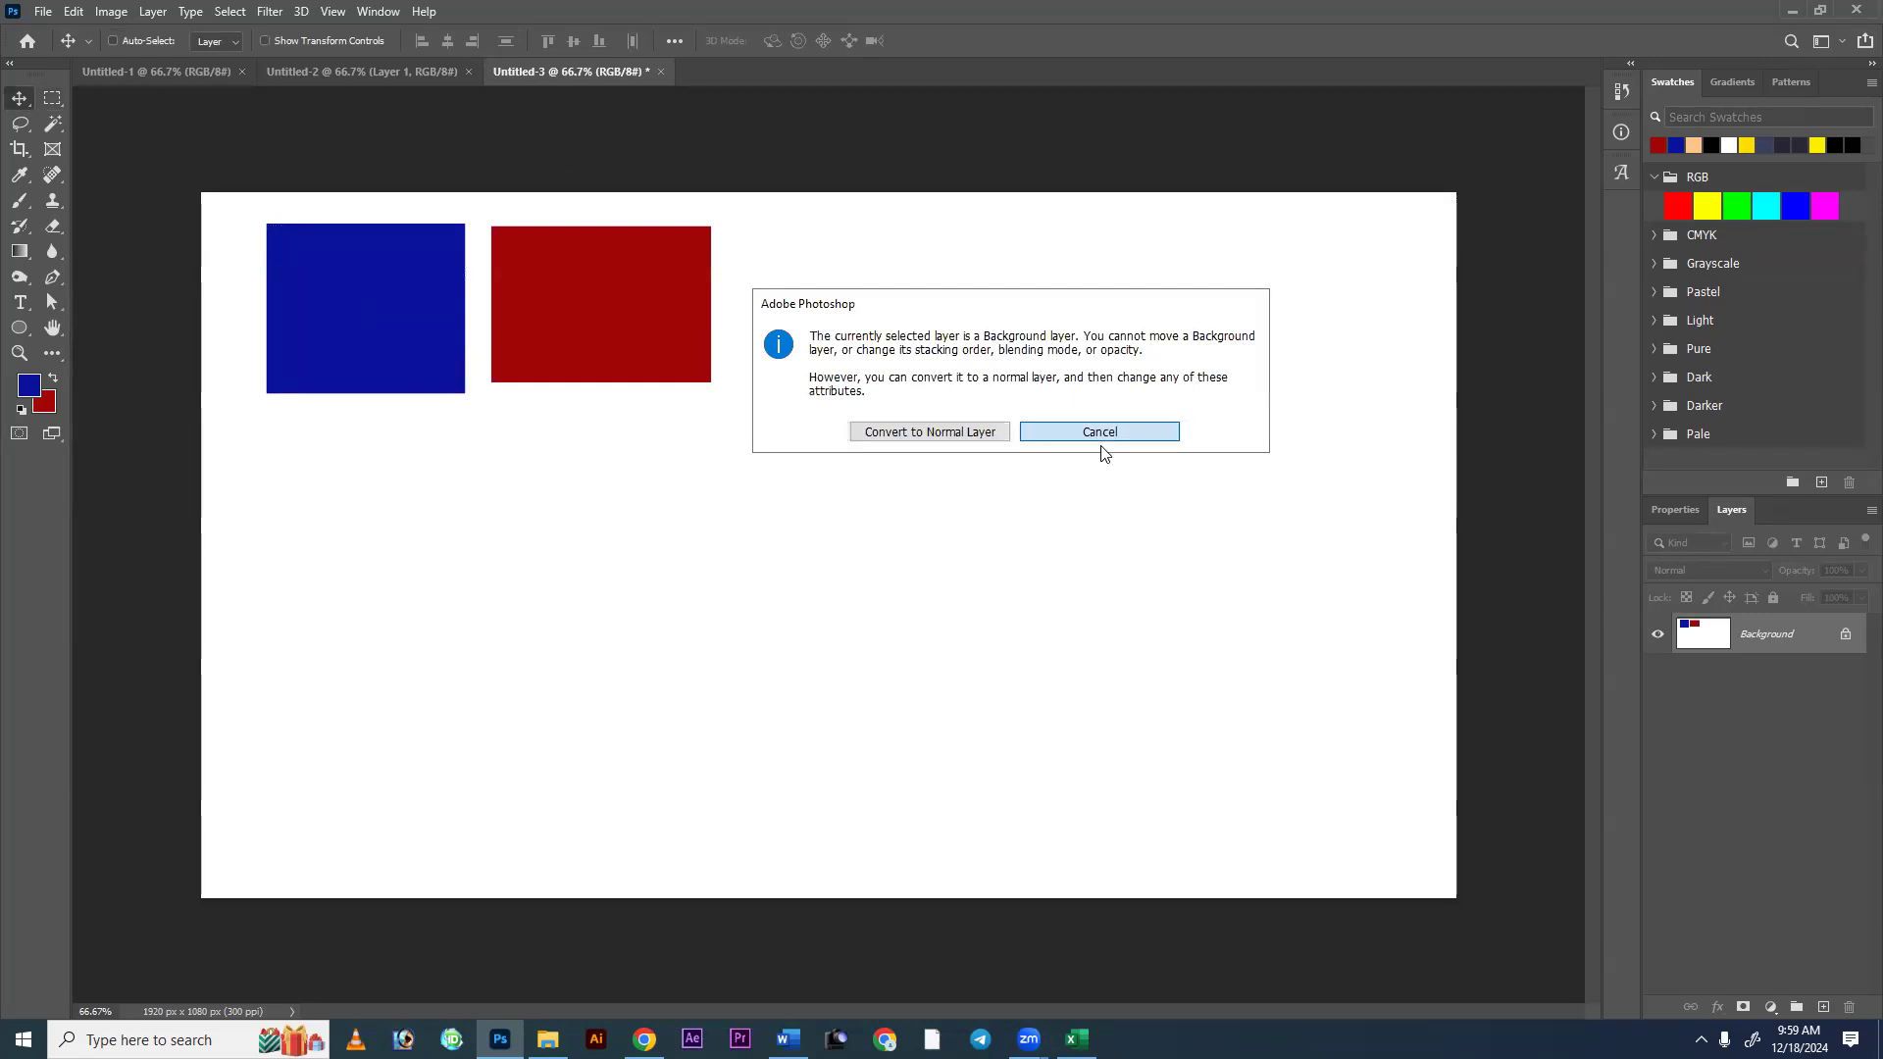
key("Escape")
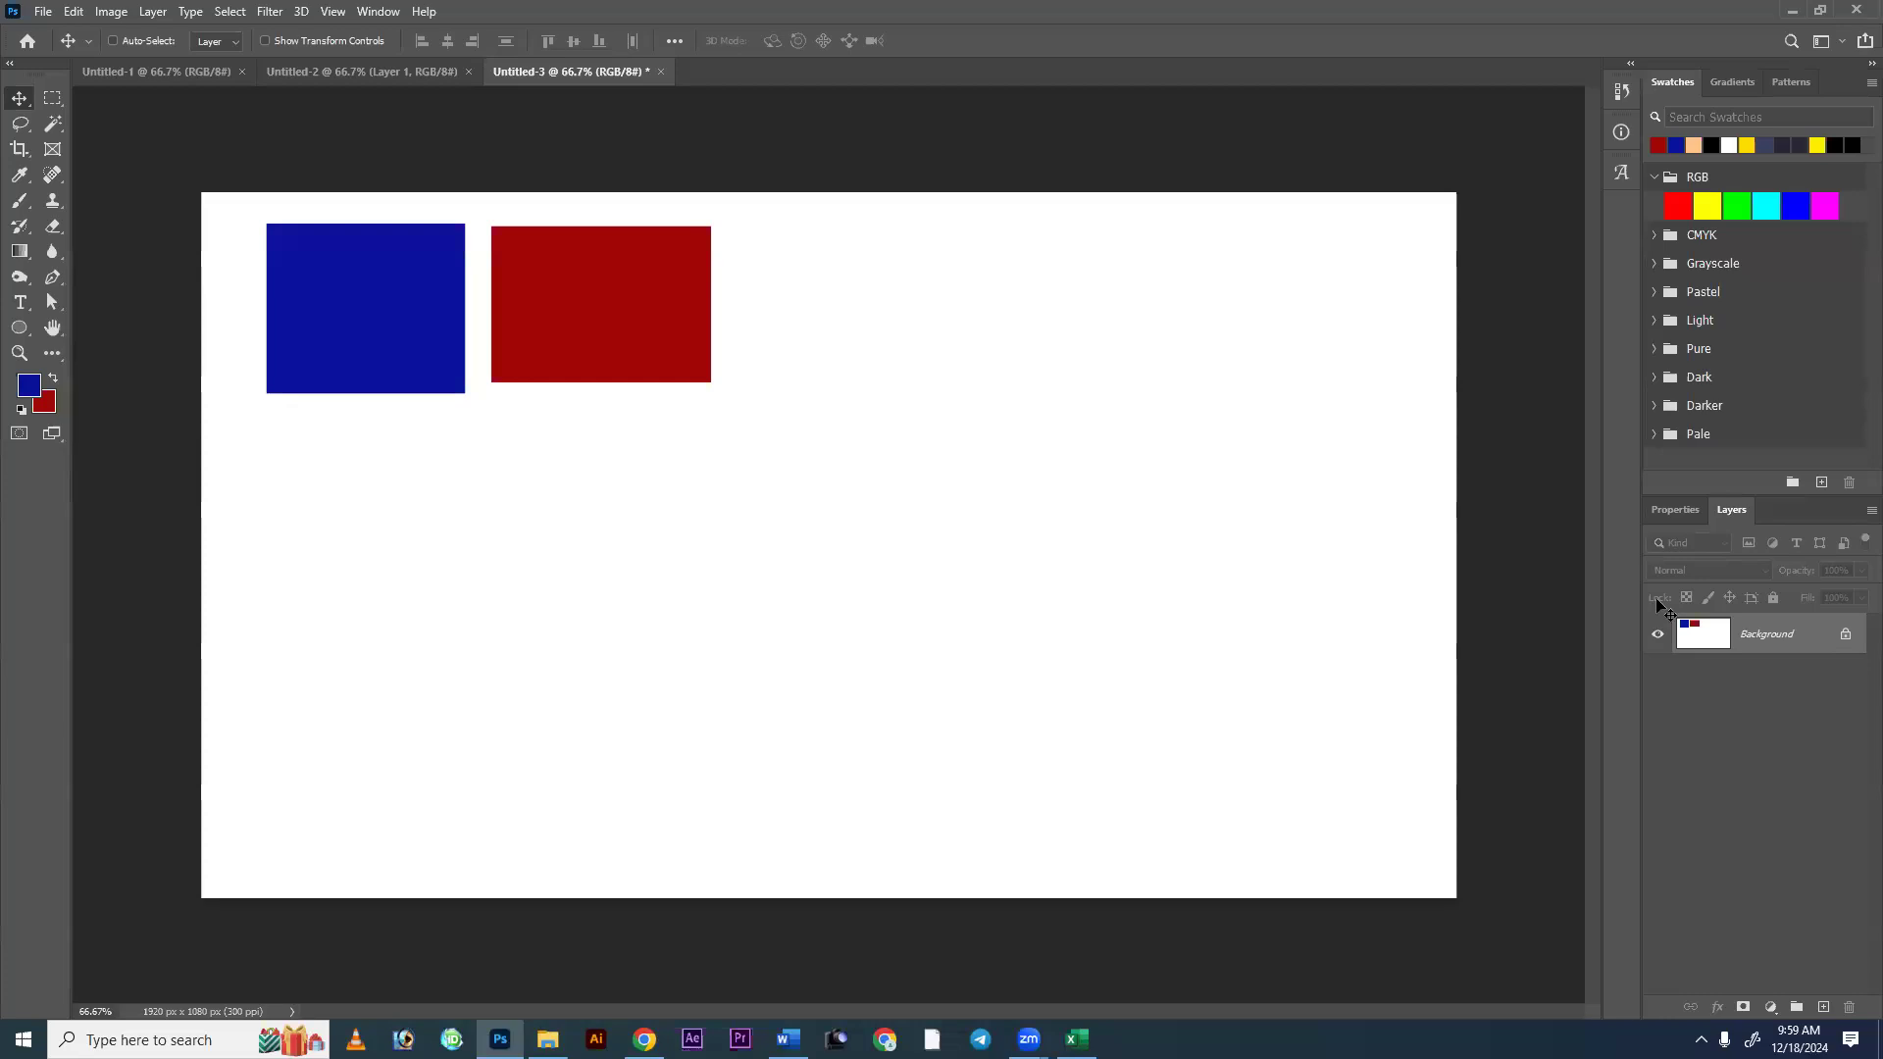
Select the whole canvas, and undo that selection together with the red and blue rectangle fills.
key("ctrl+a")
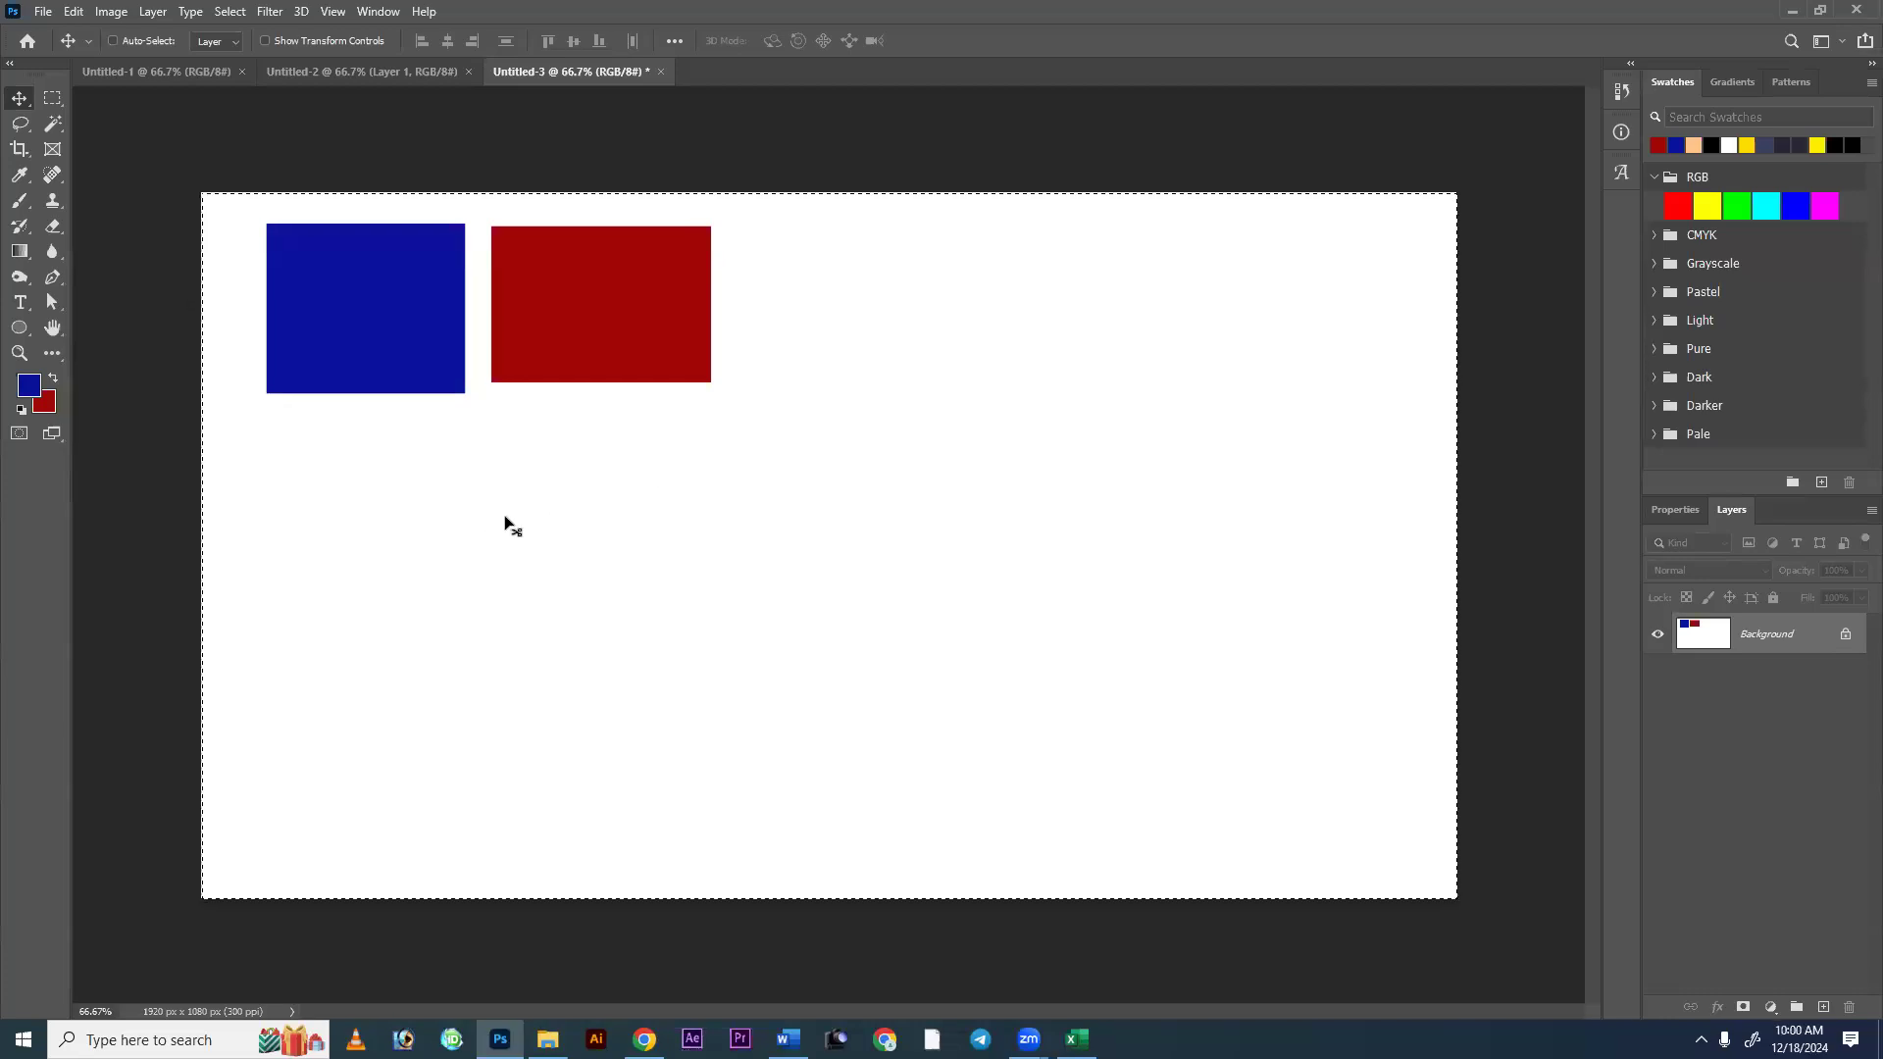
key("ctrl+z")
key("ctrl+z")
key("ctrl+z")
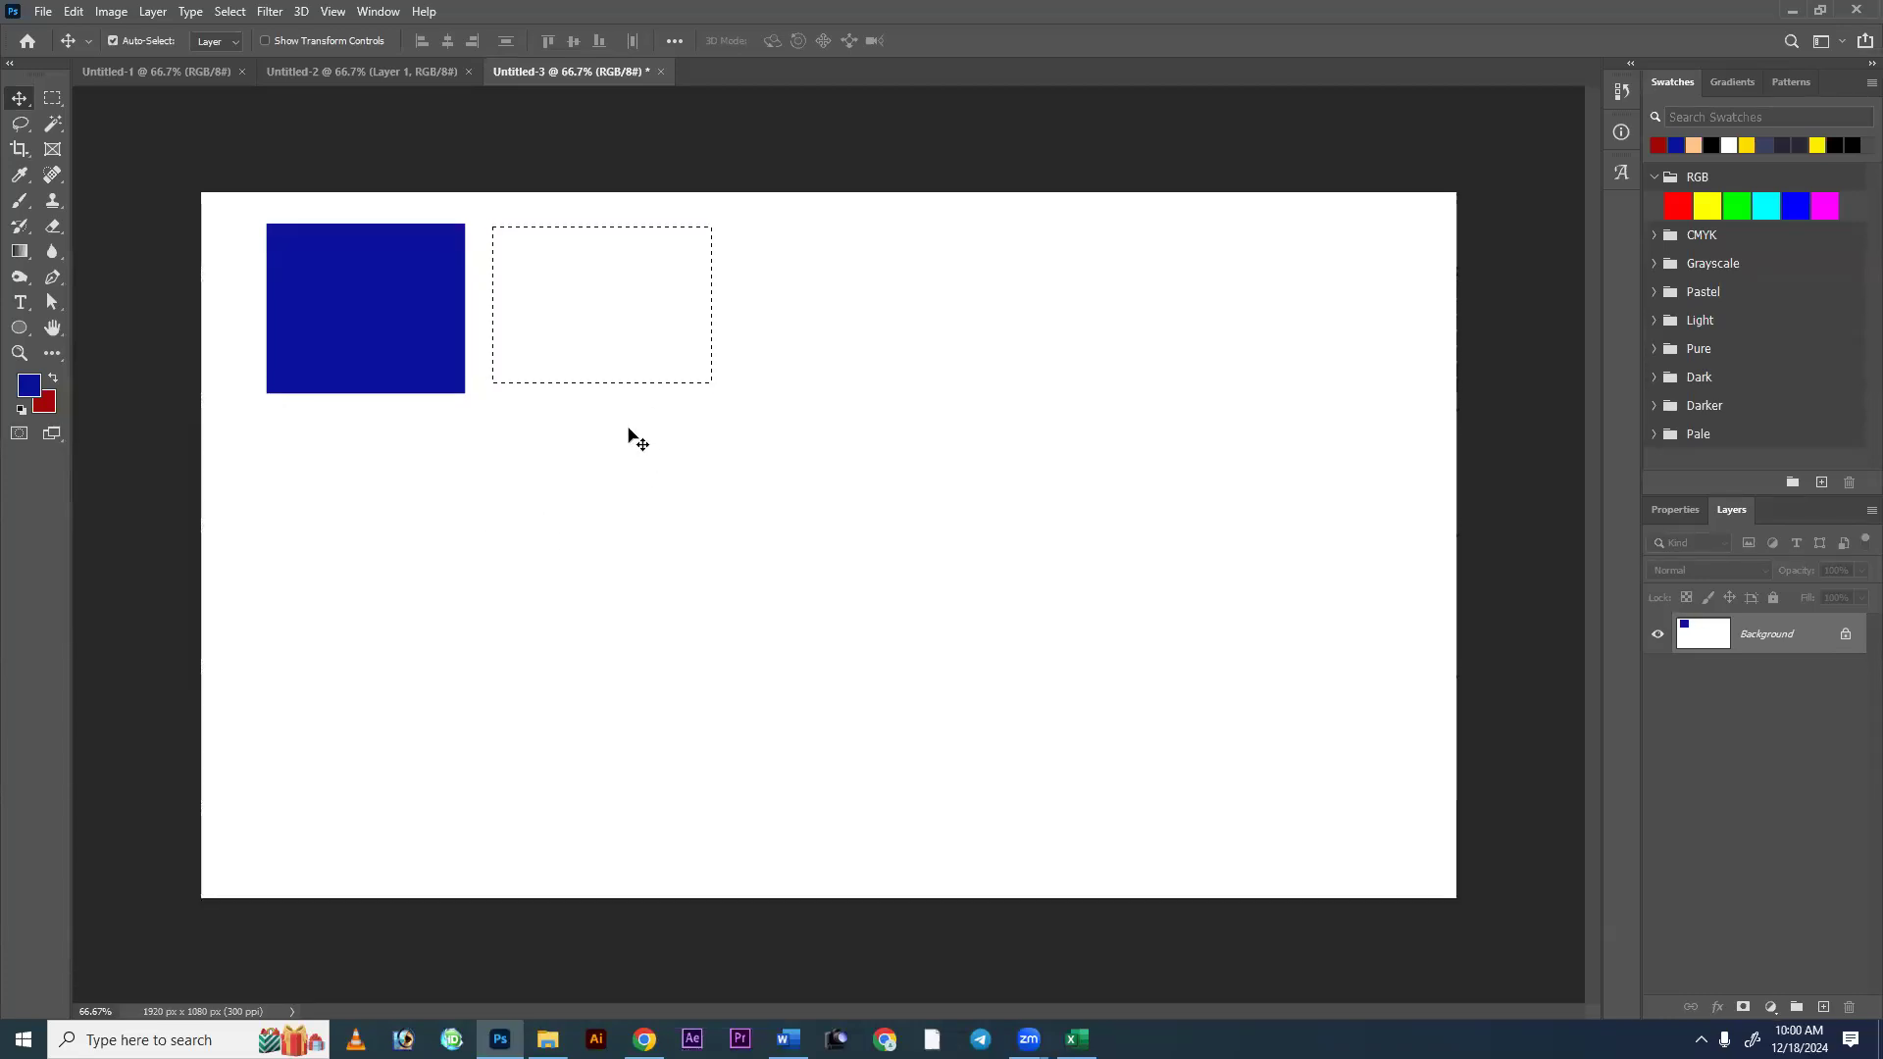
key("ctrl+z")
key("ctrl+z")
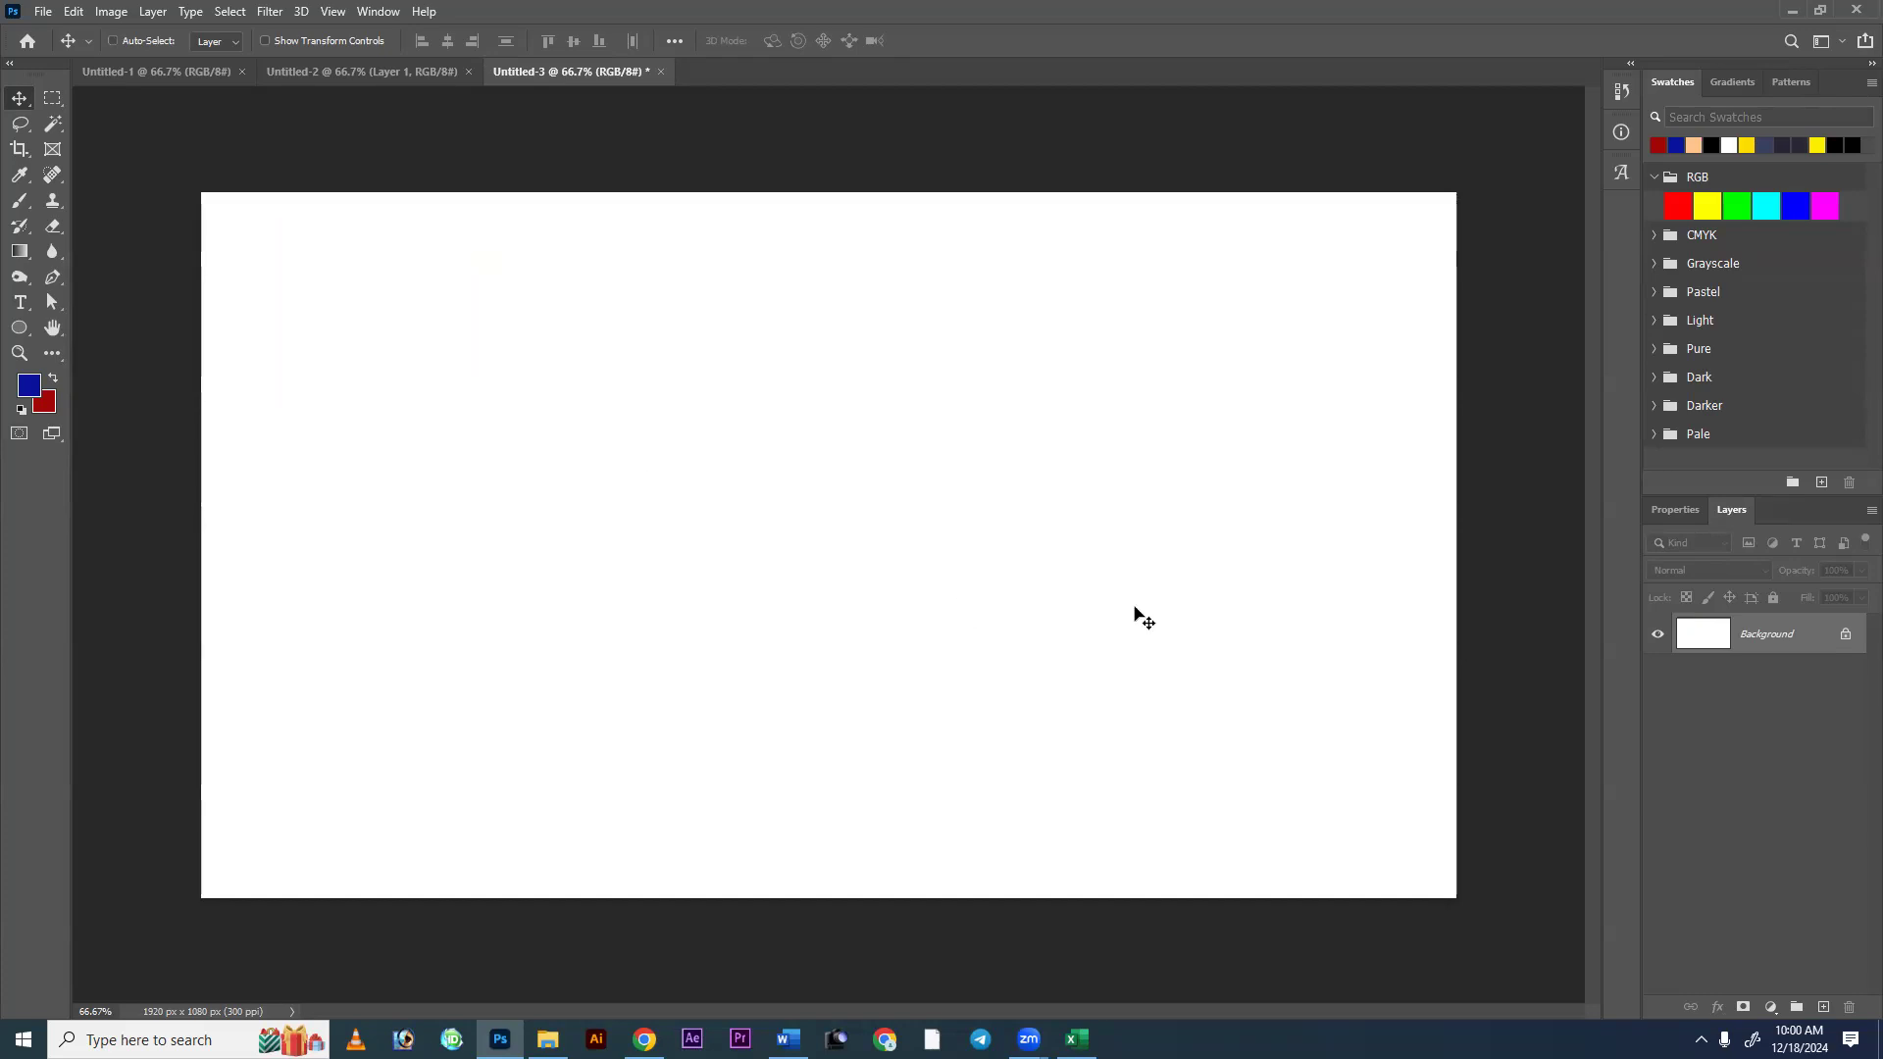
Draw a rectangular selection in the canvas's upper-left area and fill it with the blue foreground color on a new layer.
key("m")
left_click_drag(259, 243, 520, 406)
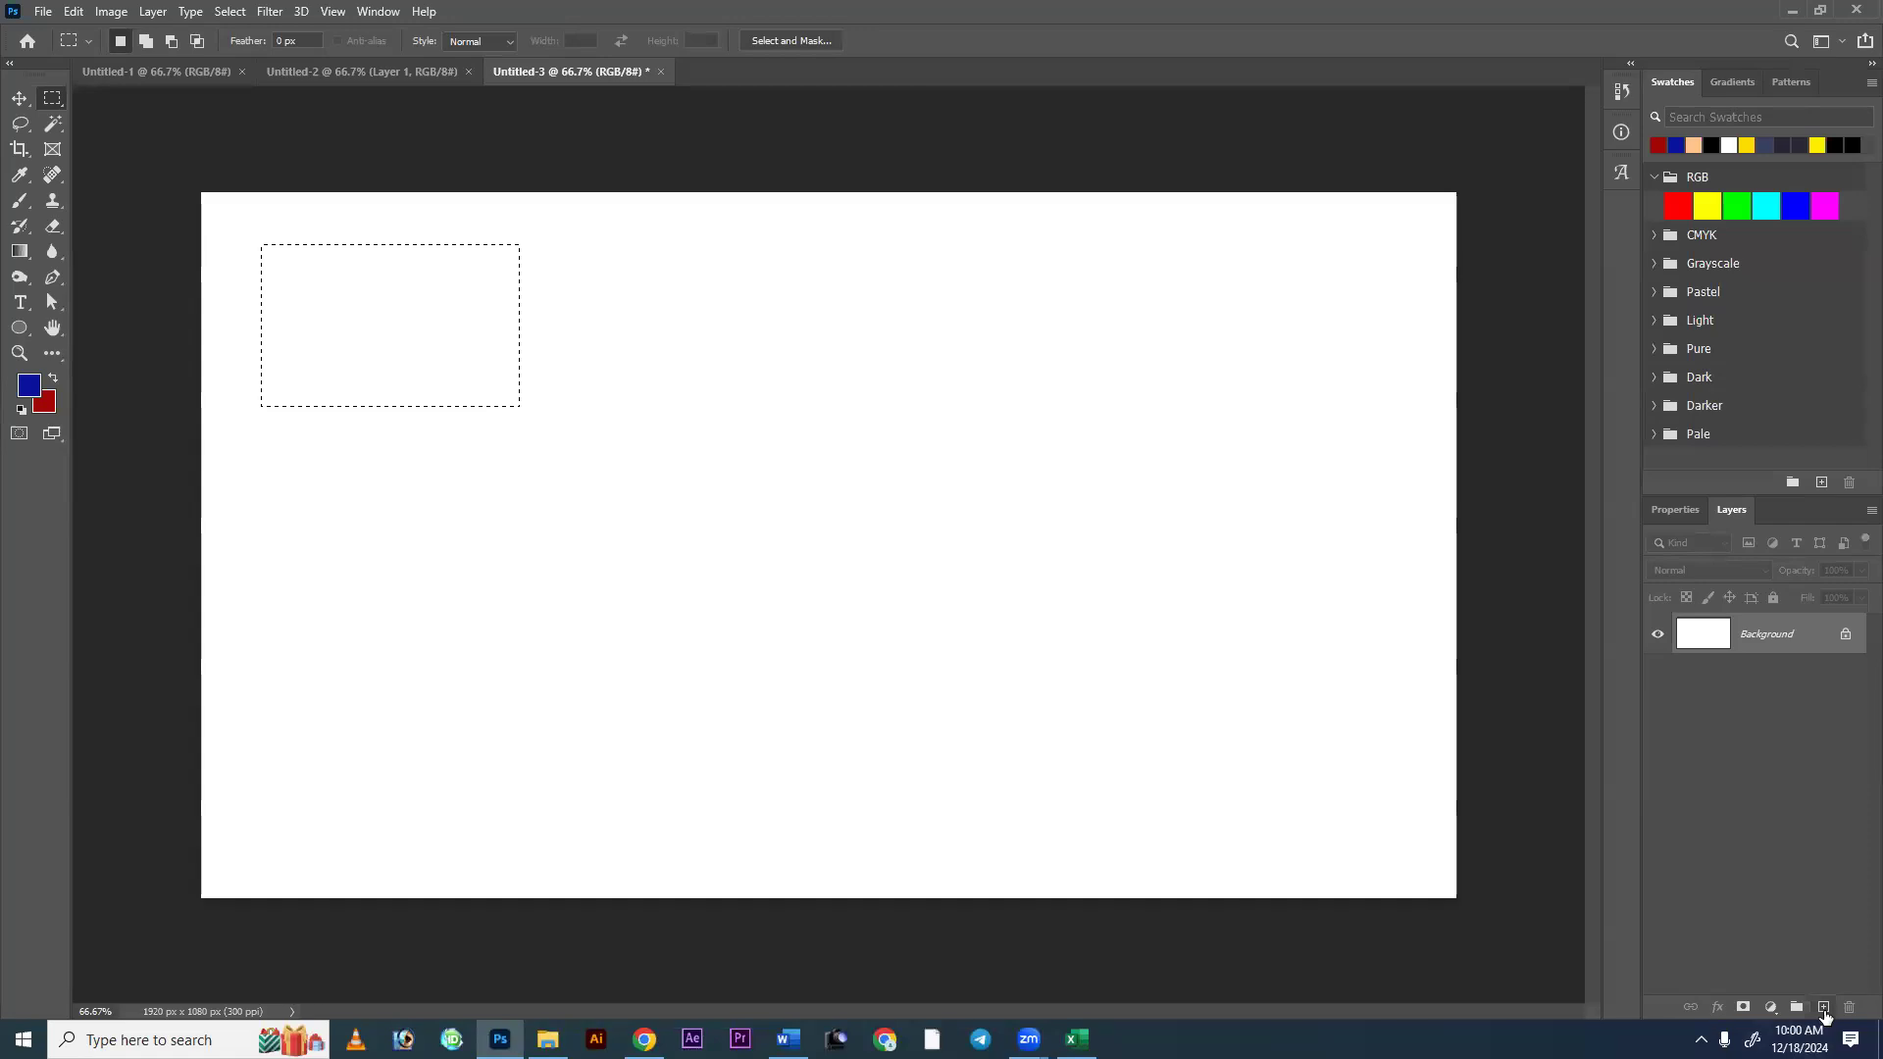
key("ctrl+shift+alt+n")
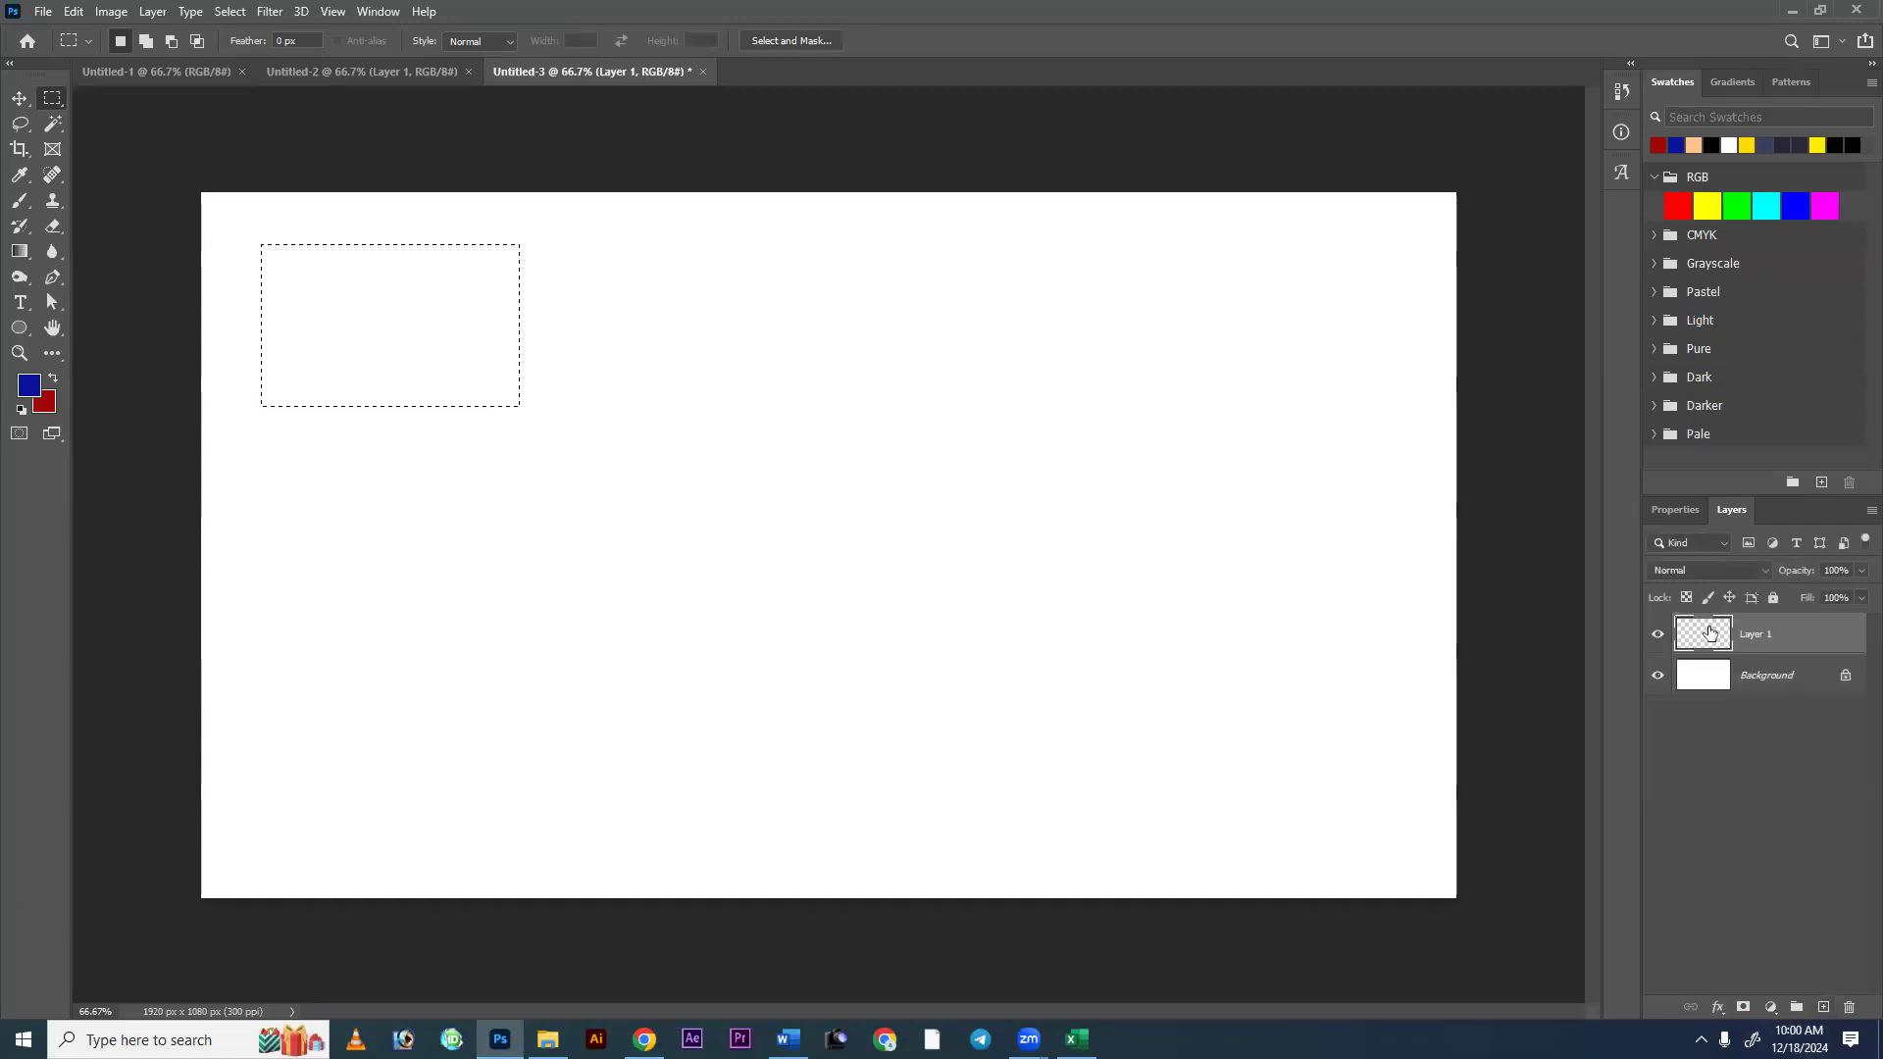
key("alt+BackSpace")
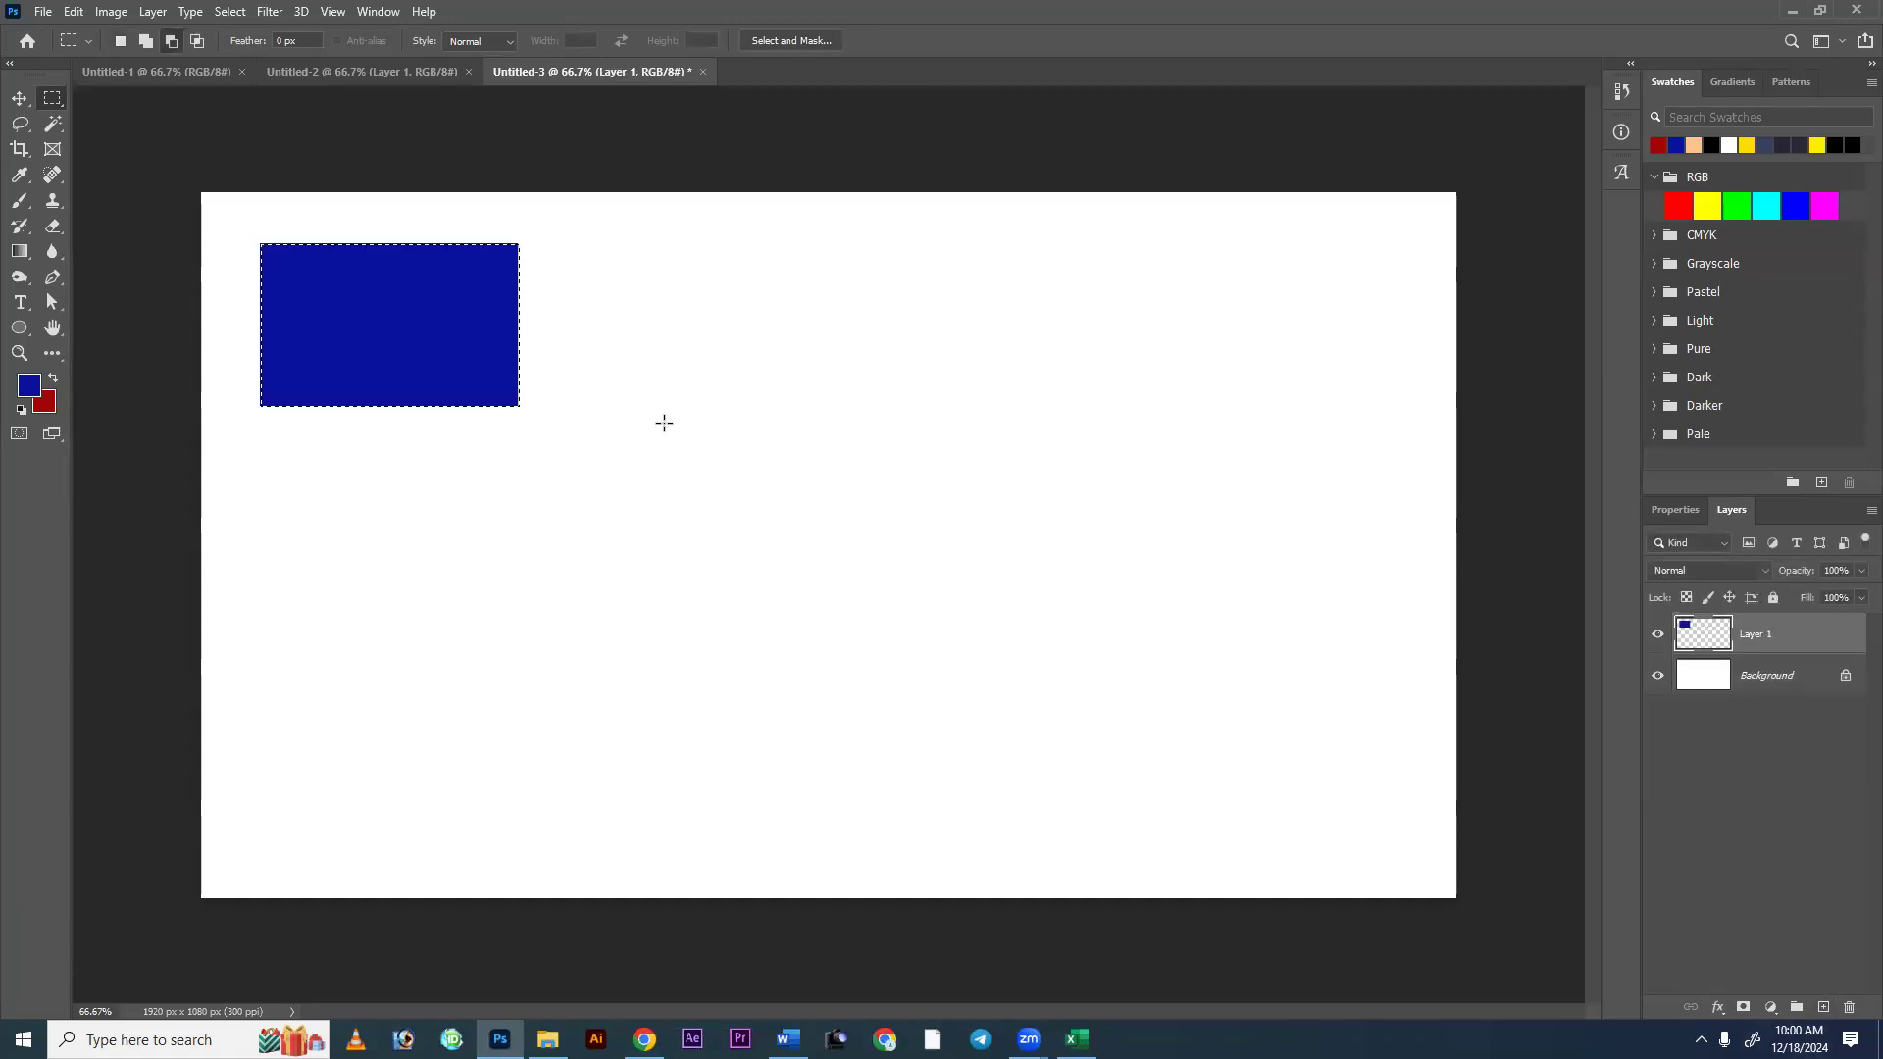
Draw a similar rectangular selection right of the blue rectangle, fill it with the red background color on another new layer and deselect it.
left_click_drag(546, 242, 785, 408)
left_click(1823, 1008)
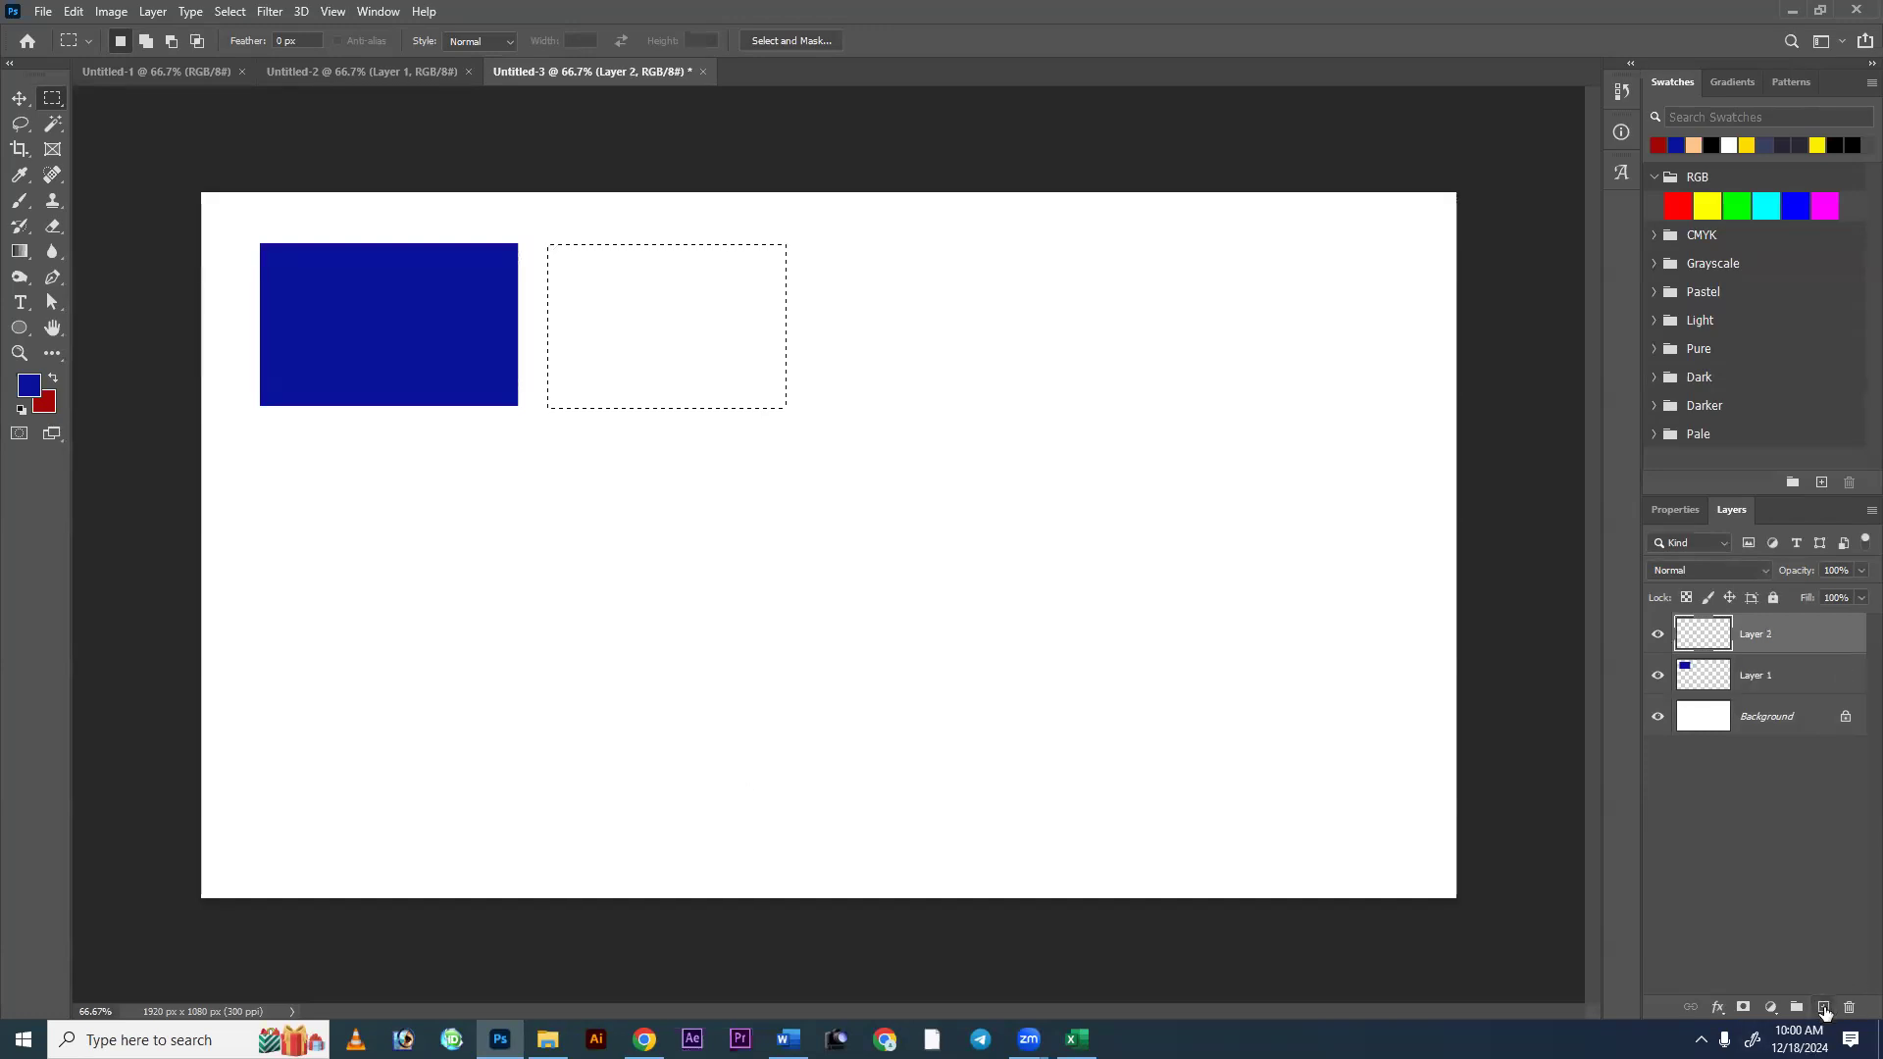
key("ctrl+BackSpace")
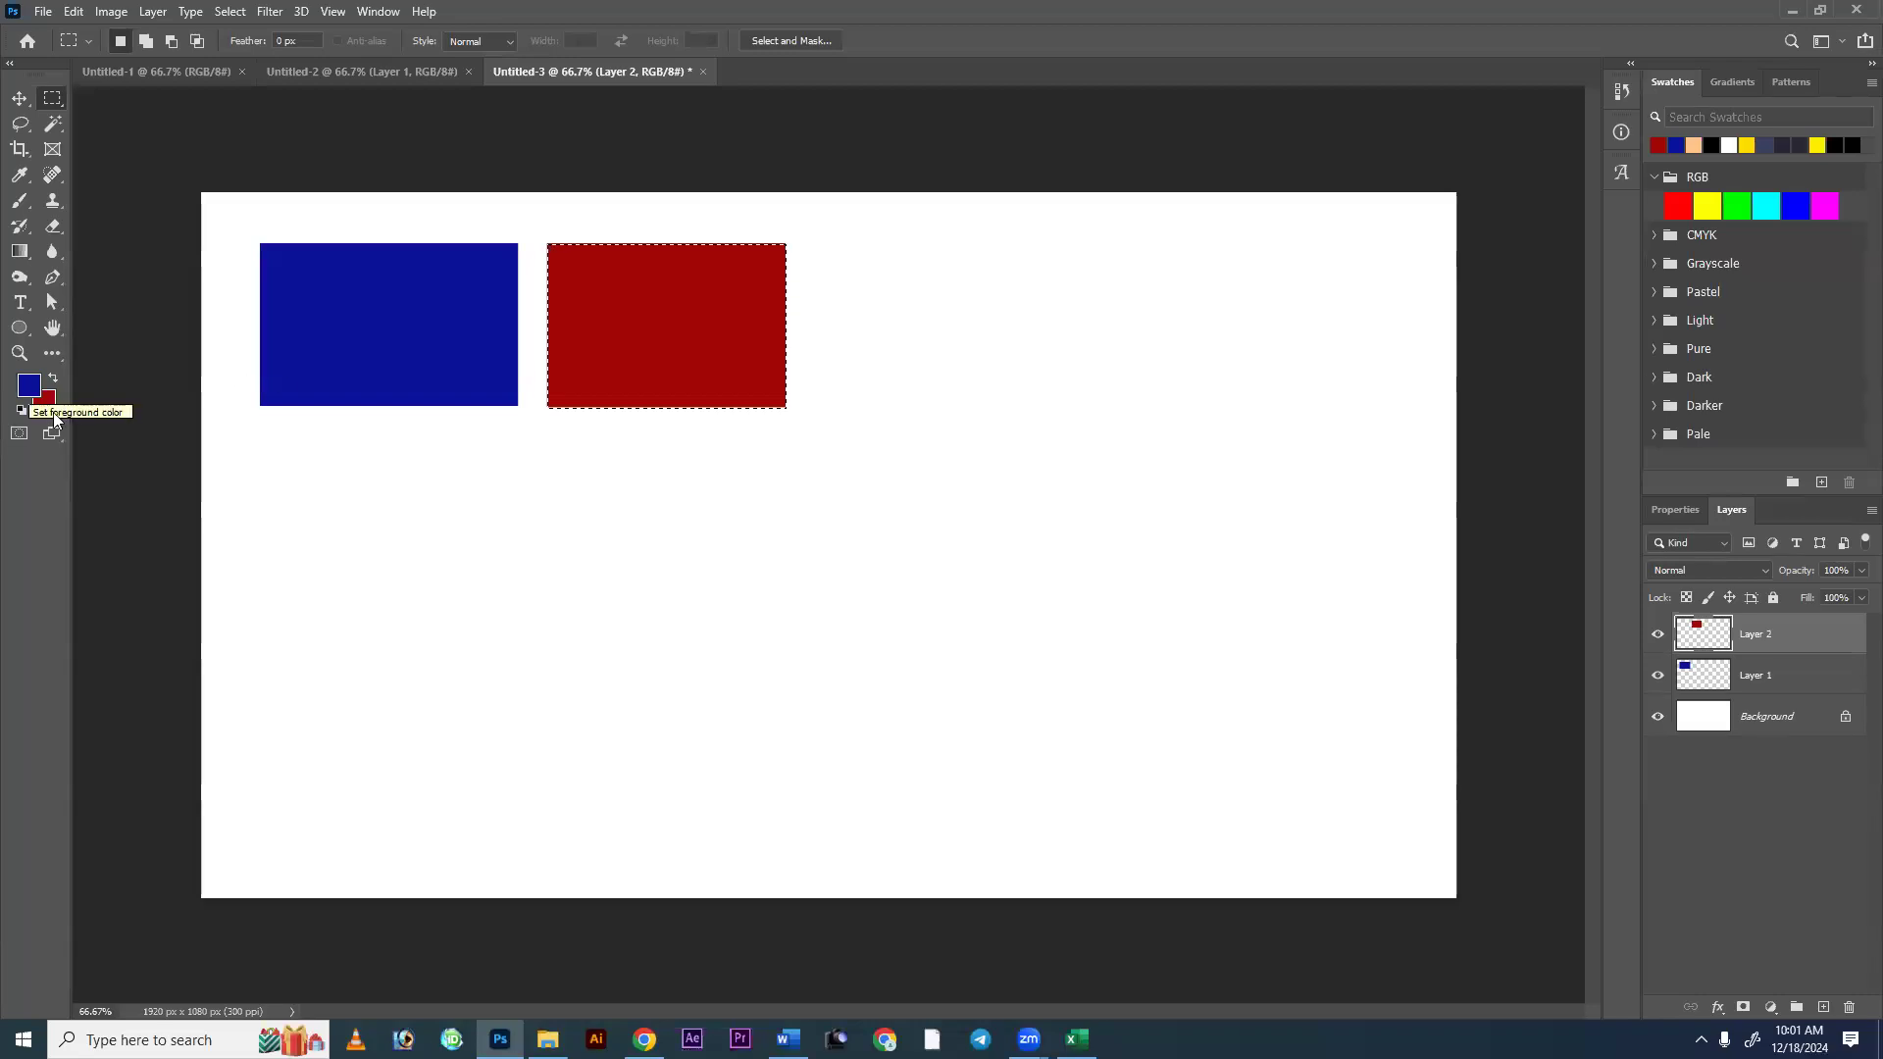
left_click(661, 578)
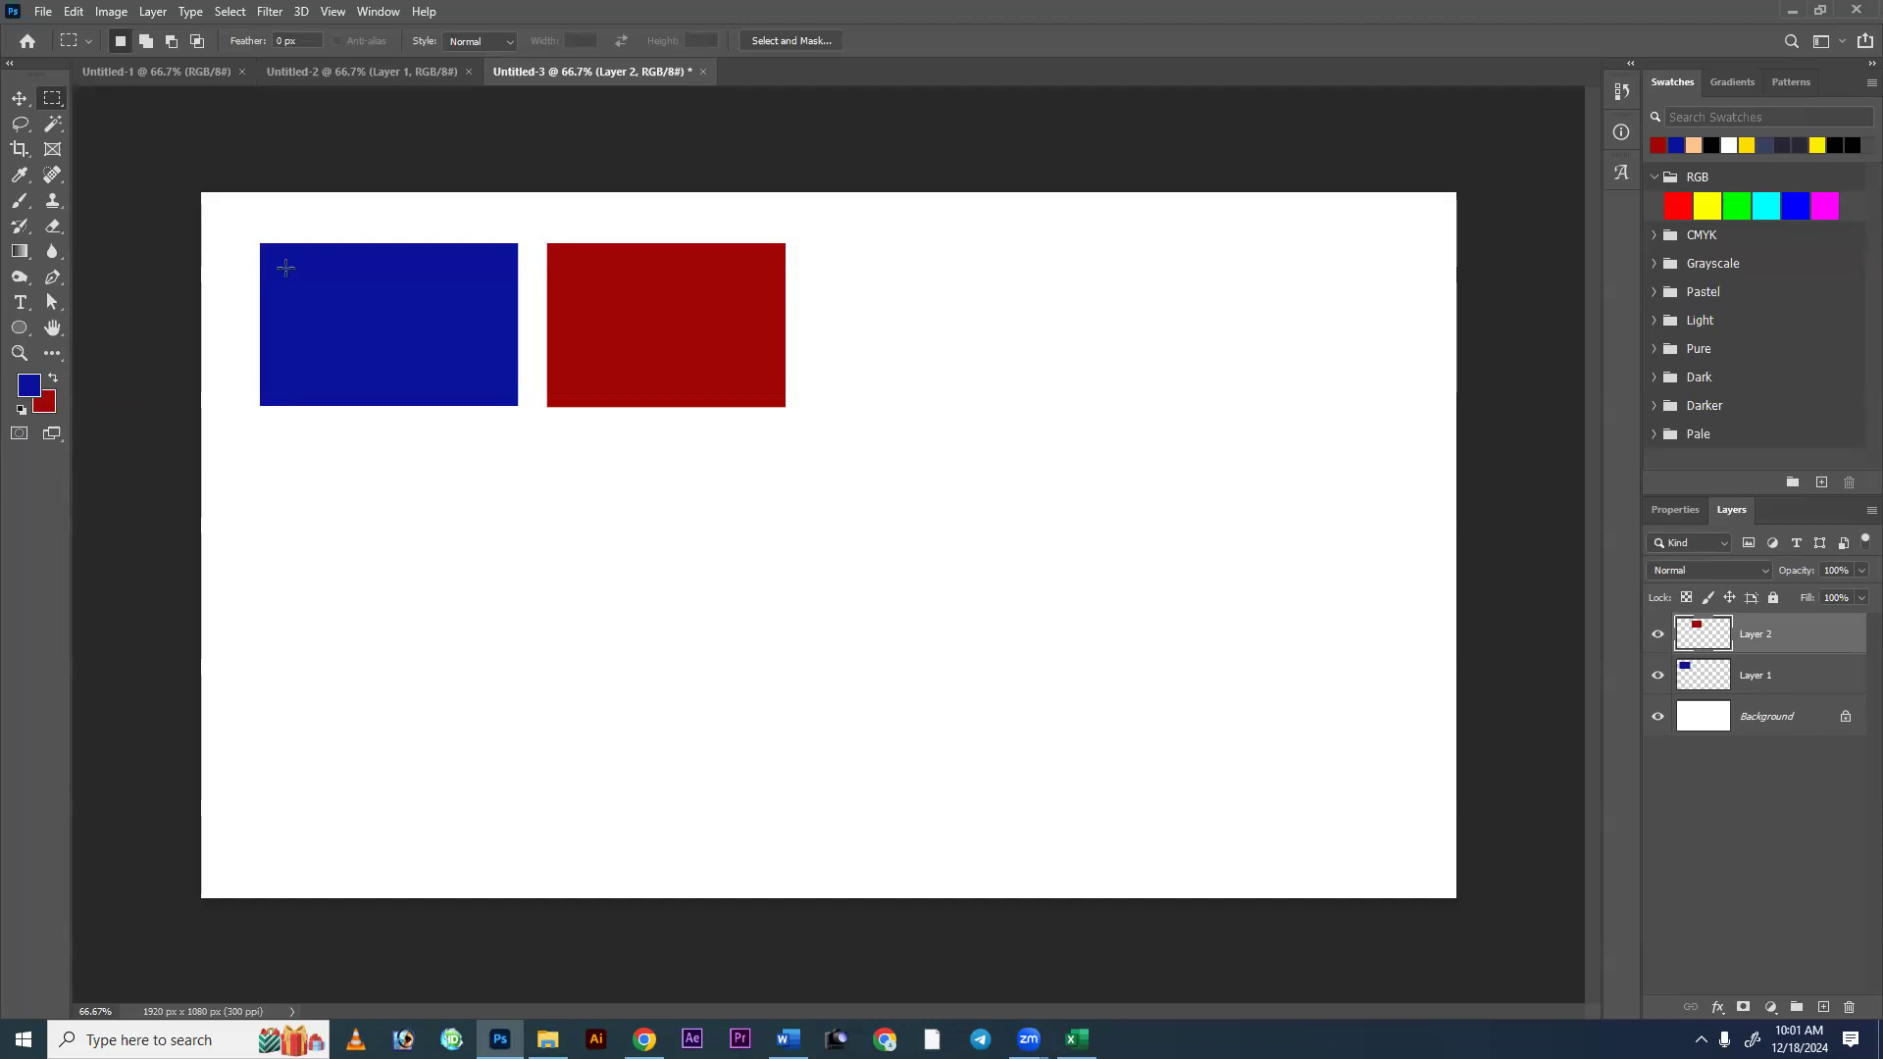
Try to move the blue rectangle with the Move tool while Layer 2 is active, and make Layer 1 the active layer.
left_click(19, 105)
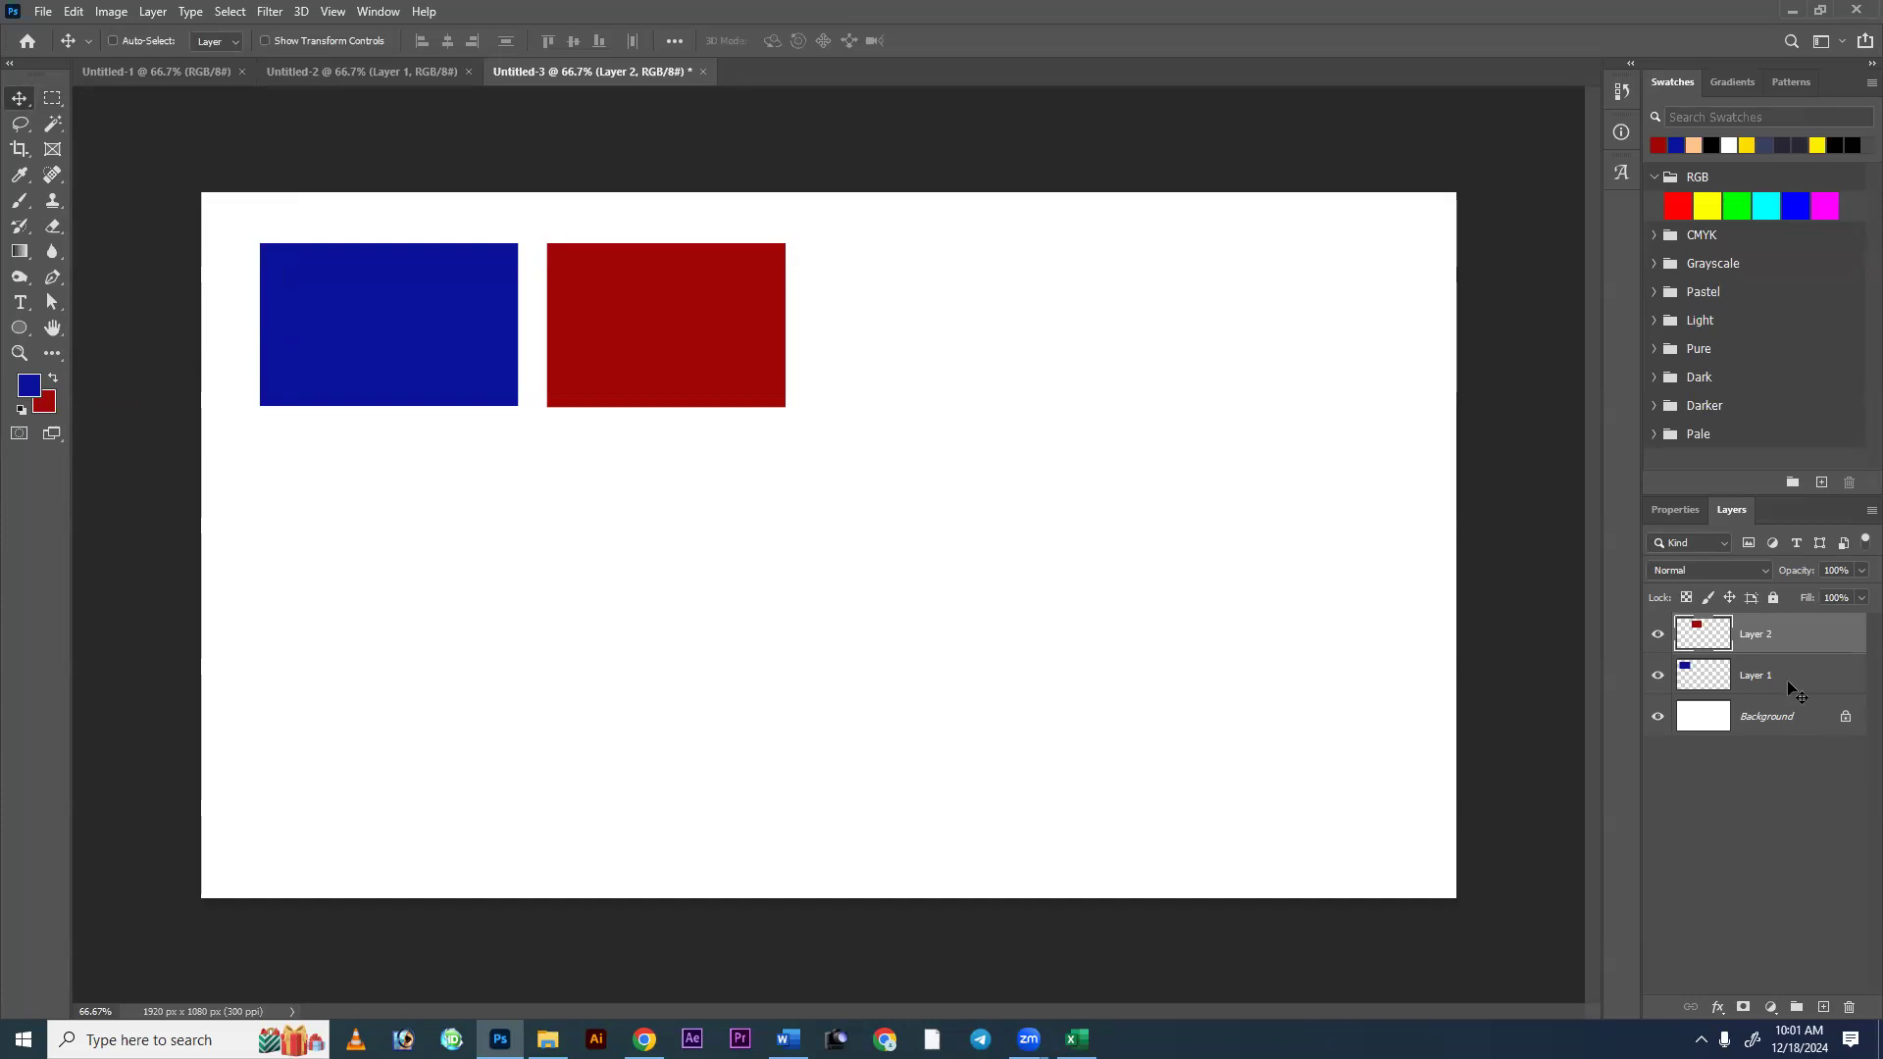
left_click_drag(363, 314, 310, 250)
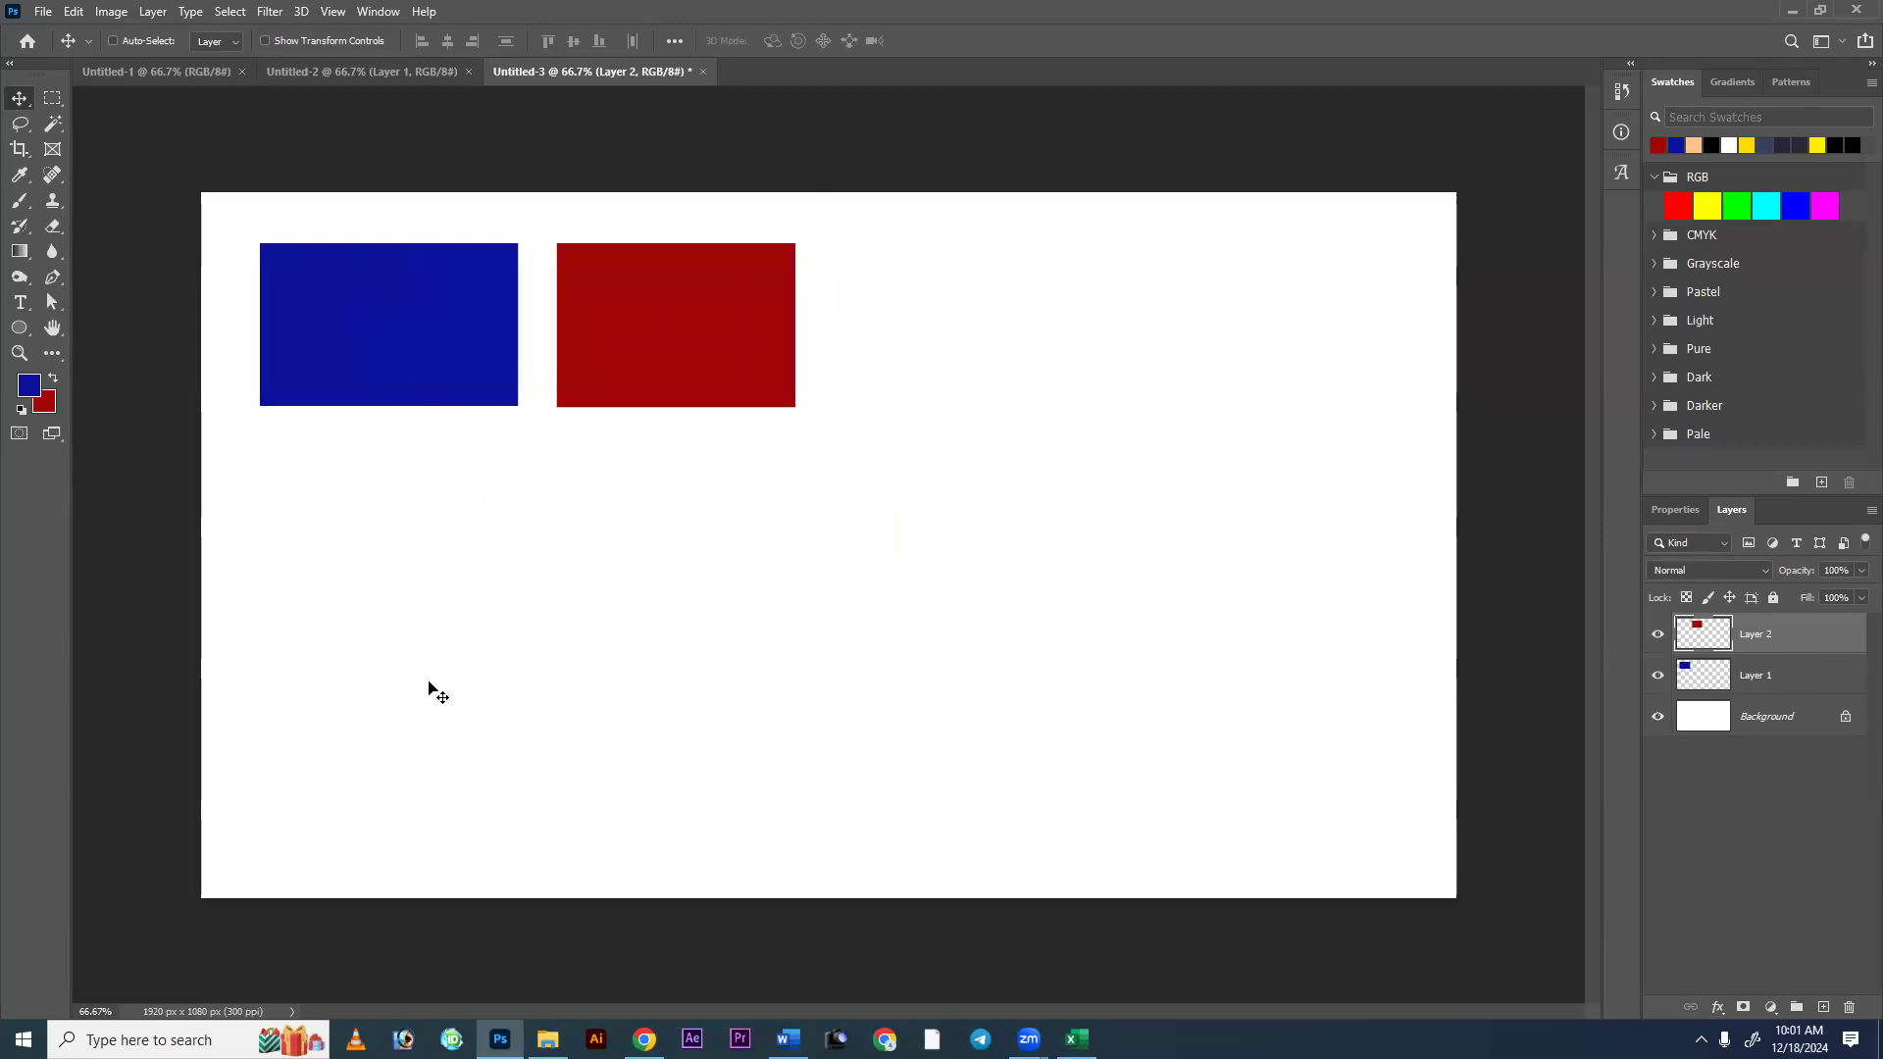
right_click(314, 279)
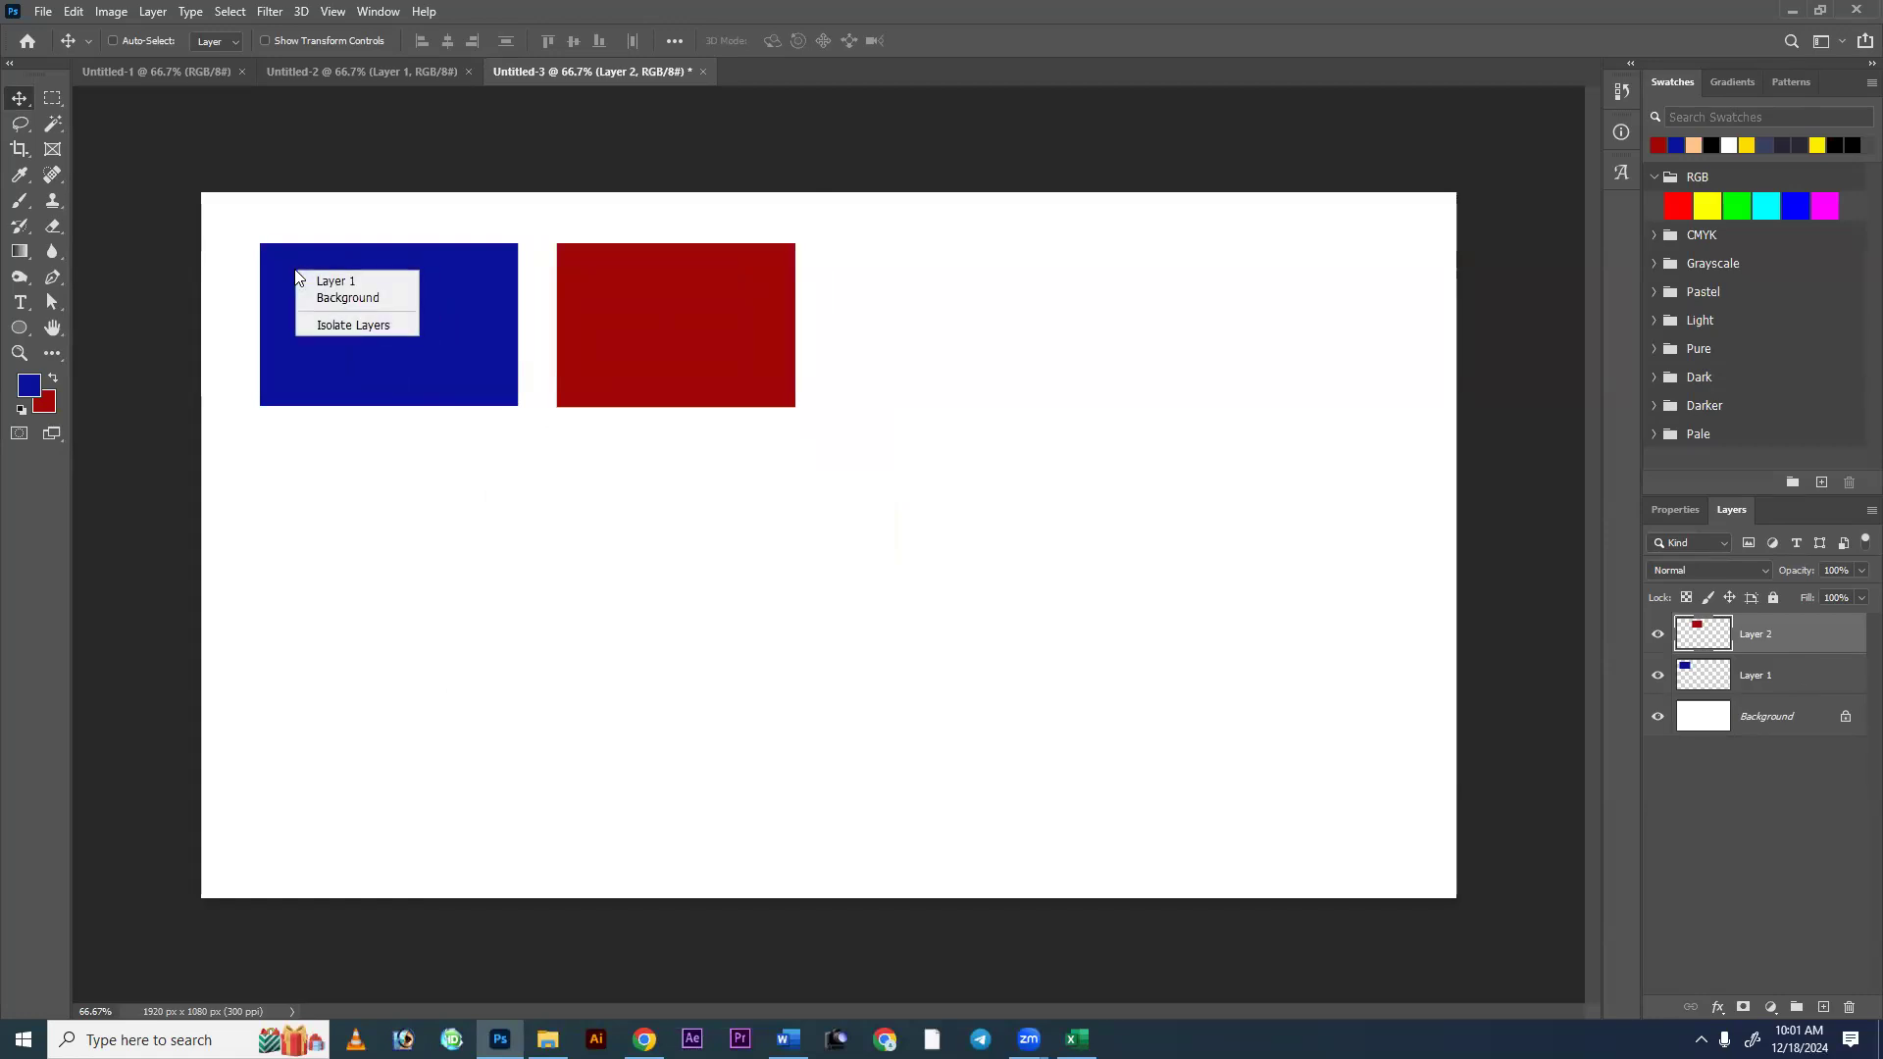
right_click(432, 298)
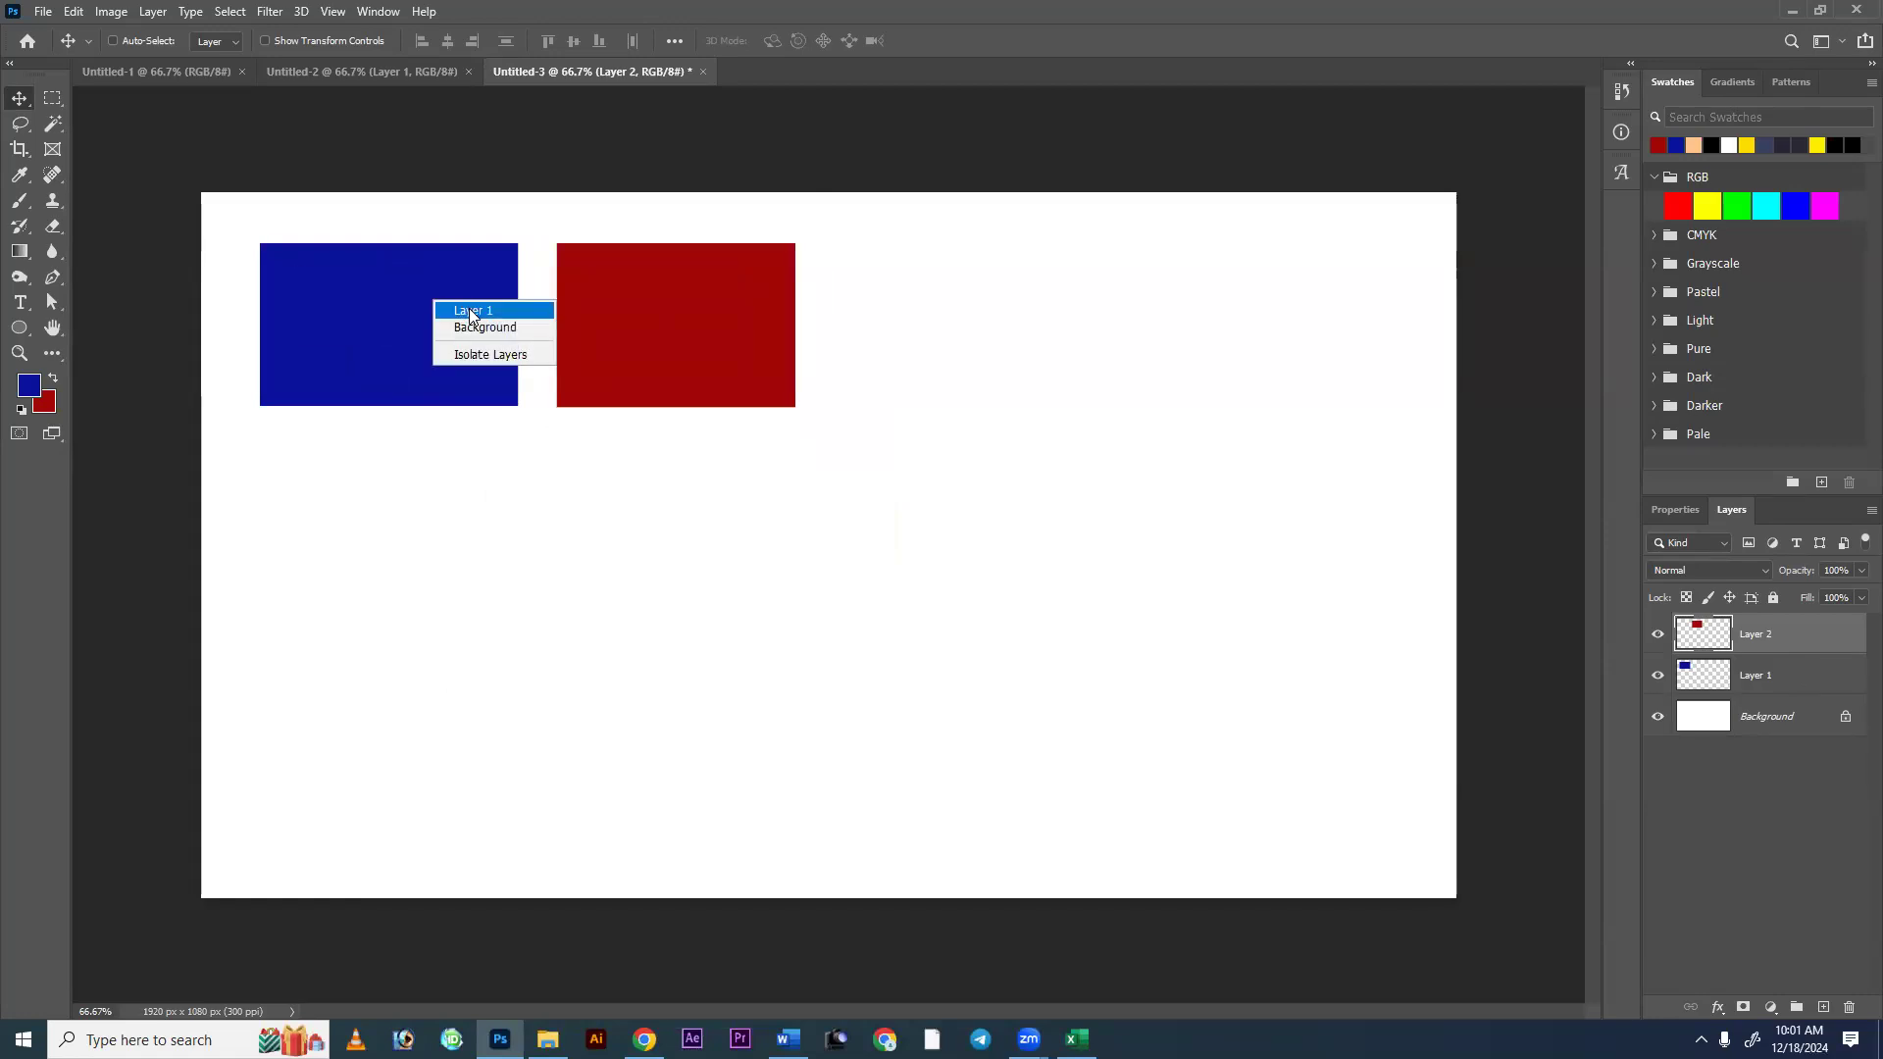
left_click(472, 311)
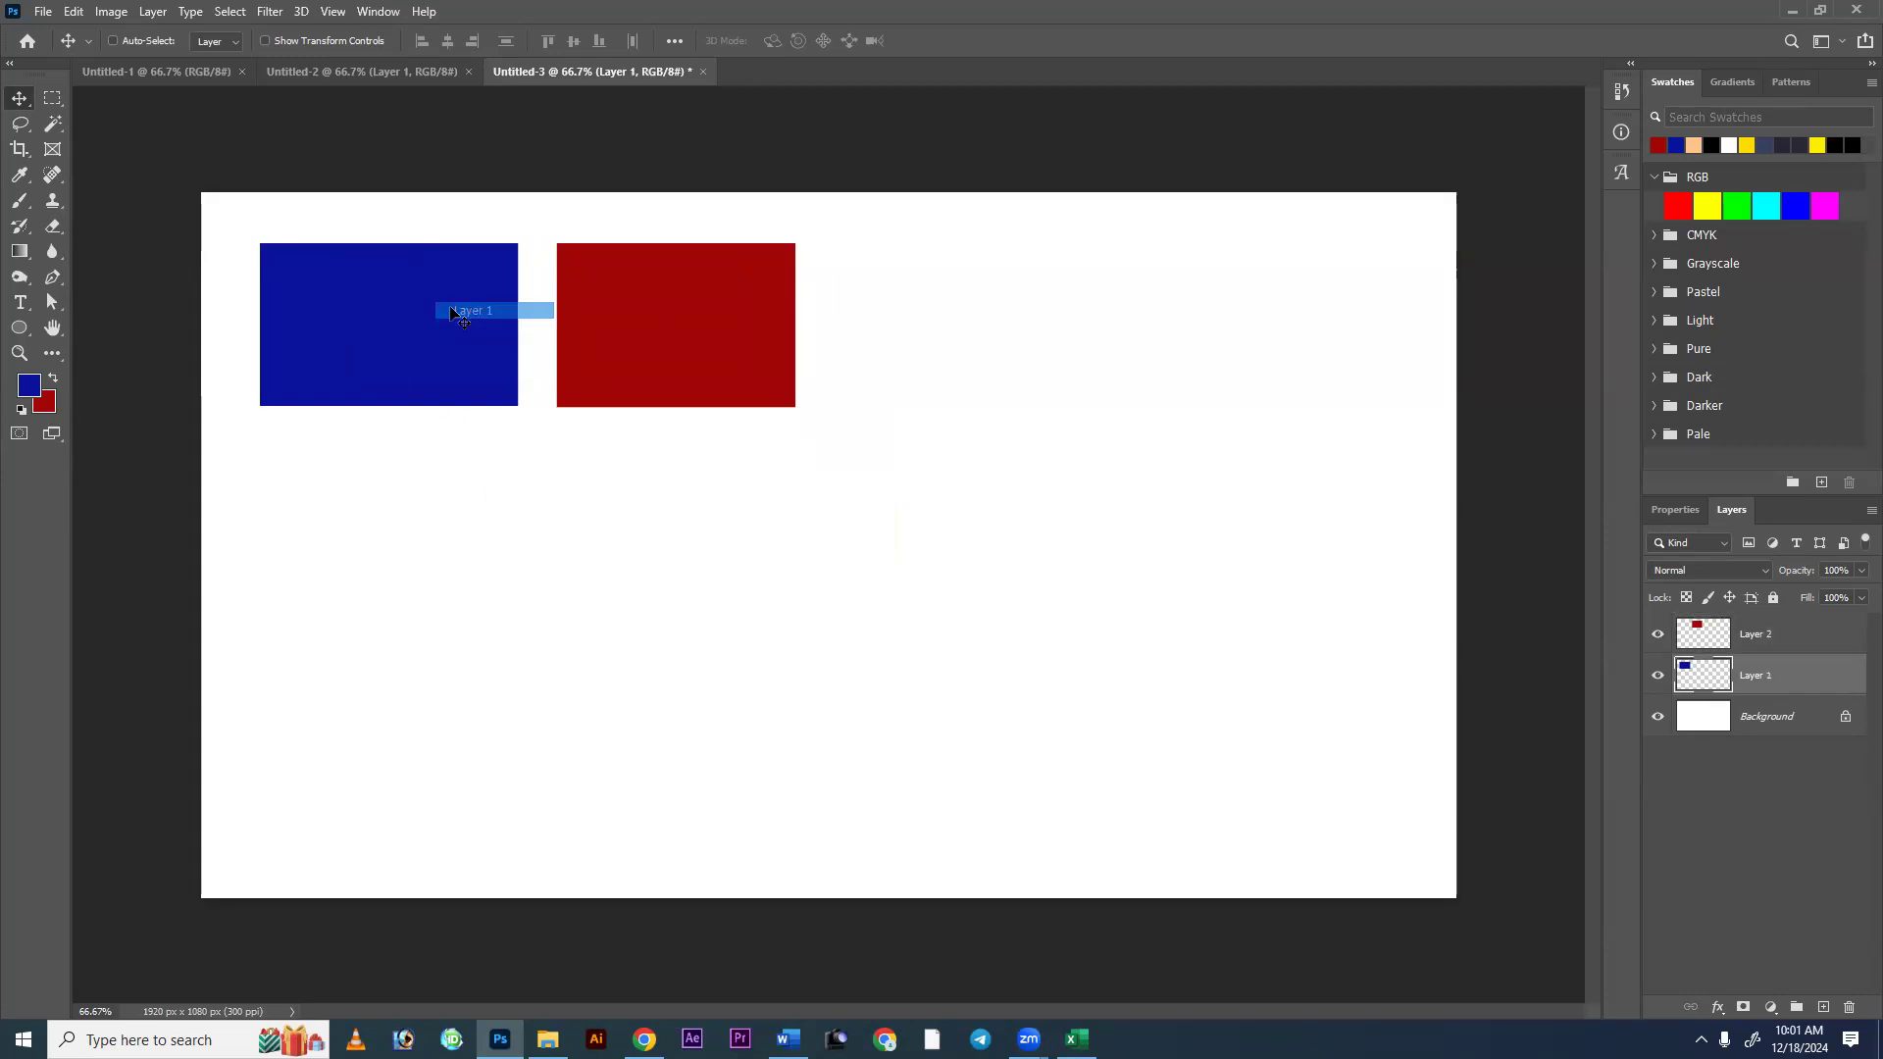
Move the blue rectangle to the canvas's lower-left area, make Layer 2 active and shift the red rectangle down and right.
left_click_drag(268, 302, 249, 764)
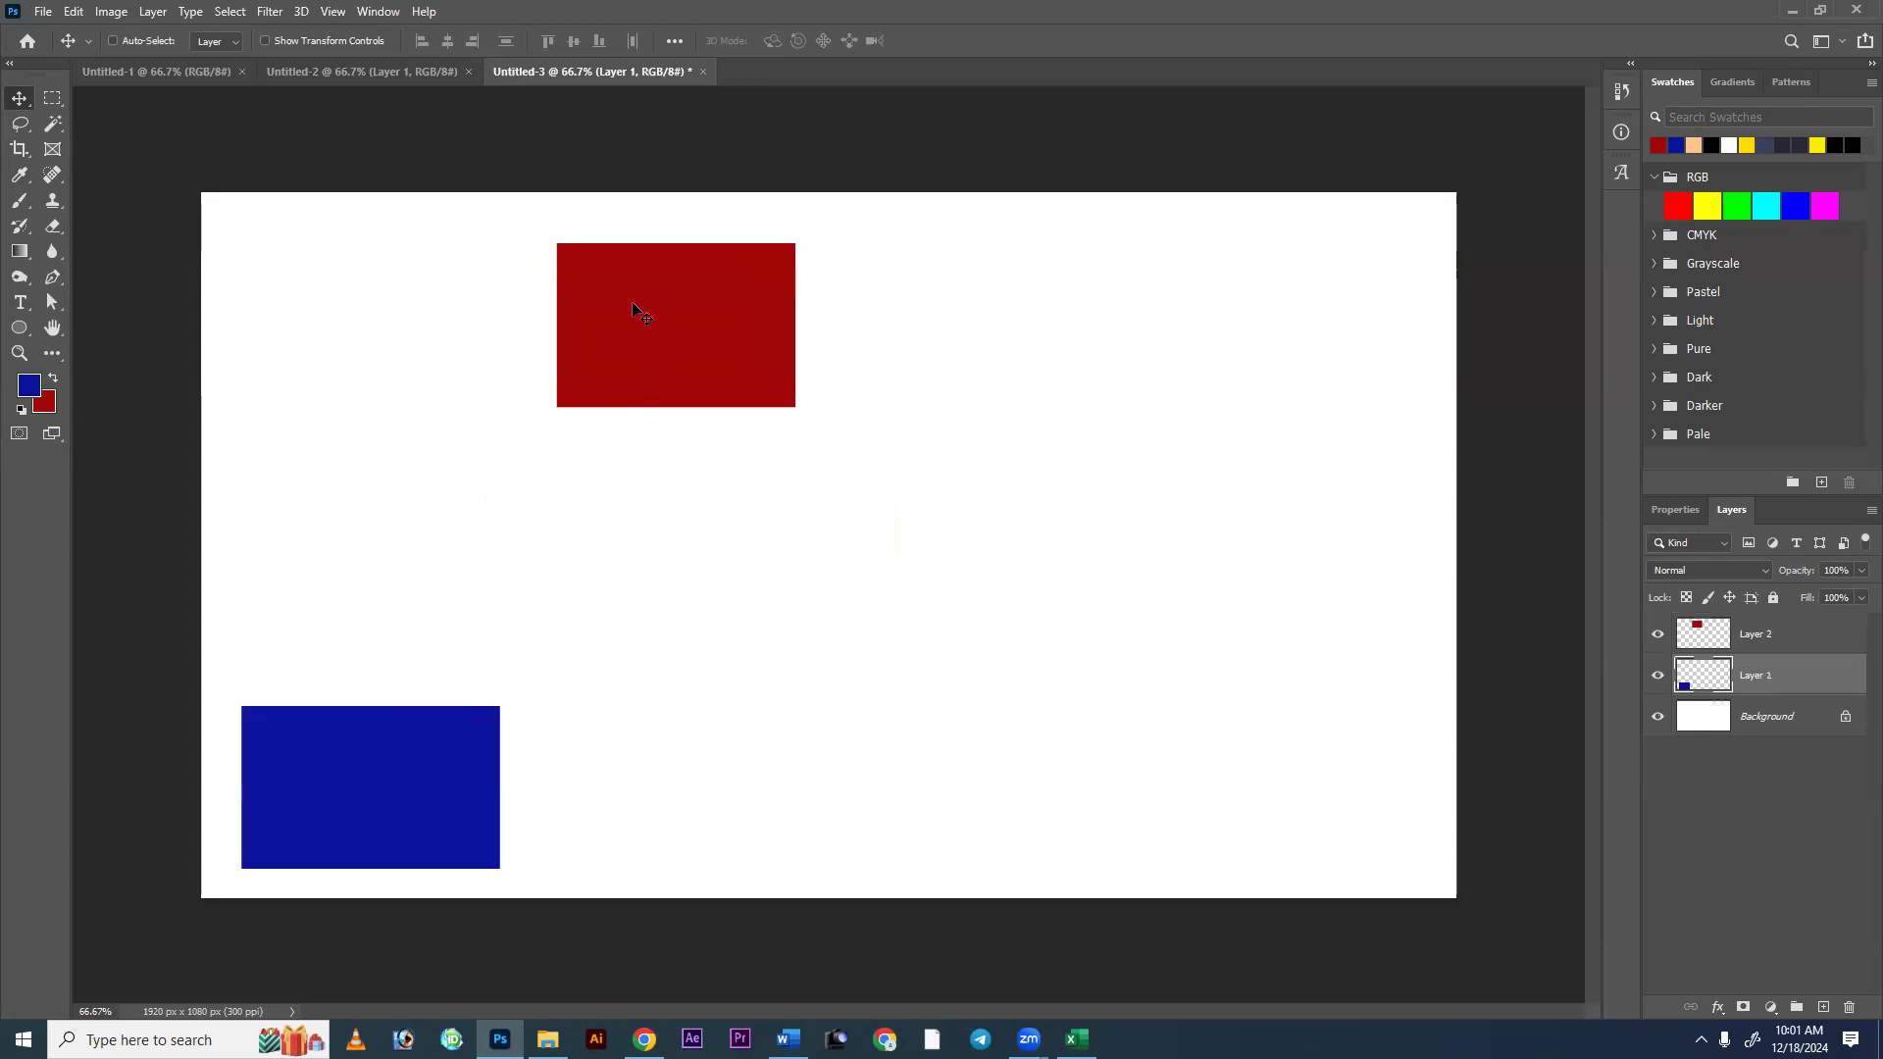
right_click(647, 316)
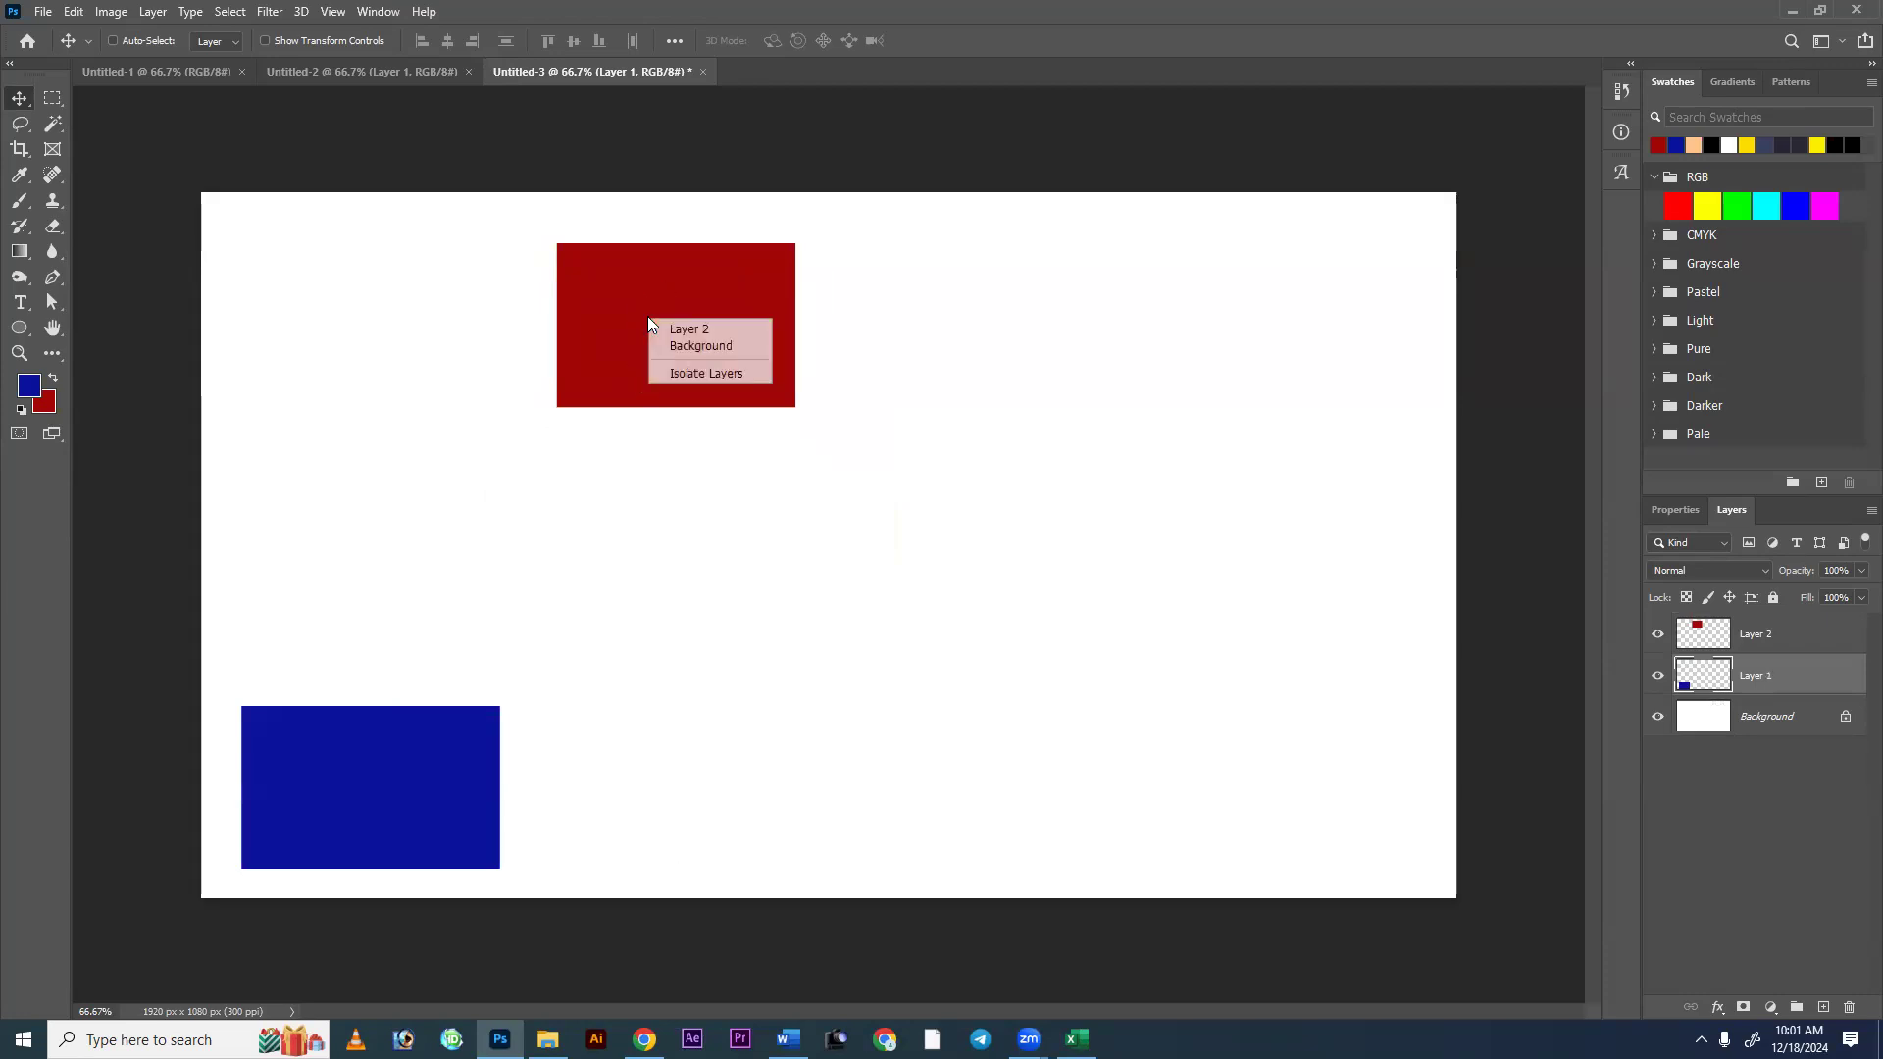
left_click(681, 331)
left_click_drag(681, 341, 740, 402)
Move the blue rectangle back to the canvas's upper-left area and place the red rectangle on Layer 2 right beside it.
left_click_drag(392, 796, 386, 325)
right_click(793, 380)
left_click(824, 389)
left_click_drag(842, 403, 642, 339)
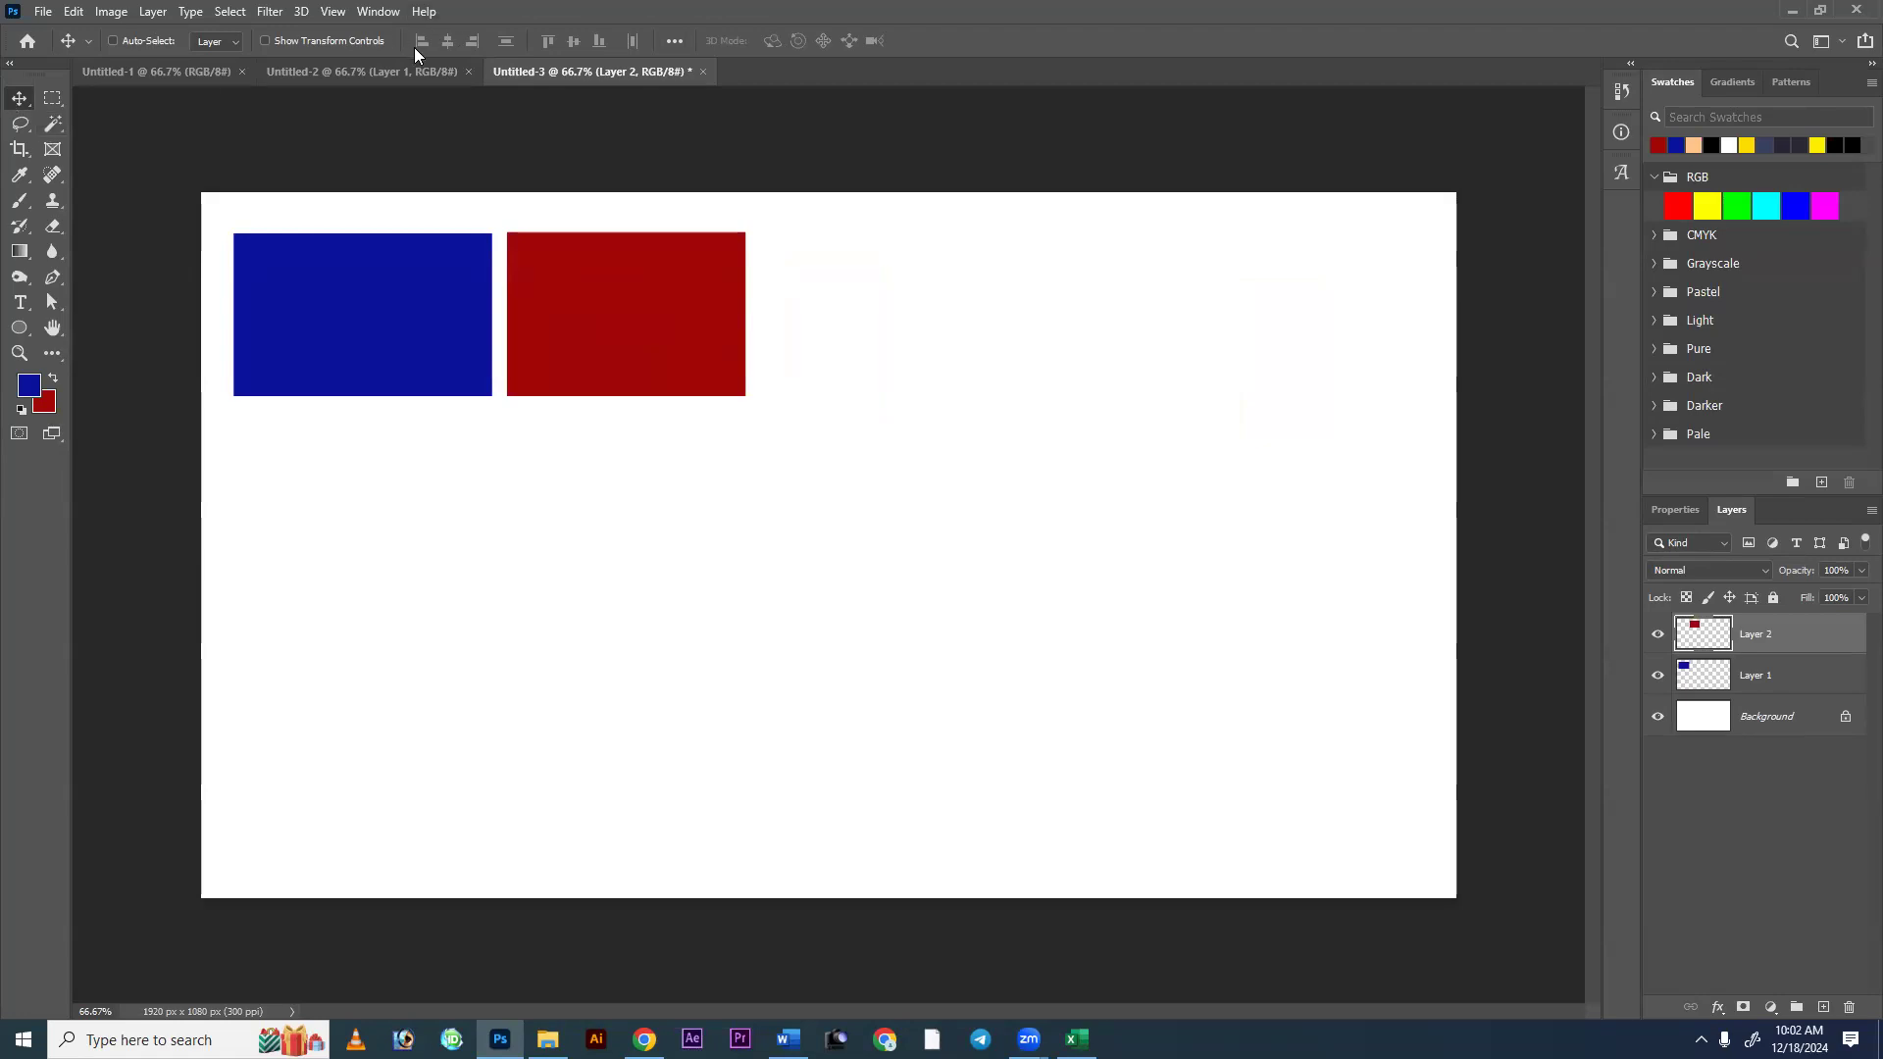
Draw a selection with the Rectangular Marquee tool in the area below the two rectangles.
left_click(52, 98)
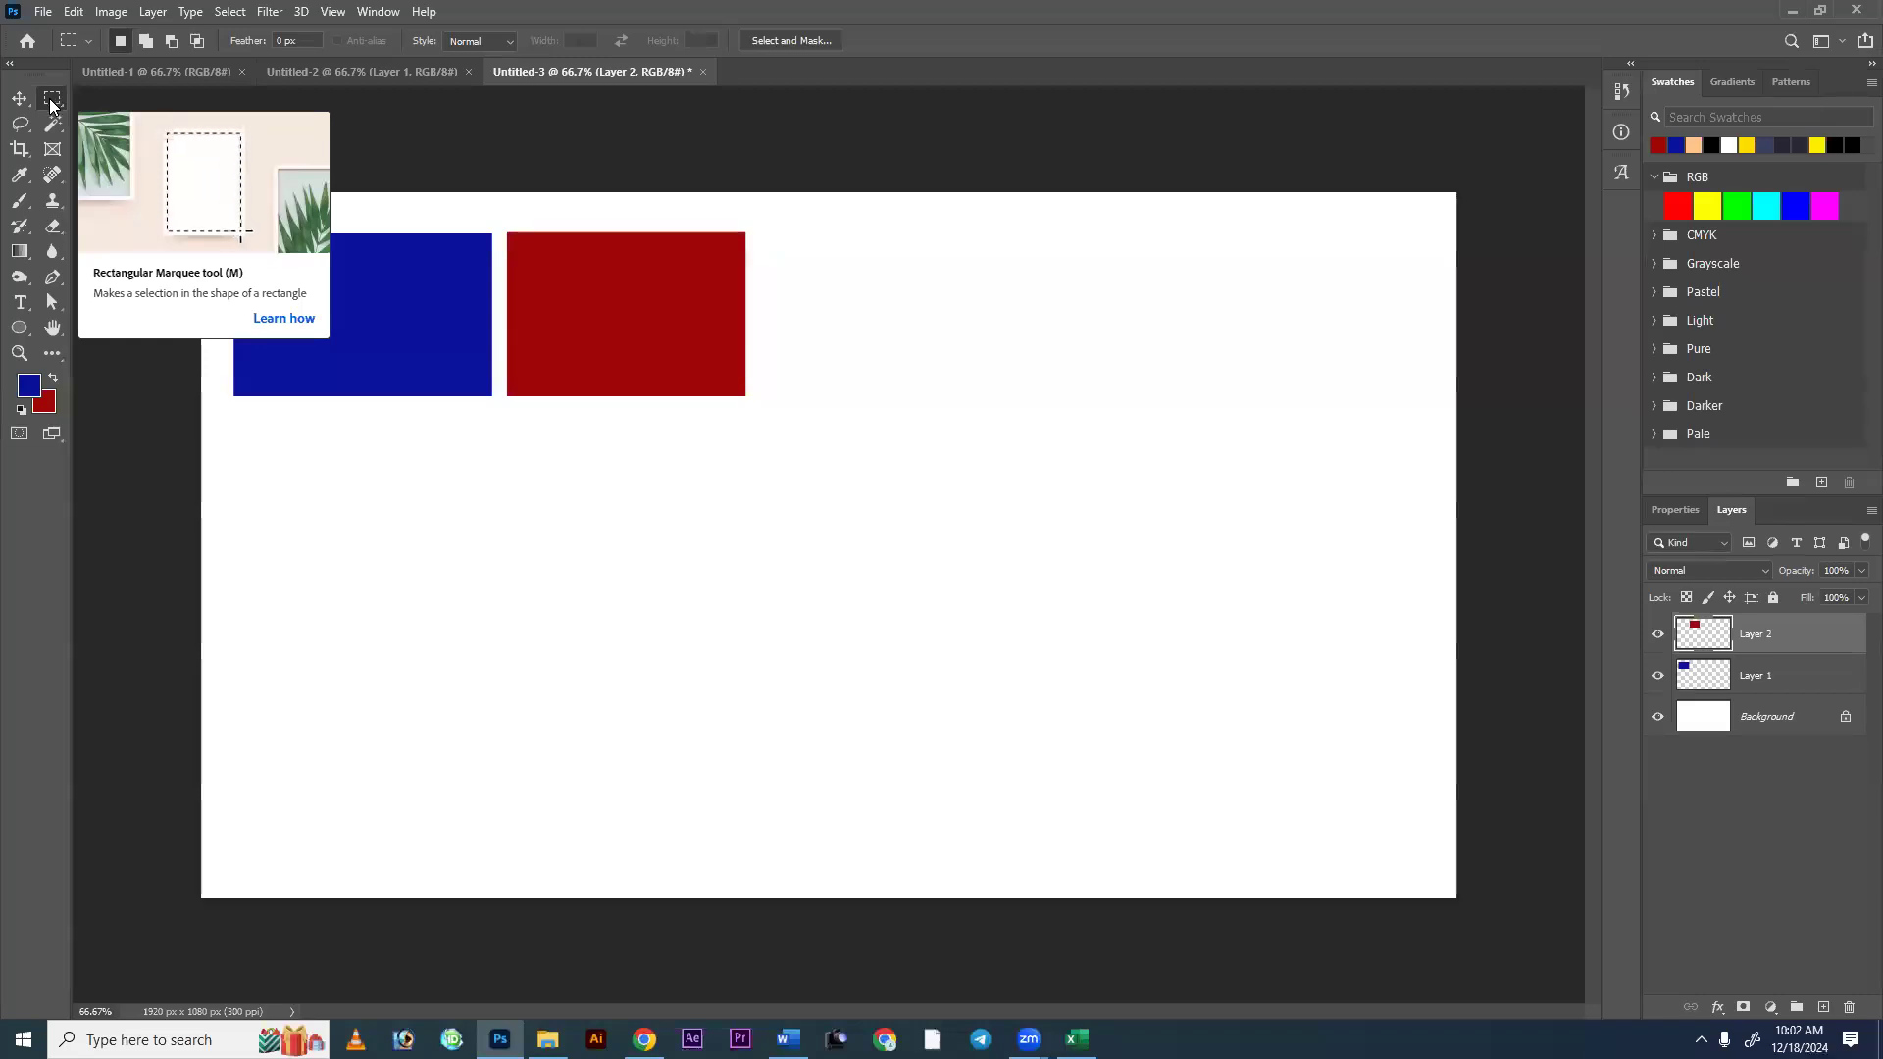
left_click_drag(347, 430, 606, 662)
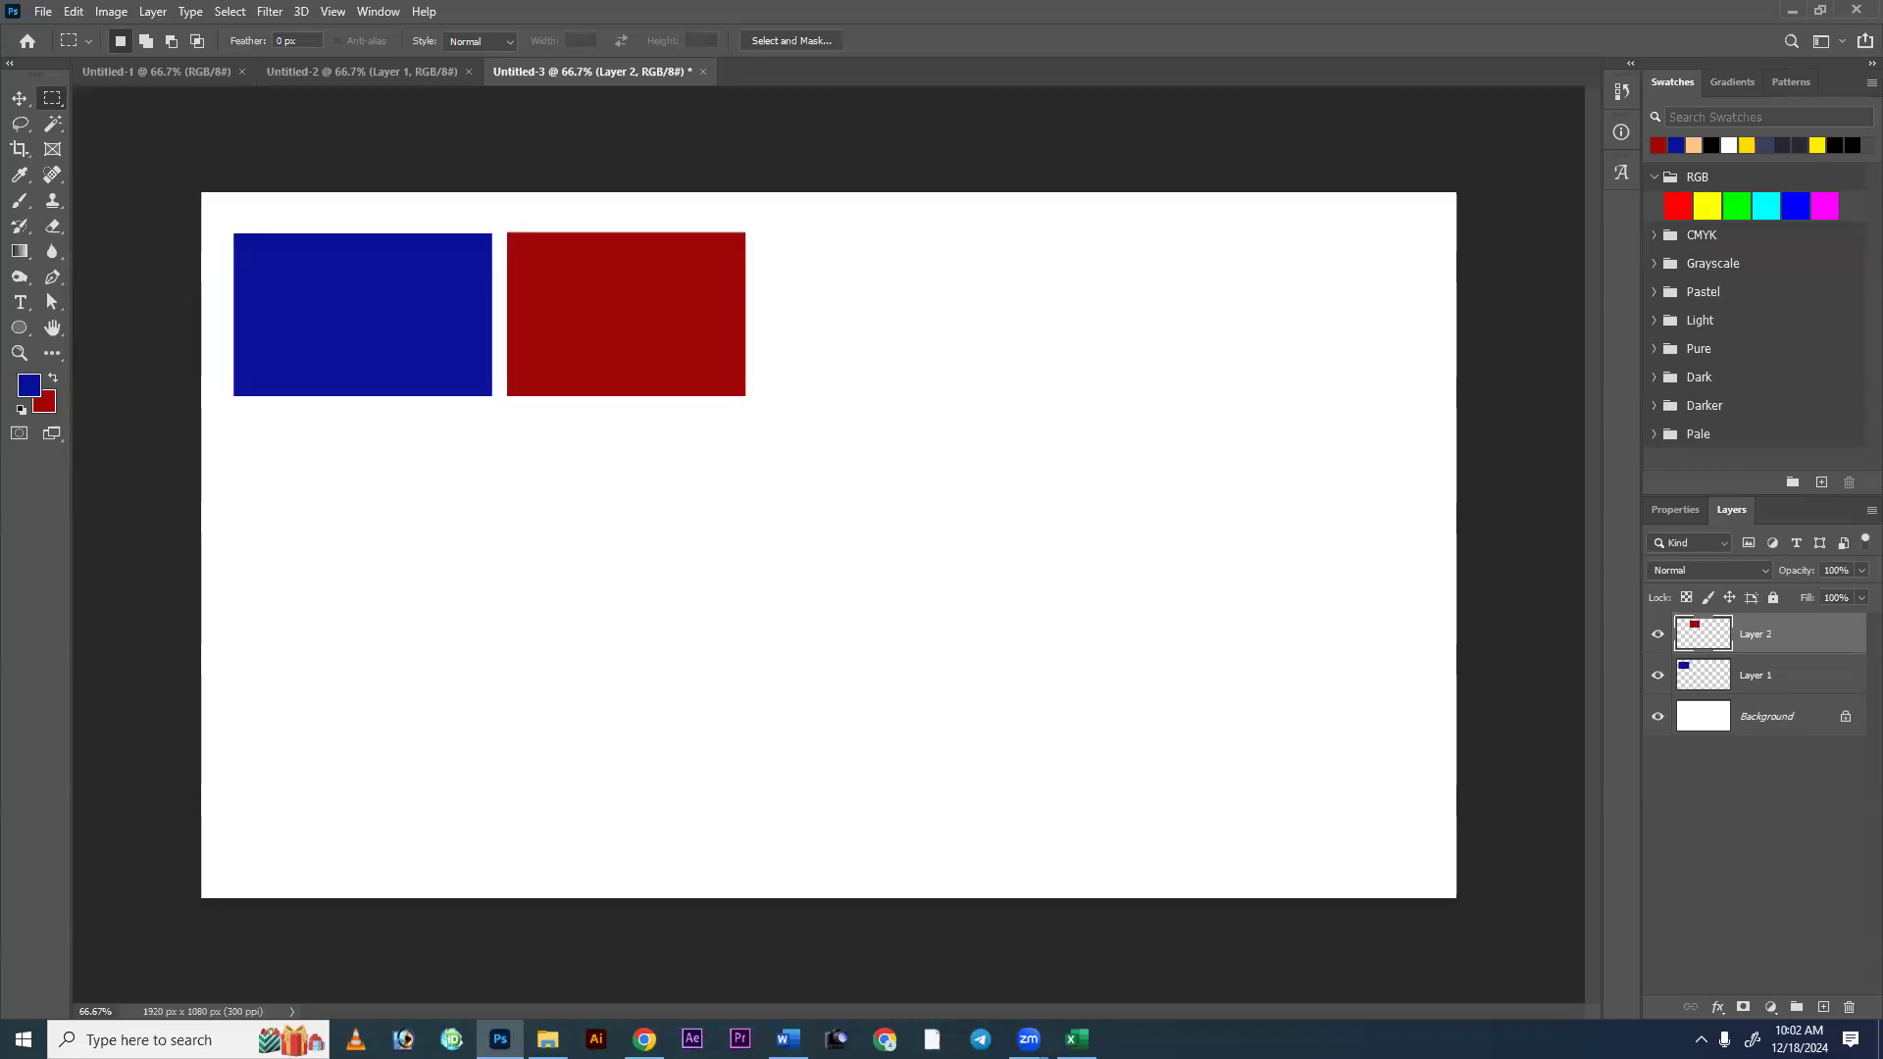
Switch to Google Chrome and open the Google home page in a new tab.
mouse_move(644, 1039)
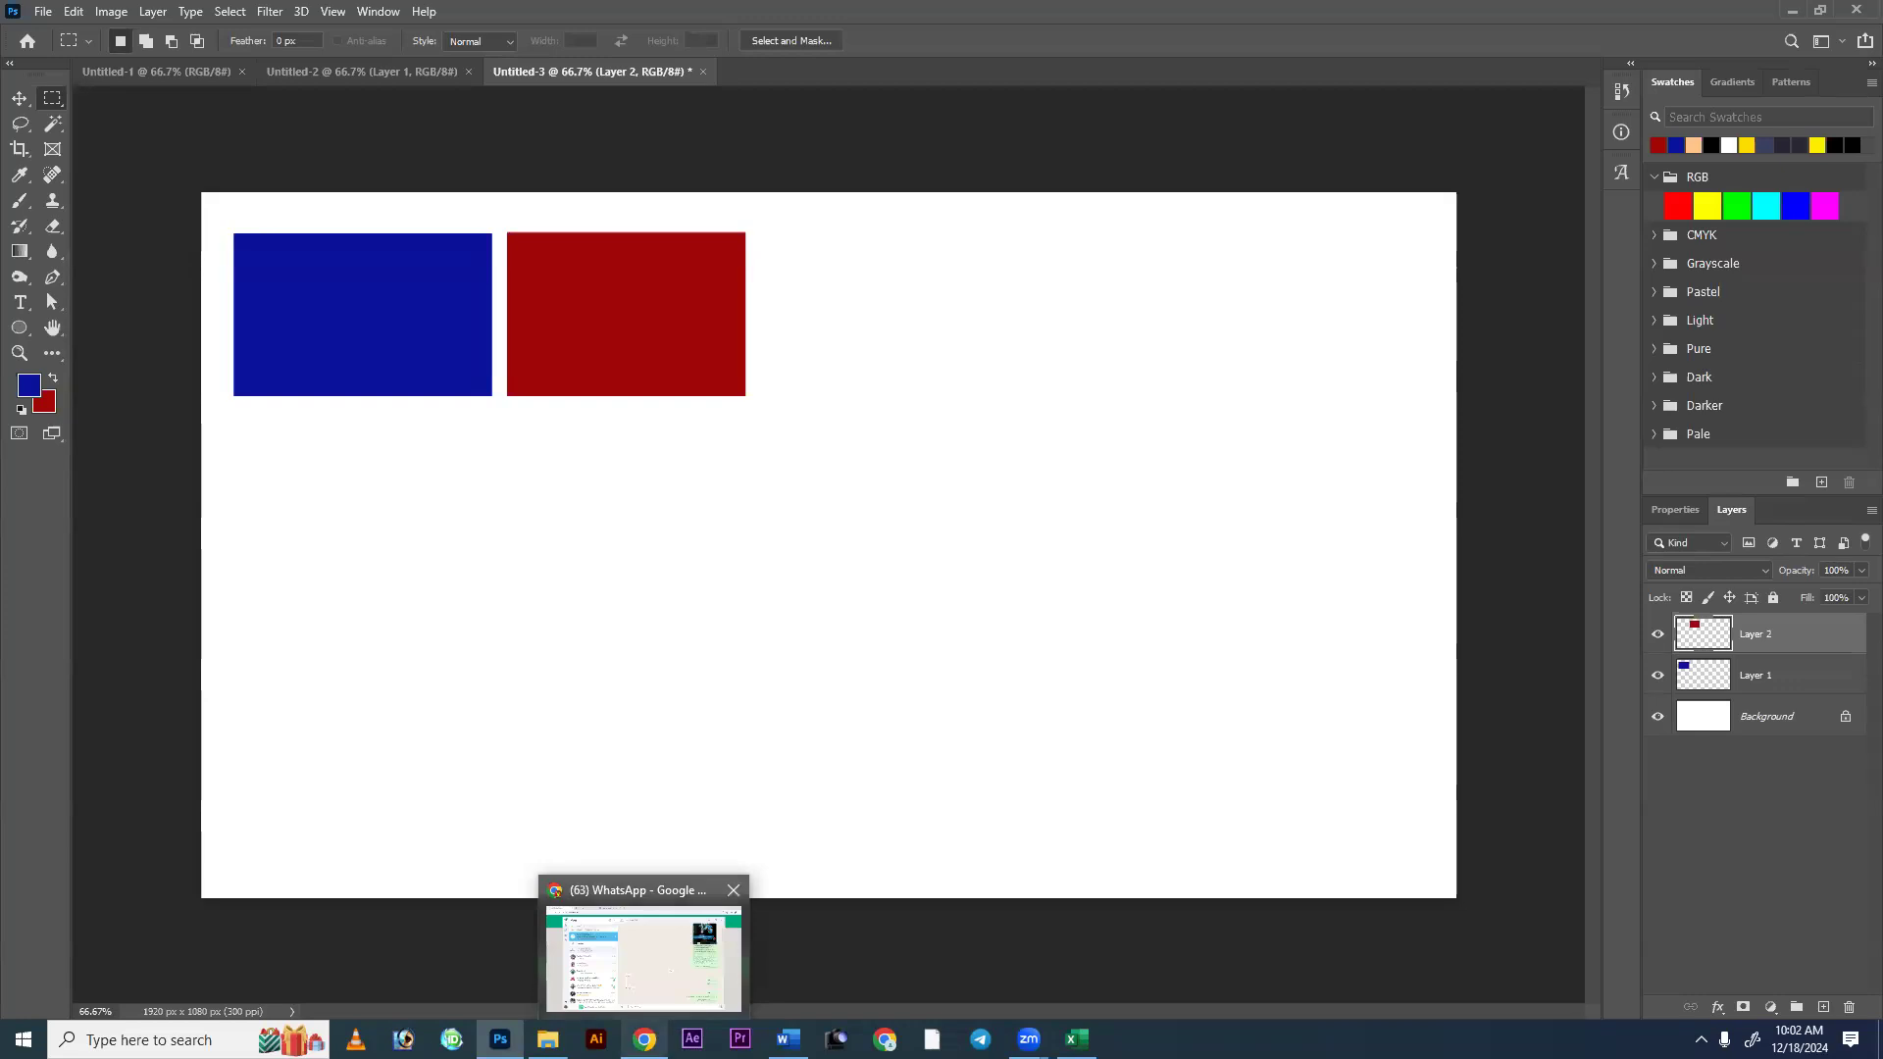
left_click(753, 19)
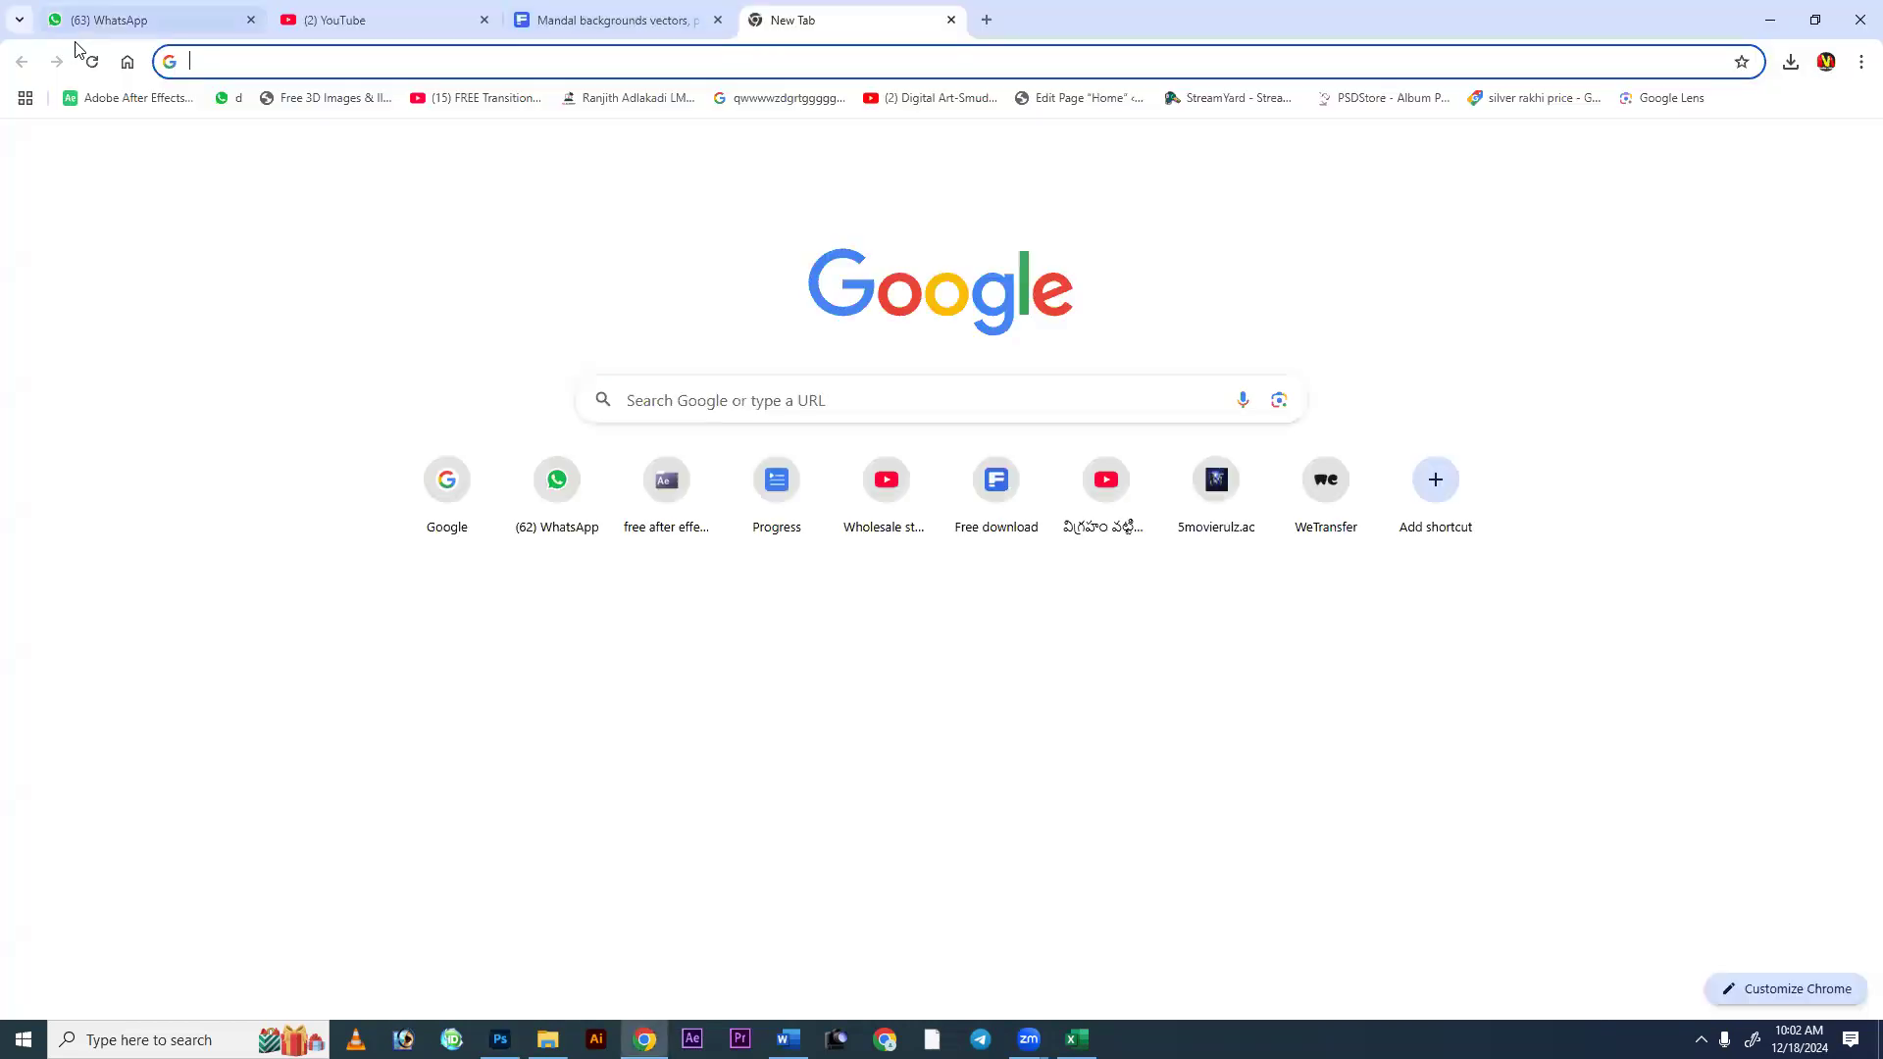
left_click(127, 65)
left_click(761, 437)
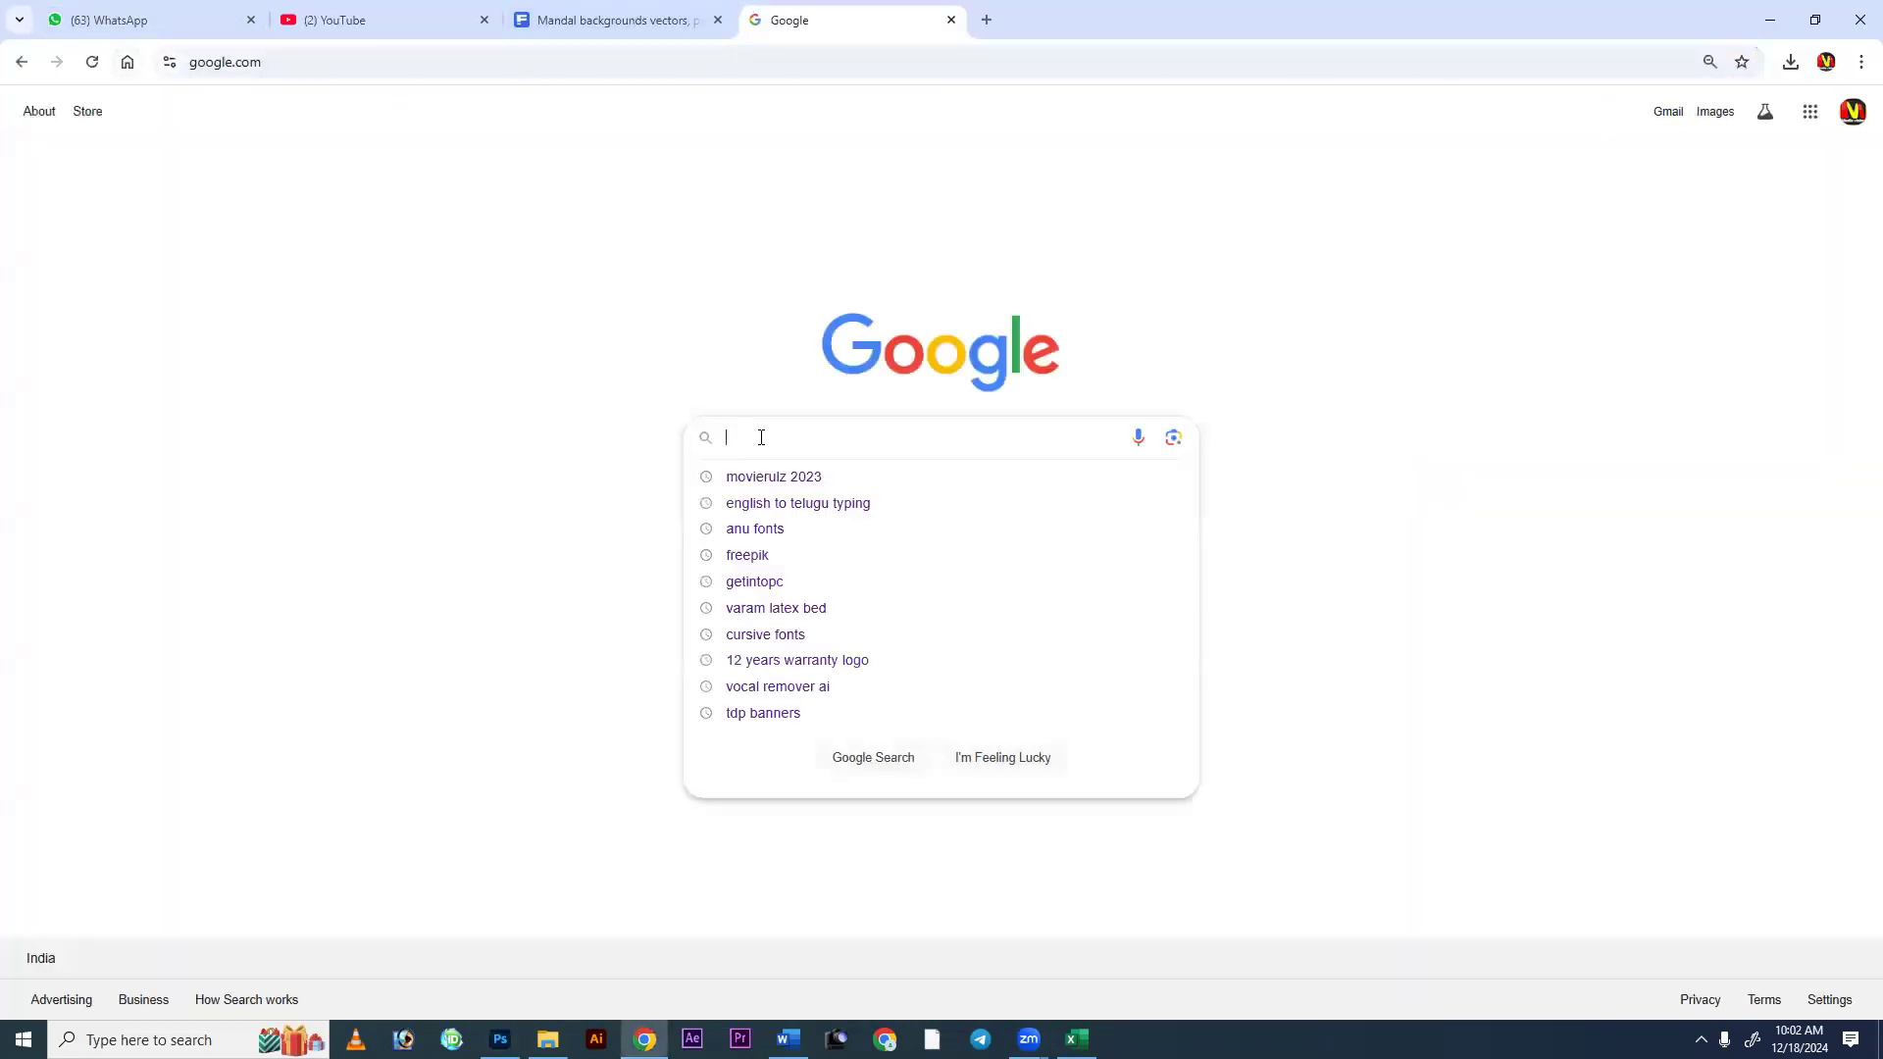
Search Google for "wallpaper images" and preview the red lantern picture from the image results.
type("wal")
key("BackSpace")
key("BackSpace")
key("BackSpace")
type("wap")
key("BackSpace")
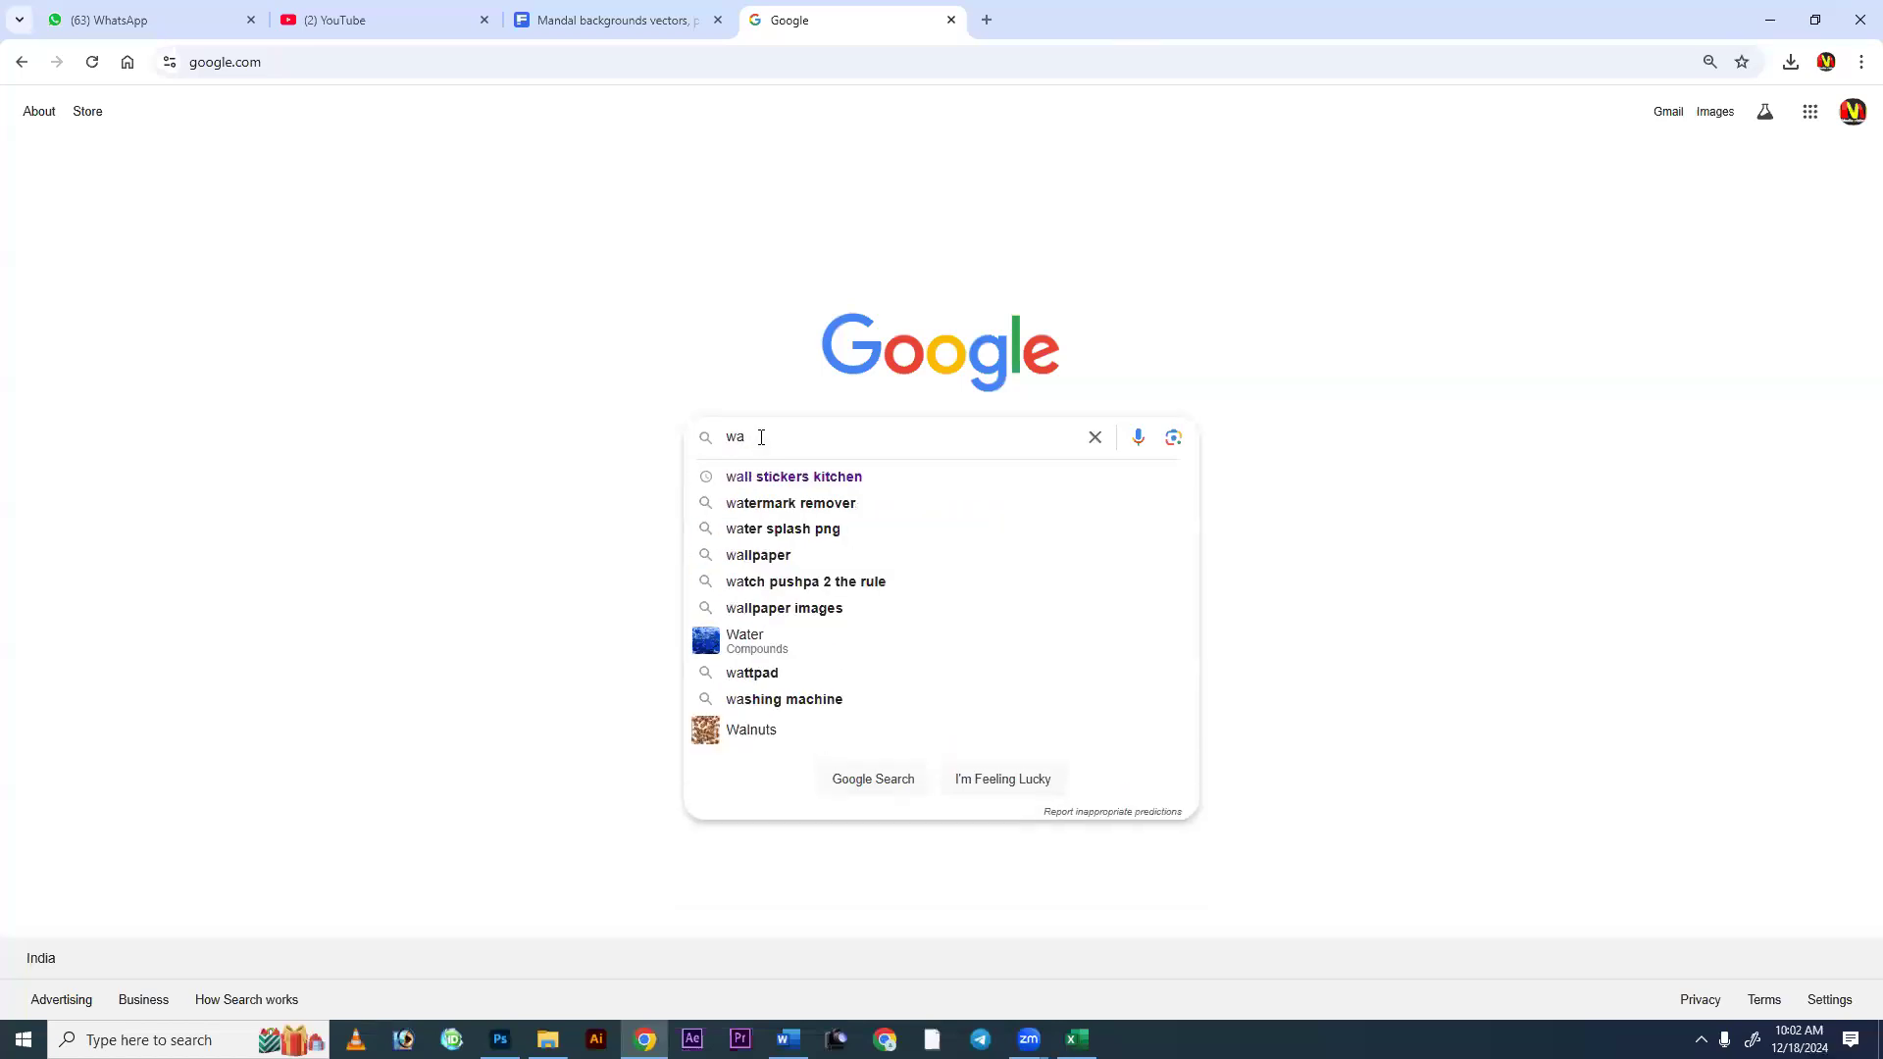
type("llpa")
key("Down")
key("Down")
key("Down")
key("Return")
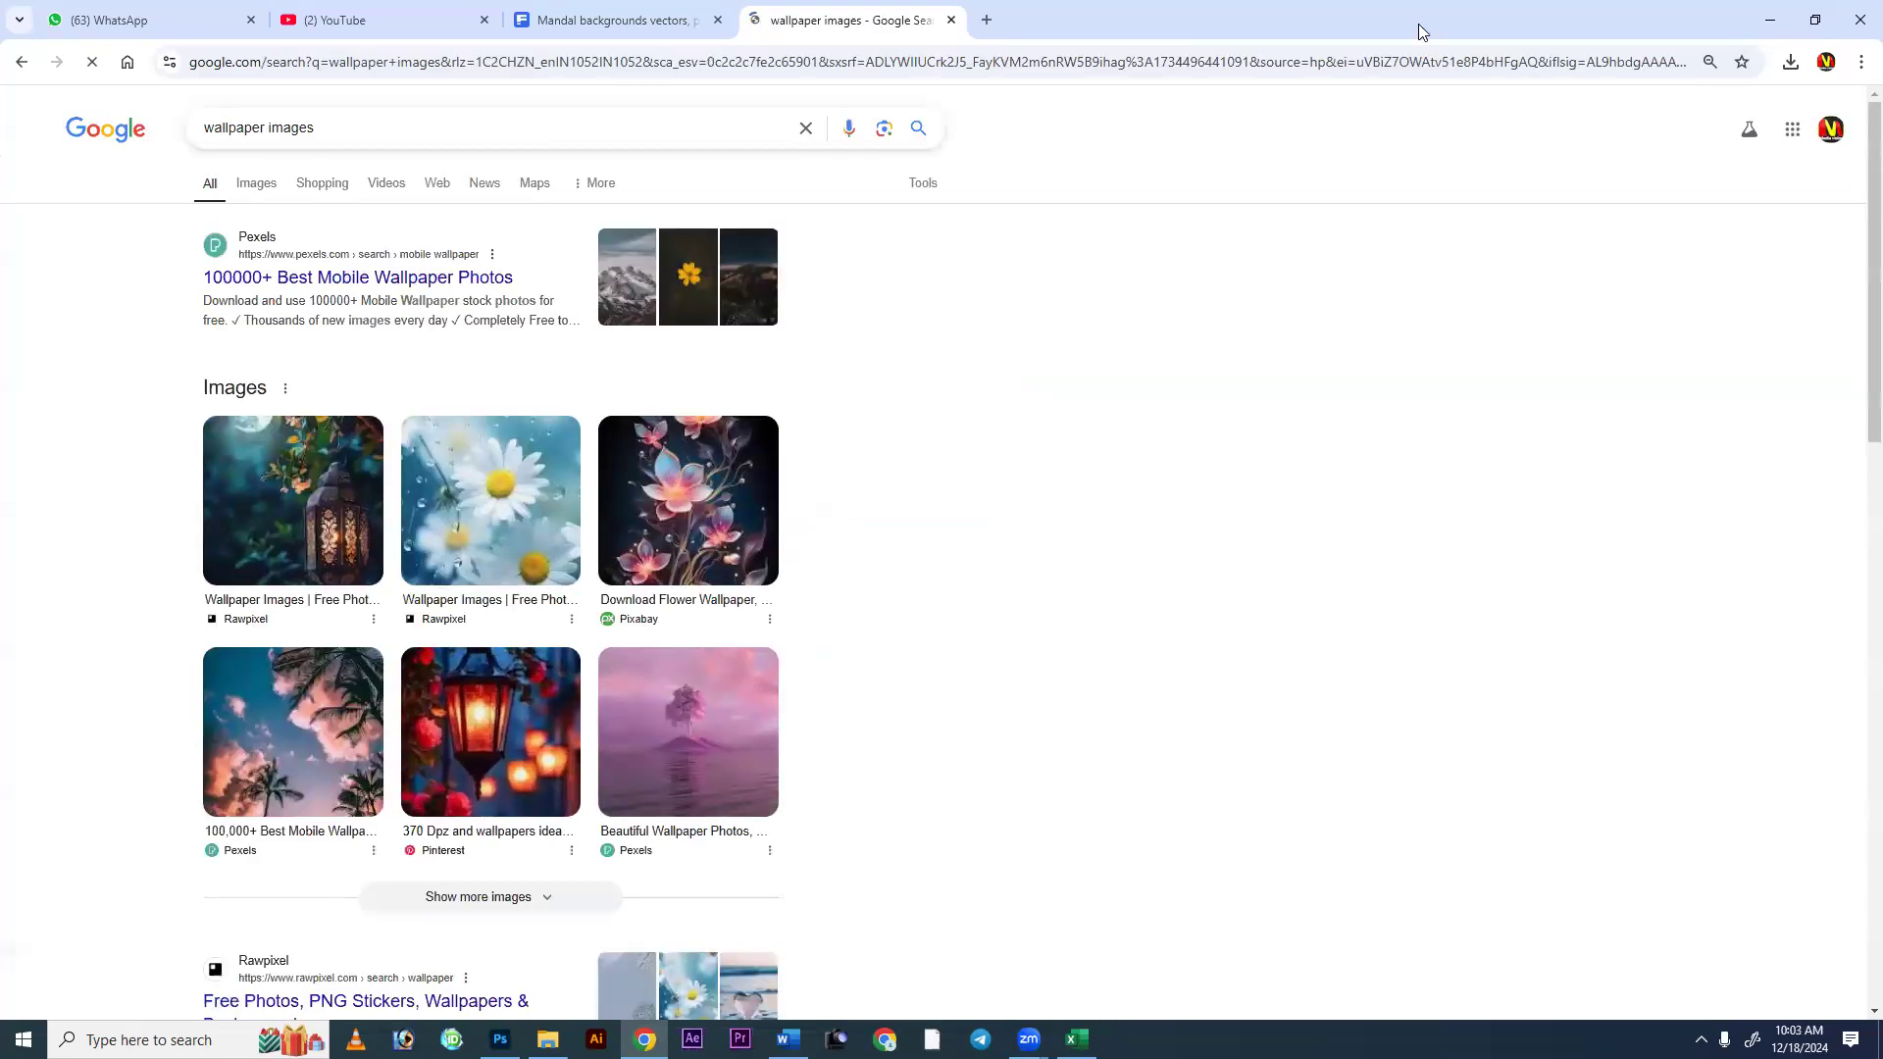
left_click(490, 731)
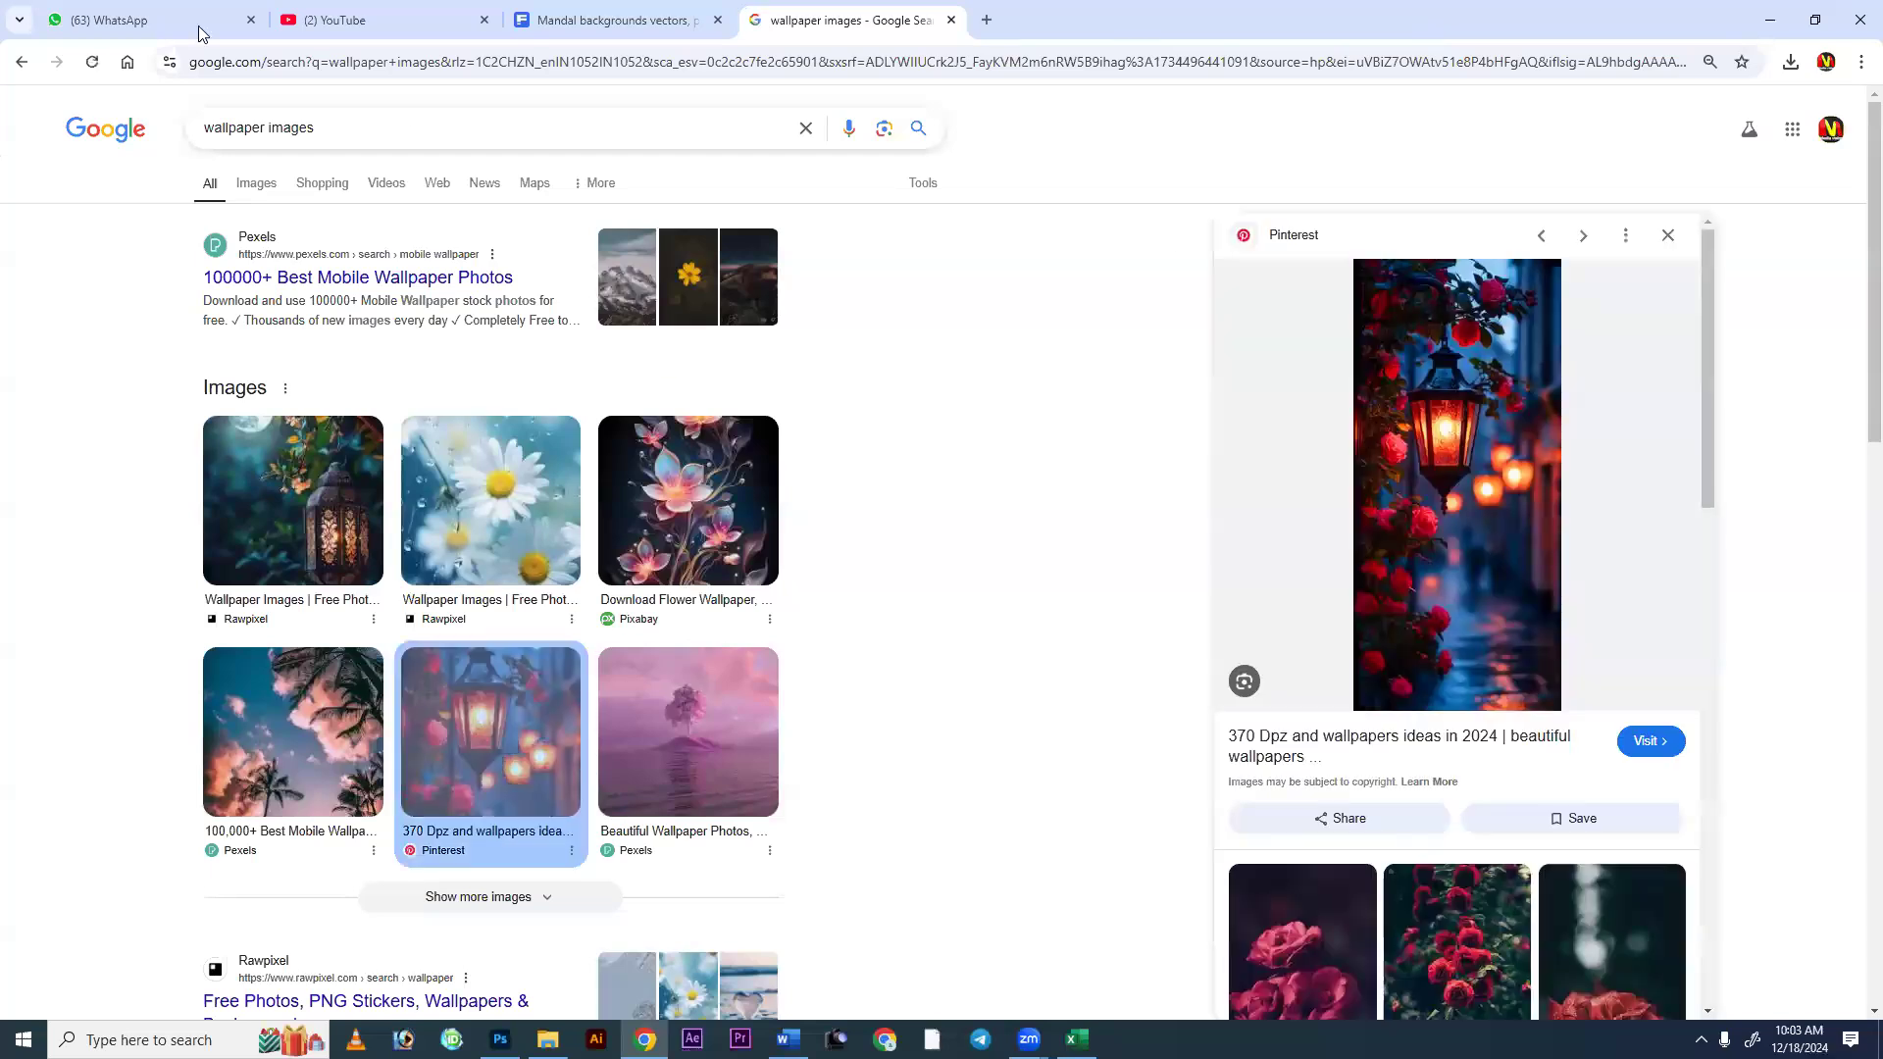
Search Google for "movie wallpaper 4k" and show the image results.
left_click_drag(333, 126, 153, 176)
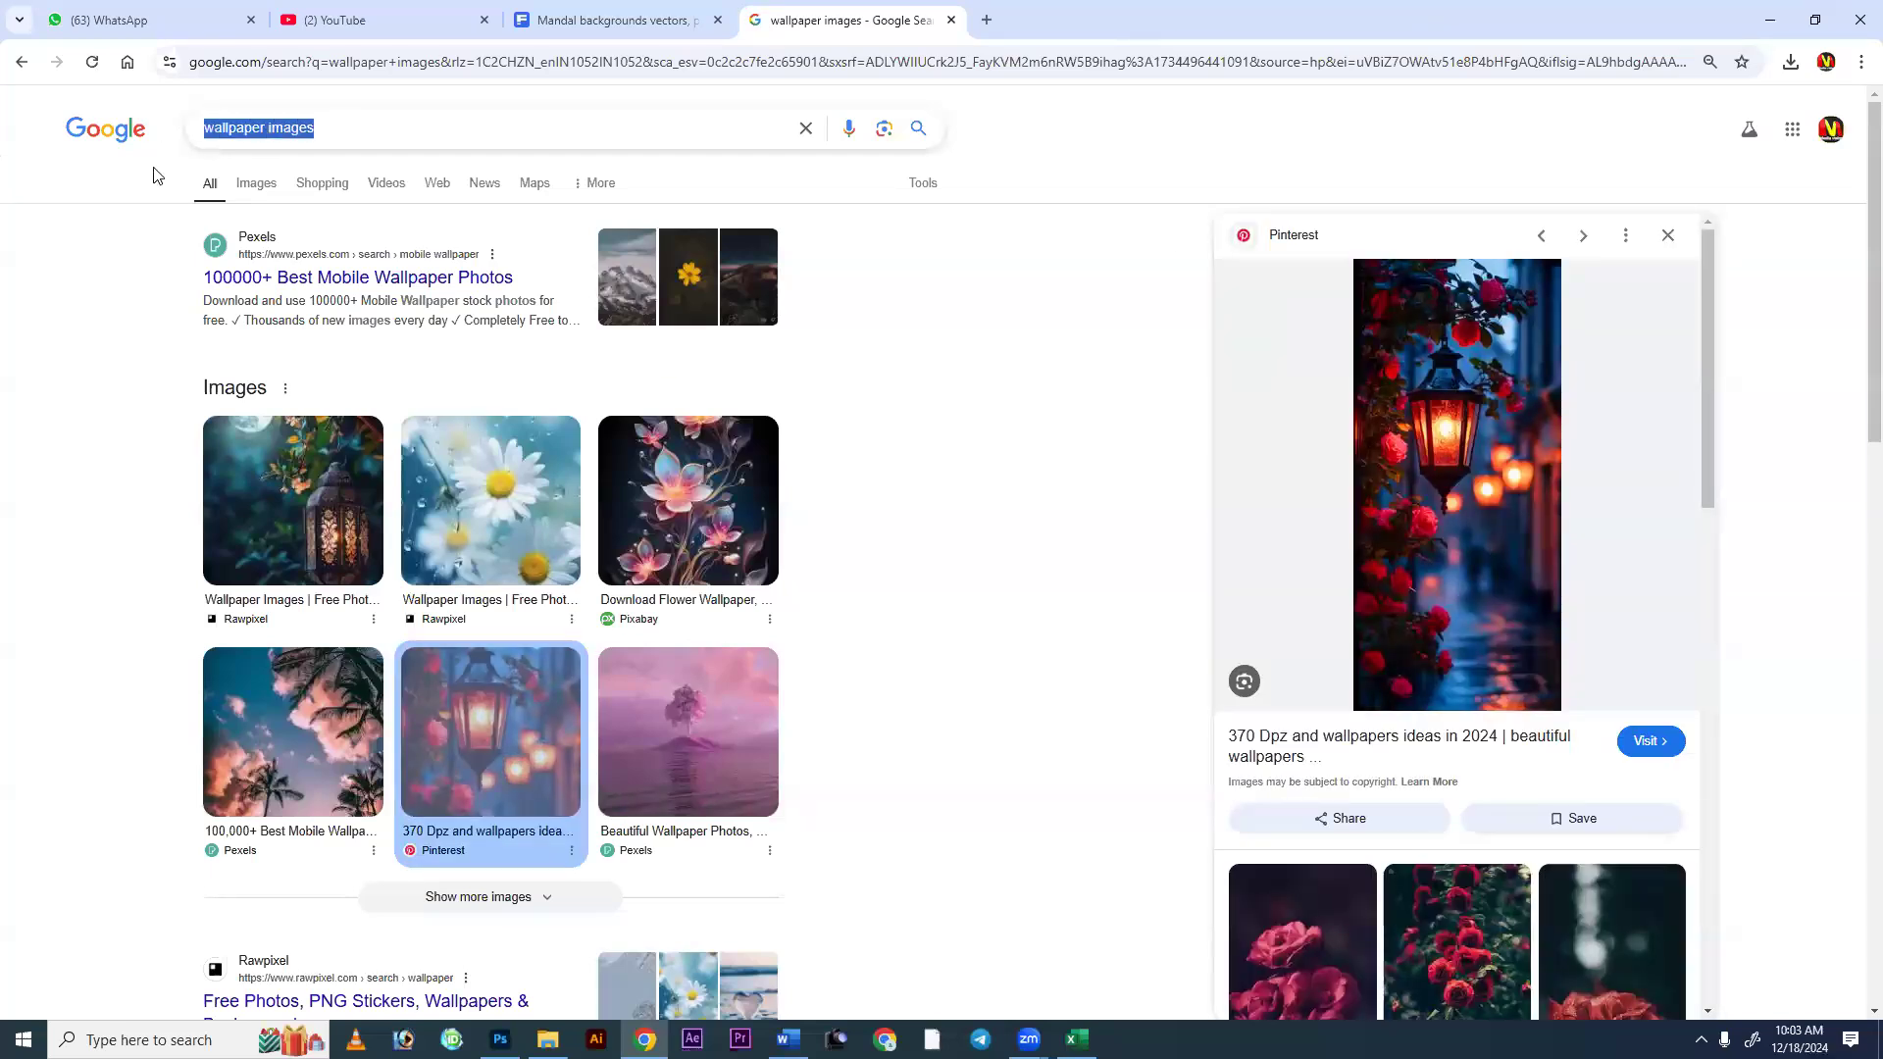
type("movie wall")
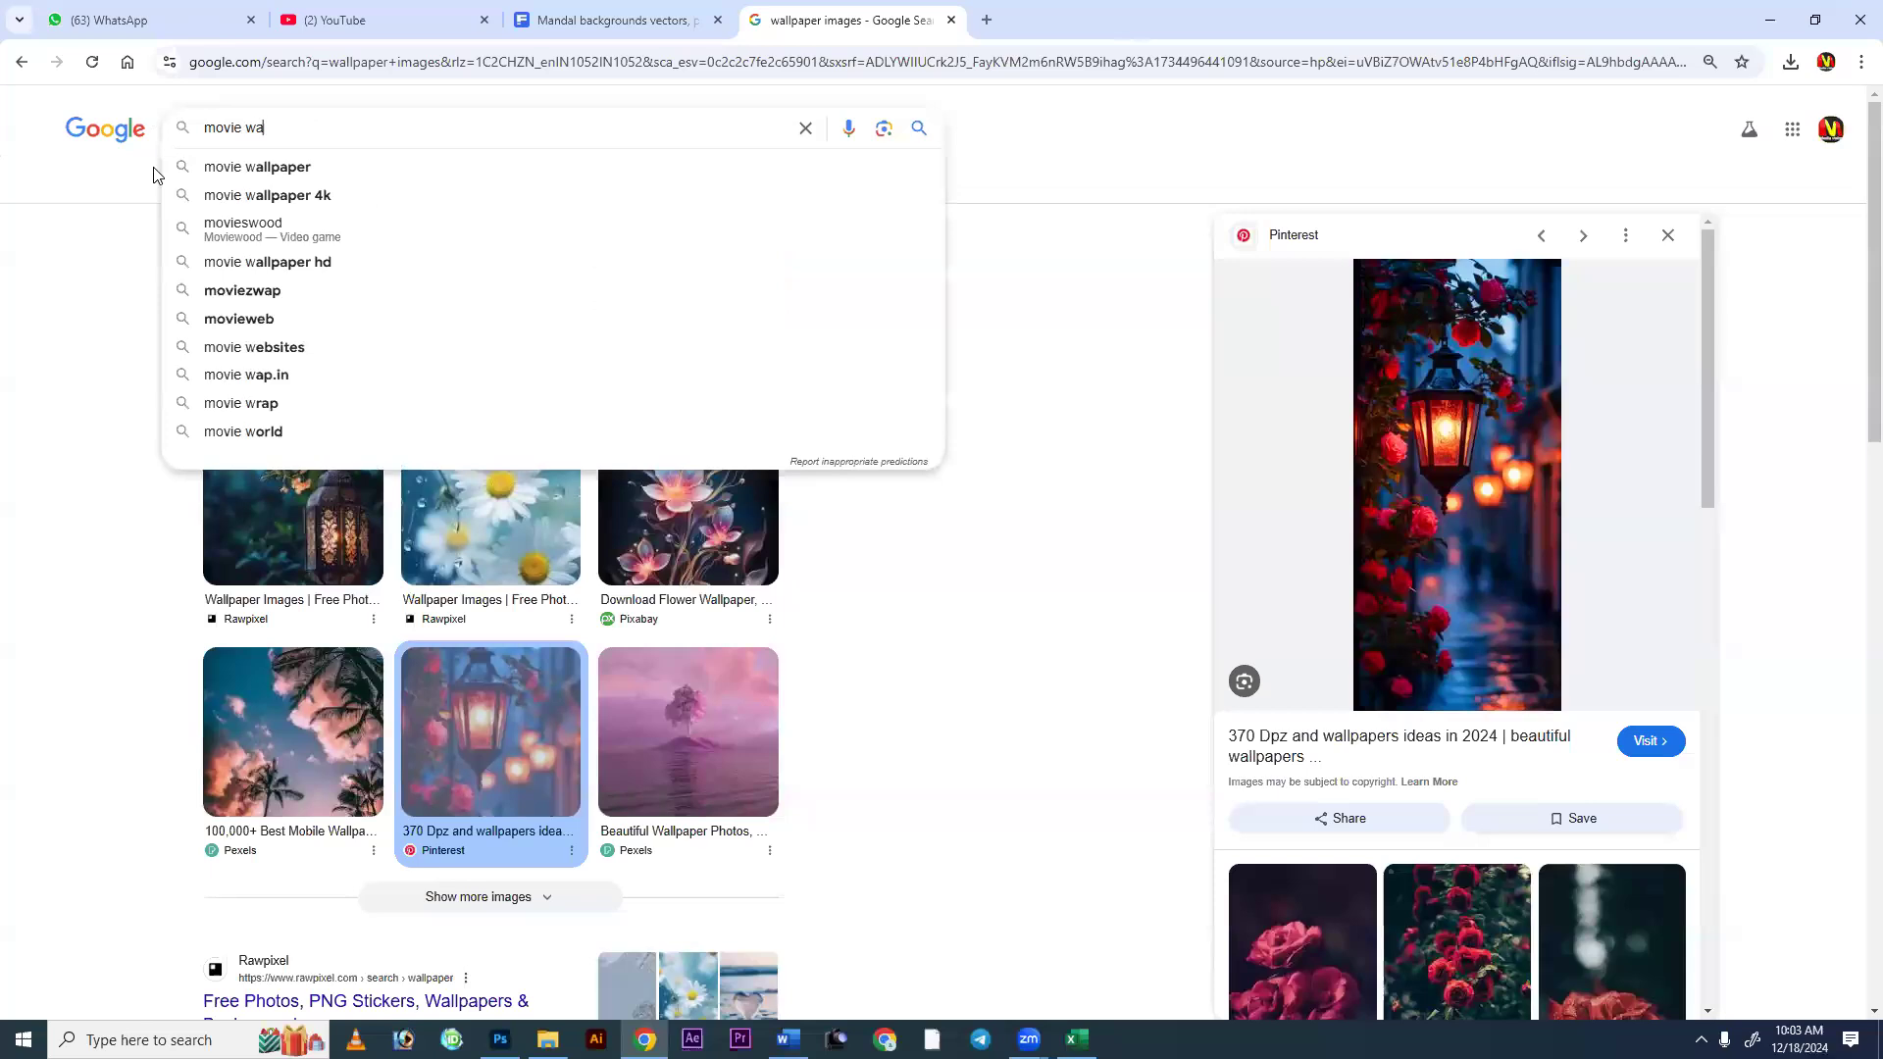
key("Down")
key("Down")
key("Down")
key("Up")
key("Return")
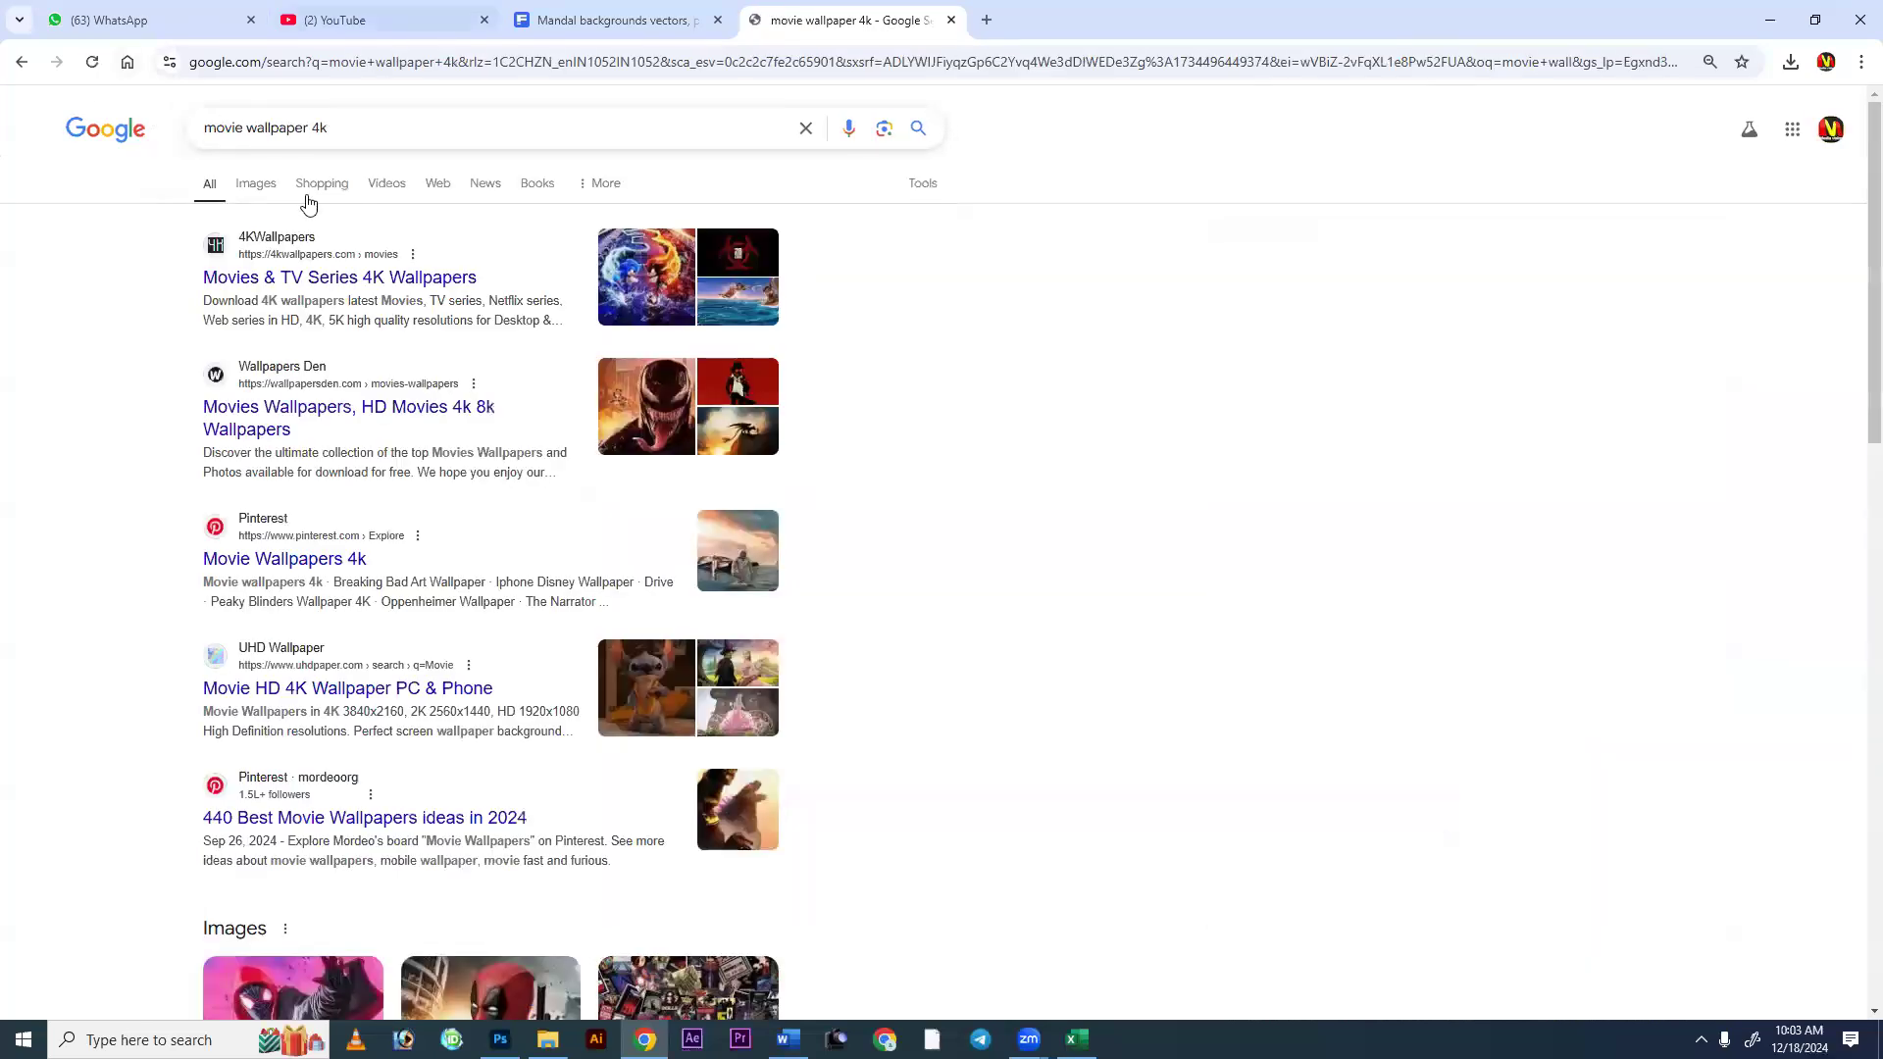
left_click(249, 190)
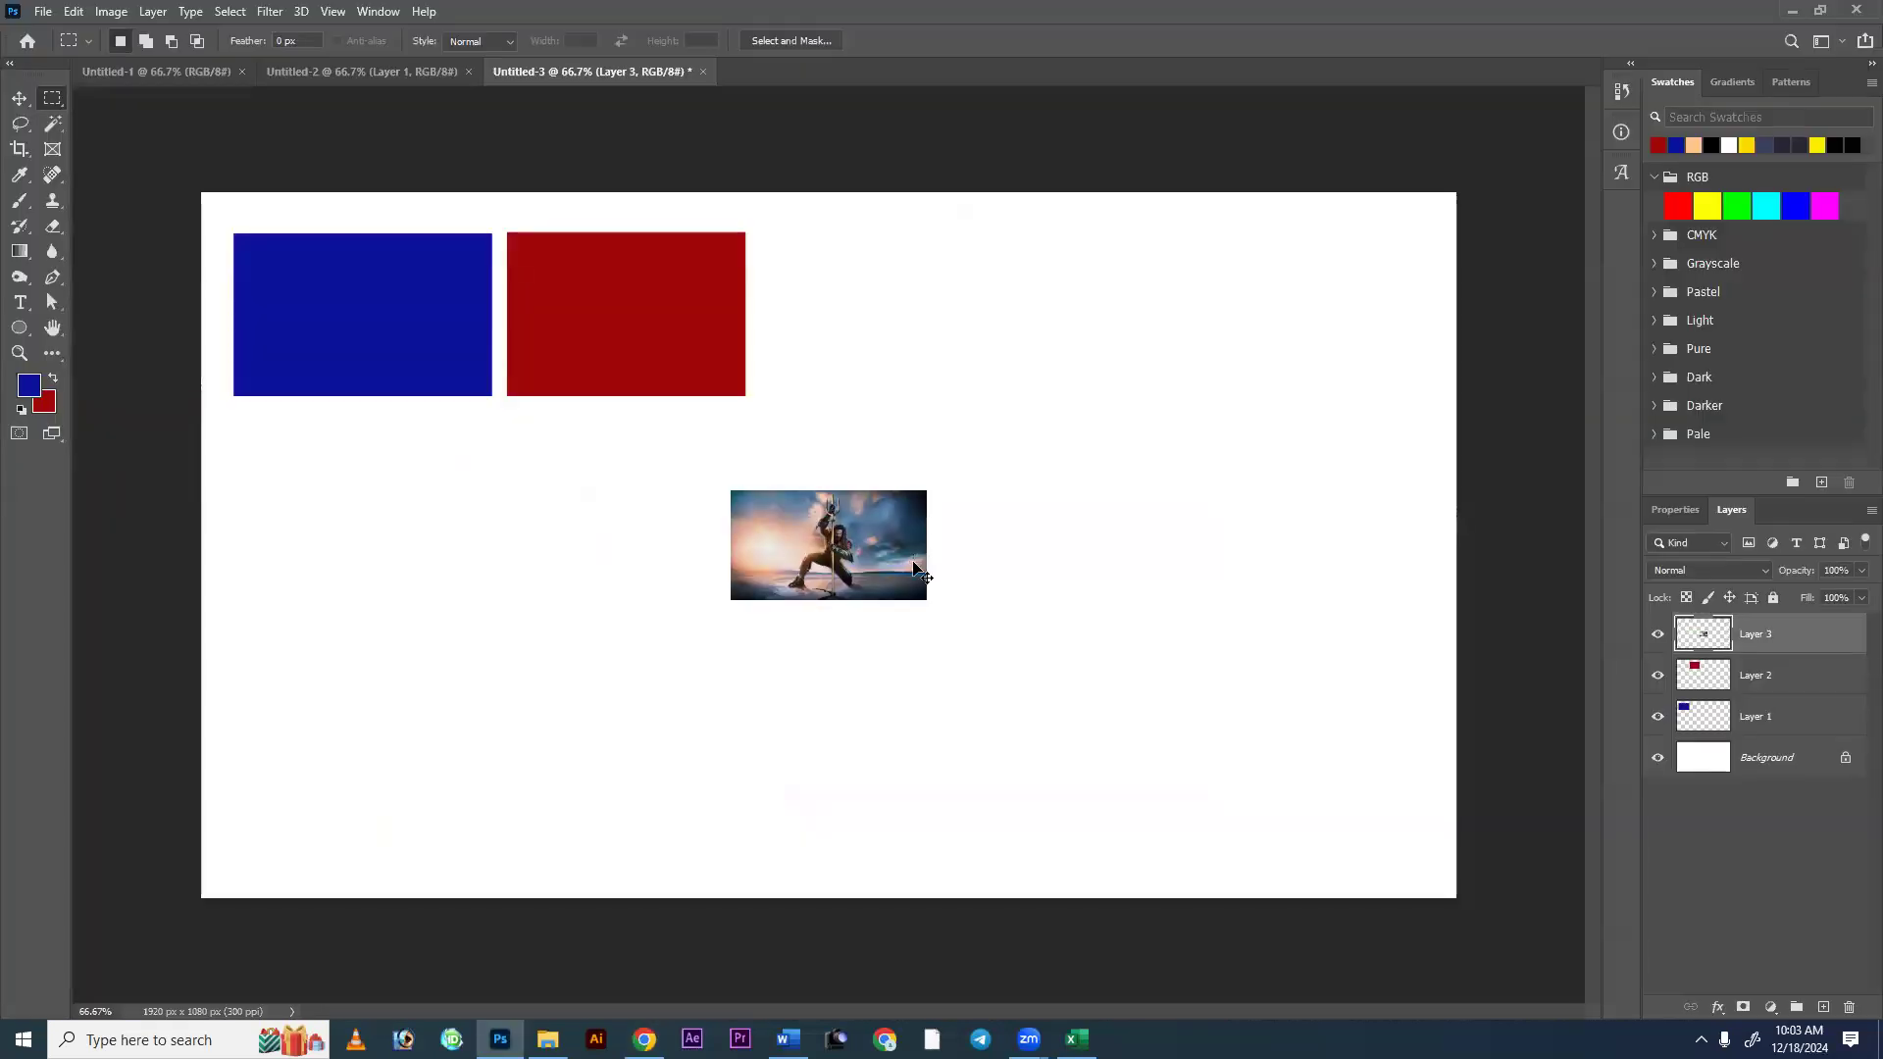
Enlarge the pasted trident warrior image on Layer 3 and position it below the blue and red rectangles.
left_click_drag(926, 488, 1212, 333)
key("Return")
key("v")
left_click_drag(1013, 482, 976, 565)
left_click_drag(856, 580, 884, 578)
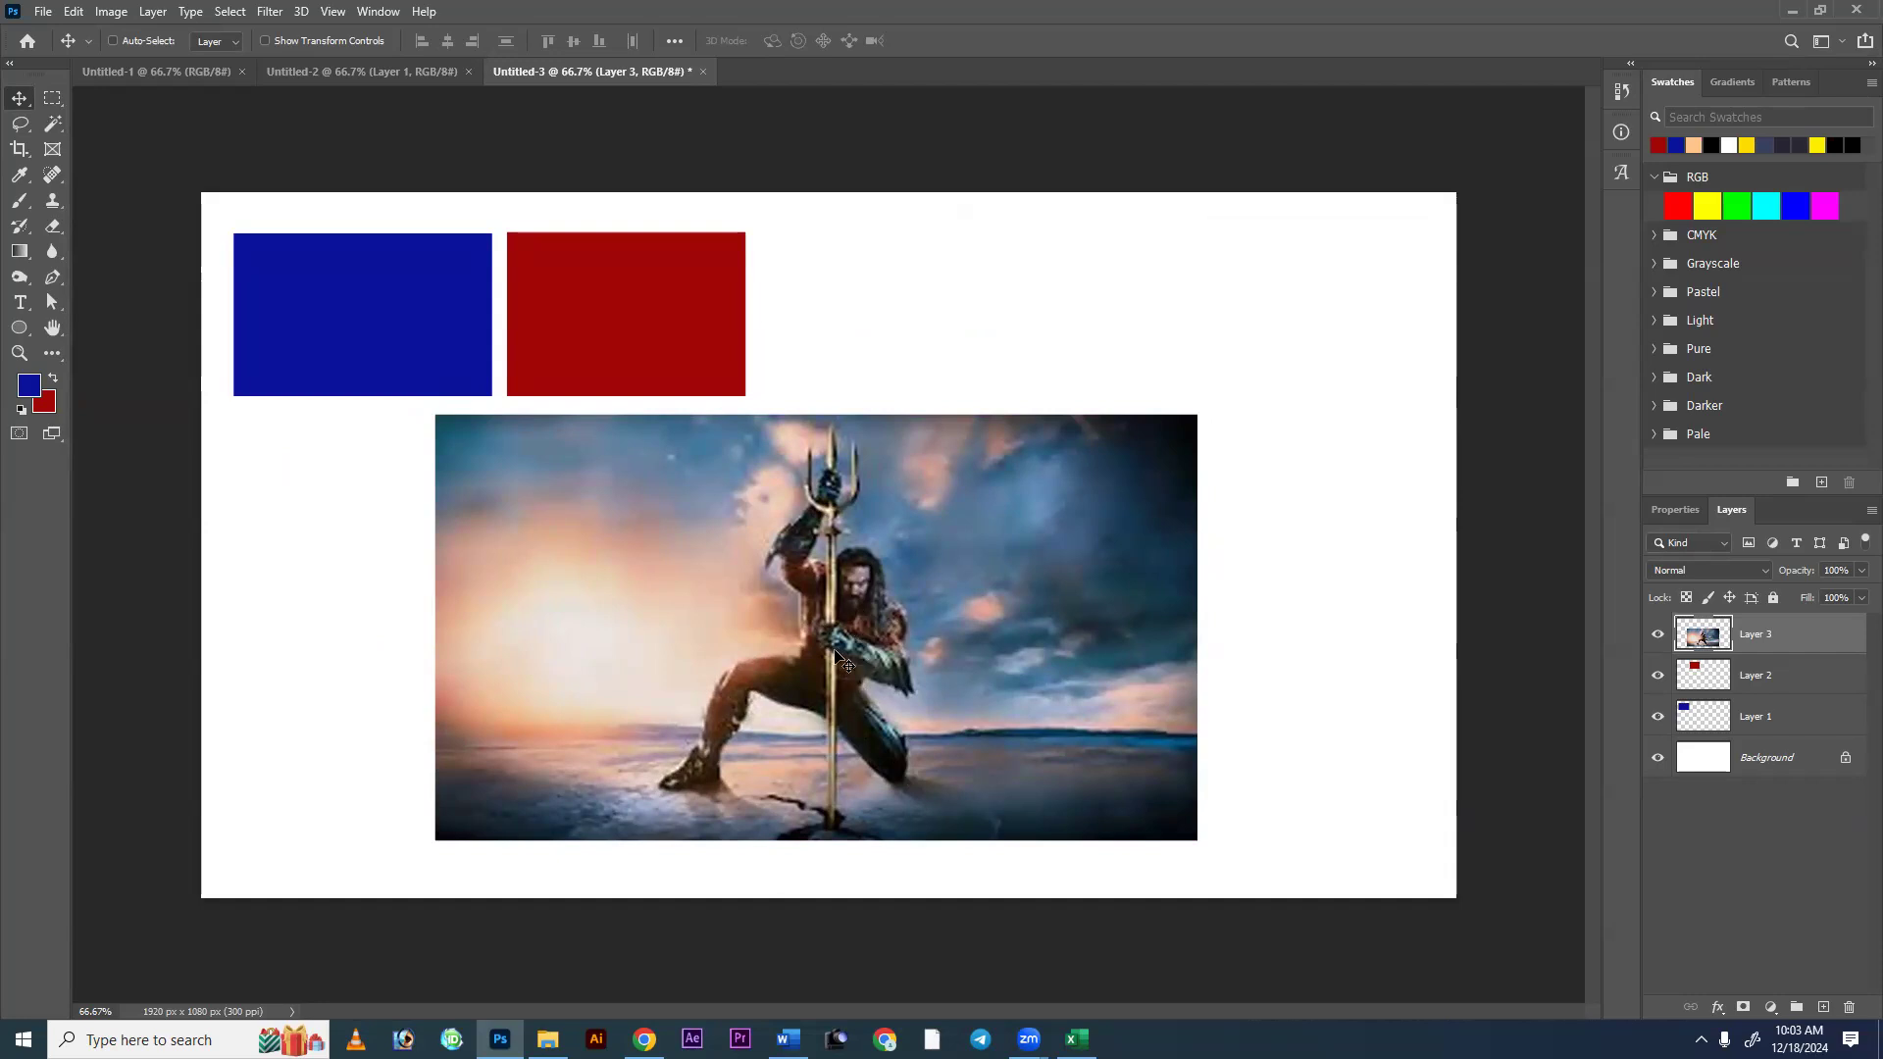
Draw a tall rectangular selection around the warrior in the image, nudge its outline and deselect it.
left_click_drag(659, 432, 960, 828)
left_click_drag(905, 625, 903, 616)
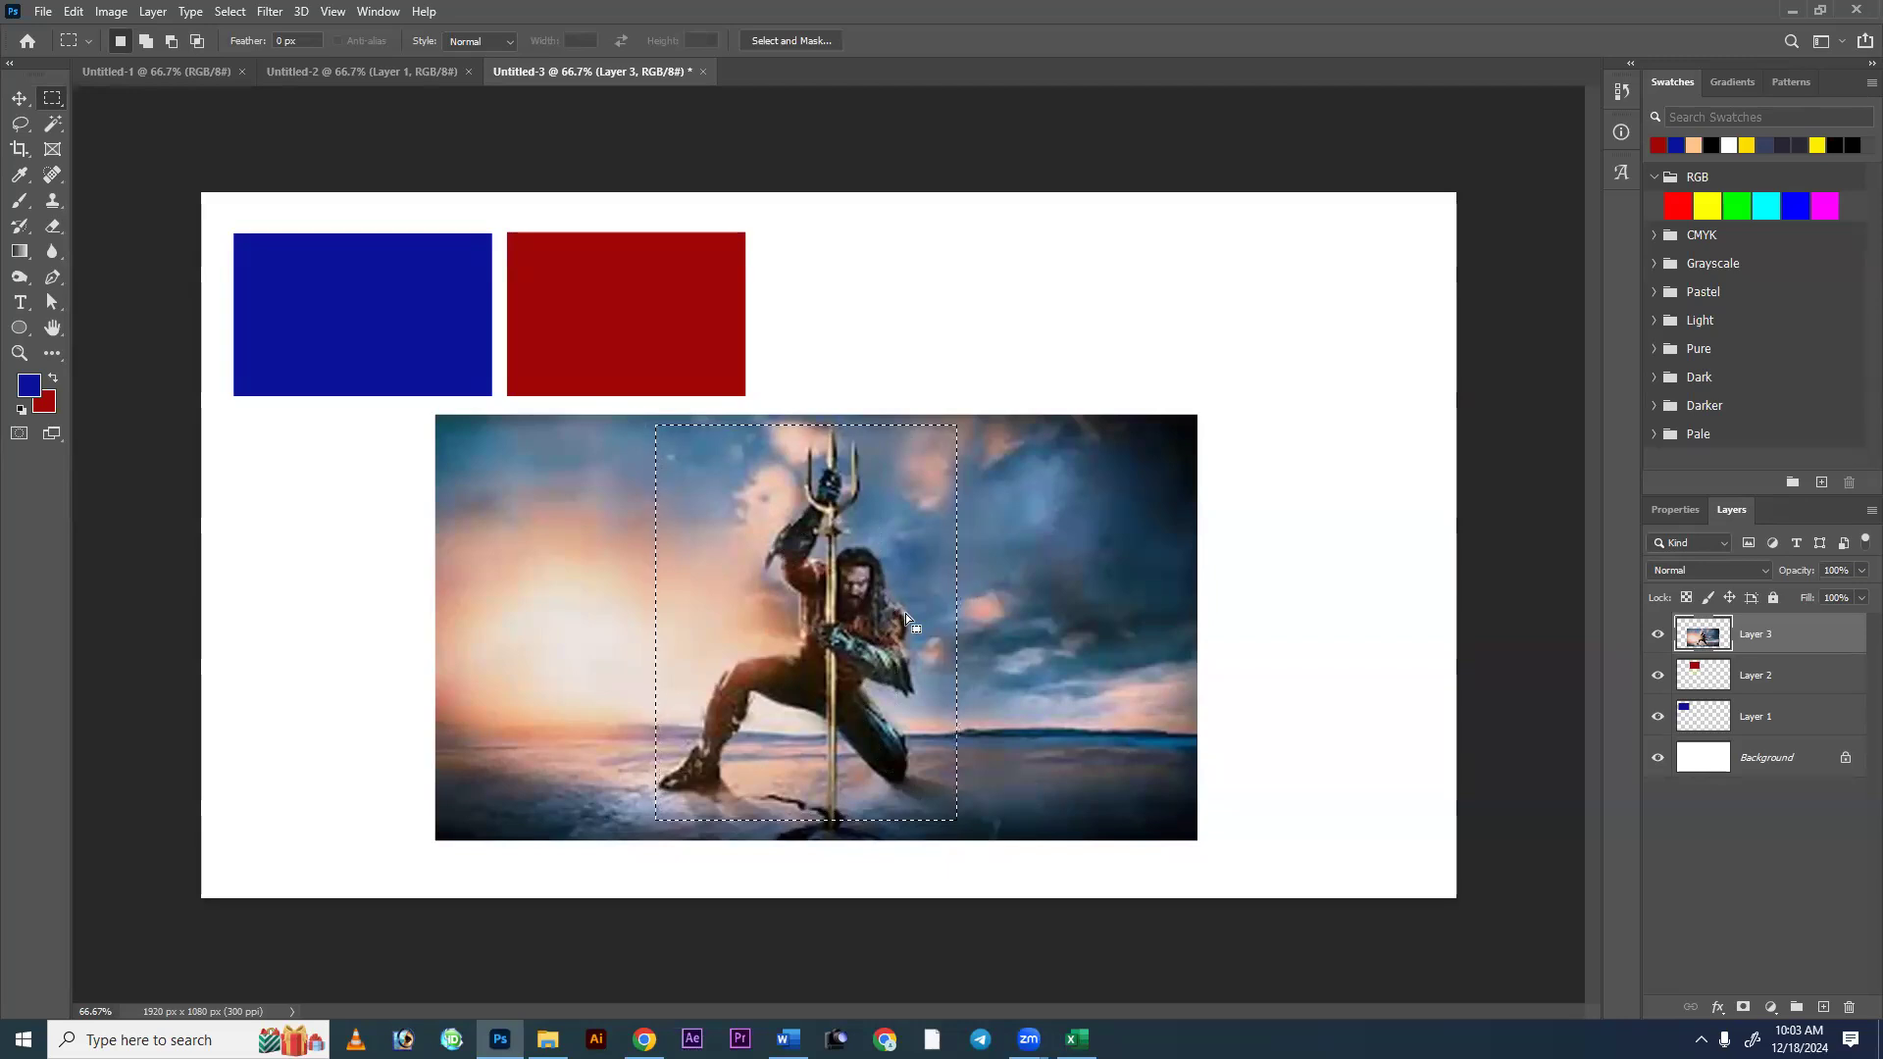
key("ctrl+d")
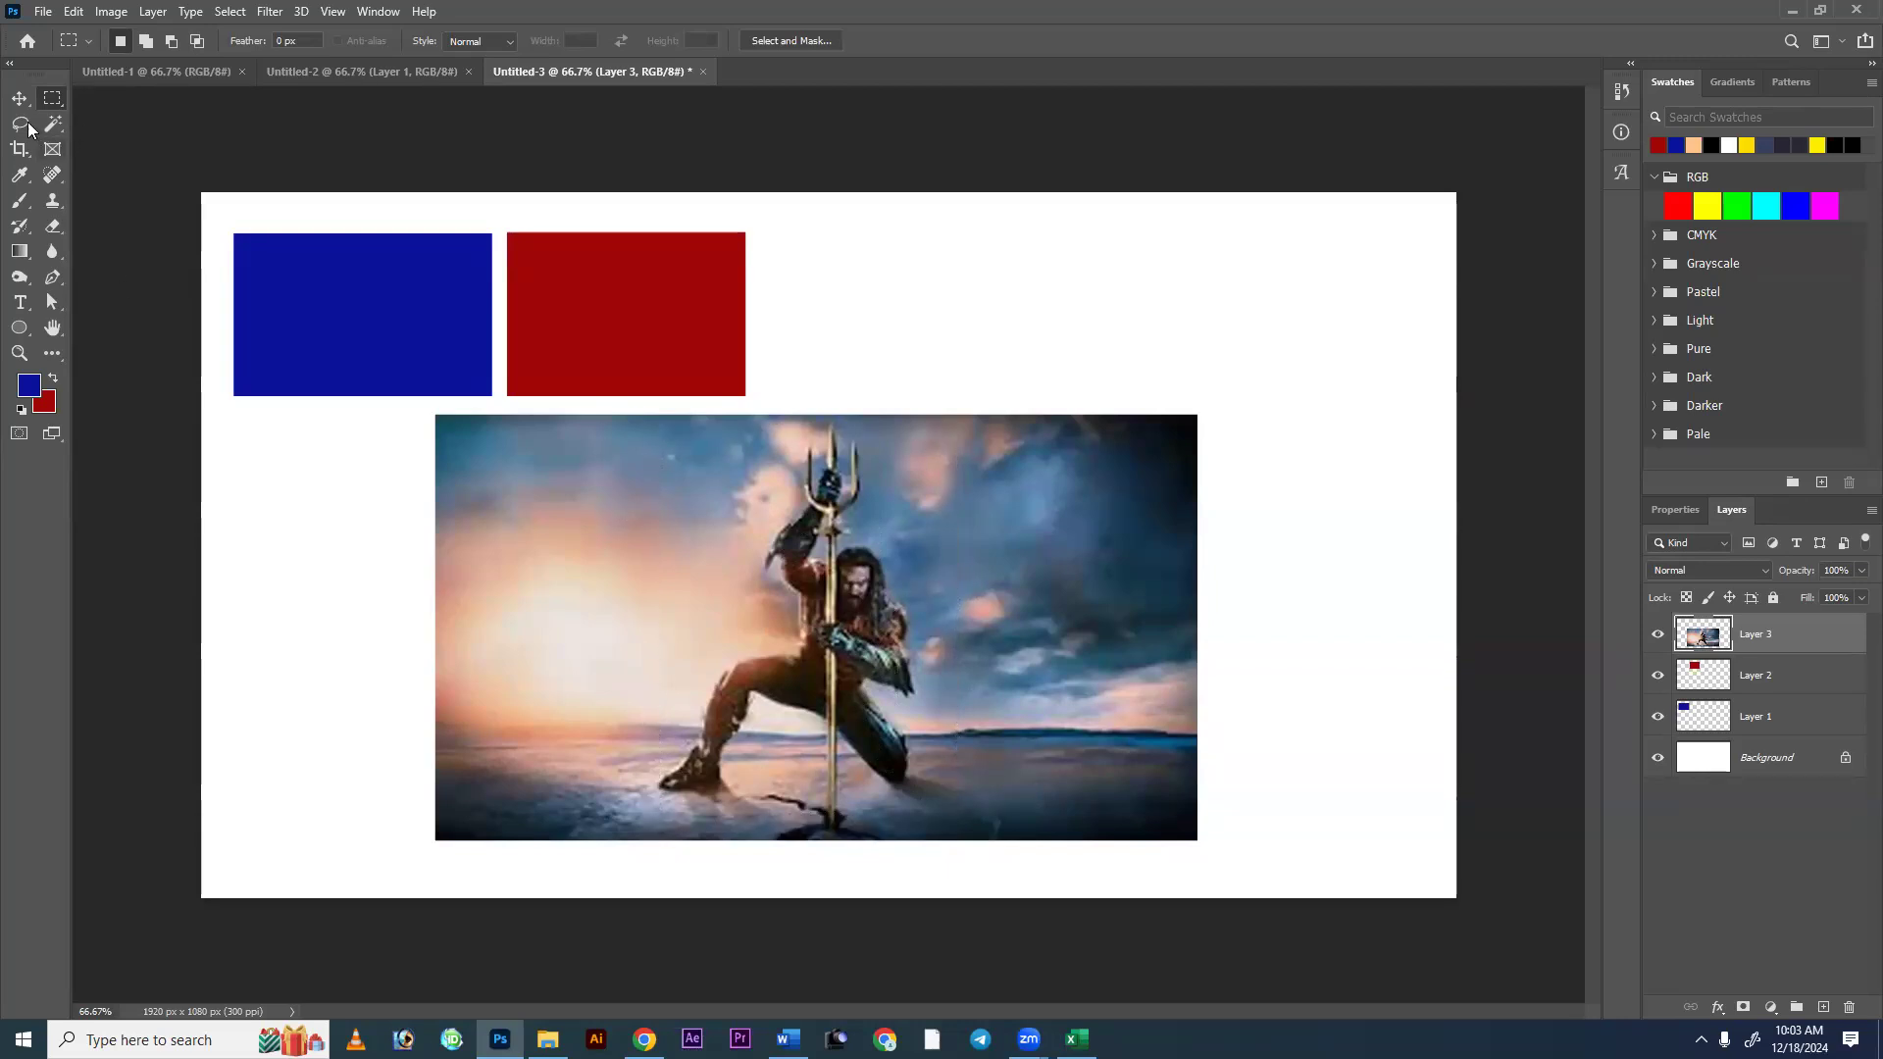
Draw a selection around the warrior's upper body with the Elliptical Marquee tool, shift its outline and clear it.
right_click(55, 98)
left_click(108, 121)
mouse_move(750, 429)
left_mouse_down()
mouse_move(1020, 618)
mouse_move(1005, 680)
left_mouse_up()
mouse_move(943, 562)
left_mouse_down()
mouse_move(873, 555)
mouse_move(902, 555)
left_mouse_up()
left_click(408, 546)
Switch back to the Rectangular Marquee tool, draw a selection over the warrior's upper body and clear it.
right_click(43, 108)
left_click(108, 98)
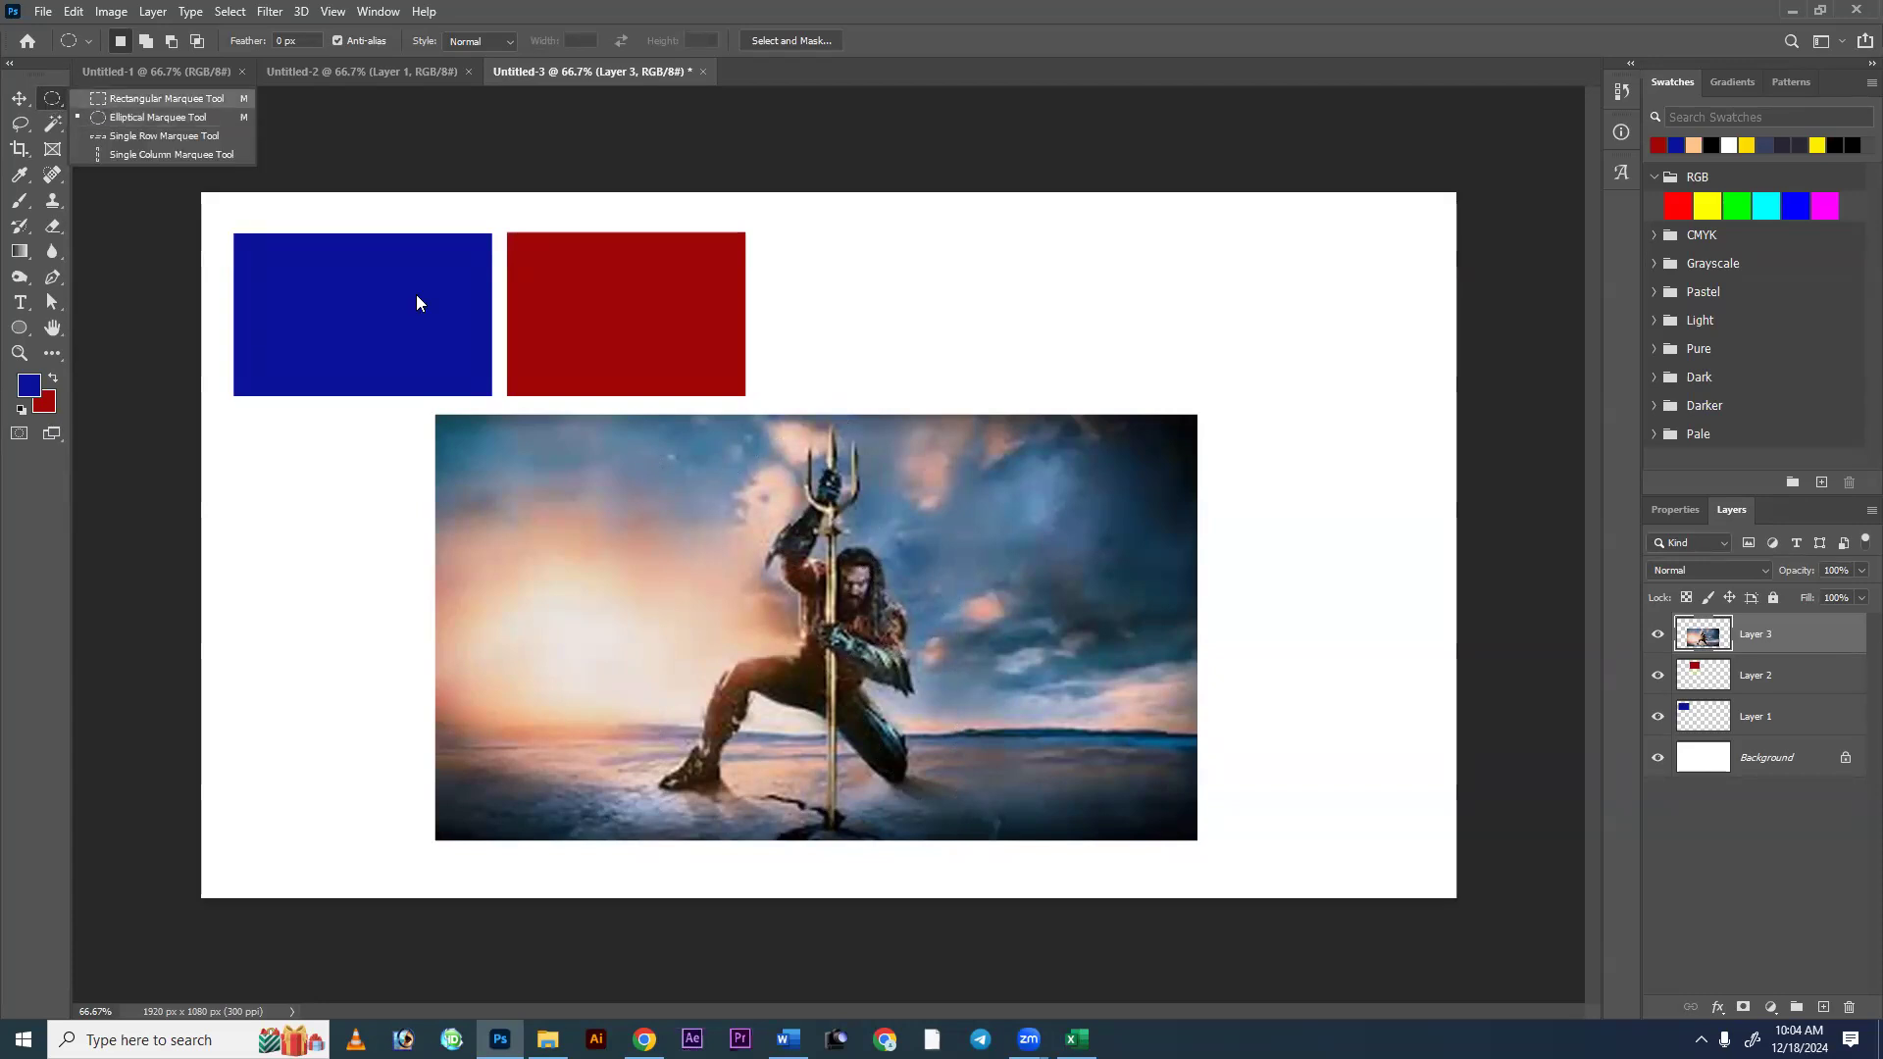
left_click_drag(705, 437, 984, 680)
left_click(1074, 745)
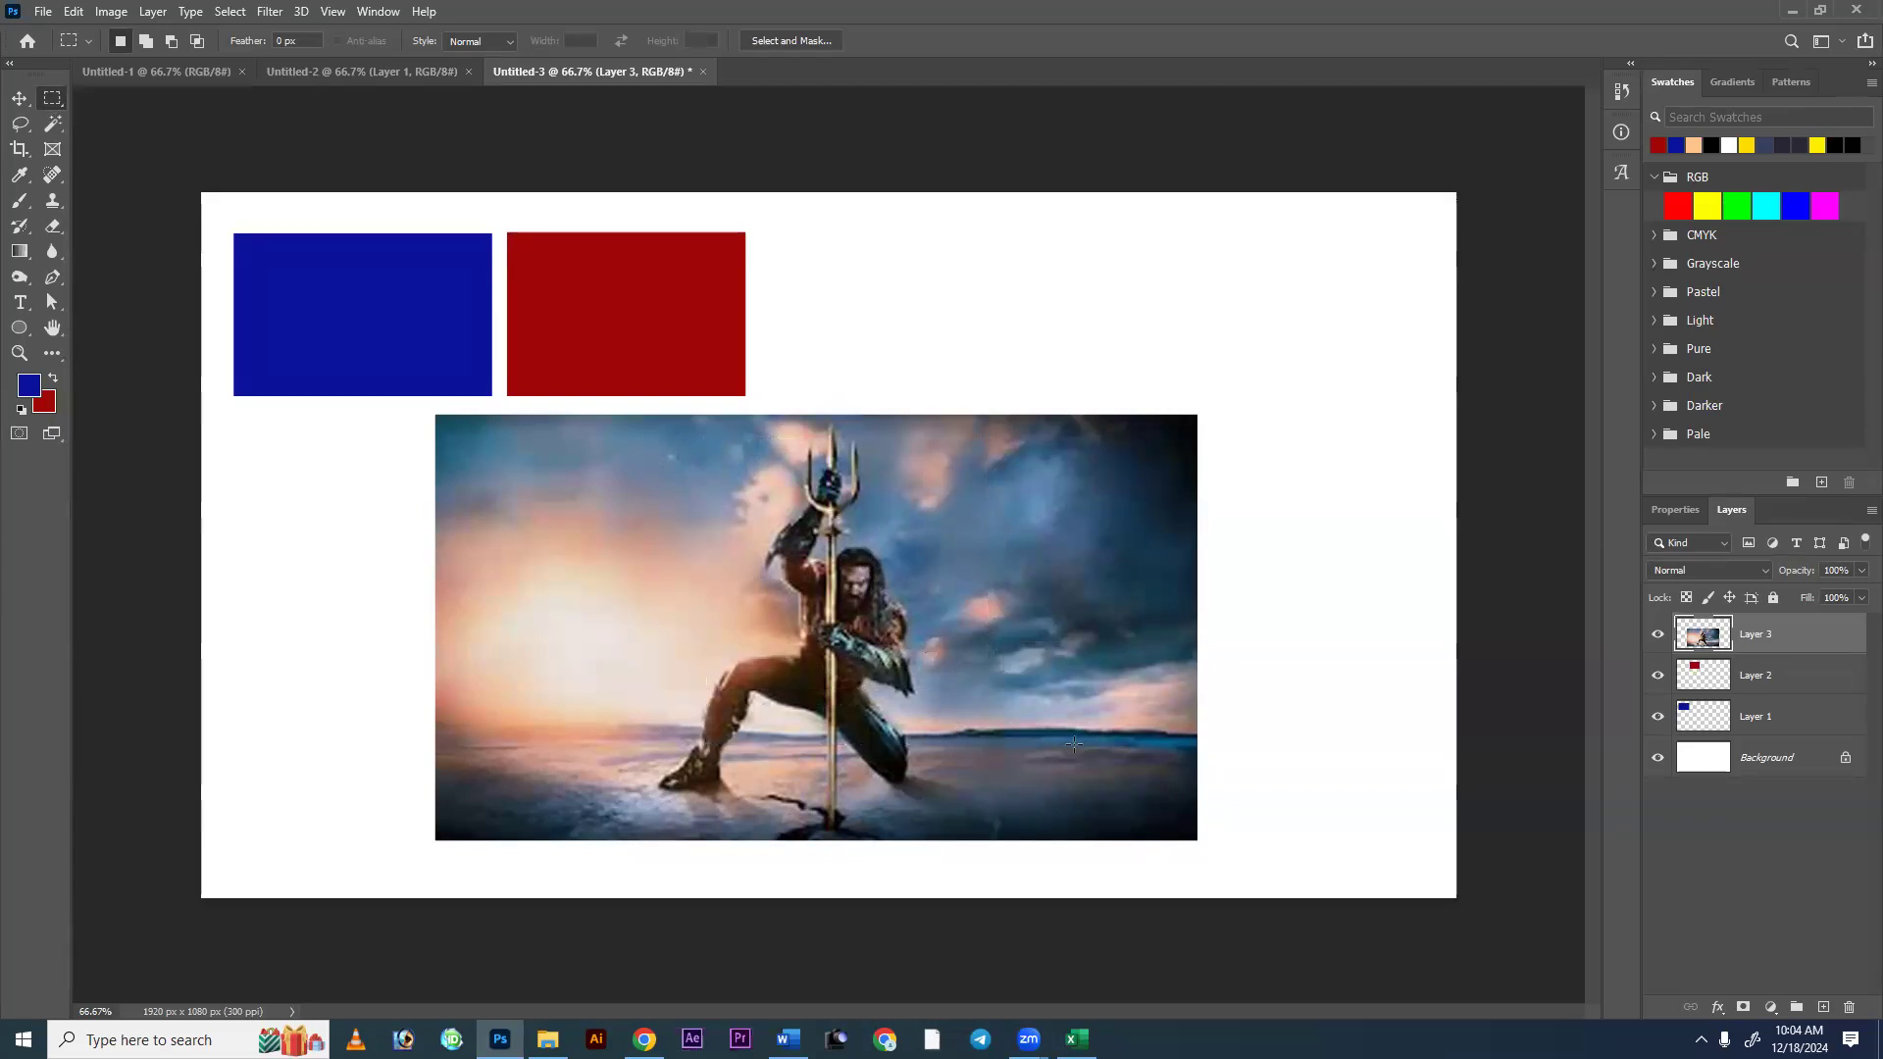
Draw a larger elliptical selection over the trident and the warrior's torso, reposition it and deselect it.
right_click(51, 98)
left_click(127, 115)
left_click_drag(705, 433, 997, 723)
mouse_move(938, 608)
left_mouse_down()
mouse_move(903, 598)
mouse_move(917, 590)
left_mouse_up()
key("ctrl+d")
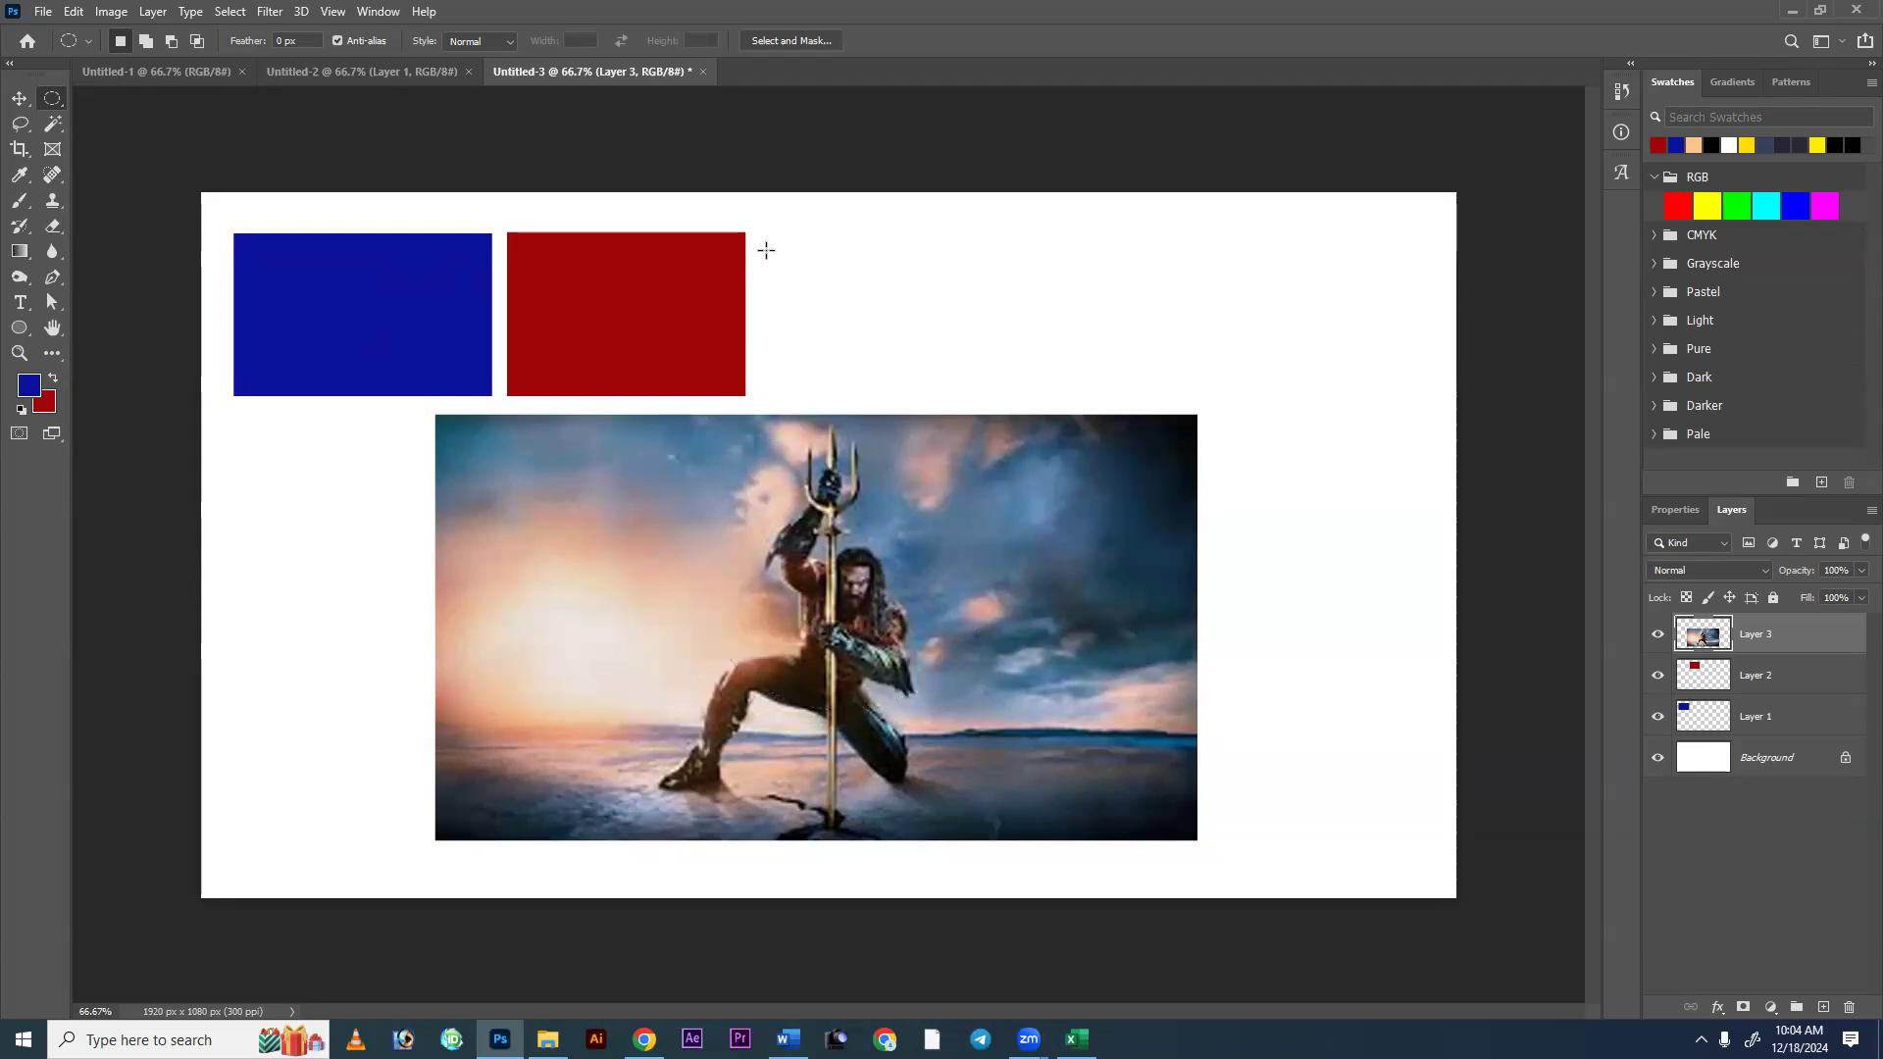
Cut a round notch out of the red rectangle's right edge on Layer 2 by deleting an elliptical selection, and deselect.
left_click_drag(702, 249, 851, 384)
left_click_drag(778, 293, 791, 301)
key("v")
right_click(557, 291)
left_click(586, 303)
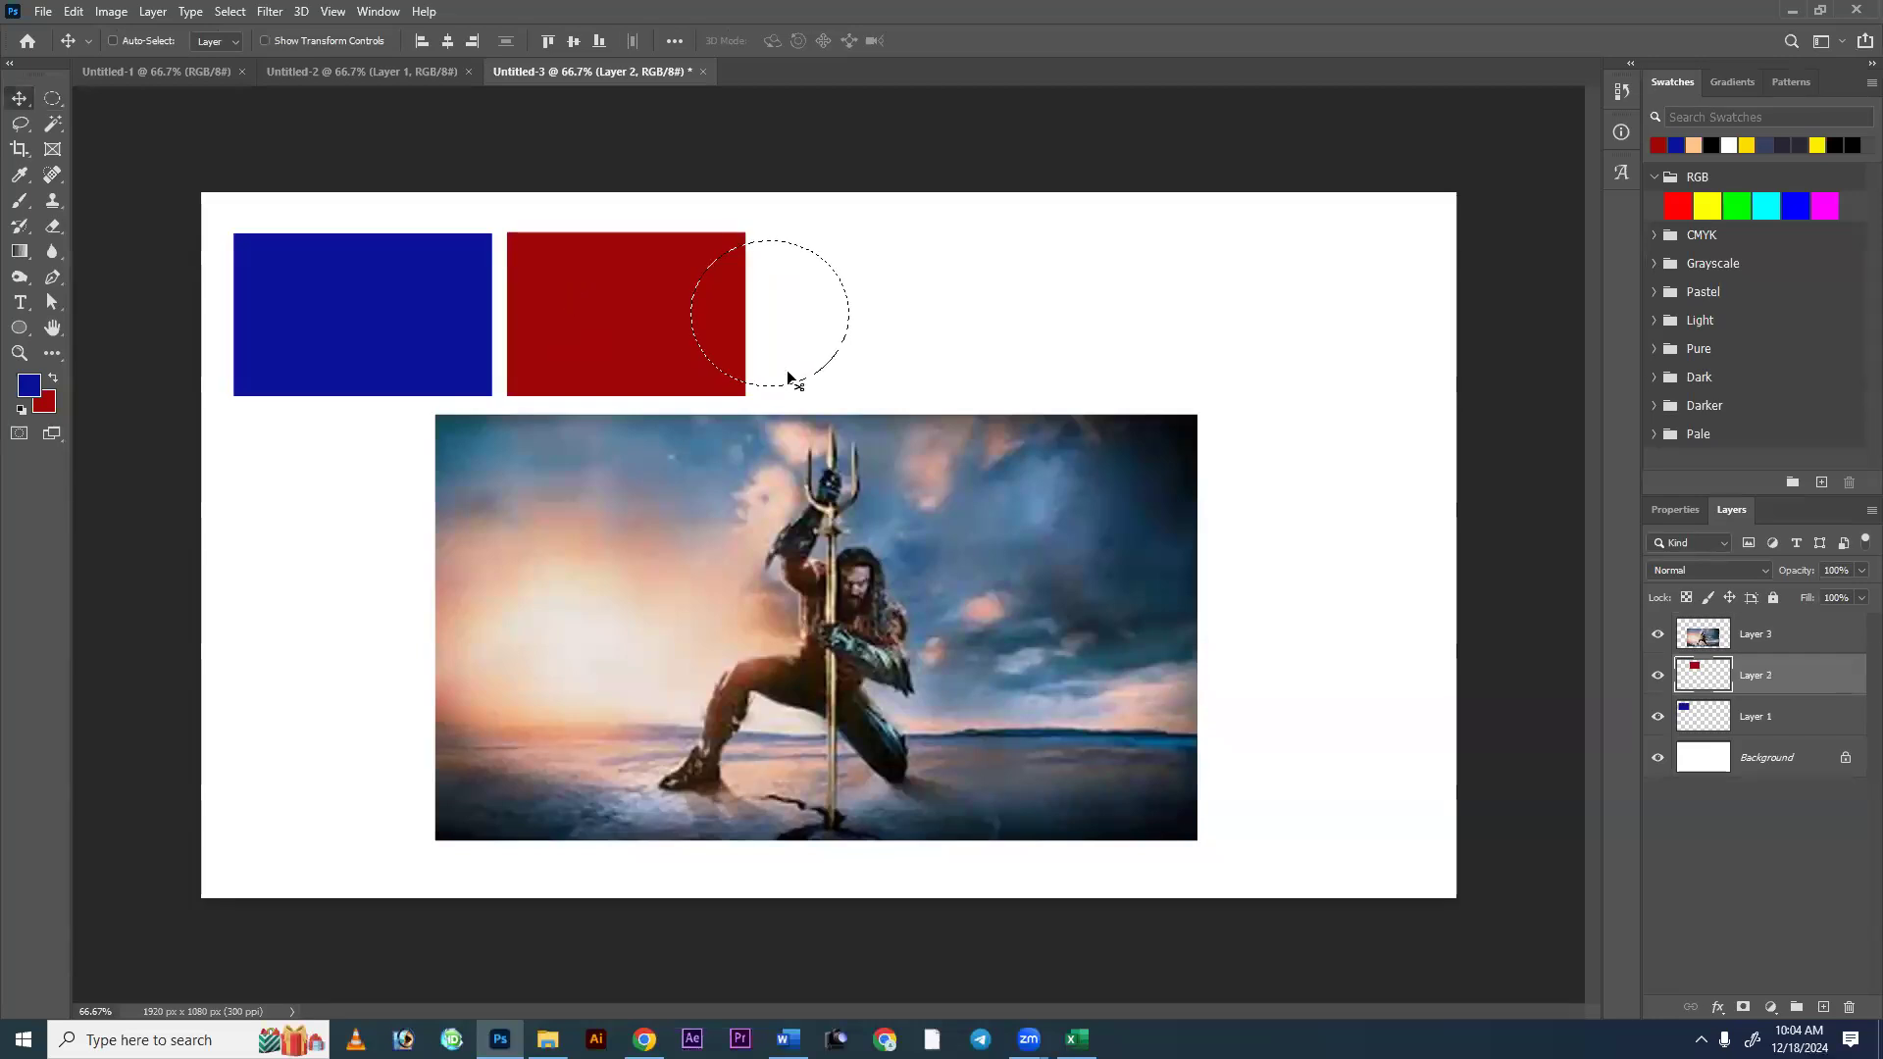
key("Delete")
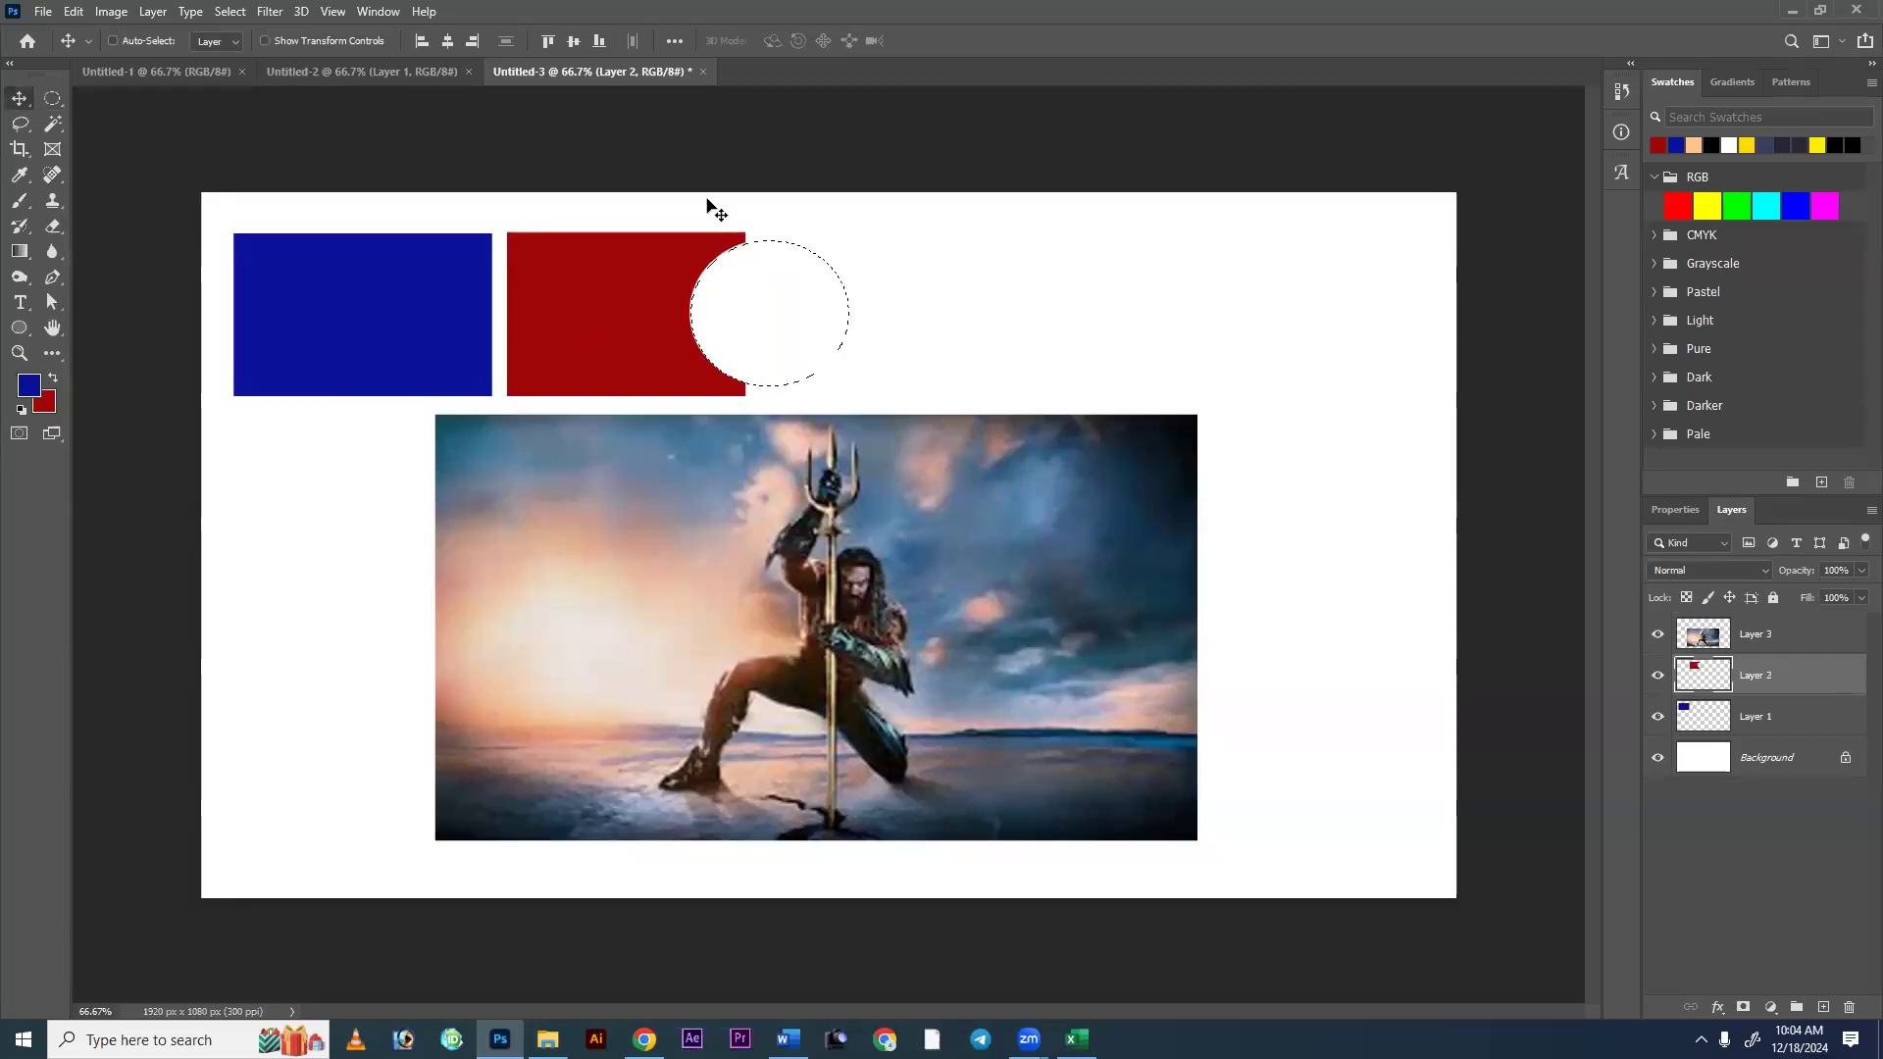
key("ctrl+d")
Draw elliptical selections around the warrior's head and trident, repositioning their outlines over the image.
left_click(52, 100)
left_click_drag(723, 441, 963, 693)
left_click(914, 608)
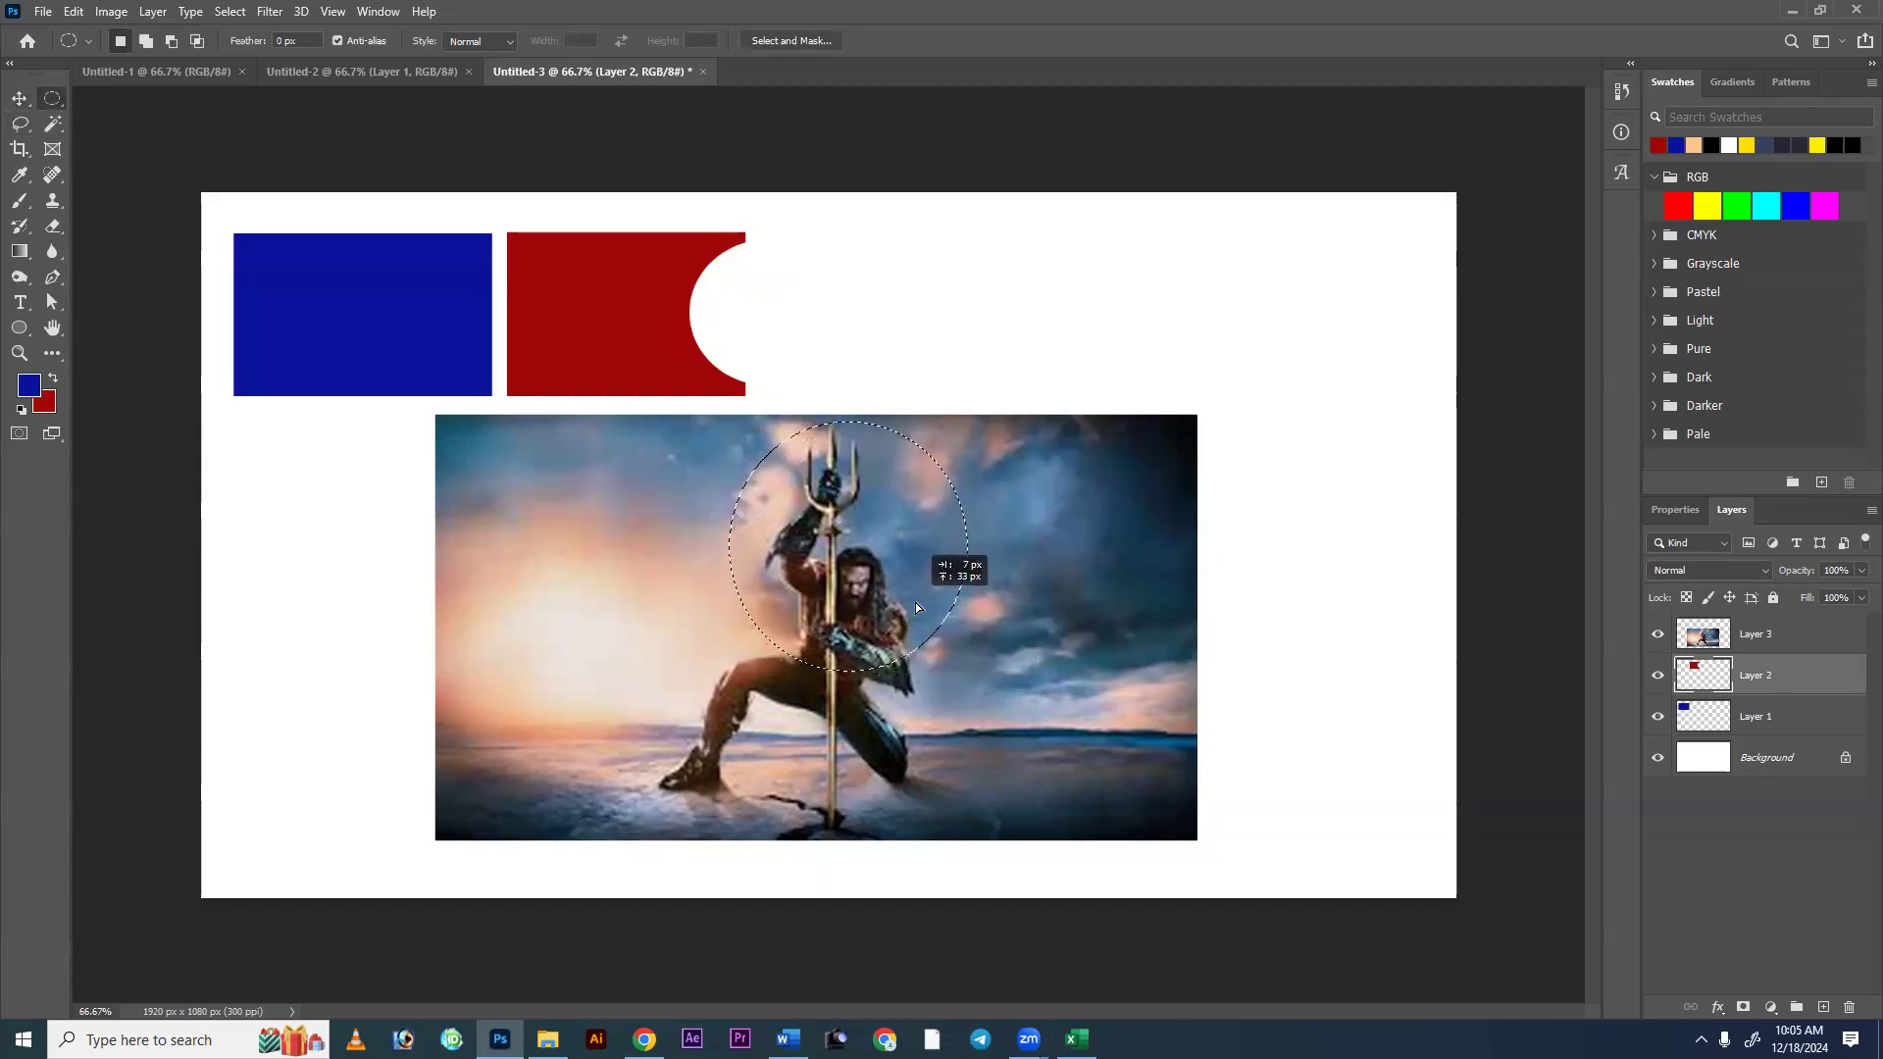
left_click_drag(744, 433, 871, 521)
left_click_drag(937, 608, 983, 653)
left_click_drag(918, 572, 881, 546)
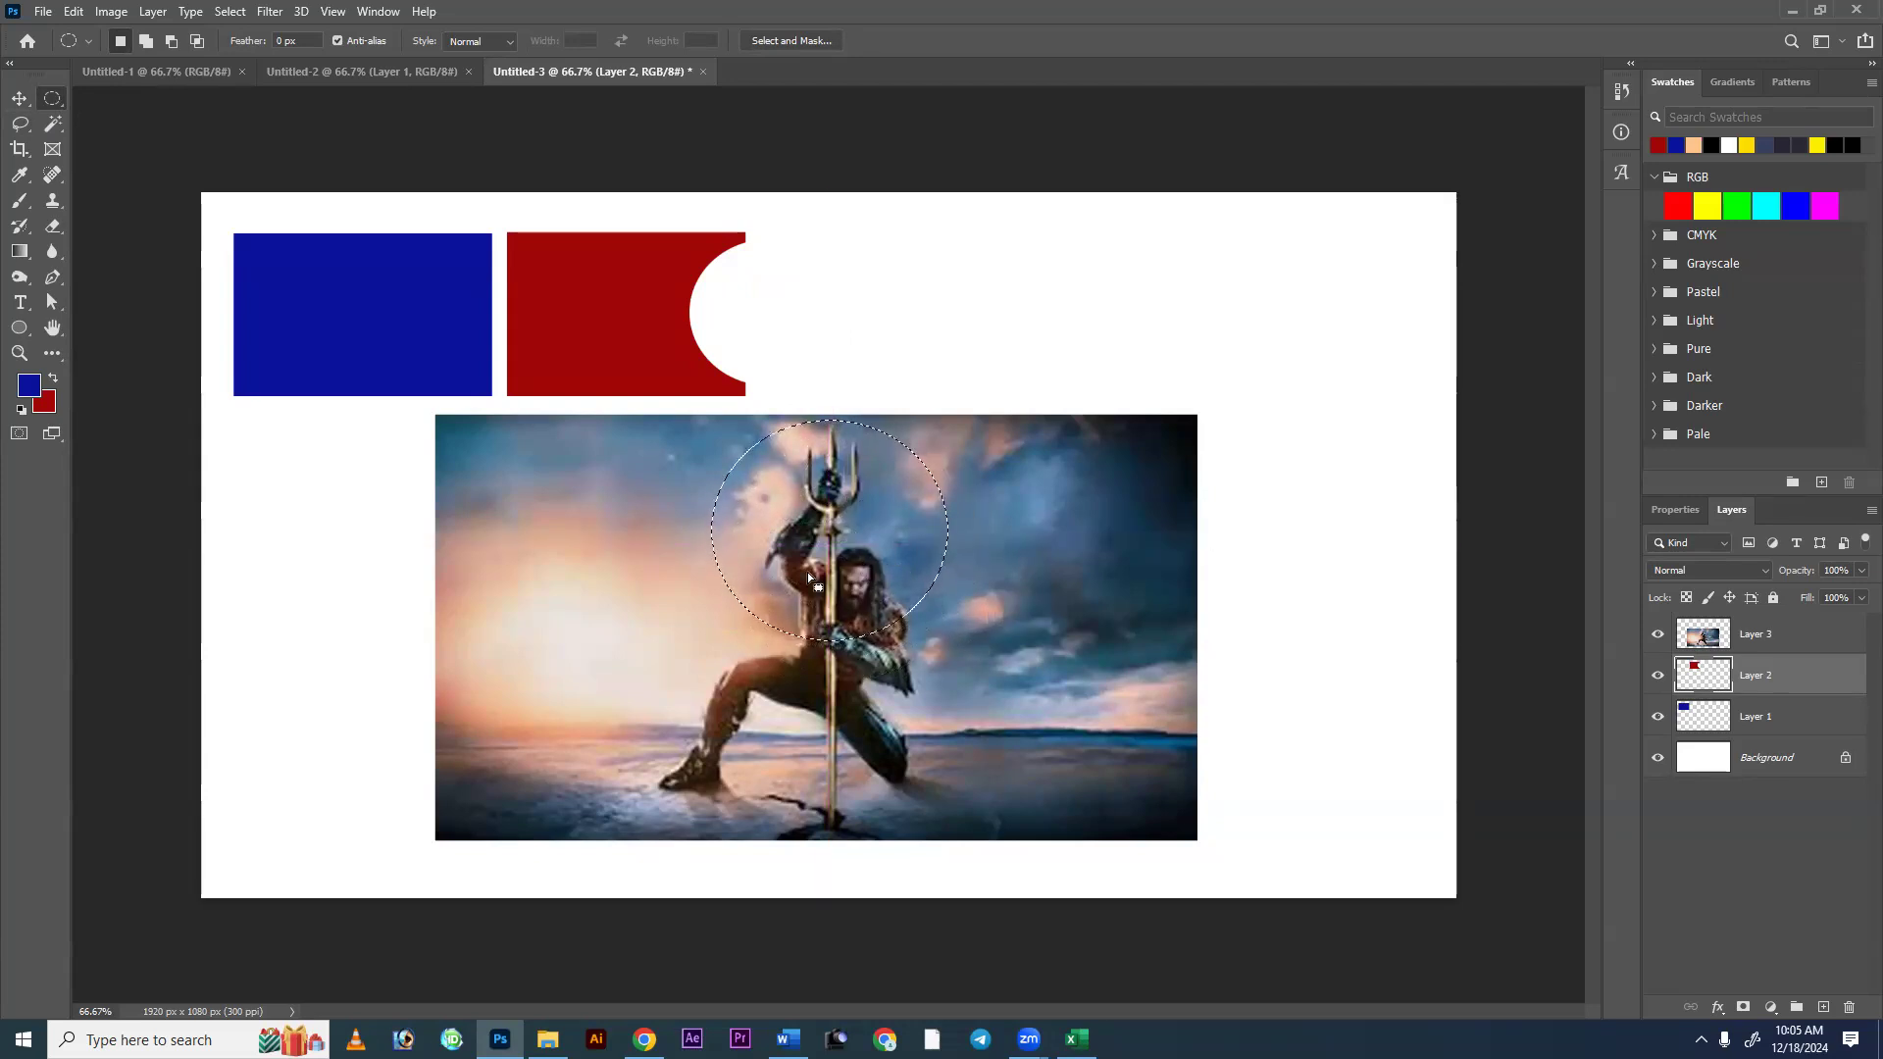
left_click_drag(877, 528, 886, 537)
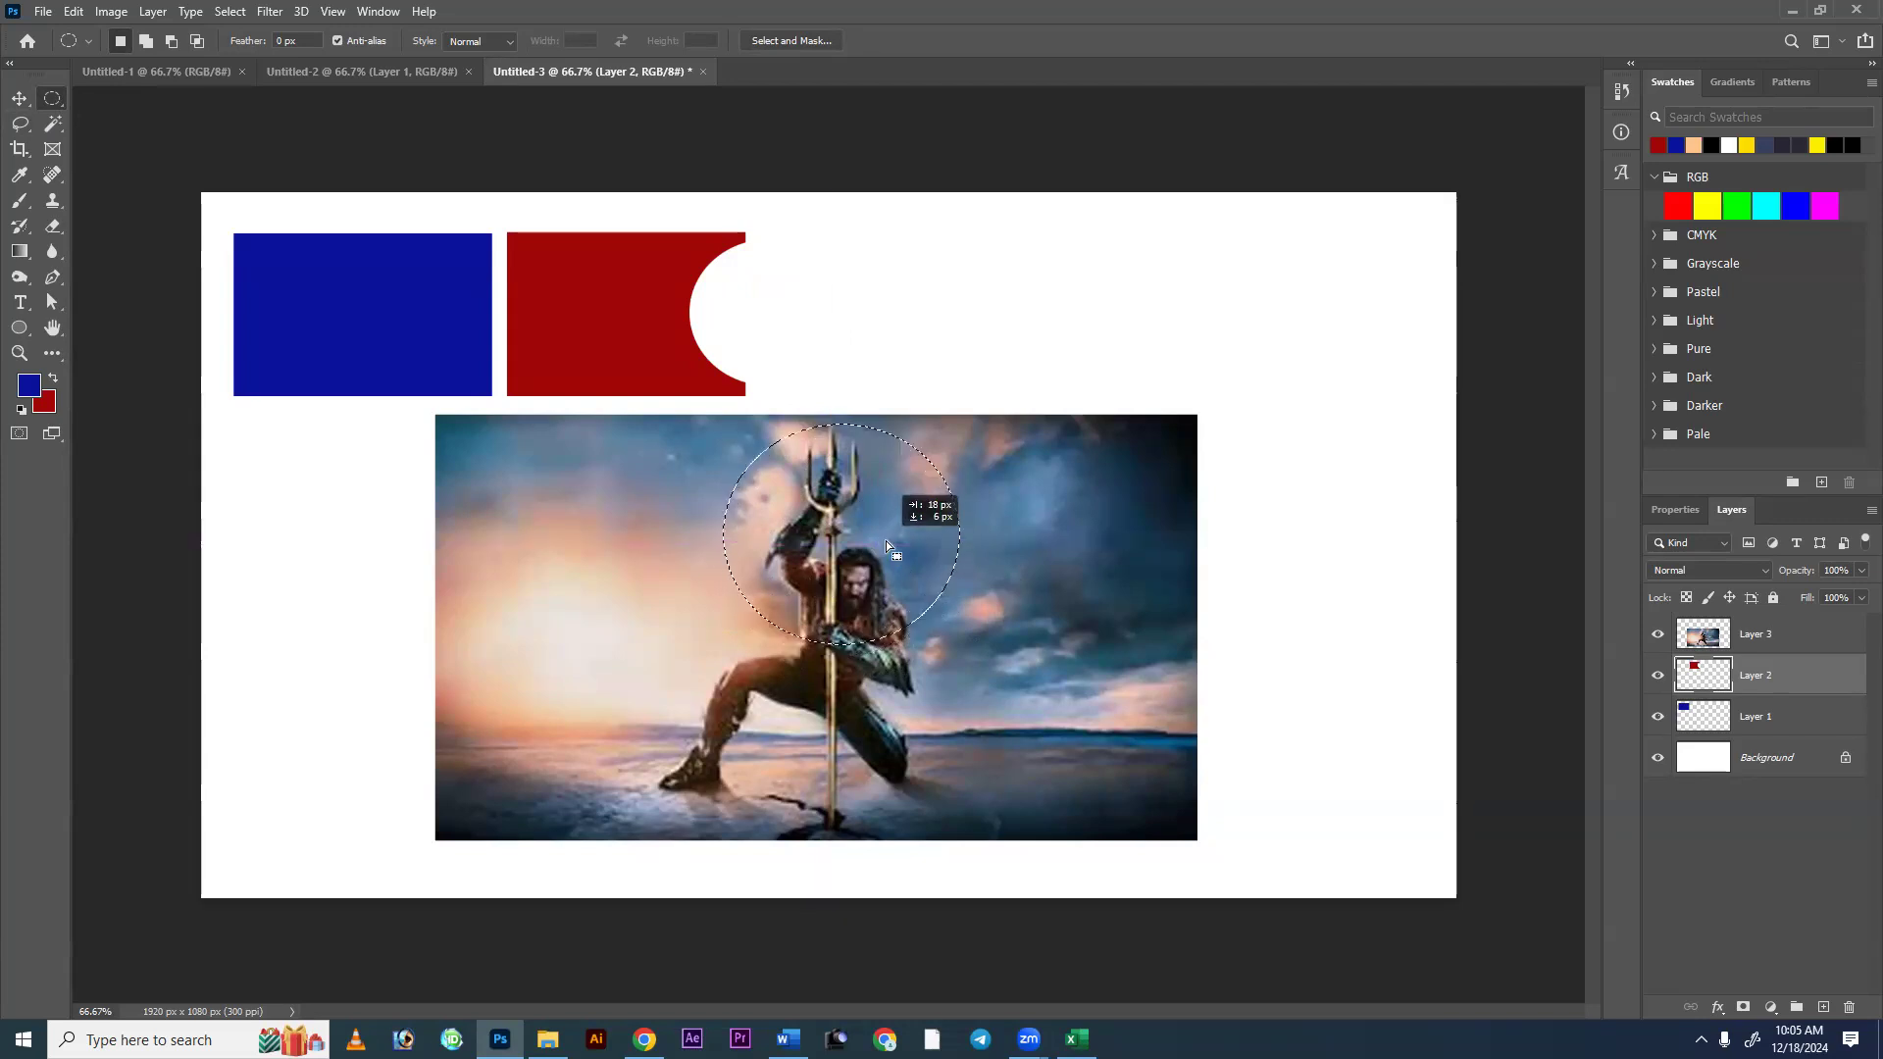
Redraw elliptical selections at different spots of the warrior image, clearing each one and deselecting the last.
left_click_drag(728, 424, 962, 648)
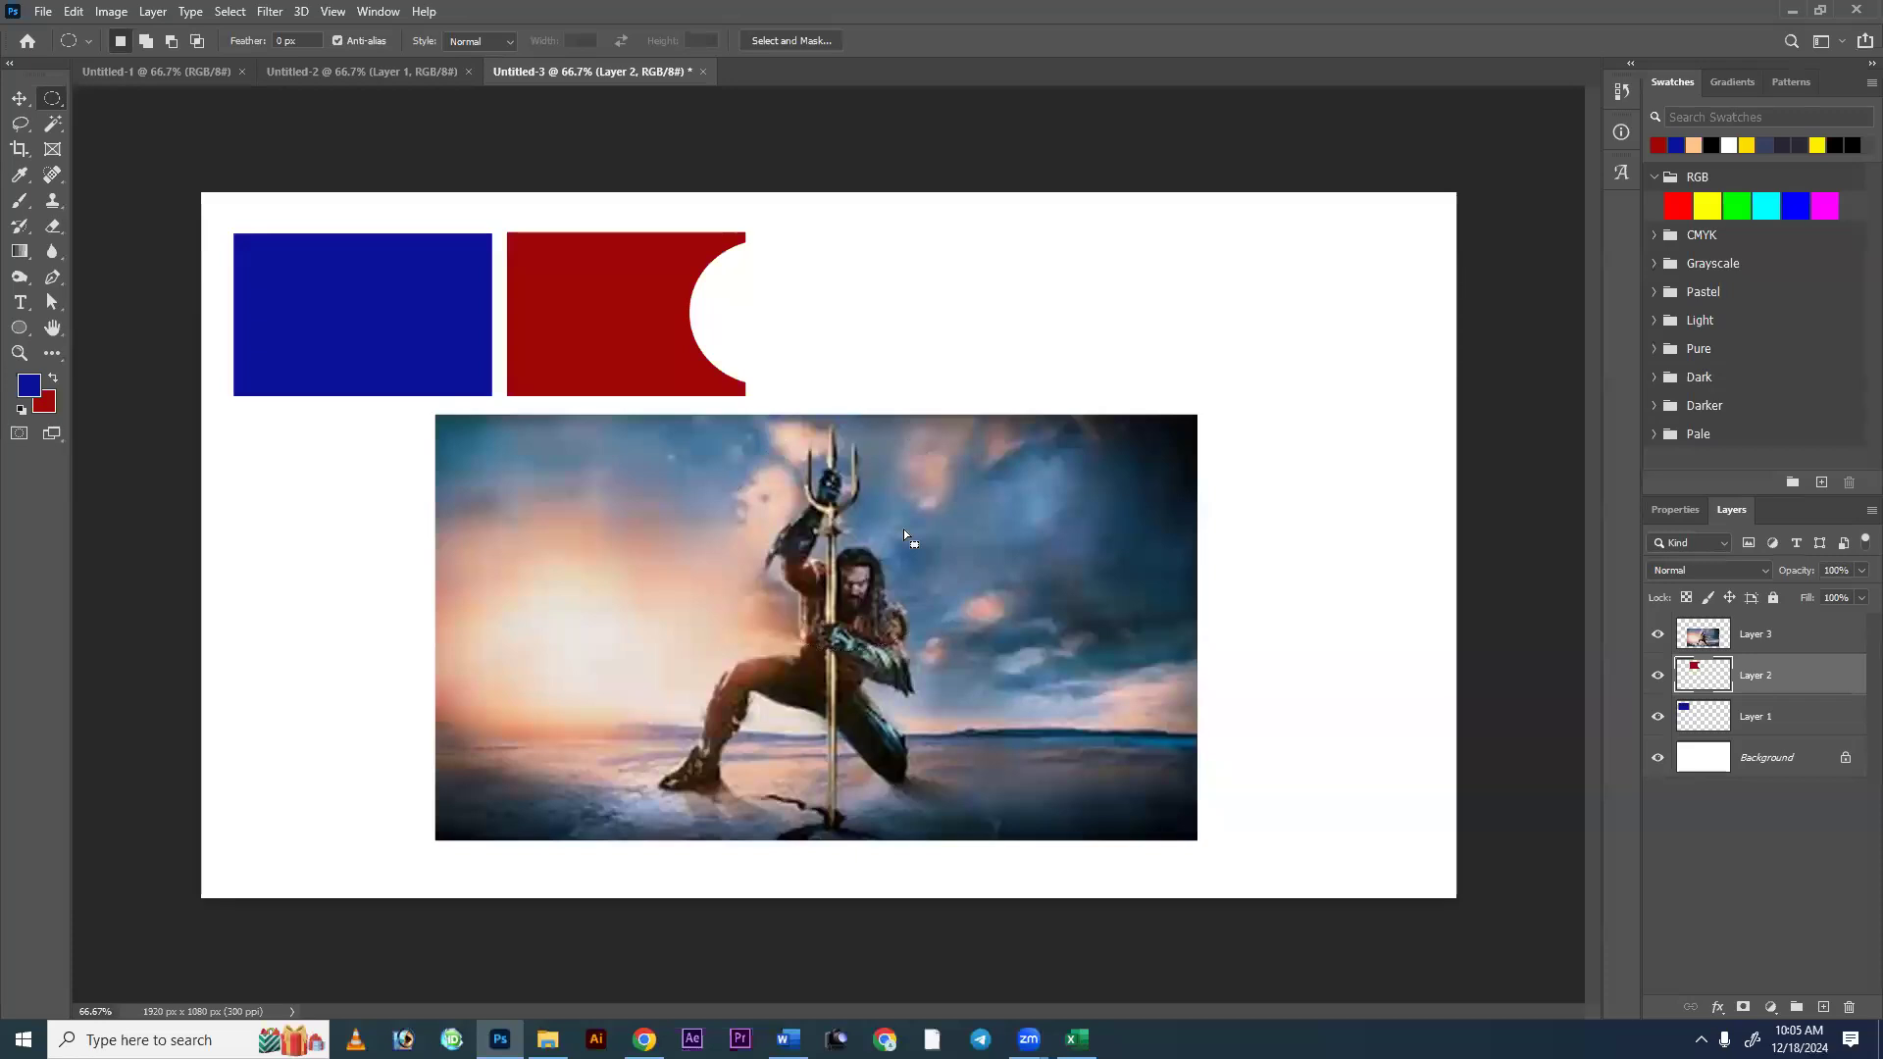
left_click_drag(890, 525, 874, 526)
left_click(944, 606)
left_click_drag(635, 432, 718, 505)
left_click(520, 524)
left_click_drag(591, 556, 523, 615)
left_click(762, 591)
left_click_drag(677, 455, 929, 708)
key("ctrl+d")
Draw rectangular selections over the sunlit area left of the warrior with the Rectangular Marquee tool, and clear them.
right_click(51, 99)
left_click(127, 96)
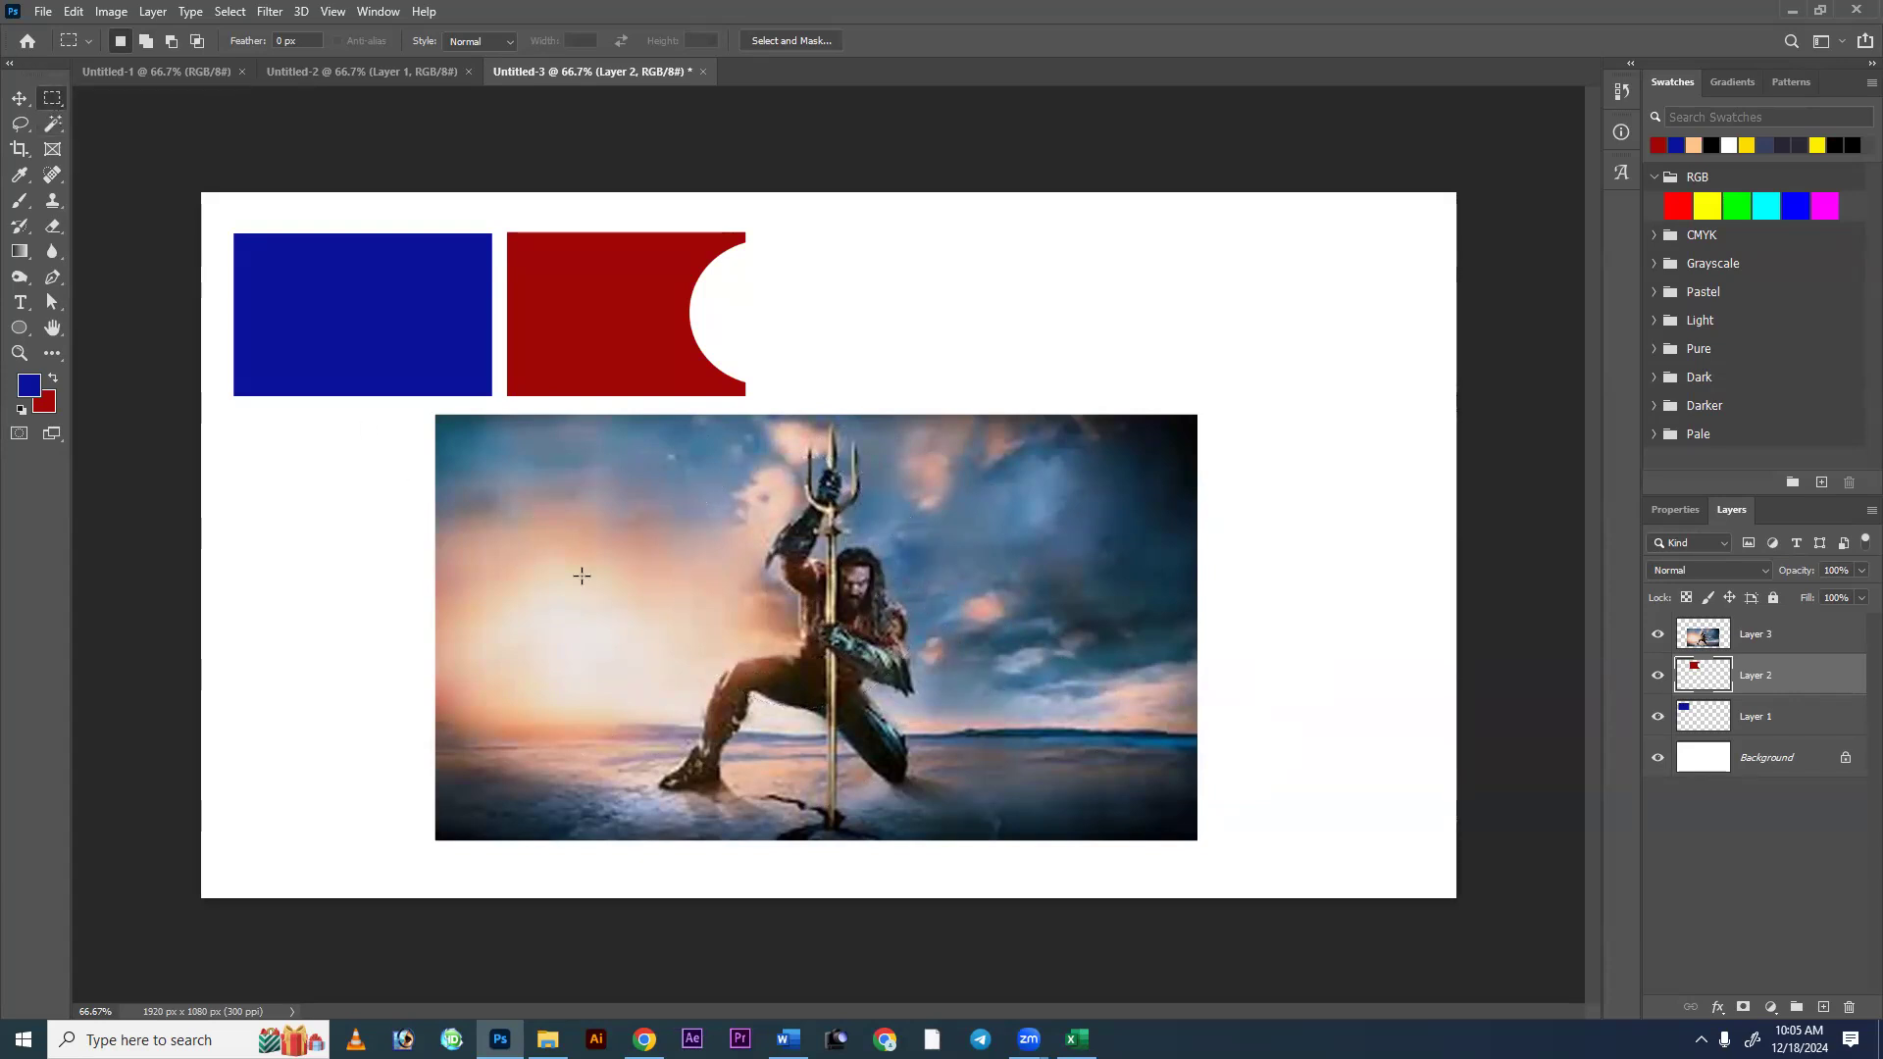
left_click_drag(534, 487, 562, 514)
left_click_drag(674, 619, 608, 560)
left_click(712, 487)
Draw a rectangular selection around the warrior and try to copy it with Layer 2 active.
left_click_drag(687, 435, 1011, 693)
left_click_drag(938, 620, 926, 608)
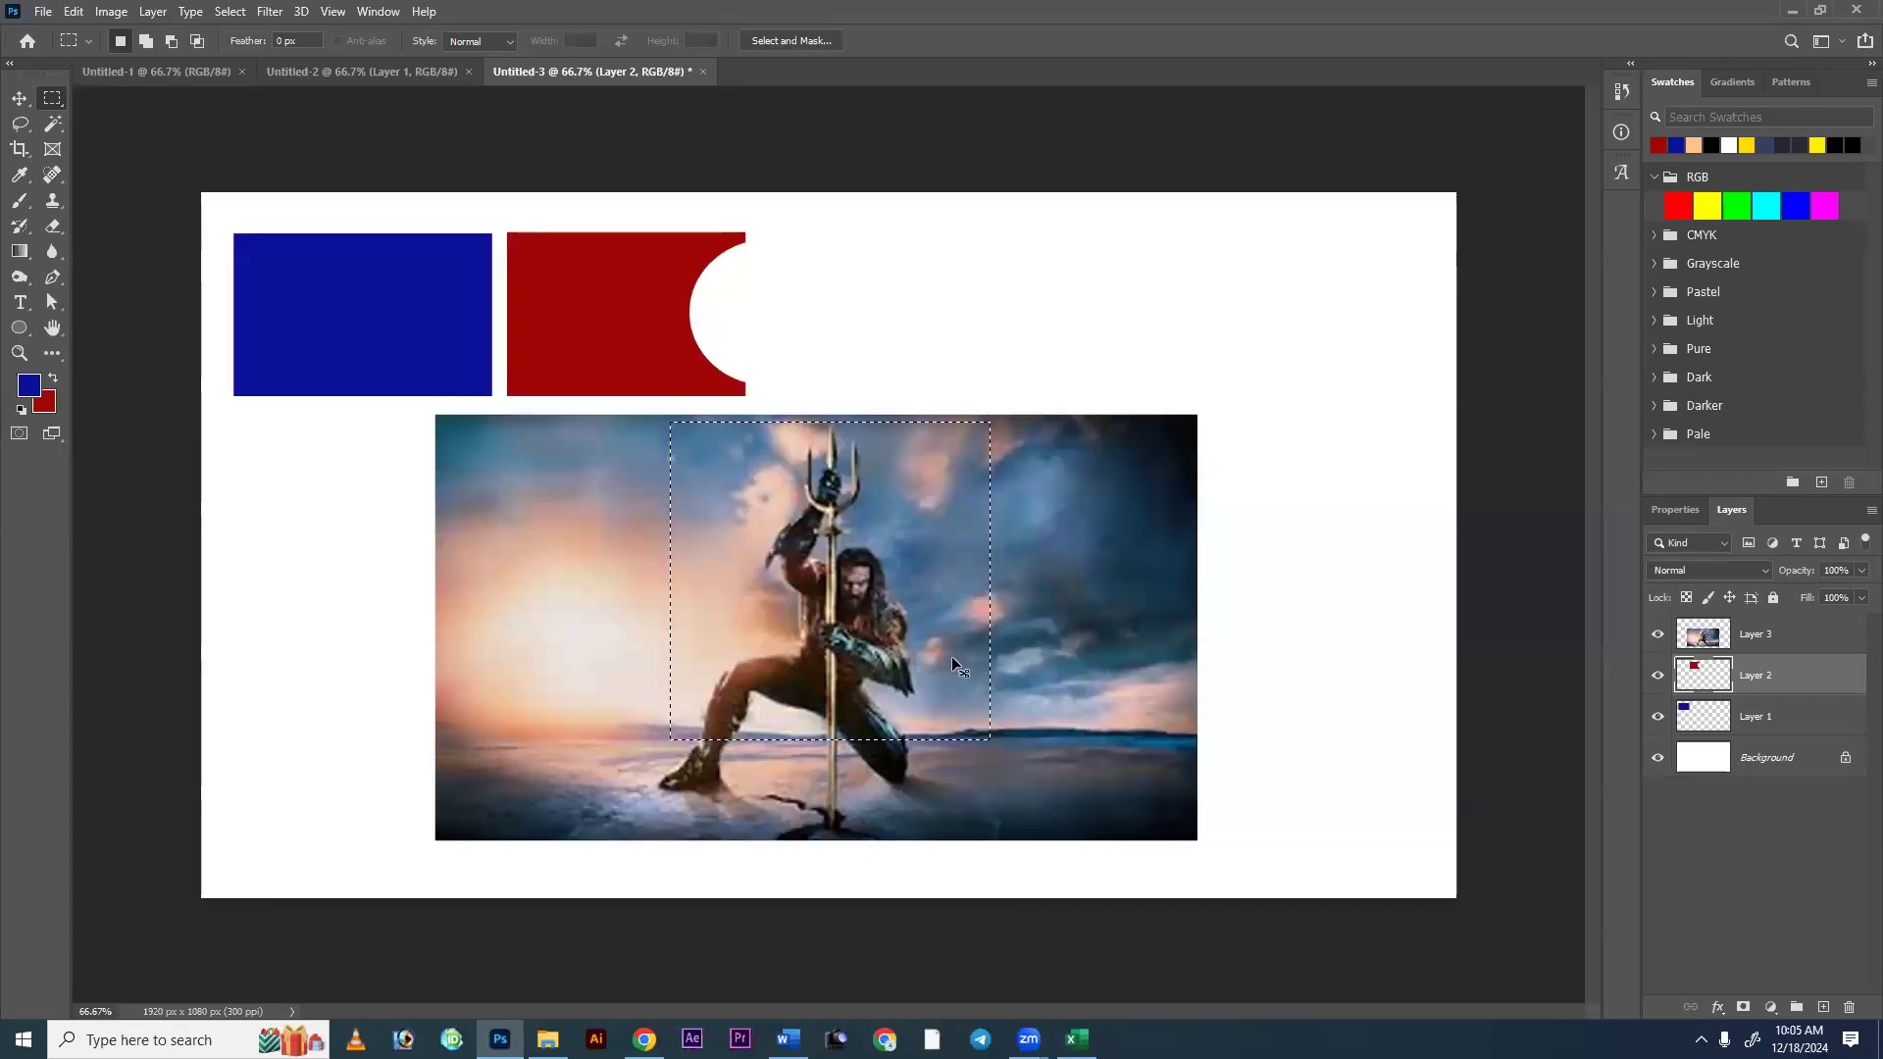
key("ctrl+c")
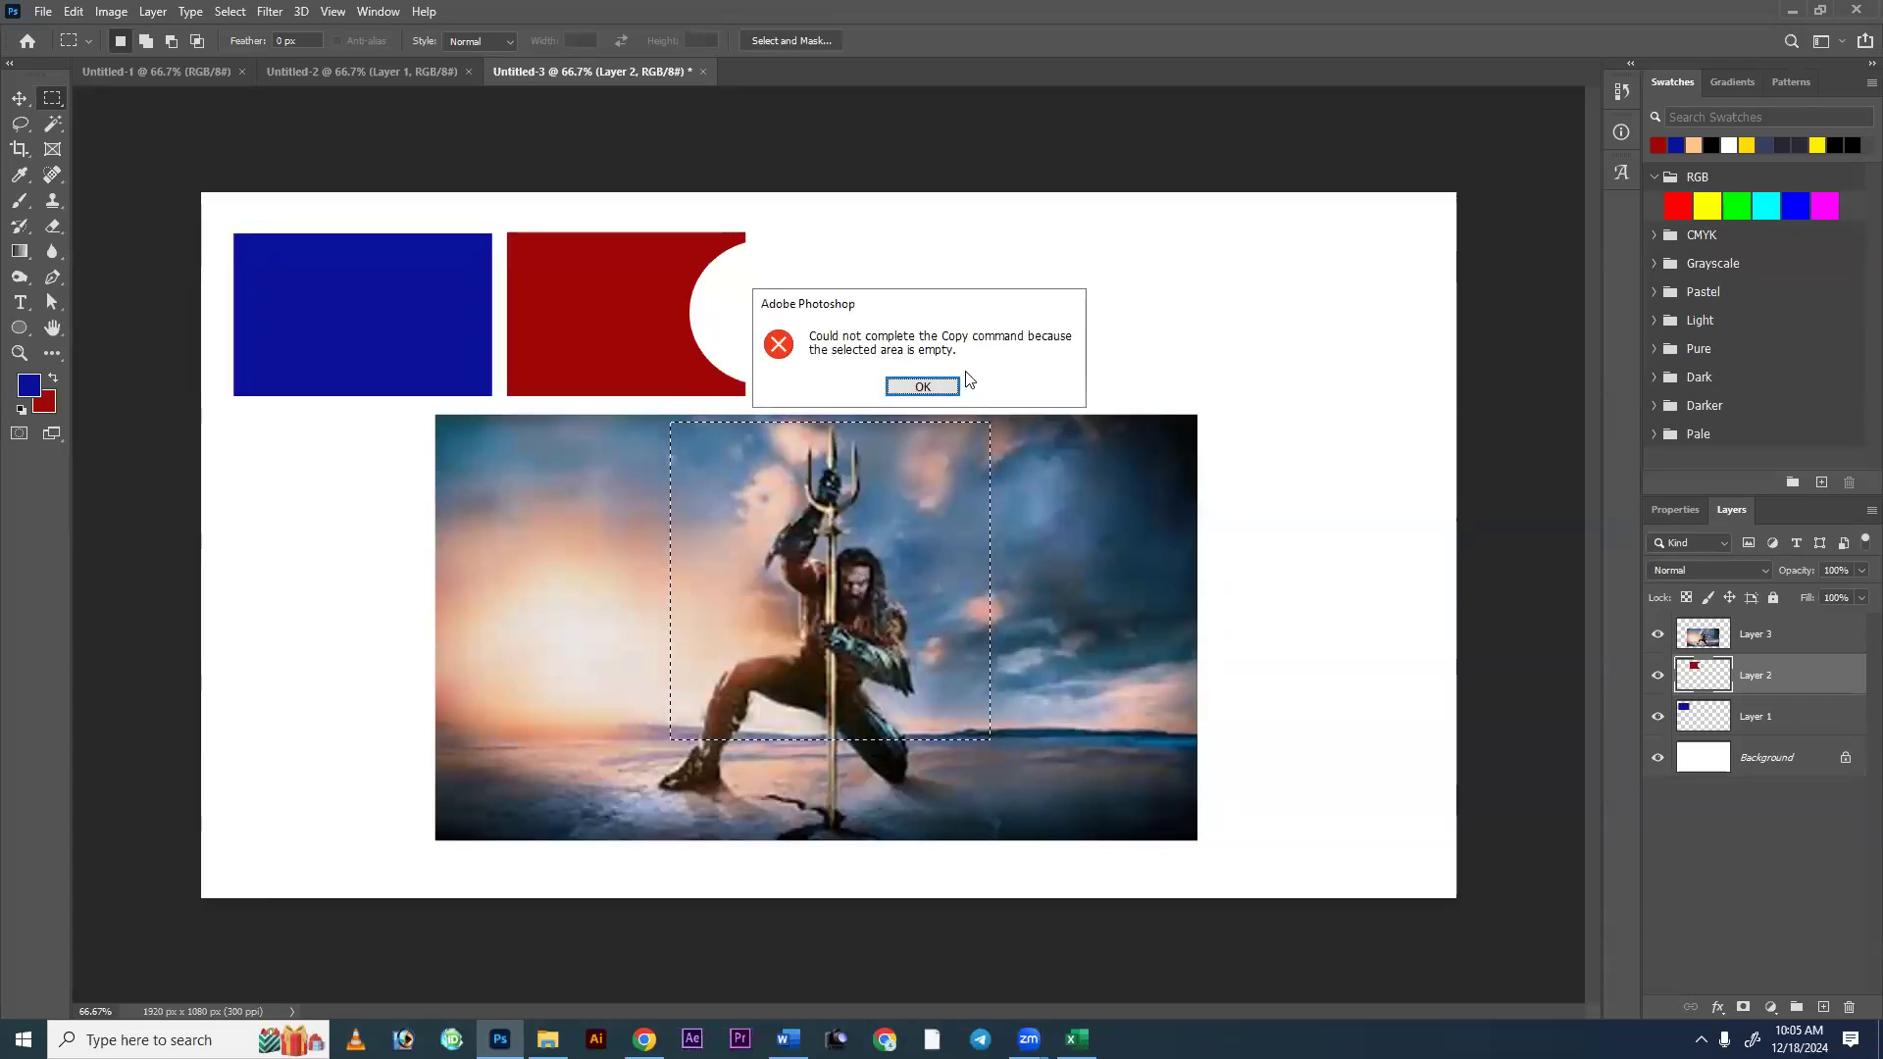
key("Return")
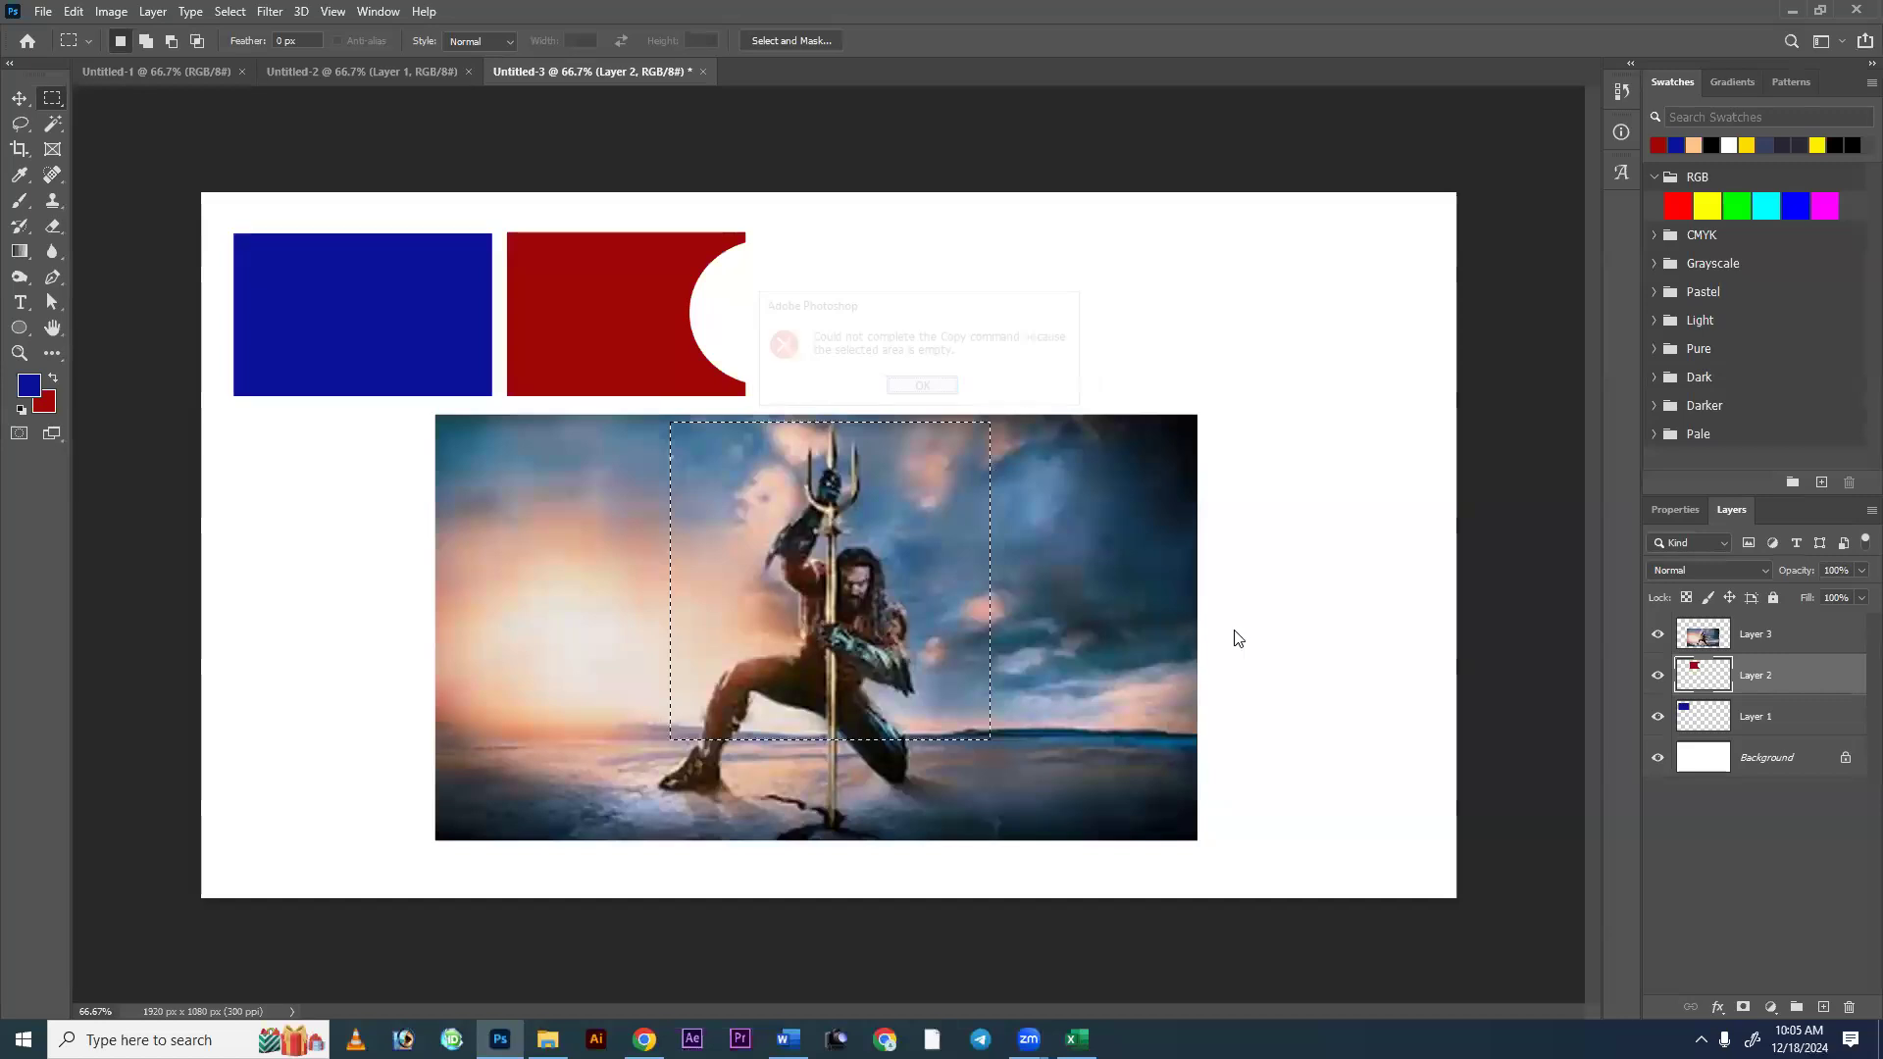
Make Layer 3 active and duplicate the selected part of the warrior image onto a new layer.
key("alt+bracketright")
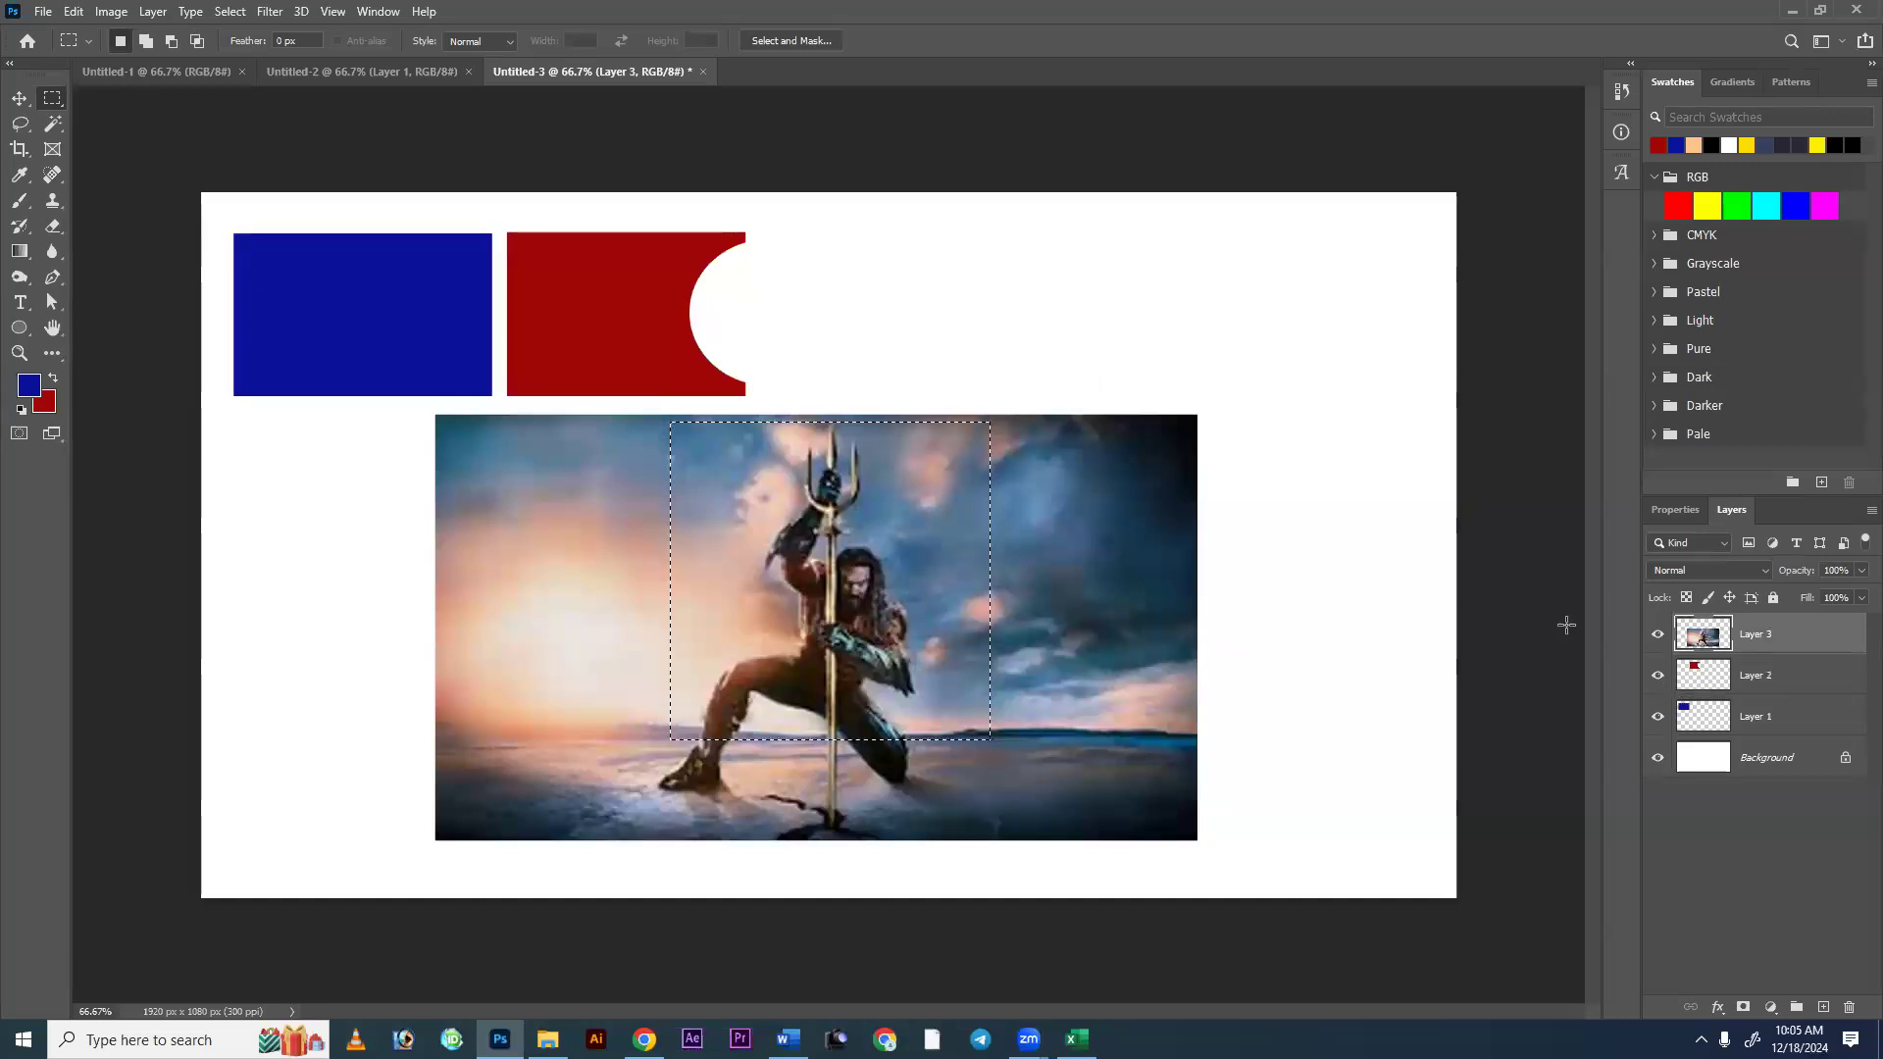
key("ctrl+j")
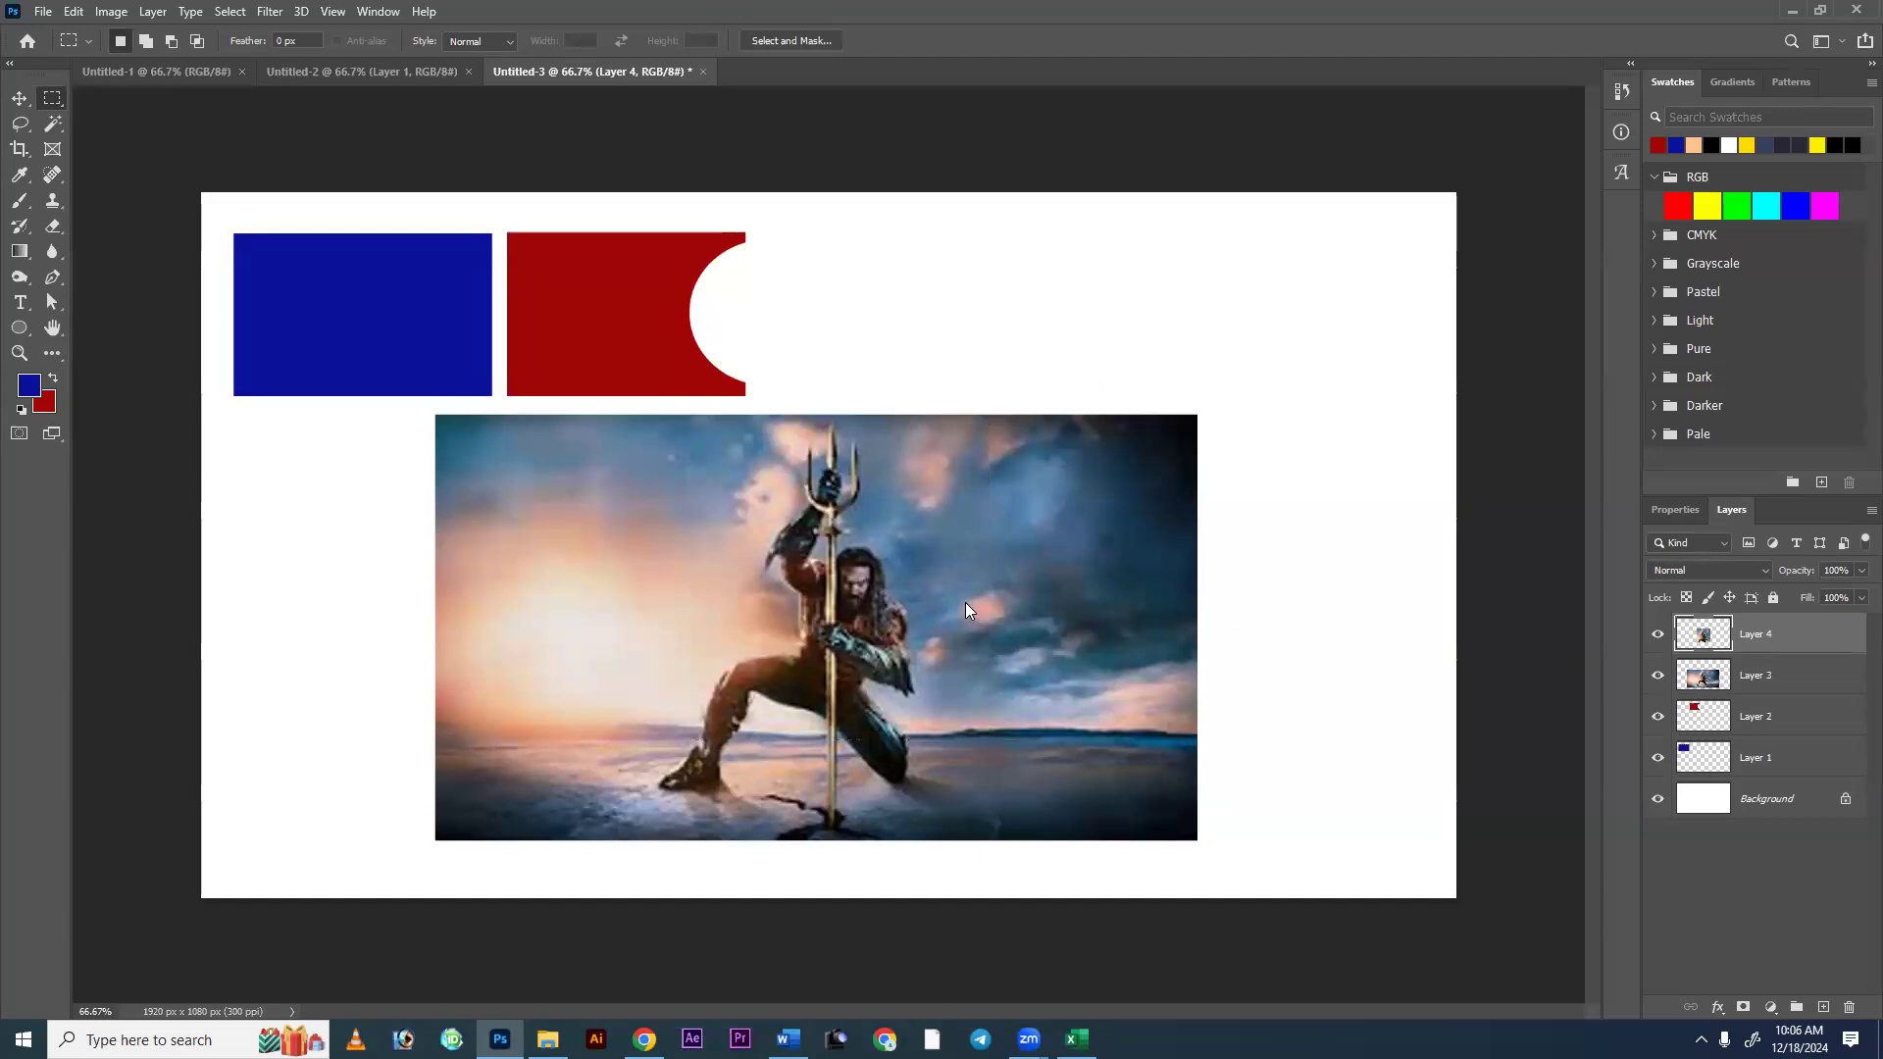
Move the duplicated part of the image up and right with the Move tool, and undo that move.
key("v")
left_click_drag(854, 593, 1062, 492)
key("ctrl+z")
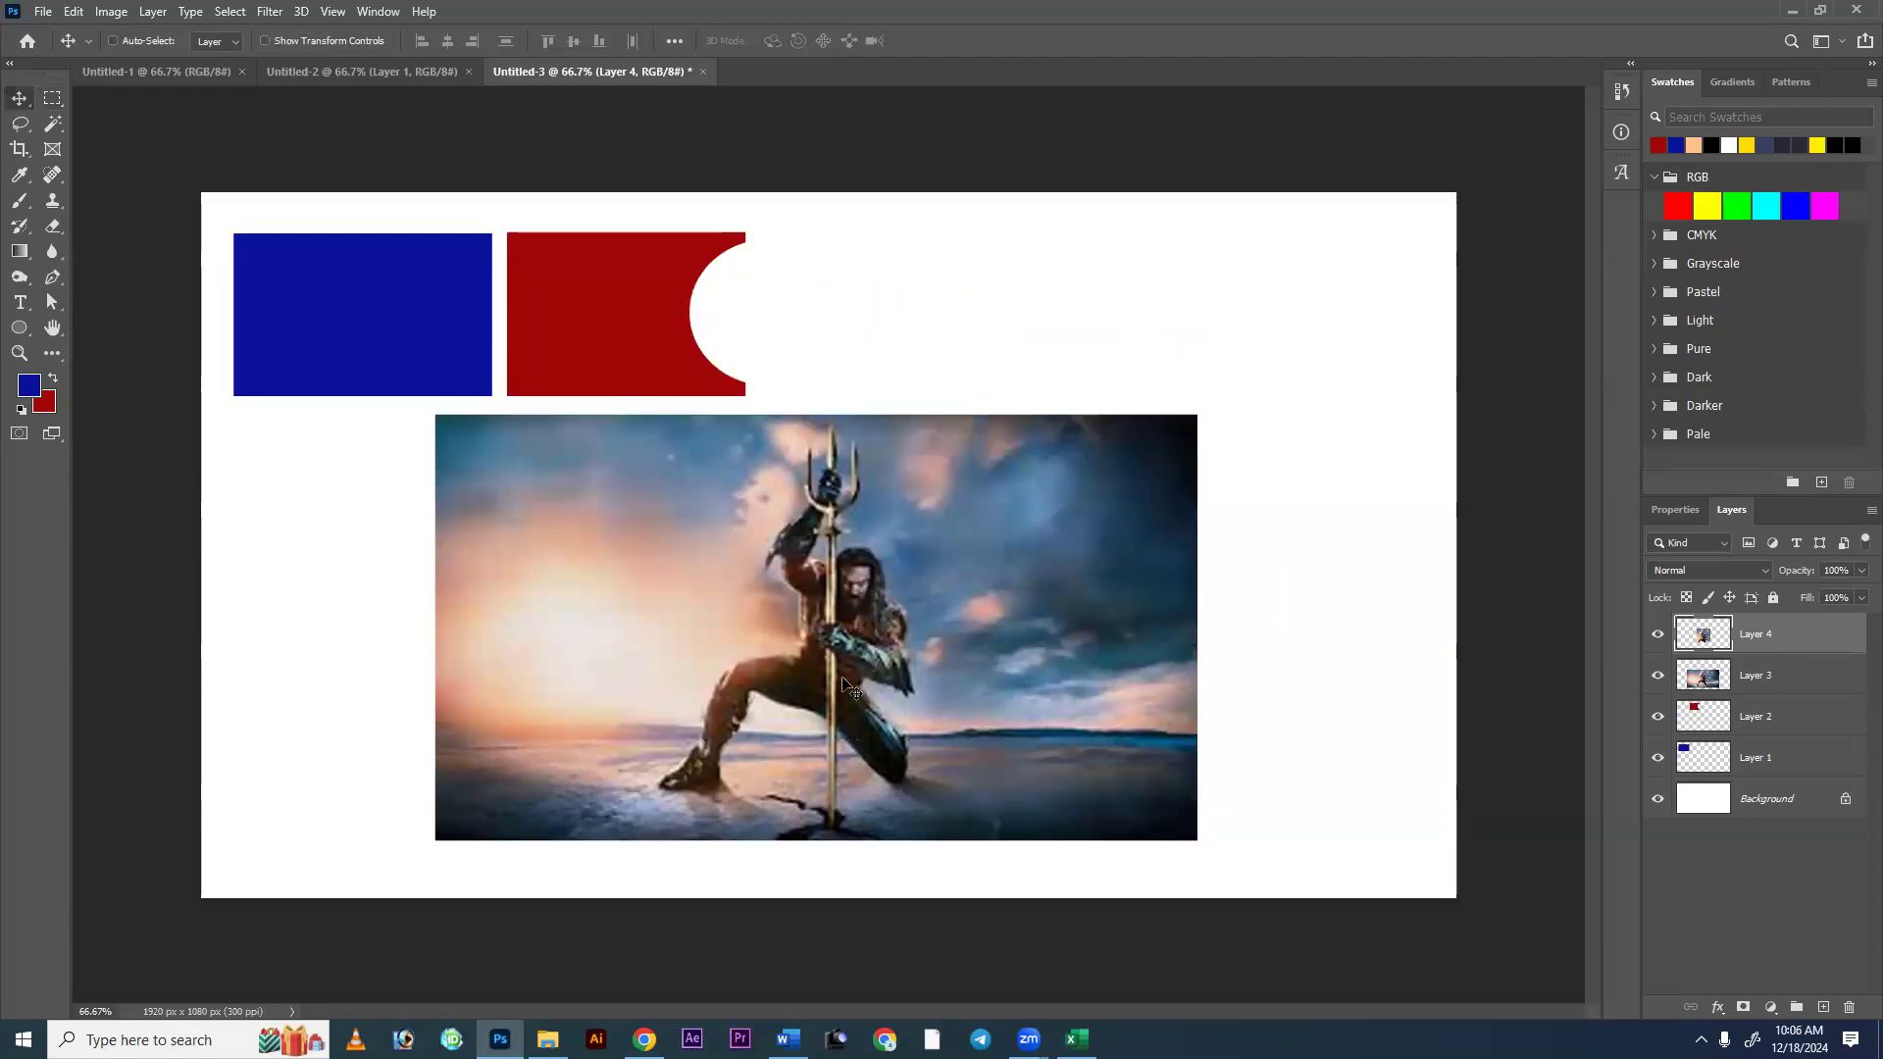
Move the duplicated warrior piece with the Move tool up and right, and back down over the lower left of the original image.
key("m")
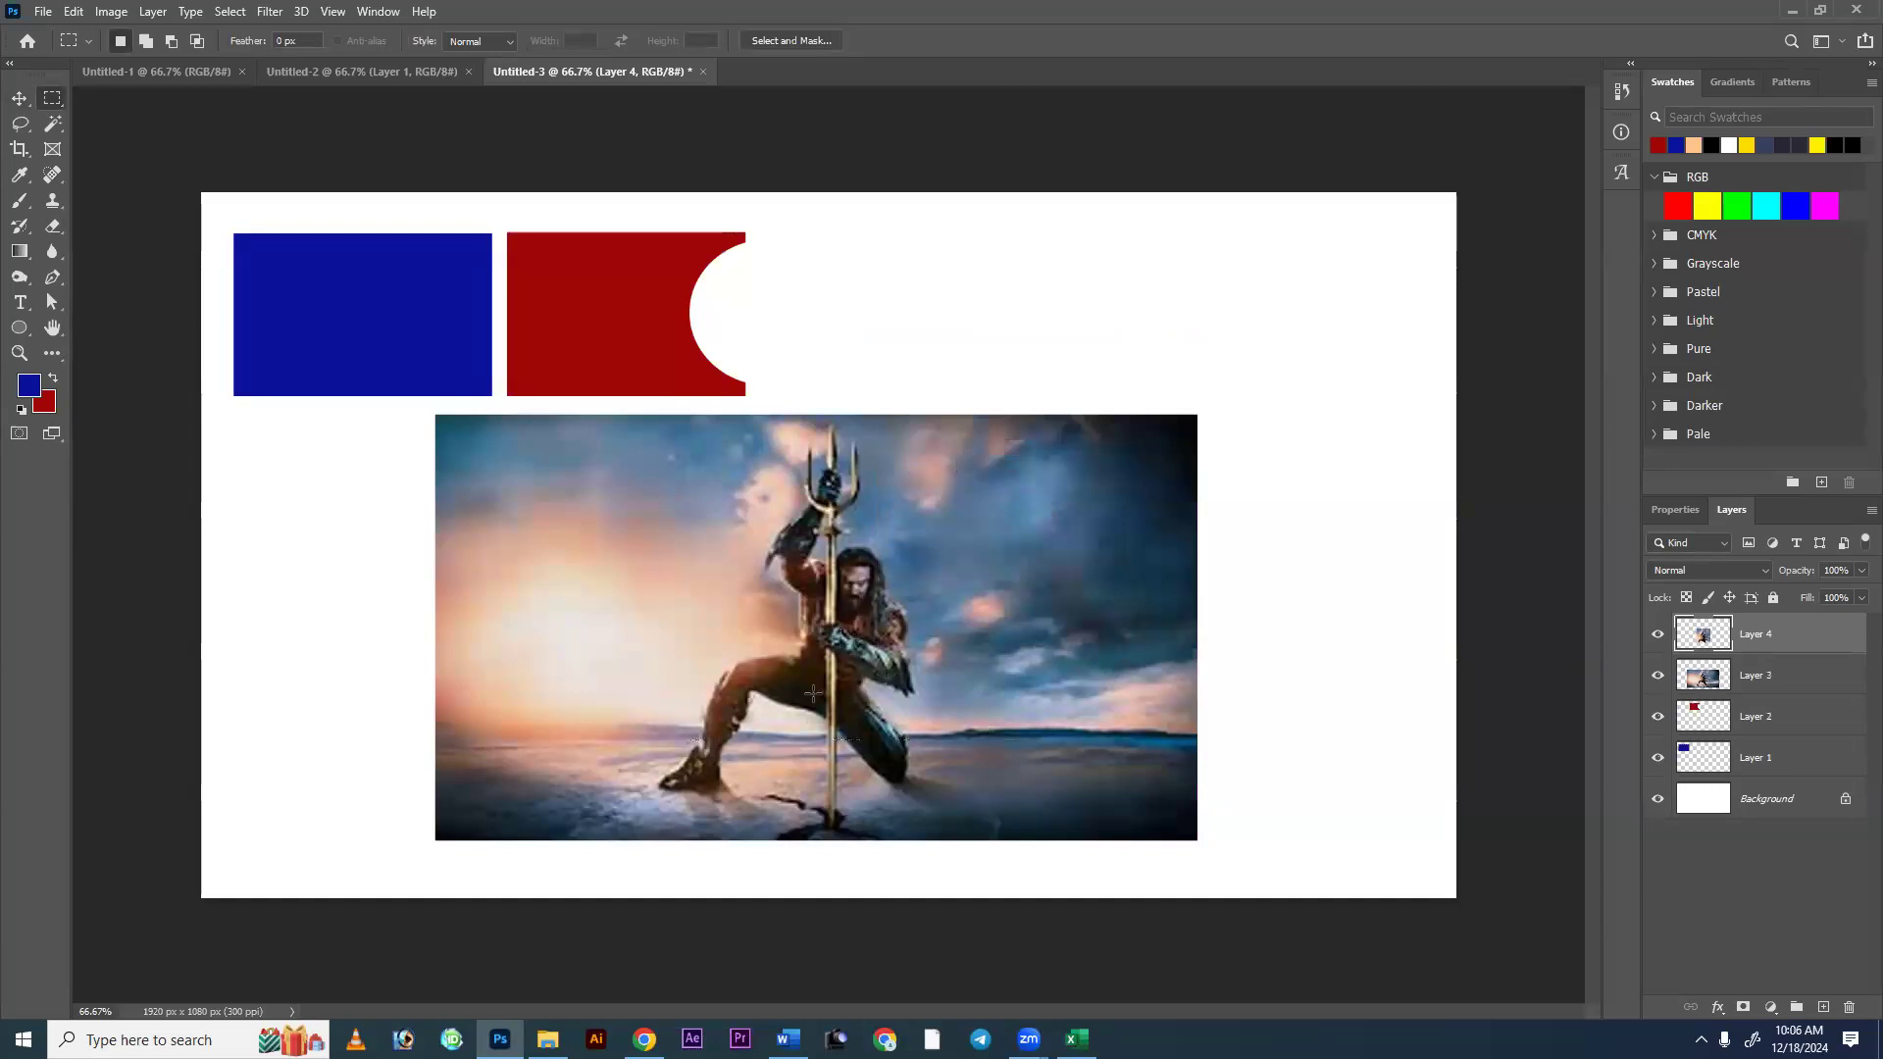
key("v")
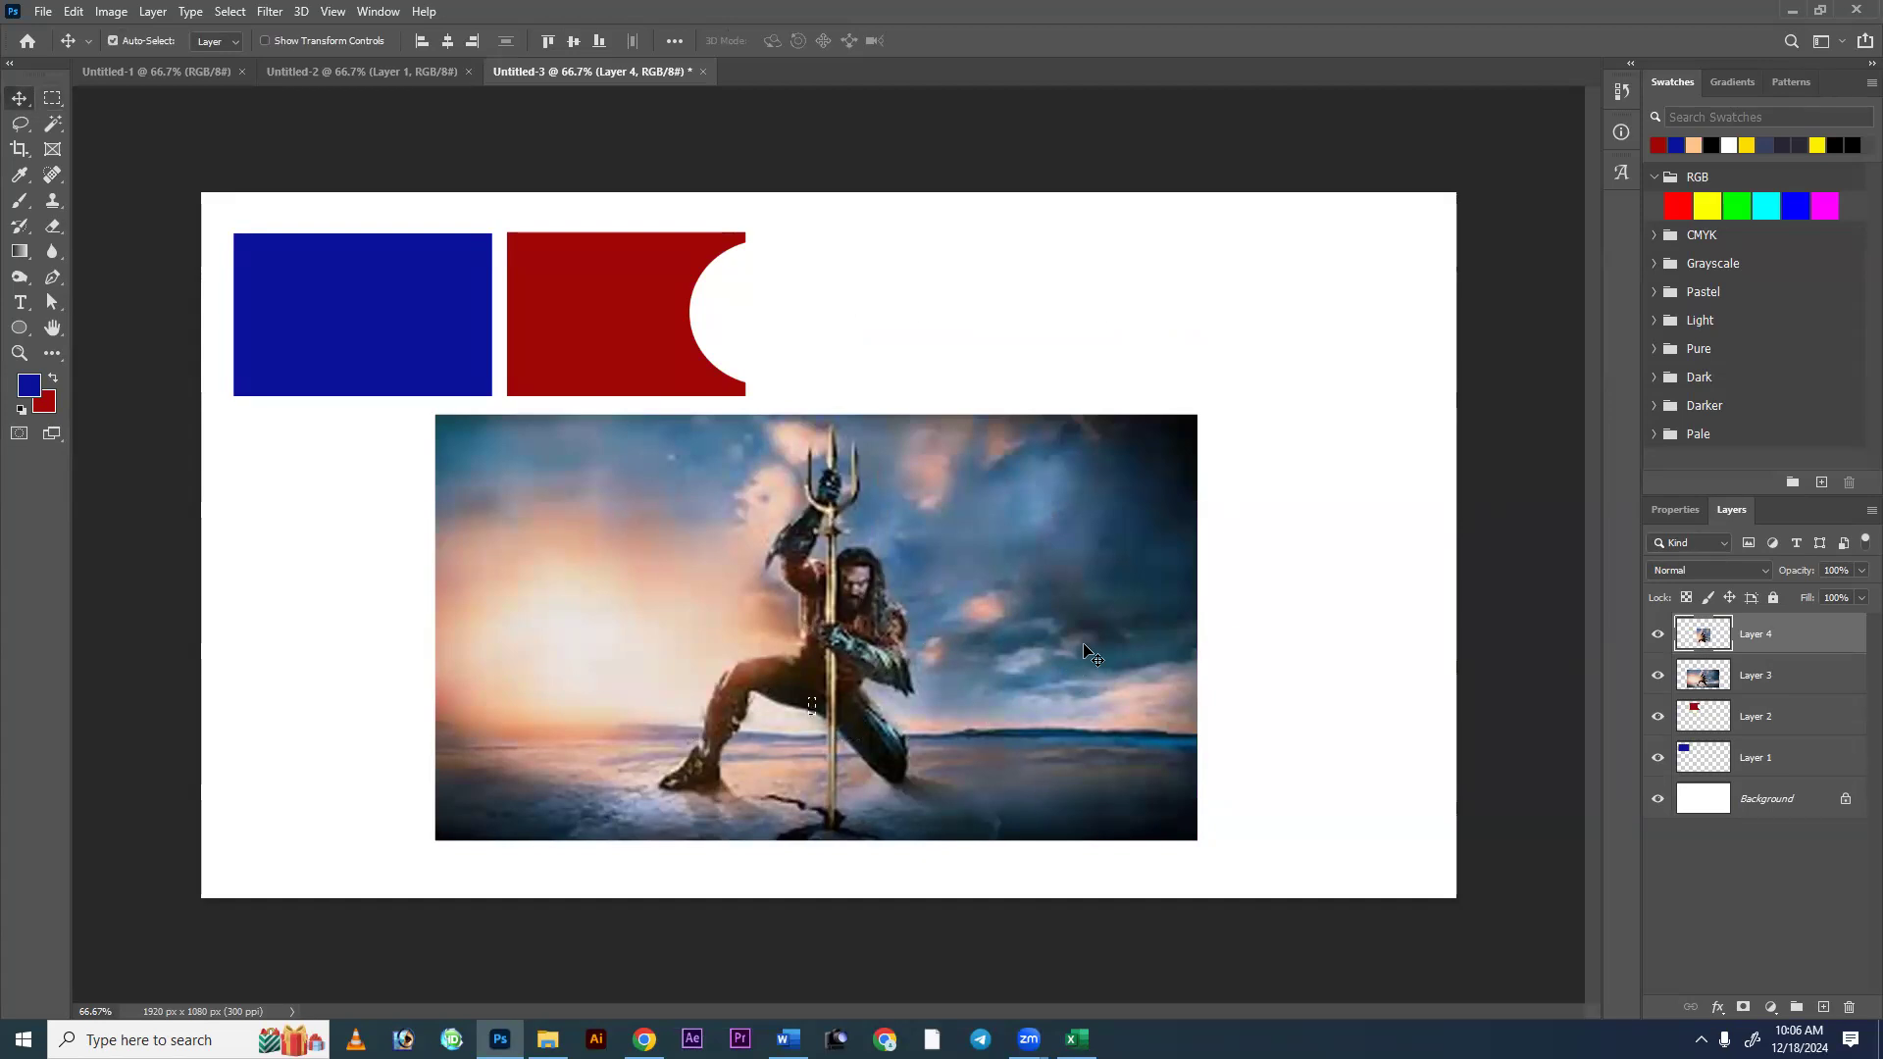
left_click_drag(861, 613, 973, 563)
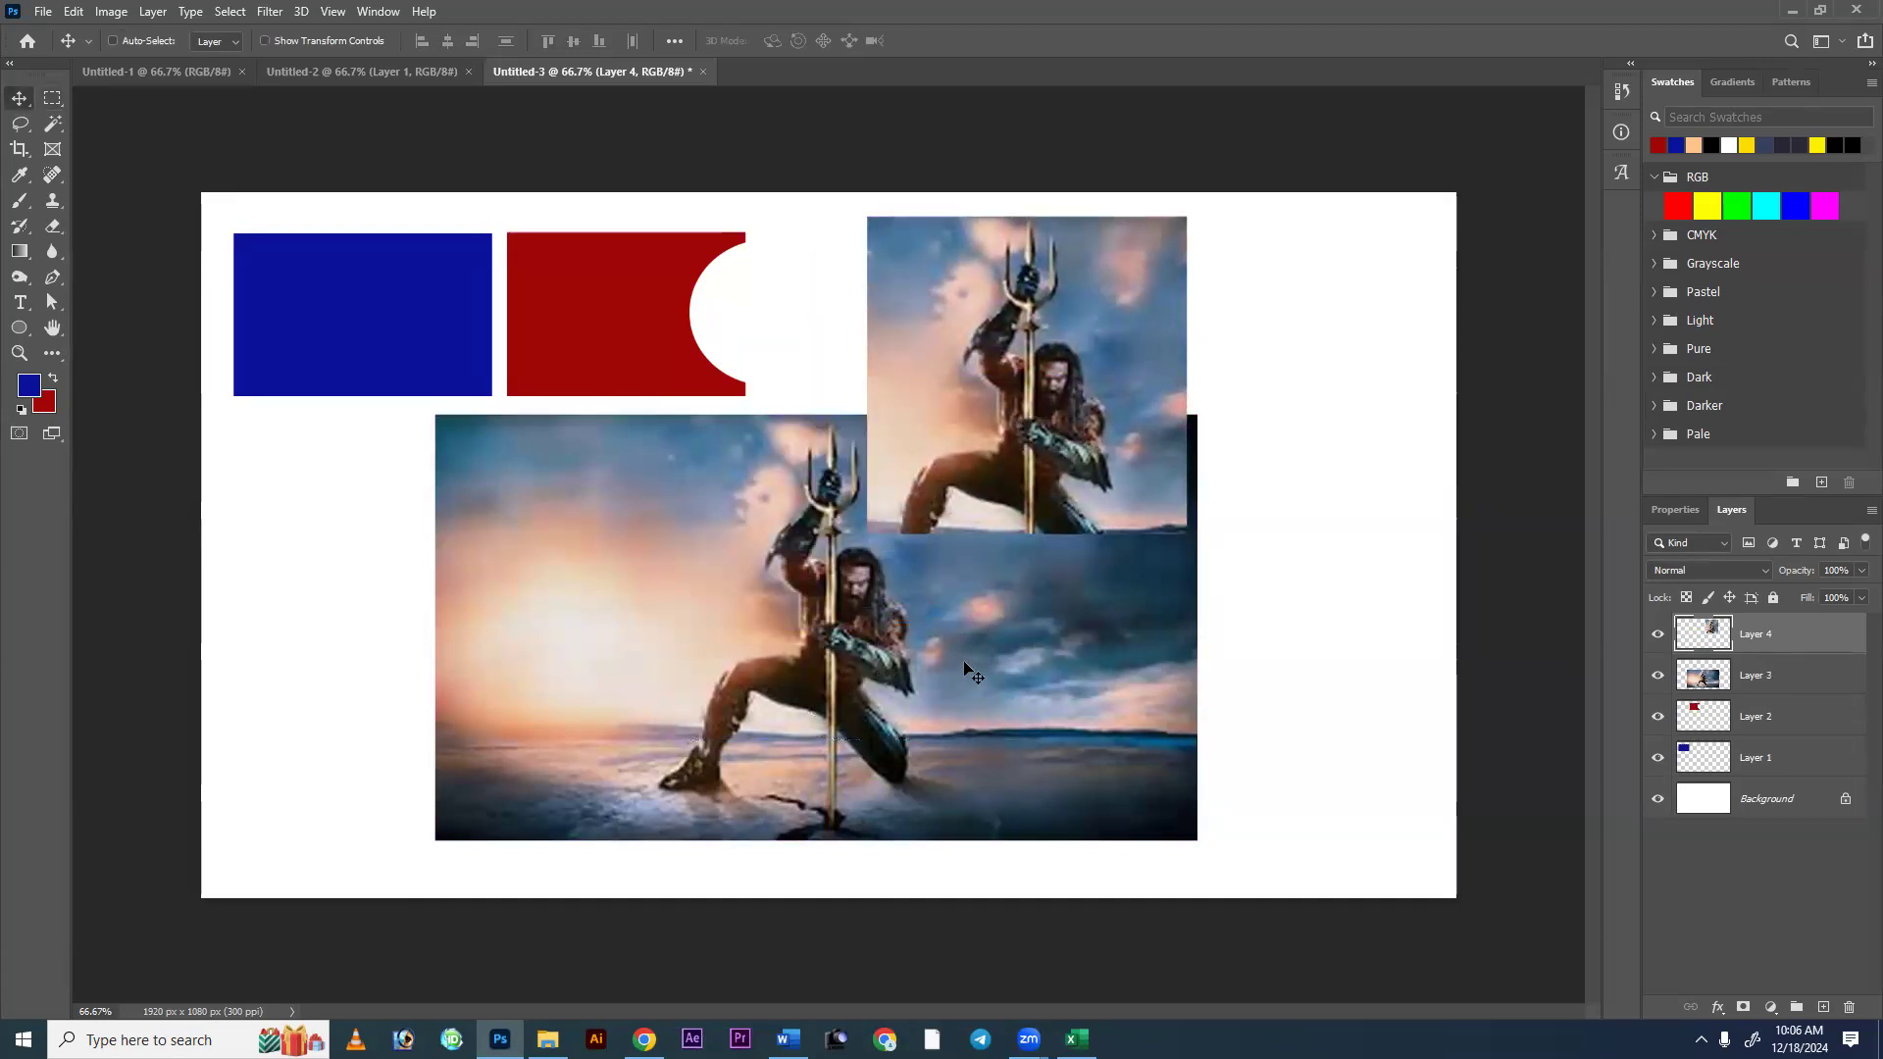
left_click_drag(897, 240, 562, 528)
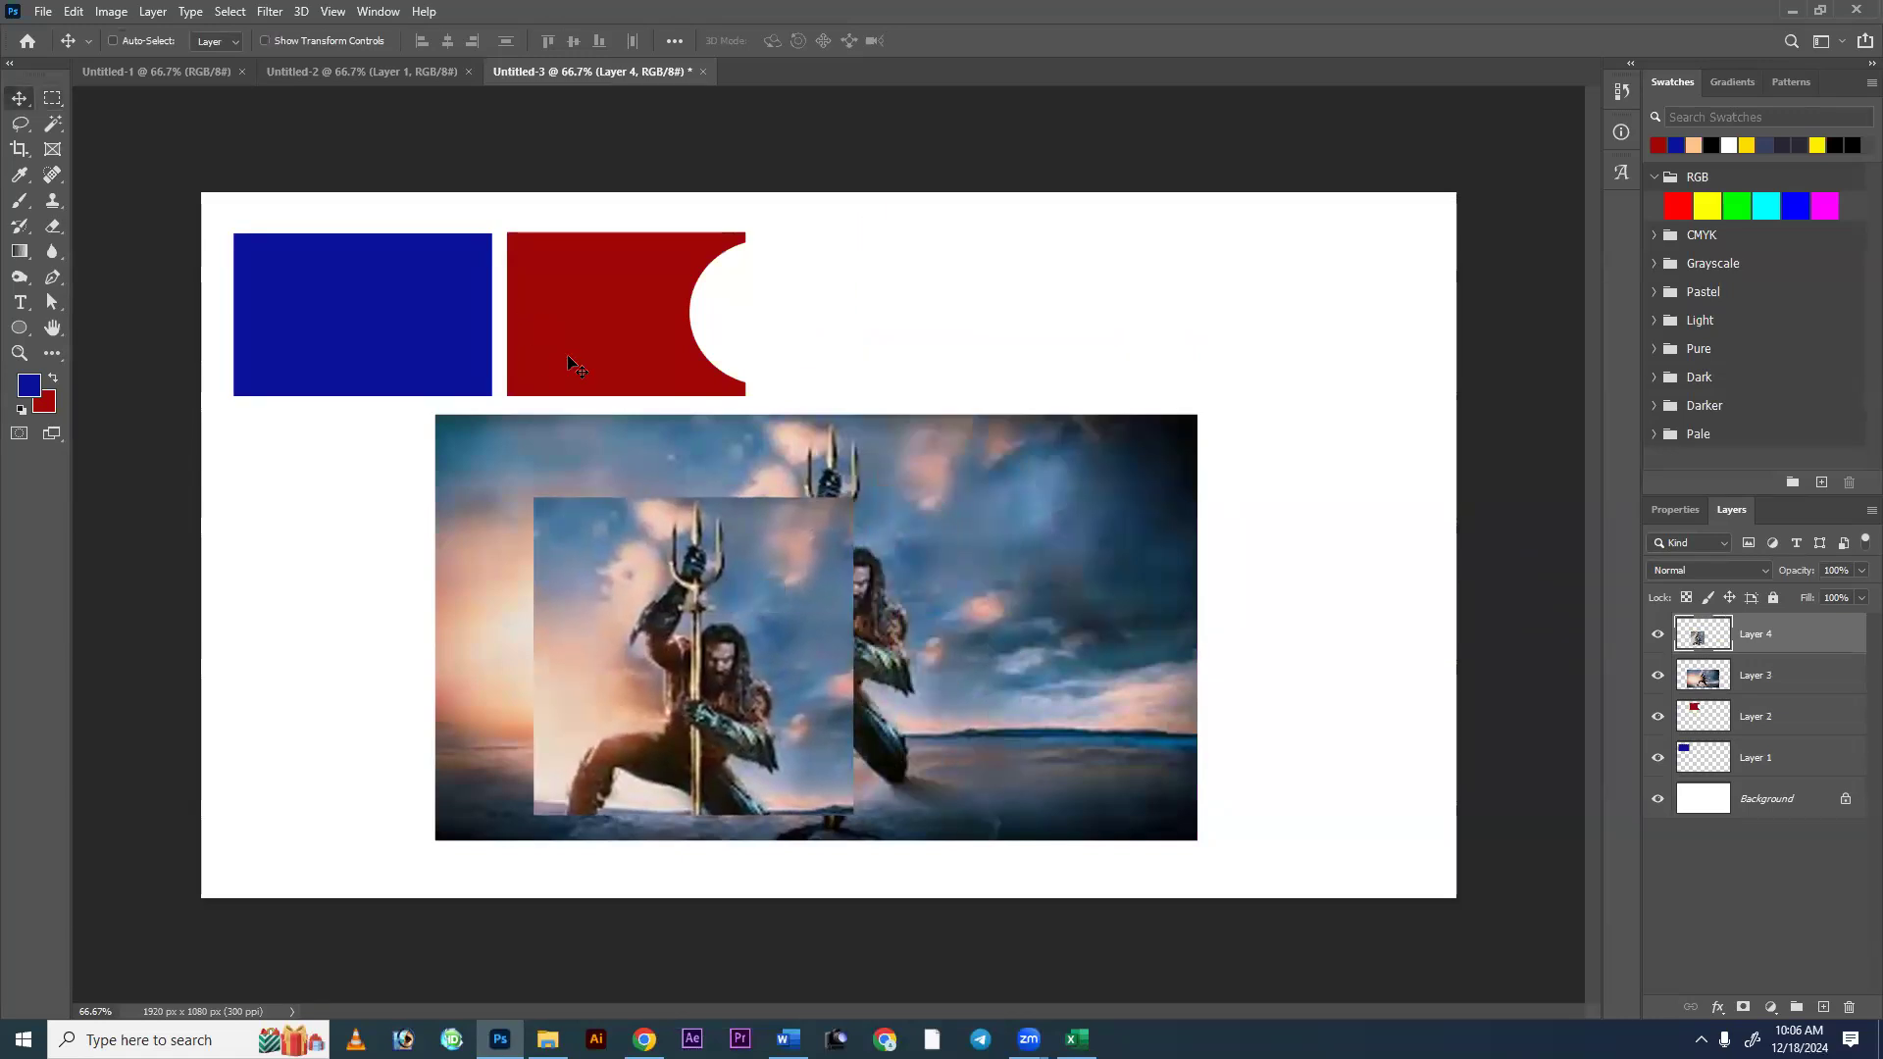
Make the Background layer active and draw a rectangular selection in the empty area right of the red shape.
right_click(382, 300)
left_click(397, 302)
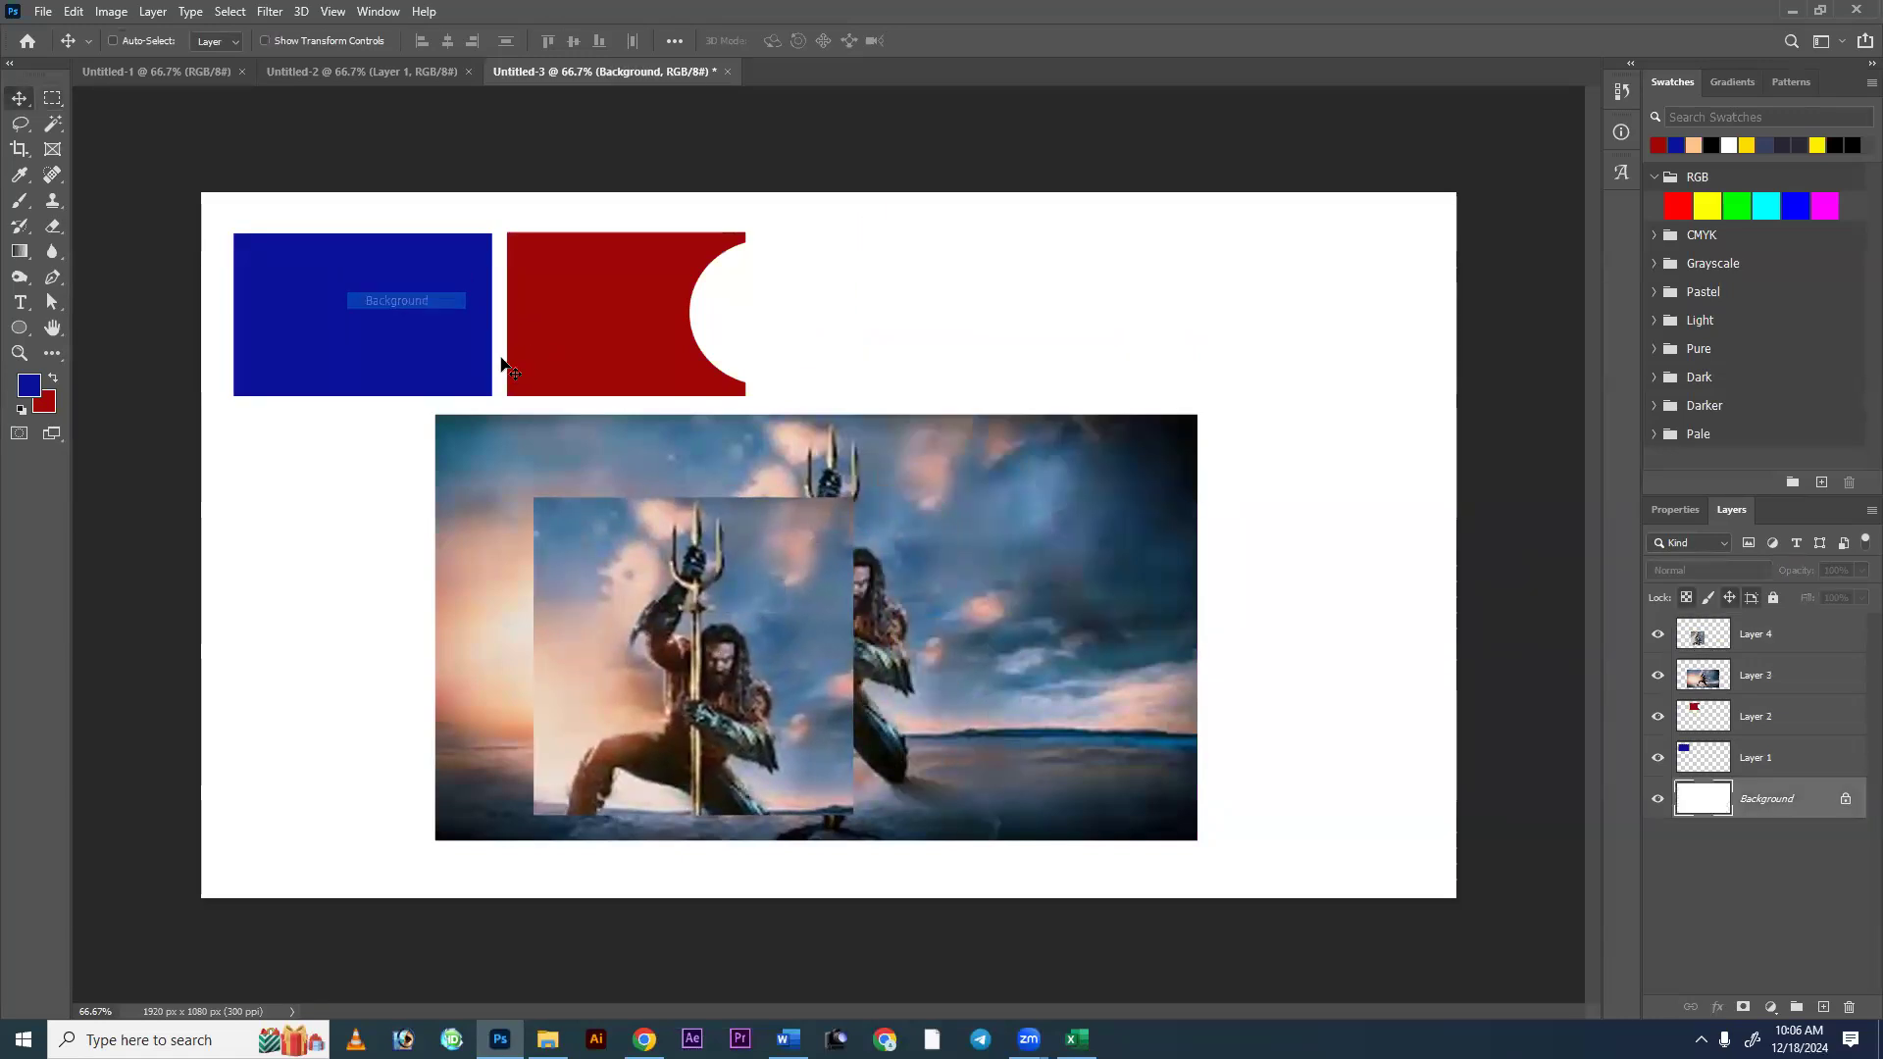
key("m")
left_click_drag(956, 325, 1126, 383)
key("ctrl+d")
Set the foreground colour to dark green 2c680b and return to the Rectangular Marquee tool.
left_click(27, 388)
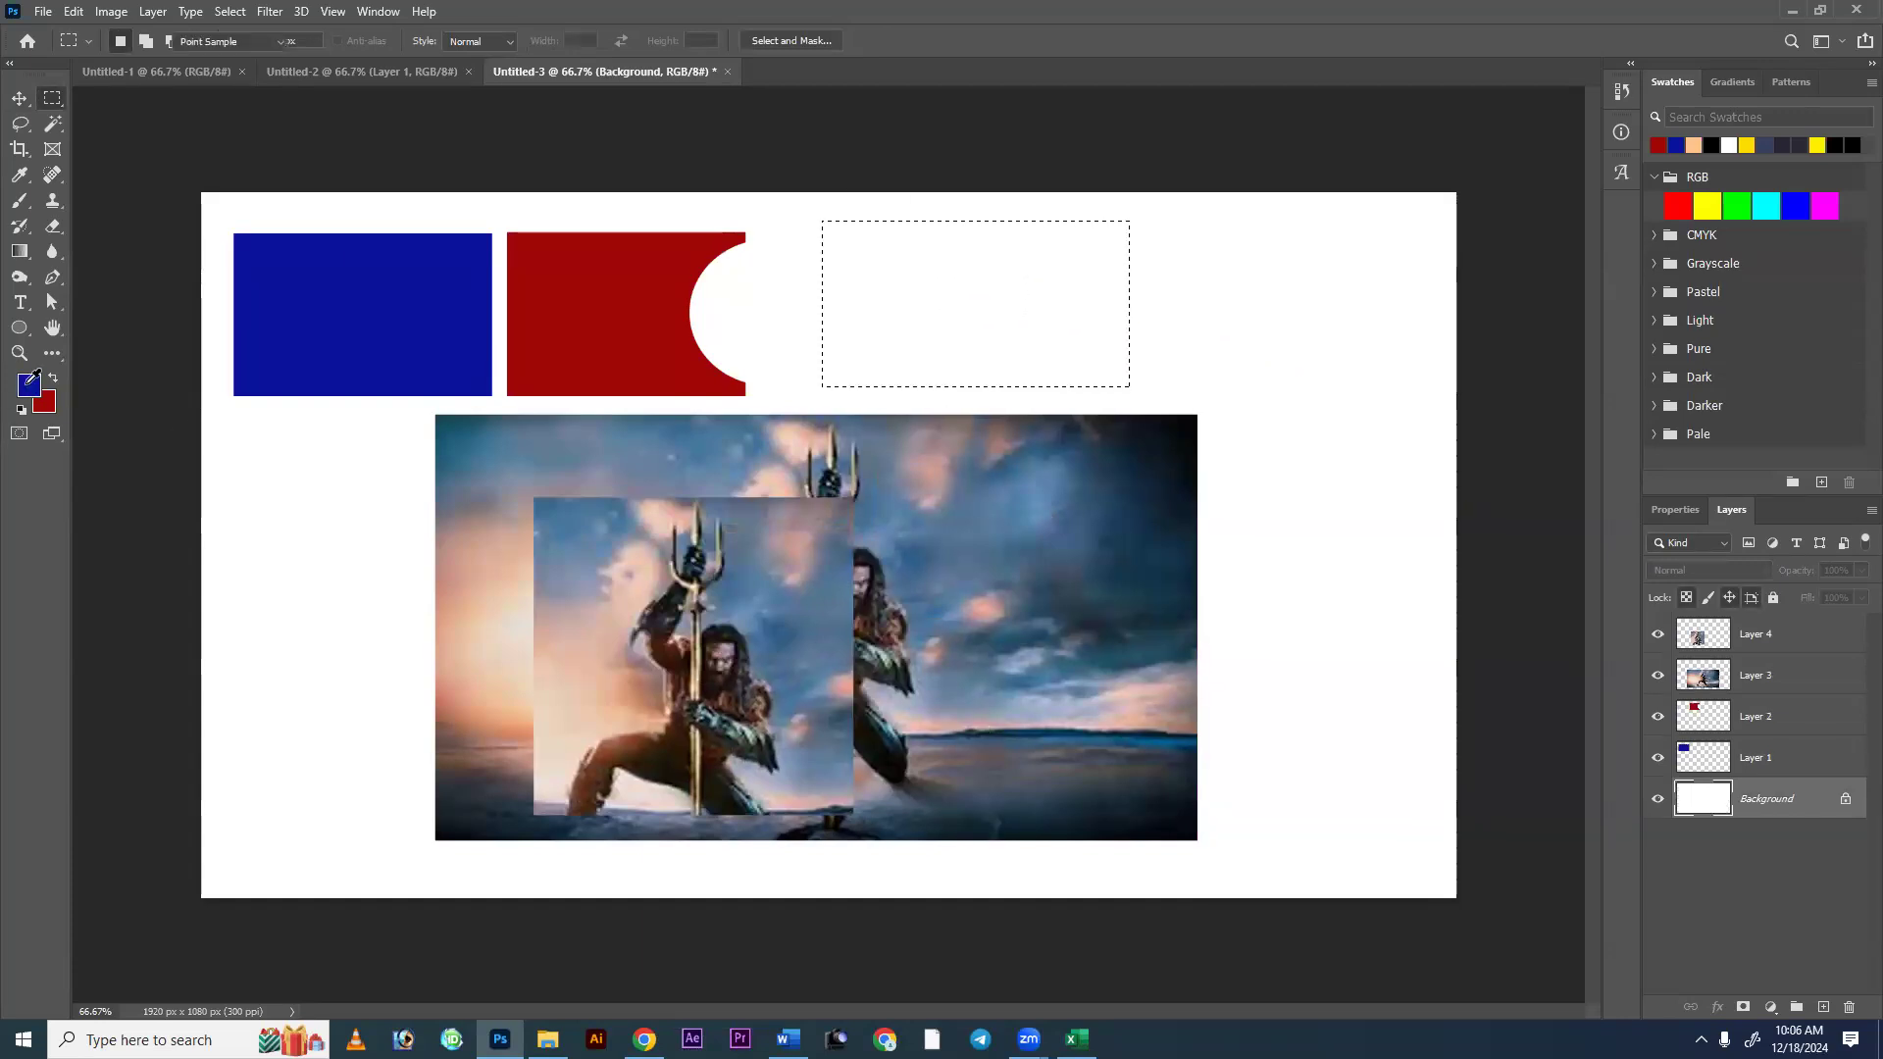
left_click(631, 323)
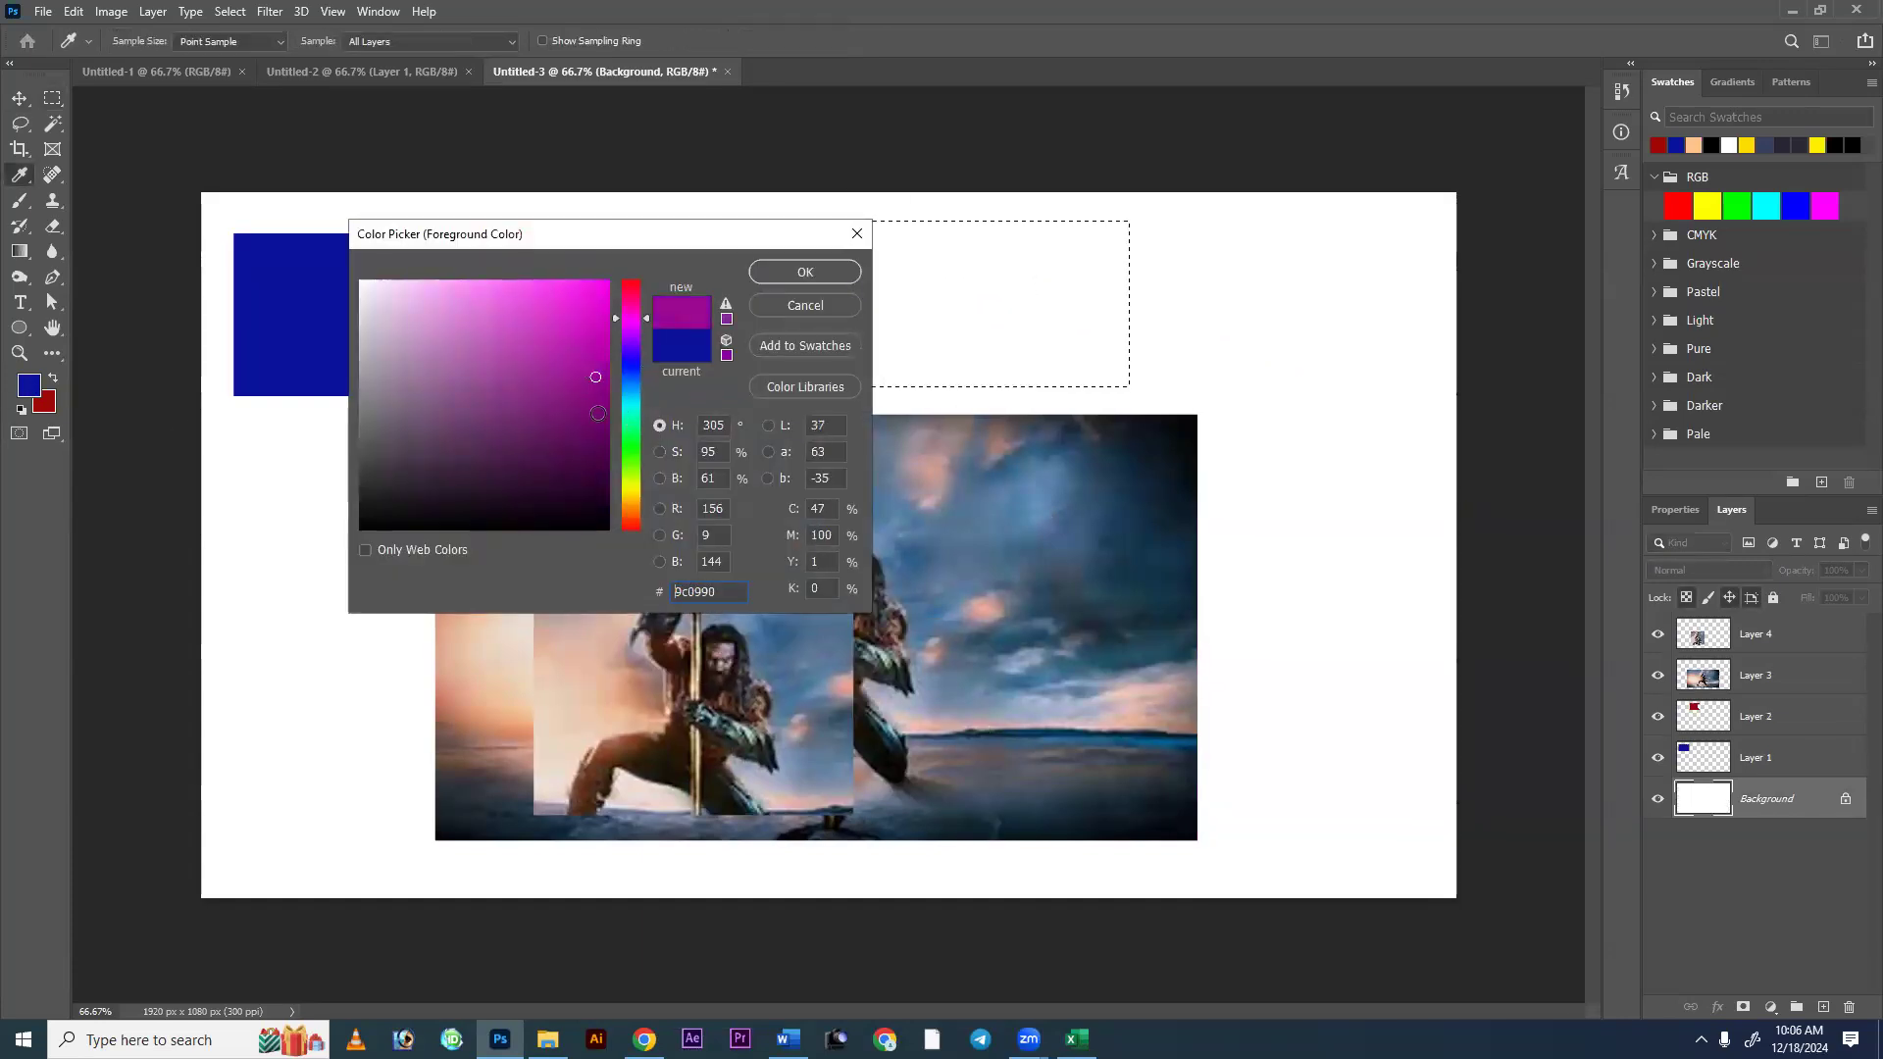
left_click(637, 462)
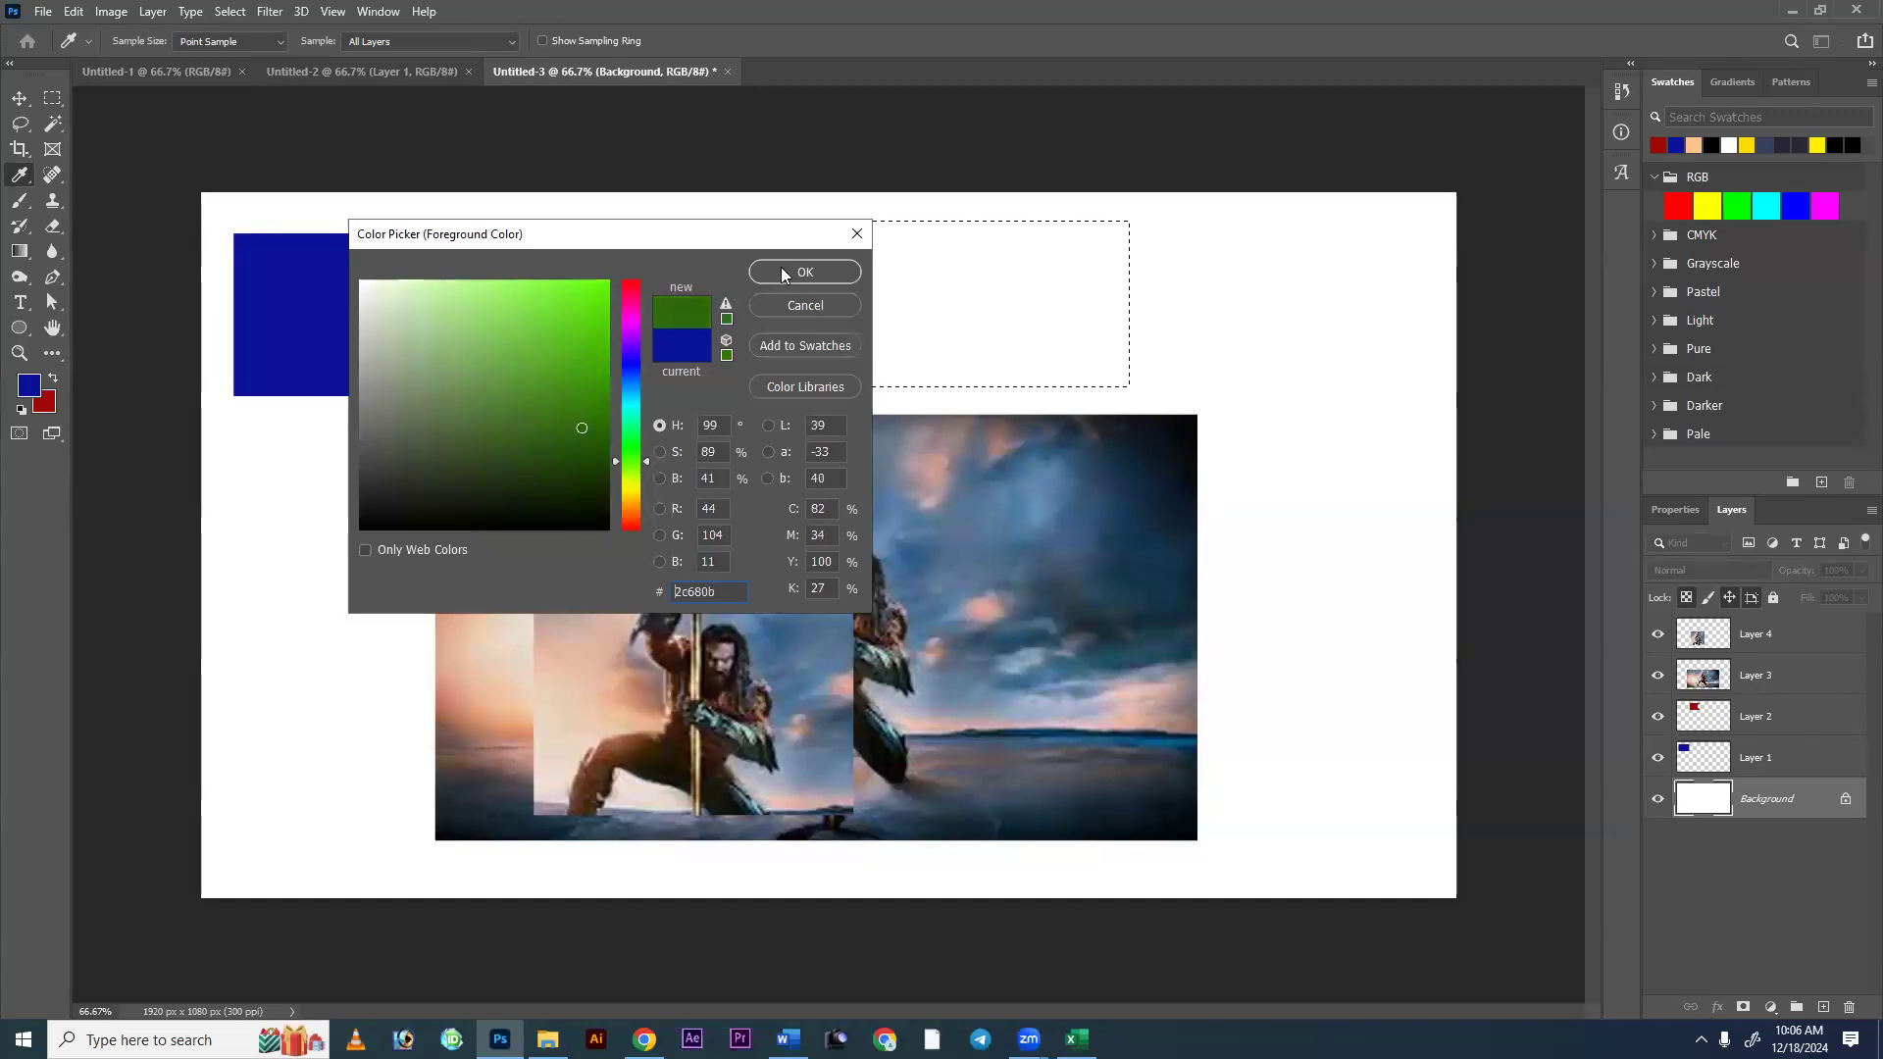
key("Return")
key("m")
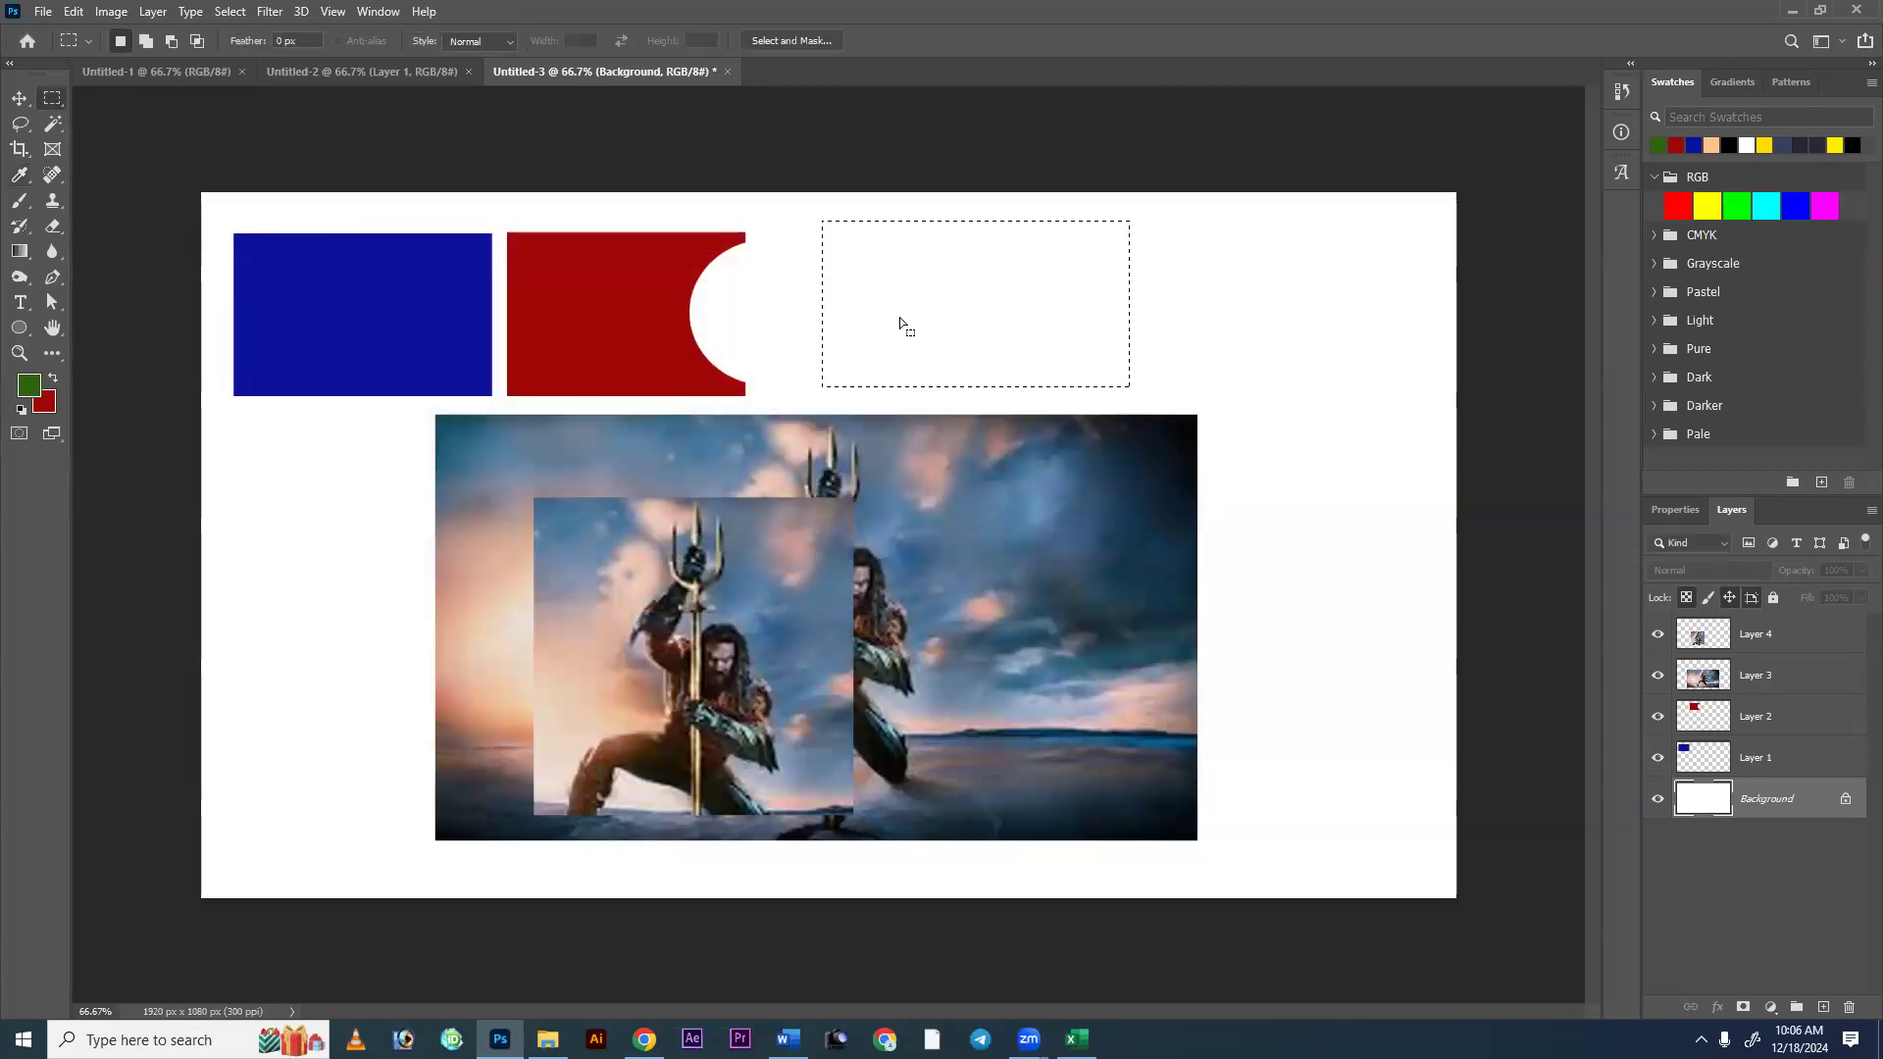
Fill the selection with green on the Background layer, remove that fill, and fill it on a new layer instead.
key("alt+BackSpace")
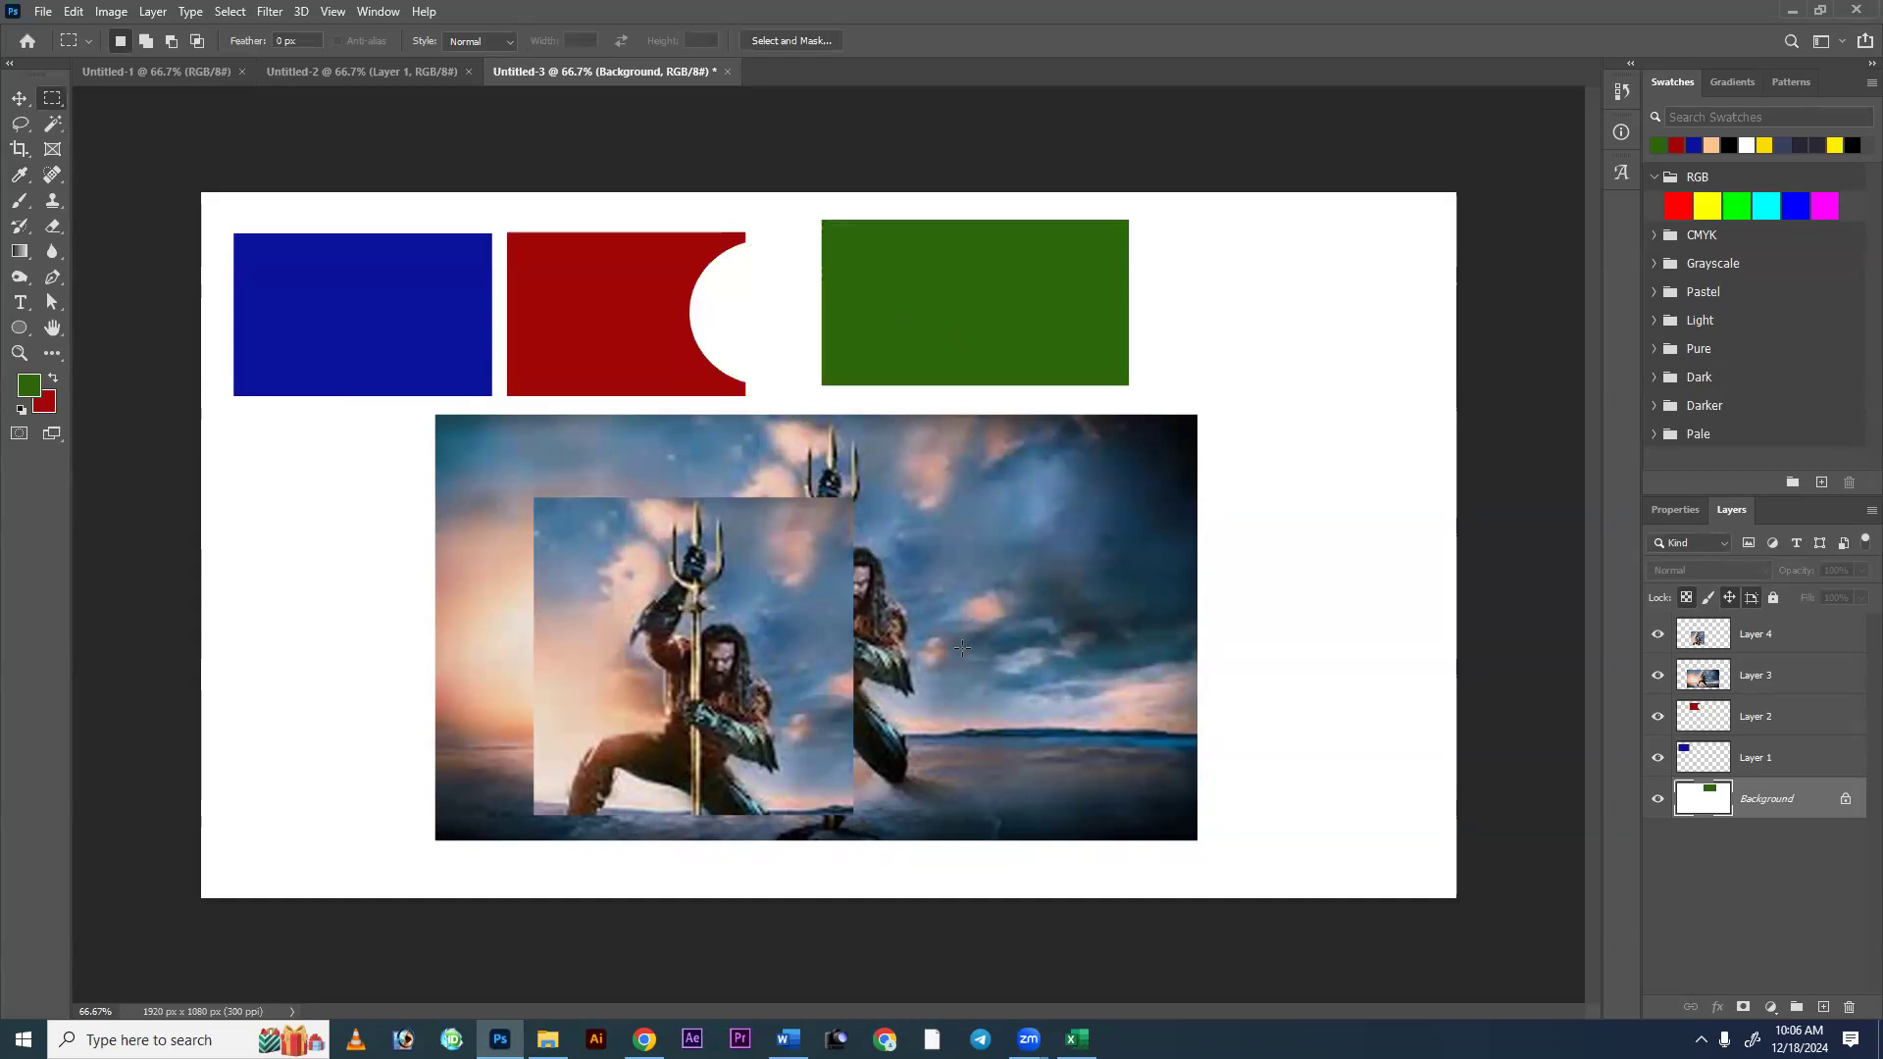
key("Delete")
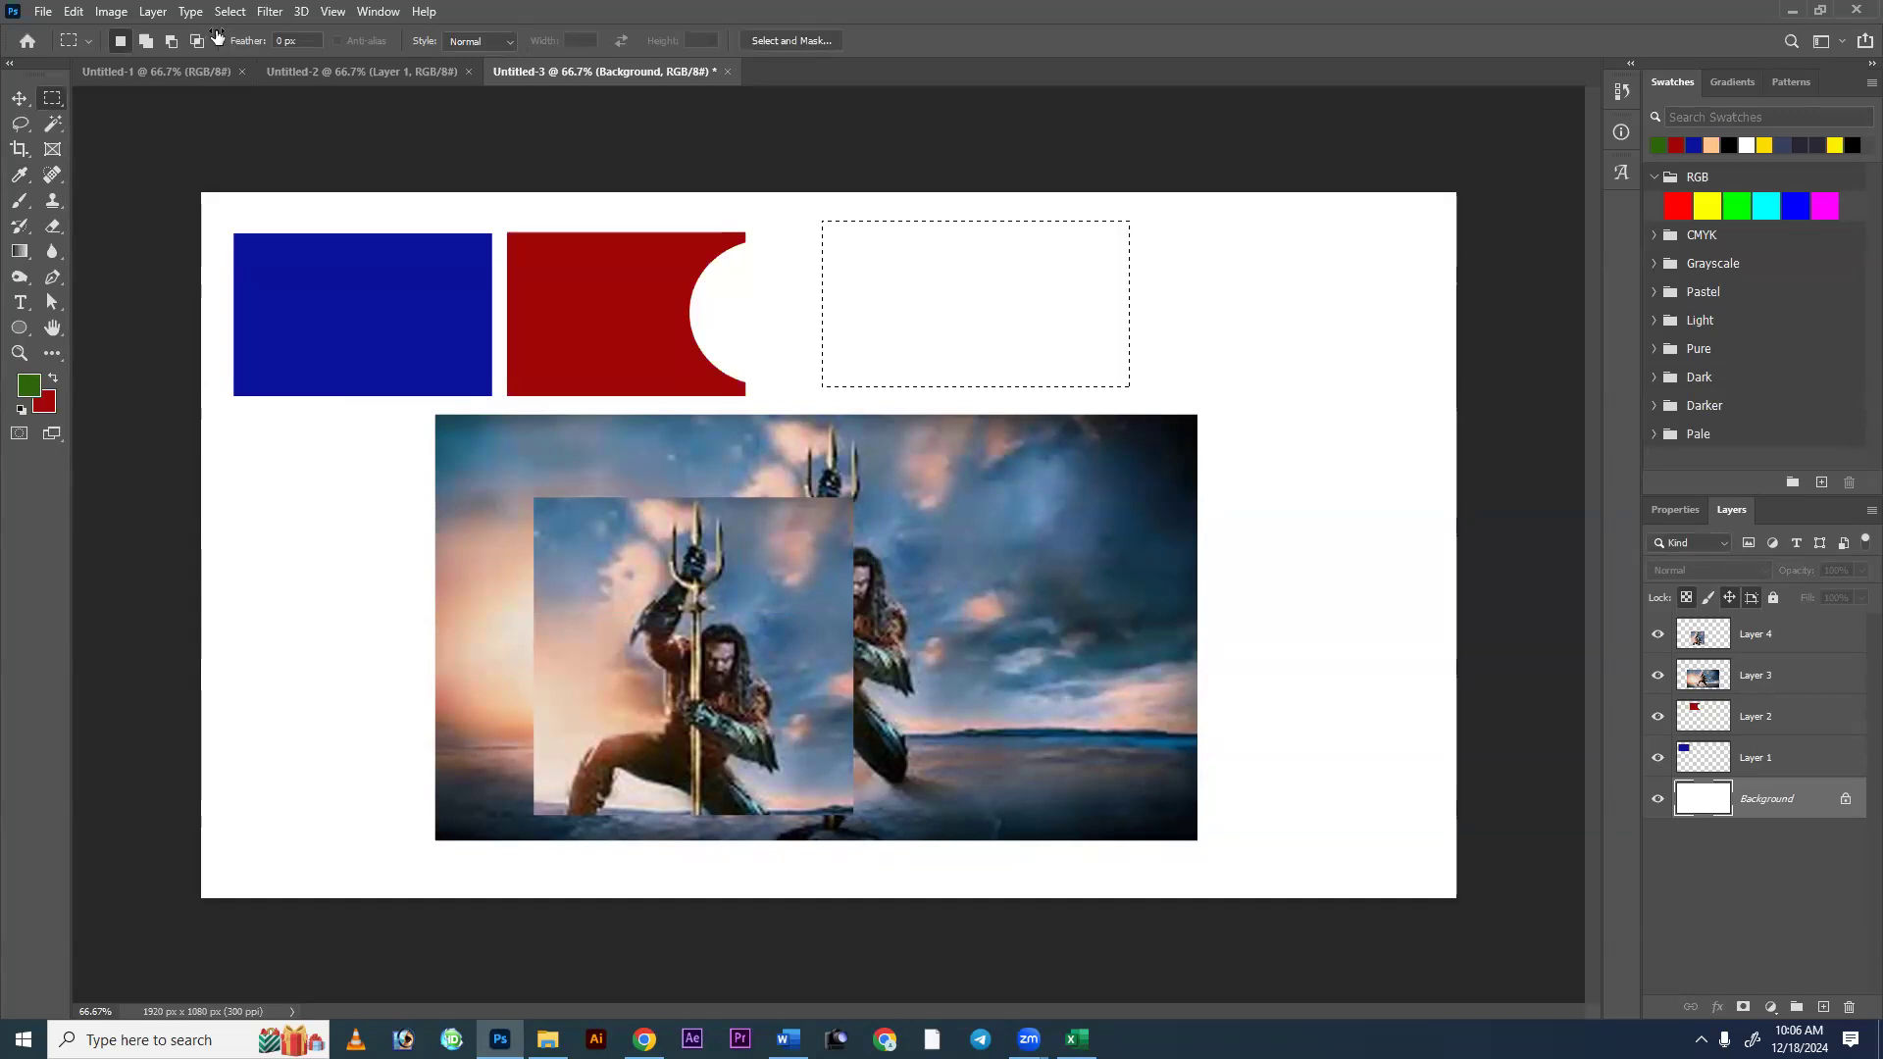
key("ctrl+shift+n")
key("Return")
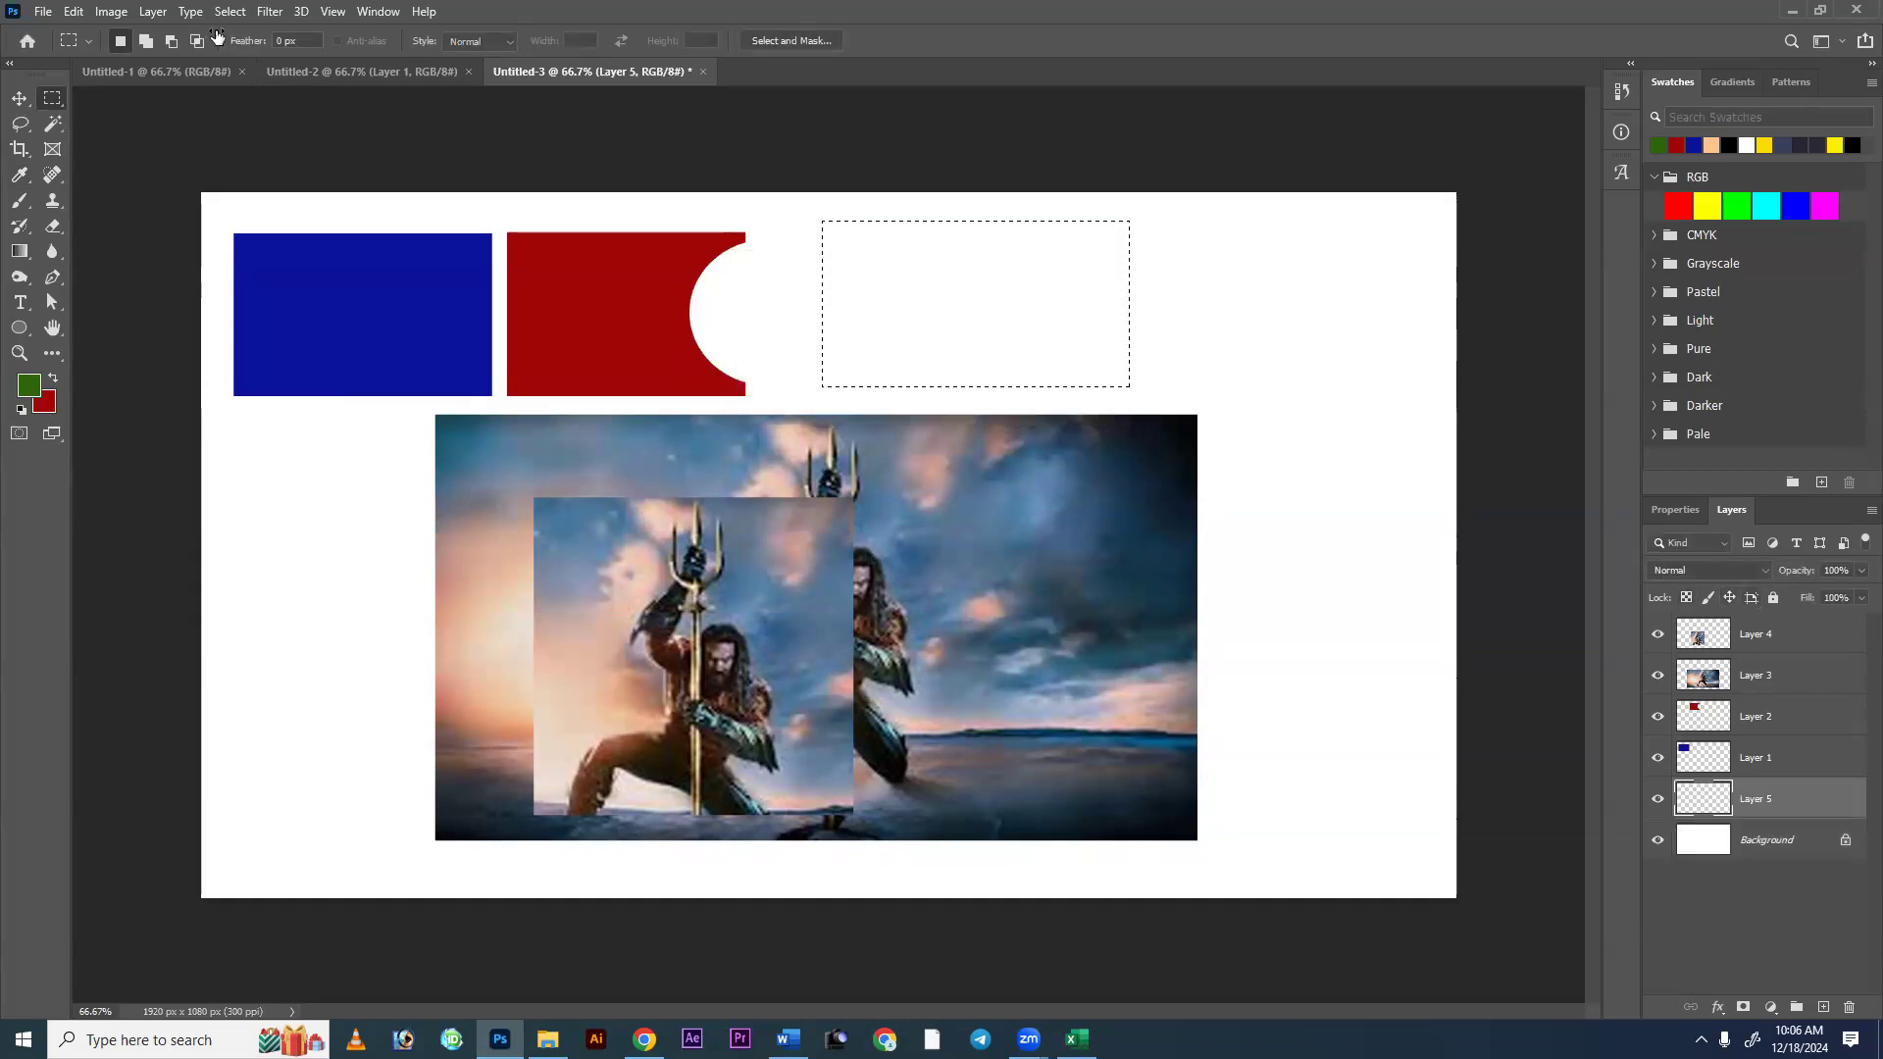
key("alt+BackSpace")
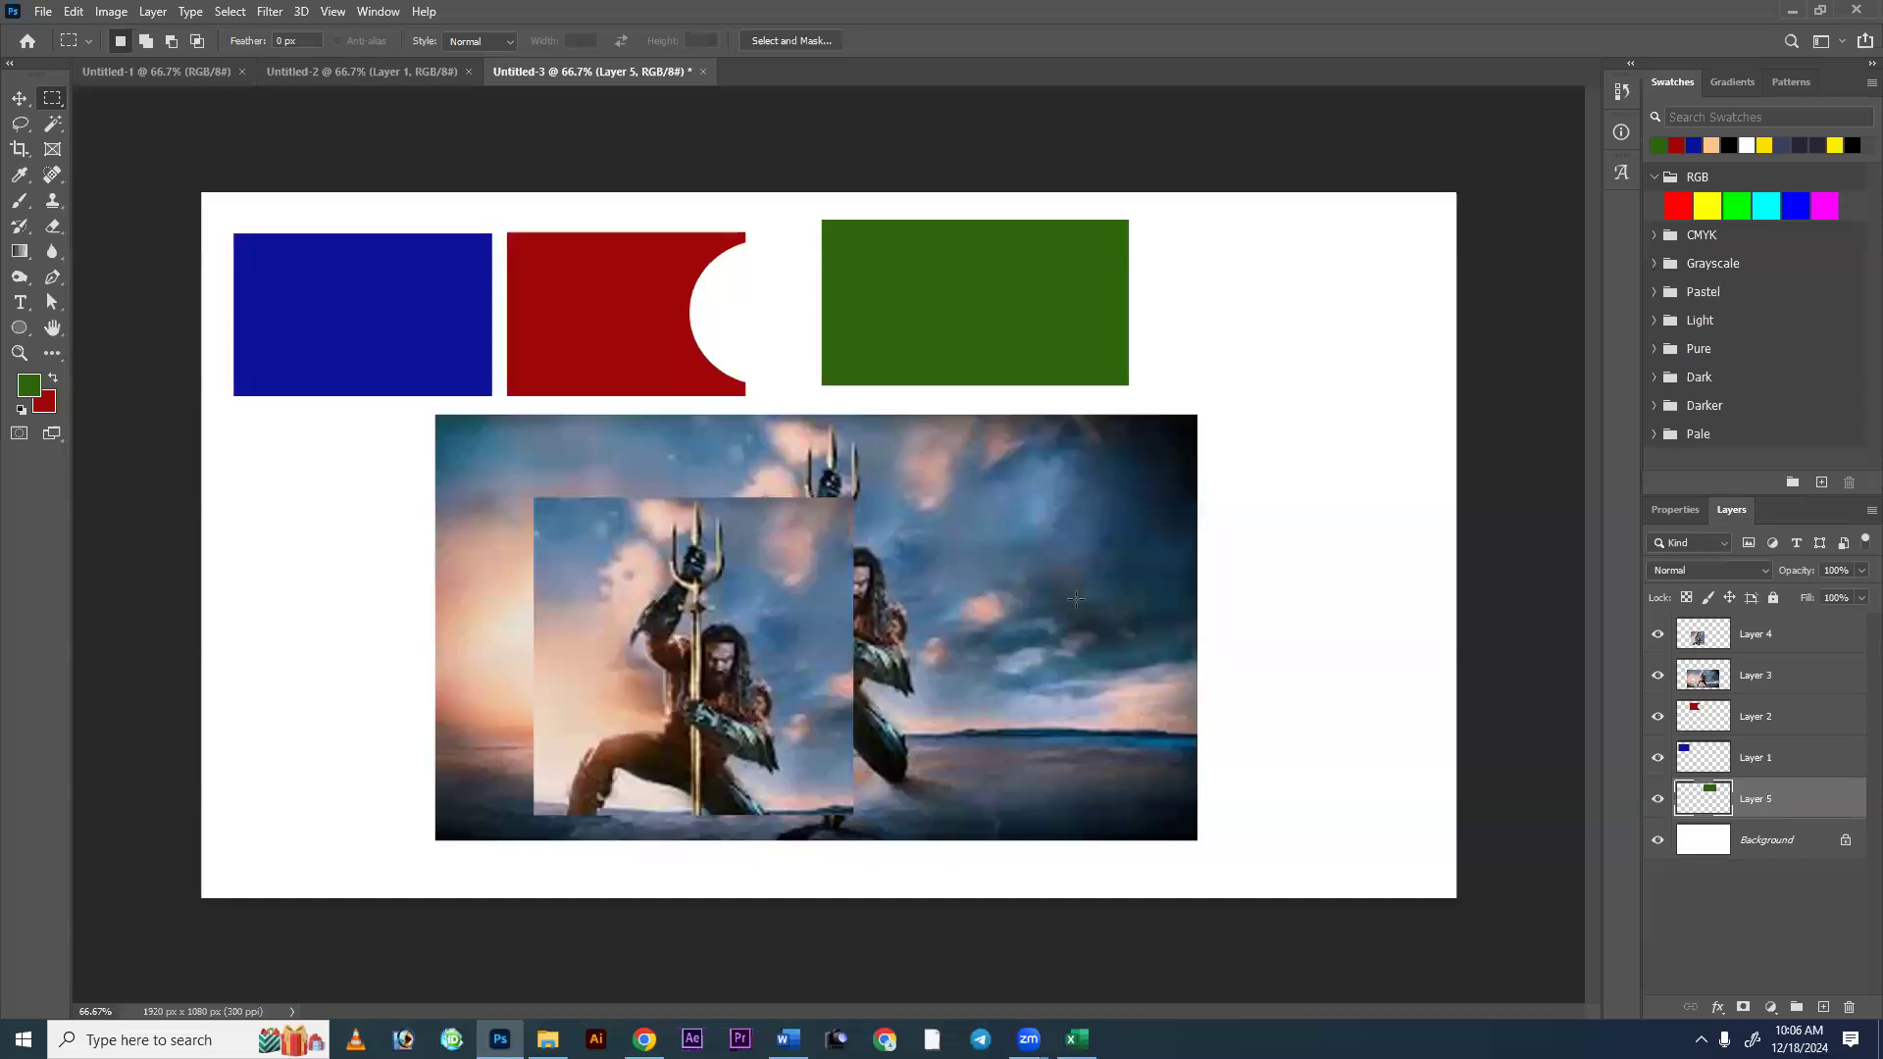
With Layer 2 active, select a rectangle at the warrior image's left edge, add a new layer above Layer 2, and deselect.
left_click(1765, 721)
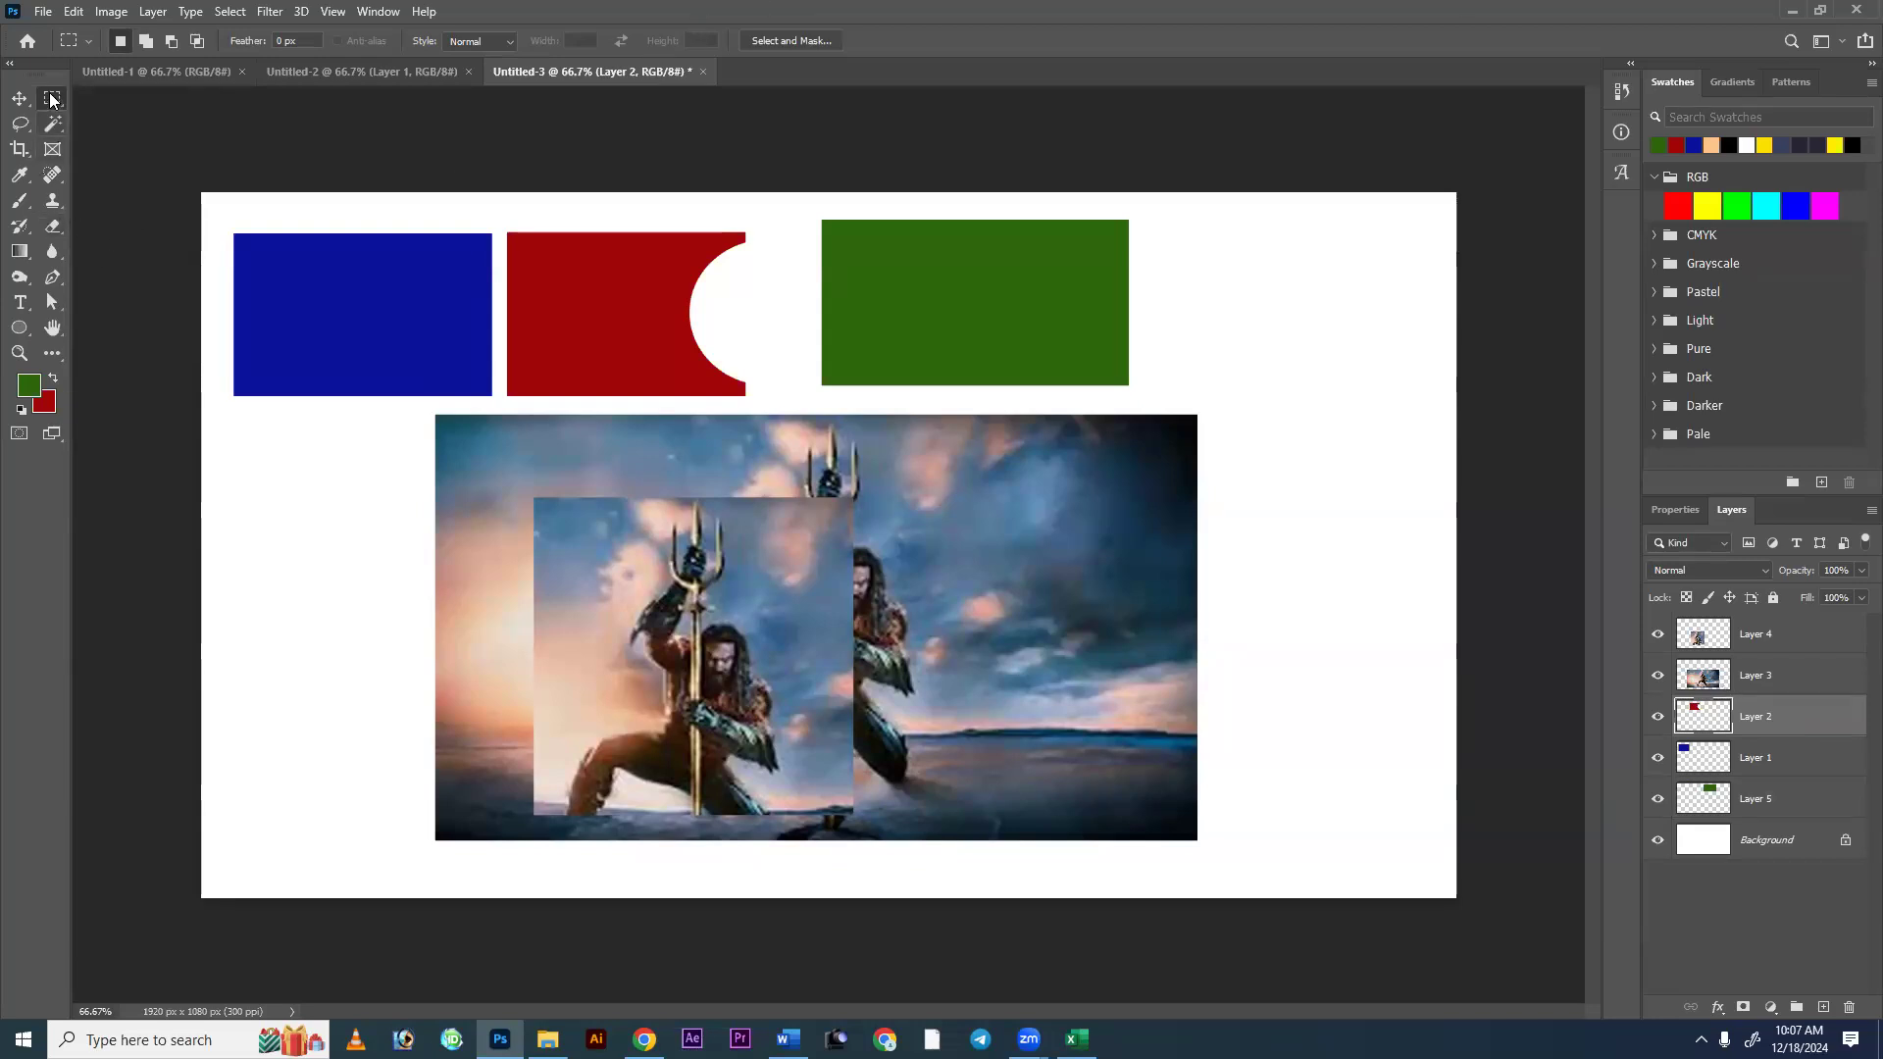
left_click_drag(261, 456, 453, 590)
key("ctrl+shift+n")
key("Return")
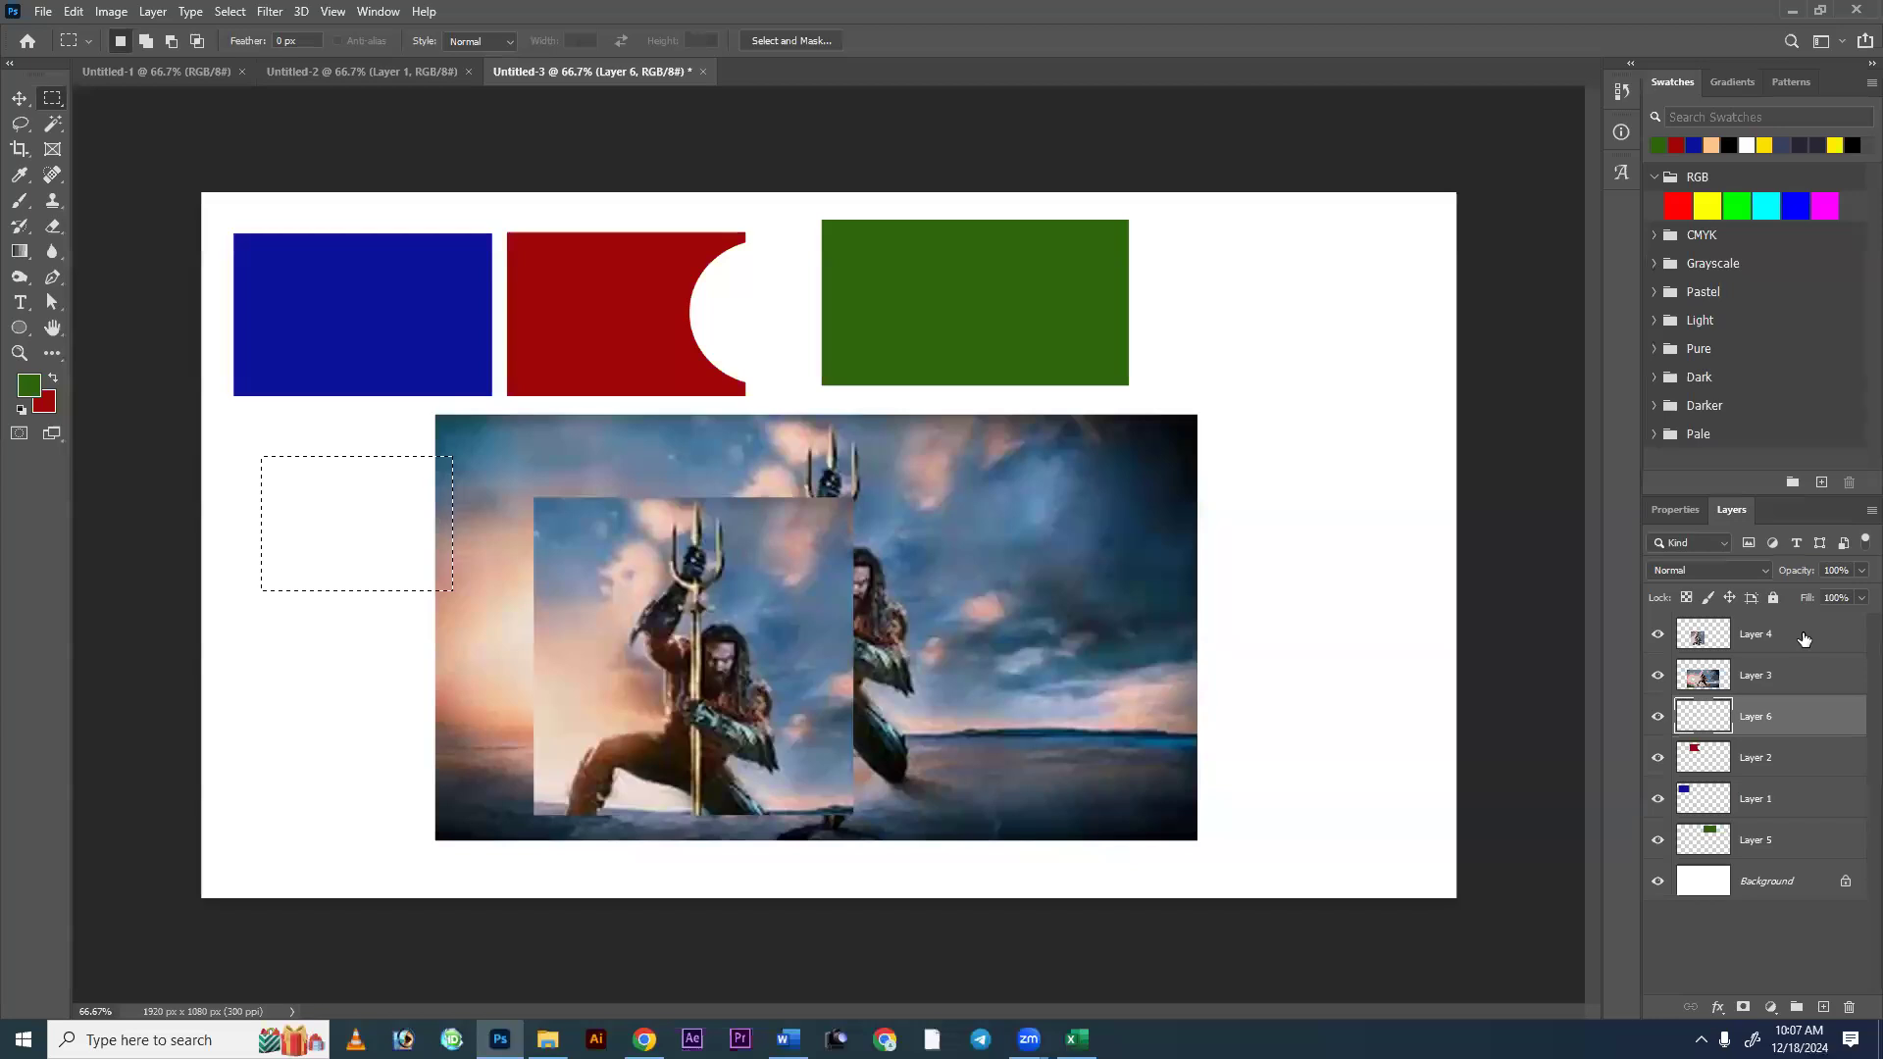
key("ctrl+d")
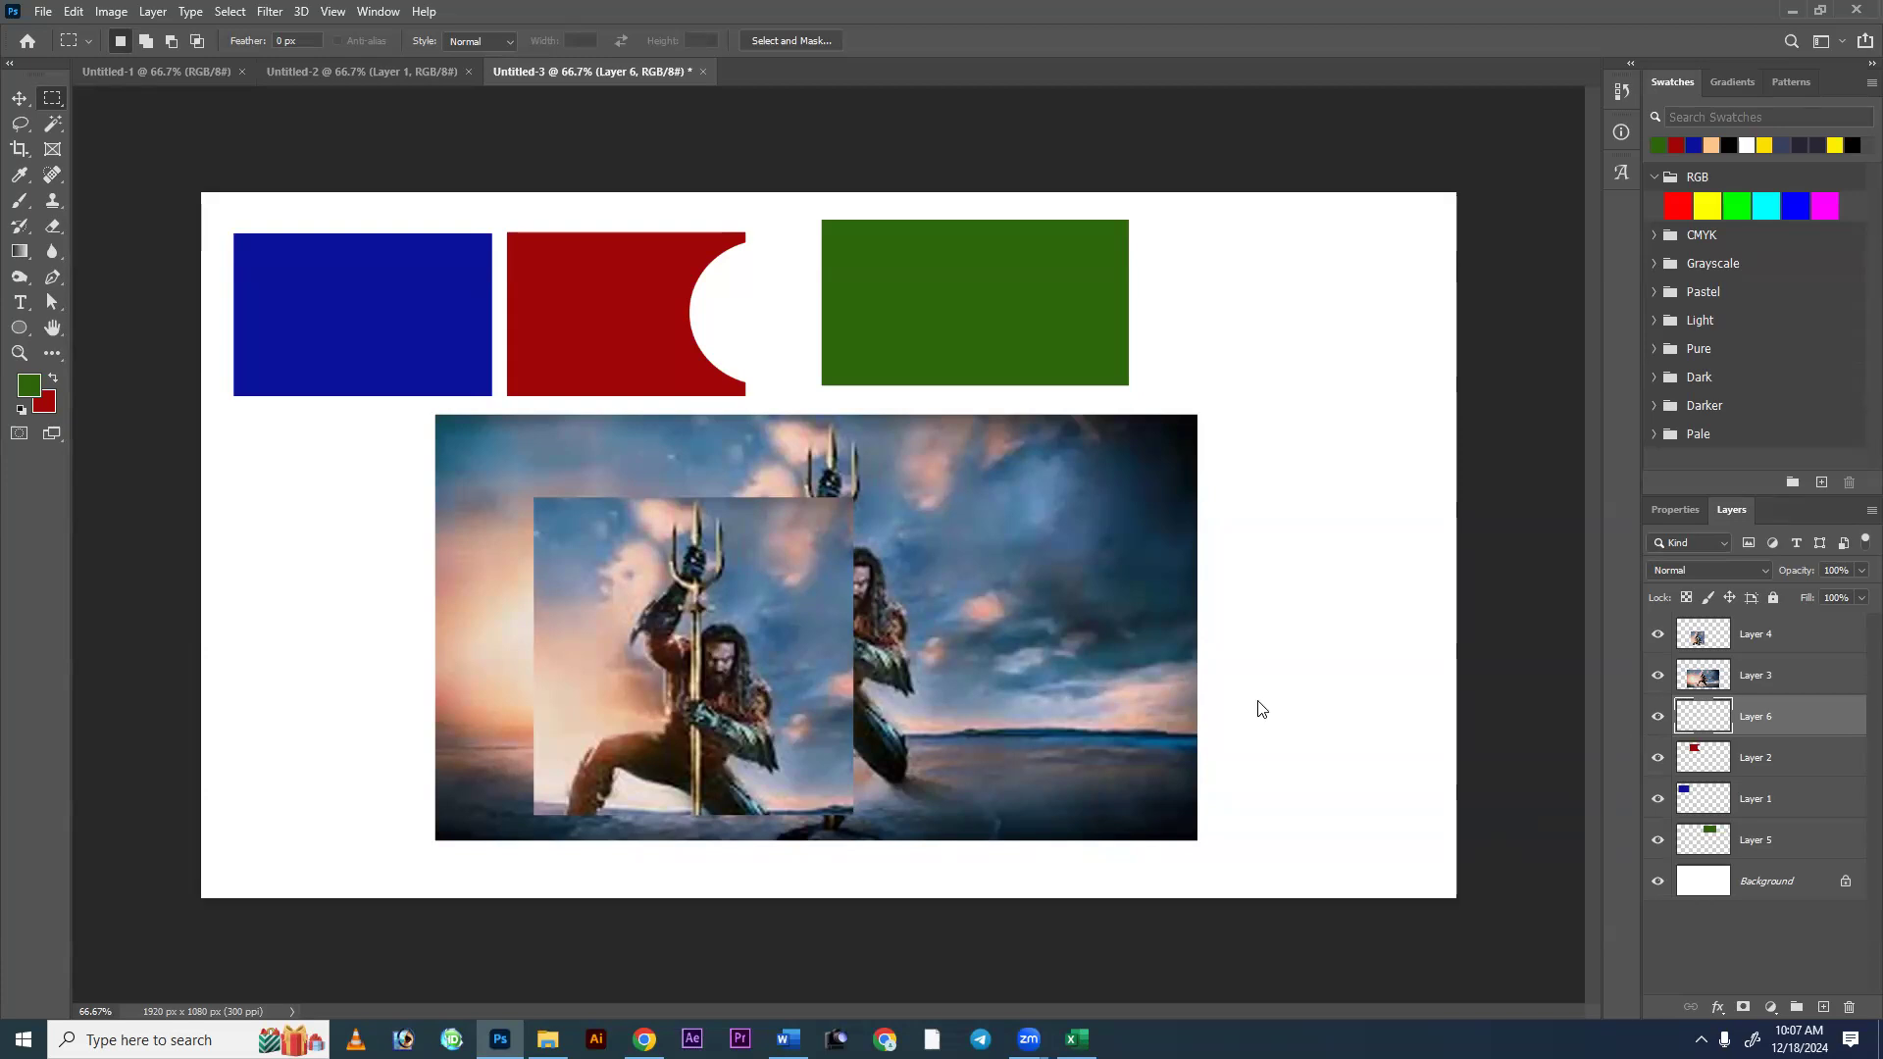
Activate the layer with the duplicated warrior piece, move the piece left, and delete it.
left_click(1796, 627)
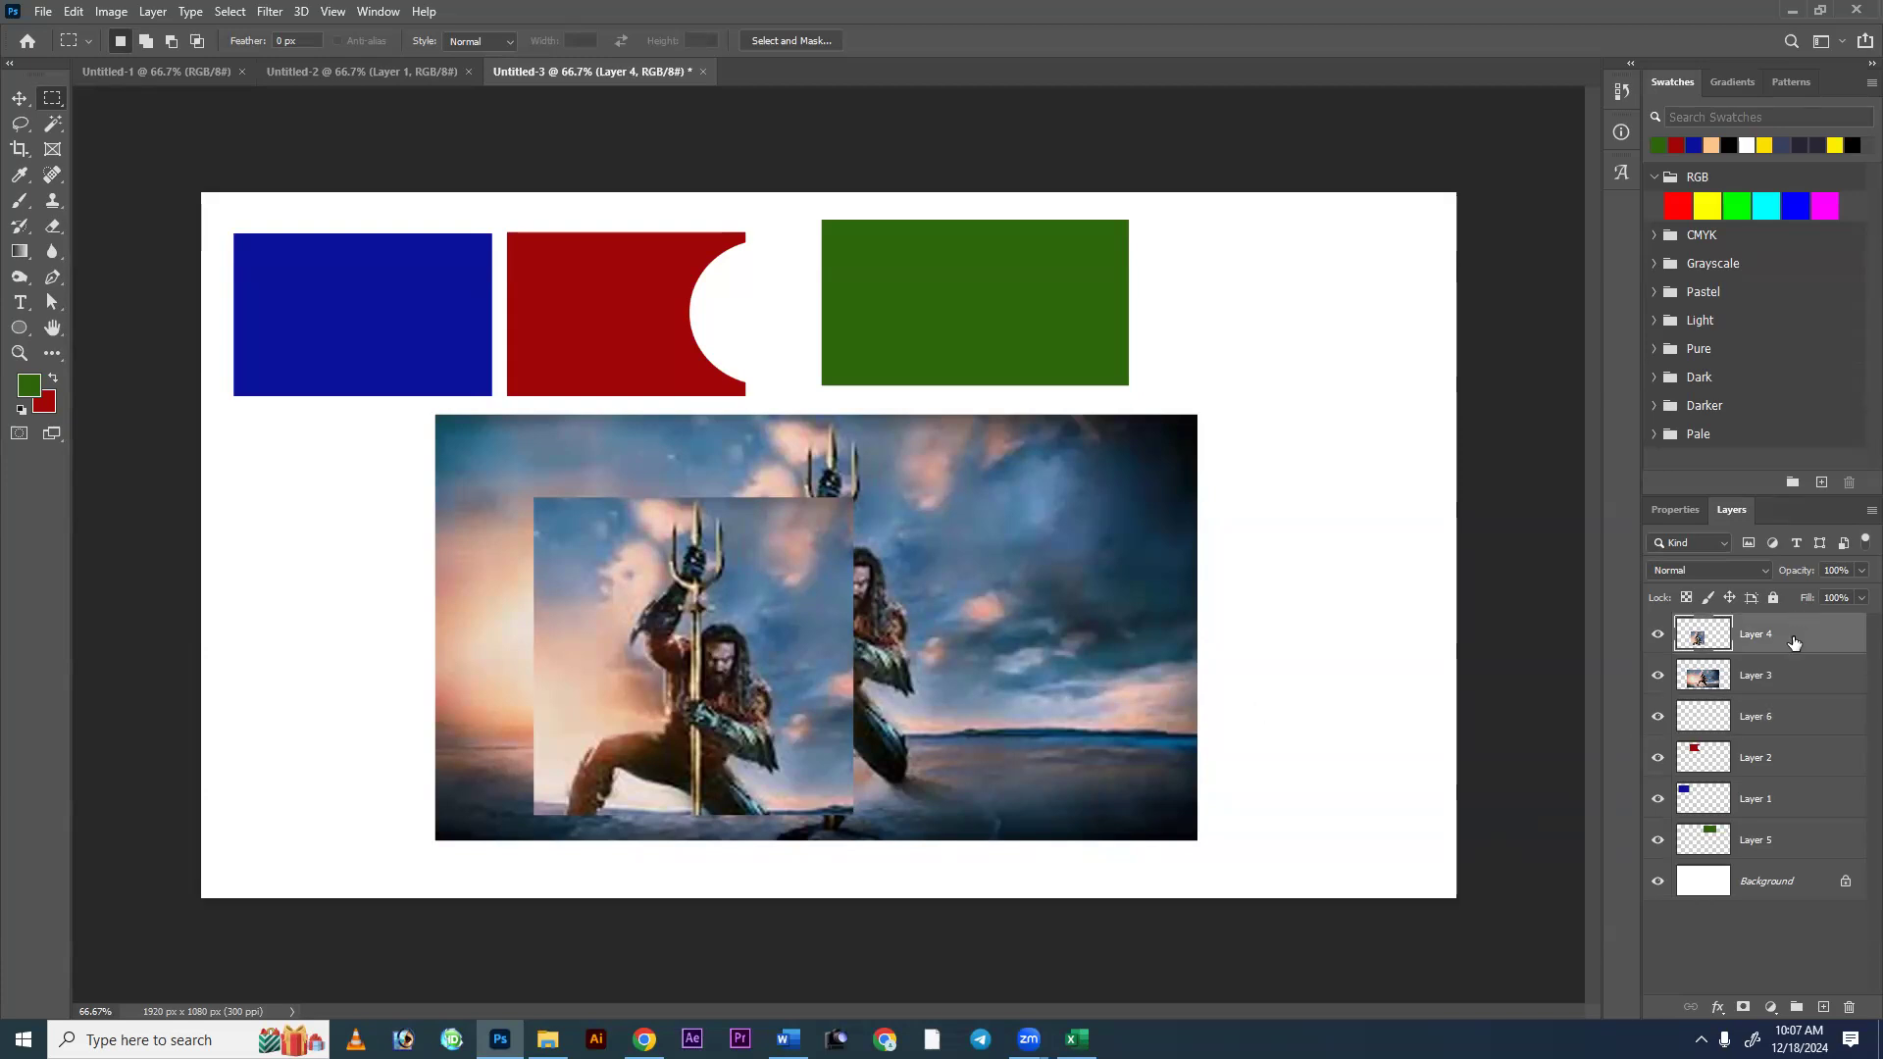
left_click_drag(298, 428, 762, 677)
left_click(758, 585)
key("v")
right_click(719, 625)
left_click(735, 640)
left_click_drag(719, 628, 621, 629)
key("Delete")
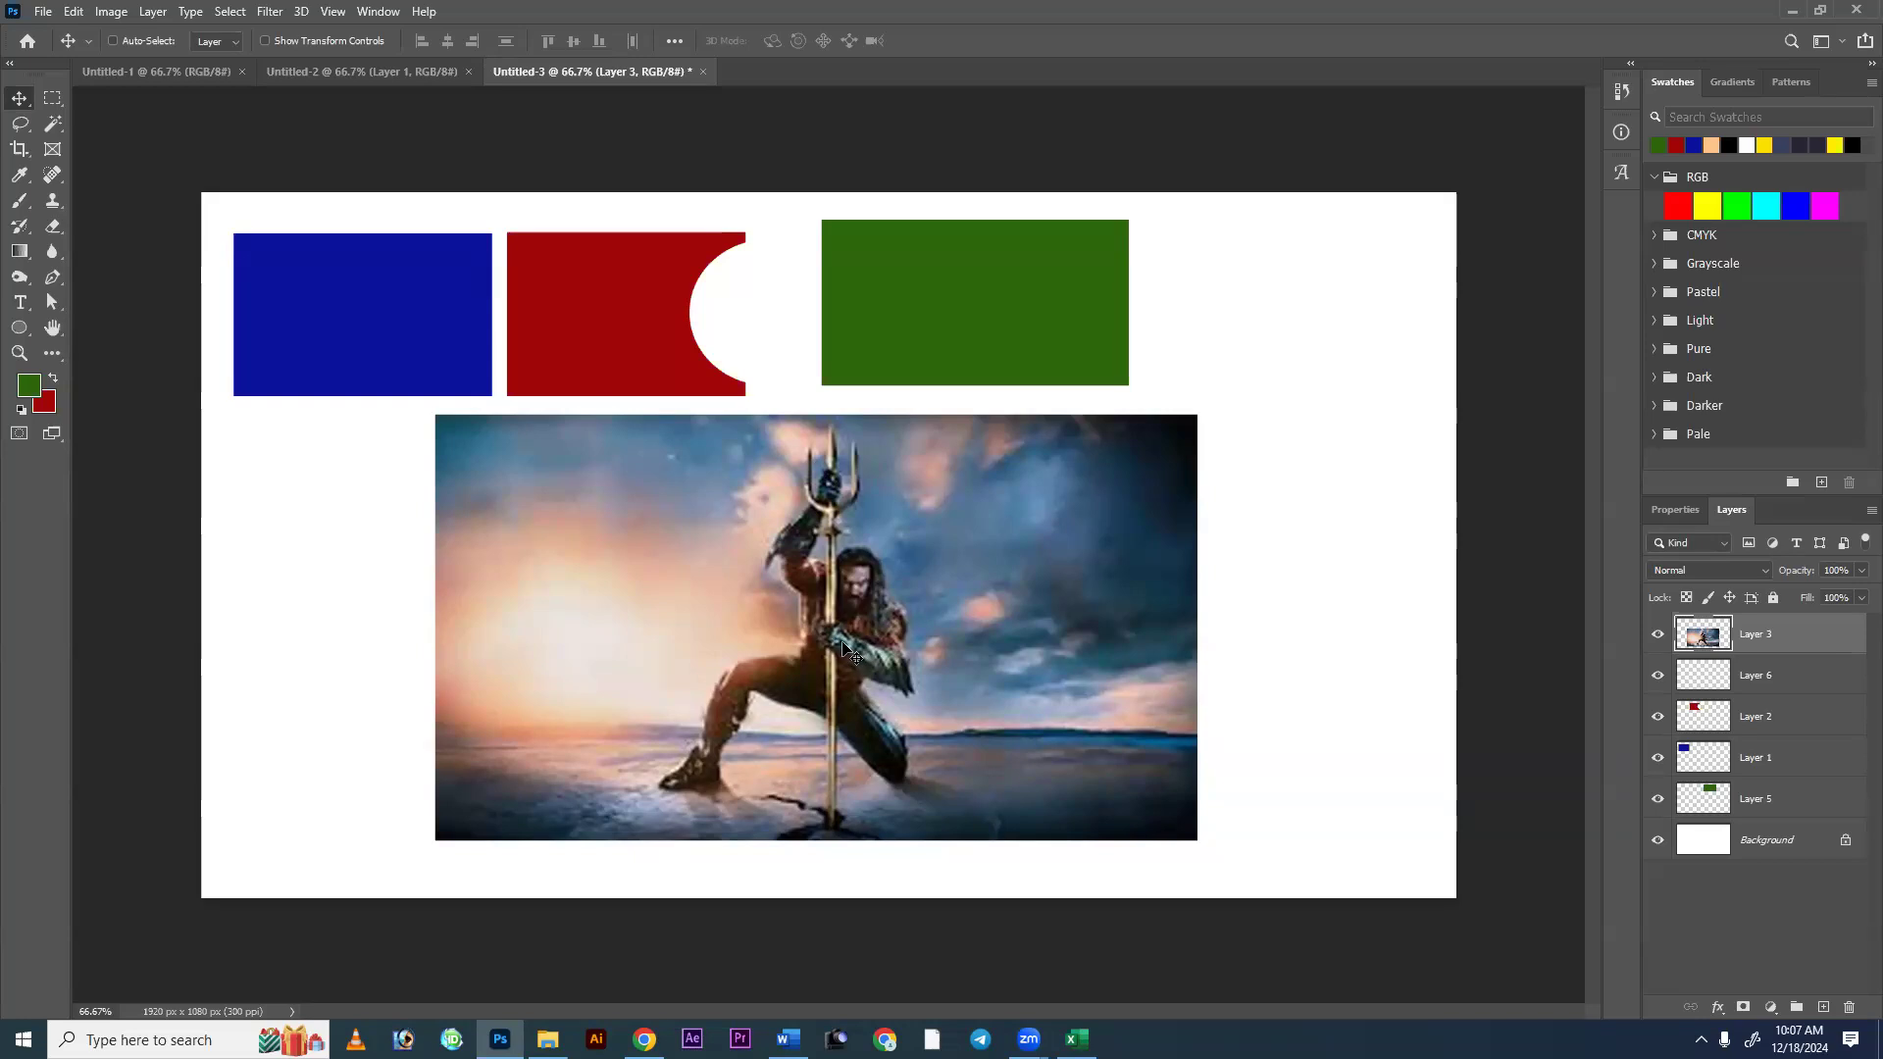
Draw rectangular marquee and freehand lasso selections over the warrior image on Layer 3, and deselect each one.
left_click(57, 97)
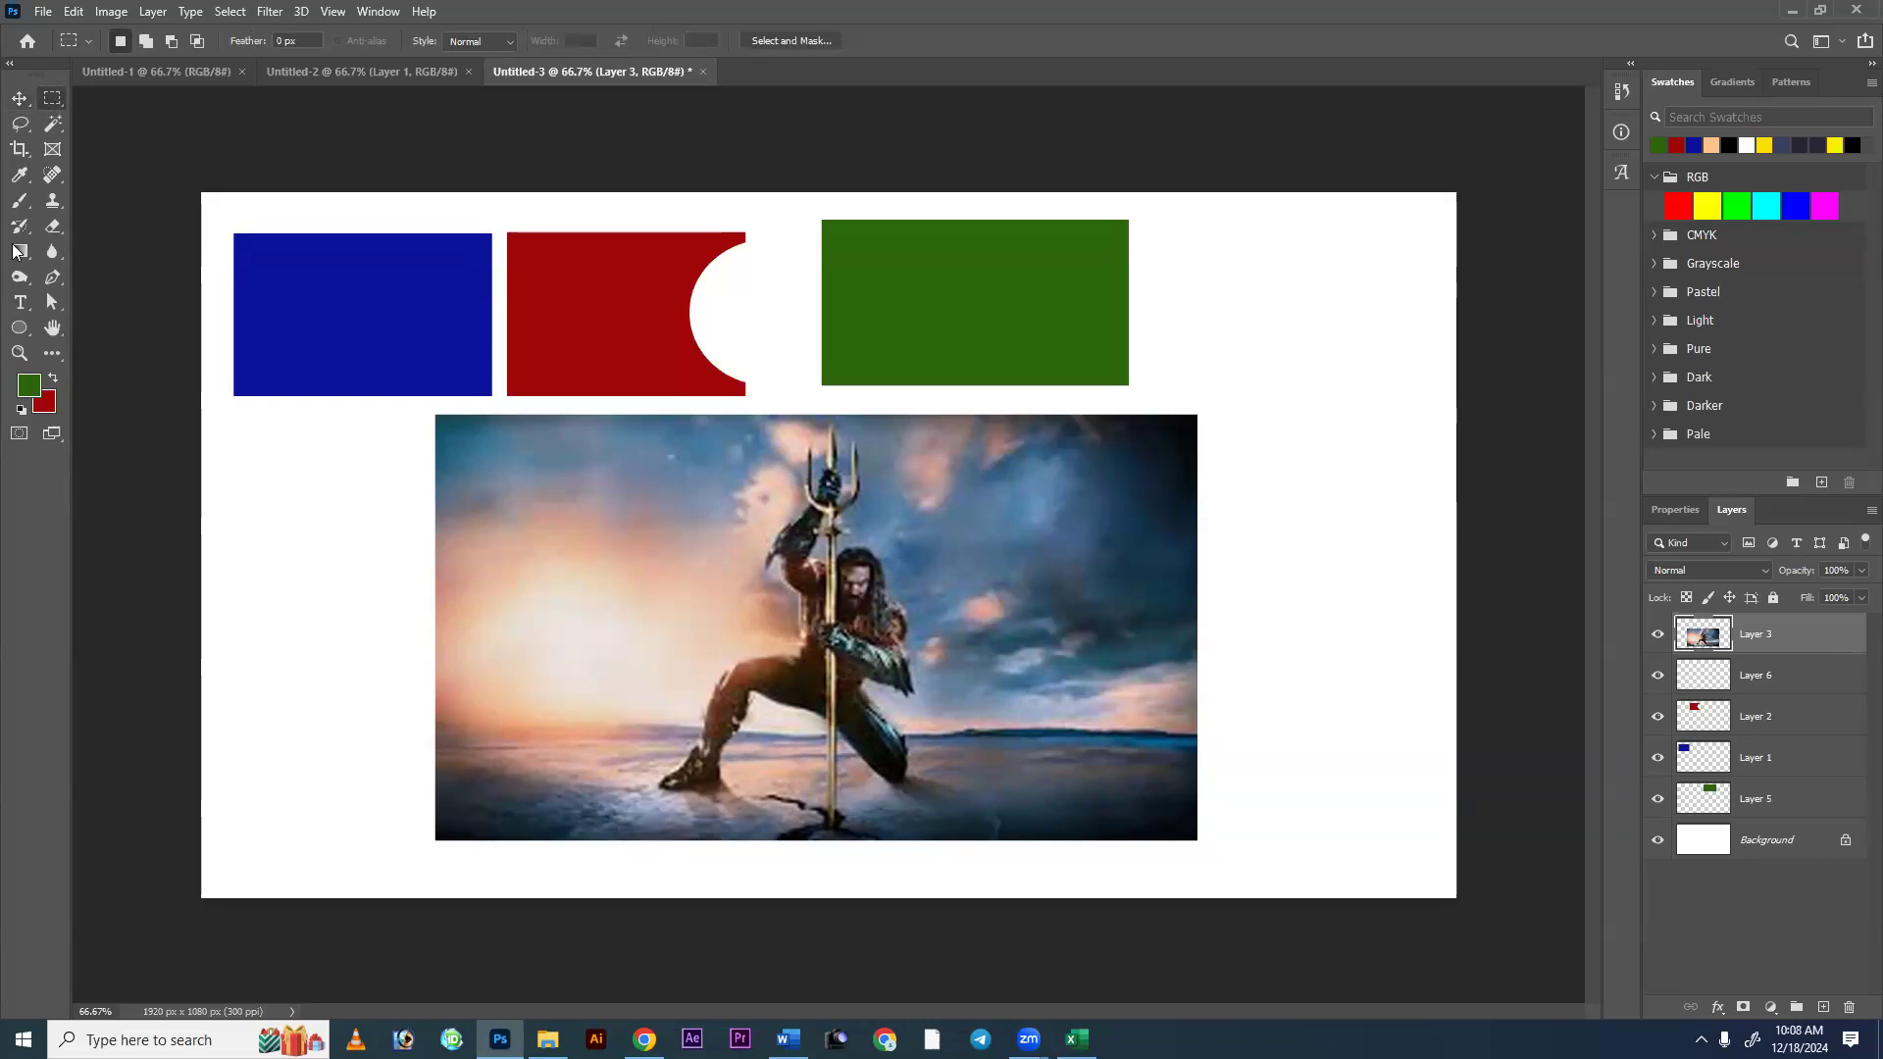
left_click_drag(584, 610, 430, 452)
left_click(685, 556)
key("l")
mouse_move(554, 597)
left_mouse_down()
mouse_move(703, 547)
mouse_move(852, 666)
mouse_move(634, 636)
mouse_move(598, 621)
left_mouse_up()
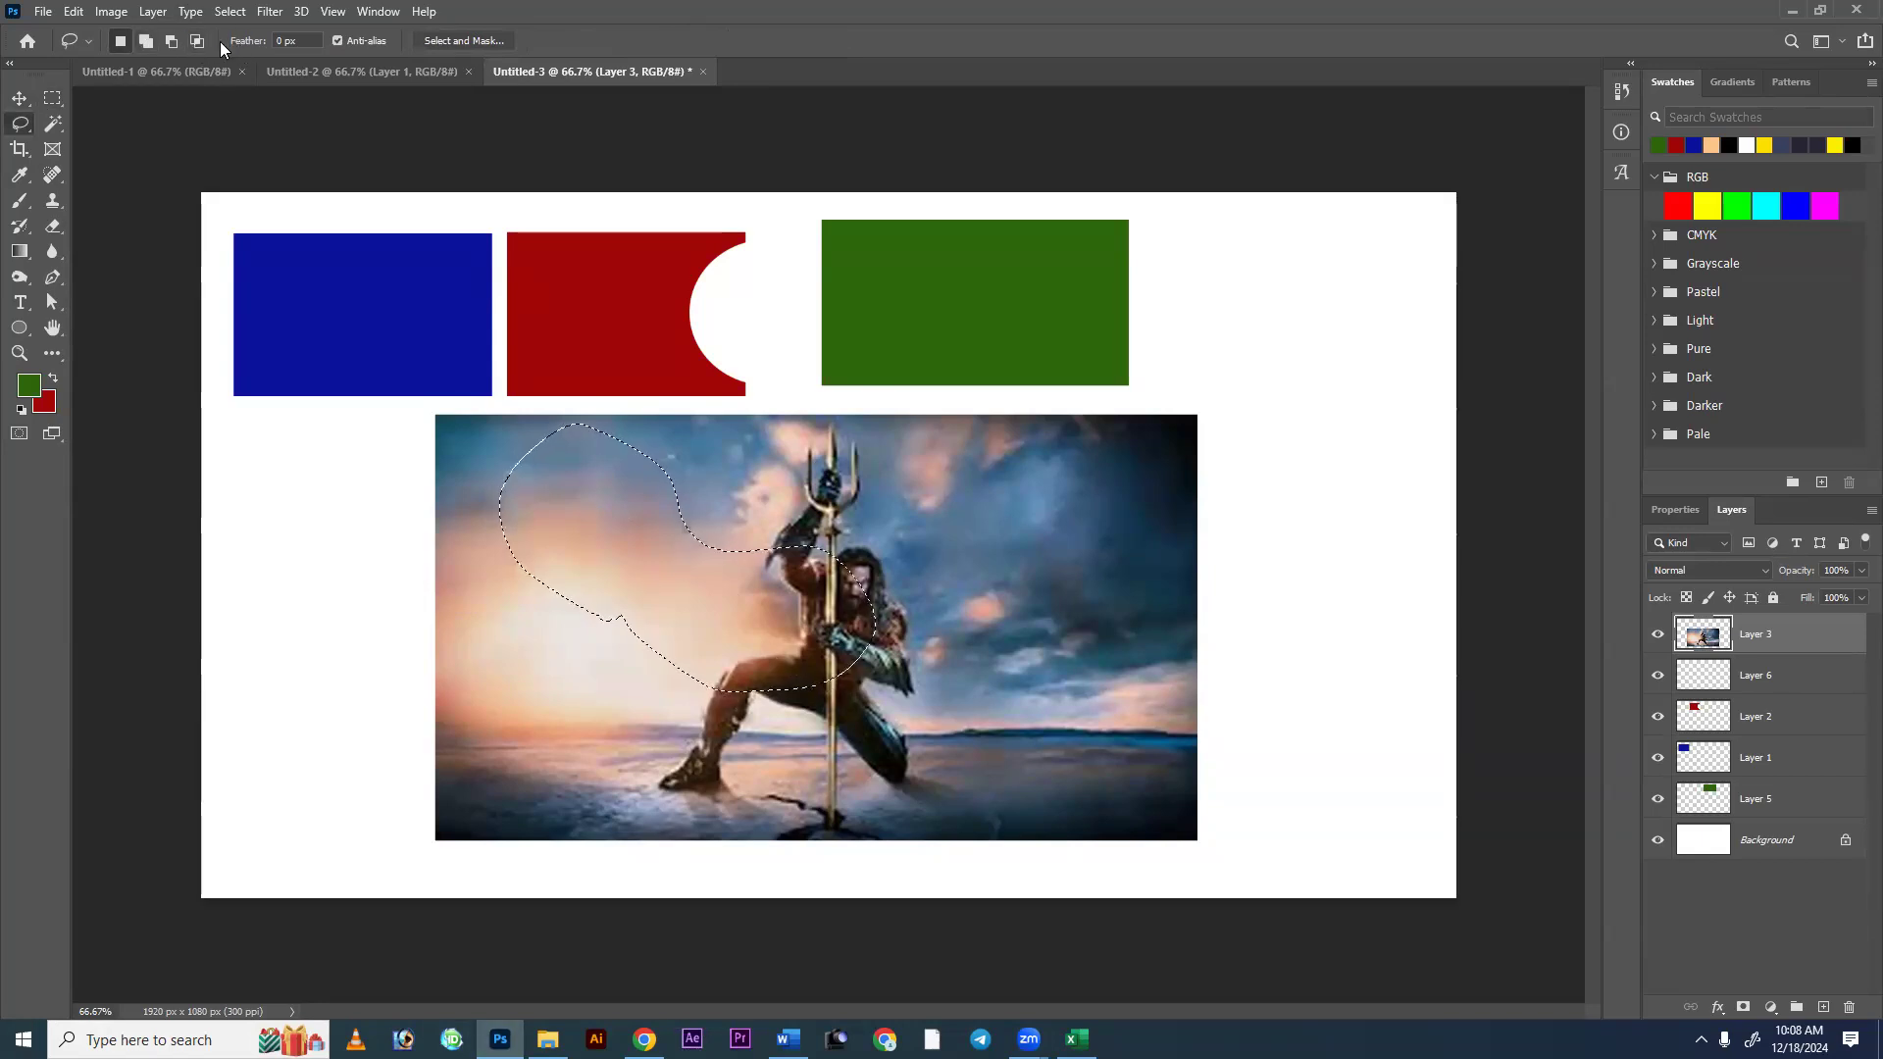
left_click(402, 446)
left_click(52, 97)
left_click_drag(547, 345, 768, 528)
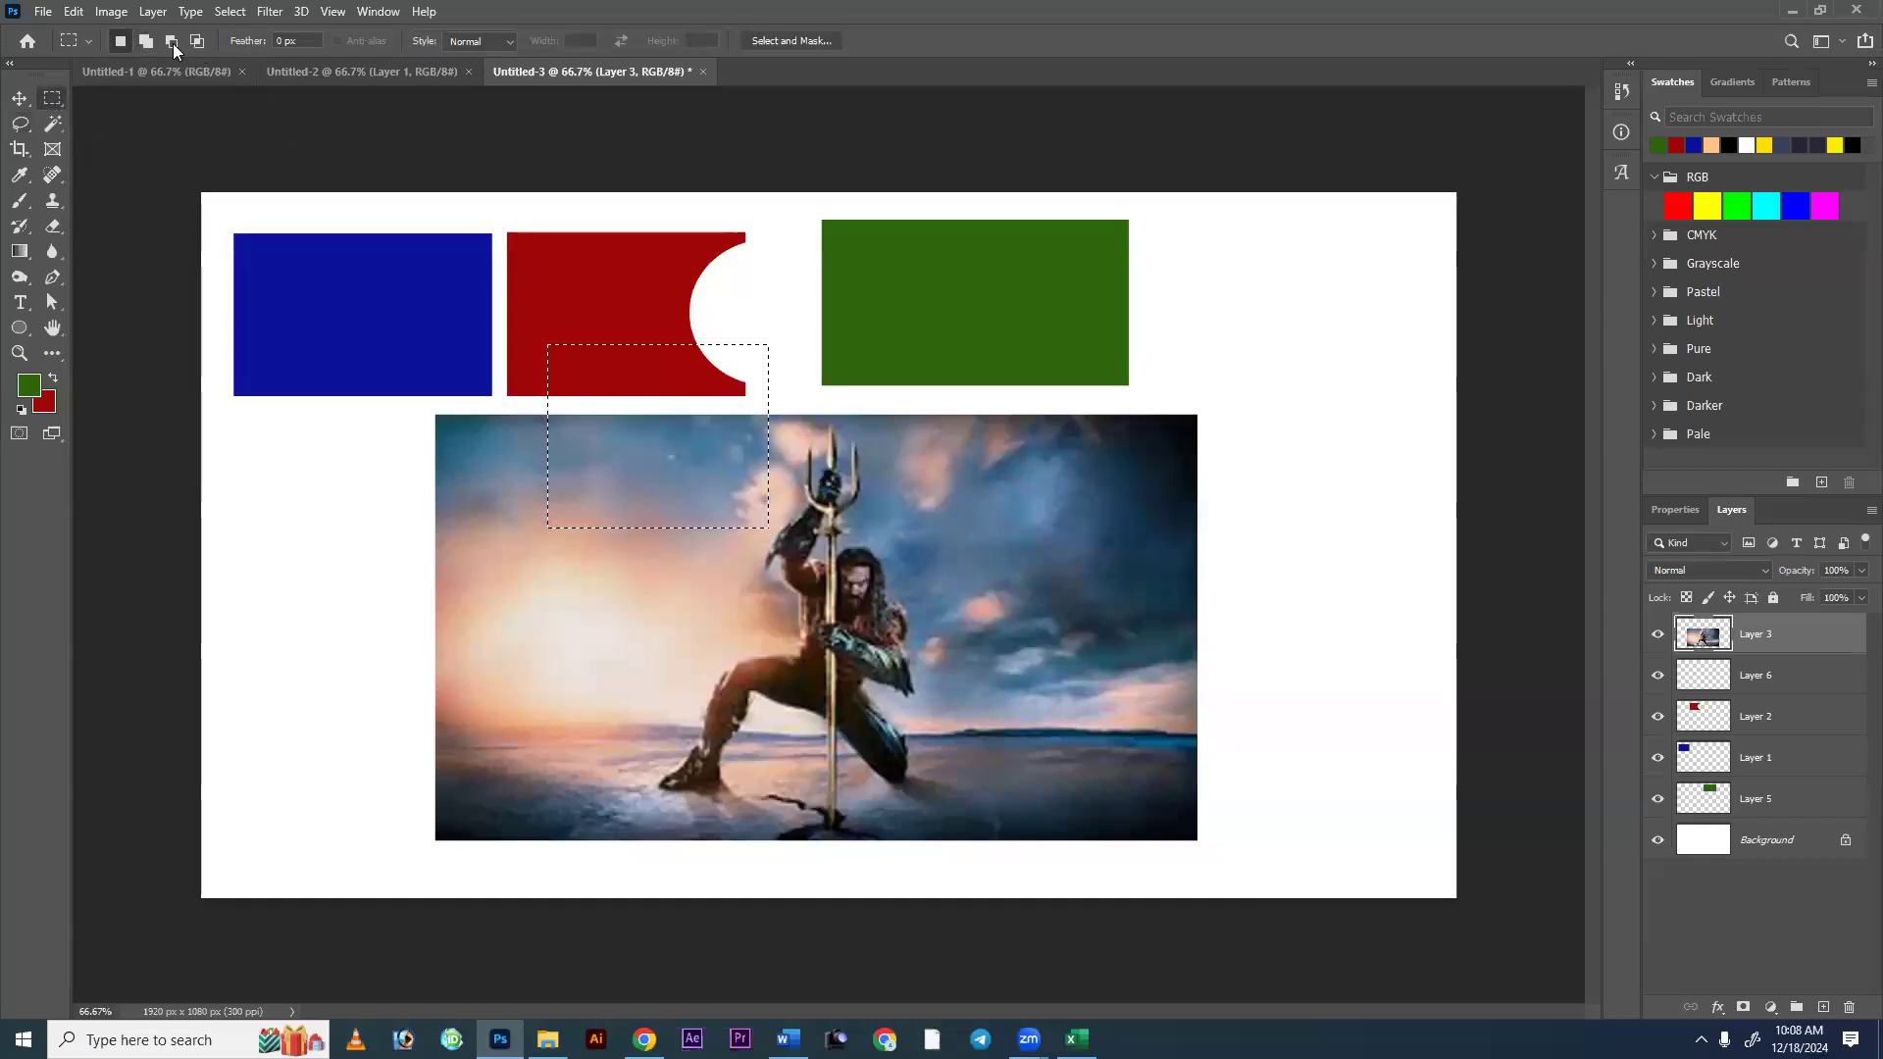
left_click(412, 454)
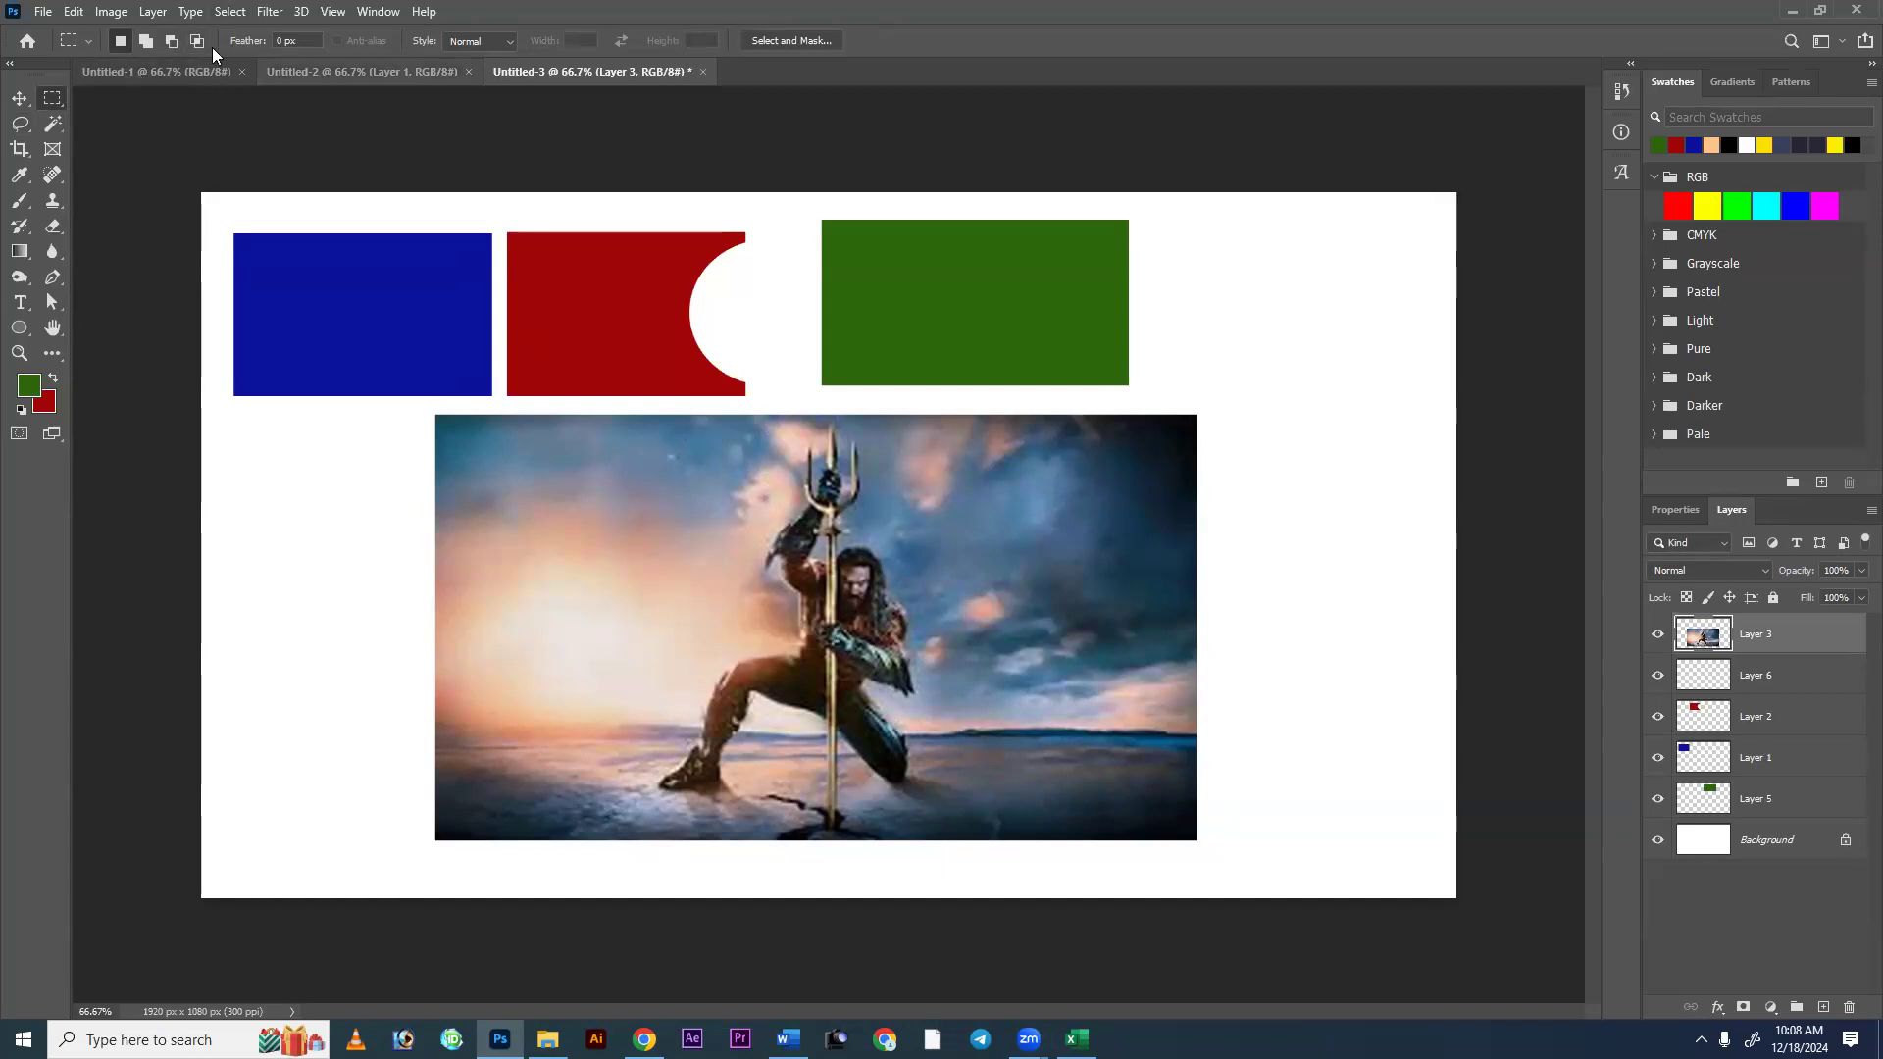
Switch to the Untitled-2 document, reset the default colours, and fill Layer 1 with the white background colour.
left_click(295, 72)
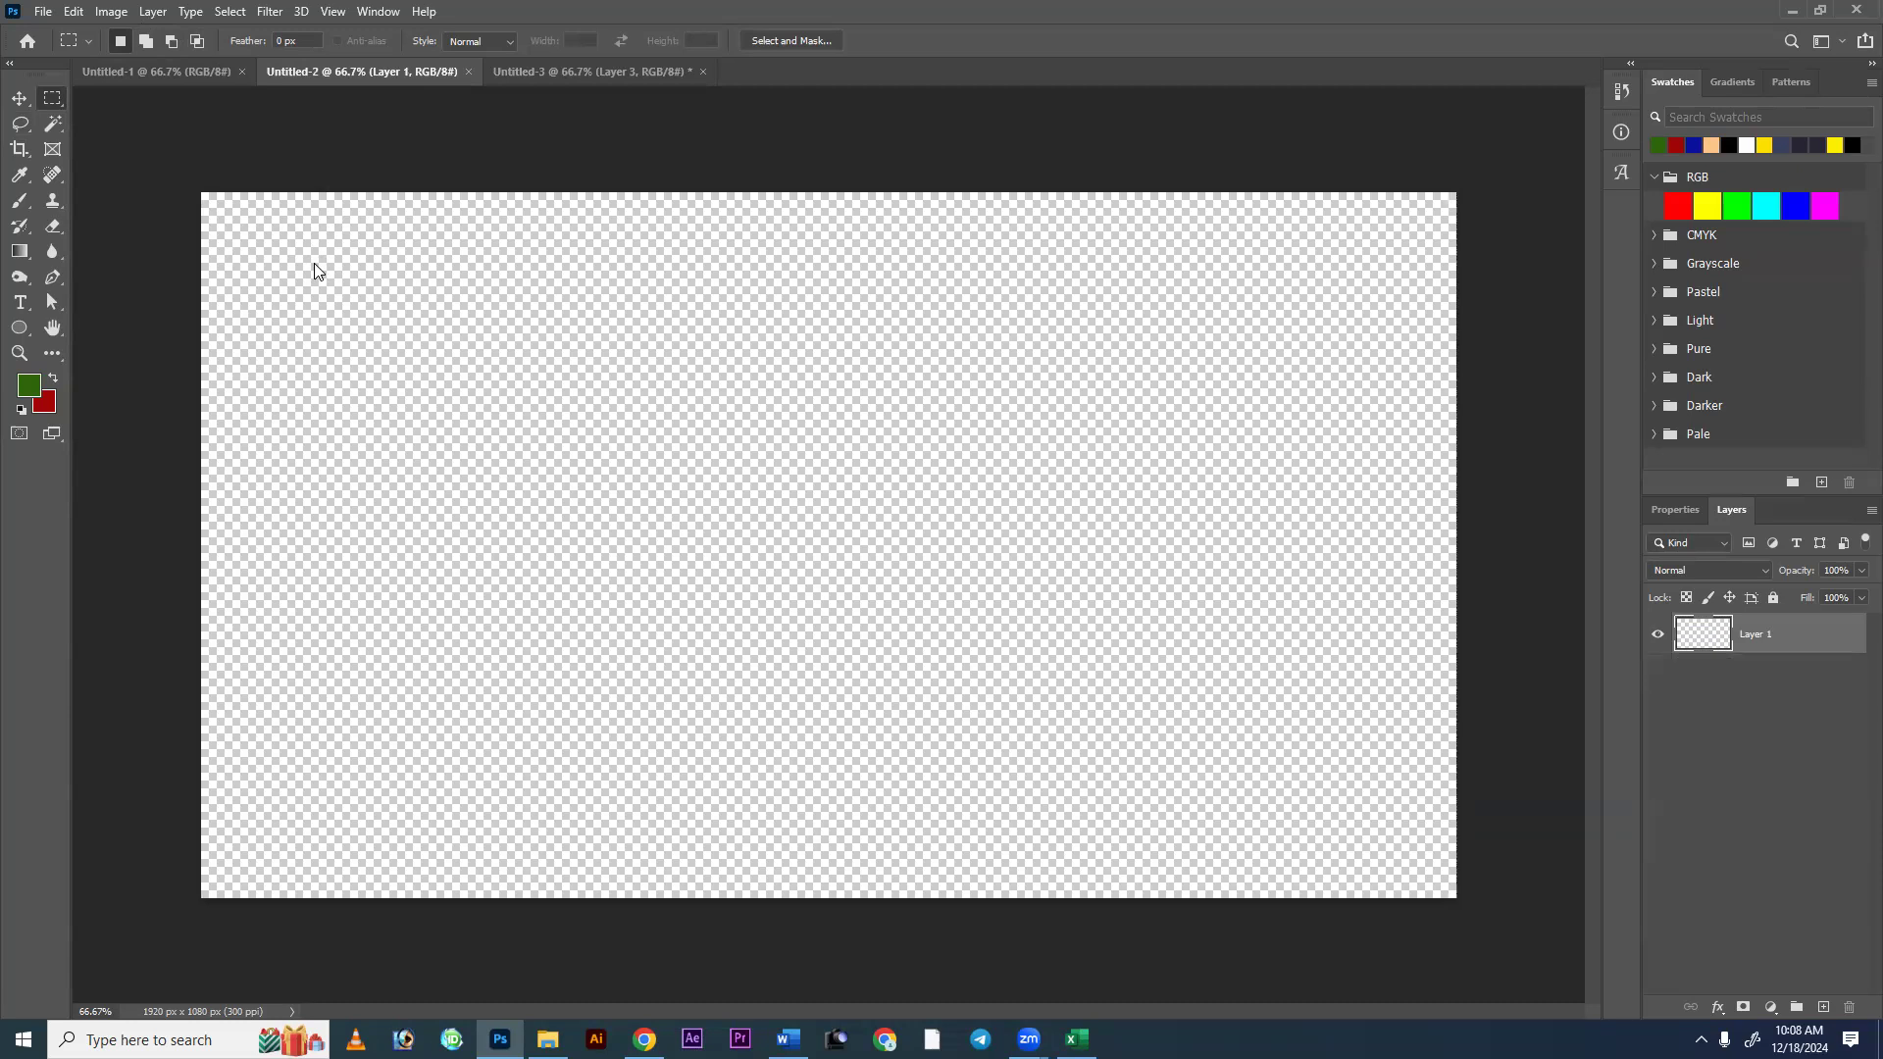
key("d")
key("ctrl+BackSpace")
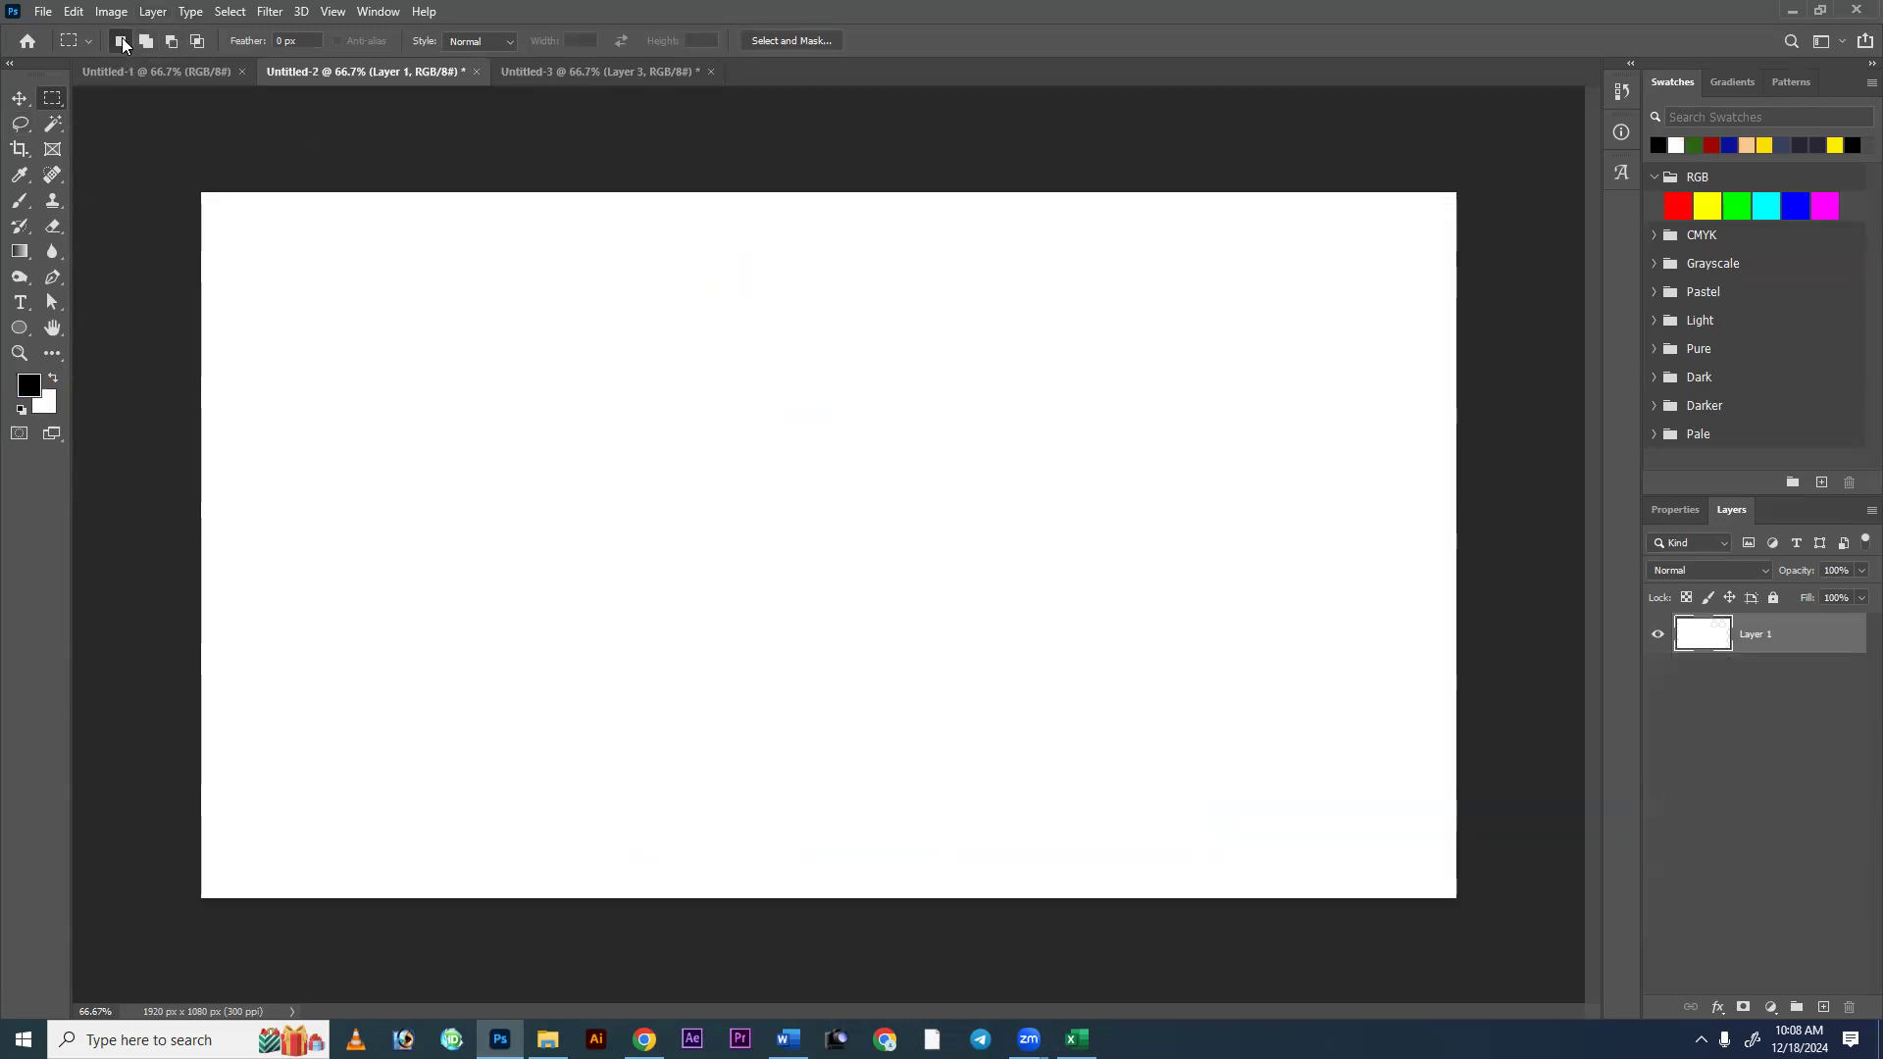
Draw several rectangular selections across the canvas in New Selection mode, each replacing the previous one, and deselect.
left_click_drag(282, 238, 467, 431)
left_click_drag(511, 236, 925, 578)
left_click_drag(714, 234, 908, 398)
left_click_drag(941, 239, 1057, 428)
mouse_move(1084, 252)
left_mouse_down()
mouse_move(1206, 449)
mouse_move(1146, 727)
mouse_move(1255, 681)
left_mouse_up()
left_click(860, 520)
left_click(698, 557)
In Add to Selection mode, draw four tall rectangular selections side by side, the third about 149 by 394 px.
left_click(146, 43)
left_click_drag(273, 250, 371, 502)
left_click_drag(391, 247, 511, 493)
left_click_drag(545, 247, 642, 505)
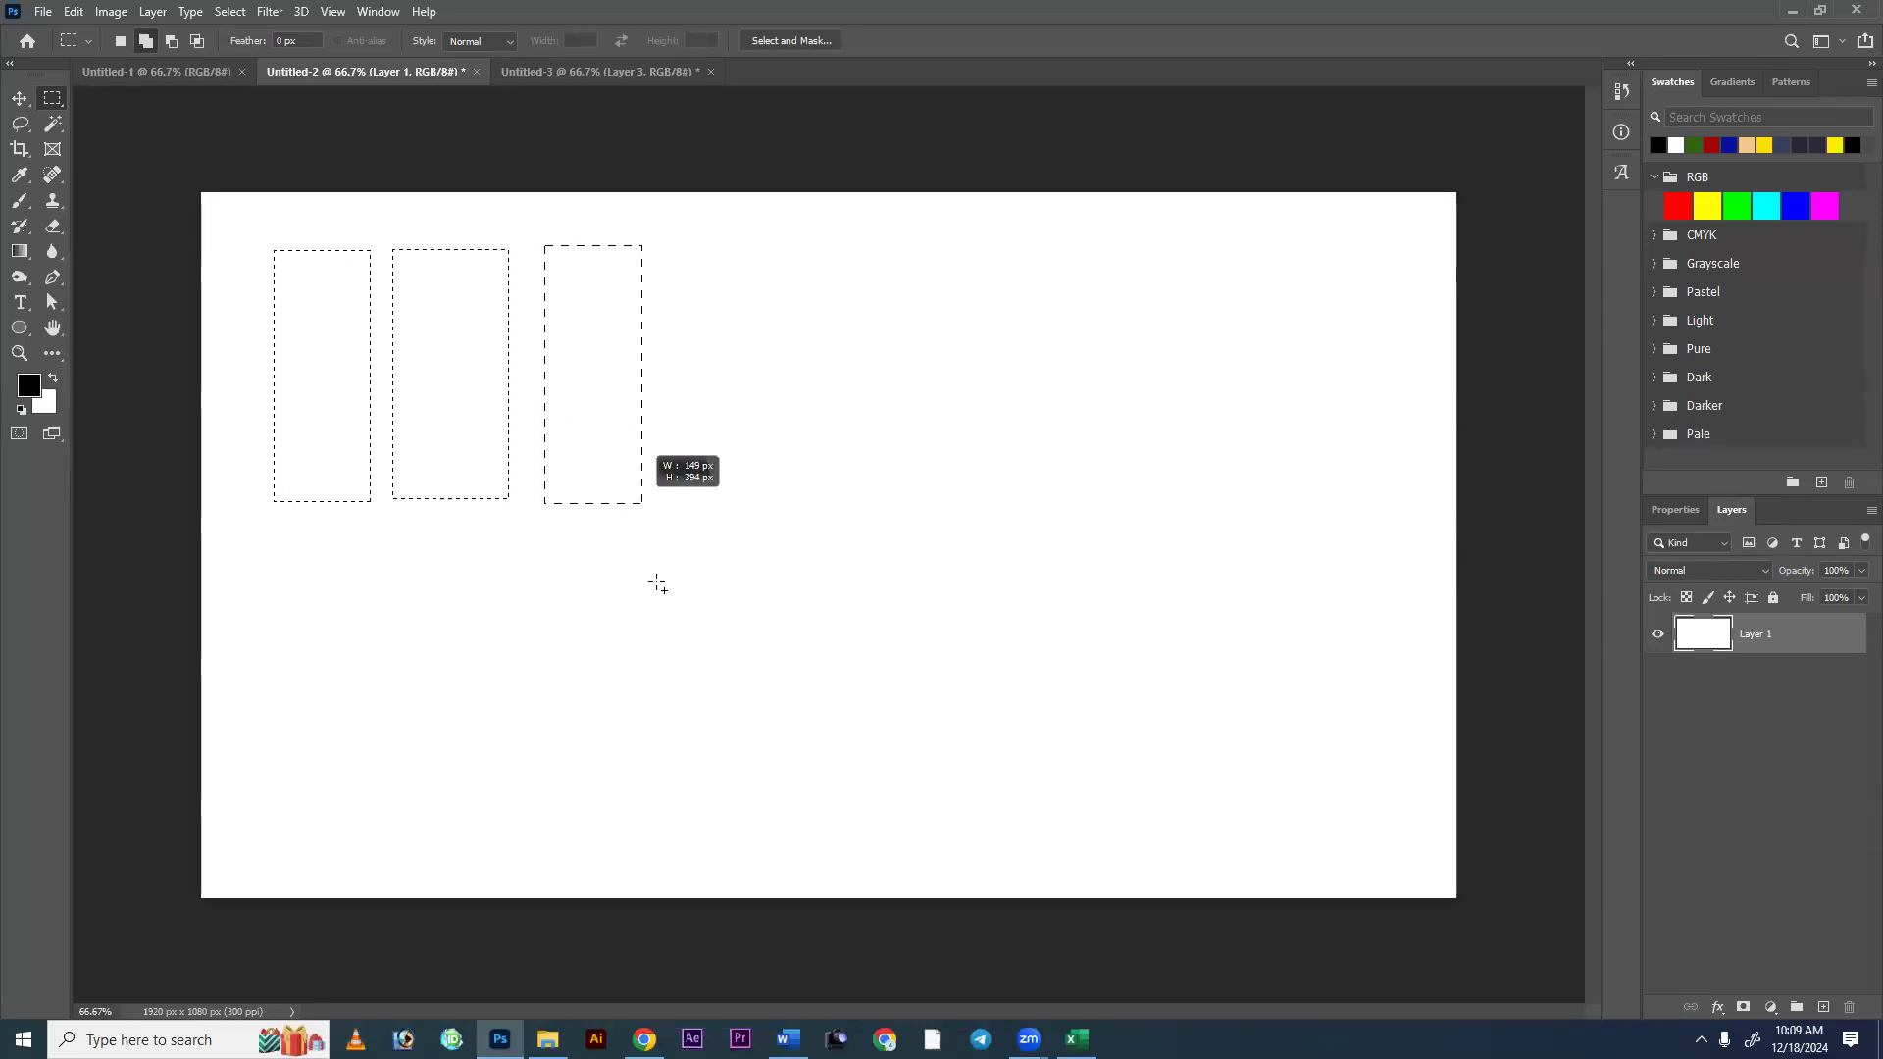
left_click_drag(661, 245, 746, 496)
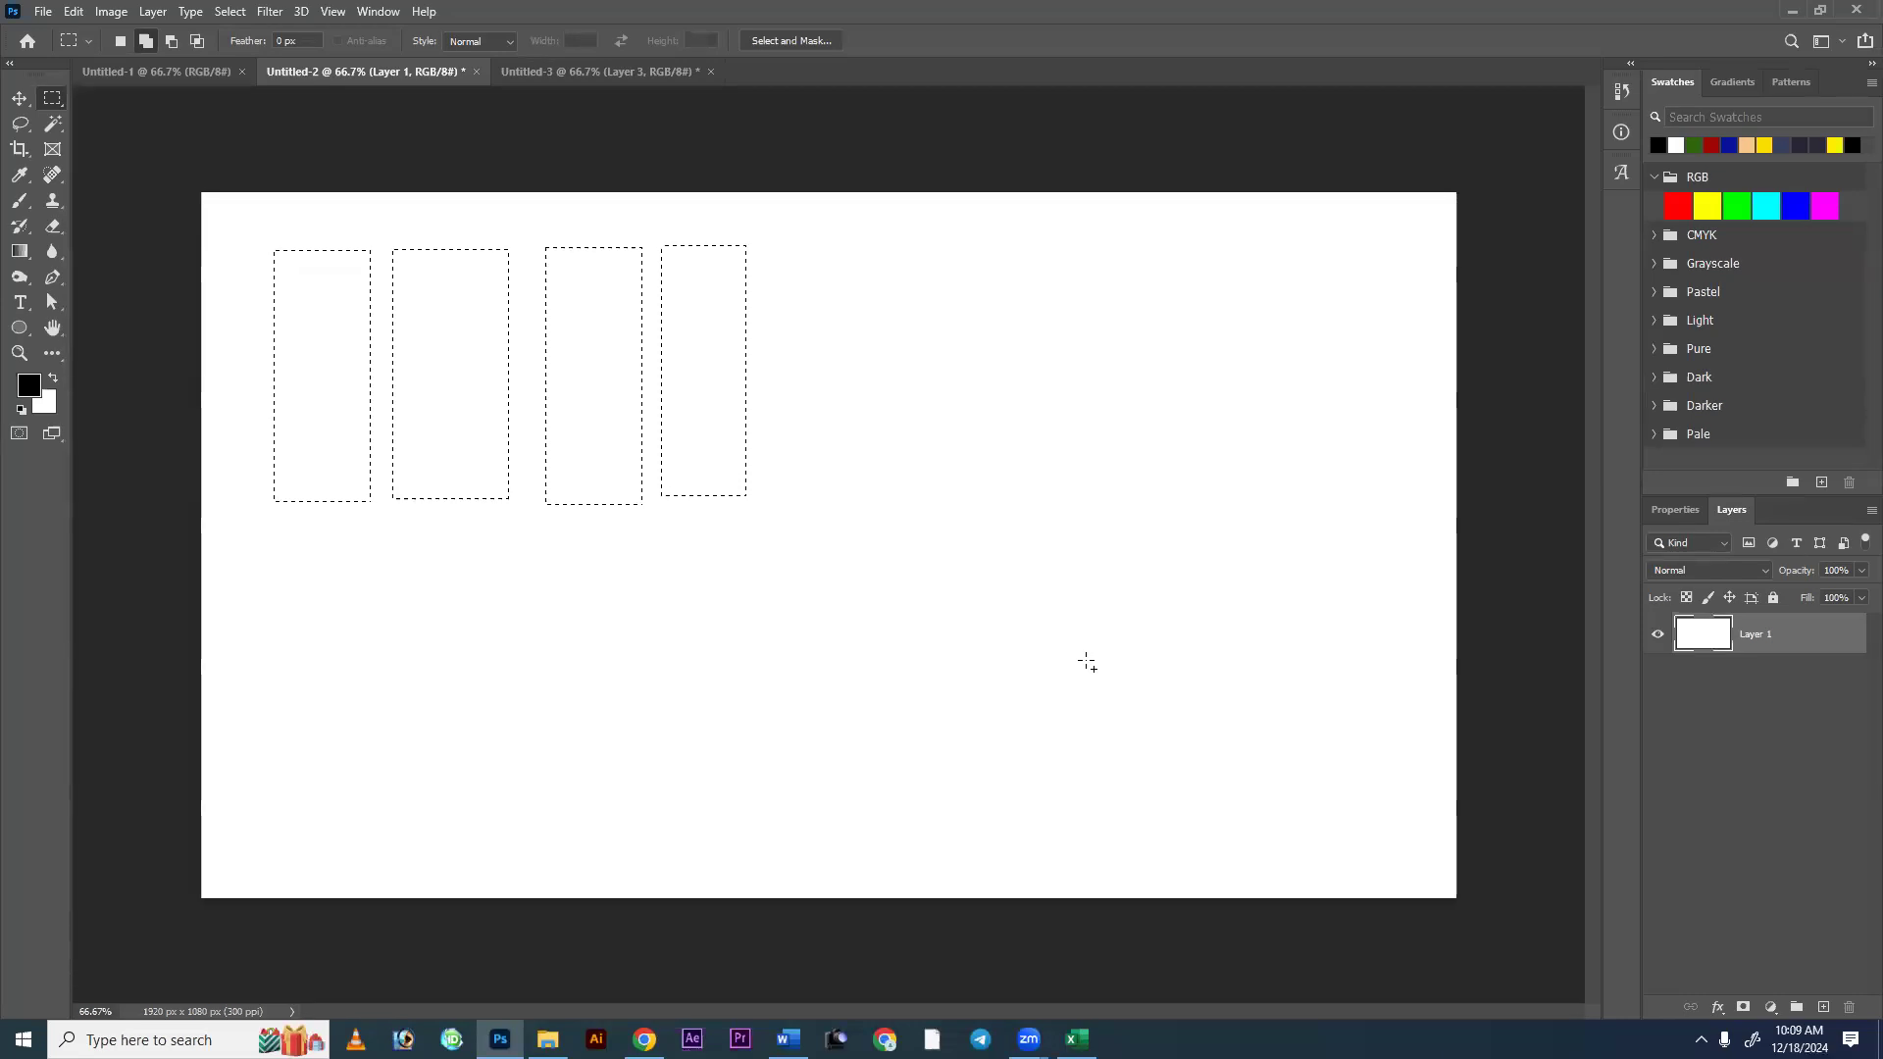
Create a new layer, fill the four rectangular selections with black on it, and deselect.
key("ctrl+shift+n")
key("Return")
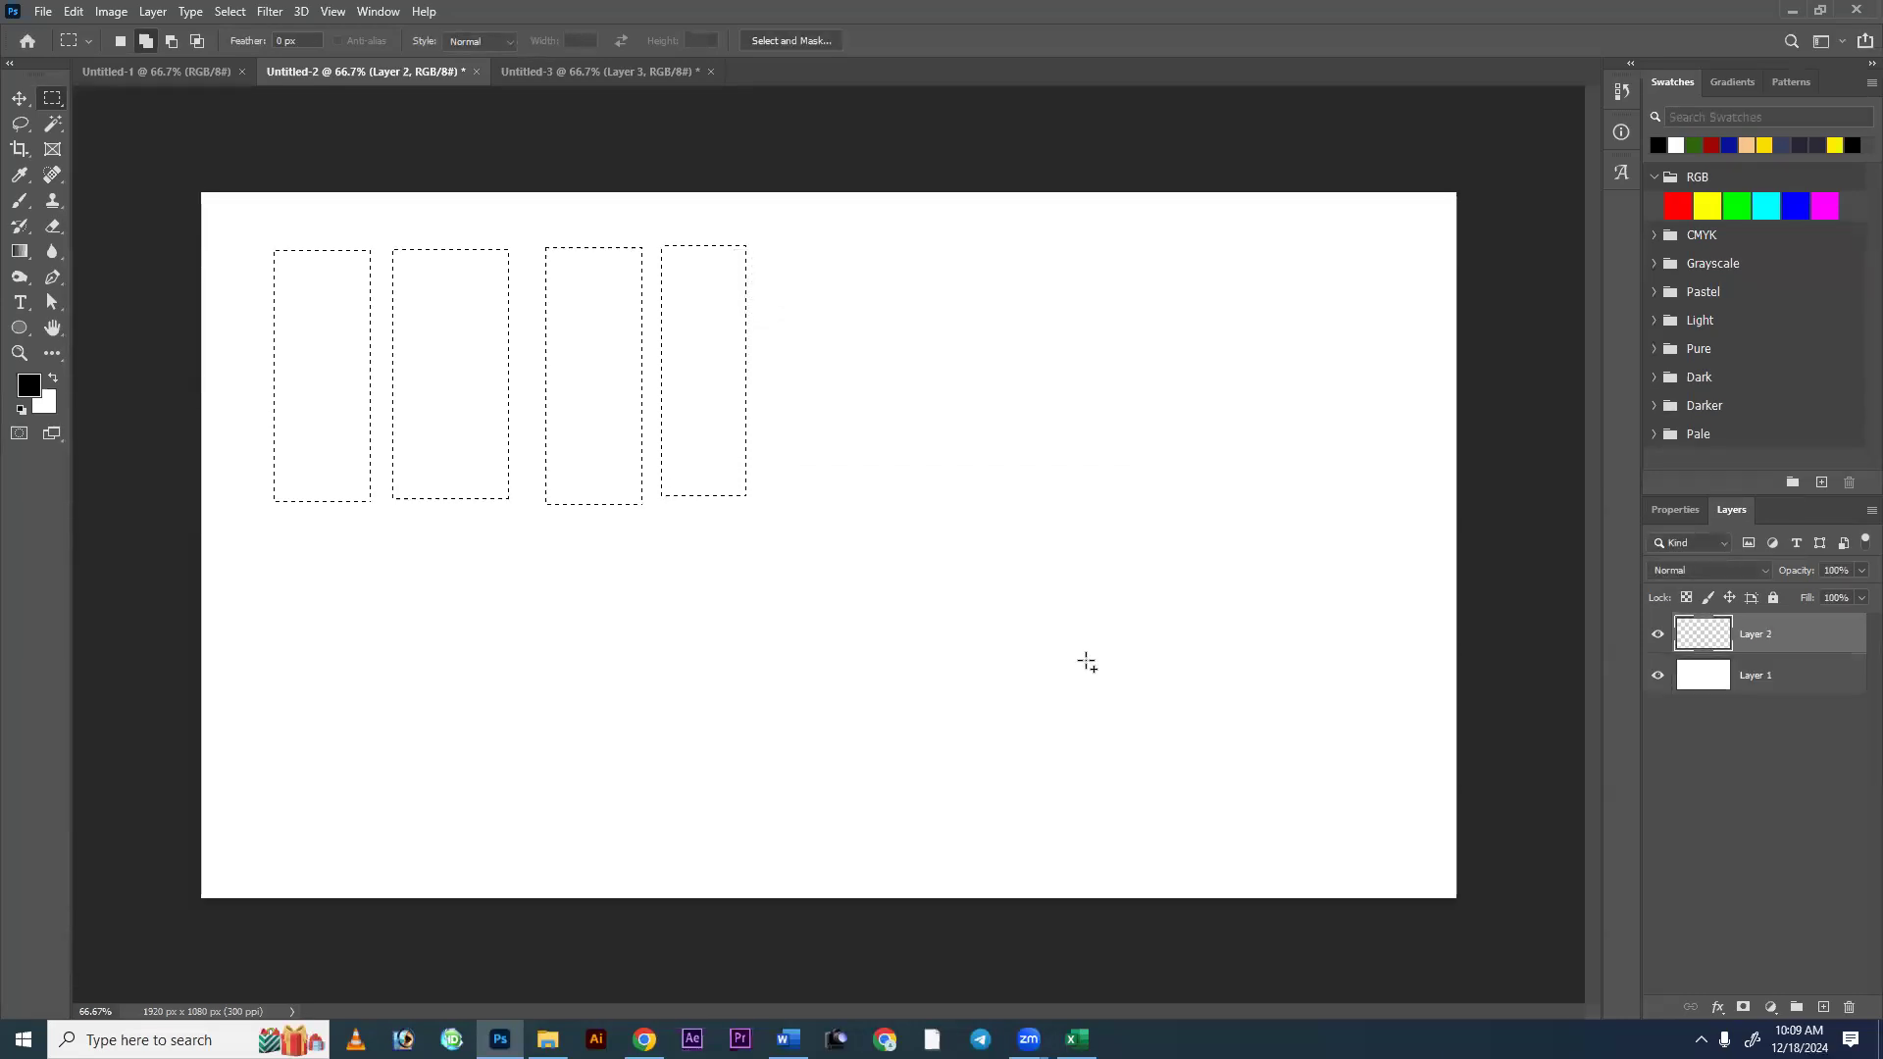
key("alt+BackSpace")
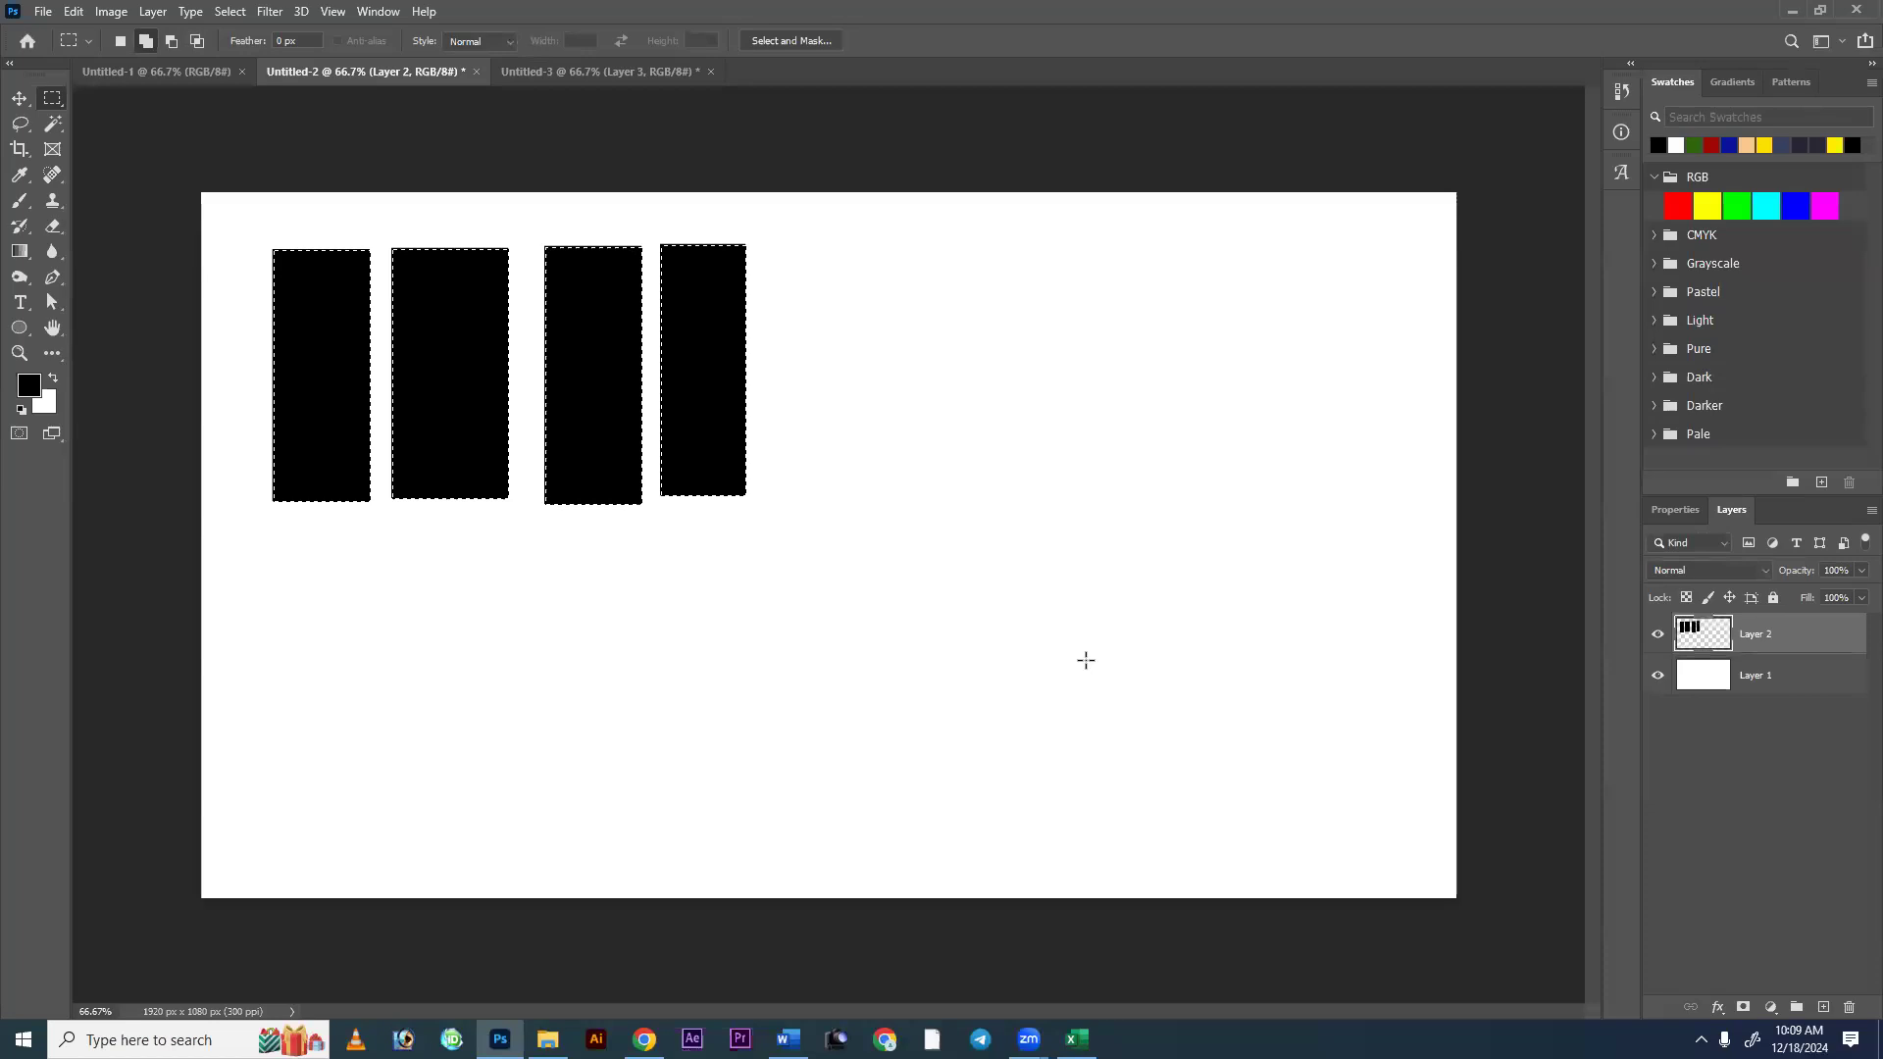
key("ctrl+d")
Move the four black bars together with the Move tool, ending in the upper-left part of the canvas.
key("v")
left_click_drag(886, 484, 1272, 459)
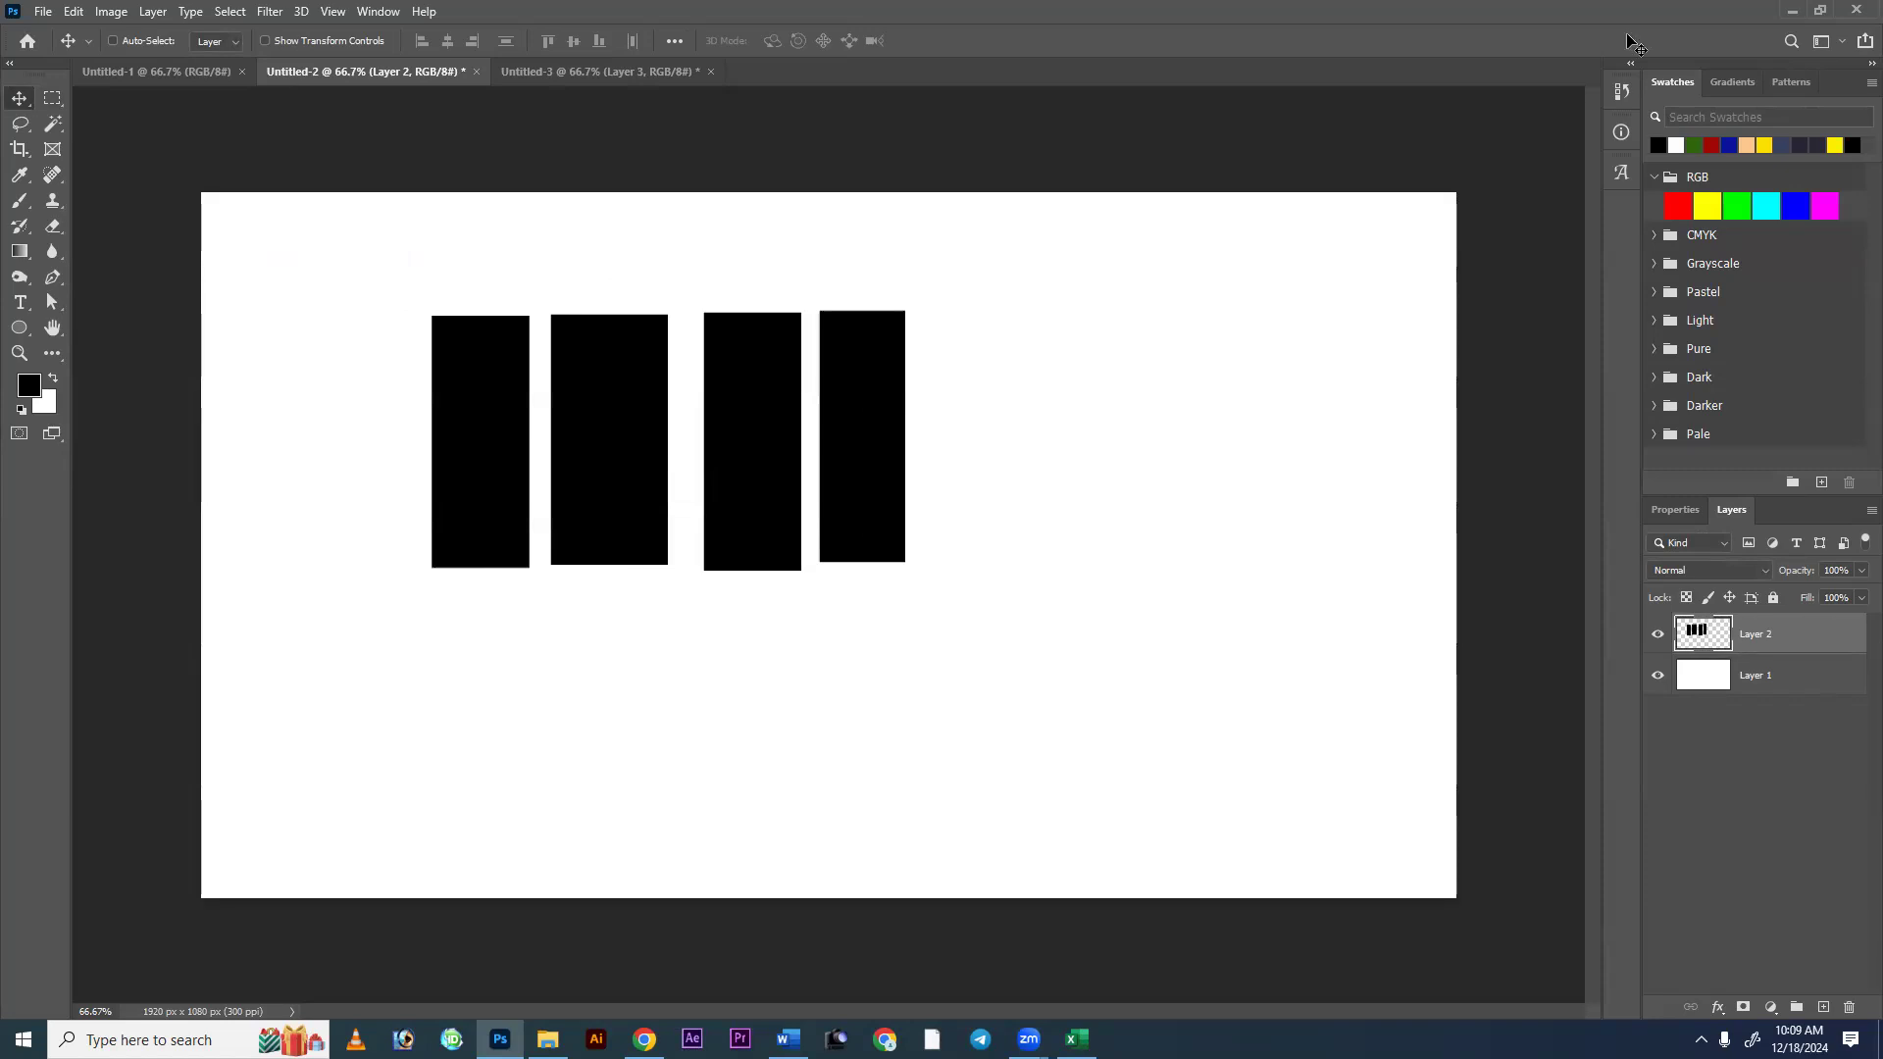
key("ctrl+minus")
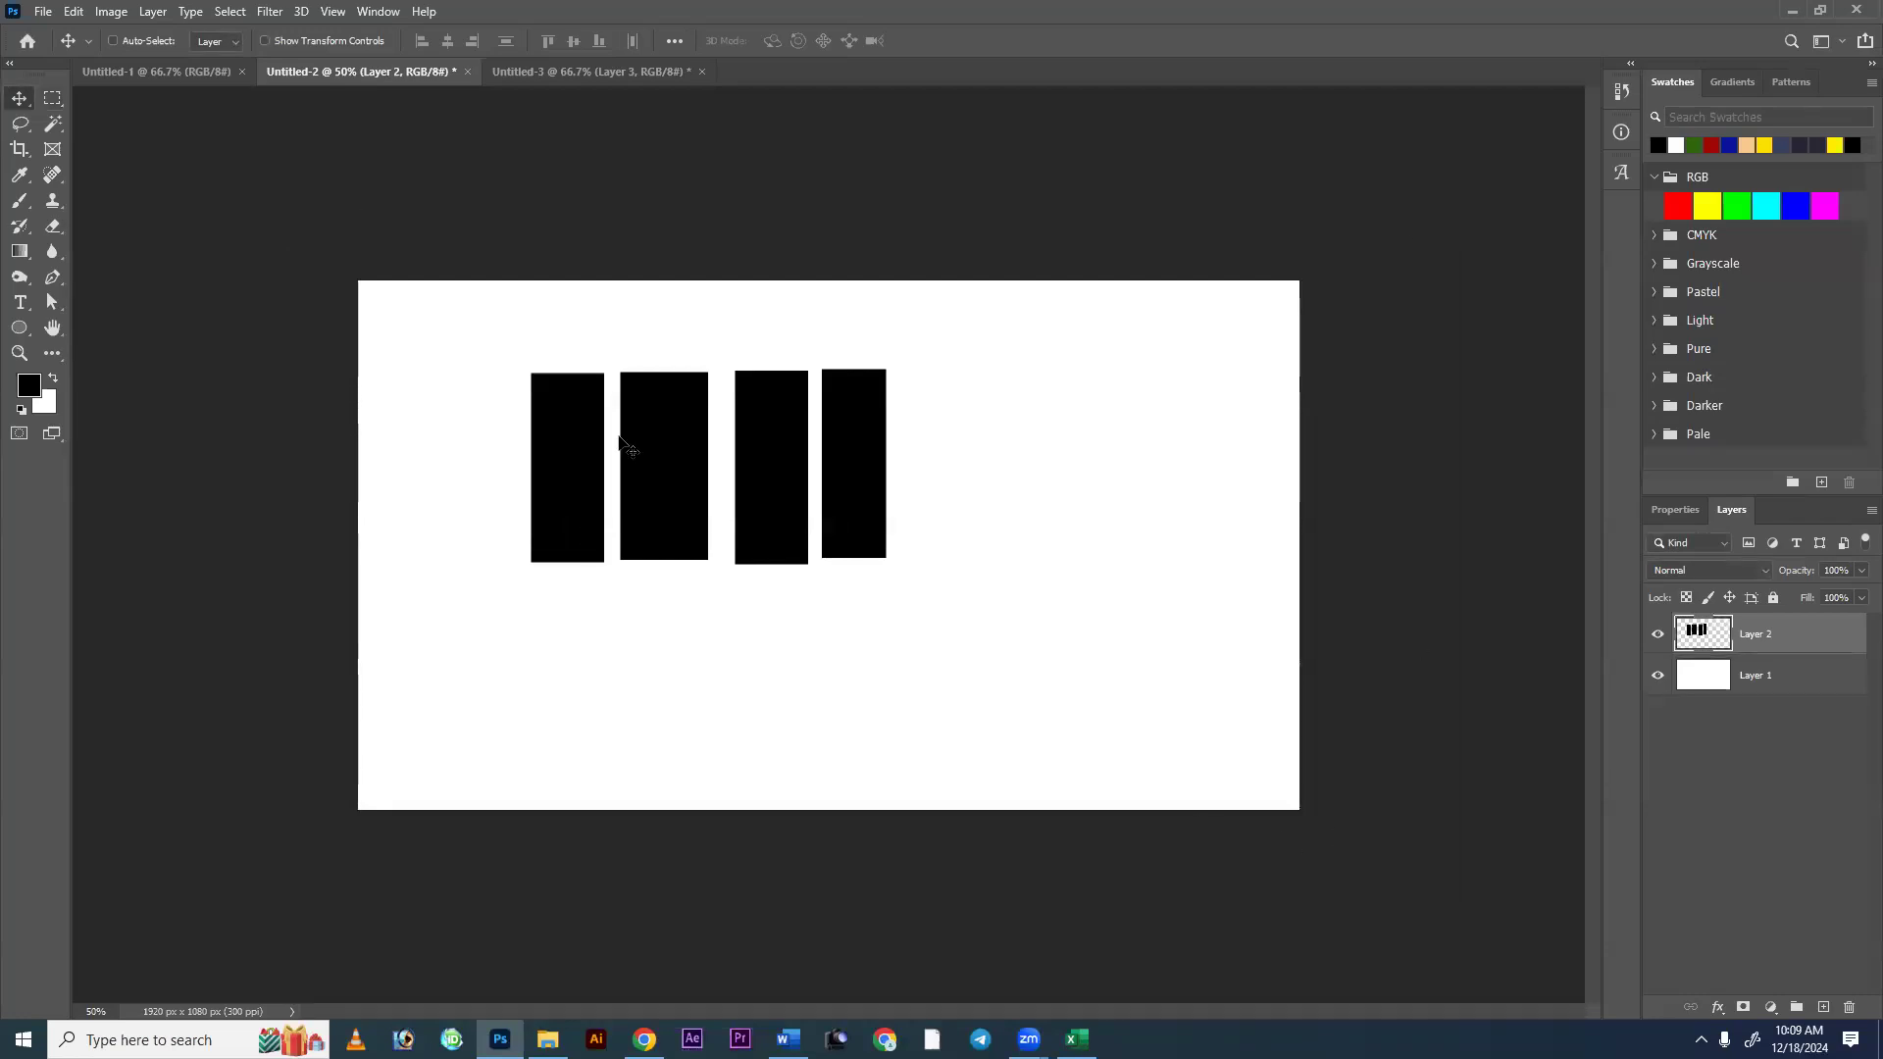
left_click_drag(682, 452, 550, 397)
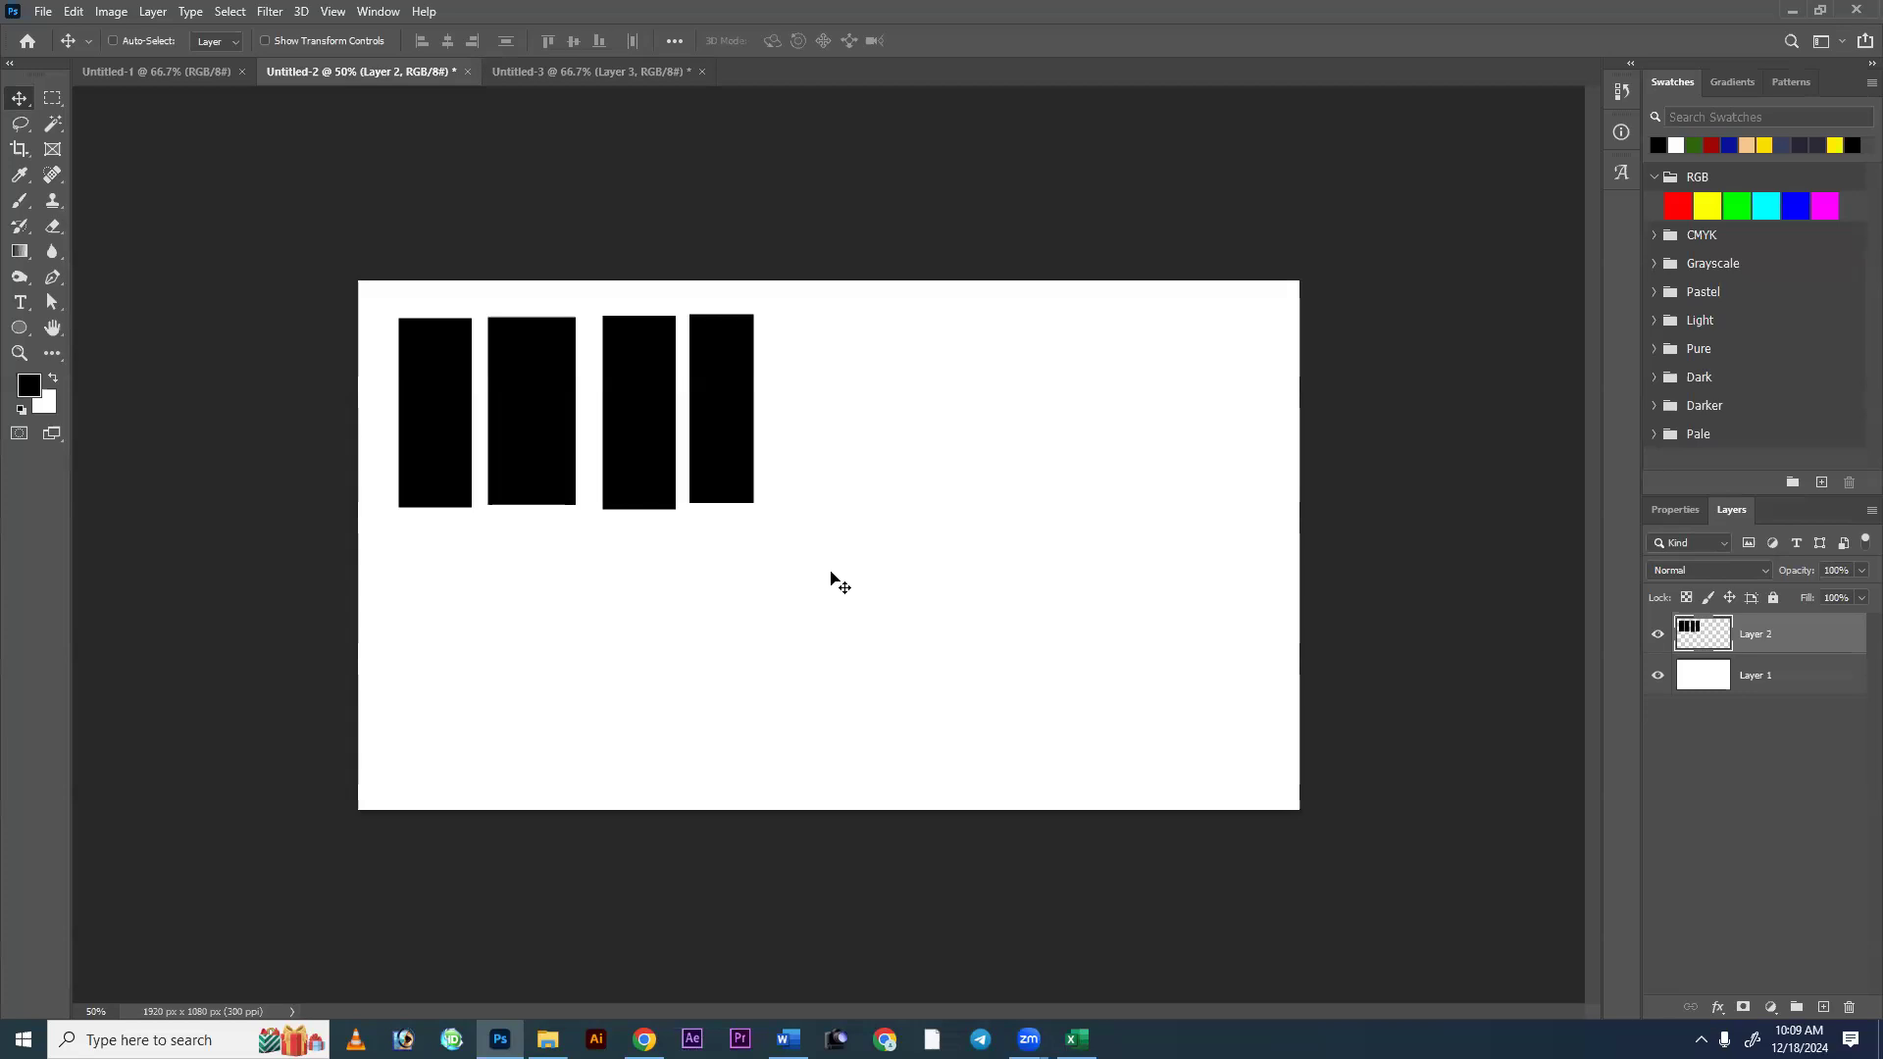
left_click_drag(504, 480, 487, 516)
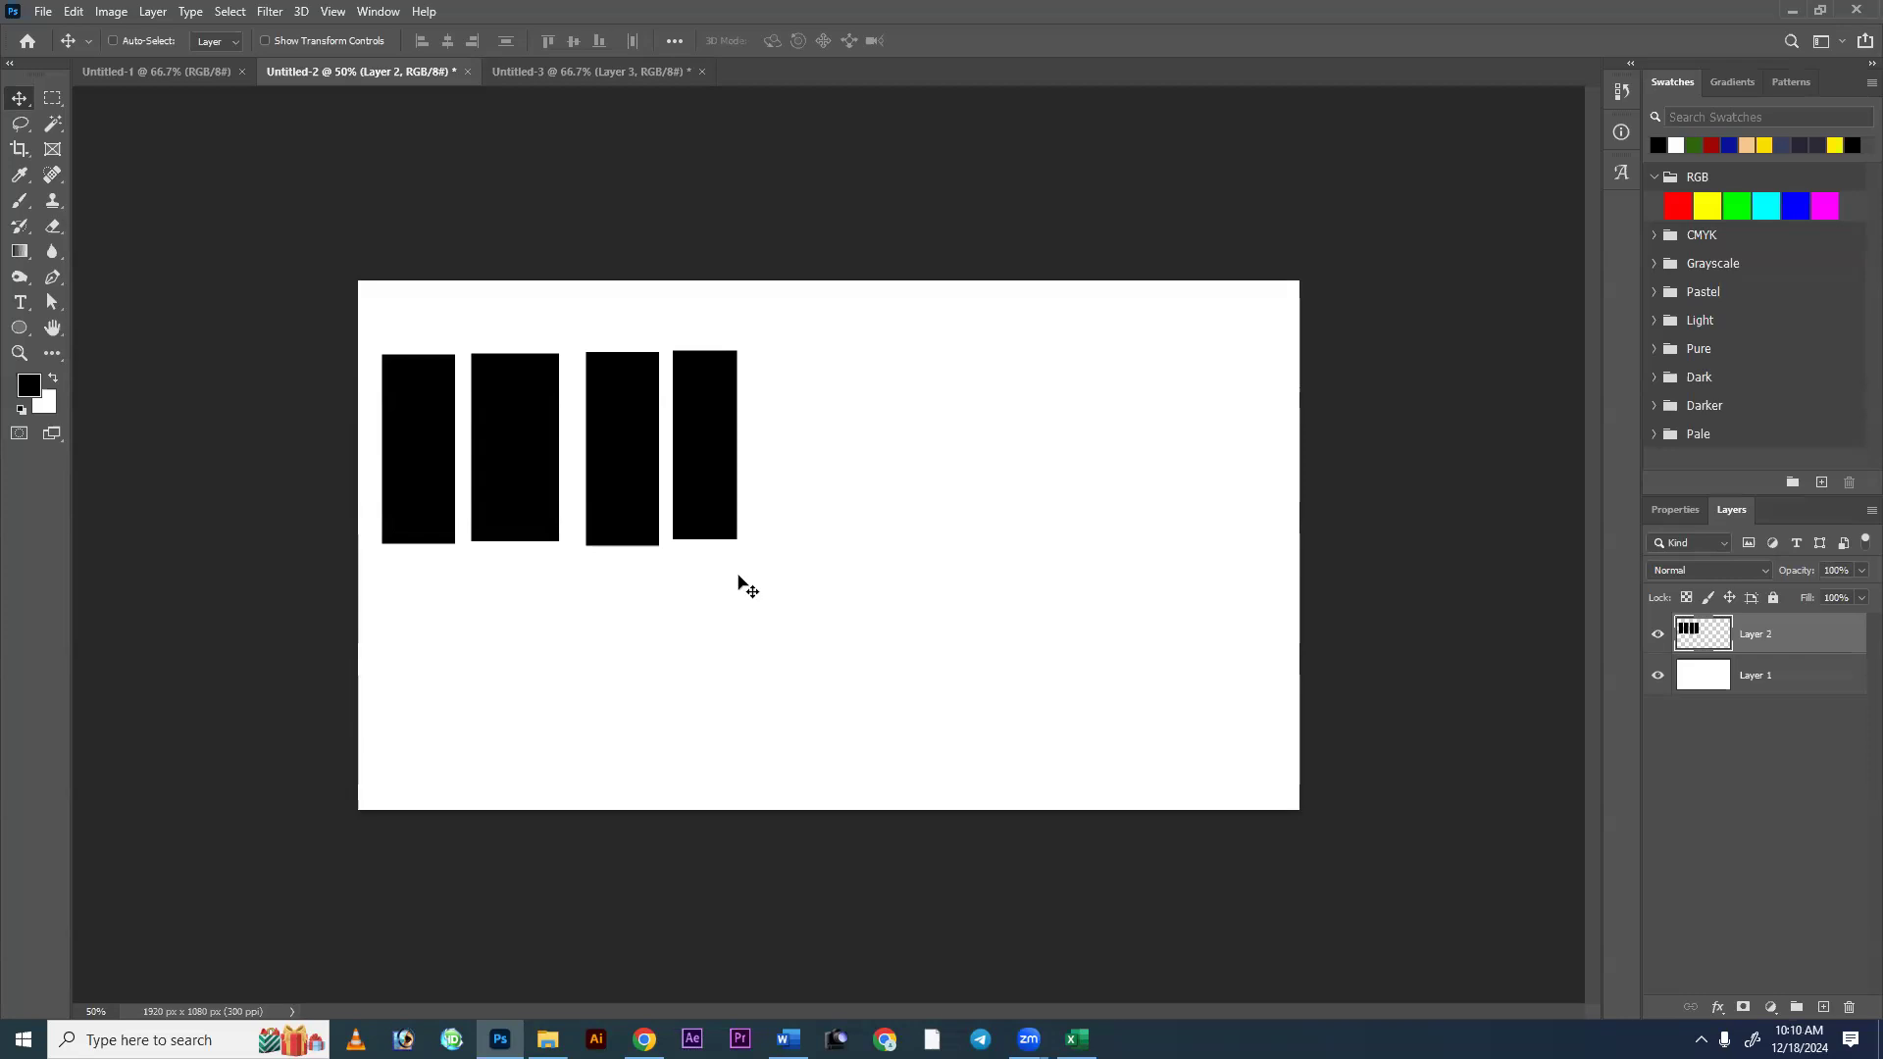
mouse_move(541, 449)
left_mouse_down()
mouse_move(605, 439)
mouse_move(578, 449)
left_mouse_up()
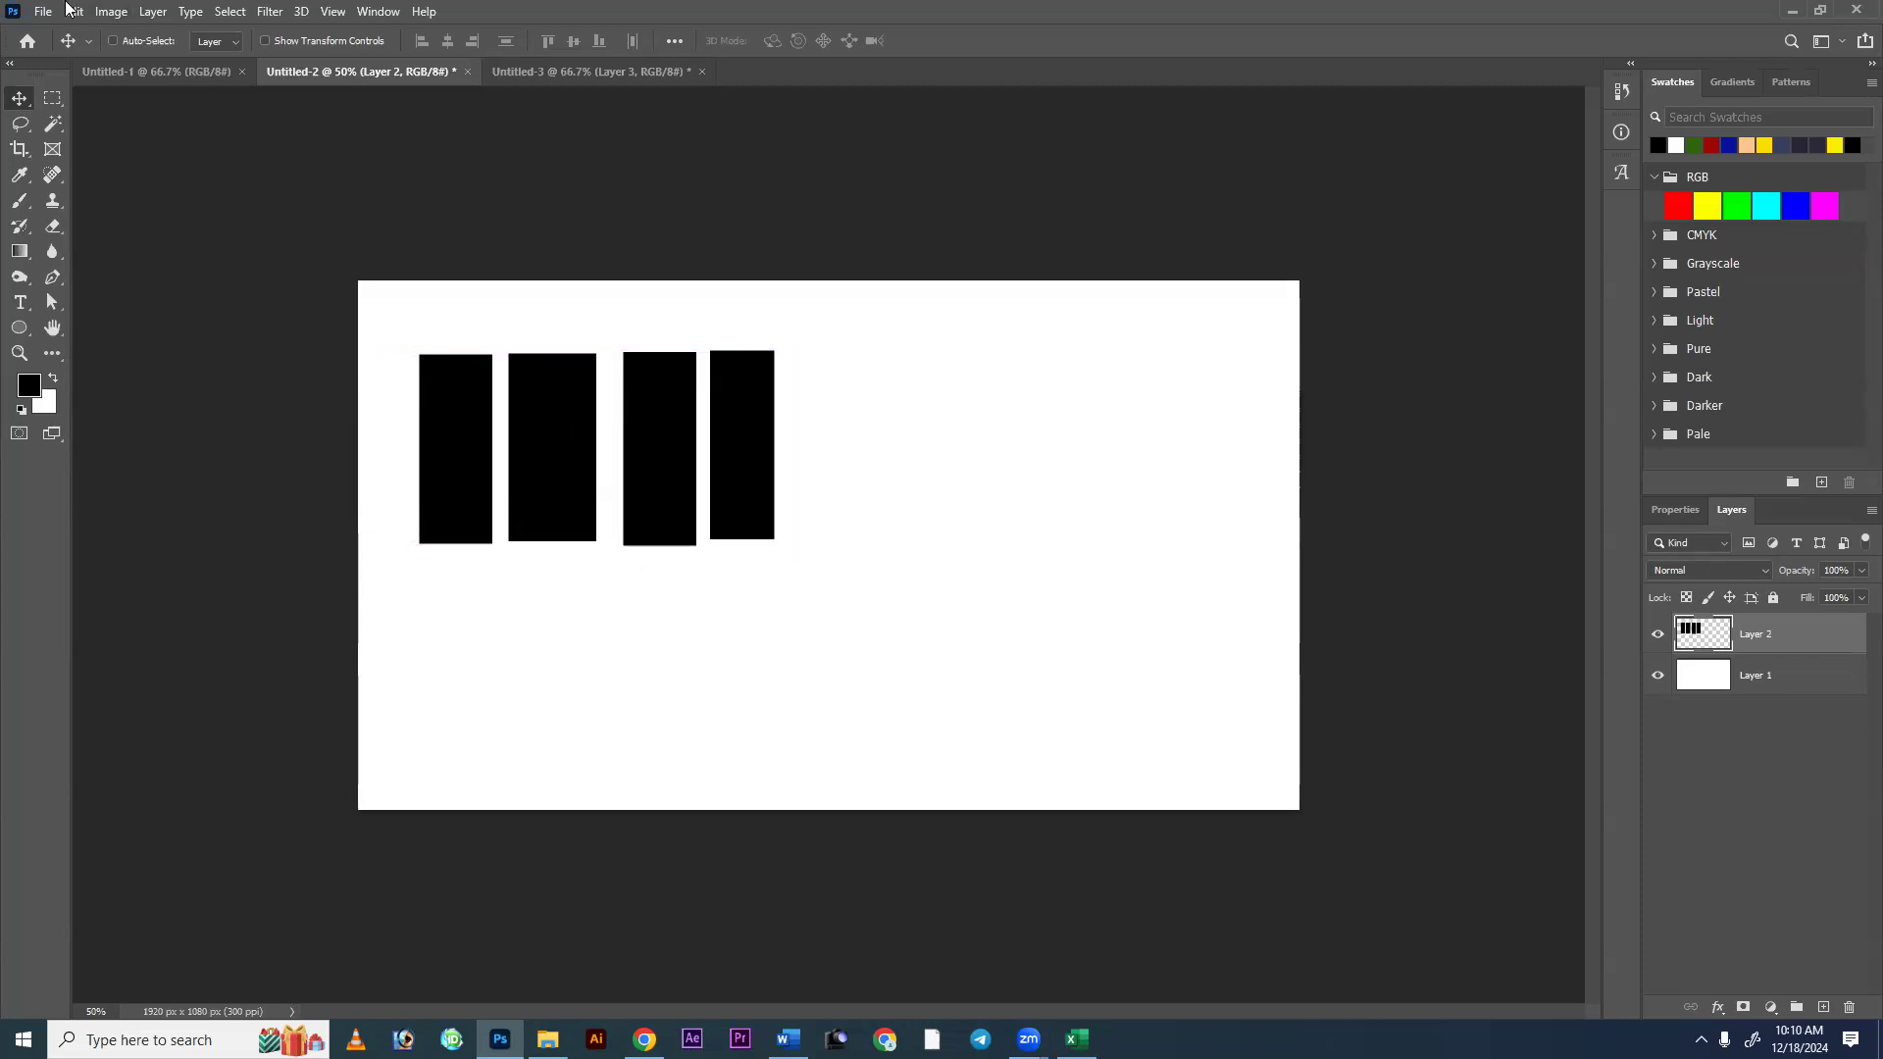
Draw many elliptical selections with the Elliptical Marquee tool in New Selection and Add to Selection modes, and deselect.
left_click(54, 98)
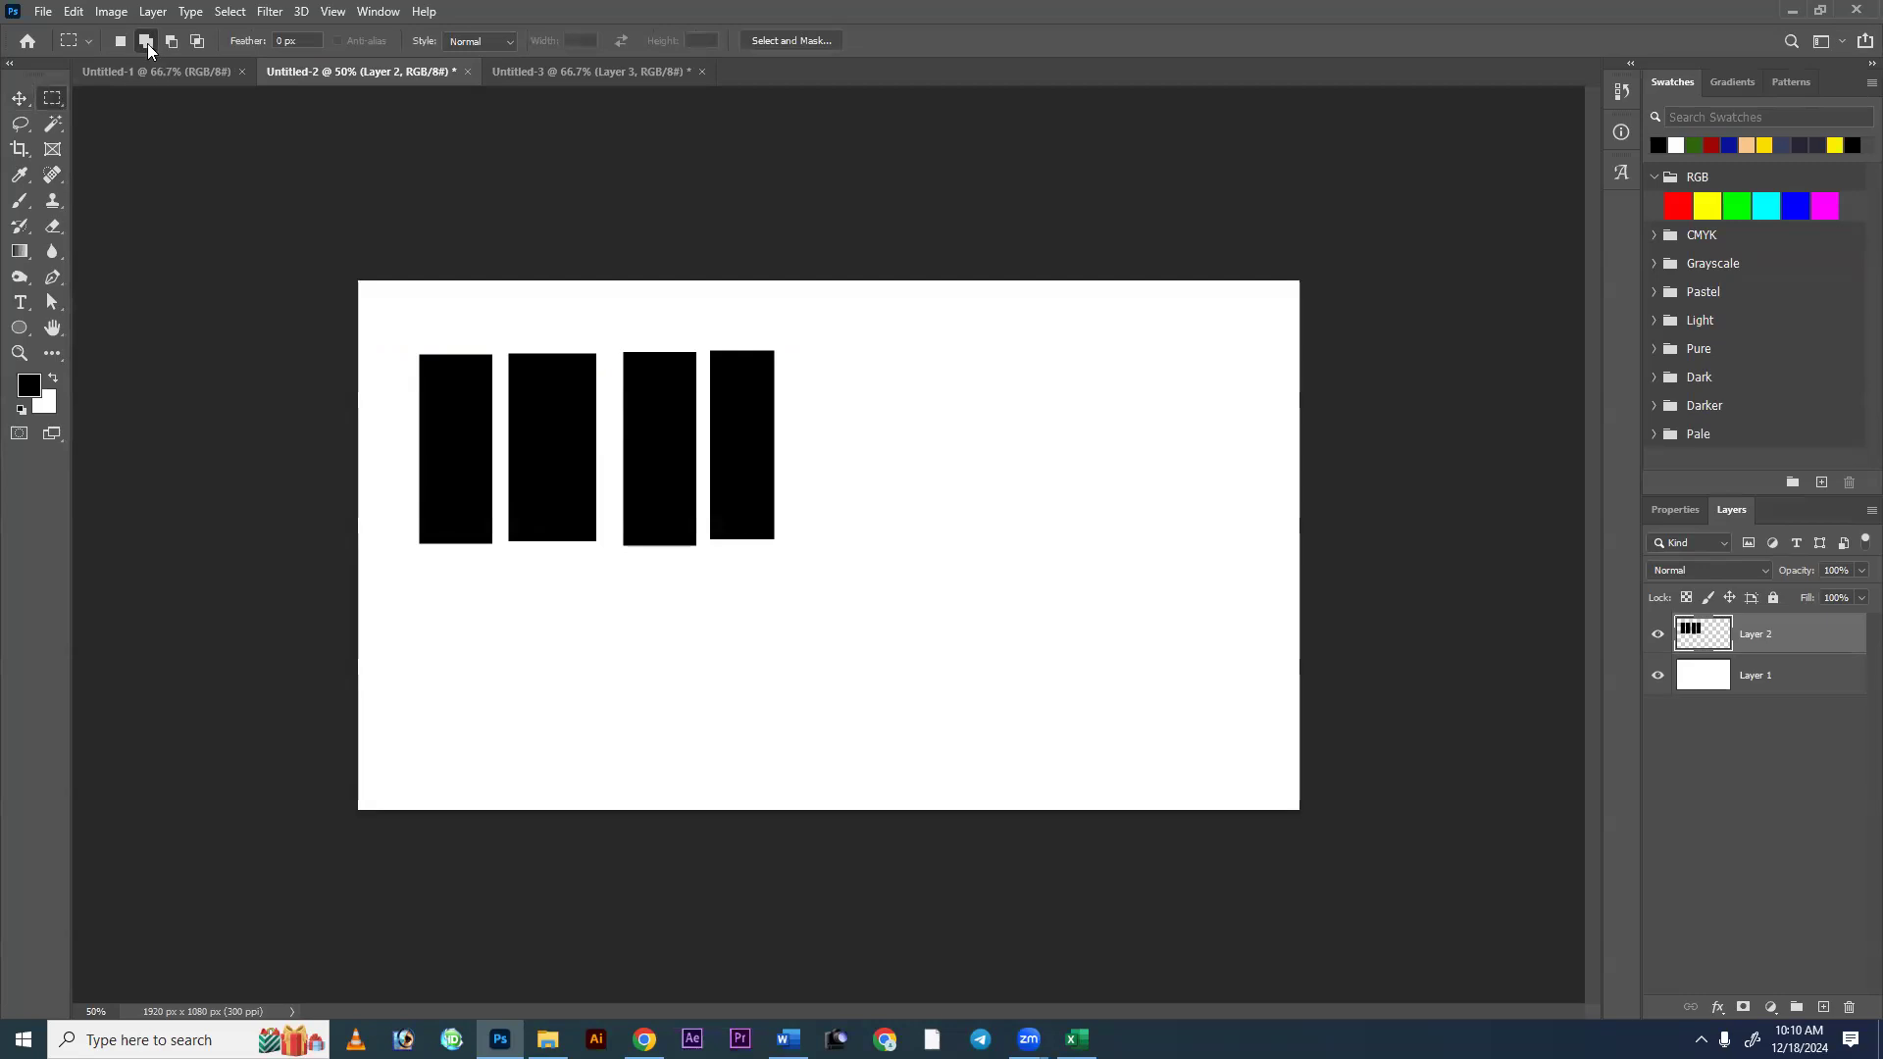
right_click(54, 98)
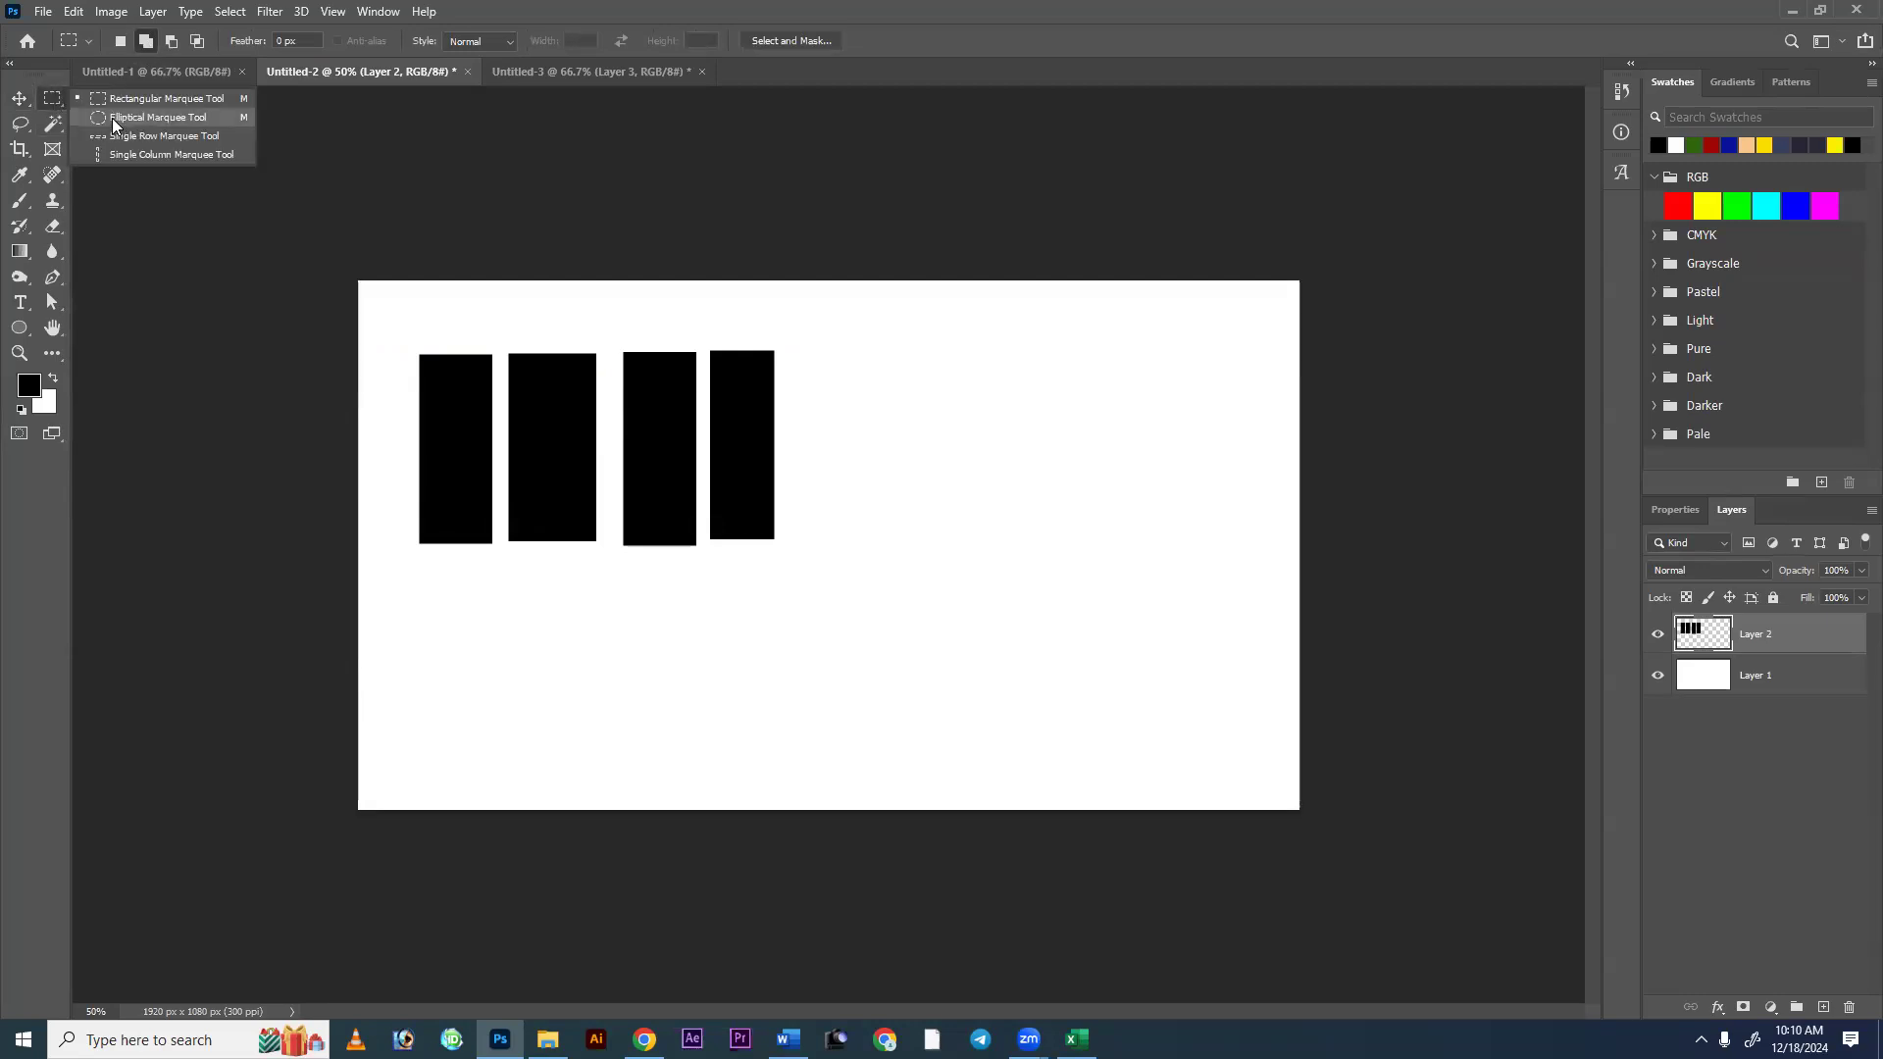
left_click(147, 118)
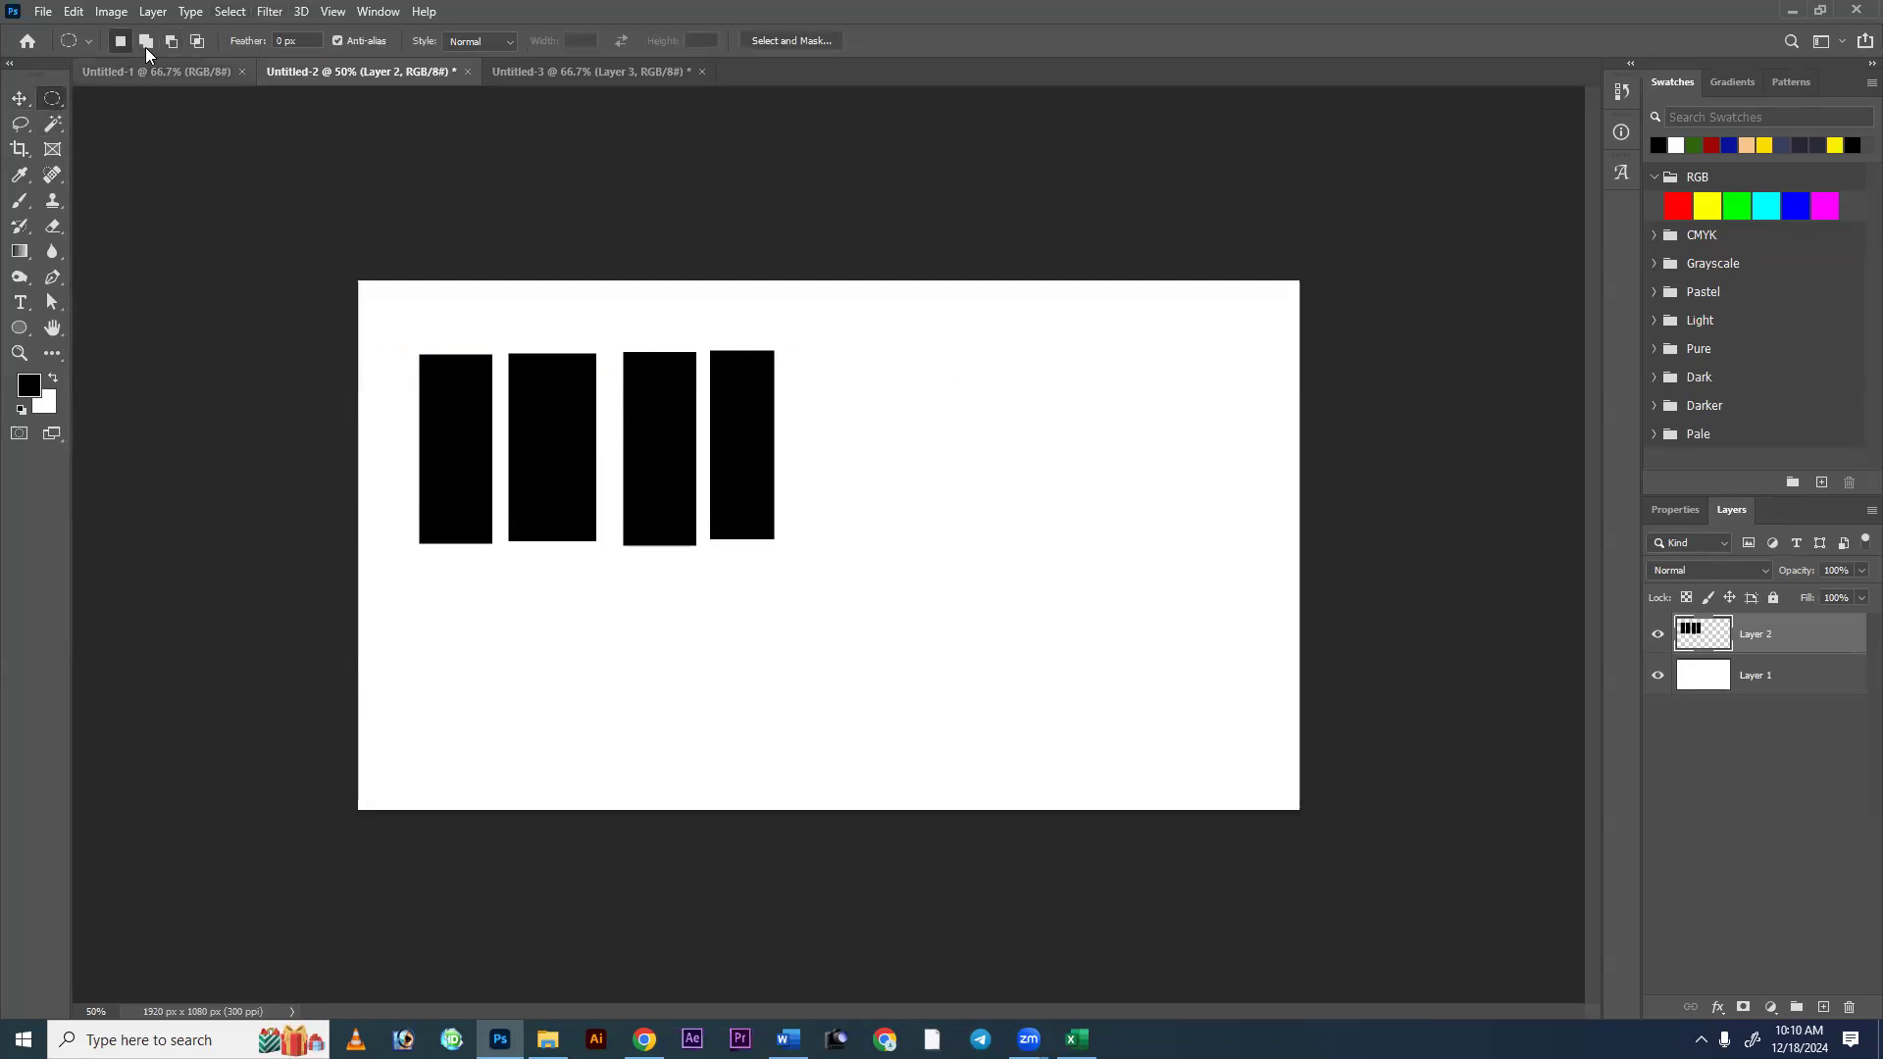
left_click_drag(821, 358, 906, 454)
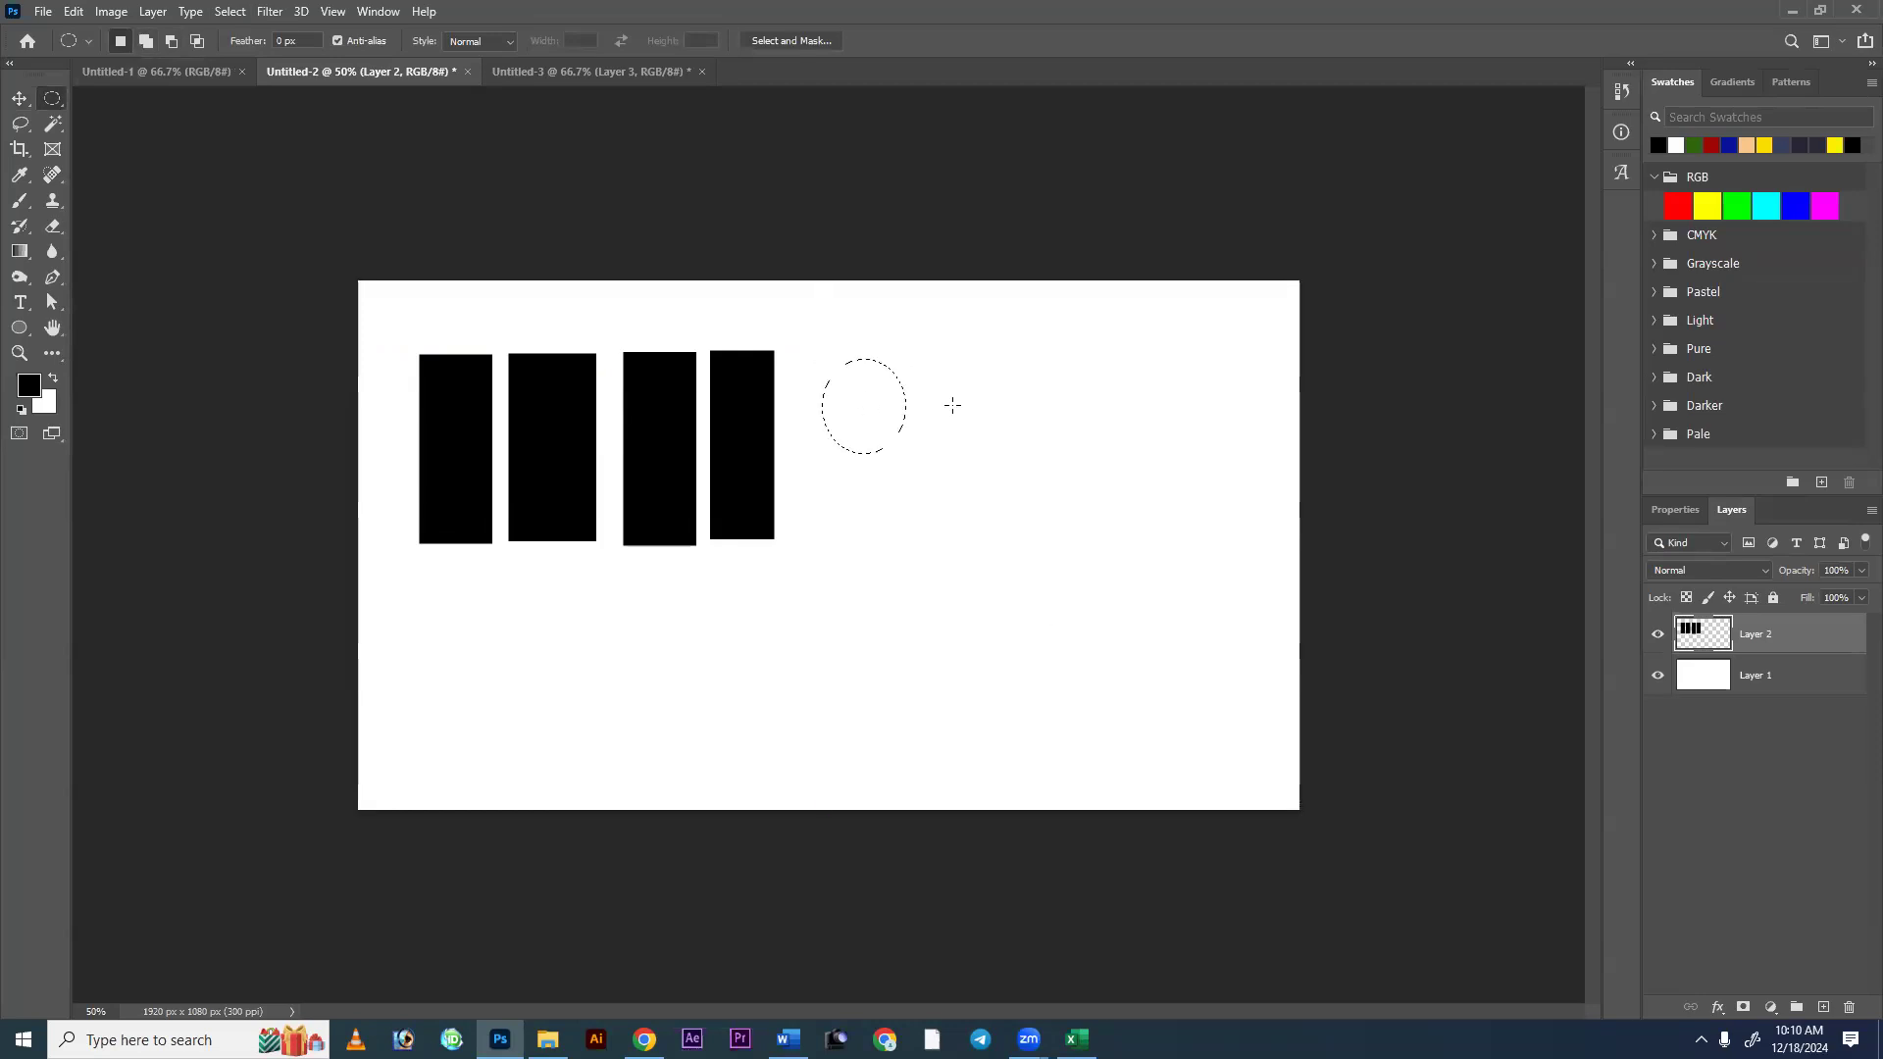
left_click_drag(980, 346, 1069, 473)
left_click_drag(840, 462, 909, 540)
left_click_drag(843, 461, 947, 342)
left_click_drag(996, 473, 1069, 340)
left_click_drag(1018, 718, 891, 617)
left_click_drag(1062, 581, 977, 485)
left_click_drag(856, 682, 790, 606)
left_click_drag(416, 585, 616, 768)
left_click_drag(700, 552, 530, 746)
left_click_drag(817, 498, 626, 739)
left_click_drag(874, 492, 765, 627)
left_click_drag(880, 428, 1036, 559)
left_click_drag(830, 568, 1256, 845)
left_click(1160, 521)
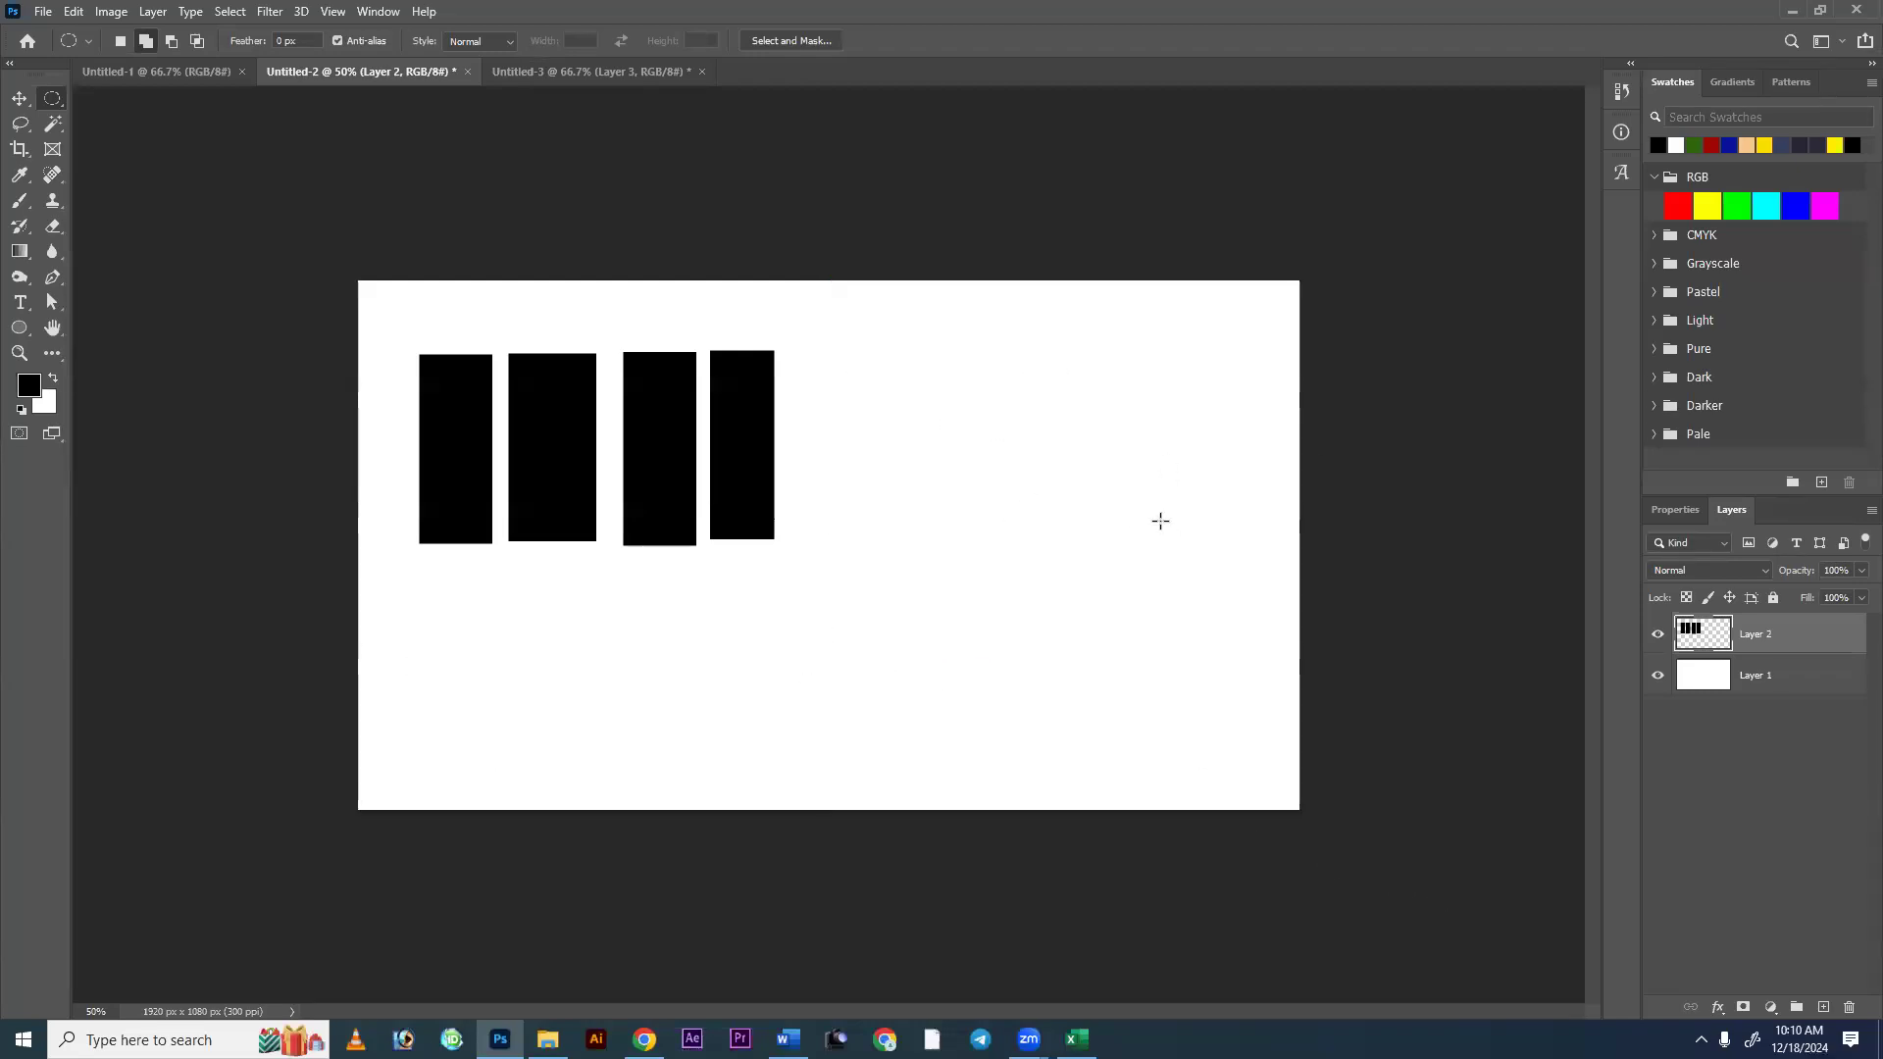
In Subtract from Selection mode, draw elliptical selections and cut overlapping ellipses out of them, and deselect.
left_click(173, 42)
left_click_drag(997, 534, 1069, 569)
left_click_drag(1039, 403, 917, 602)
left_click_drag(1140, 352, 845, 719)
left_click_drag(1025, 314, 942, 516)
left_click_drag(1021, 586, 816, 298)
left_click(1181, 563)
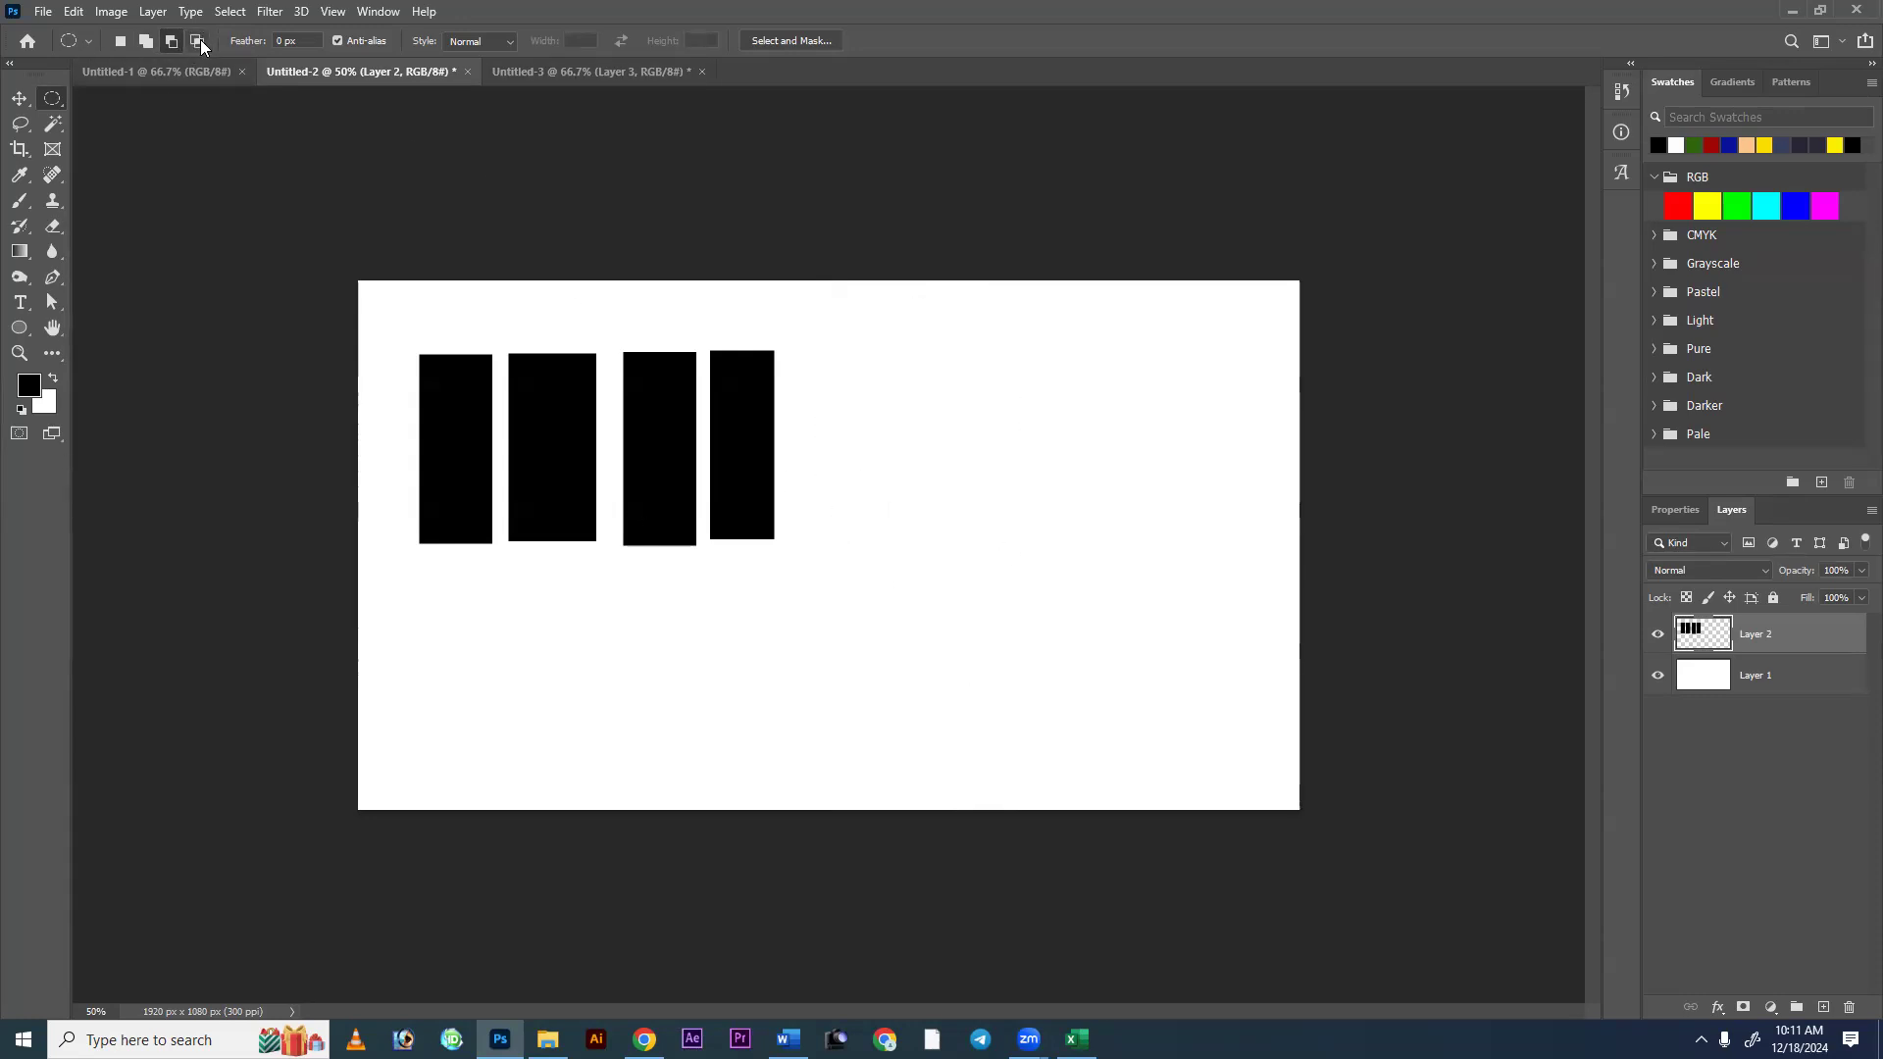
Subtract an overlapping ellipse from a circular selection beside the black bars to leave a crescent.
left_click_drag(969, 489, 1080, 588)
left_click(1108, 624)
left_click_drag(1233, 383, 987, 657)
In Intersect with Selection mode, draw overlapping elliptical selections to keep only their common area, and deselect.
left_click(197, 40)
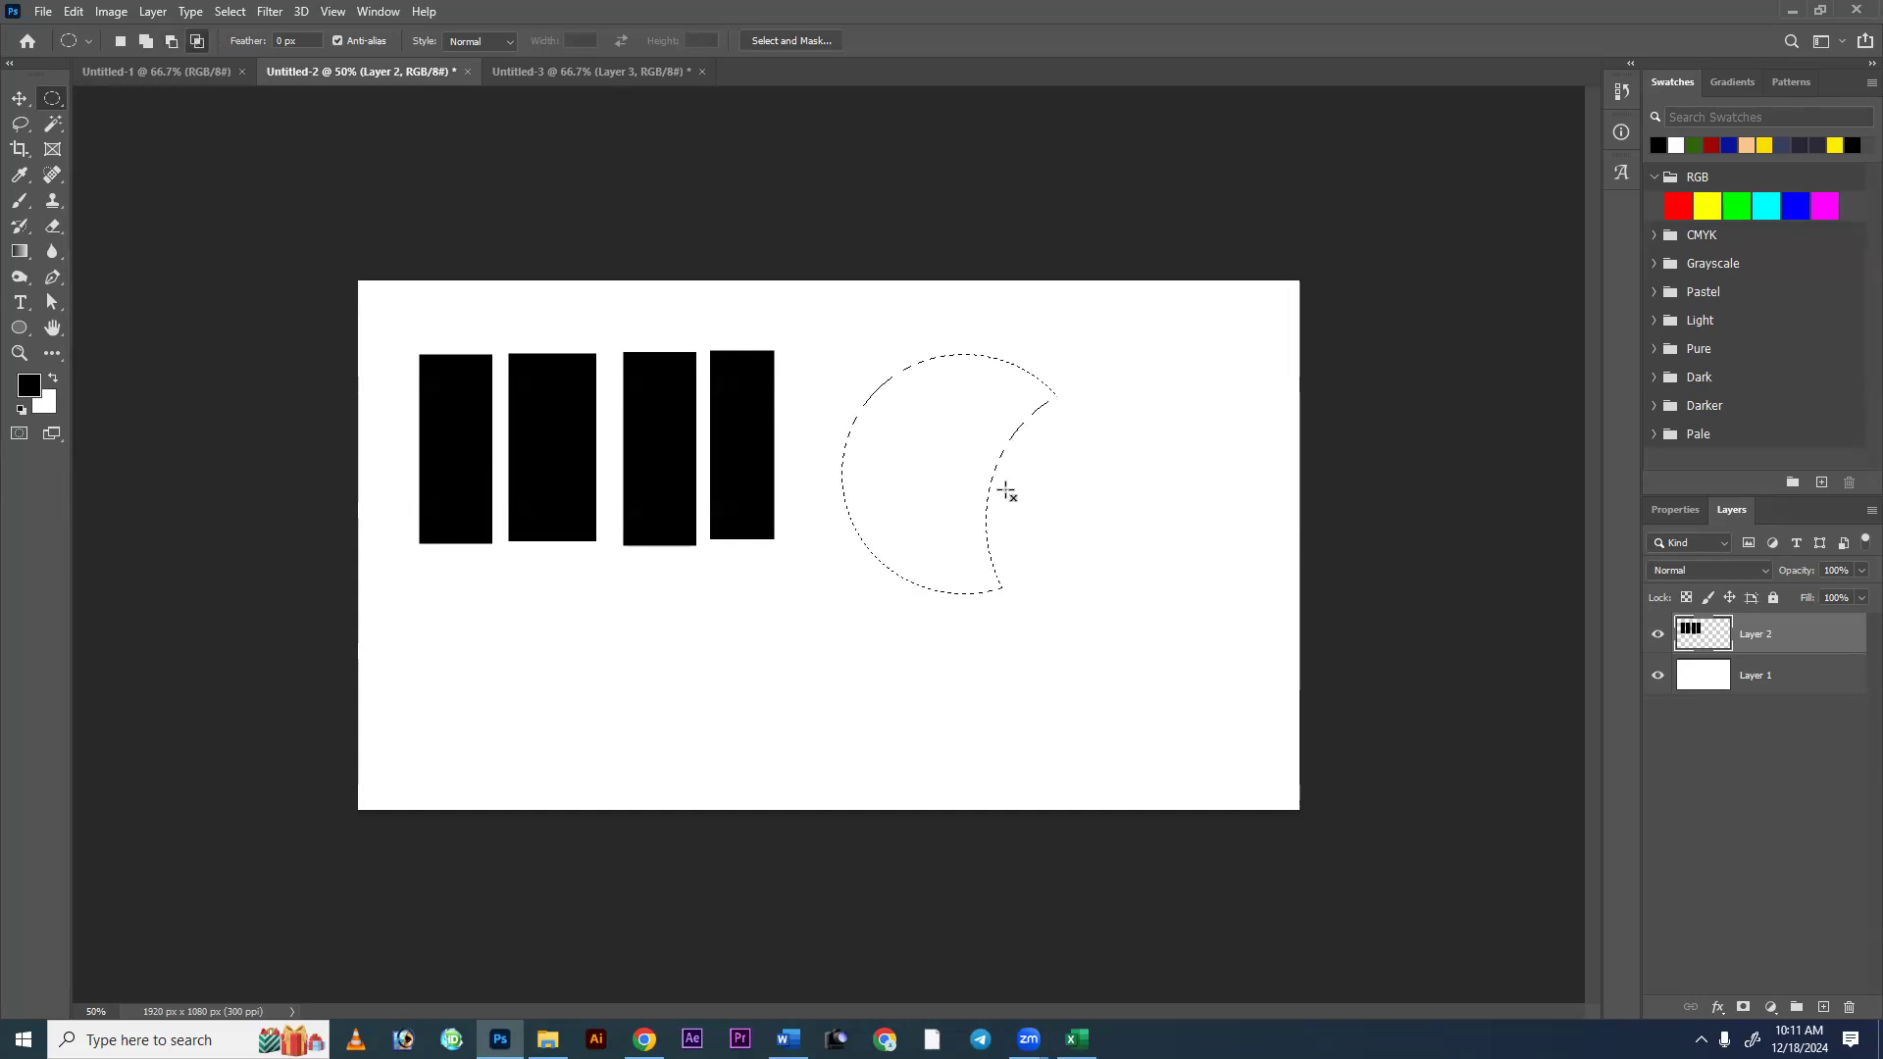
left_click_drag(827, 360, 1101, 633)
left_click_drag(1197, 348, 968, 625)
left_click_drag(1127, 357, 1167, 451)
left_click_drag(1123, 722, 1188, 553)
Draw a rectangular selection beside the black bars using the Rectangular Marquee tool with a 10 px feather.
left_click(233, 34)
right_click(61, 101)
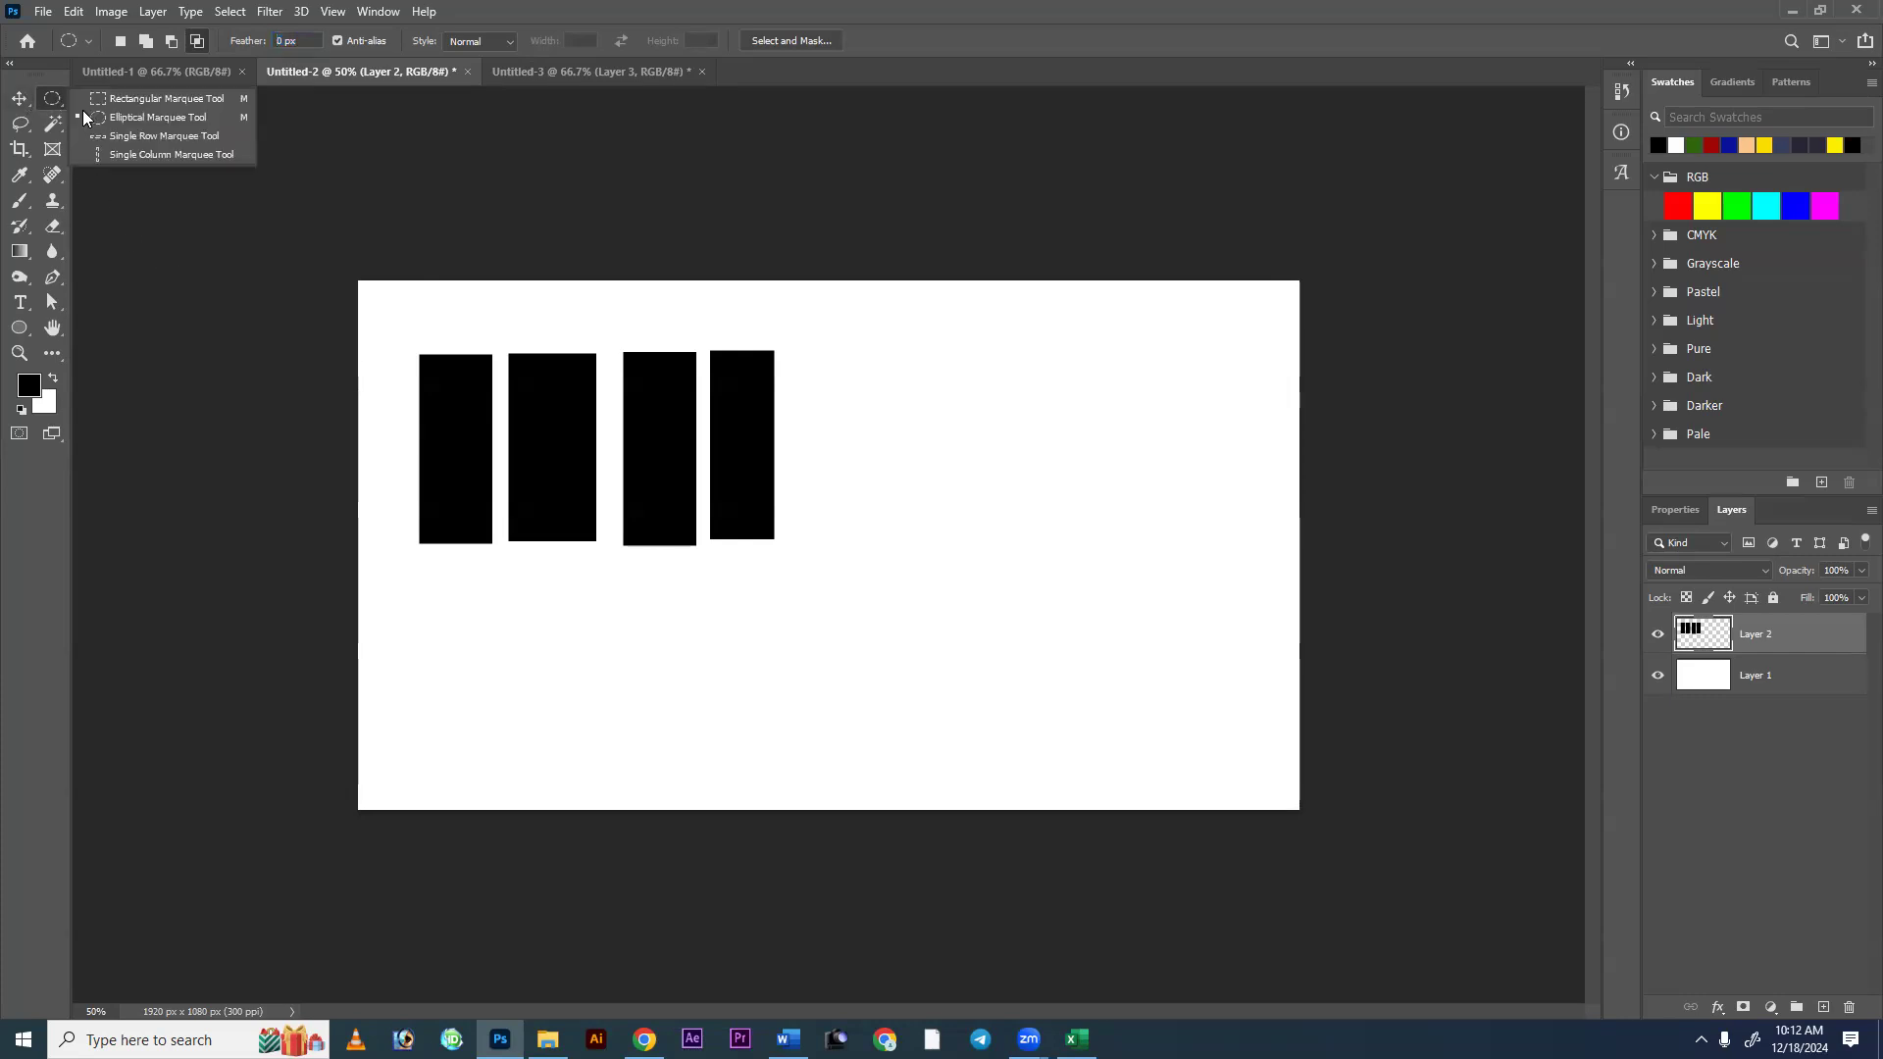
left_click(98, 101)
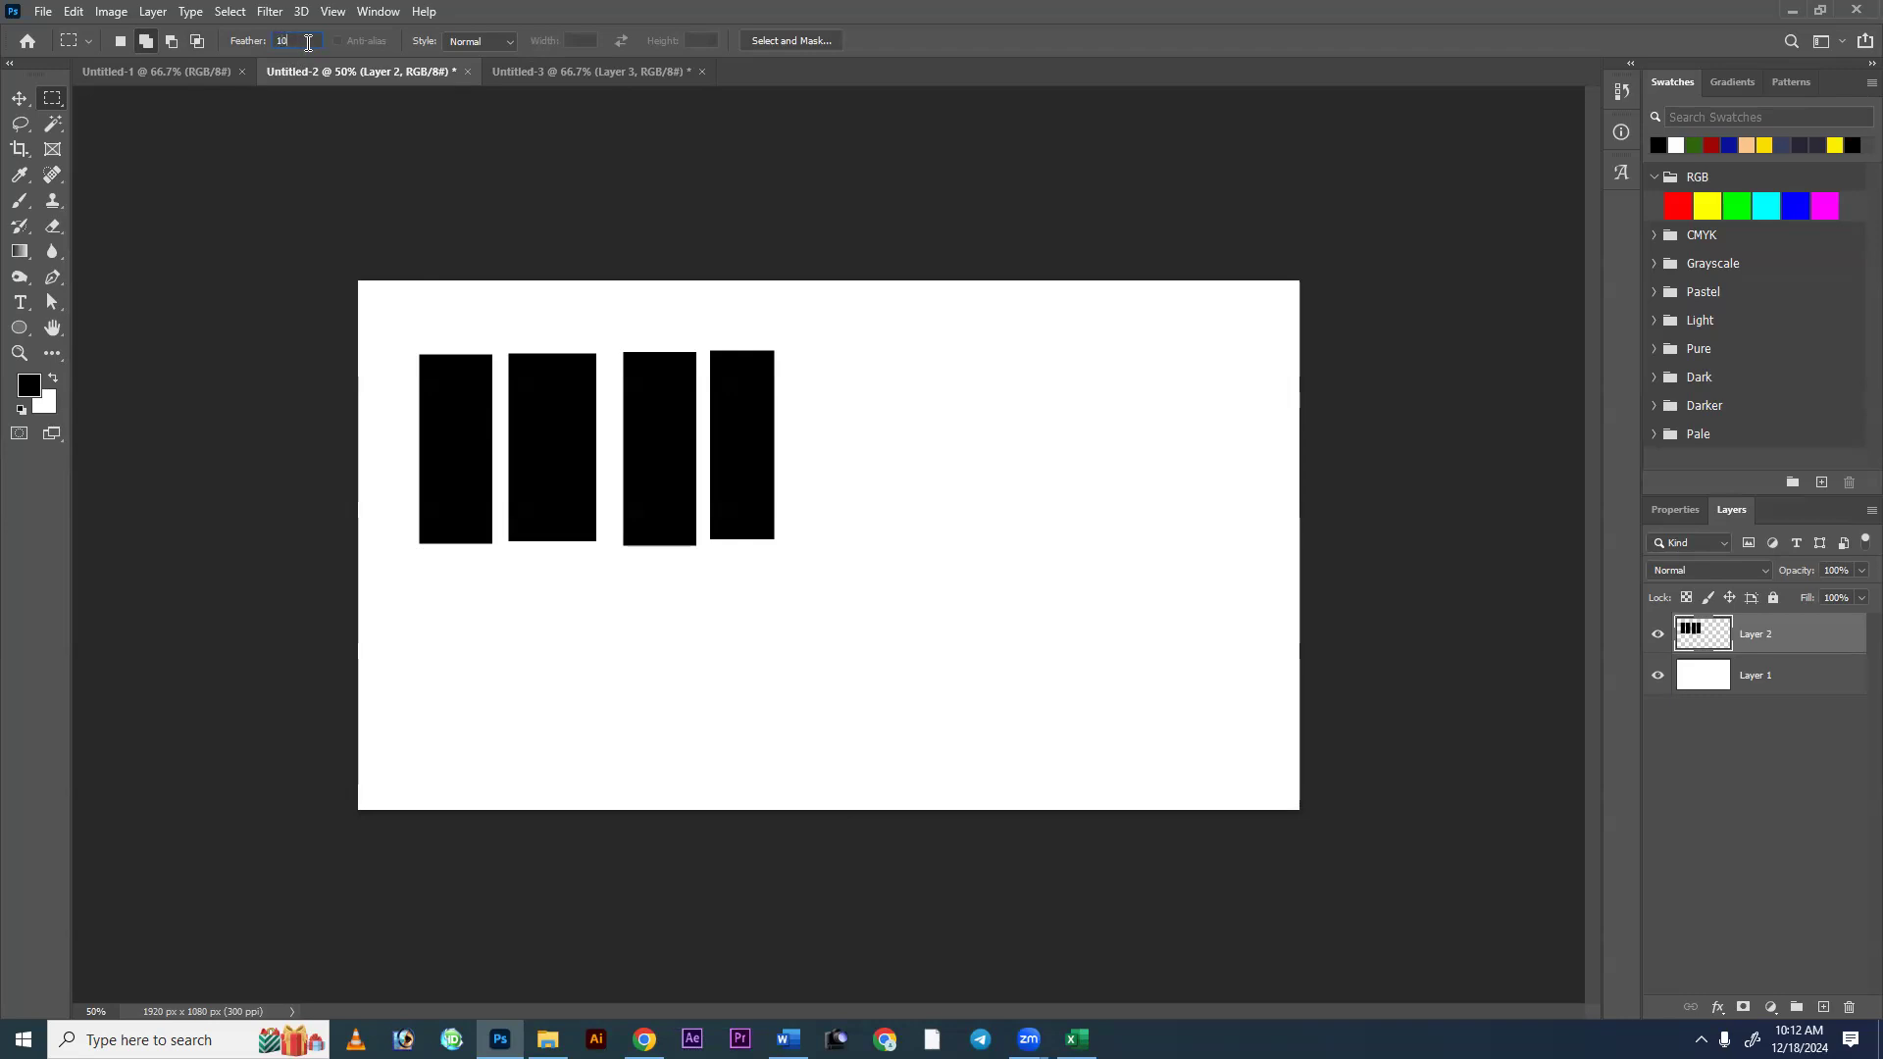
left_click_drag(840, 345, 1136, 578)
Set the foreground color to a21414 and fill the feathered selection on Layer 2 with it.
left_click(30, 387)
type("a21414")
key("Return")
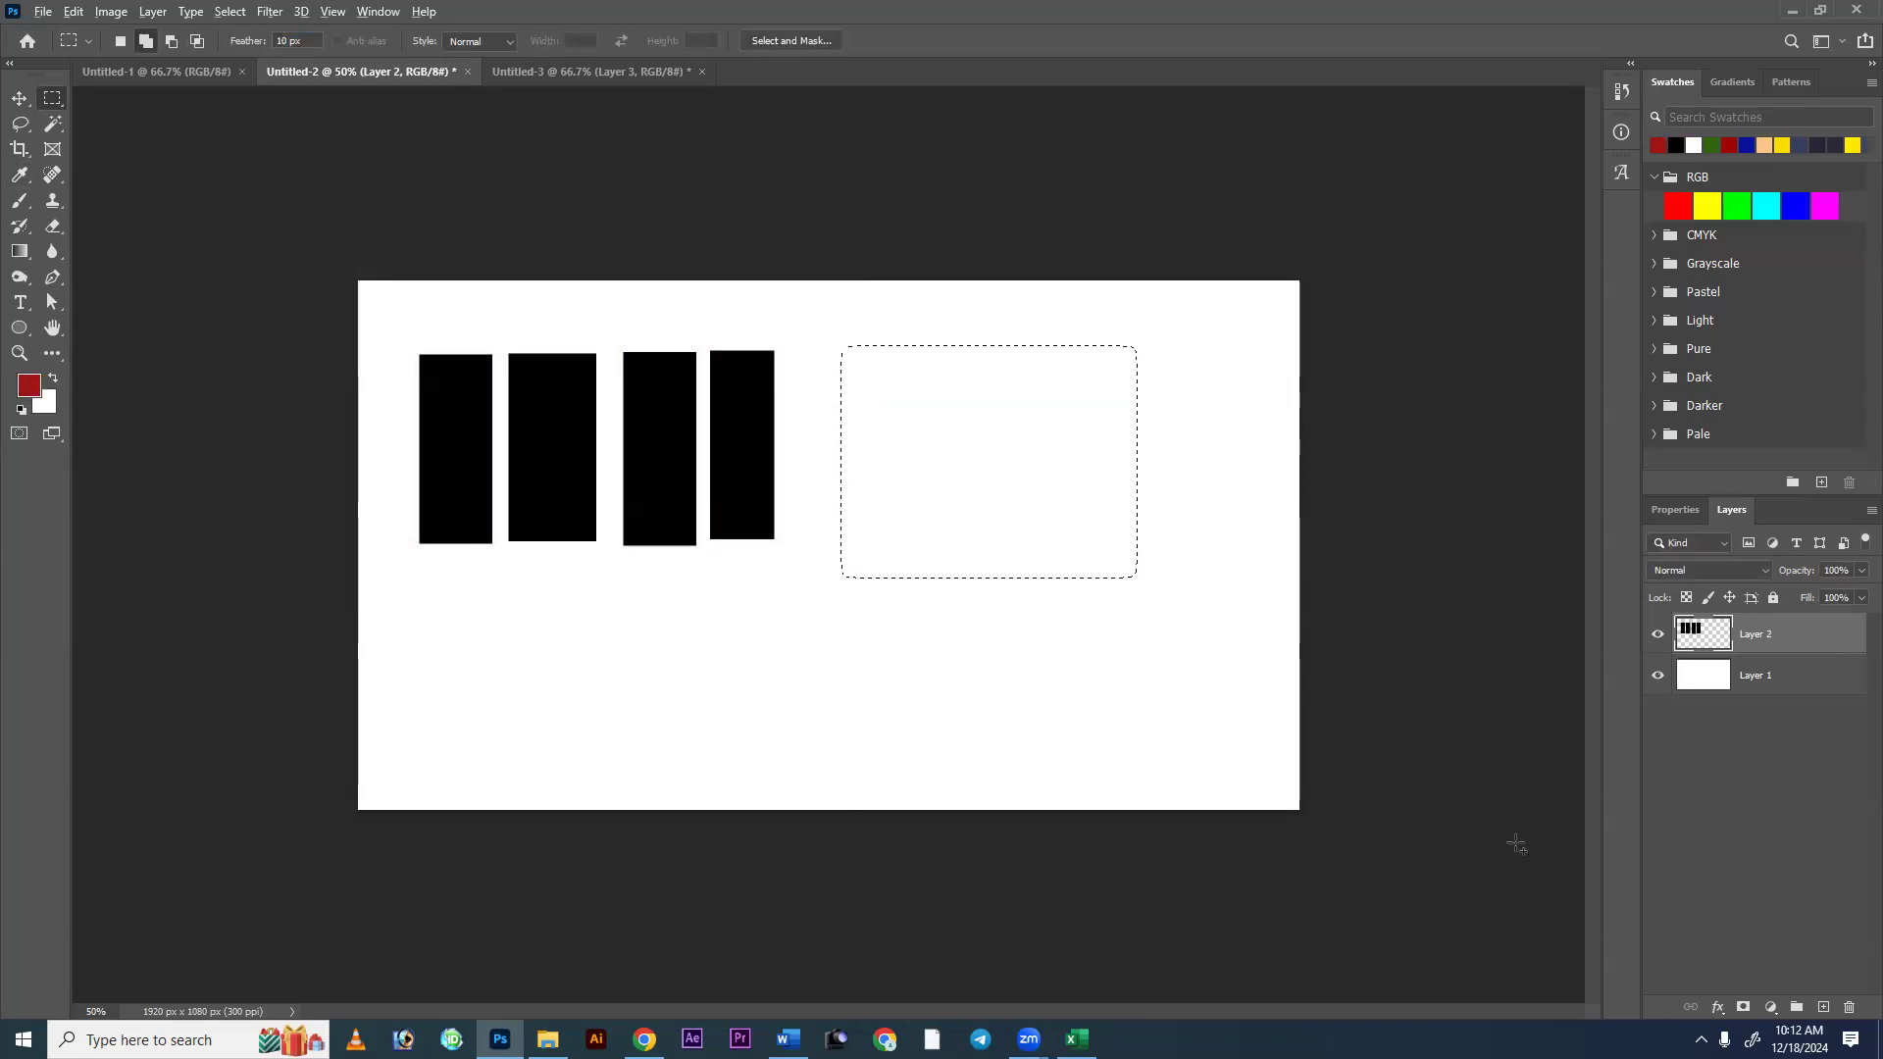
key("alt+BackSpace")
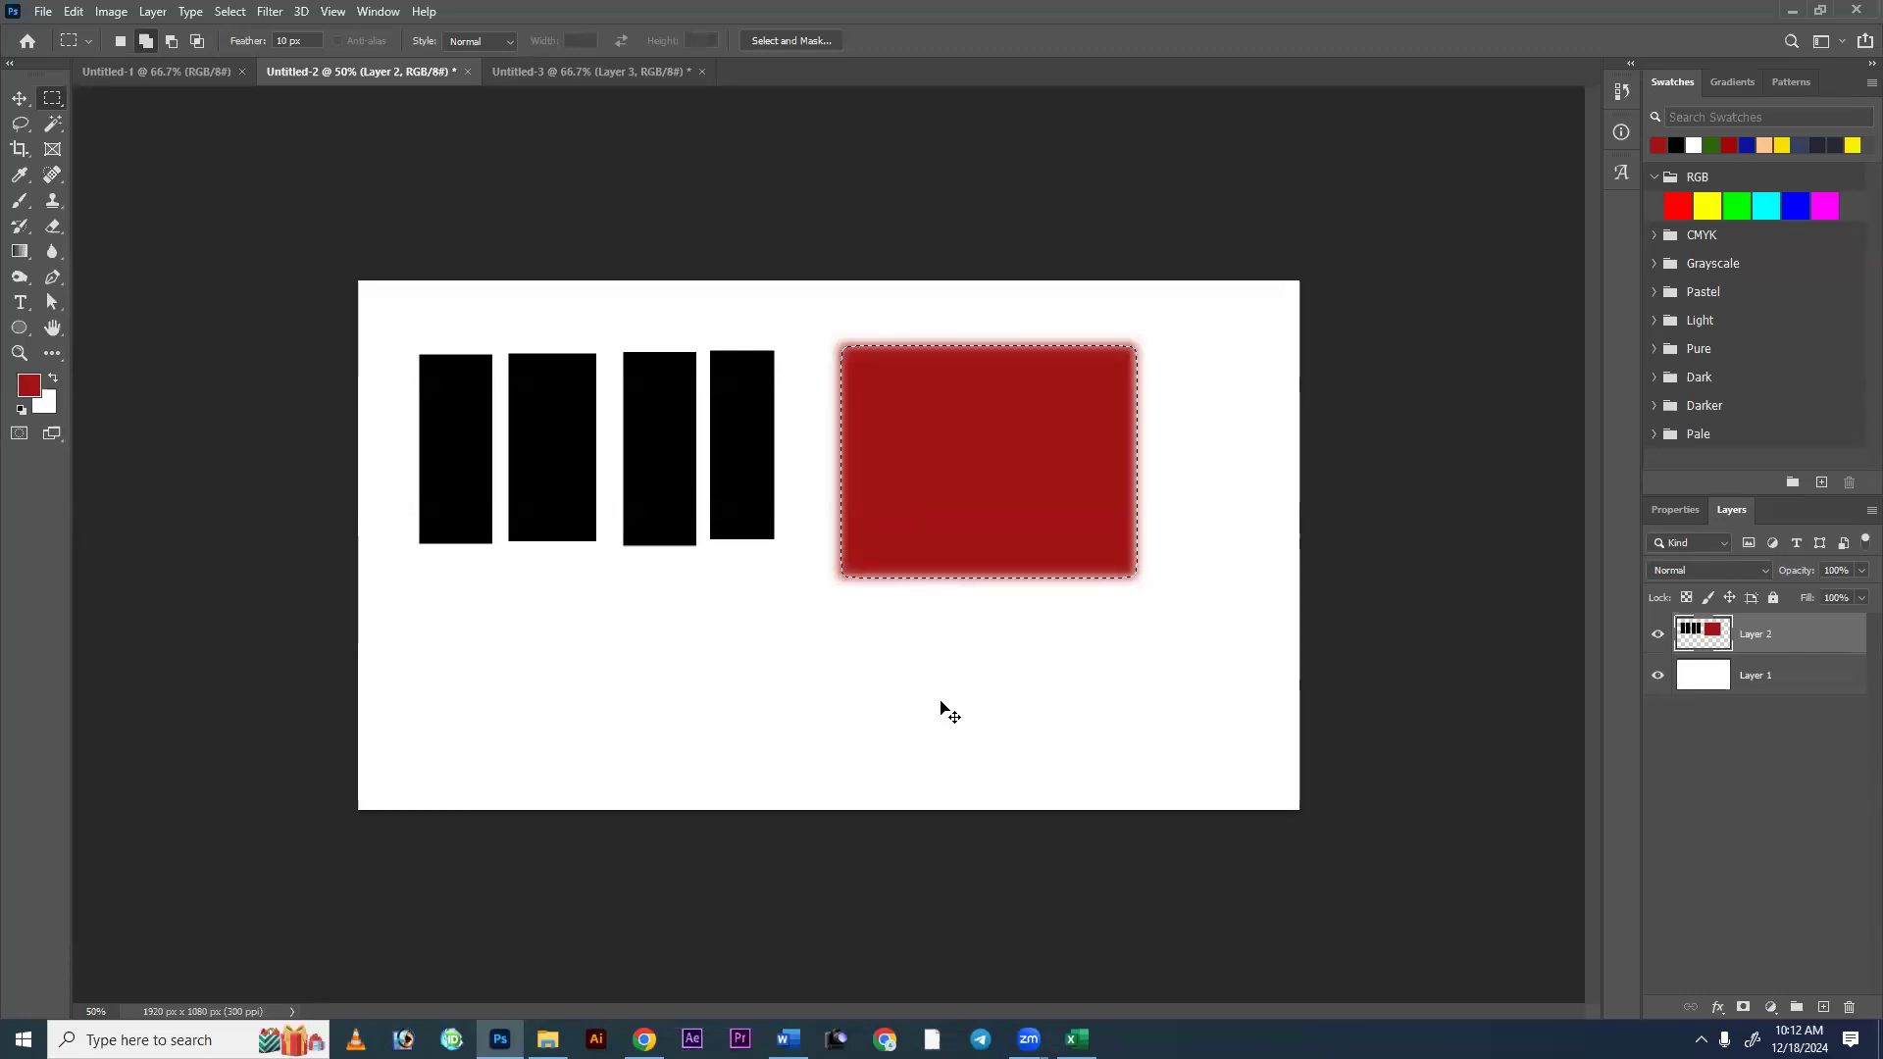
Remove the red feathered fill and reset the Rectangular Marquee tool's feather to 0 px.
key("Delete")
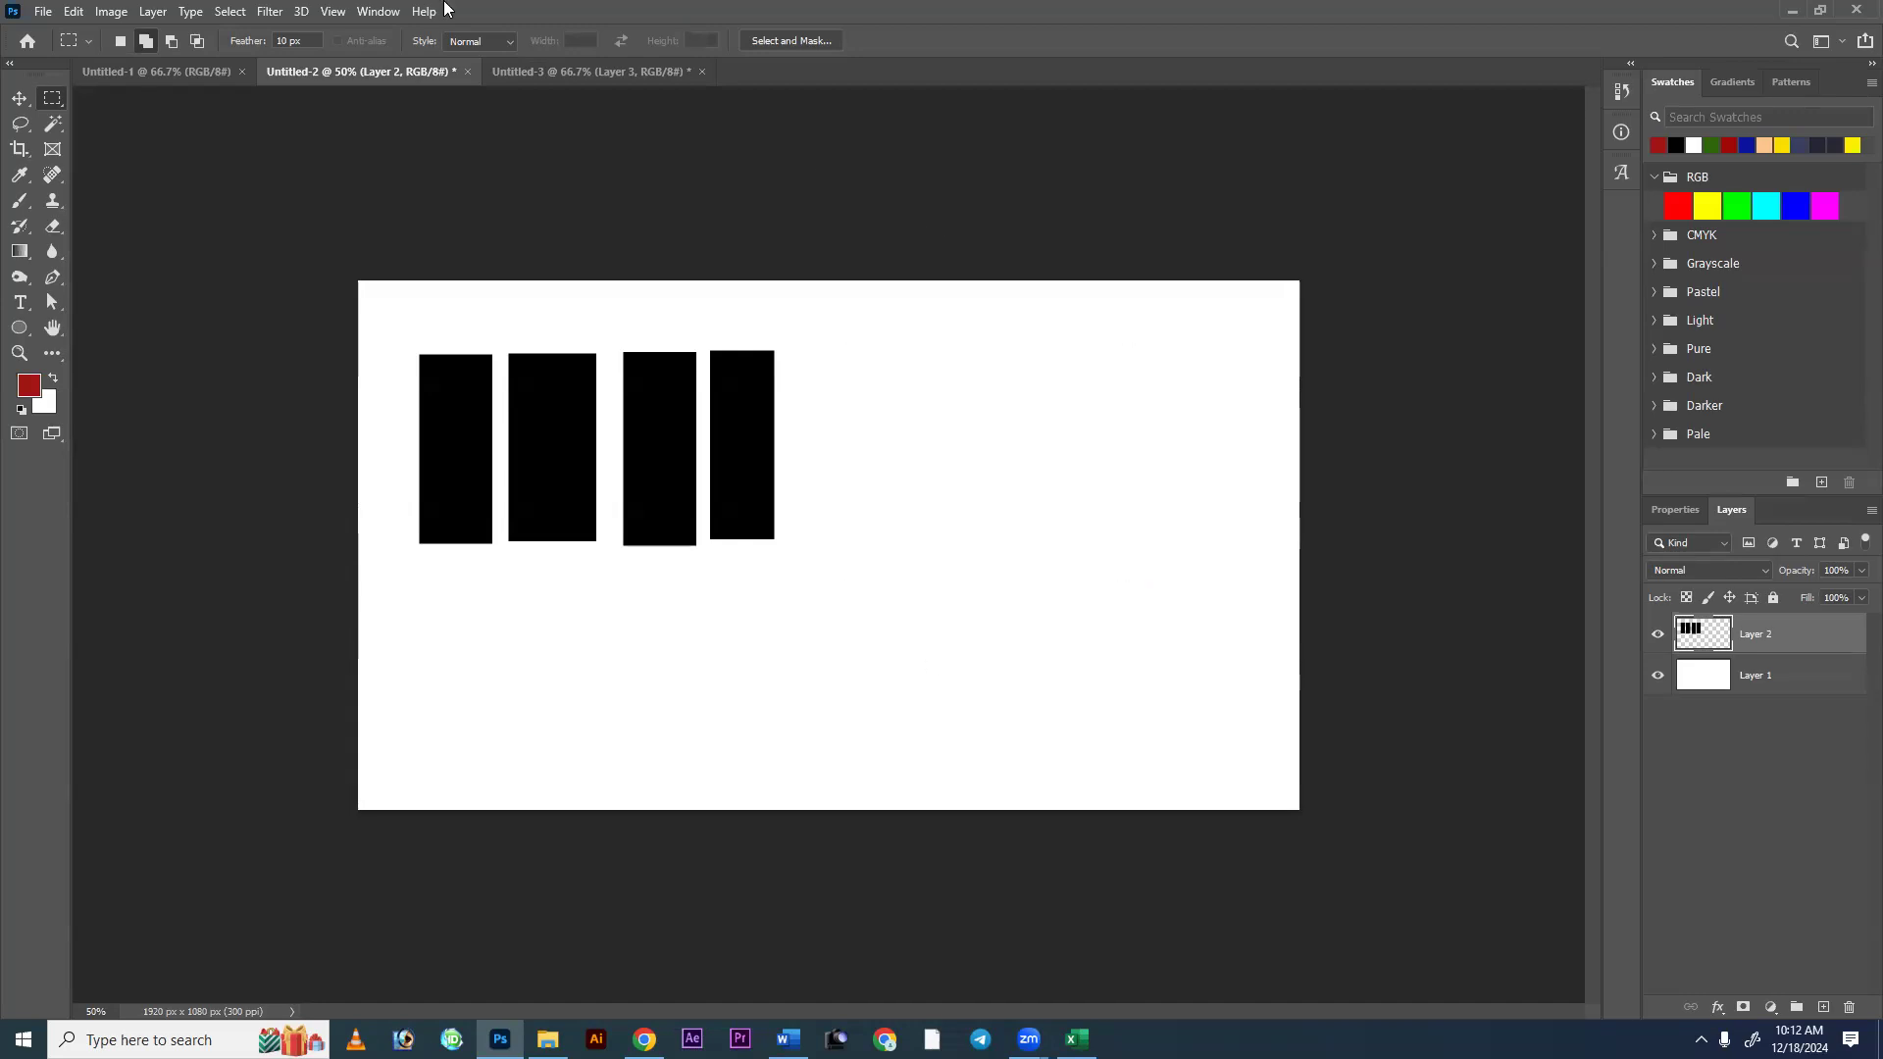
left_click_drag(868, 388, 1068, 584)
left_click(290, 40)
key("BackSpace")
type("0")
key("Return")
Activate the Magic Wand tool and switch to the Untitled-3 document.
left_click(22, 95)
left_click(55, 98)
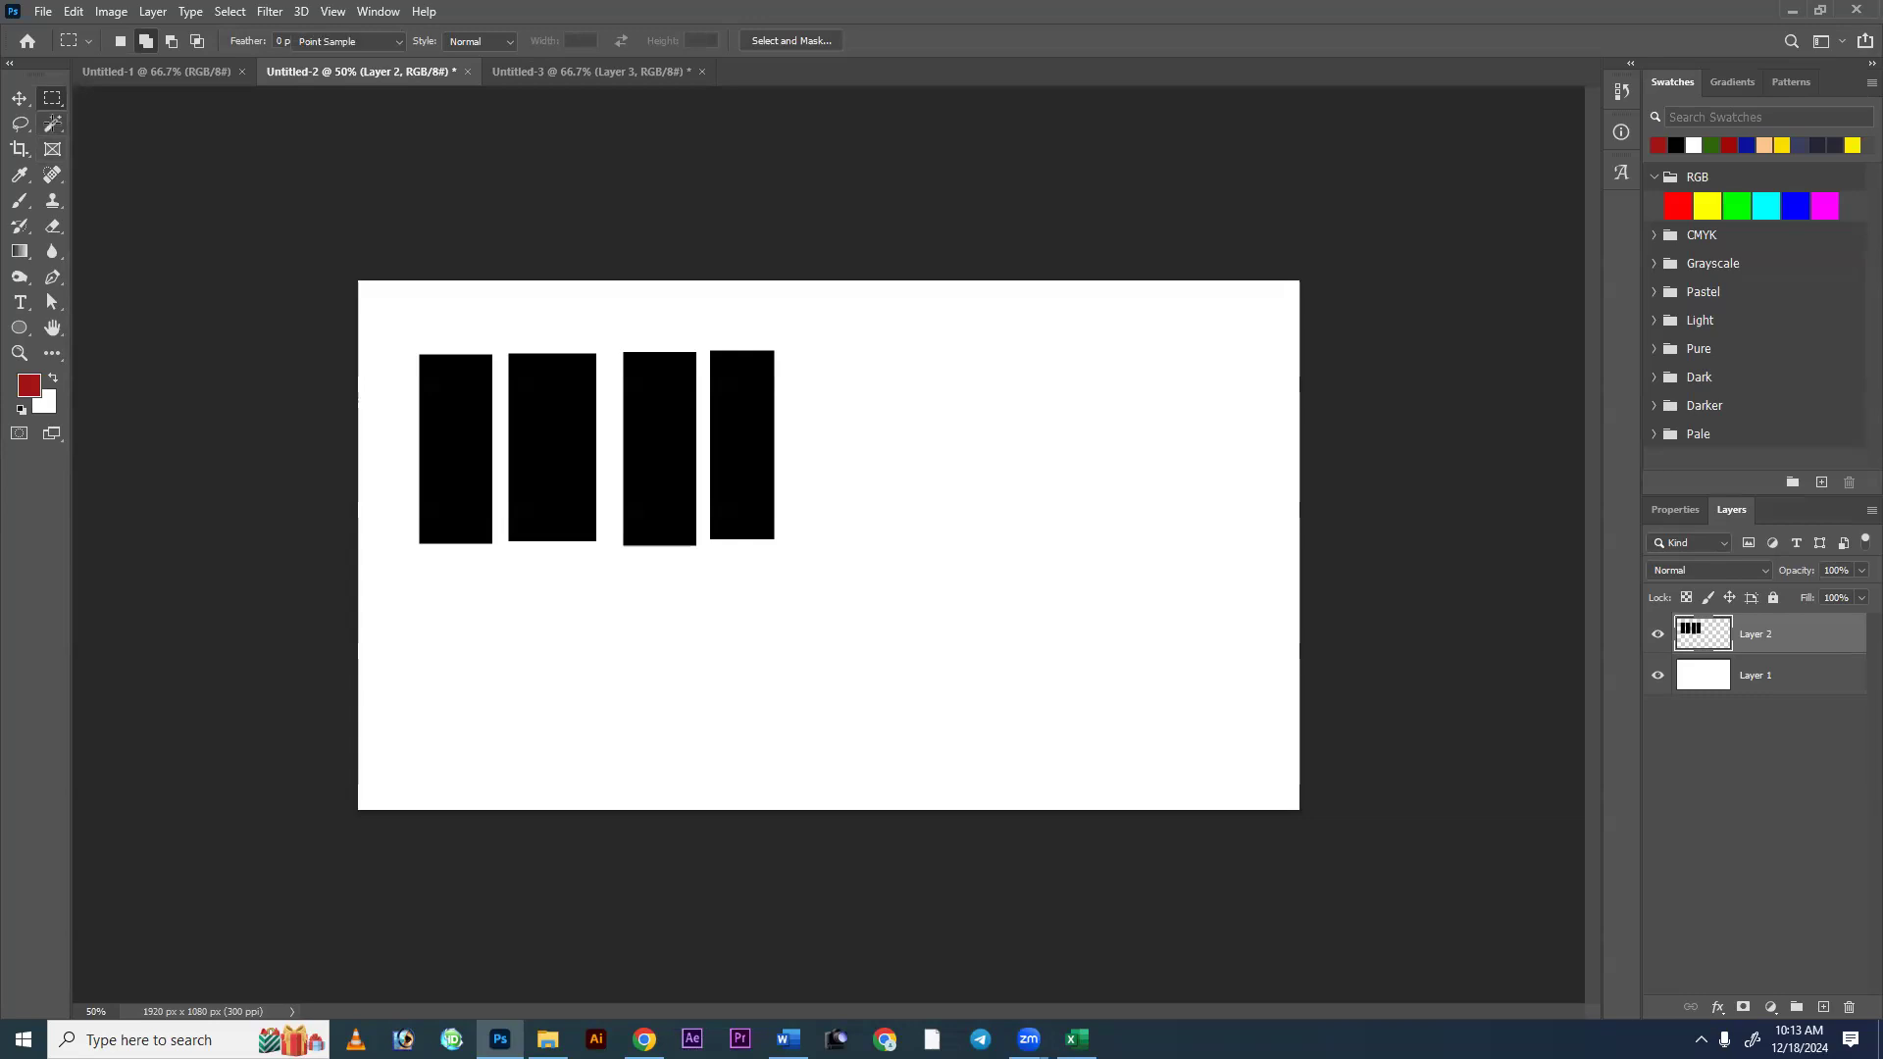
left_click(53, 122)
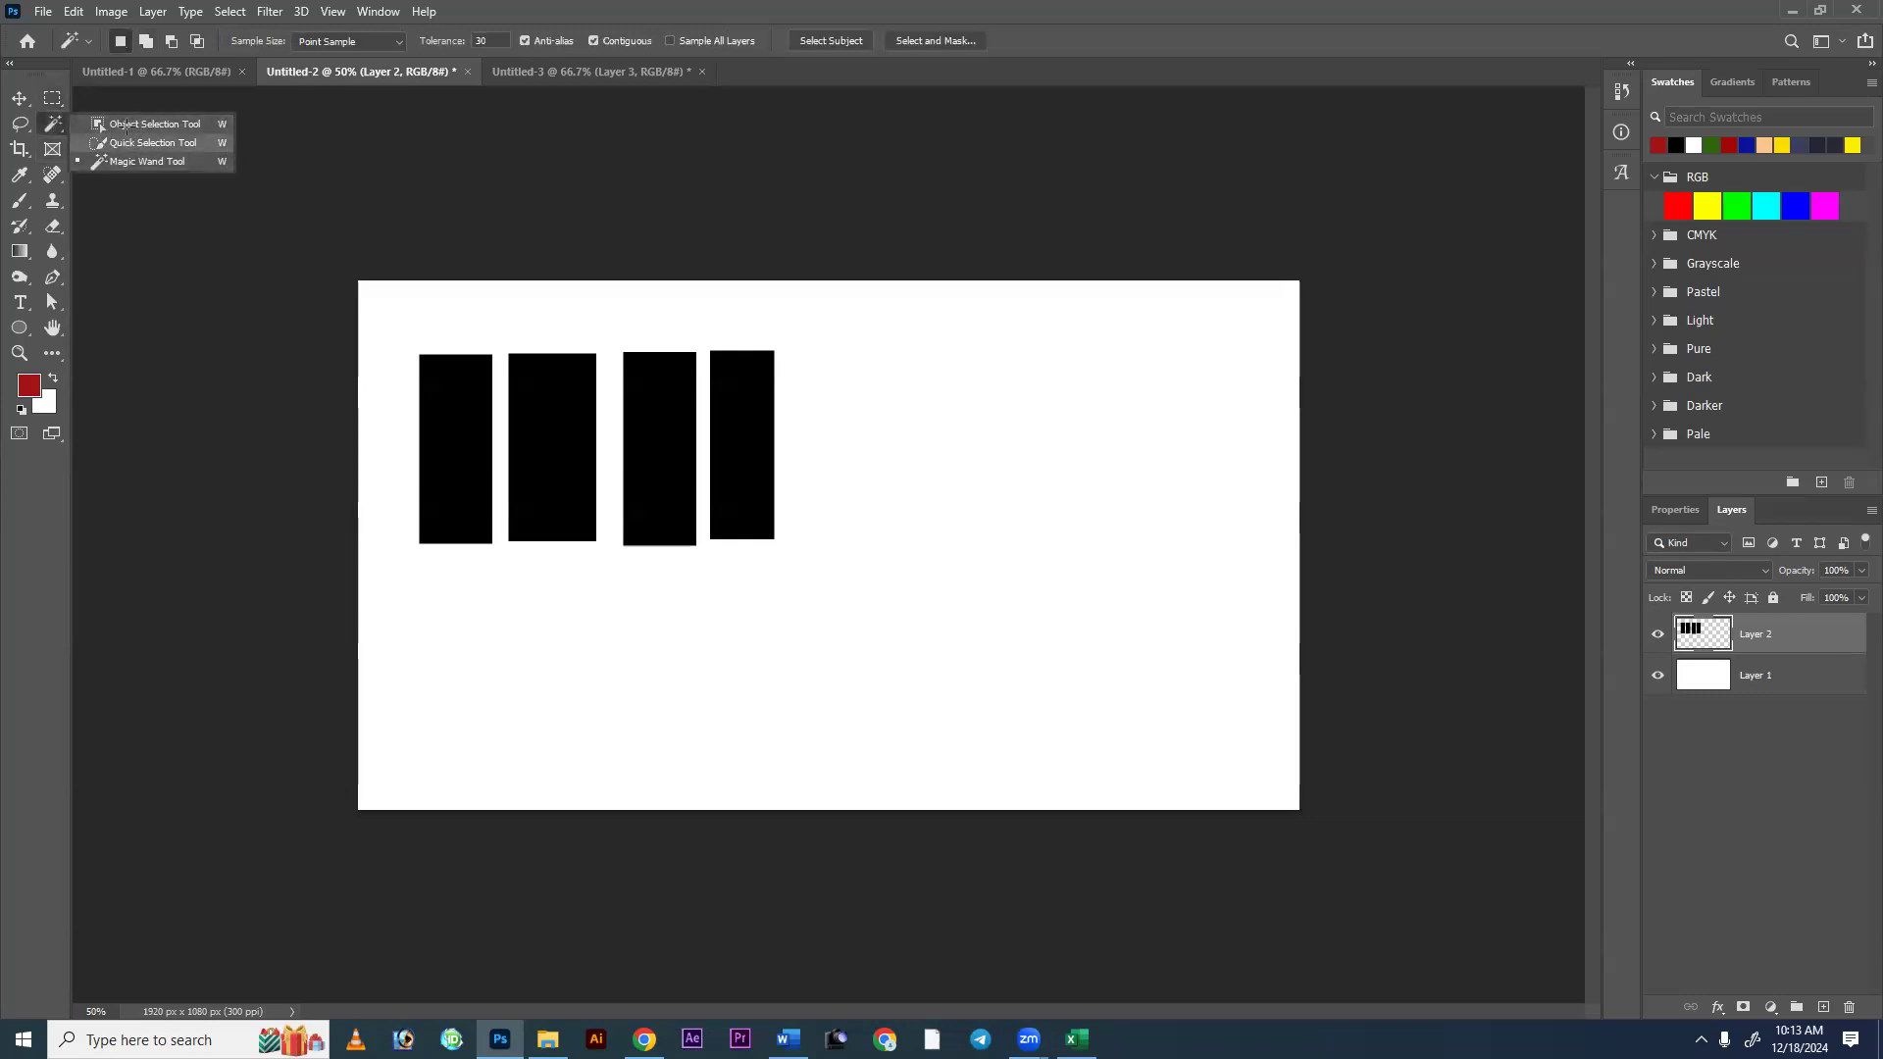
left_click(152, 71)
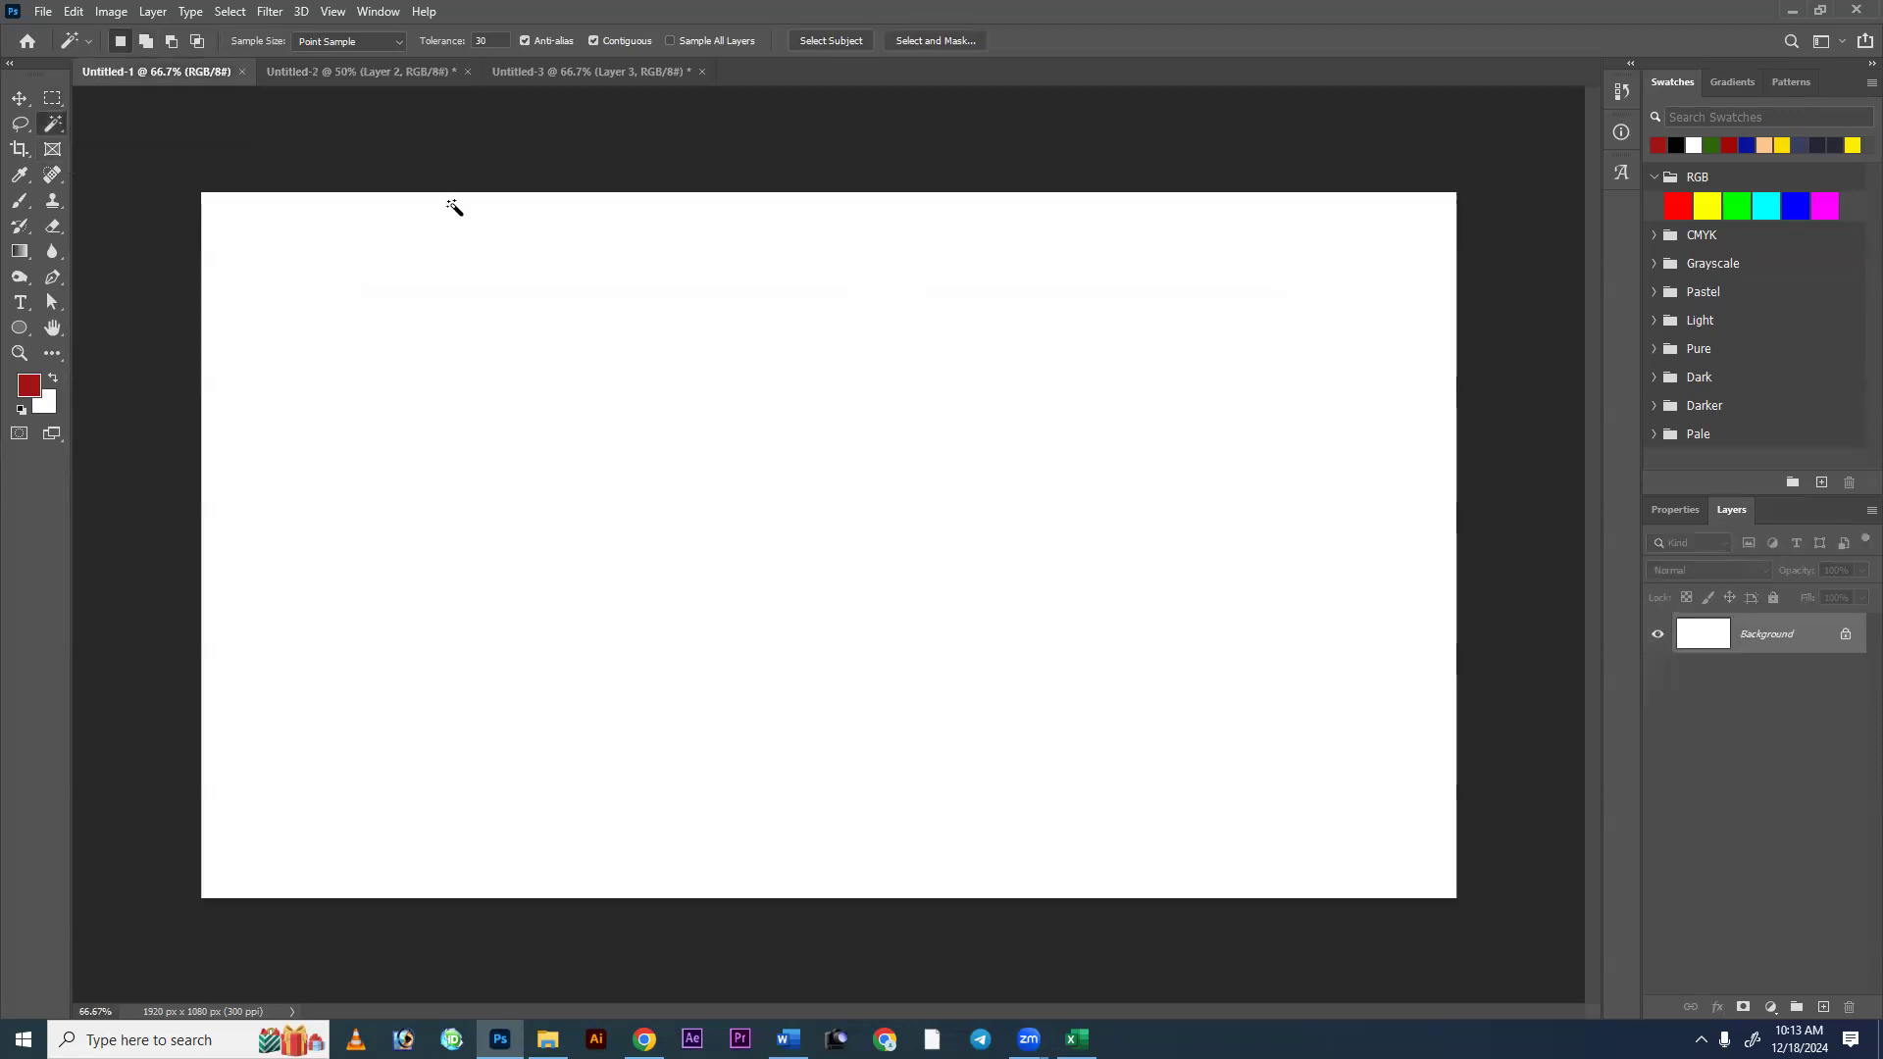
left_click(302, 73)
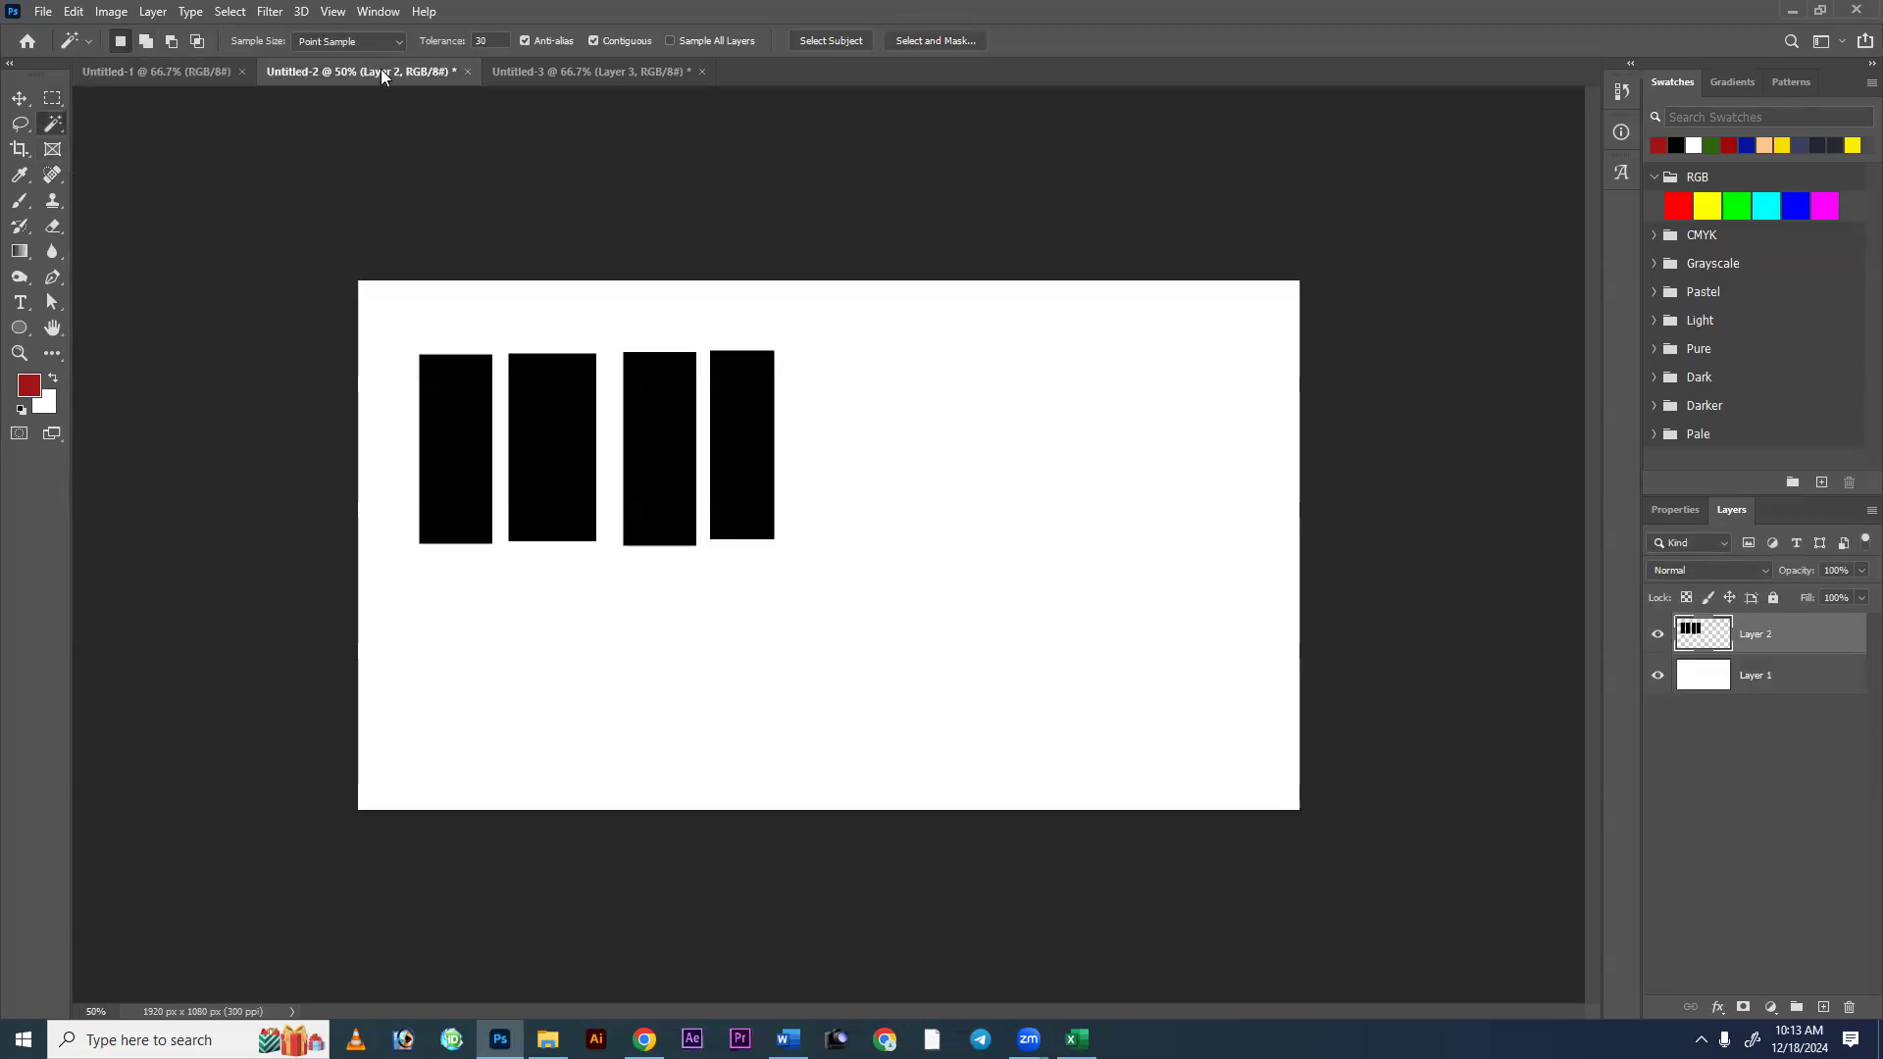
left_click(628, 70)
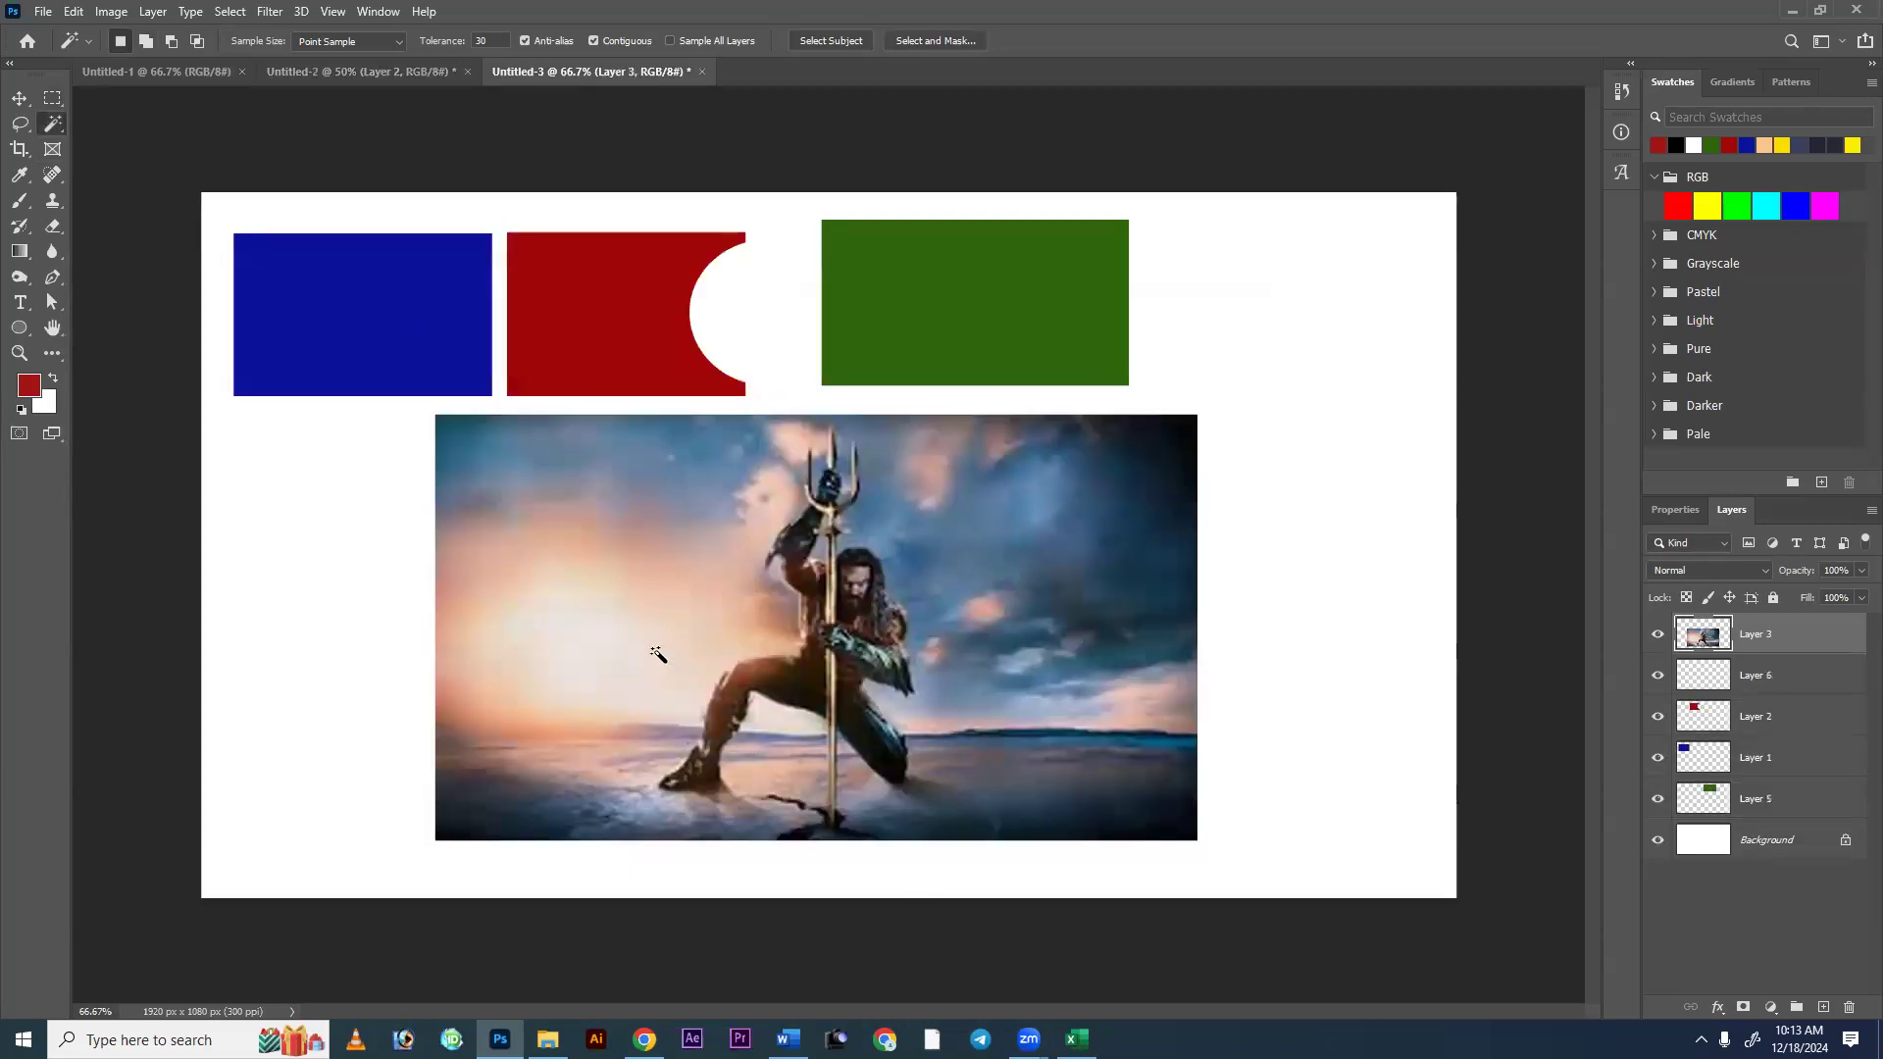
Select the green rectangle on Layer 5 with the Magic Wand tool.
right_click(52, 123)
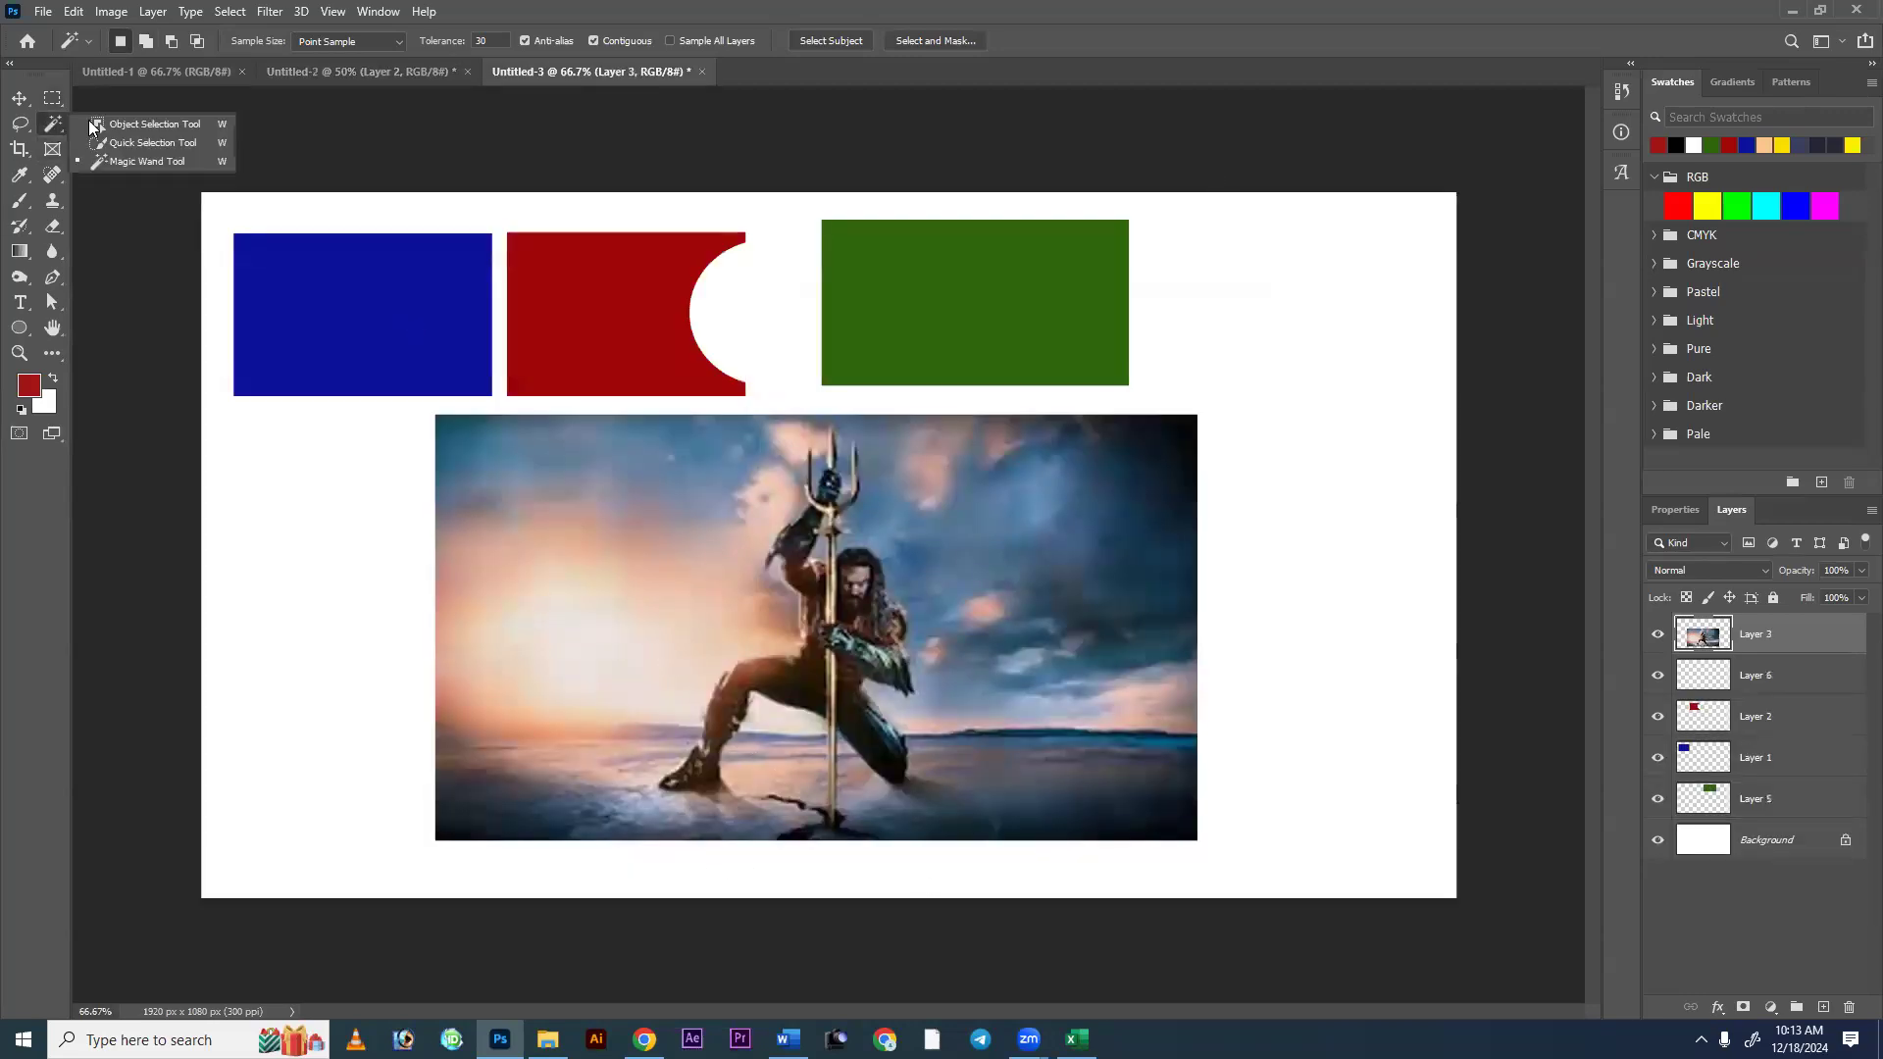
left_click(131, 159)
right_click(52, 124)
left_click(129, 161)
left_click(945, 294)
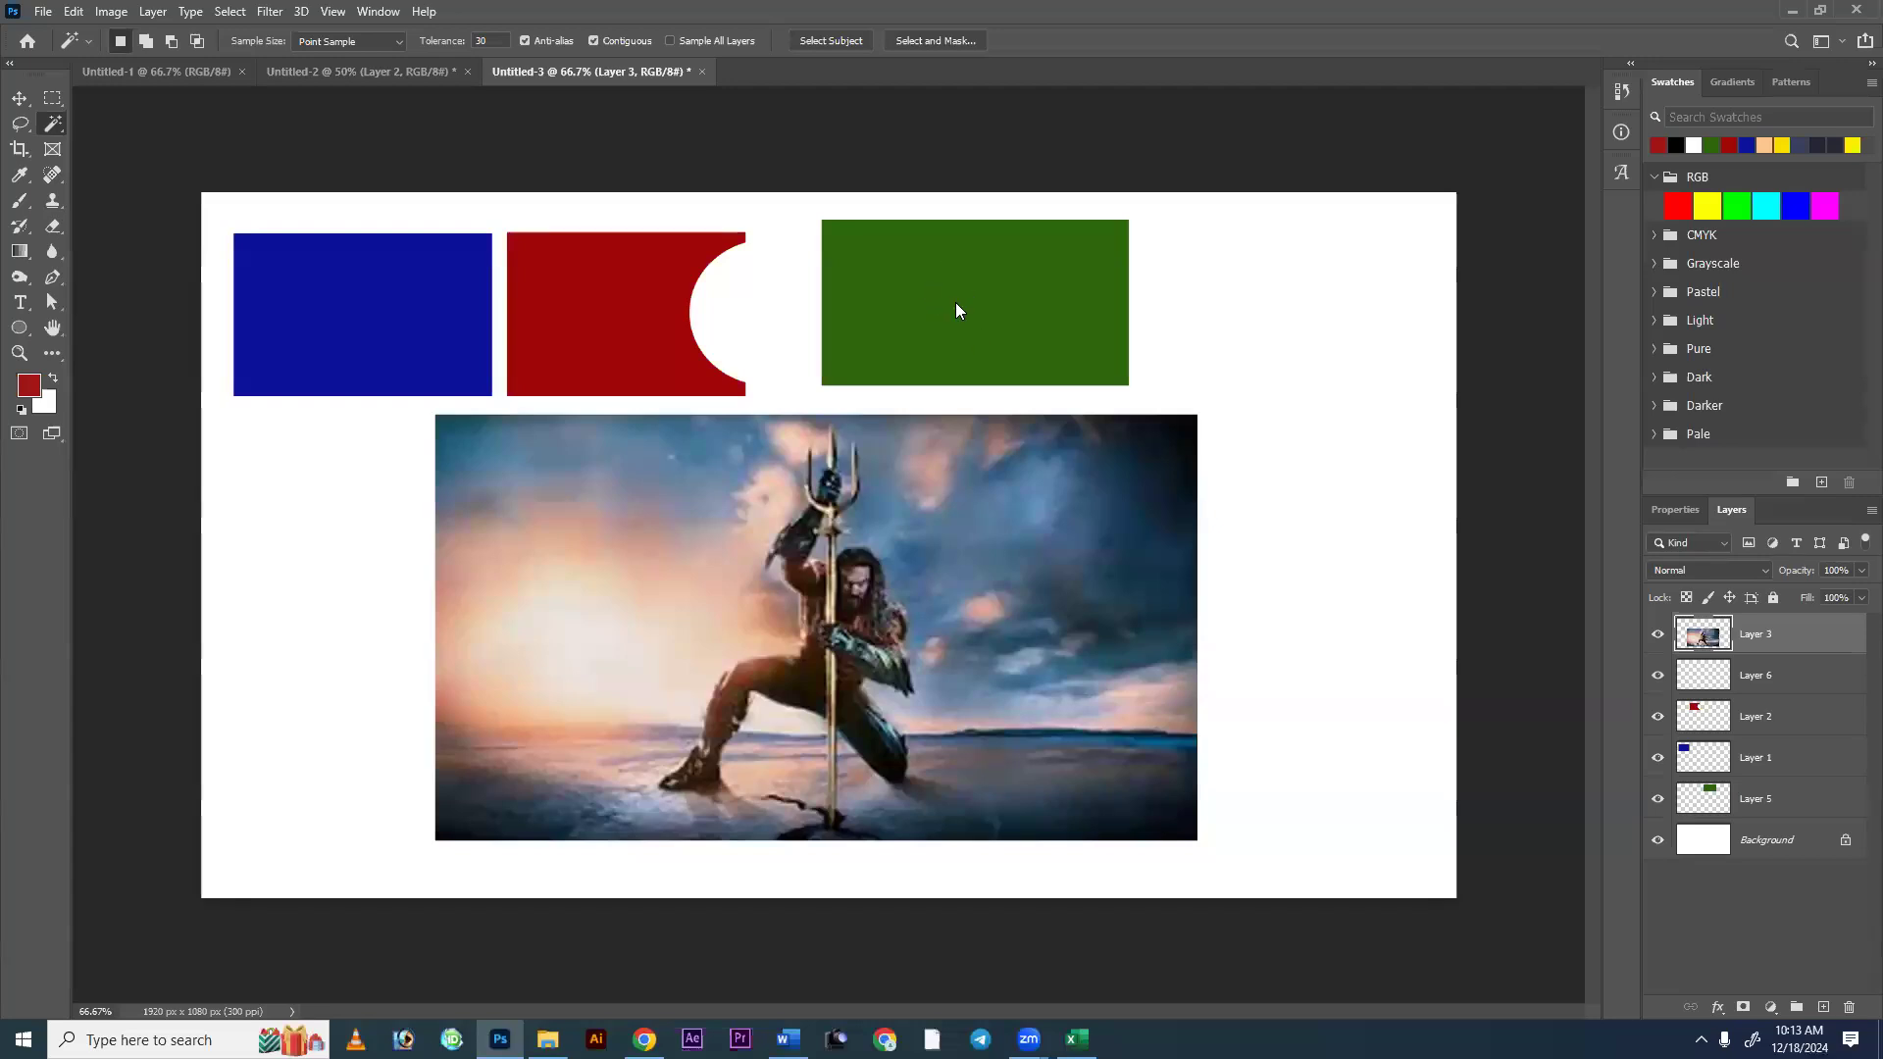
right_click(956, 304, "ctrl")
left_click(966, 298)
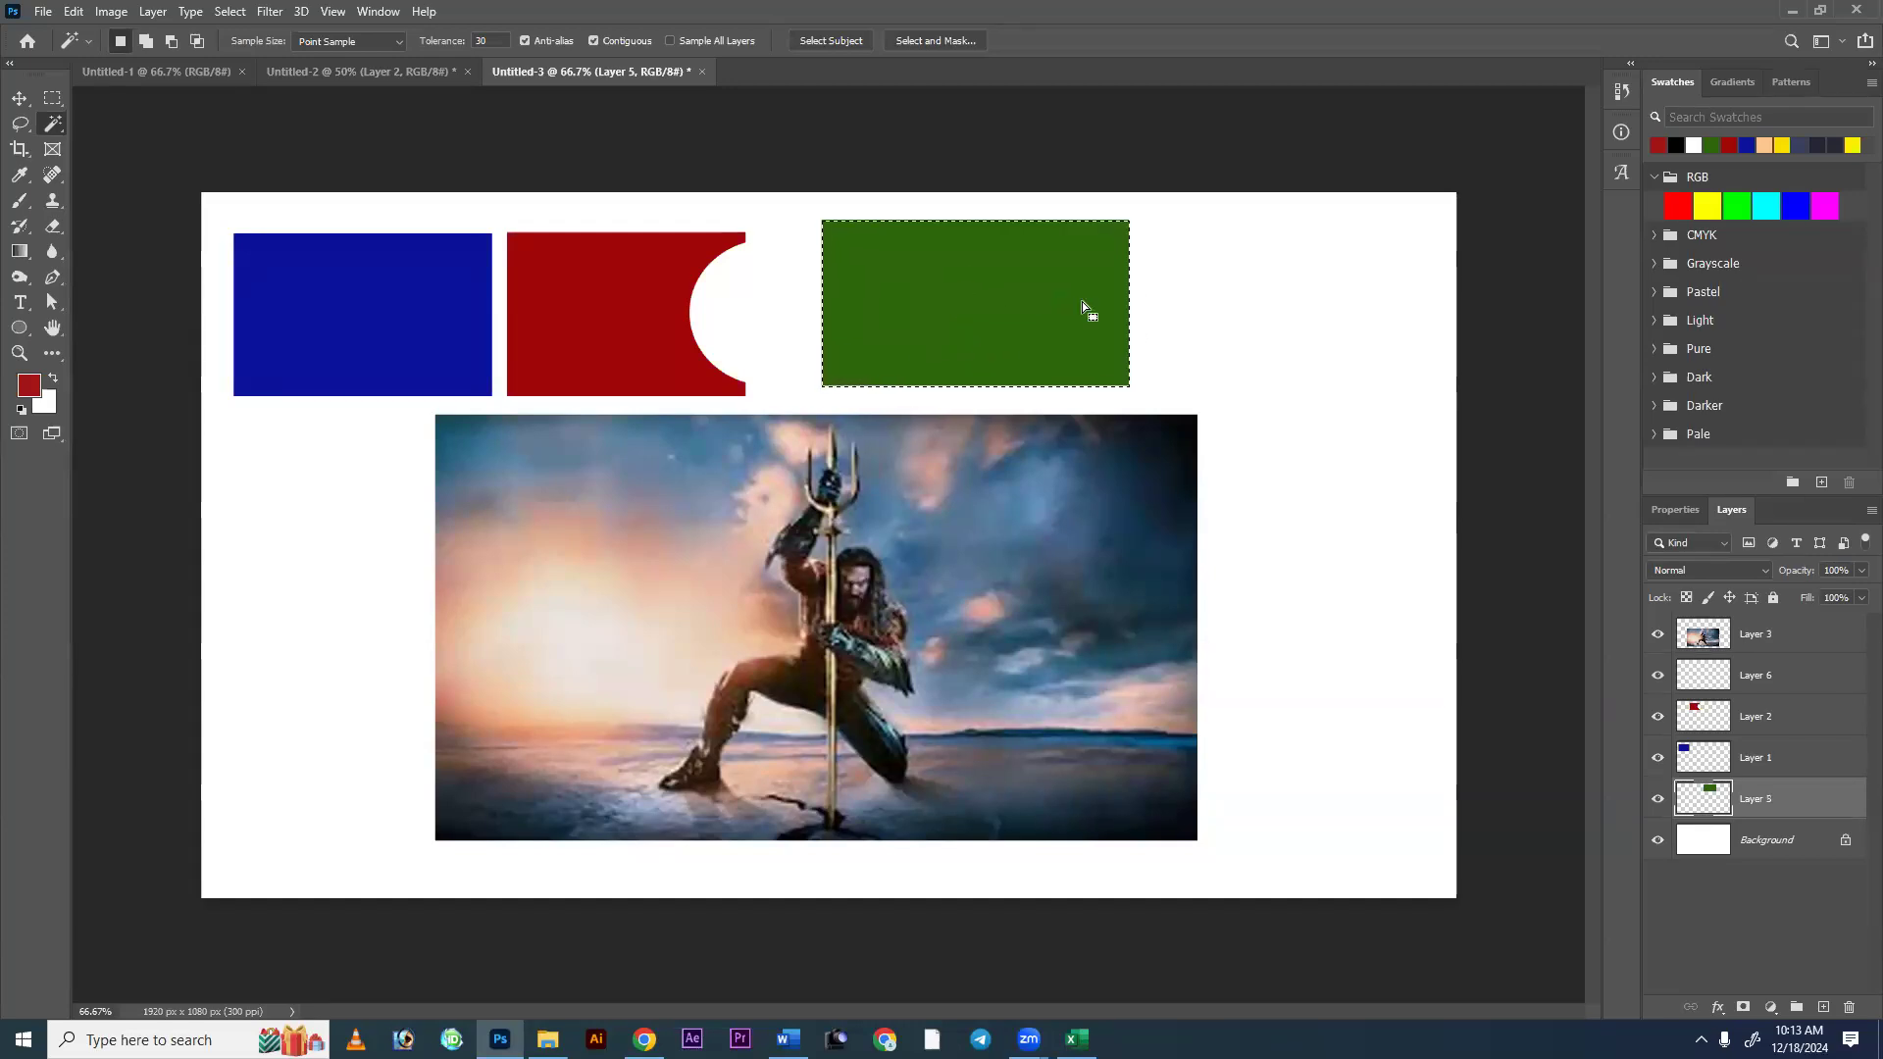
Select the red shape on Layer 2, and after it the blue rectangle on Layer 1.
left_click(1770, 716)
left_click(575, 324)
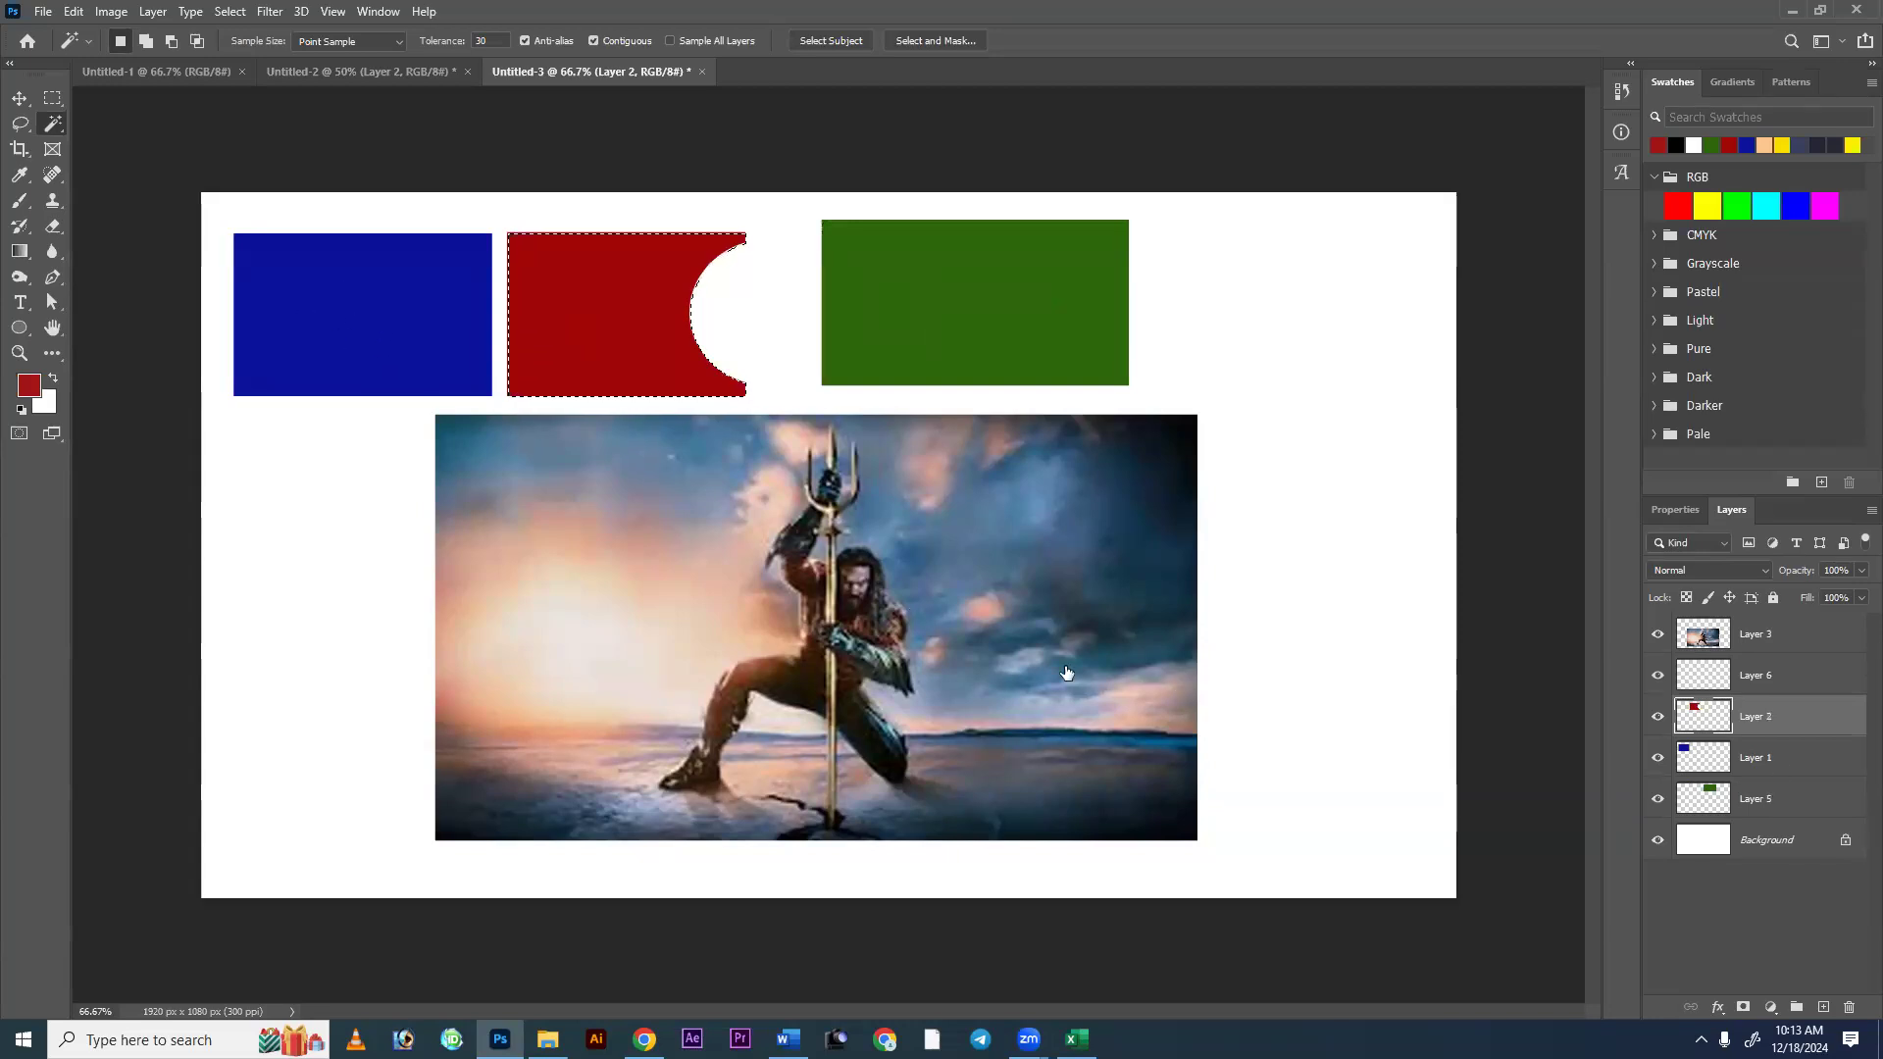
left_click(316, 303, "ctrl")
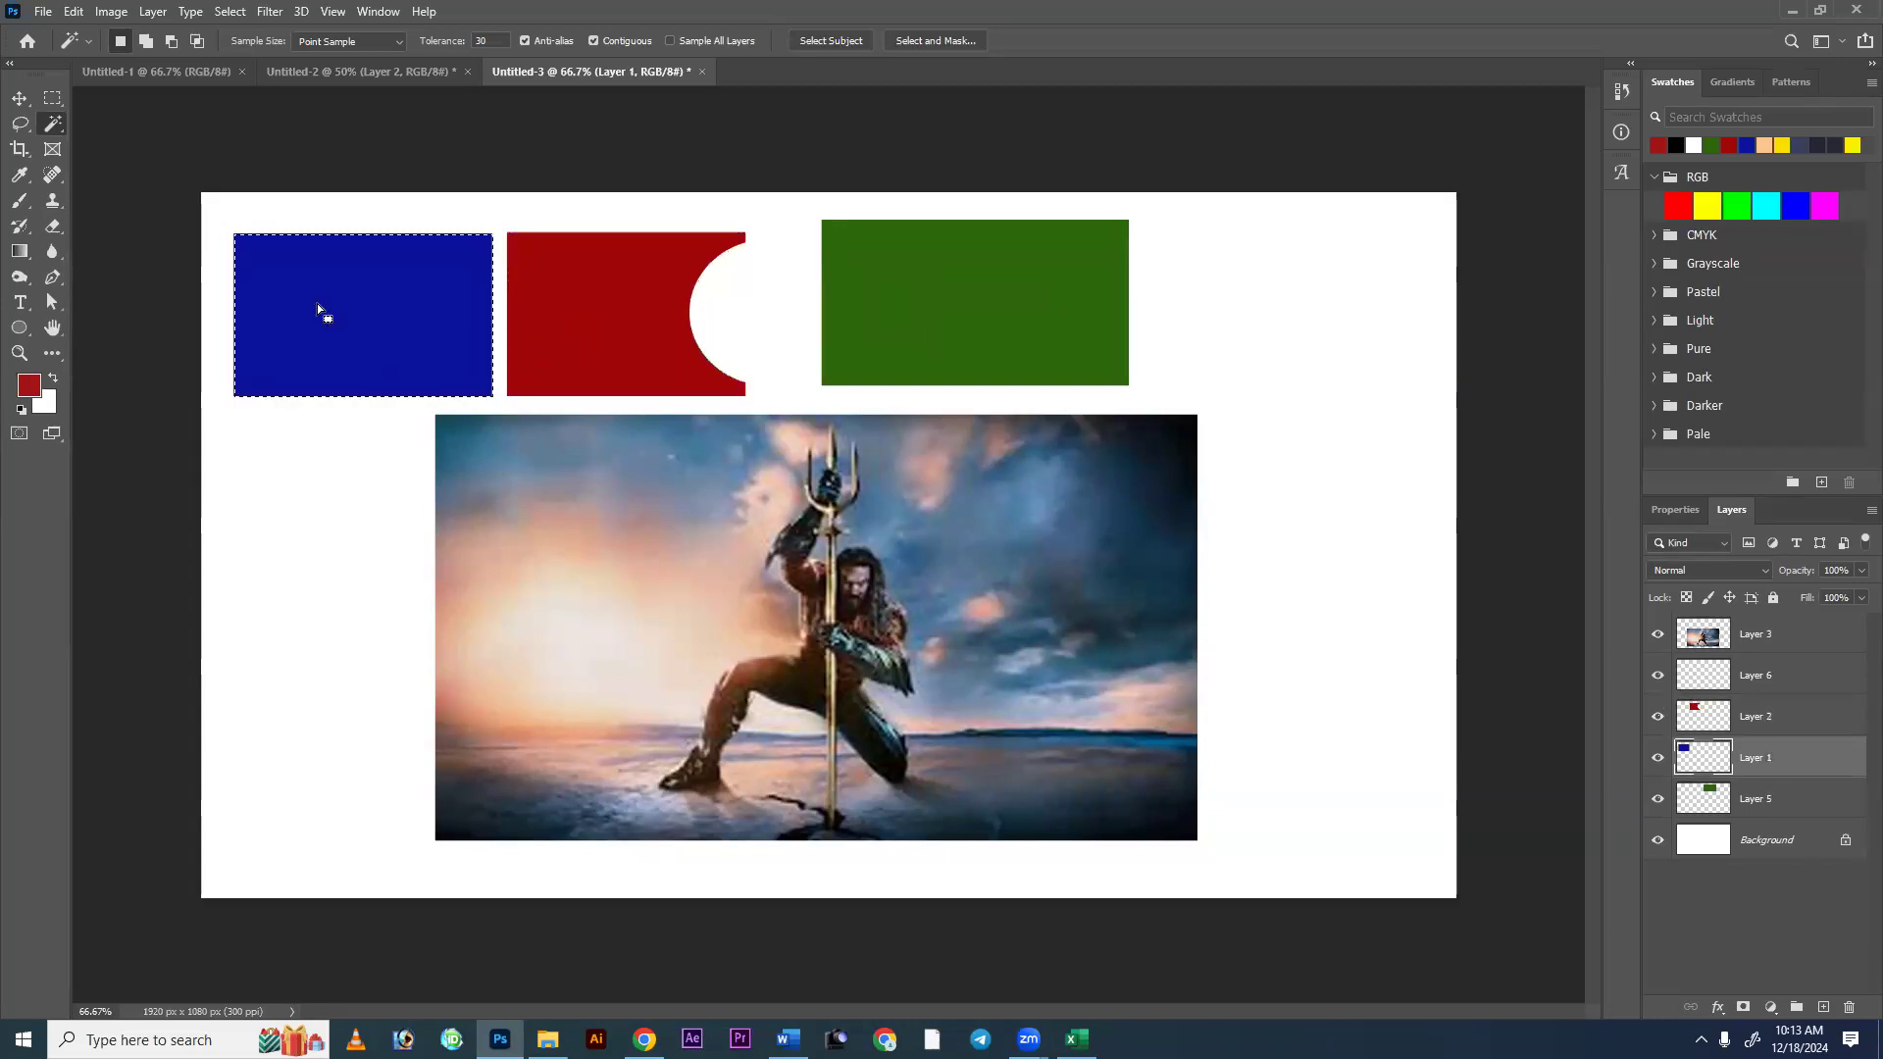
Deselect the blue rectangle and, with the Move tool, make the red shape's Layer 2 active from the canvas.
key("v")
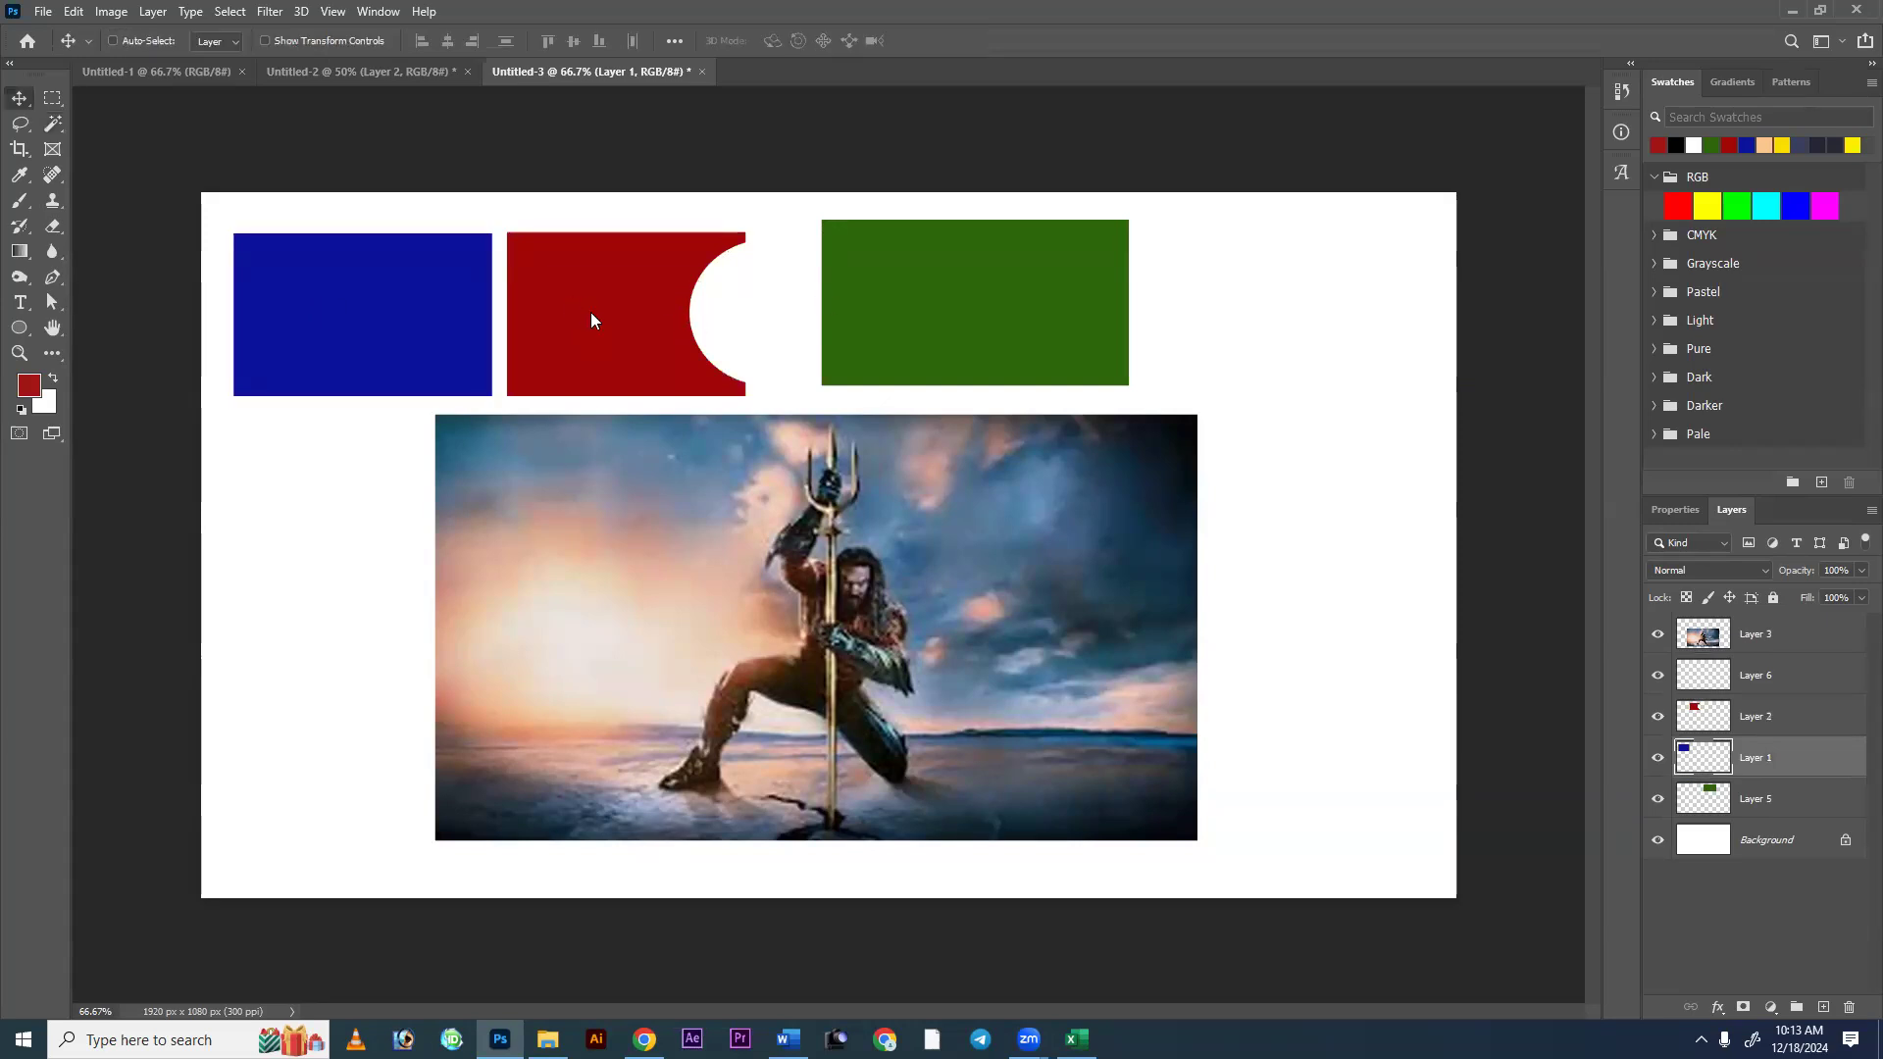
right_click(574, 306)
left_click(618, 311)
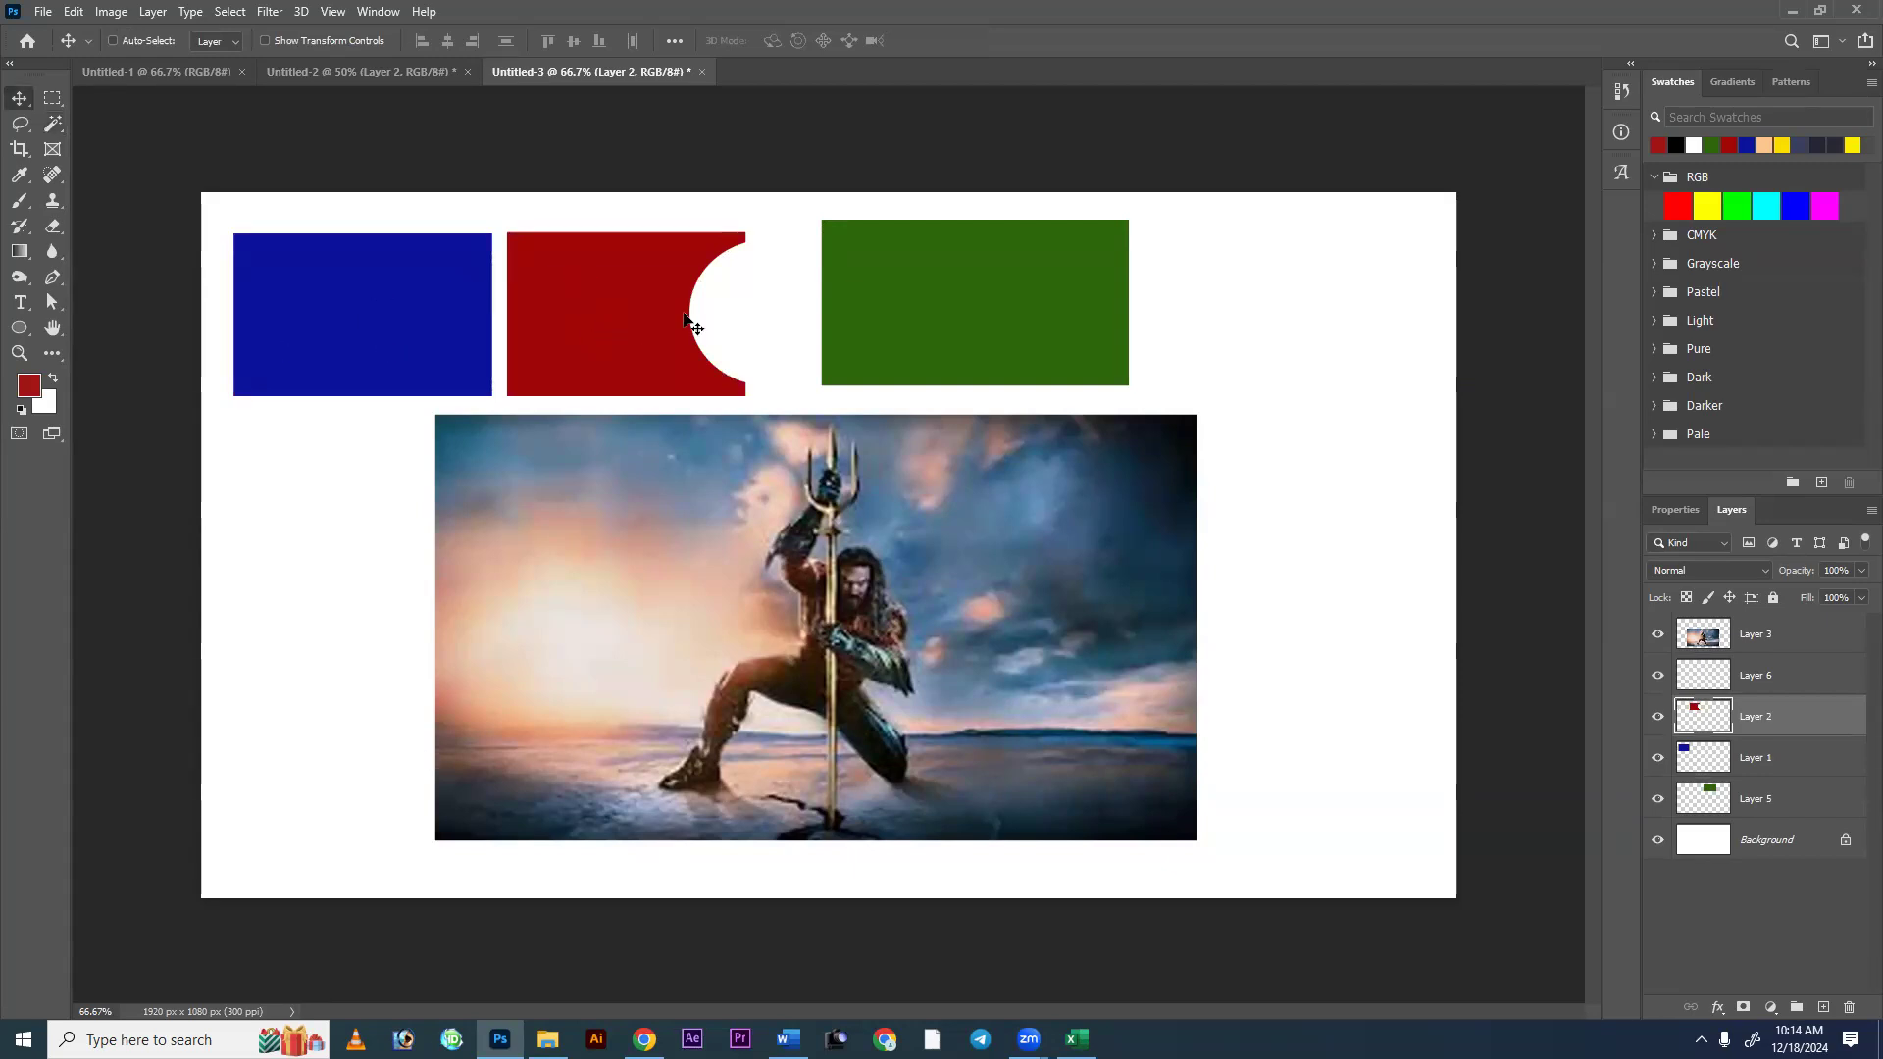
right_click(588, 290)
key("Escape")
Select the empty area around the red shape on Layer 2 with the Magic Wand tool, and deselect.
key("w")
left_click(327, 669)
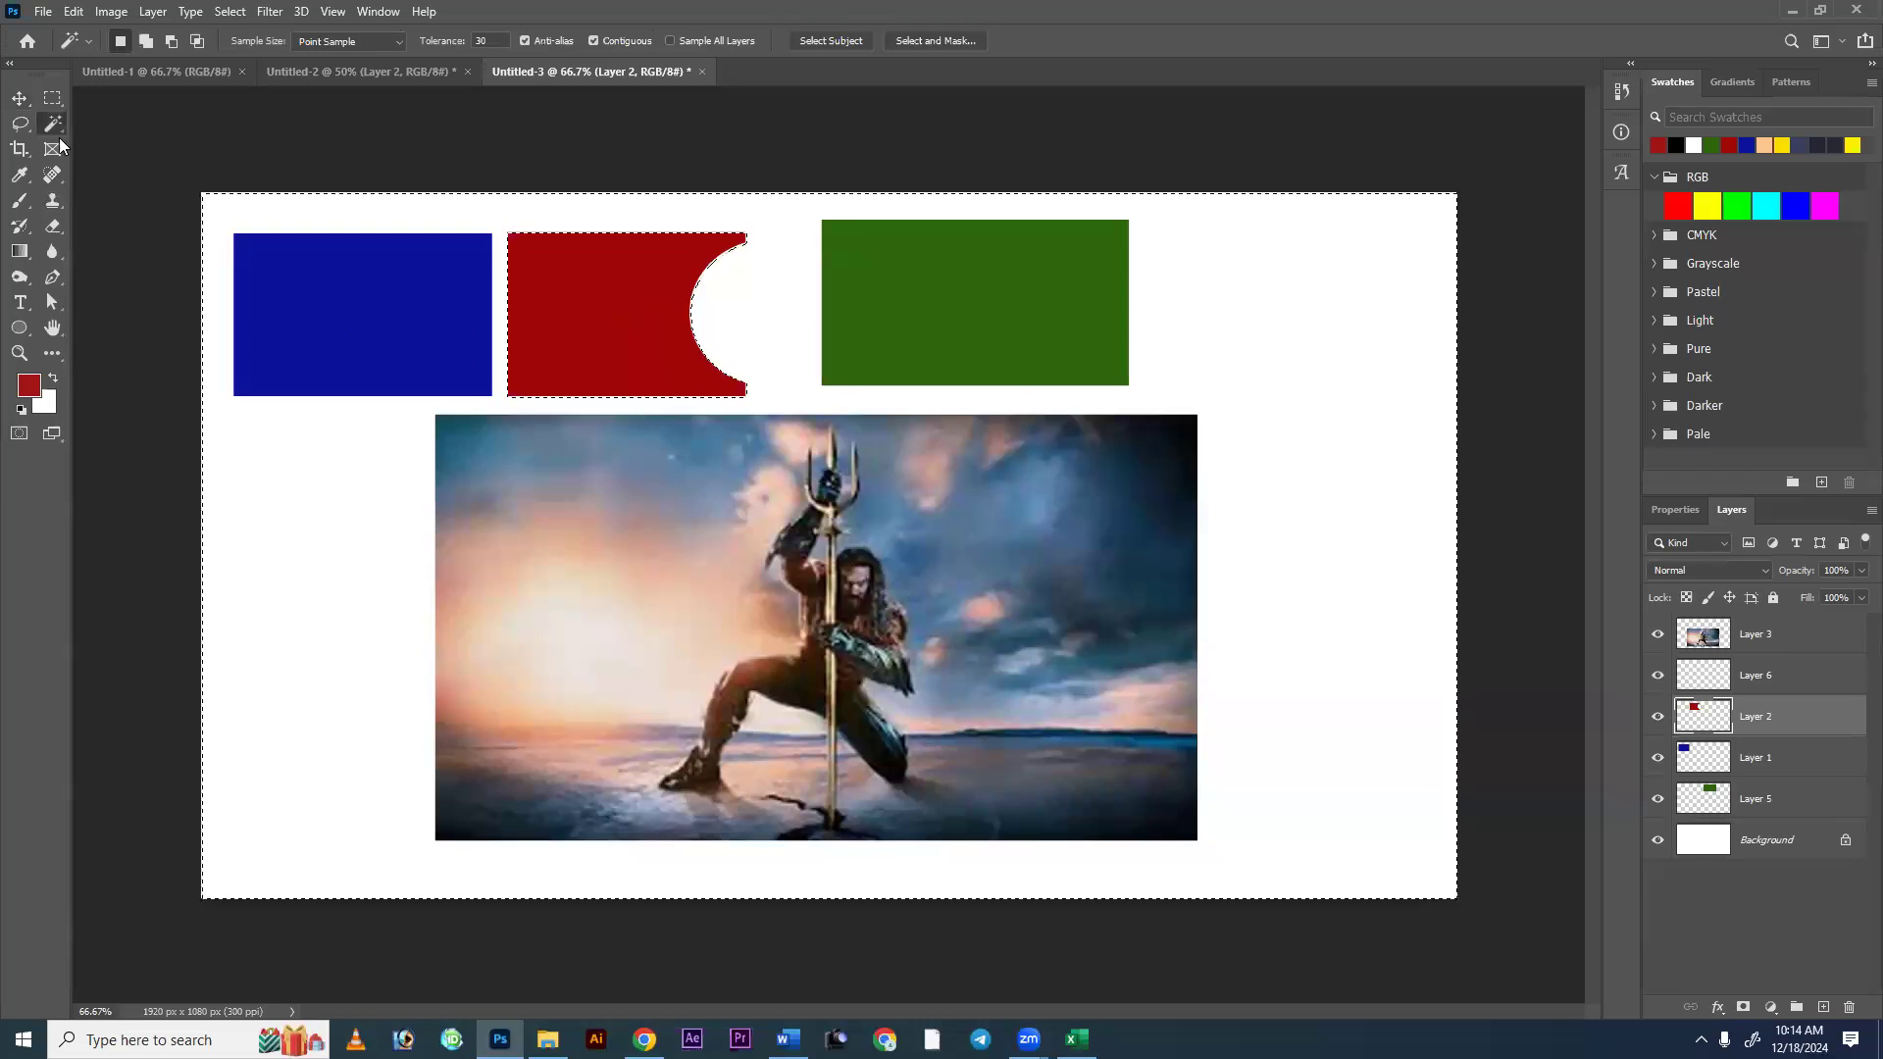
key("ctrl+d")
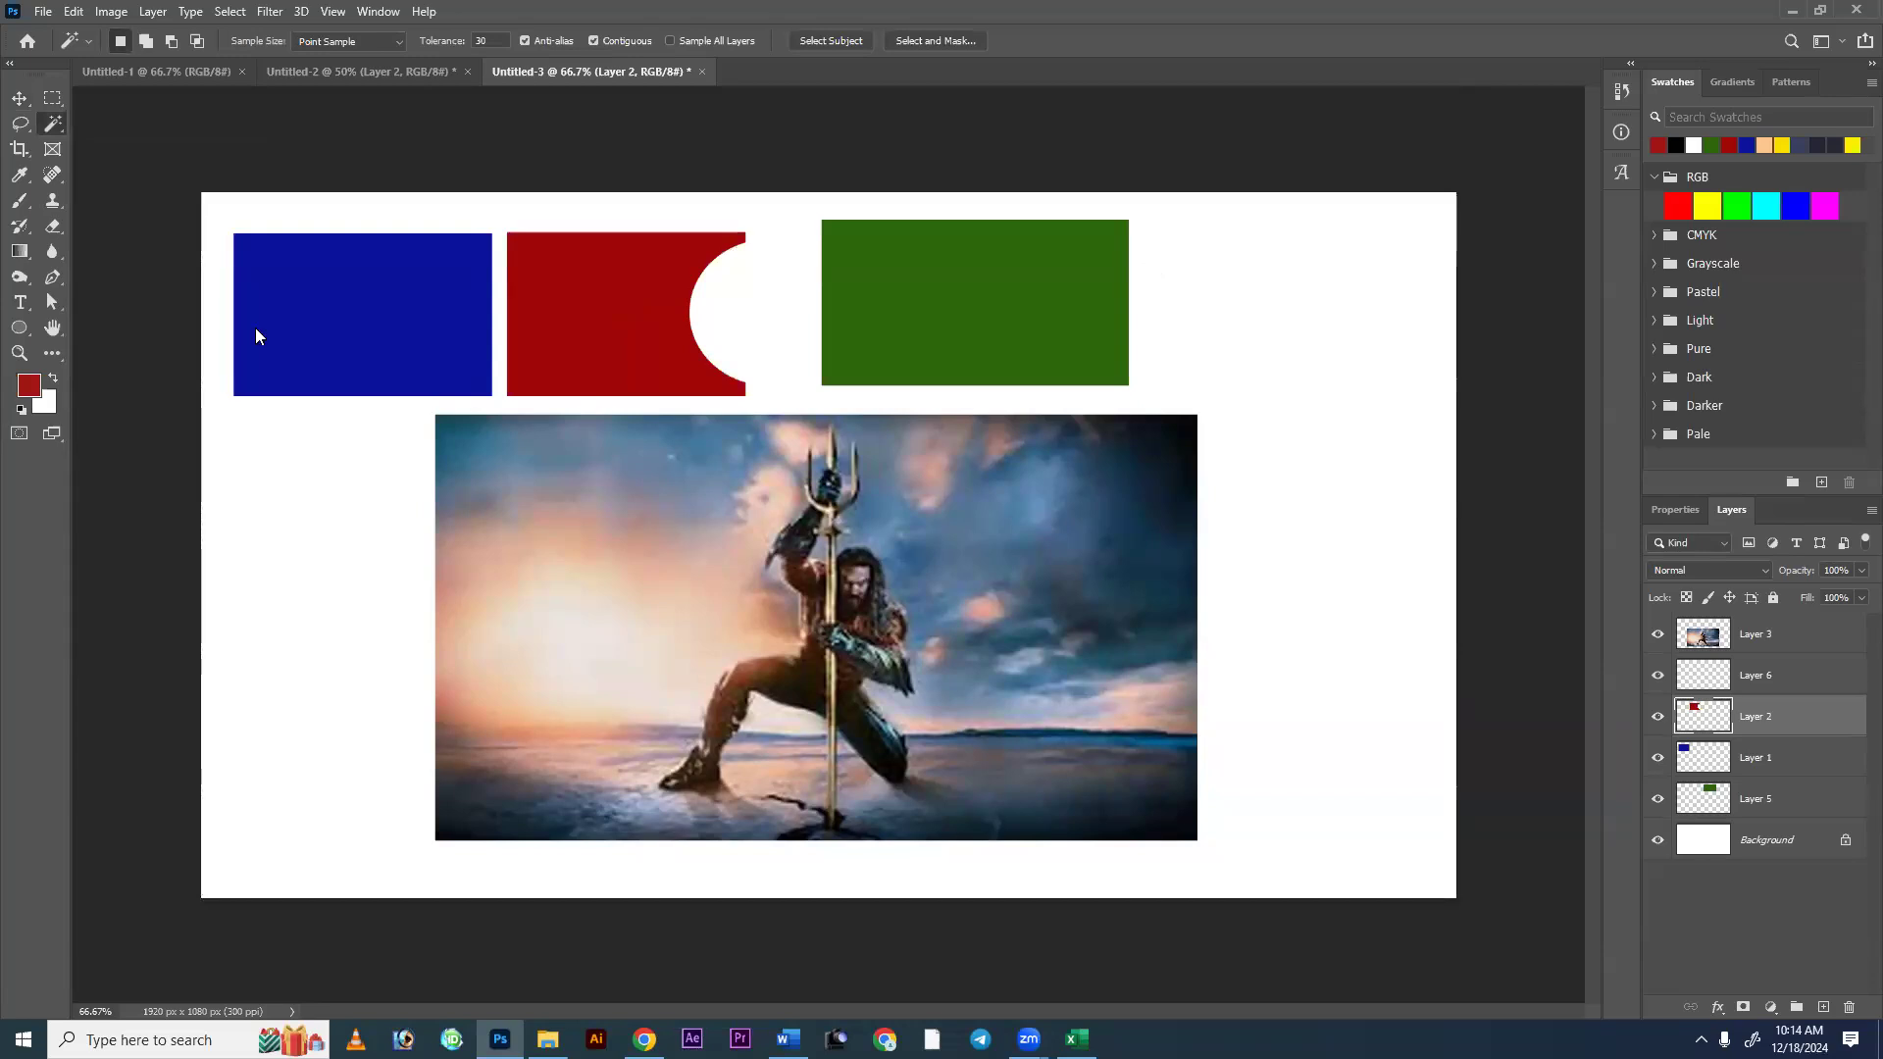
Draw a rectangular selection over the blue rectangle and part of the red shape, and try cropping to it.
left_click(50, 101)
left_click_drag(219, 206, 545, 377)
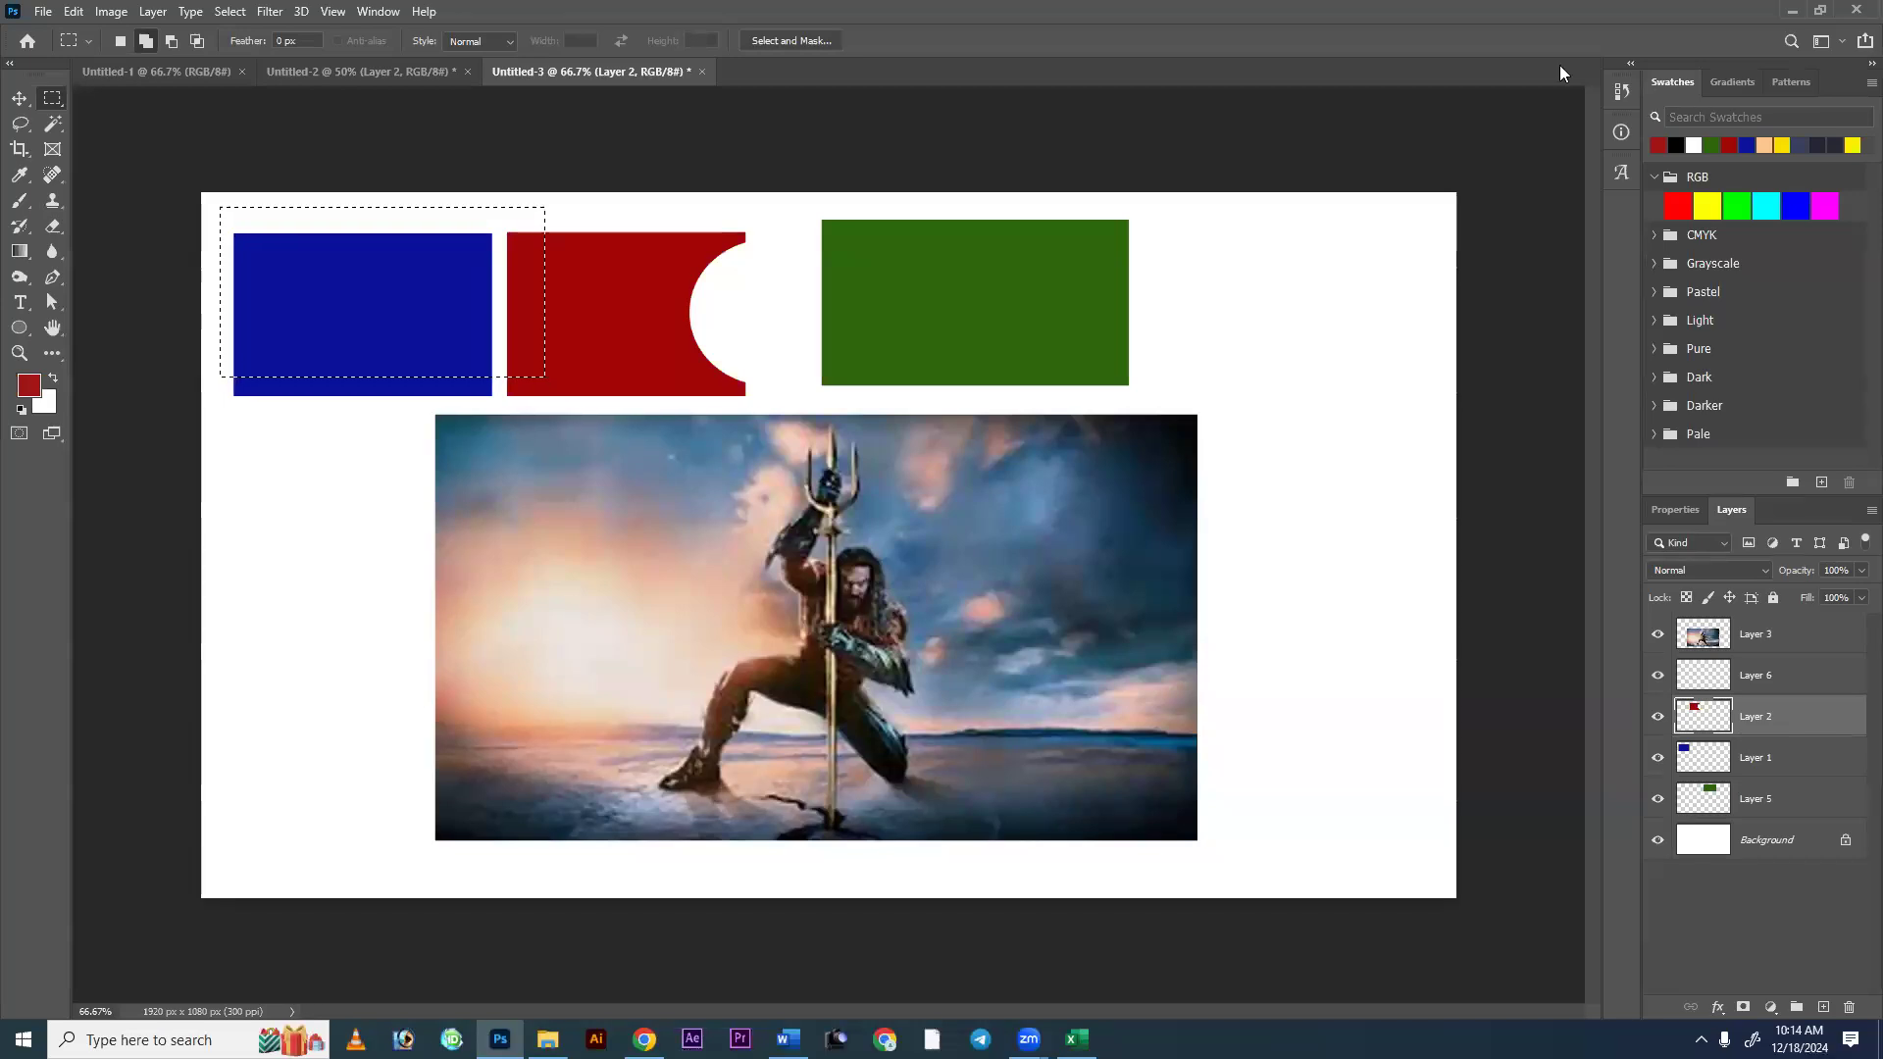
key("ctrl+n")
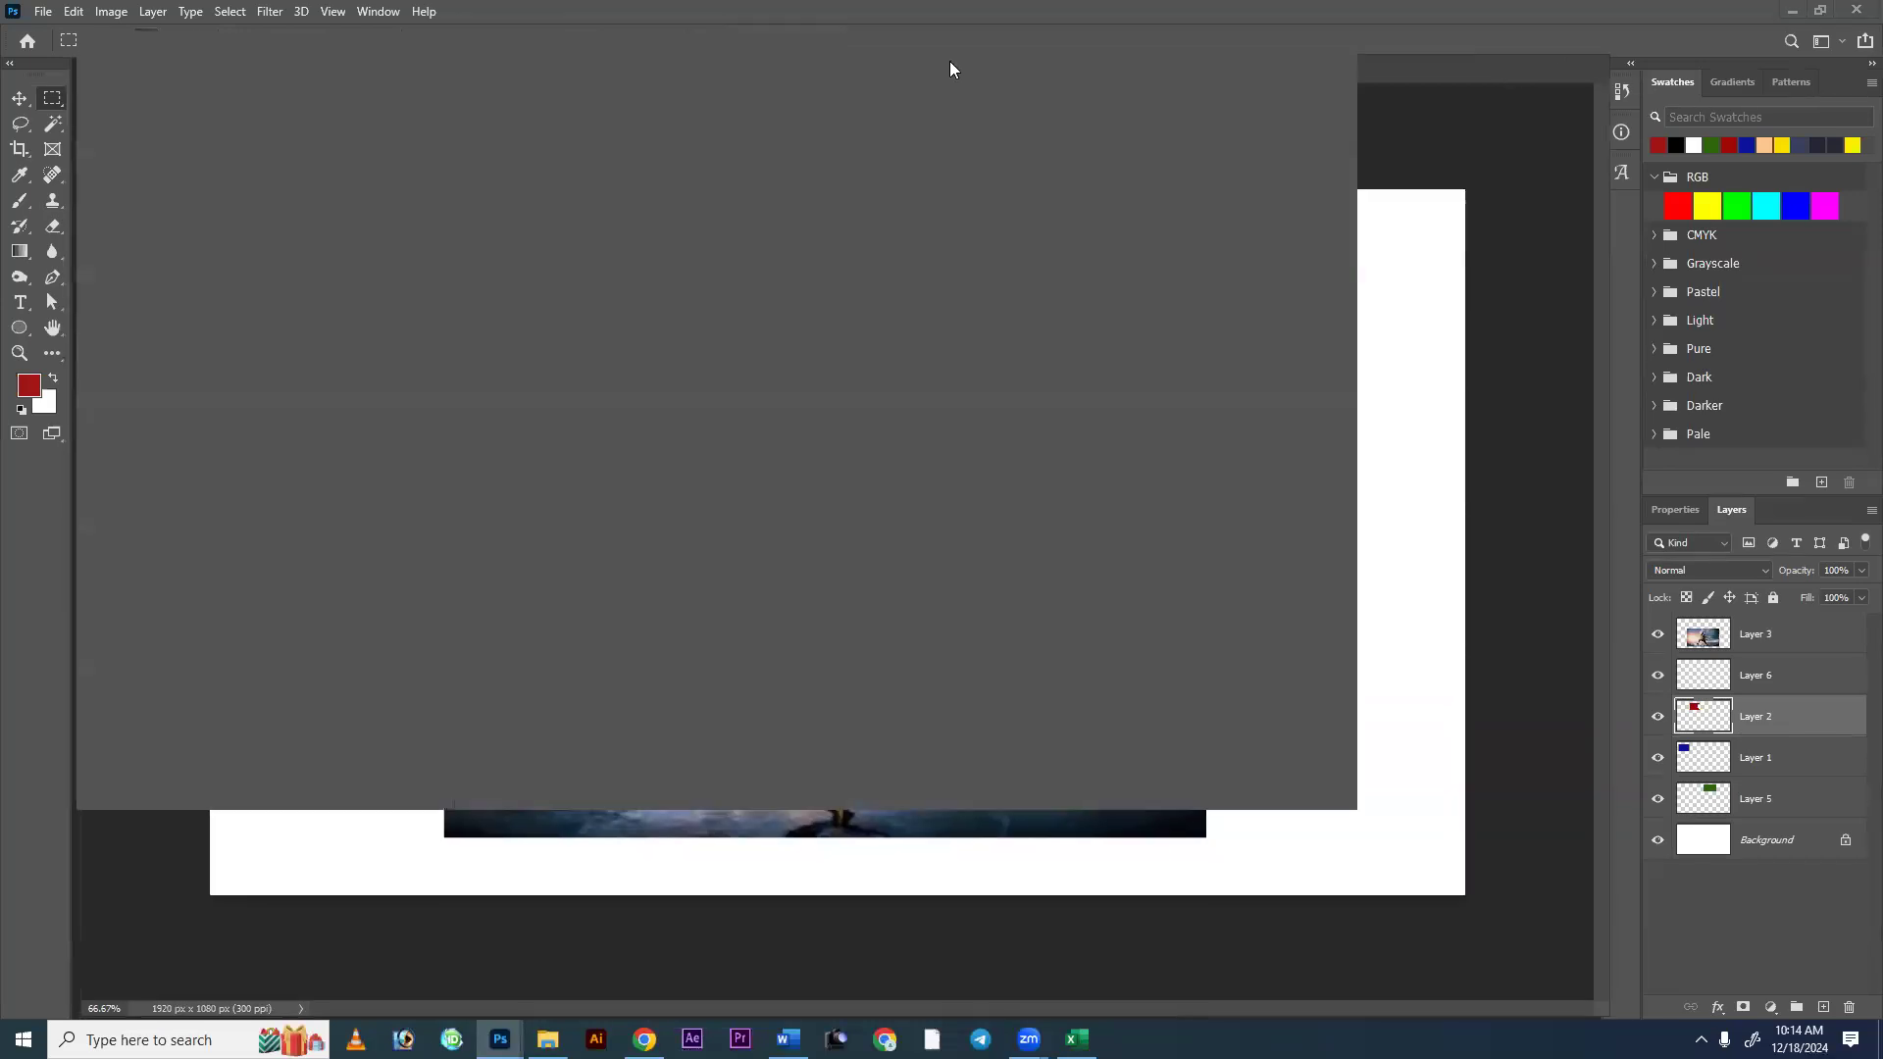
left_click_drag(949, 69, 828, 88)
left_click(53, 123)
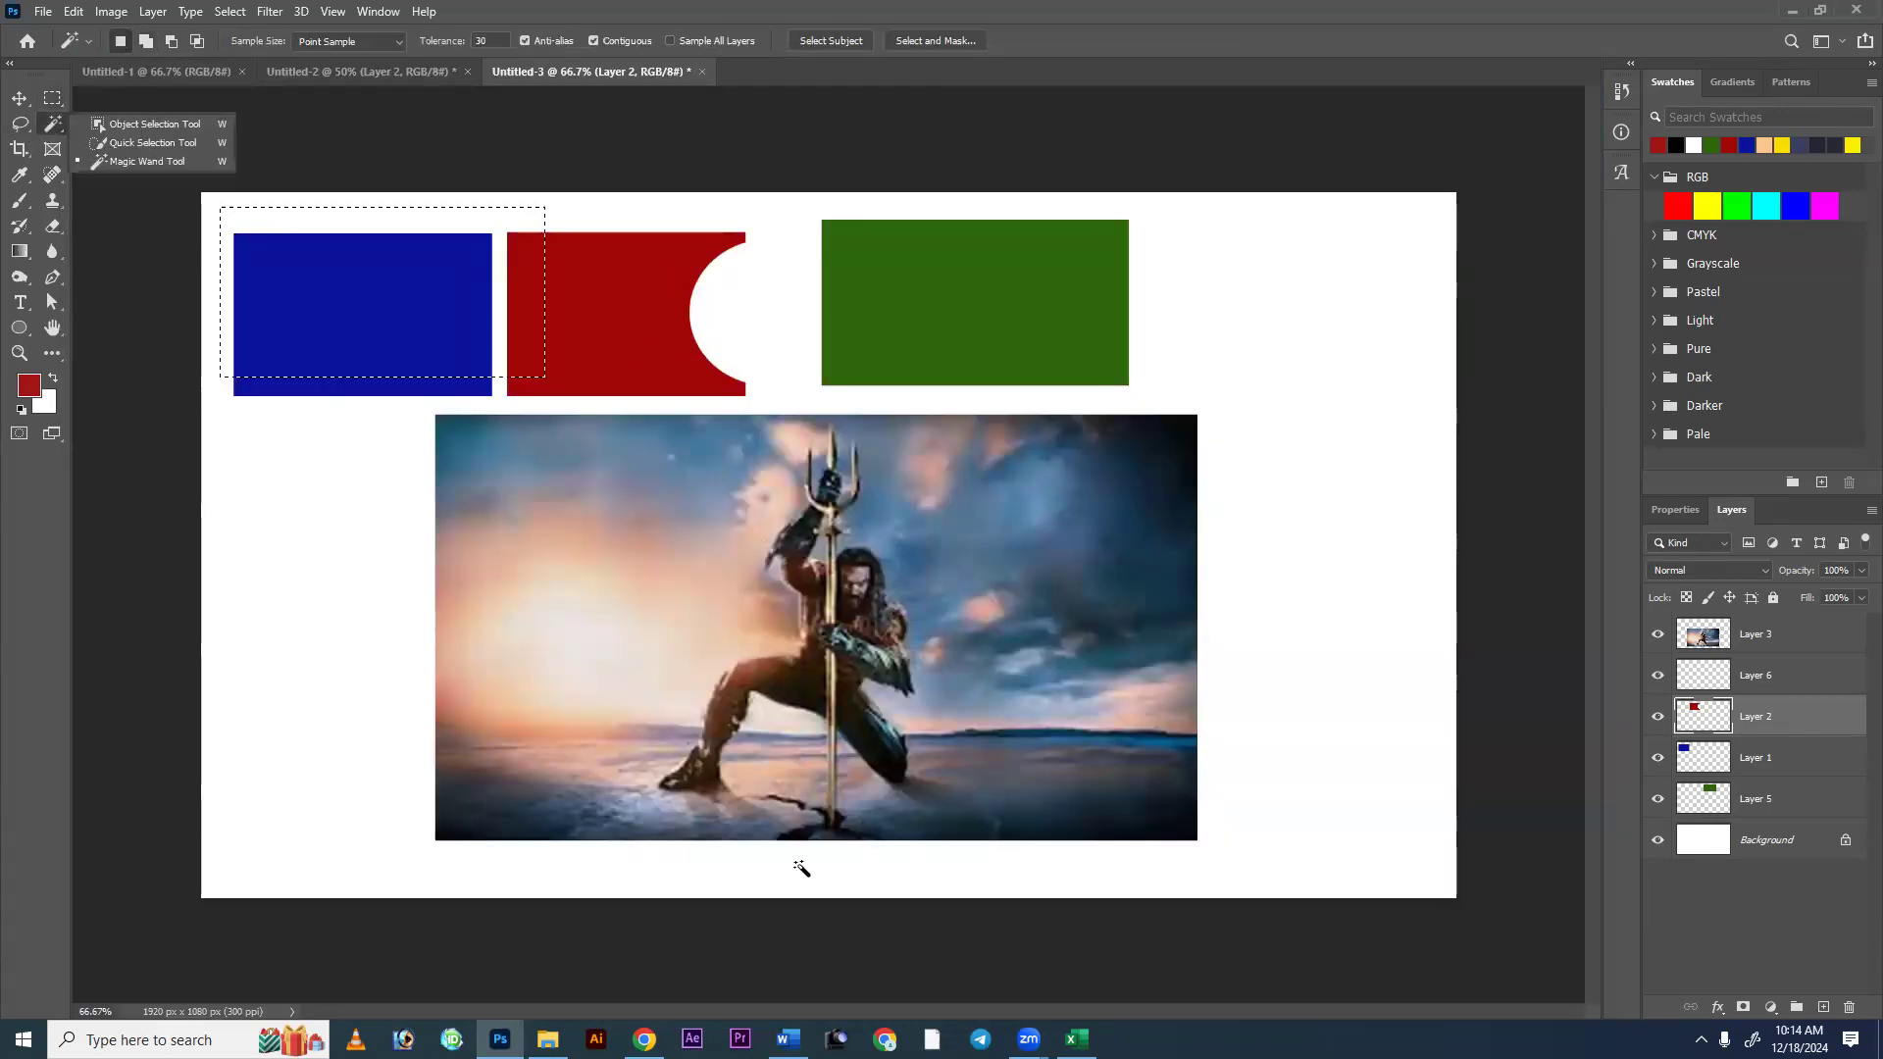
key("v")
left_click(19, 150)
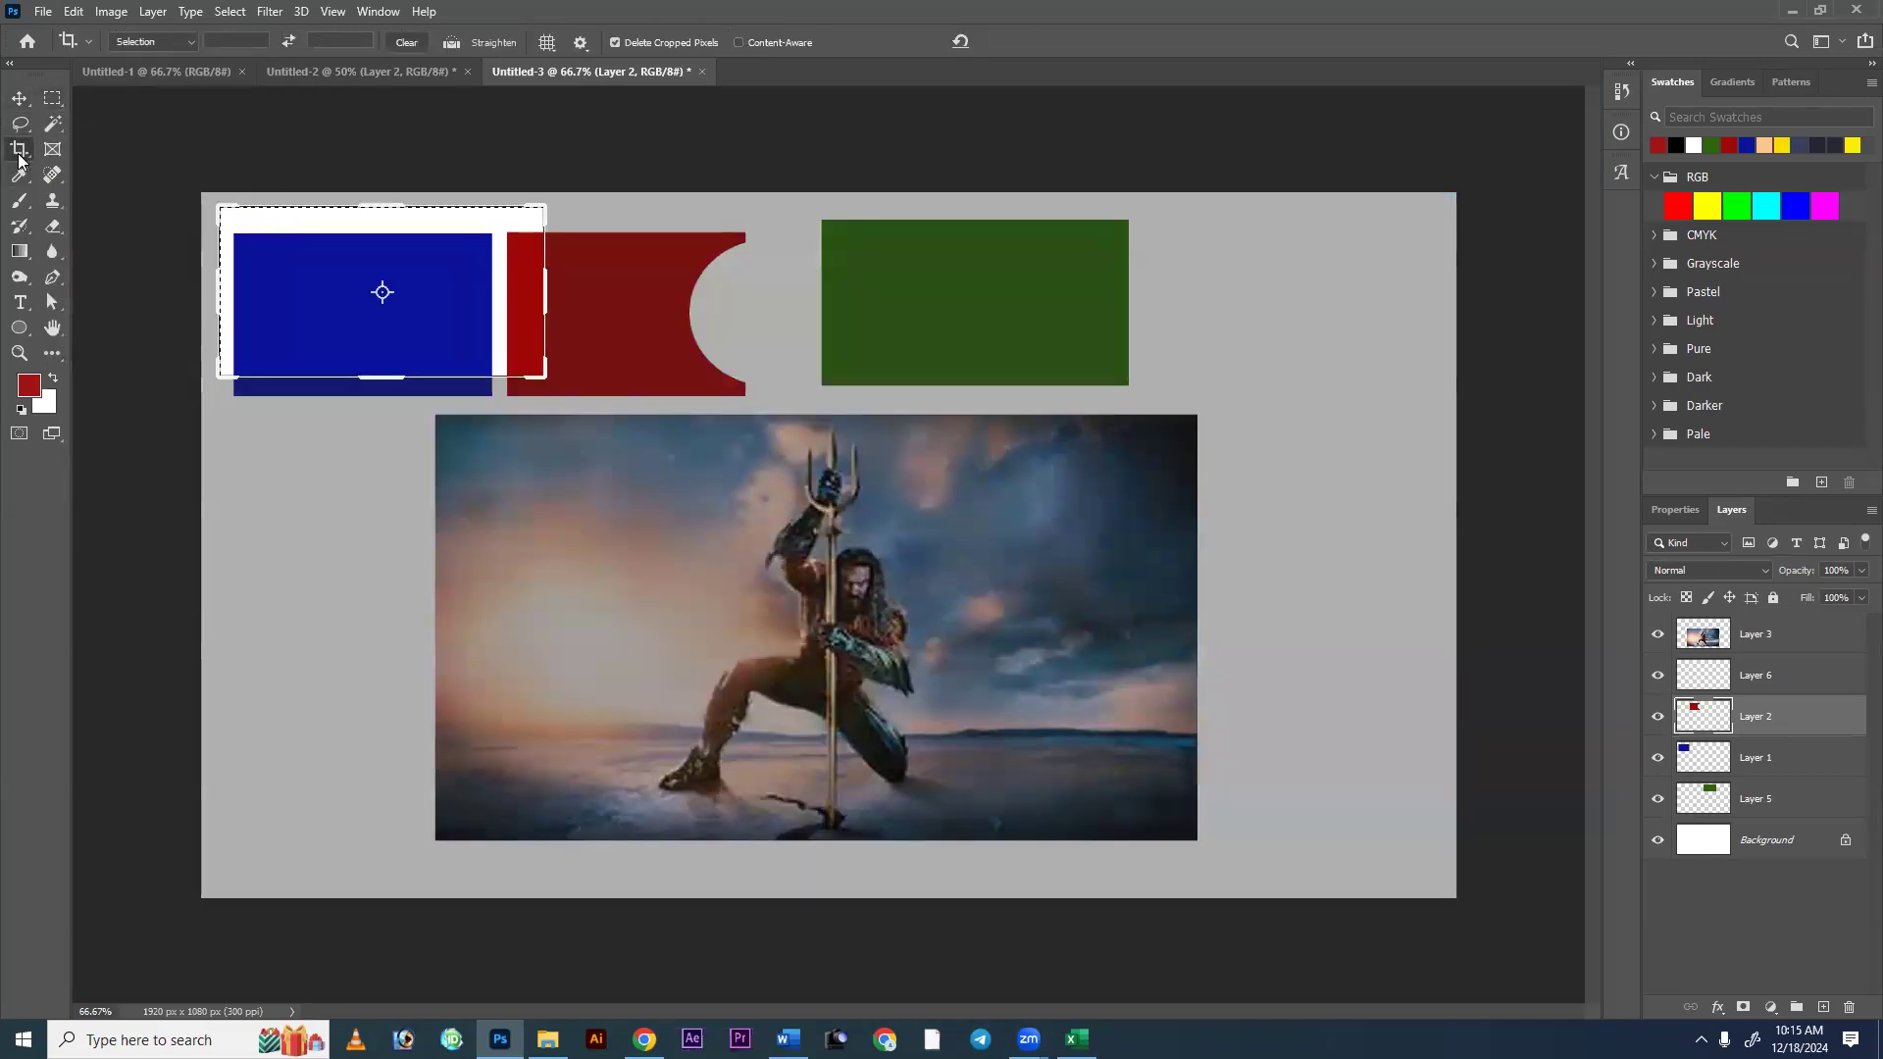
key("Escape")
key("ctrl+d")
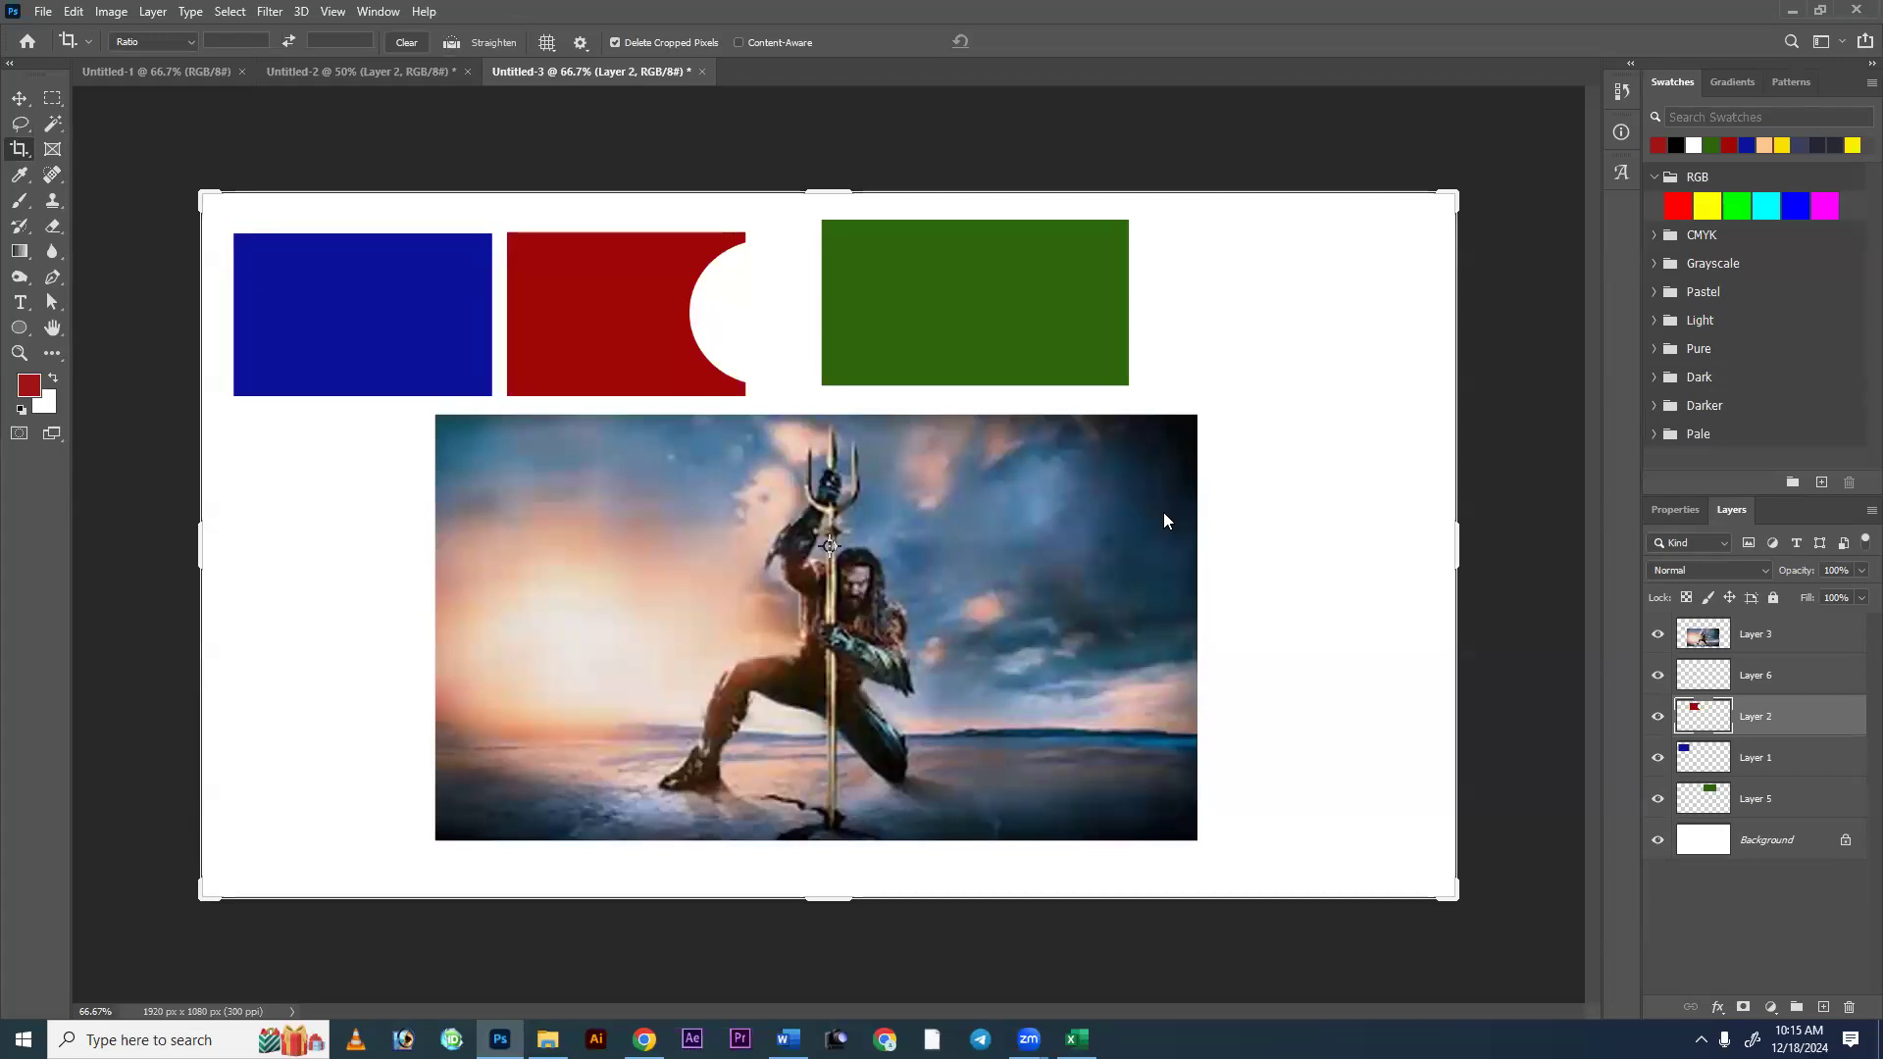
Crop the canvas to its left part, about 1197 by 1080 px, and move the cropped picture on Layer 3 left and slightly down.
right_click(20, 148)
left_click(82, 151)
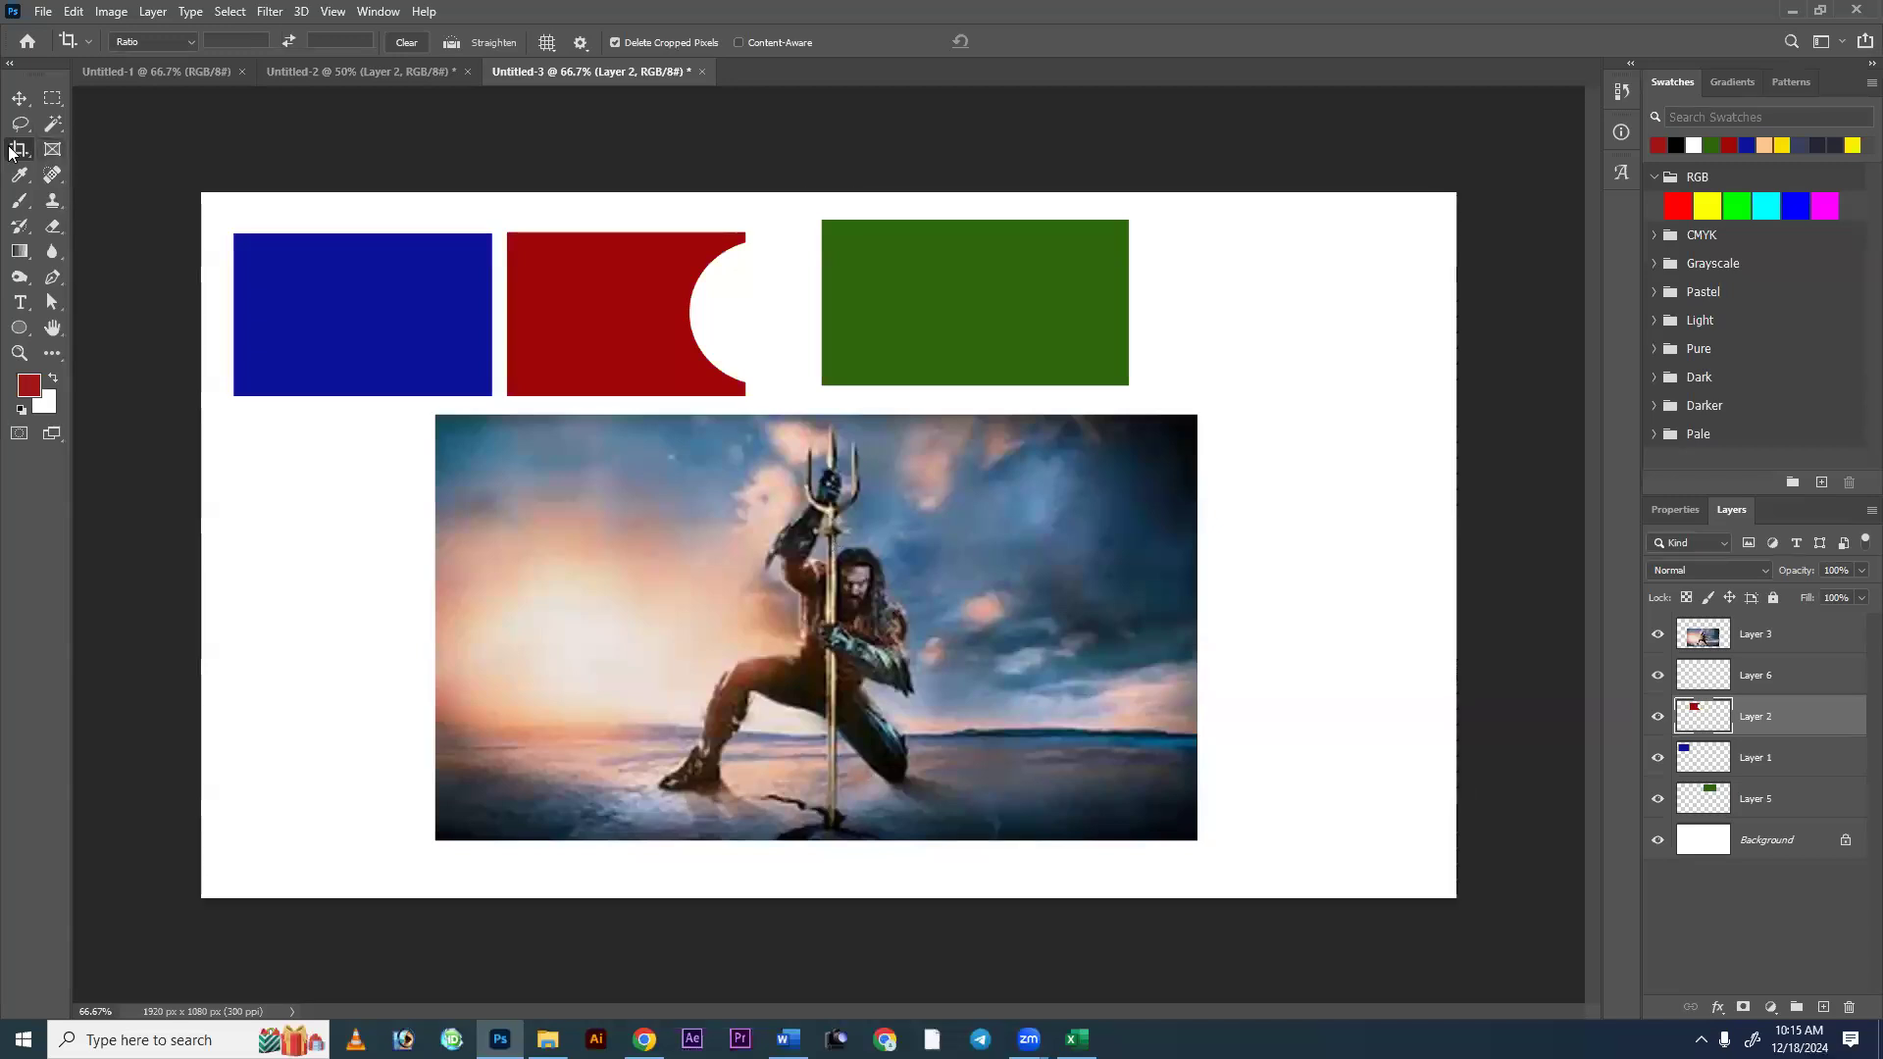
left_click_drag(201, 193, 989, 952)
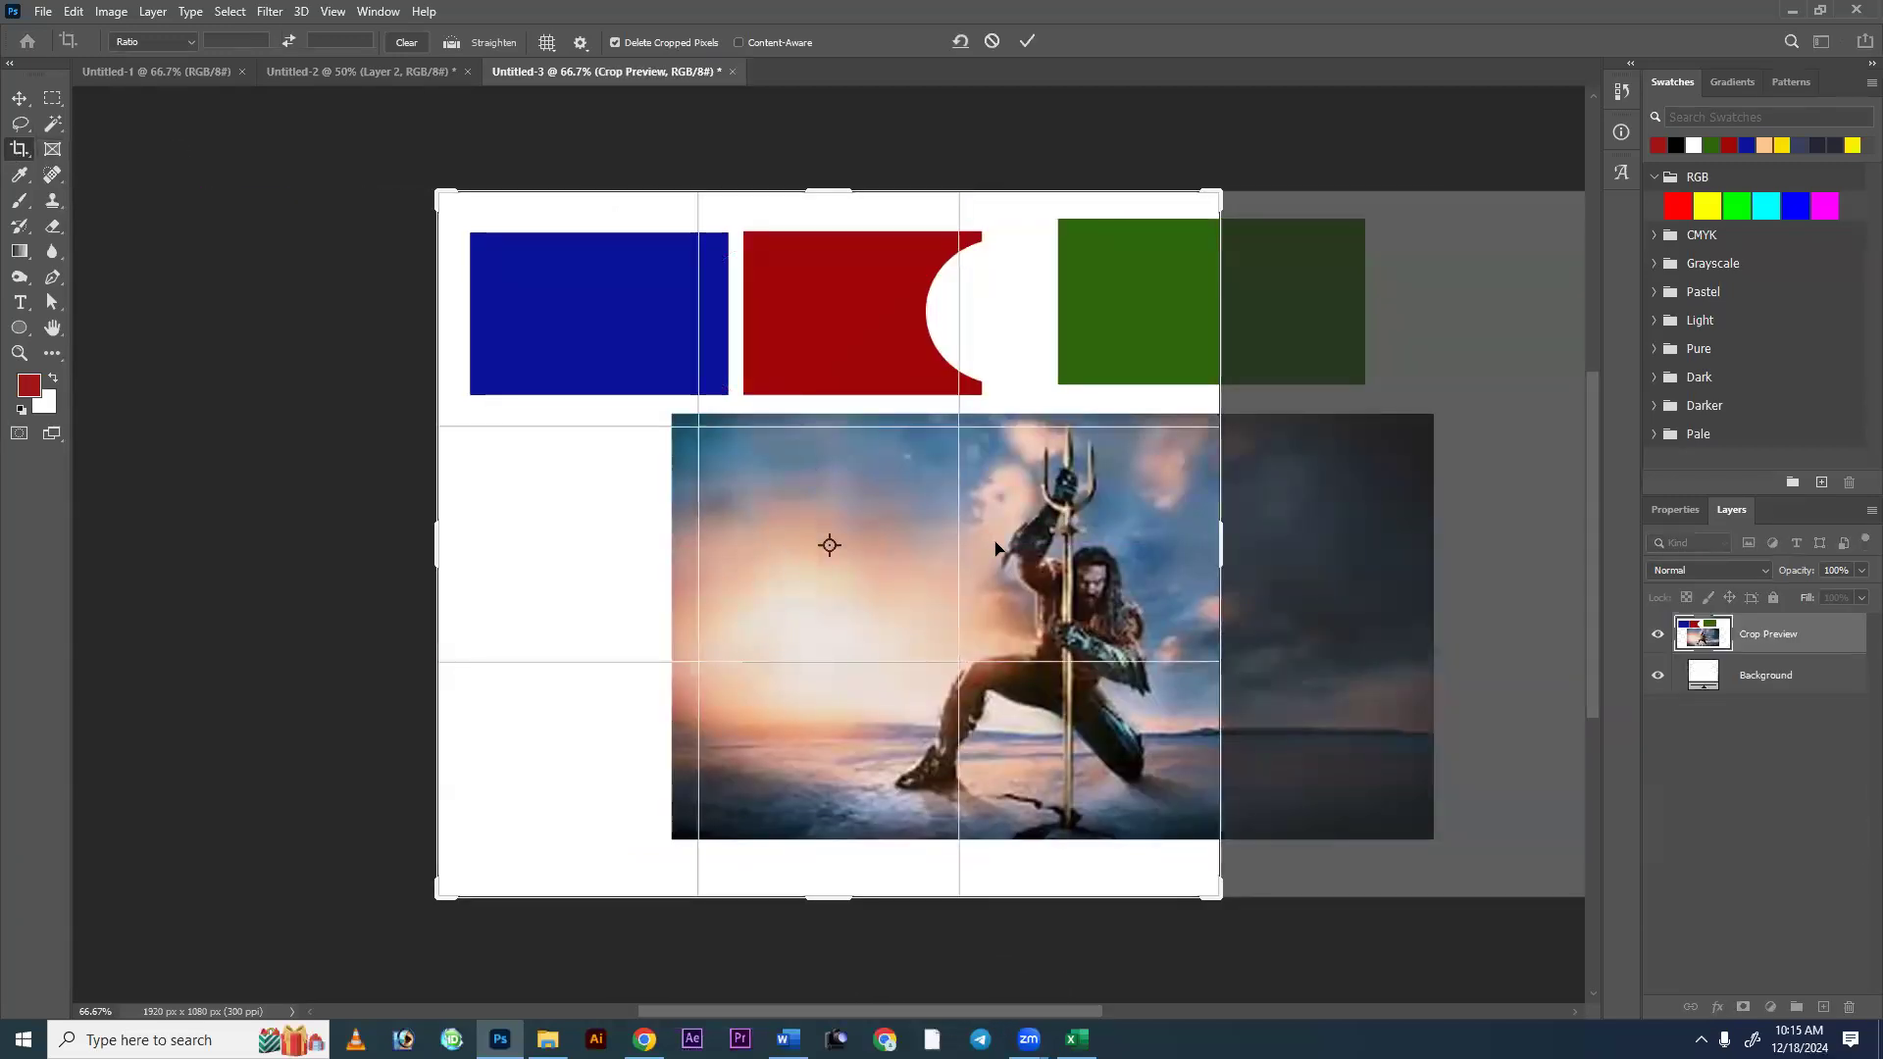
key("Return")
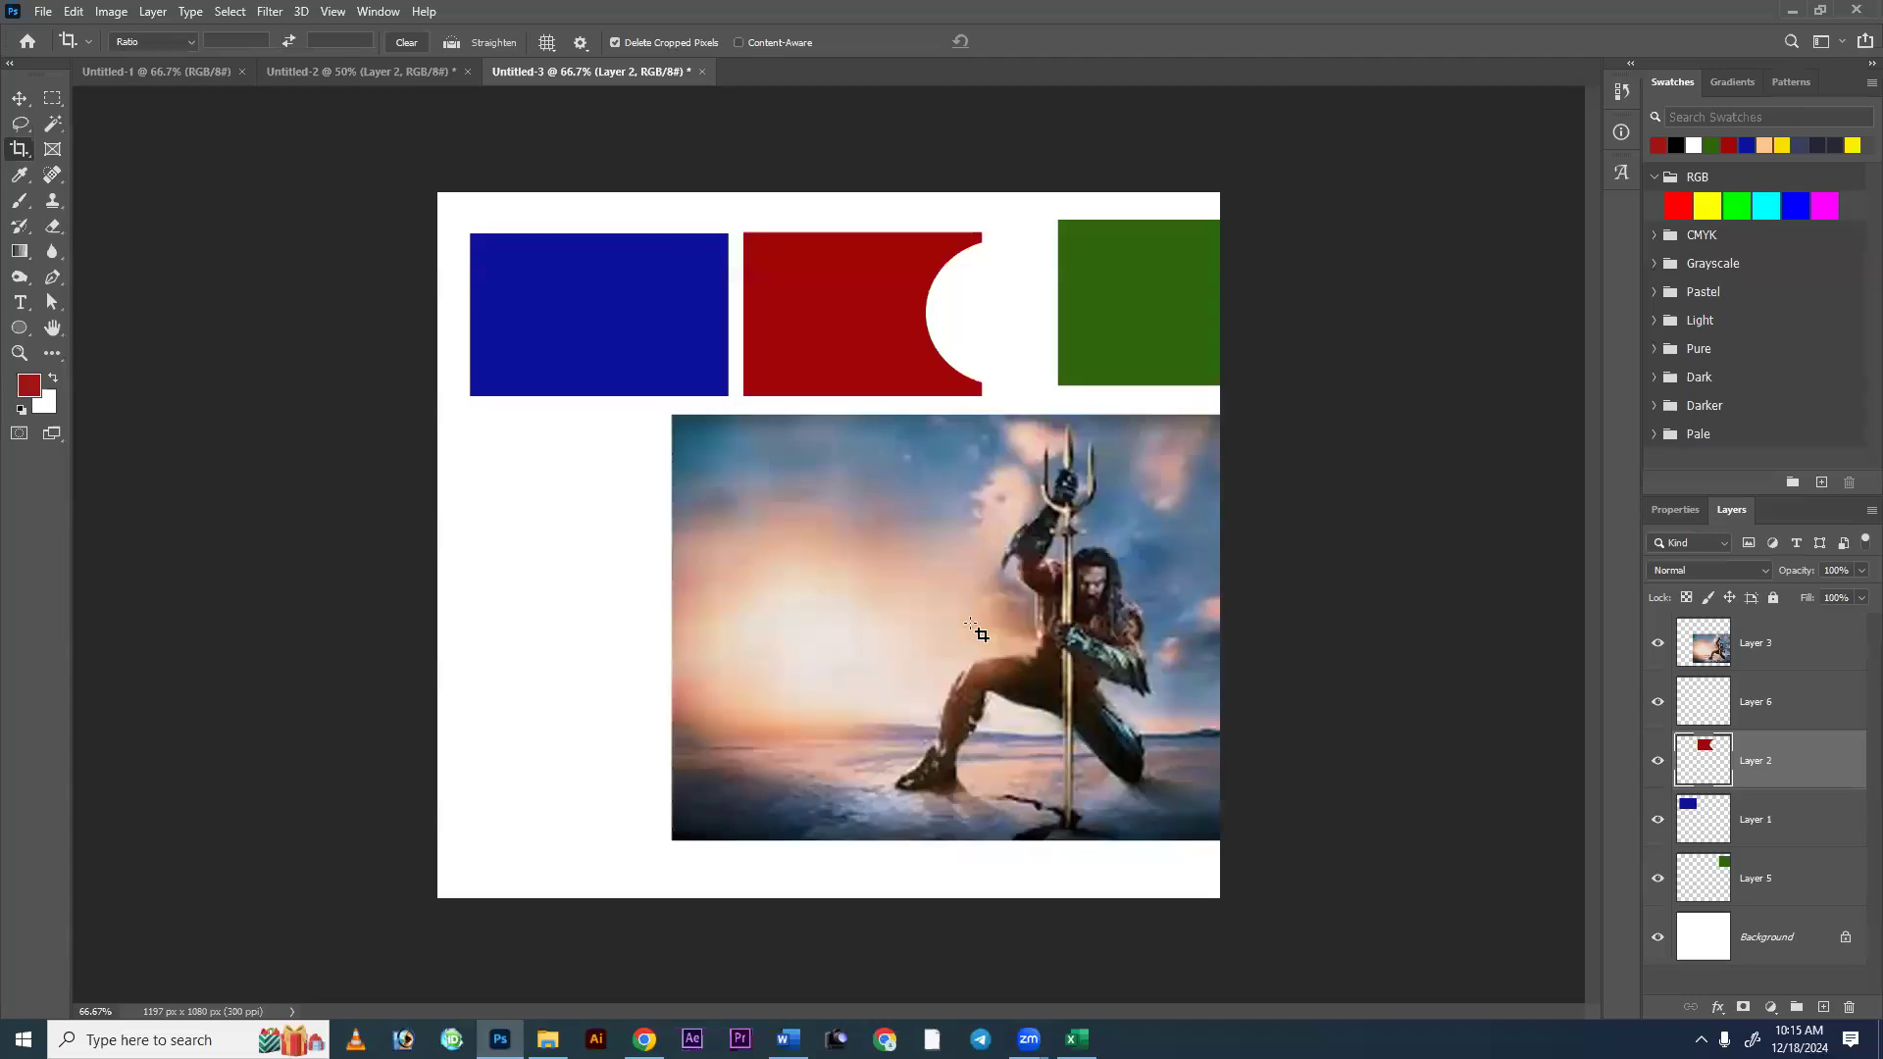
key("v")
left_click_drag(961, 633, 1004, 678)
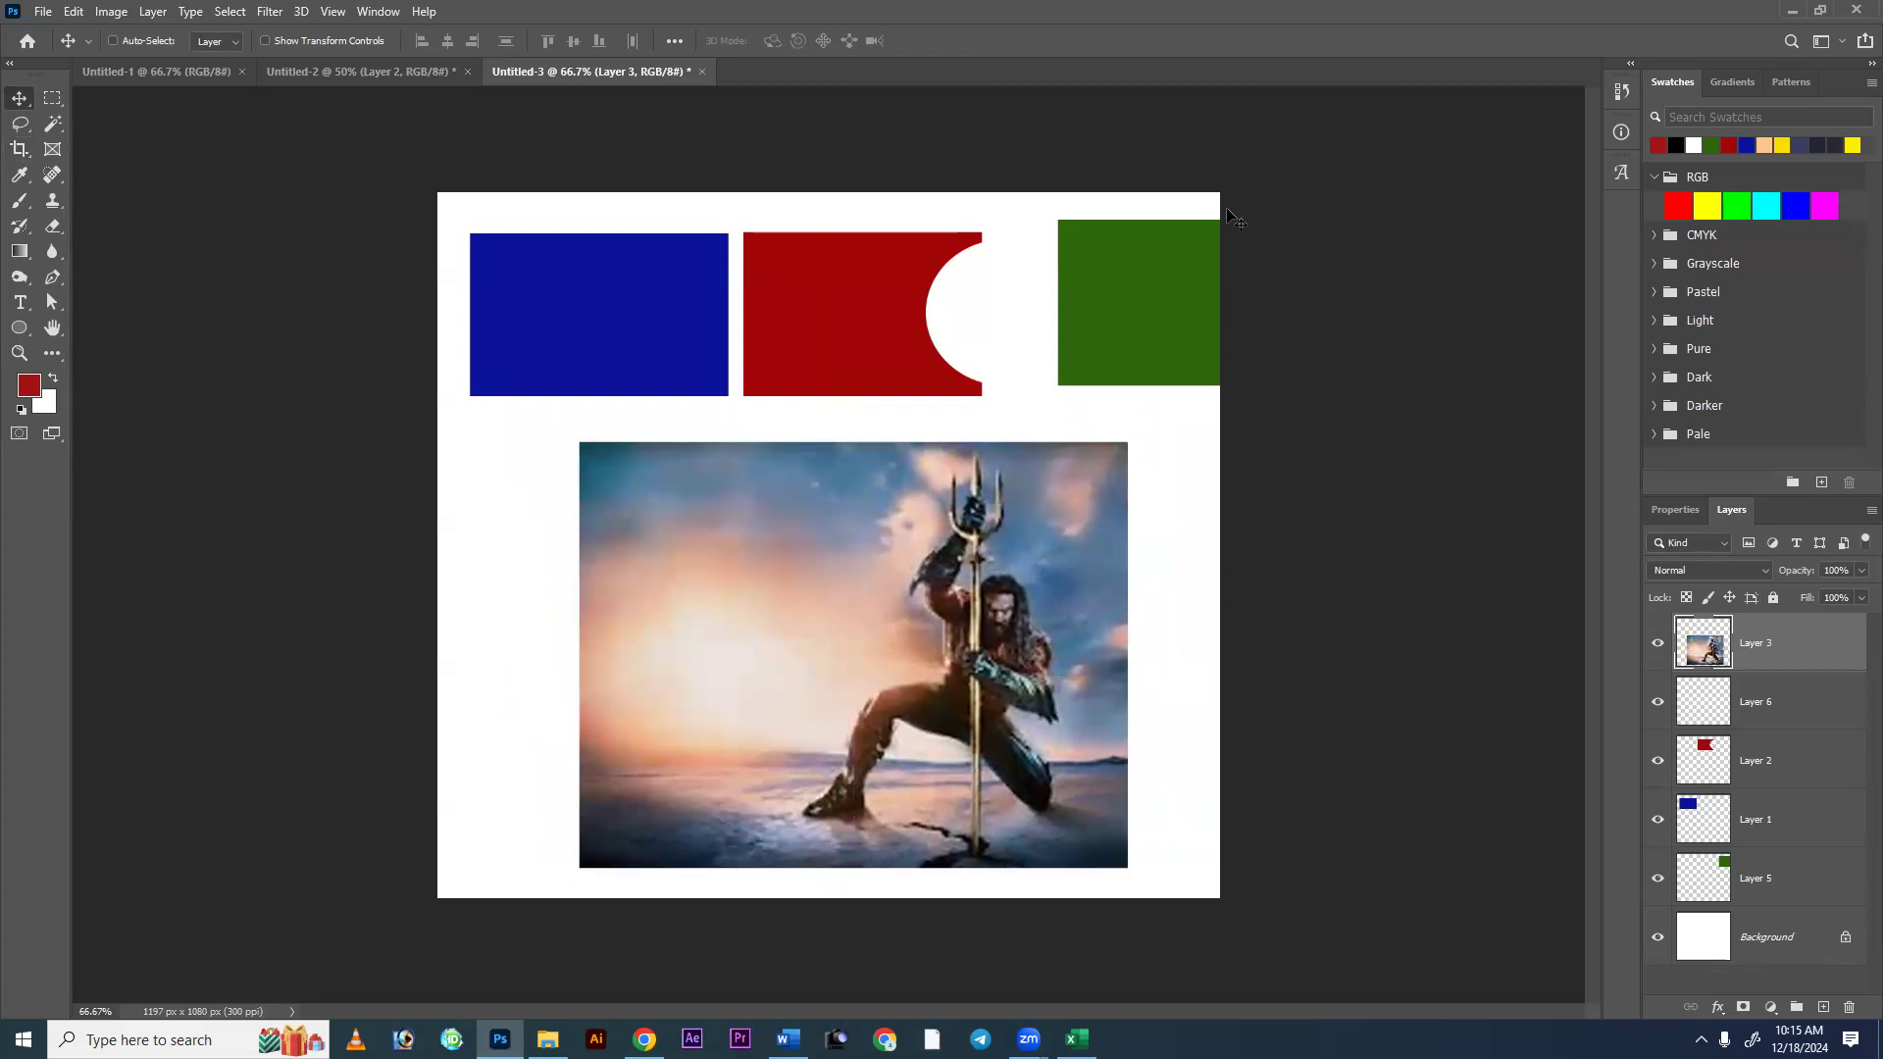
Move the cropped green rectangle on Layer 5 left, and undo back to the full uncropped canvas.
right_click(1147, 314)
left_click(1150, 310)
left_click_drag(1150, 310, 1089, 306)
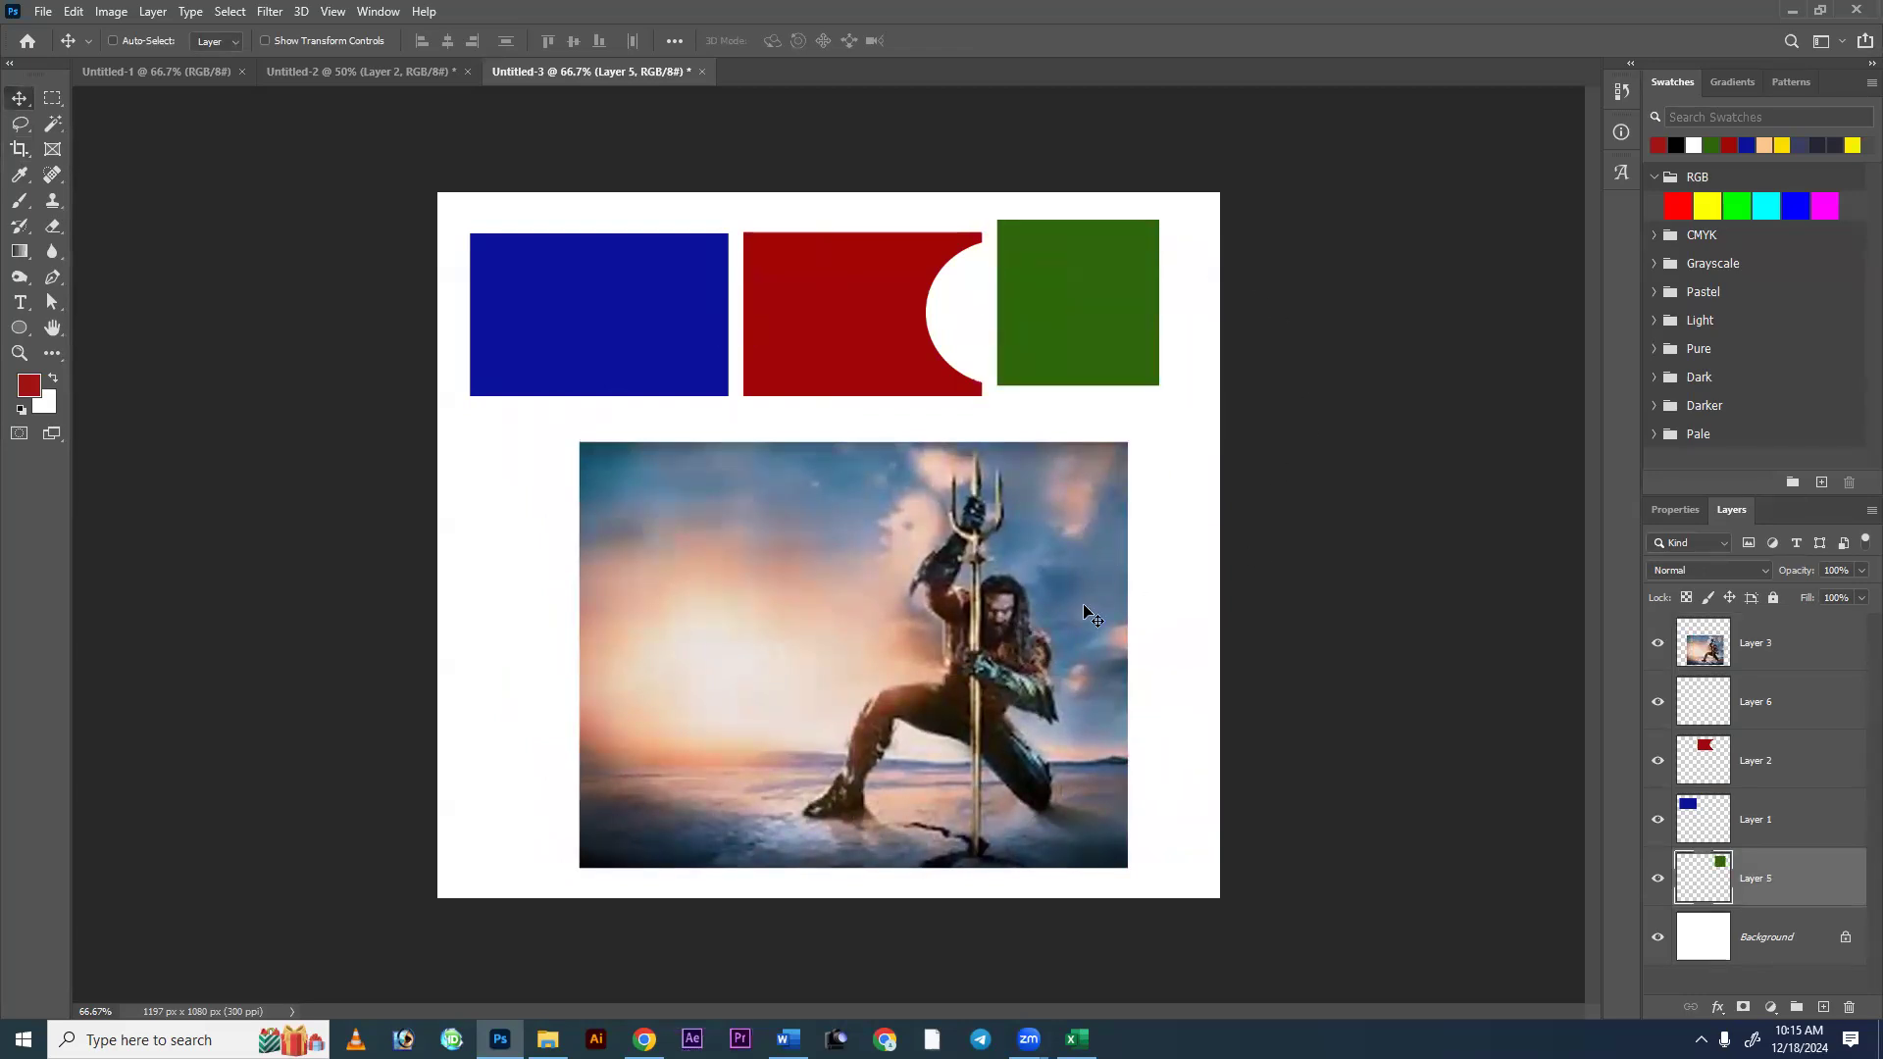
key("ctrl+z")
left_click_drag(1033, 466, 1126, 438)
key("ctrl+z")
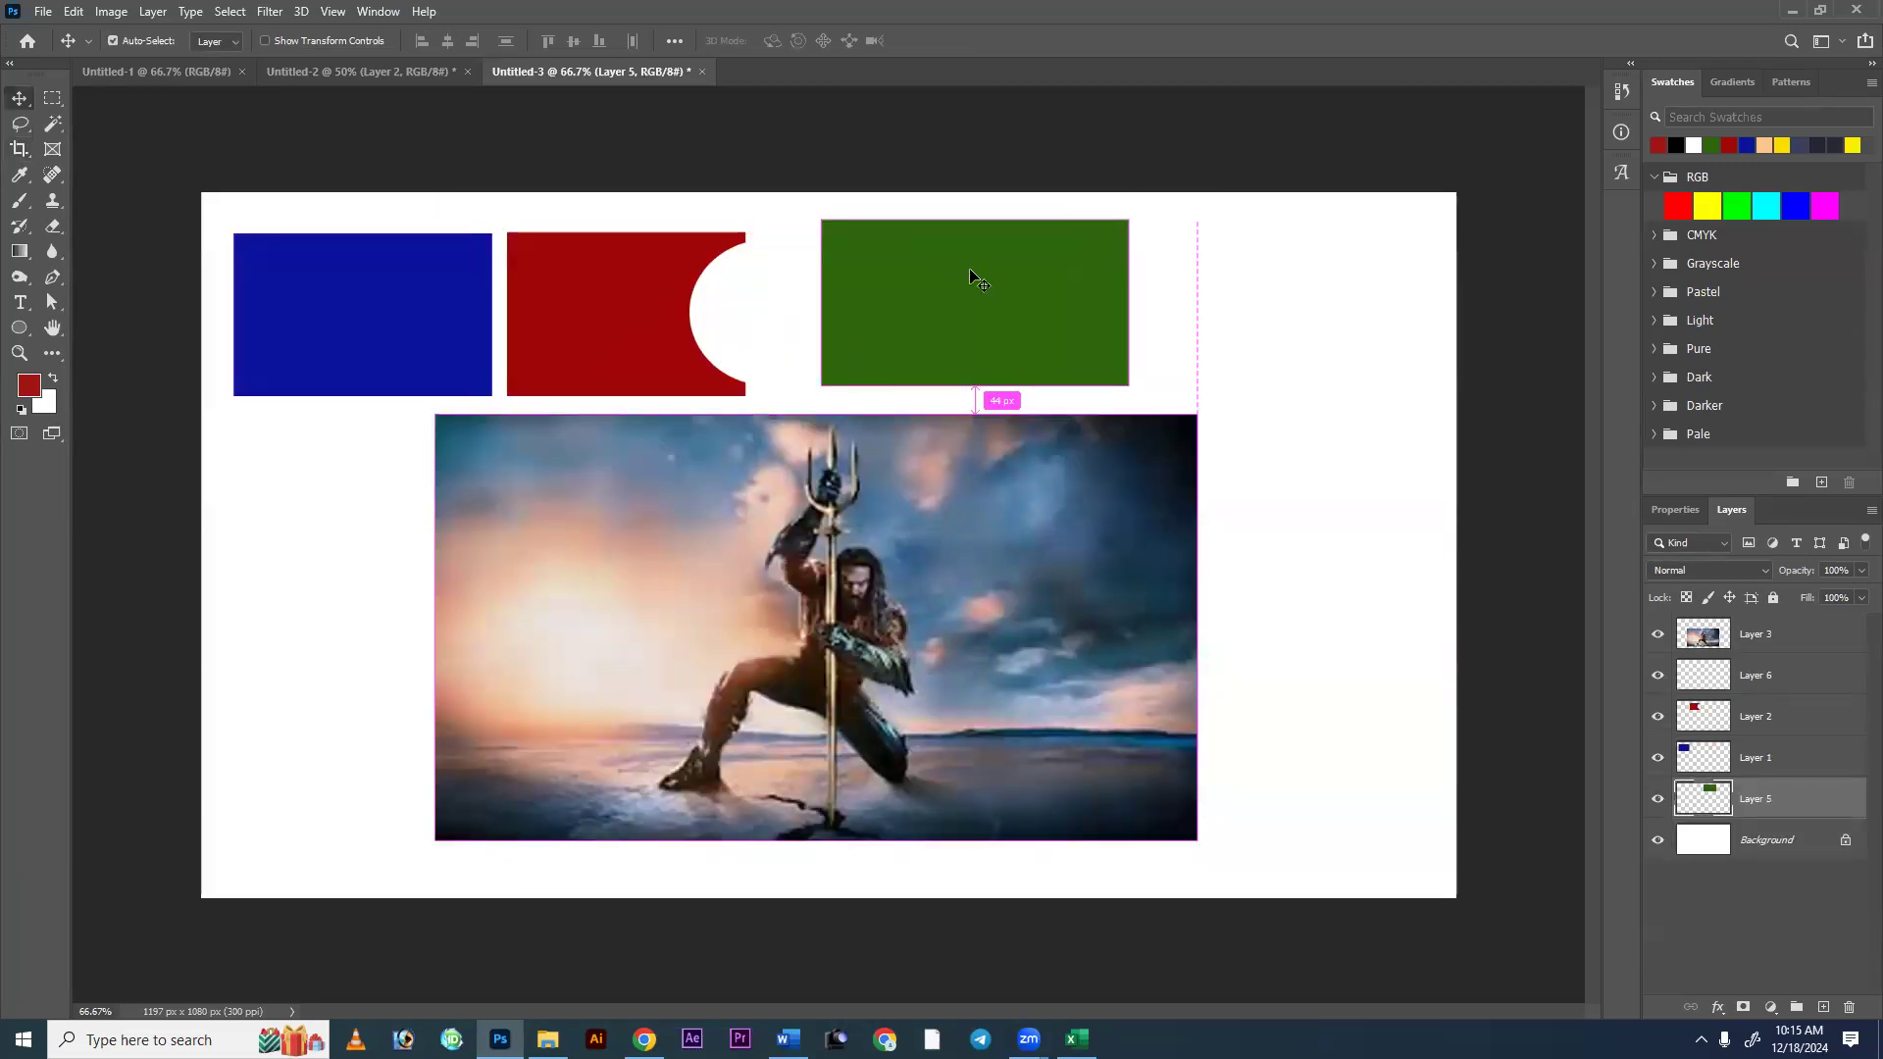
Make the Background layer active and draw a tall rectangular selection in the white area beside the green rectangle.
right_click(1321, 344)
left_click(1368, 345)
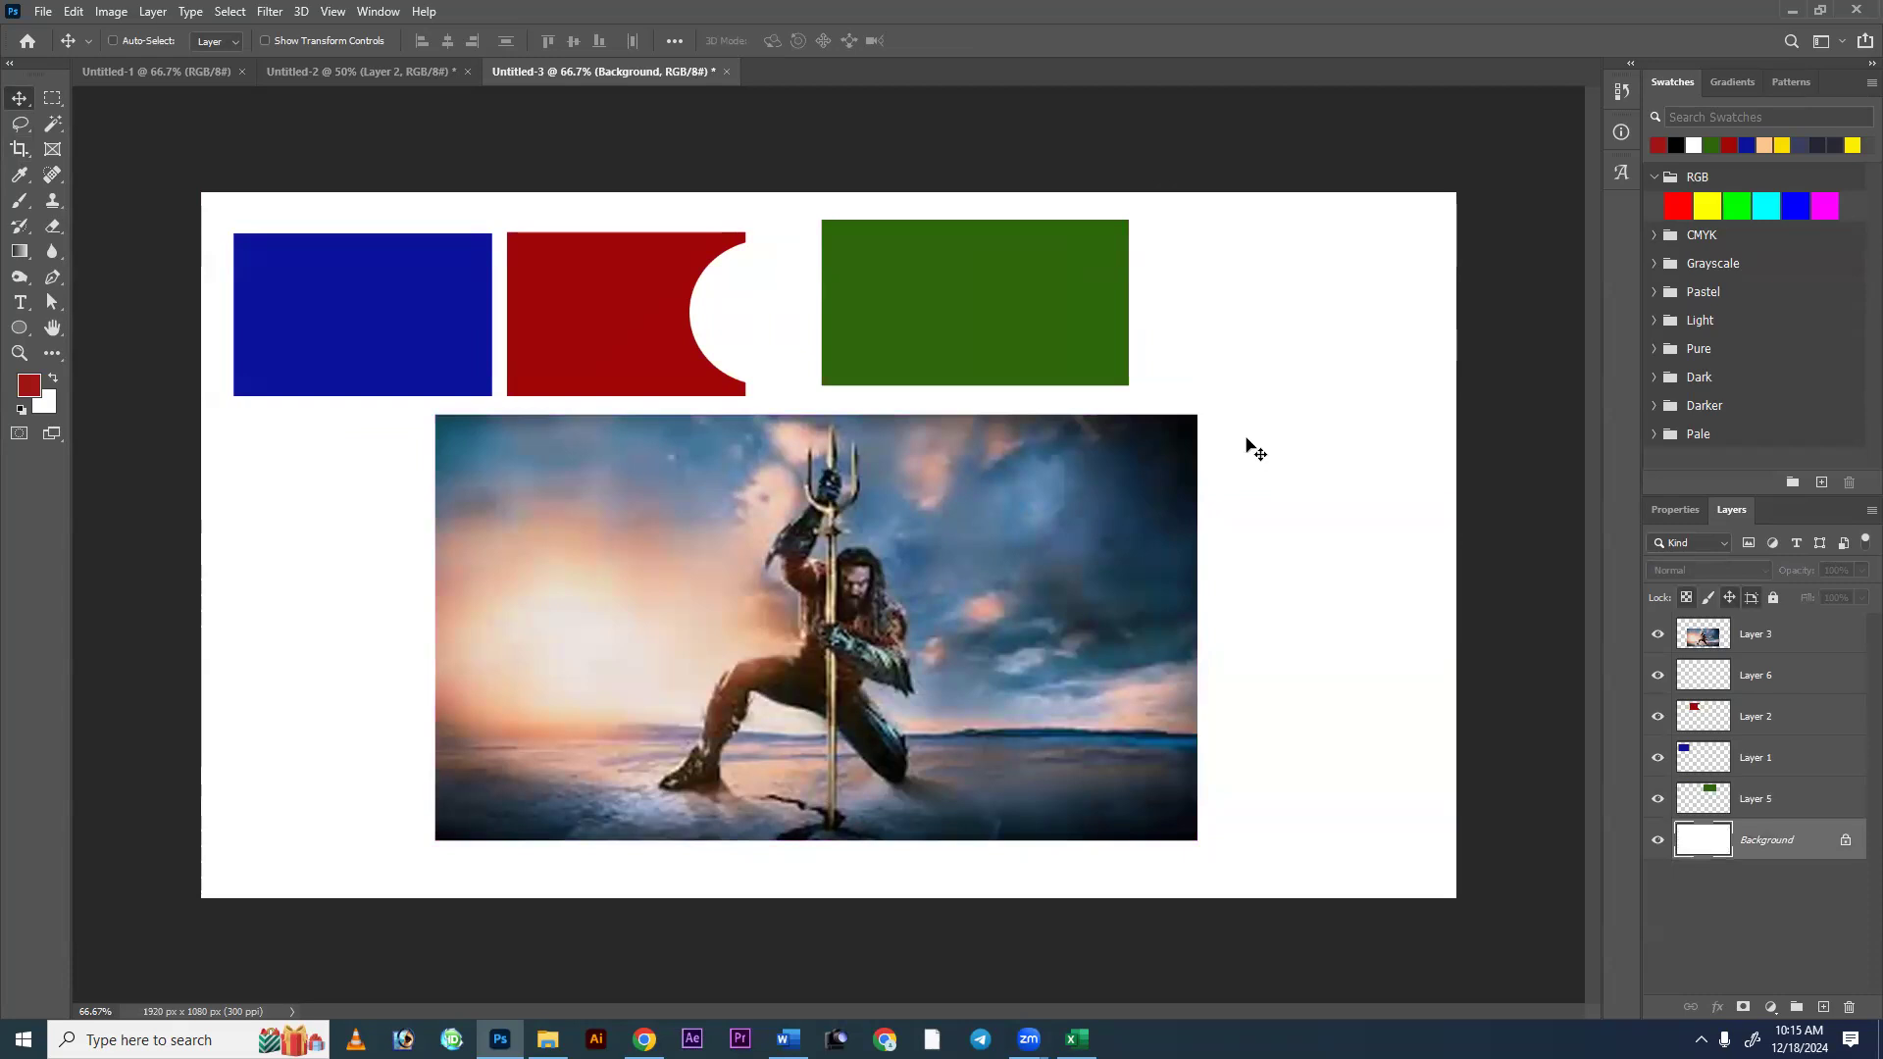
left_click(54, 102)
left_click_drag(1245, 232, 1385, 469)
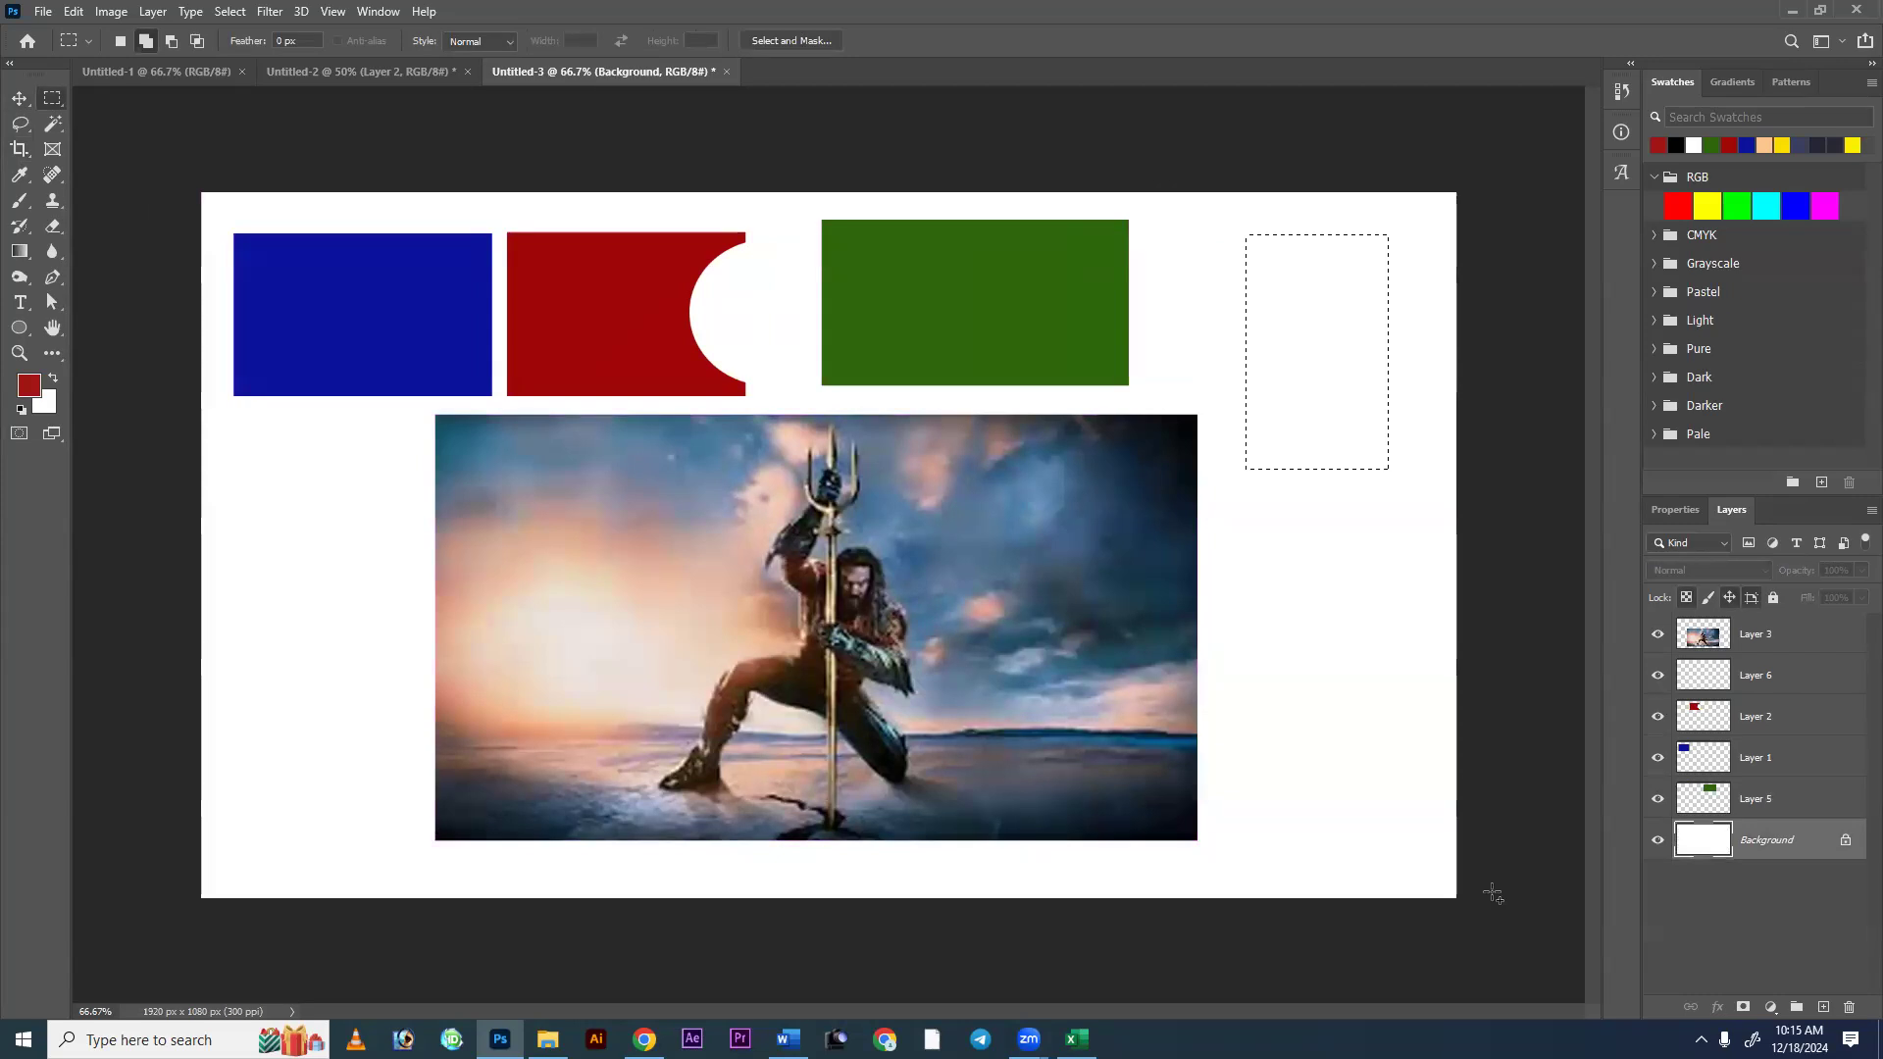
Fill the rectangular selection on the Background layer with the dark red foreground colour, and undo the fill.
left_click(1751, 871)
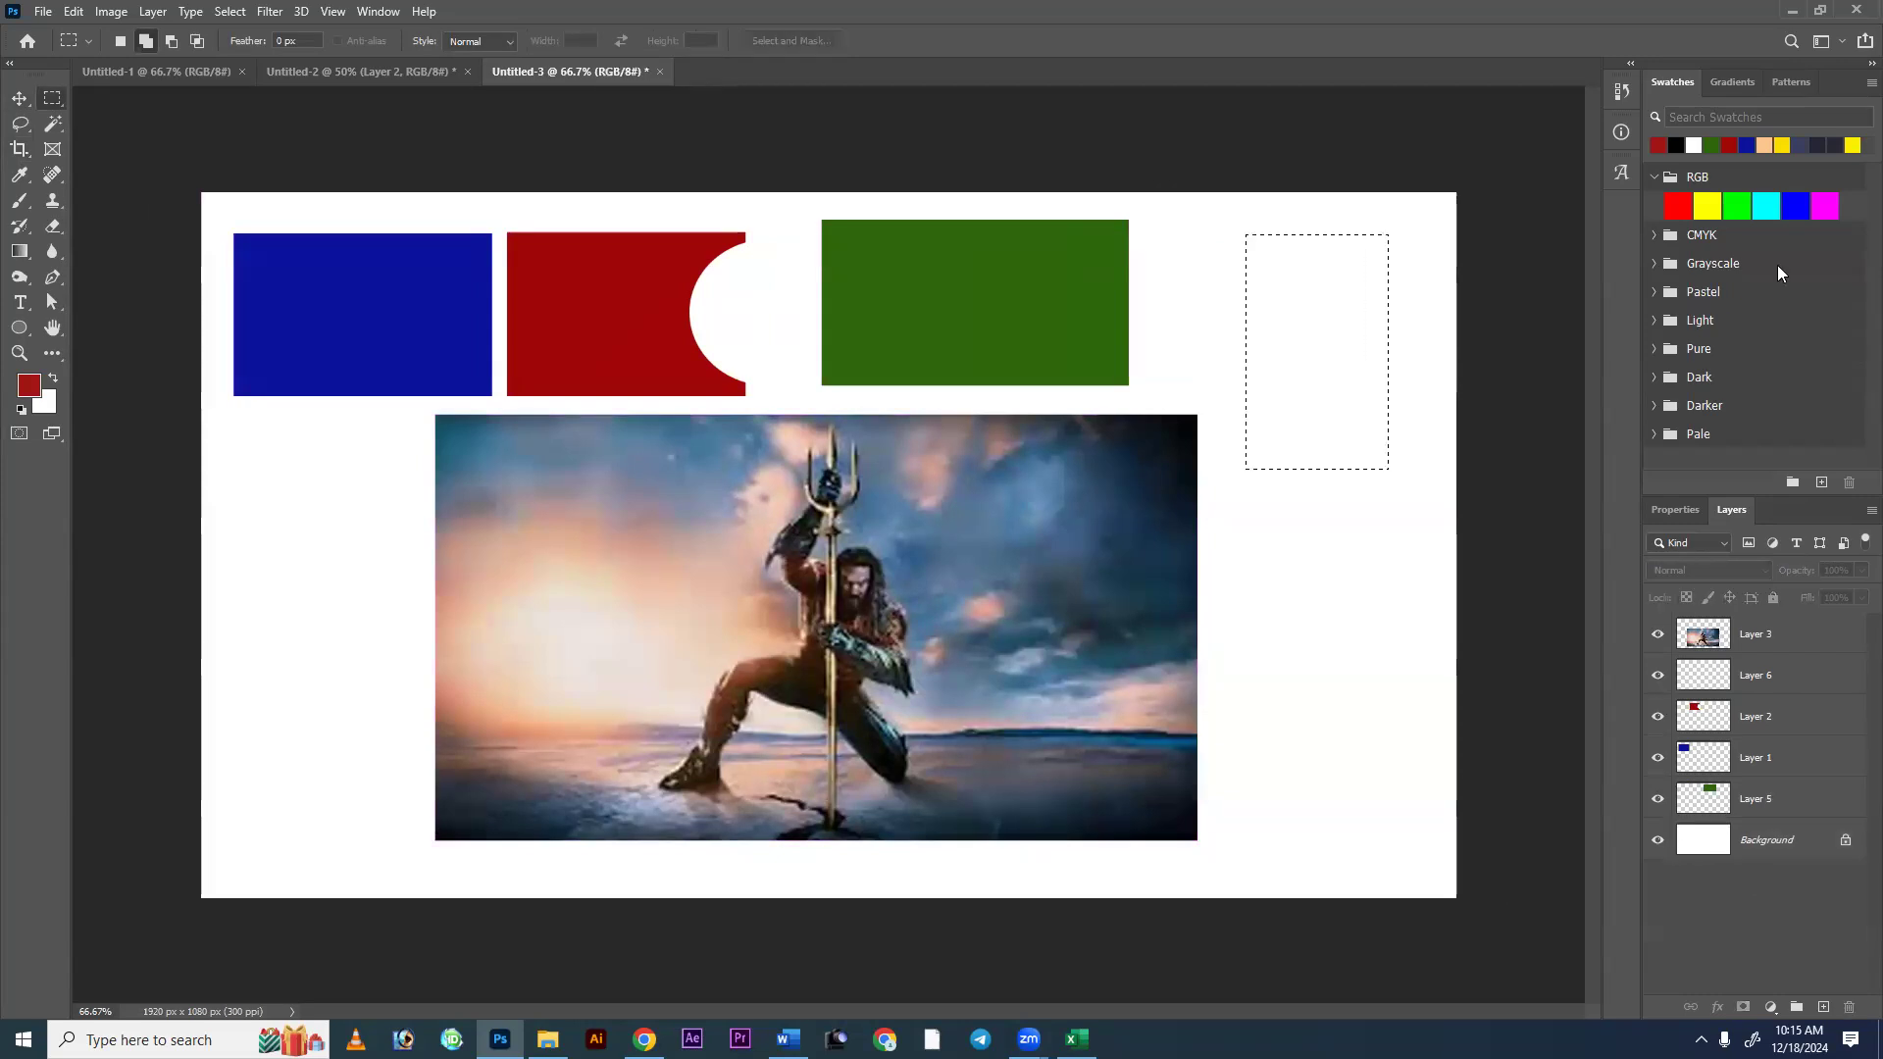
left_click(1764, 843)
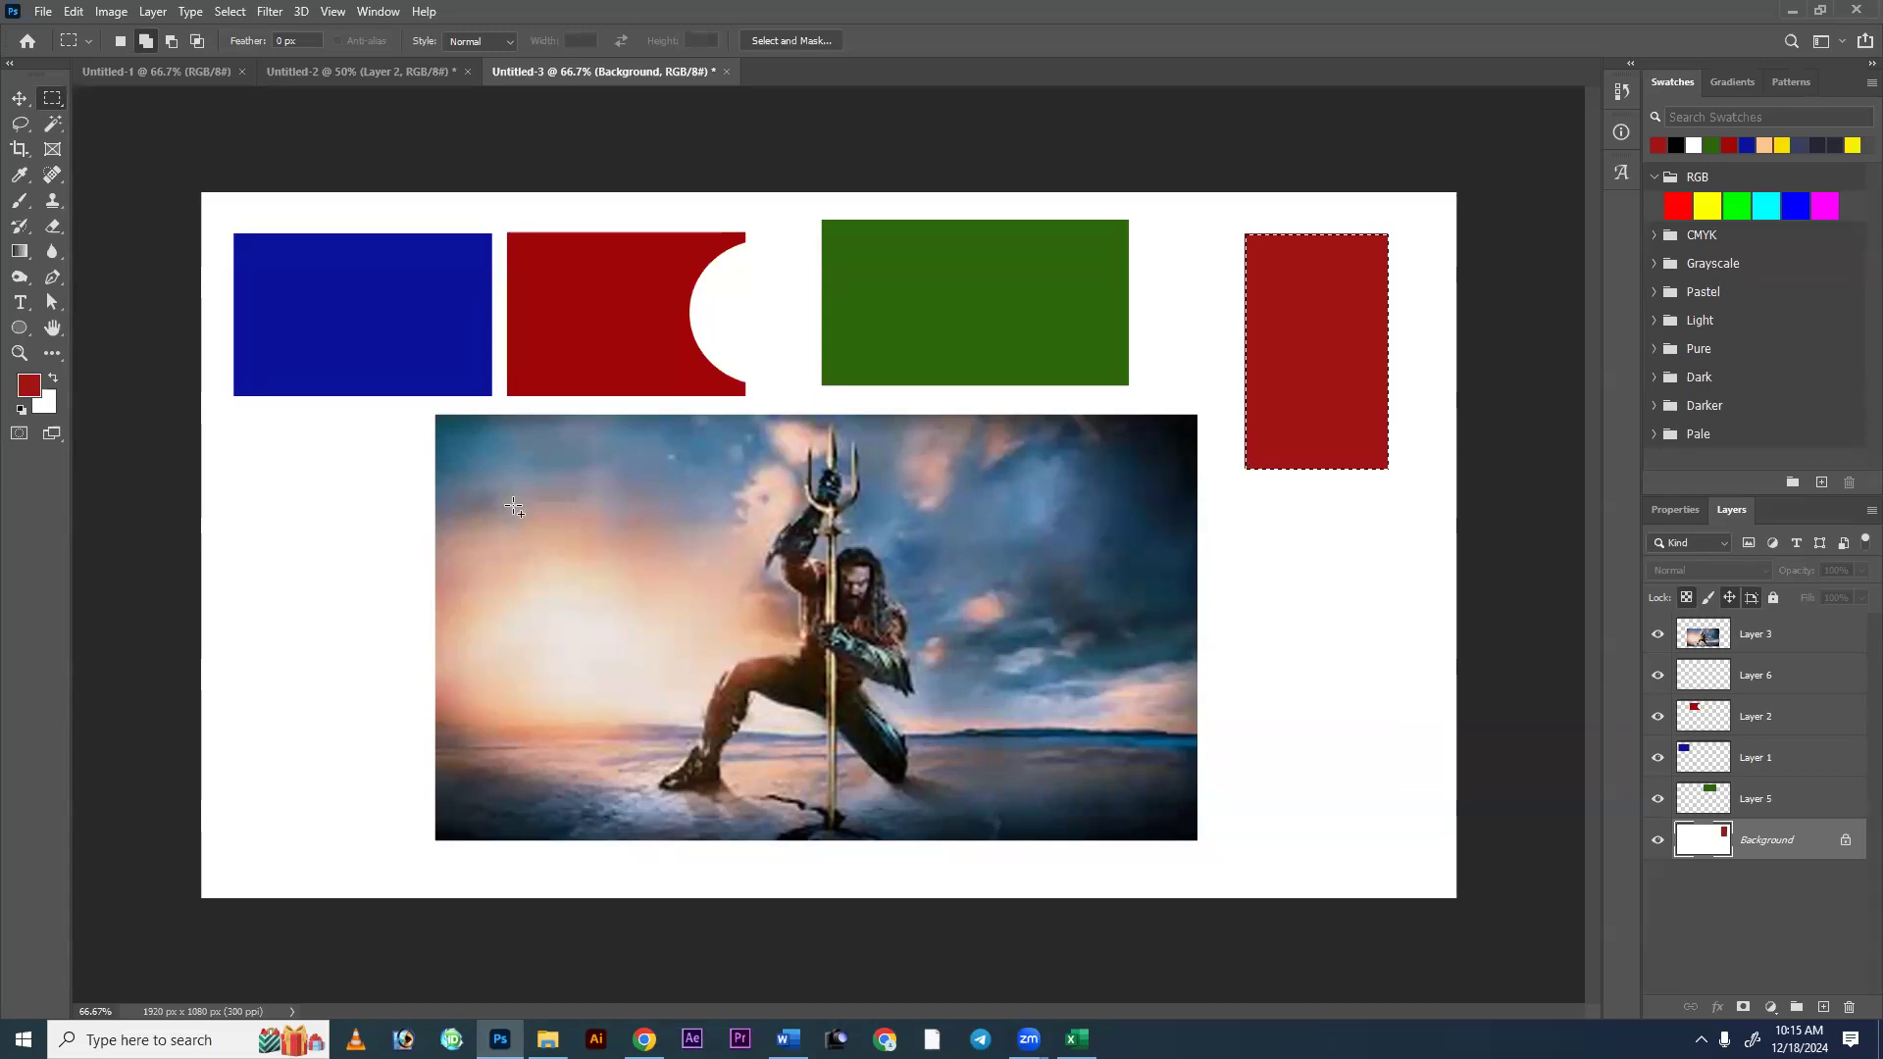
key("BackSpace")
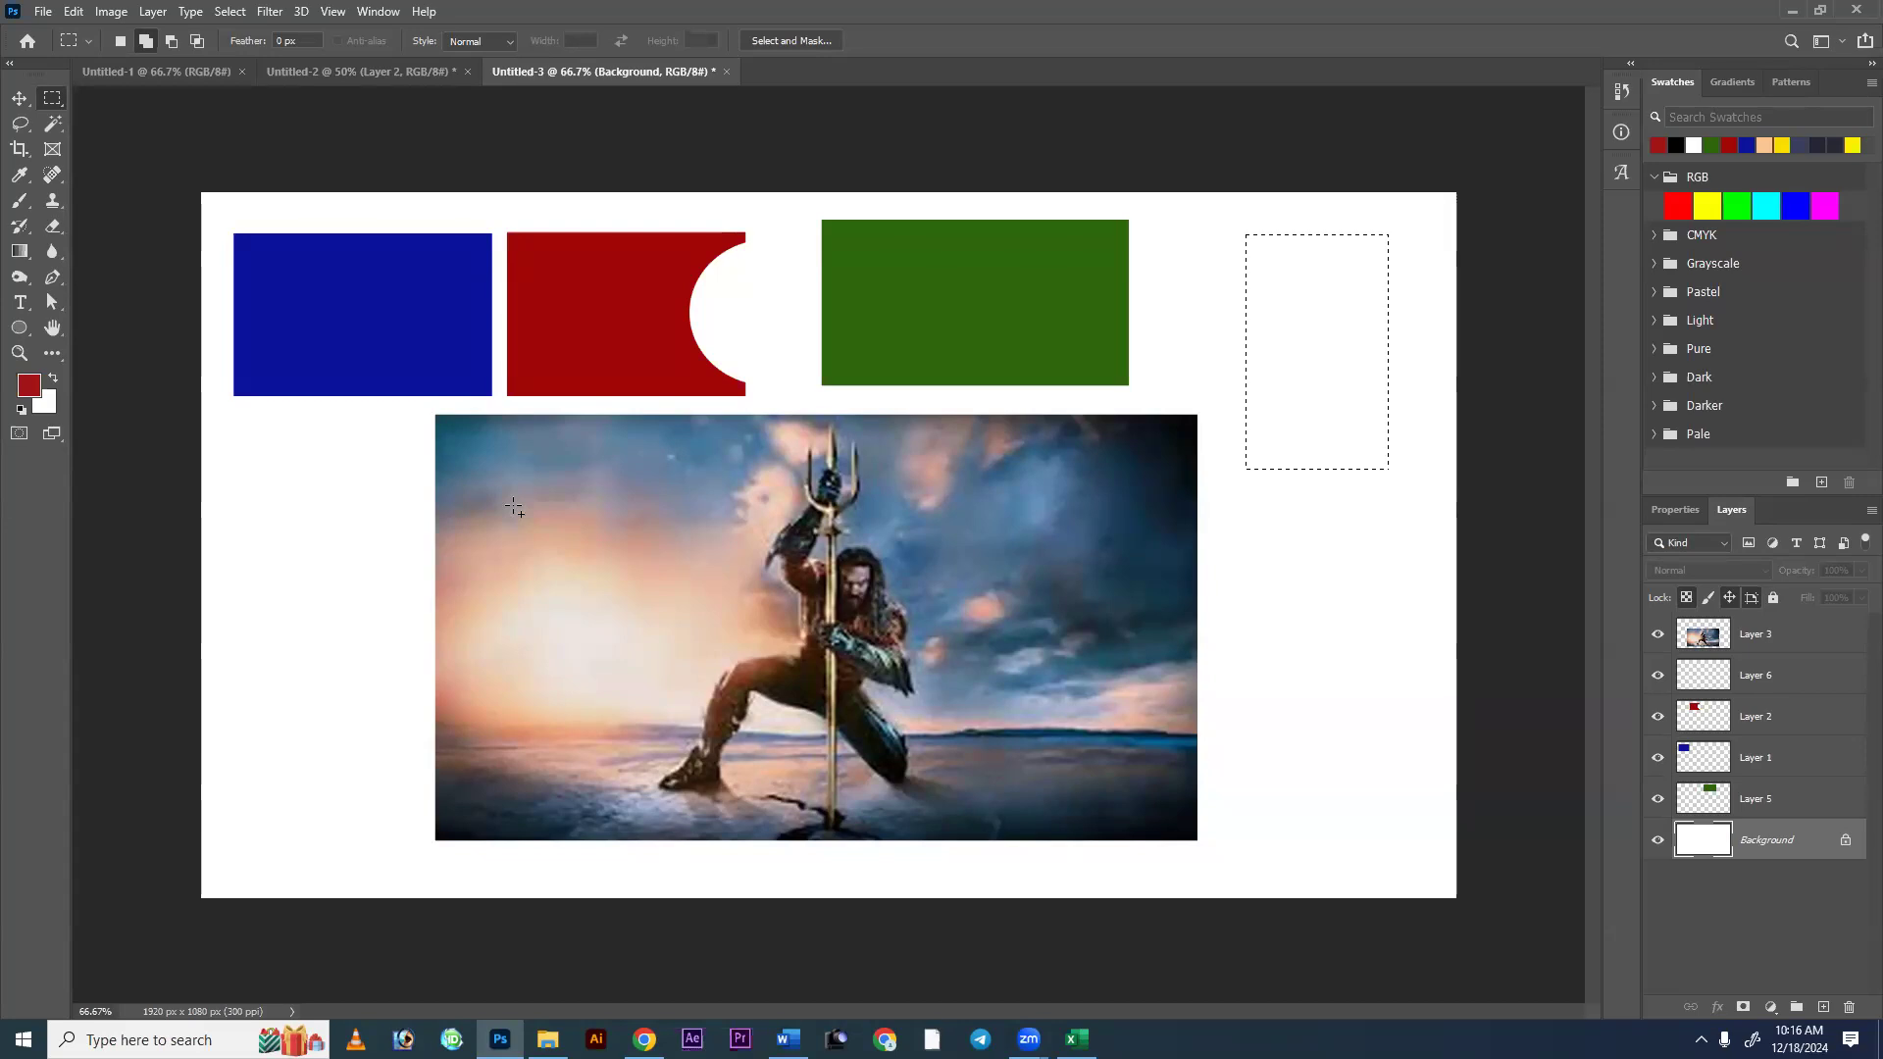
Fill the selection with the dark red foreground colour on a new layer, deselect, and move the rectangle slightly down and left.
key("ctrl+shift+n")
key("Return")
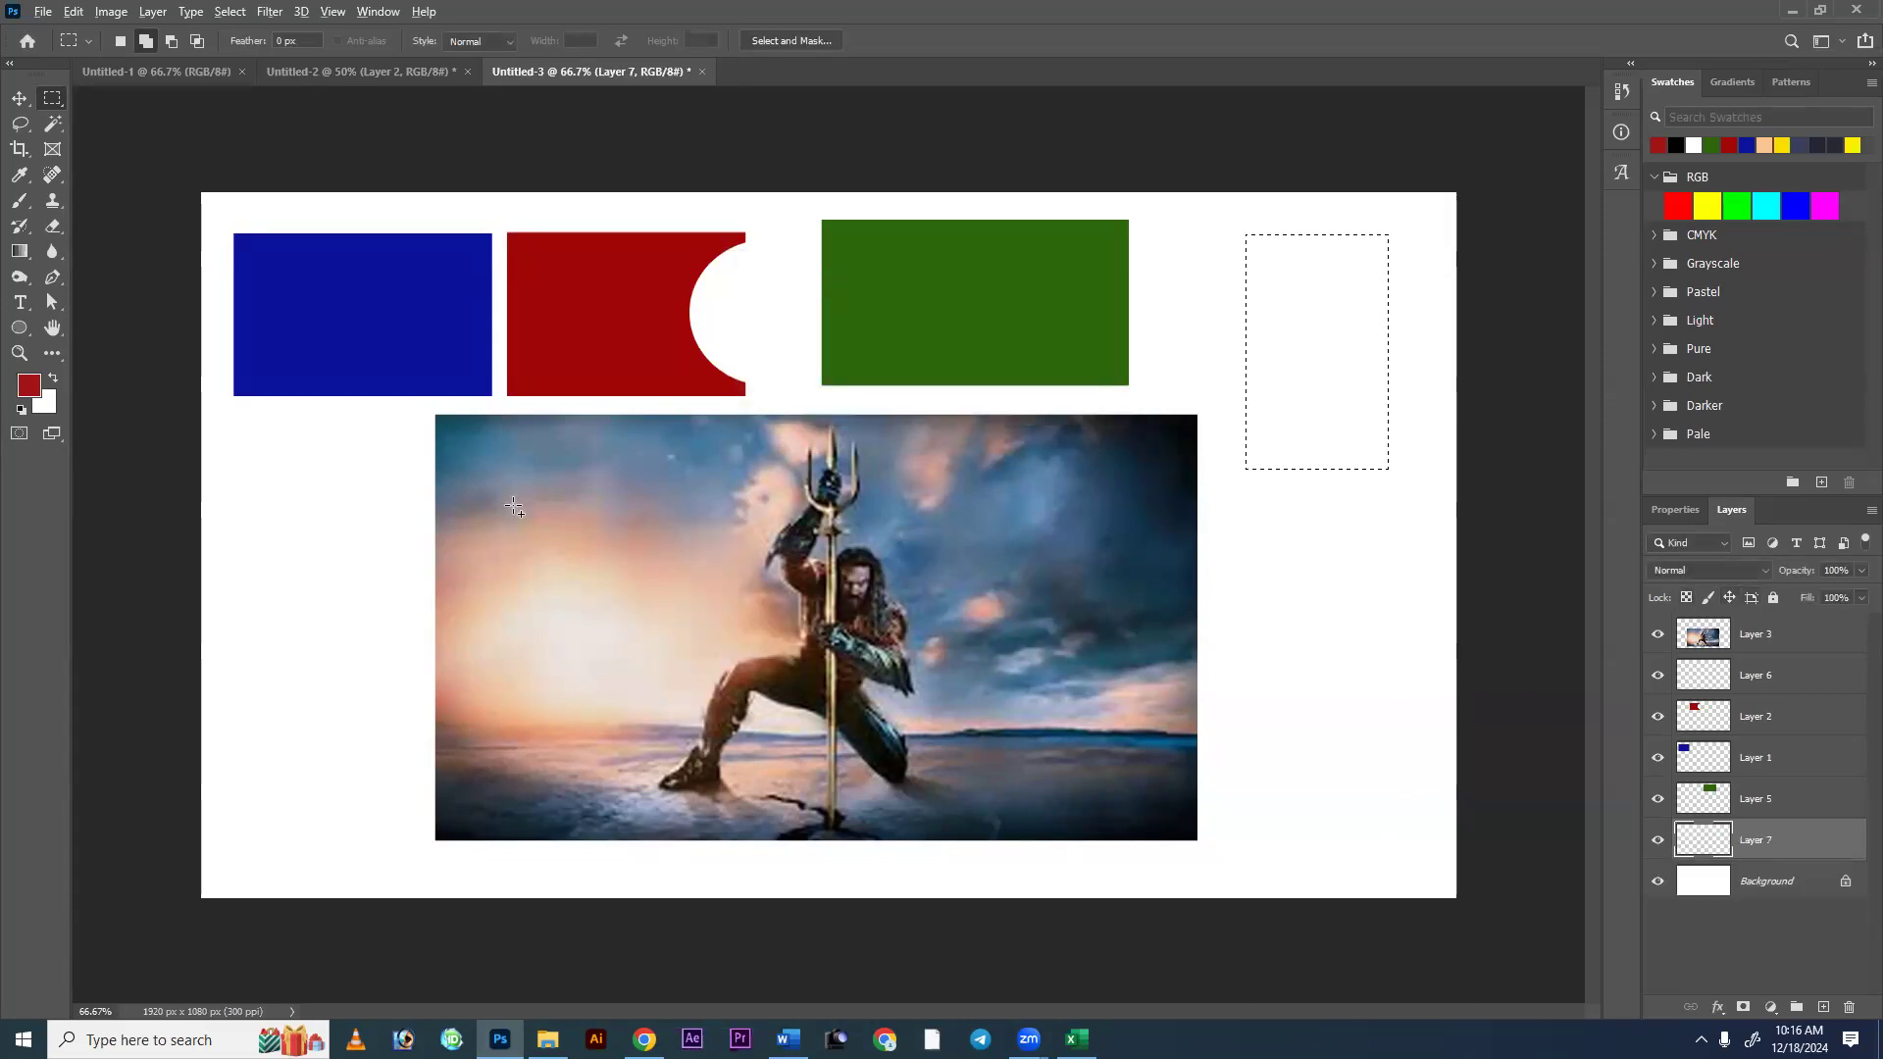
key("alt+BackSpace")
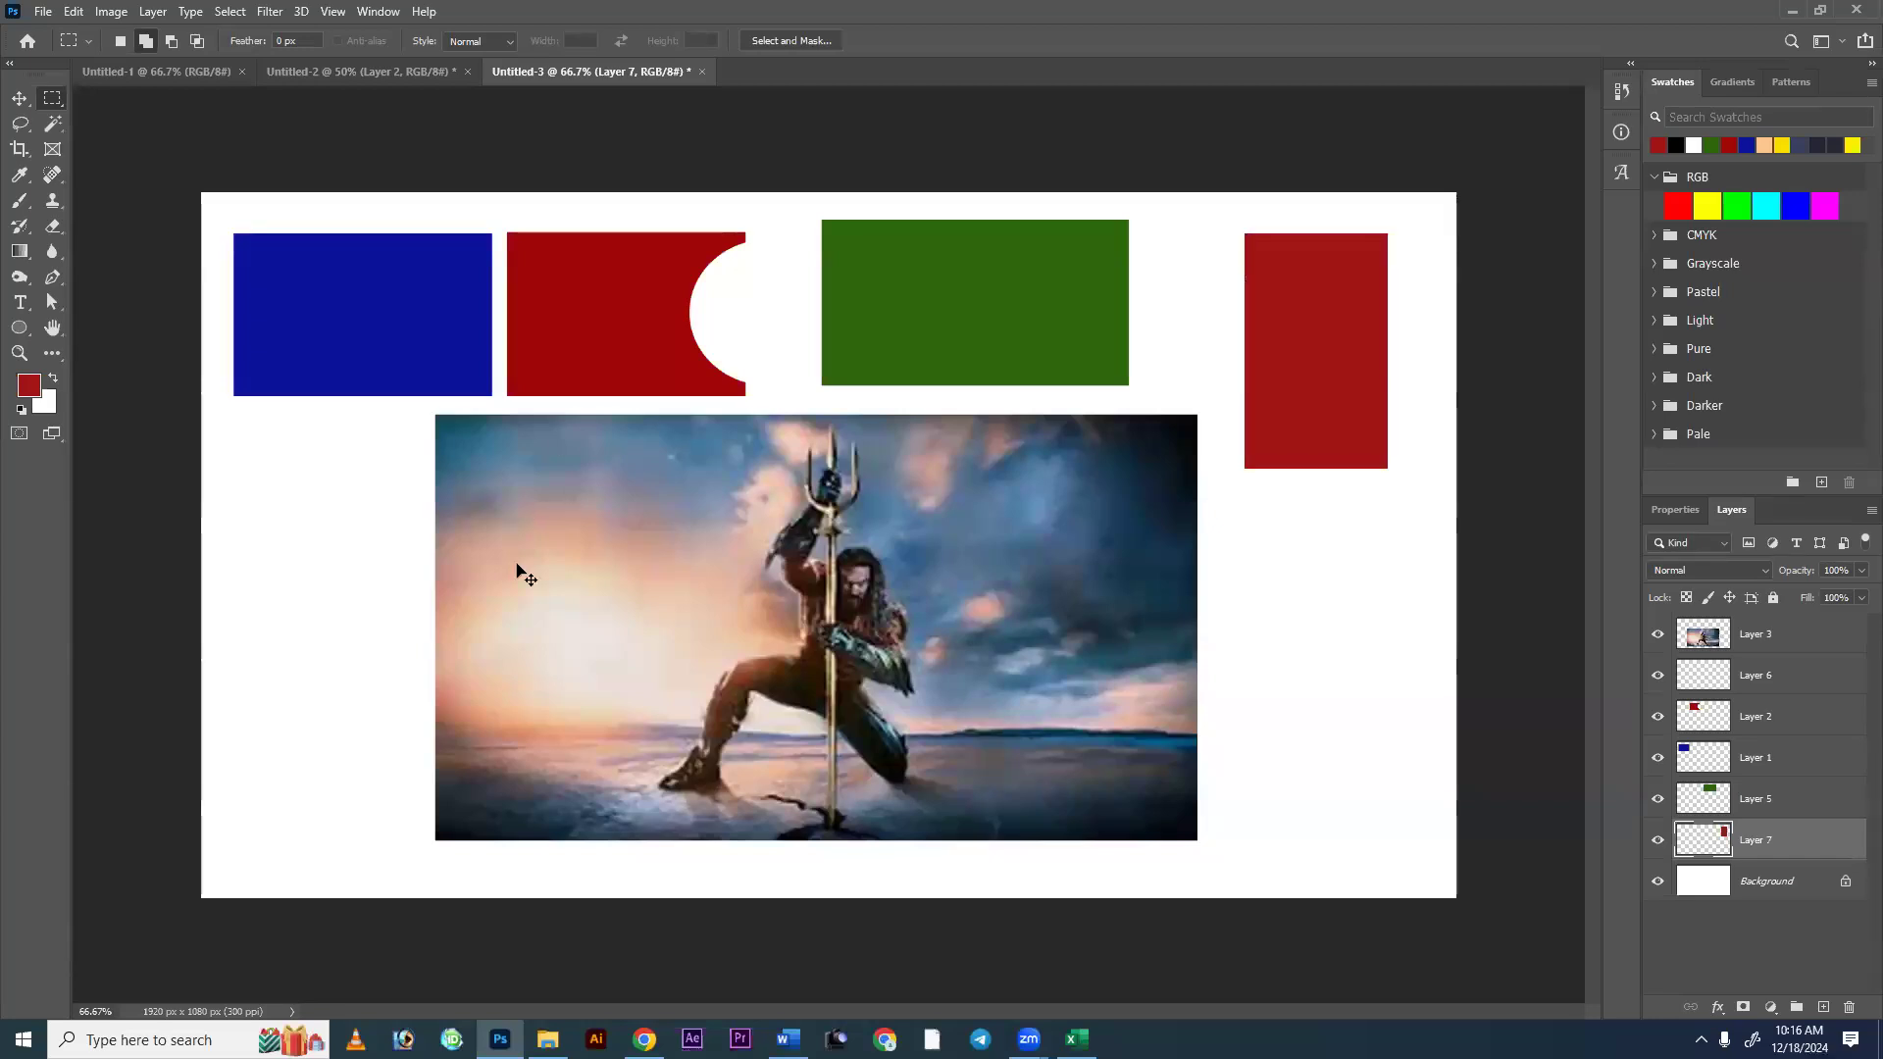
key("v")
left_click_drag(1270, 271, 1252, 390)
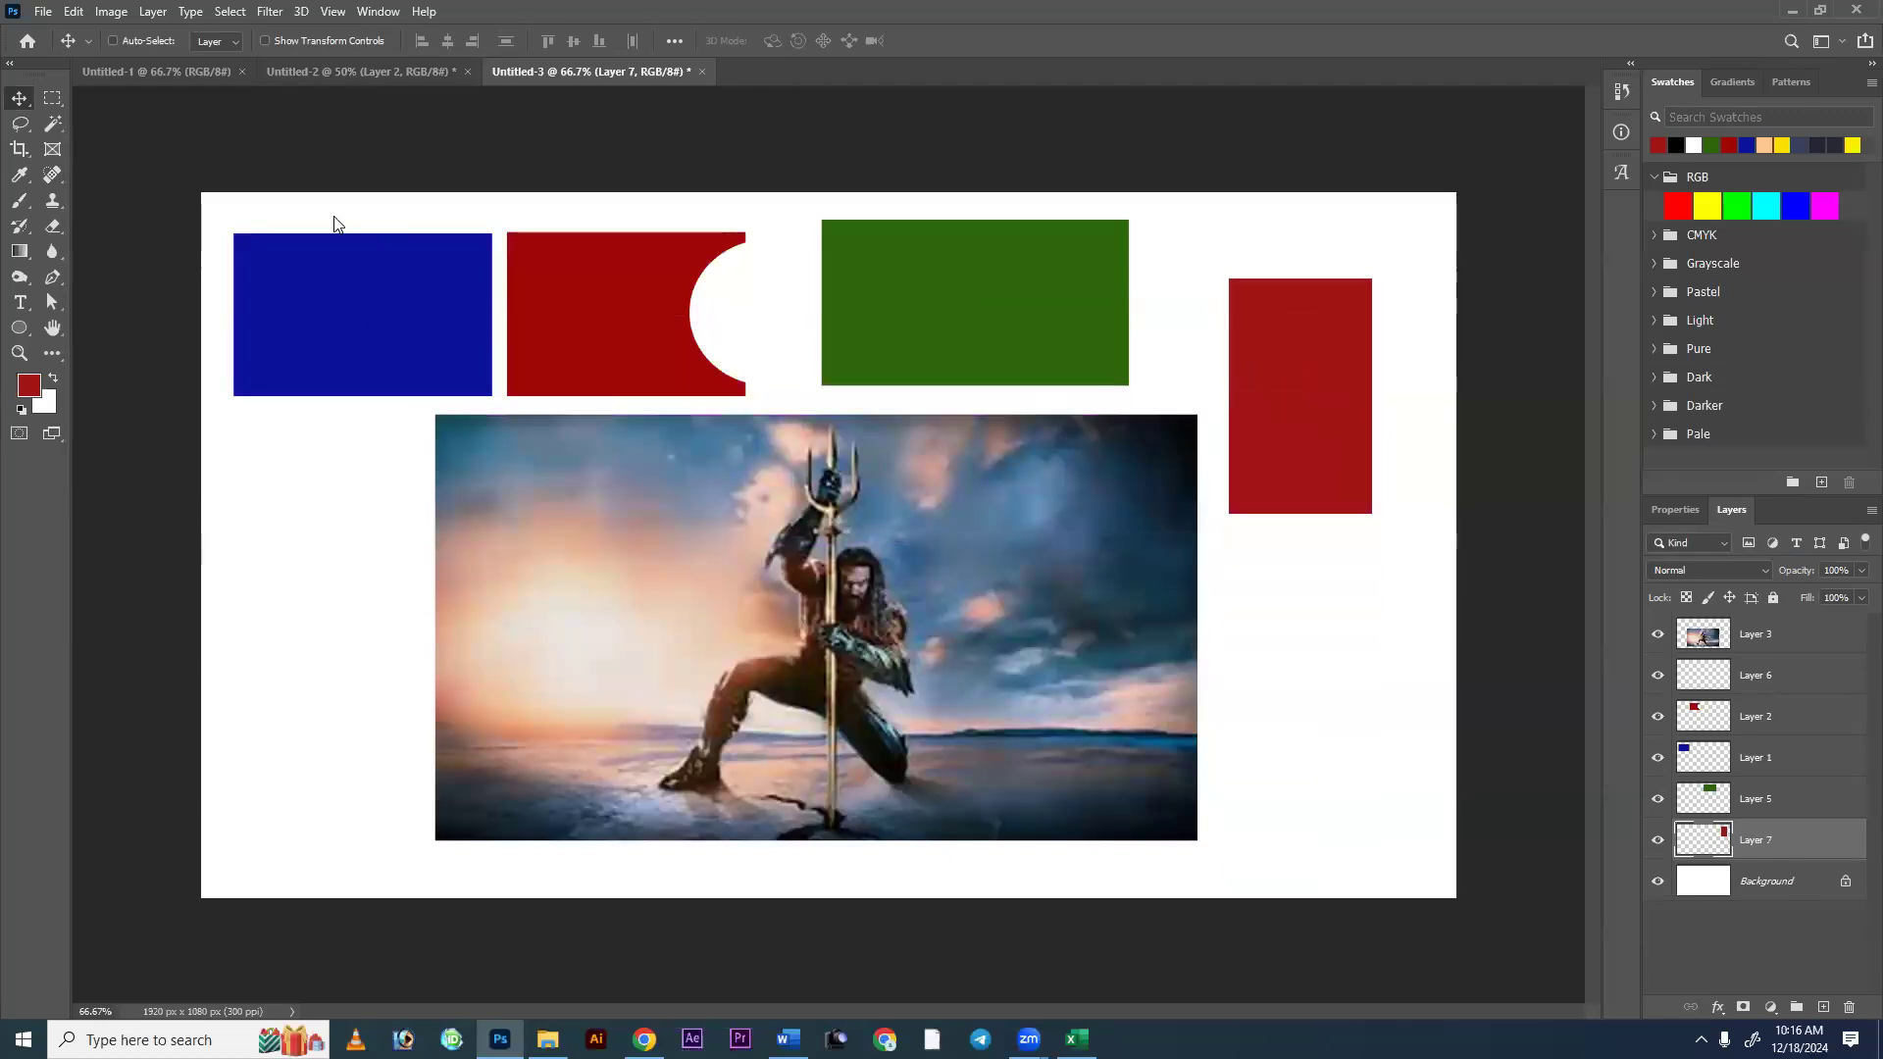
Try to select the man holding the trident with the Object Selection tool while Layer 7 is active.
right_click(52, 120)
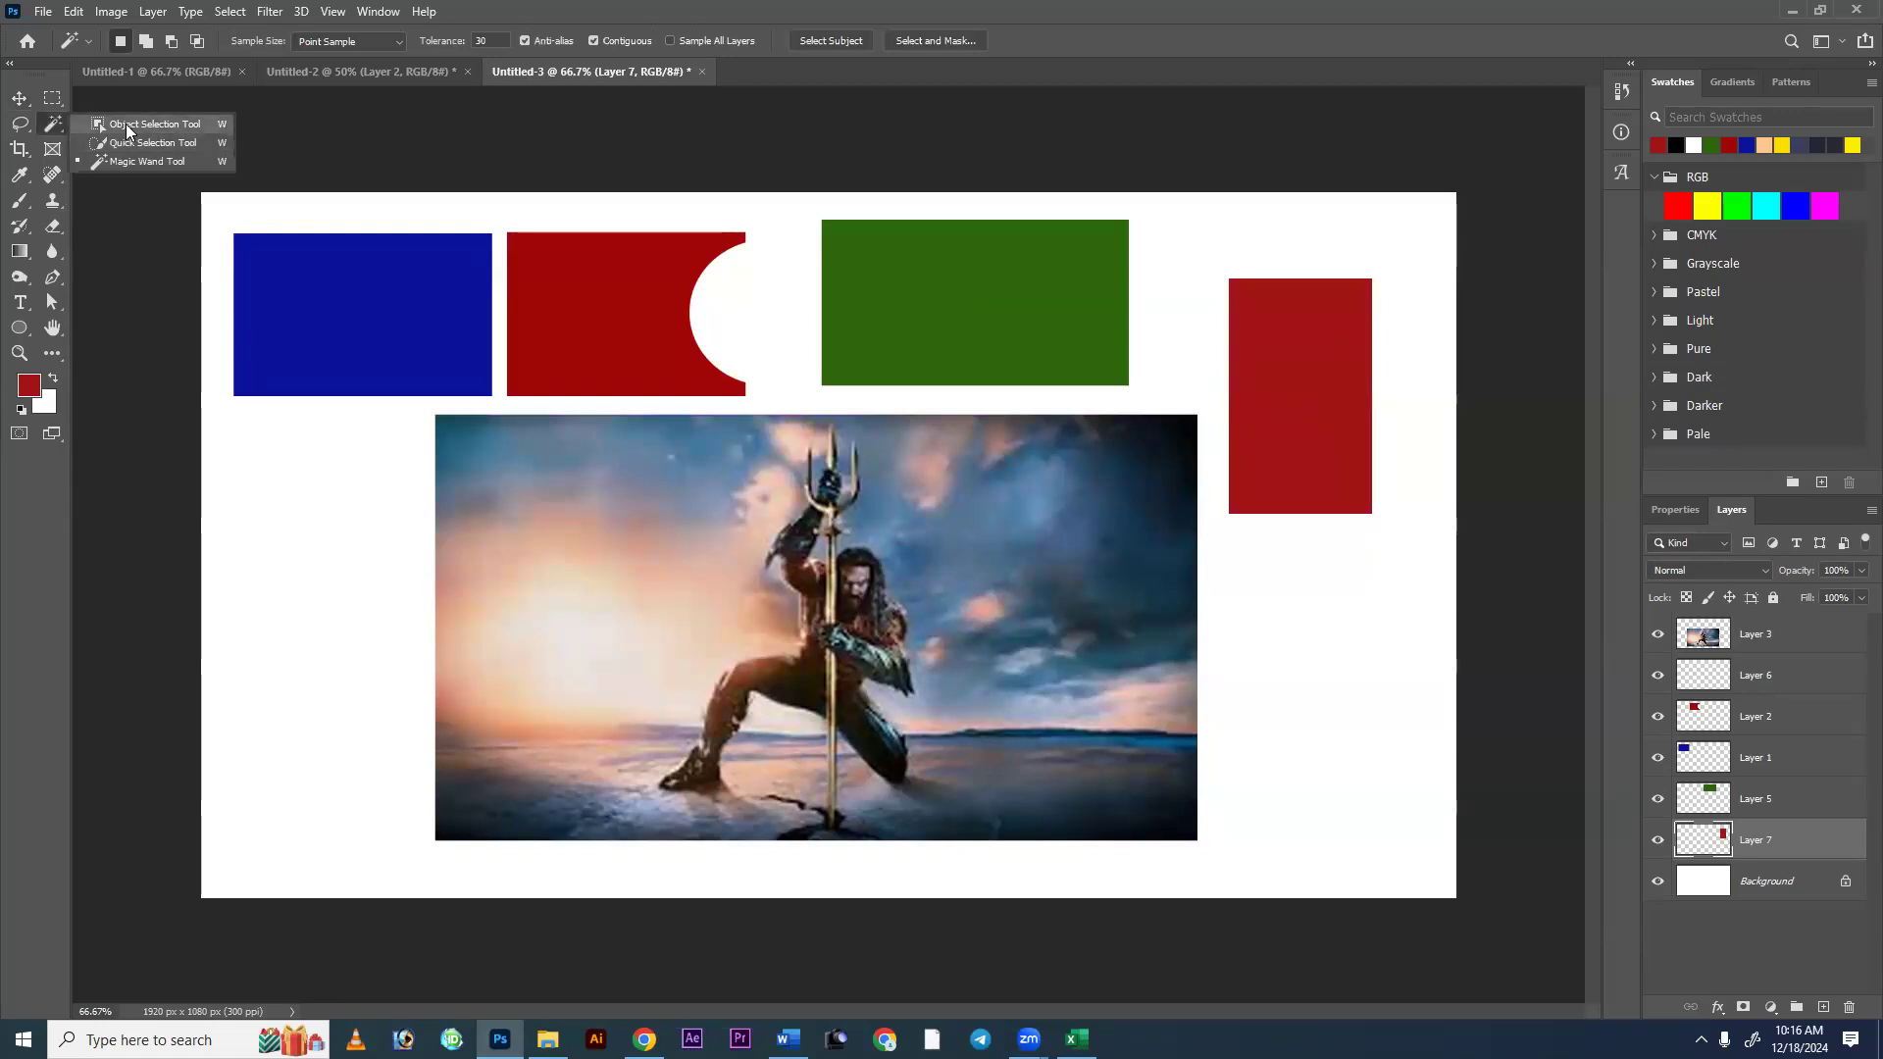
left_click(123, 124)
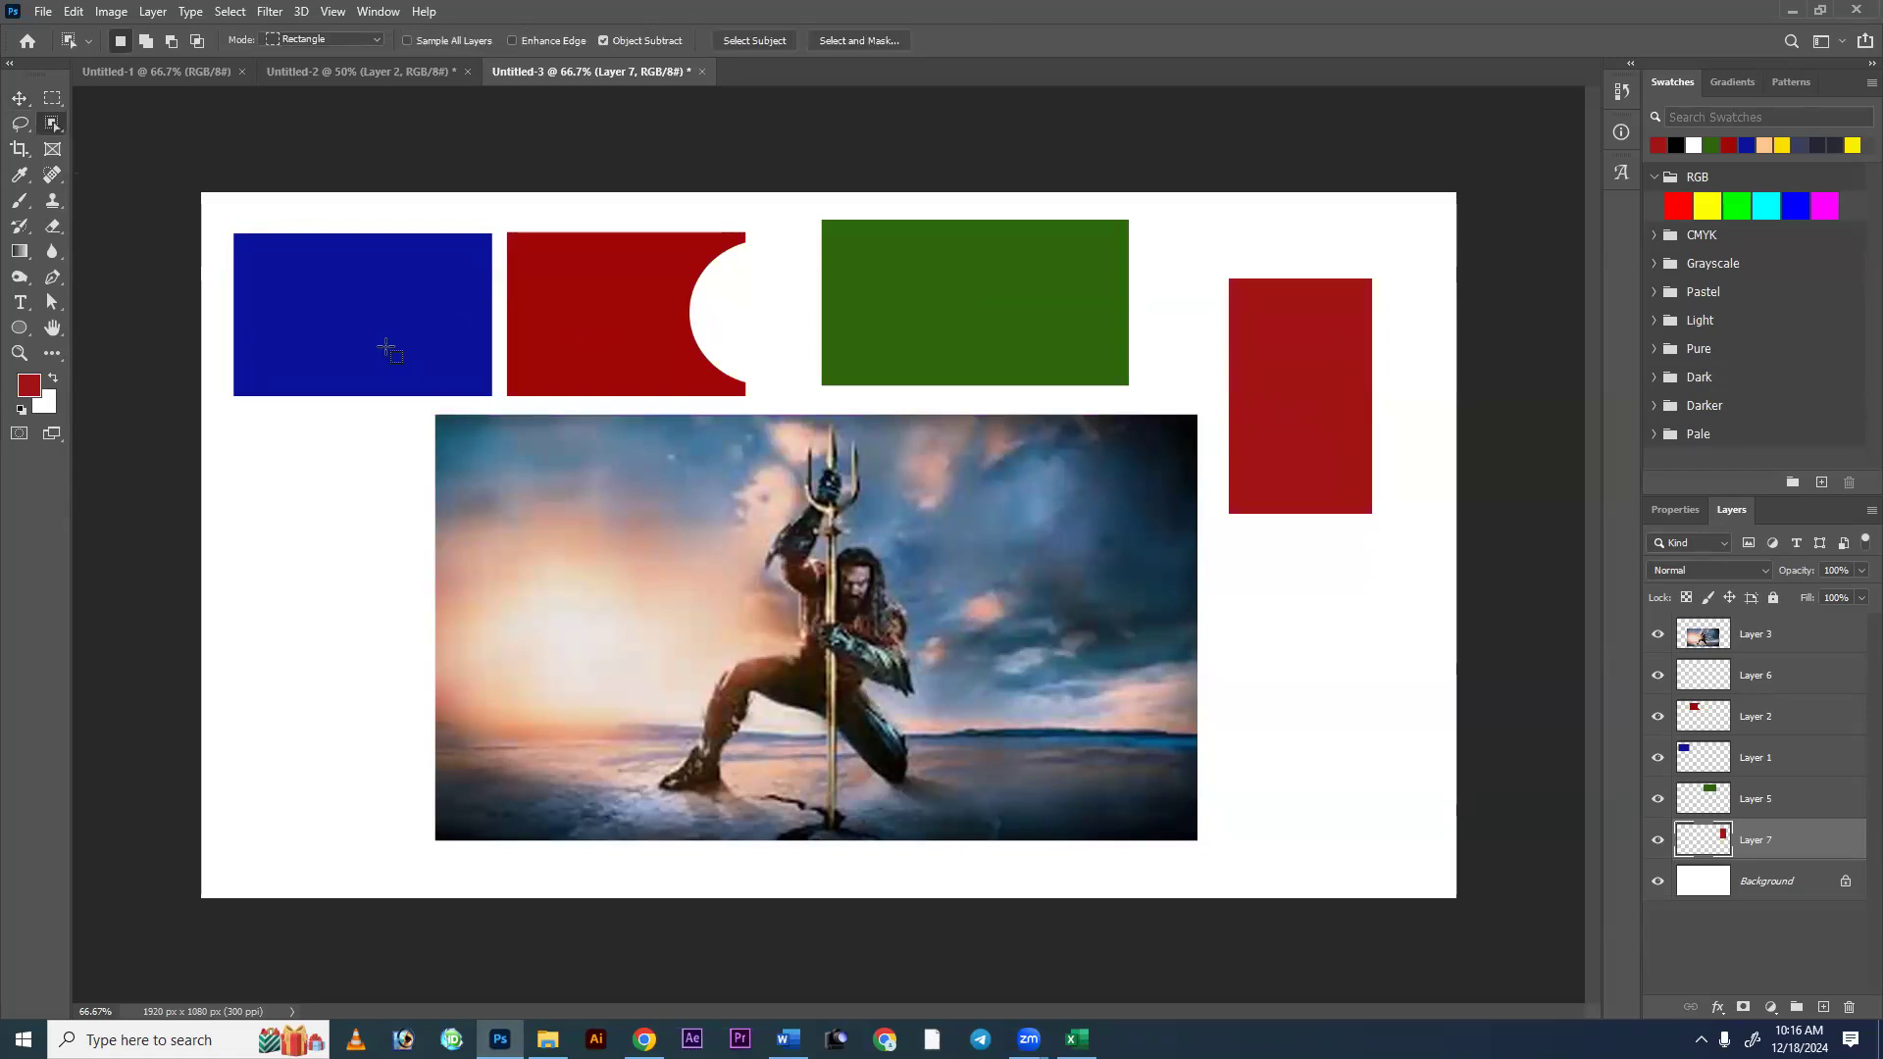
left_click_drag(657, 426, 987, 838)
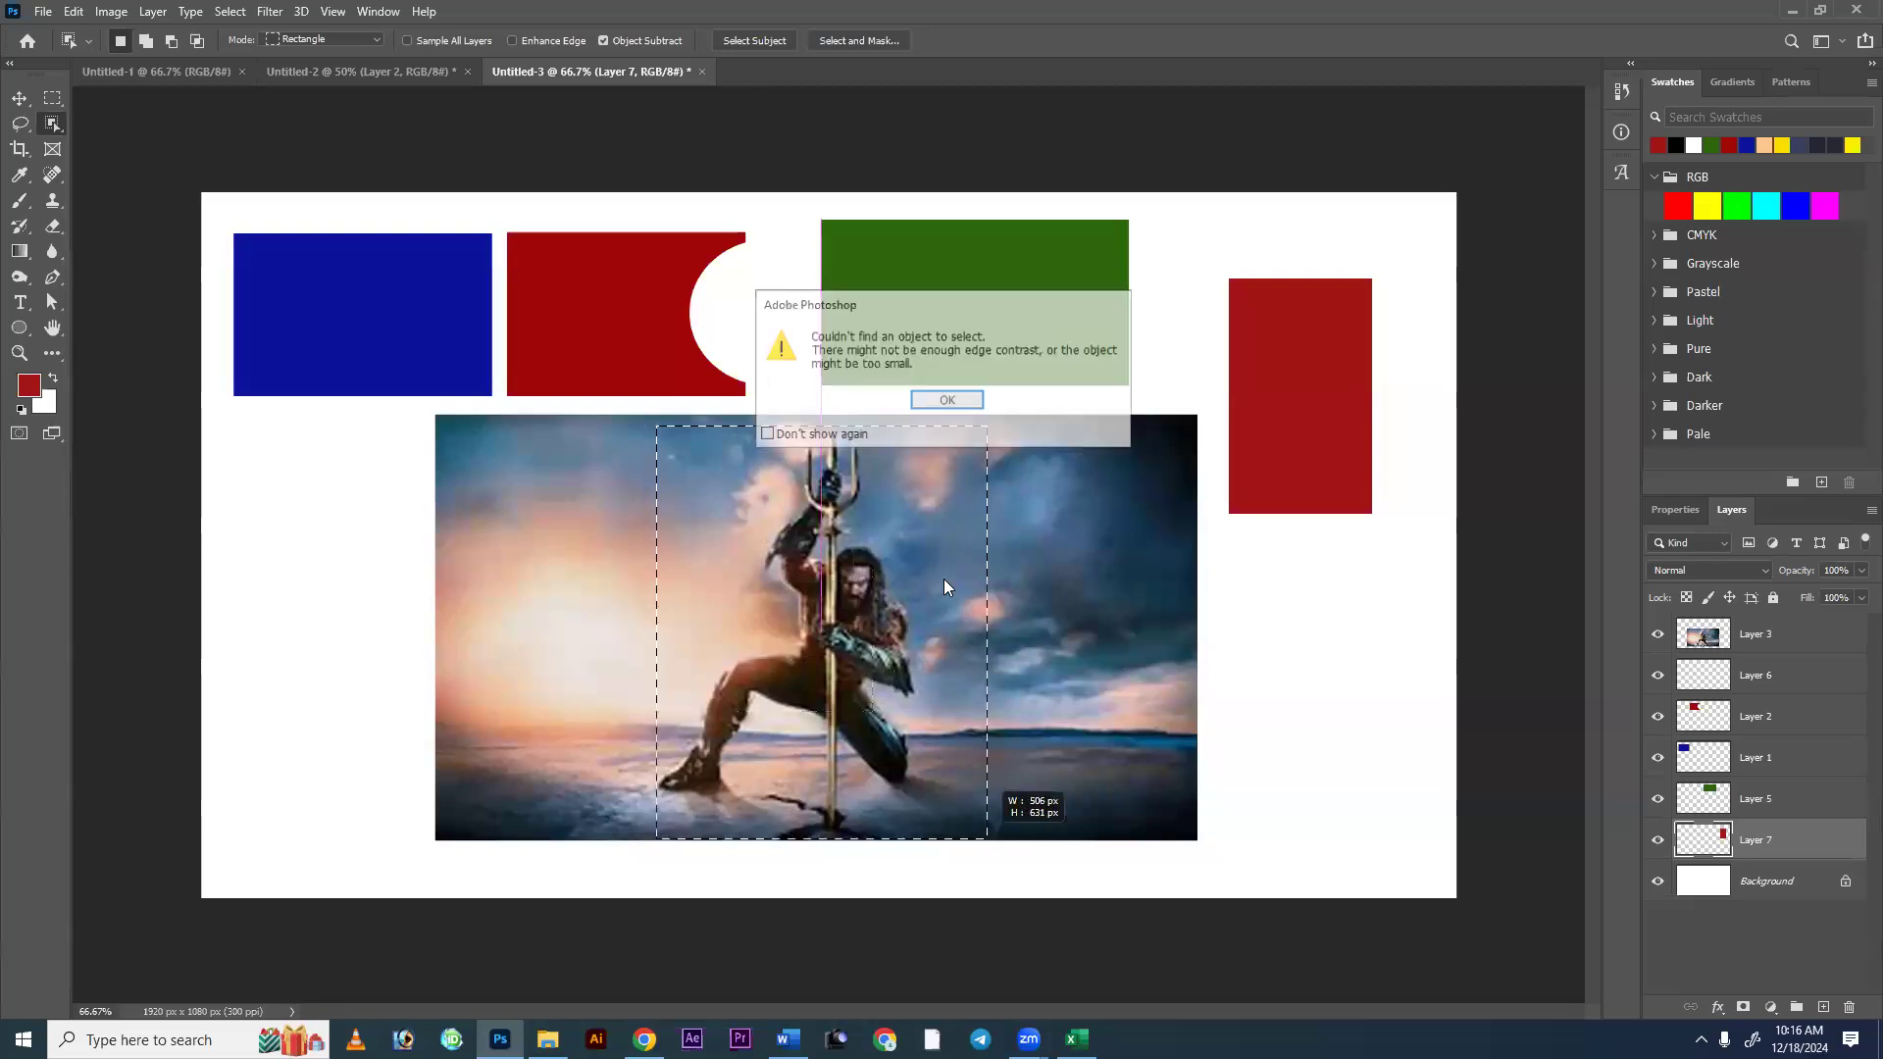
left_click(948, 403)
Make the picture's Layer 3 active and select the man holding the trident with the Object Selection tool.
right_click(952, 680, "ctrl")
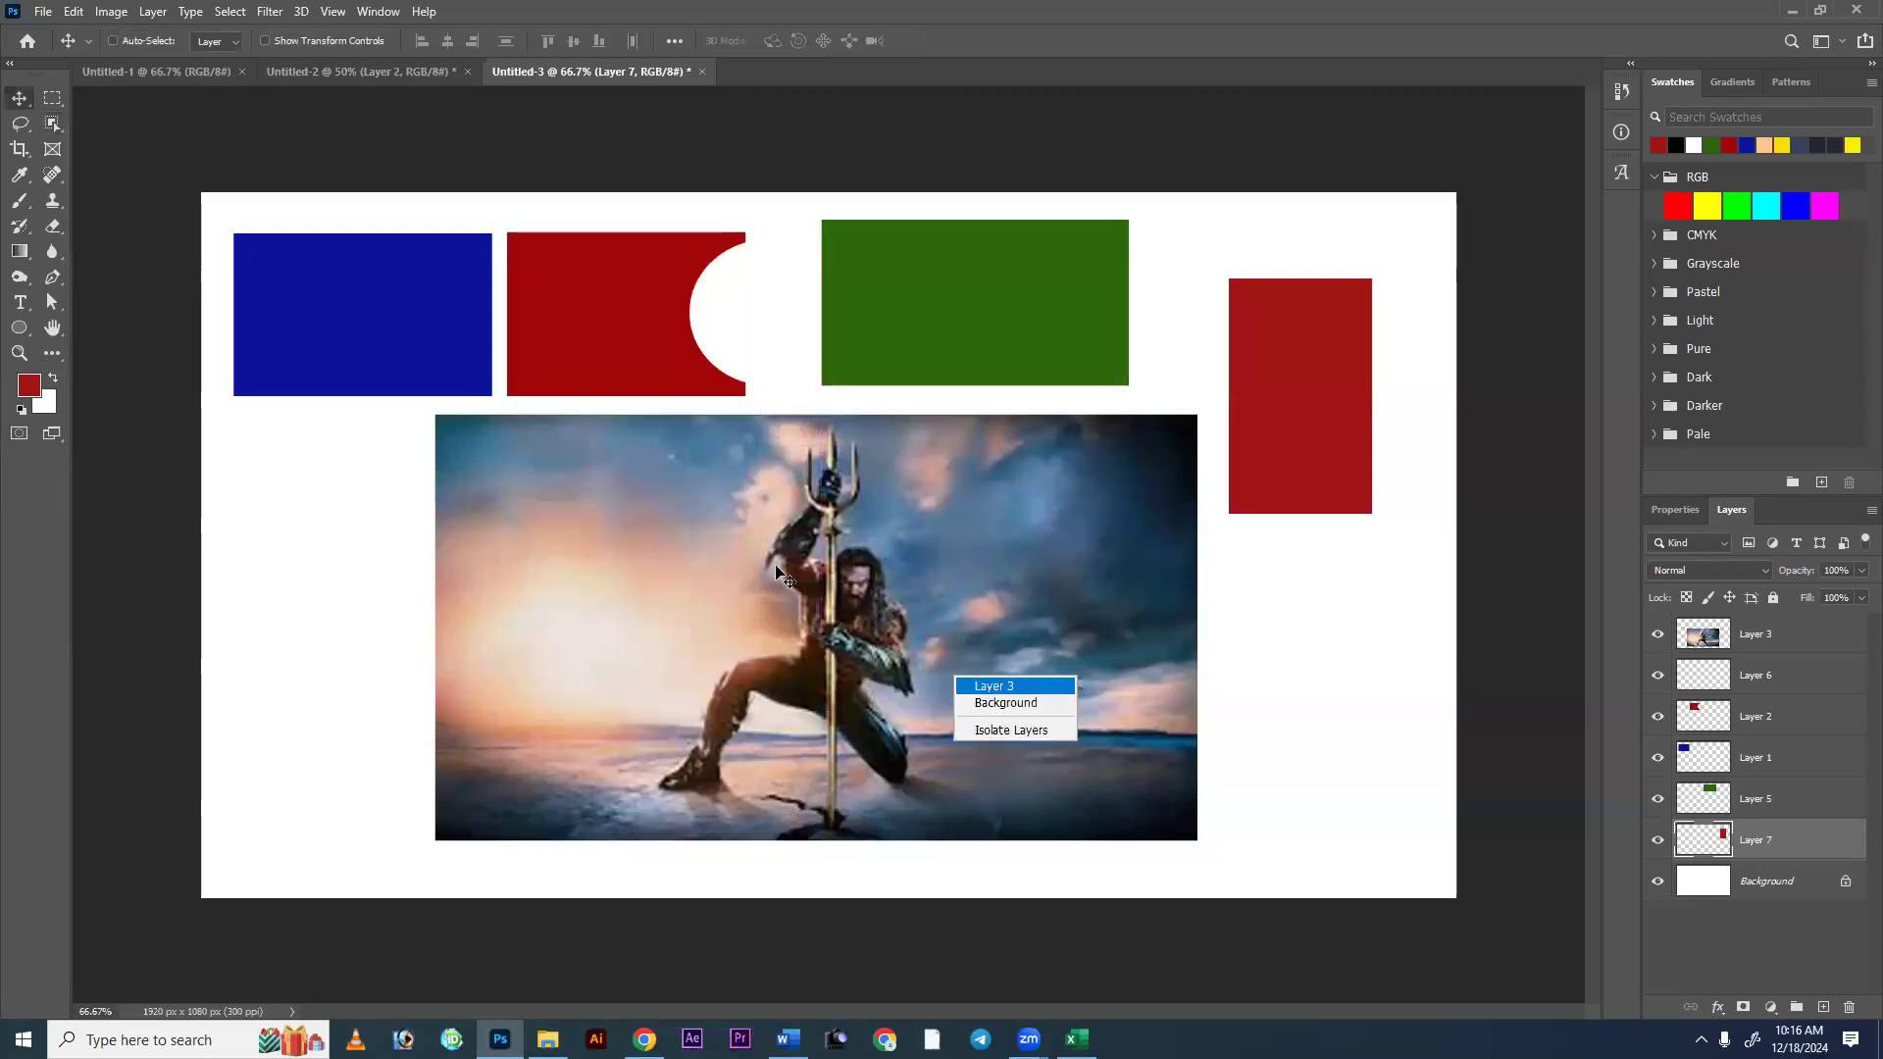
left_click(981, 687)
key("v")
key("w")
left_click_drag(633, 431, 1082, 847)
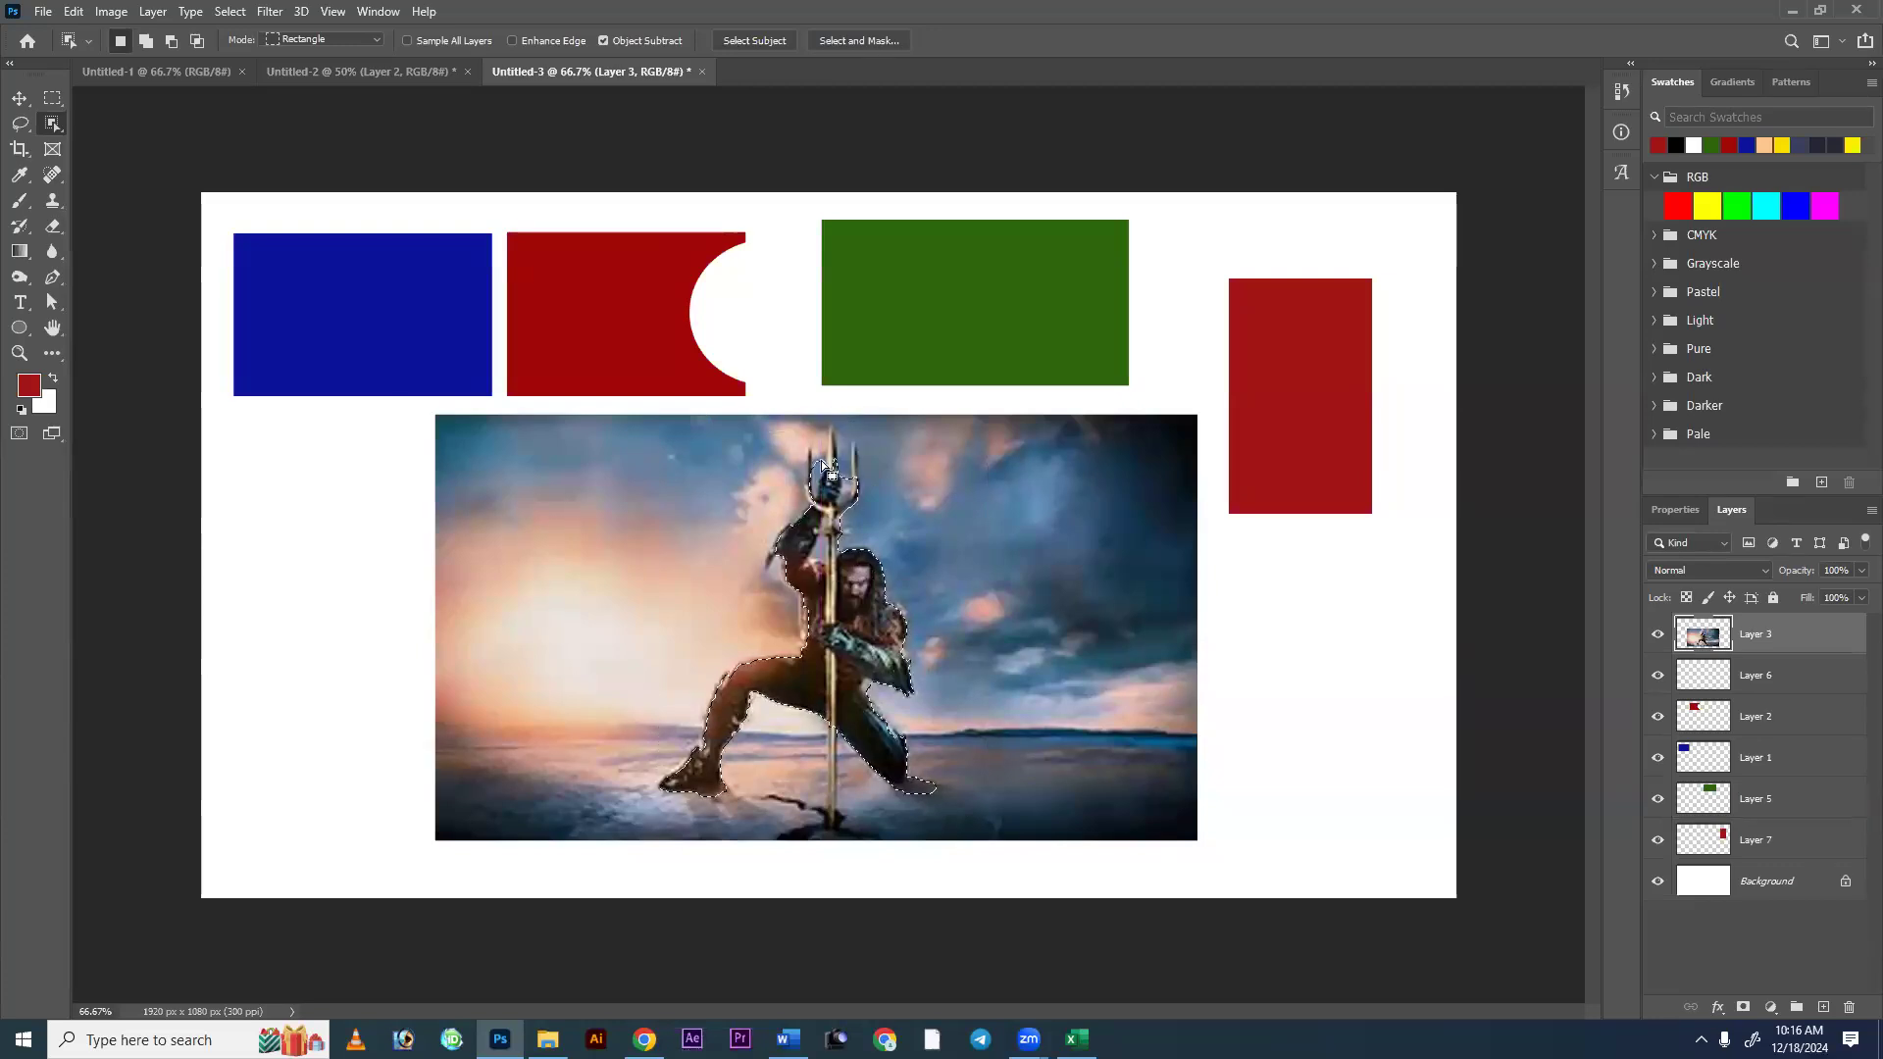
Switch to Chrome and open the Google home page in a new tab.
key("alt+Tab")
left_click(985, 21)
left_click(128, 62)
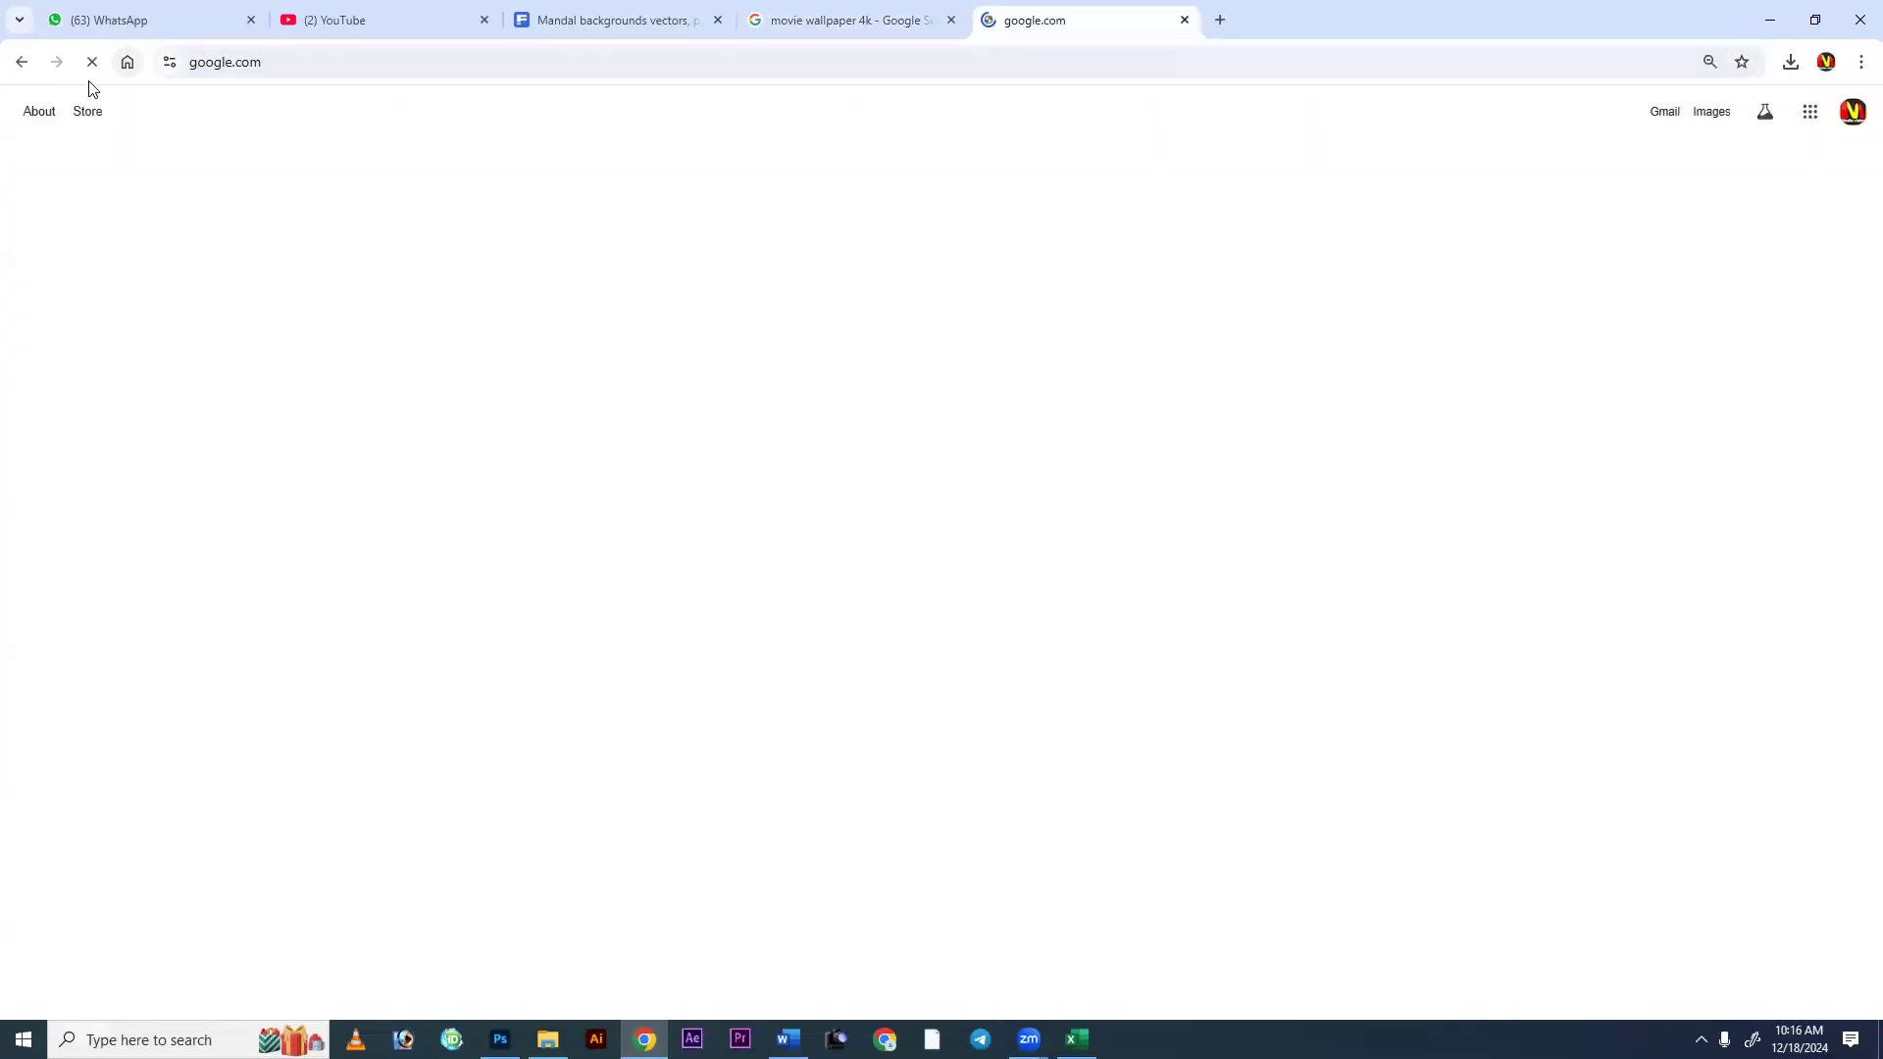
left_click(833, 436)
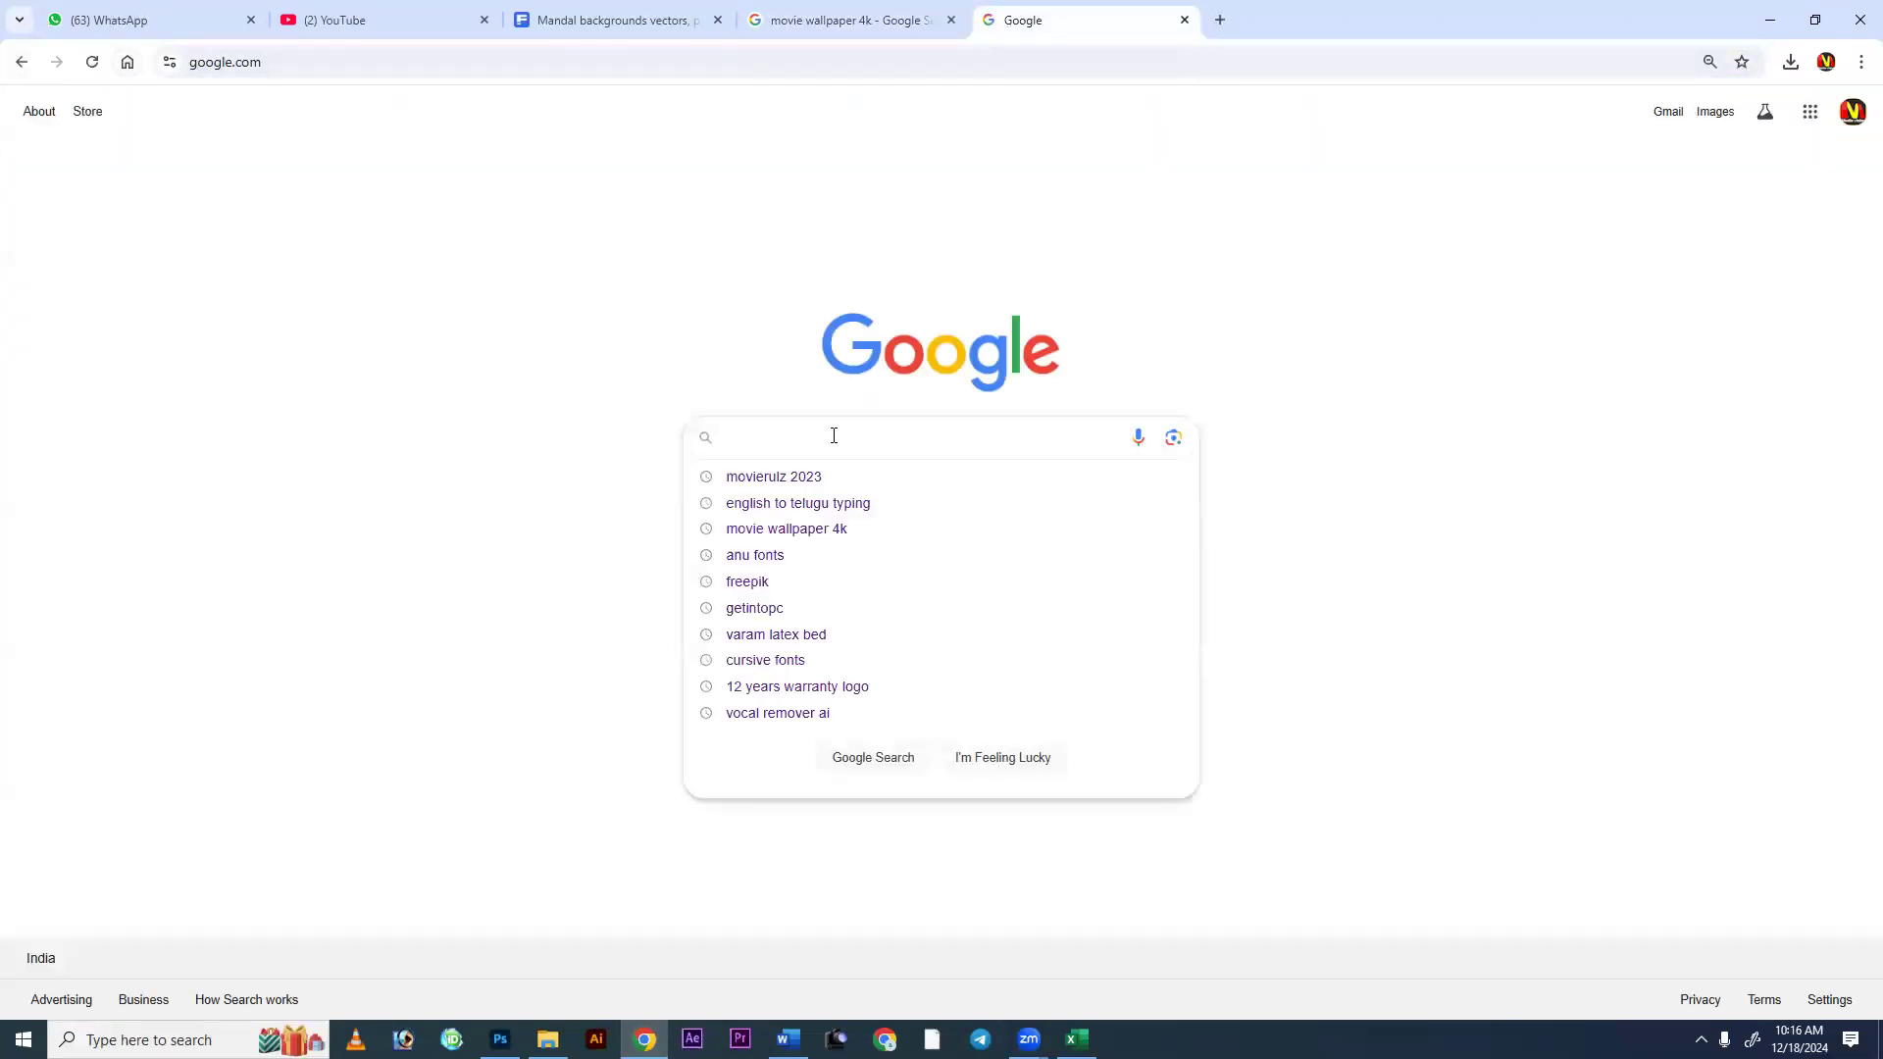
type("image")
key("Down")
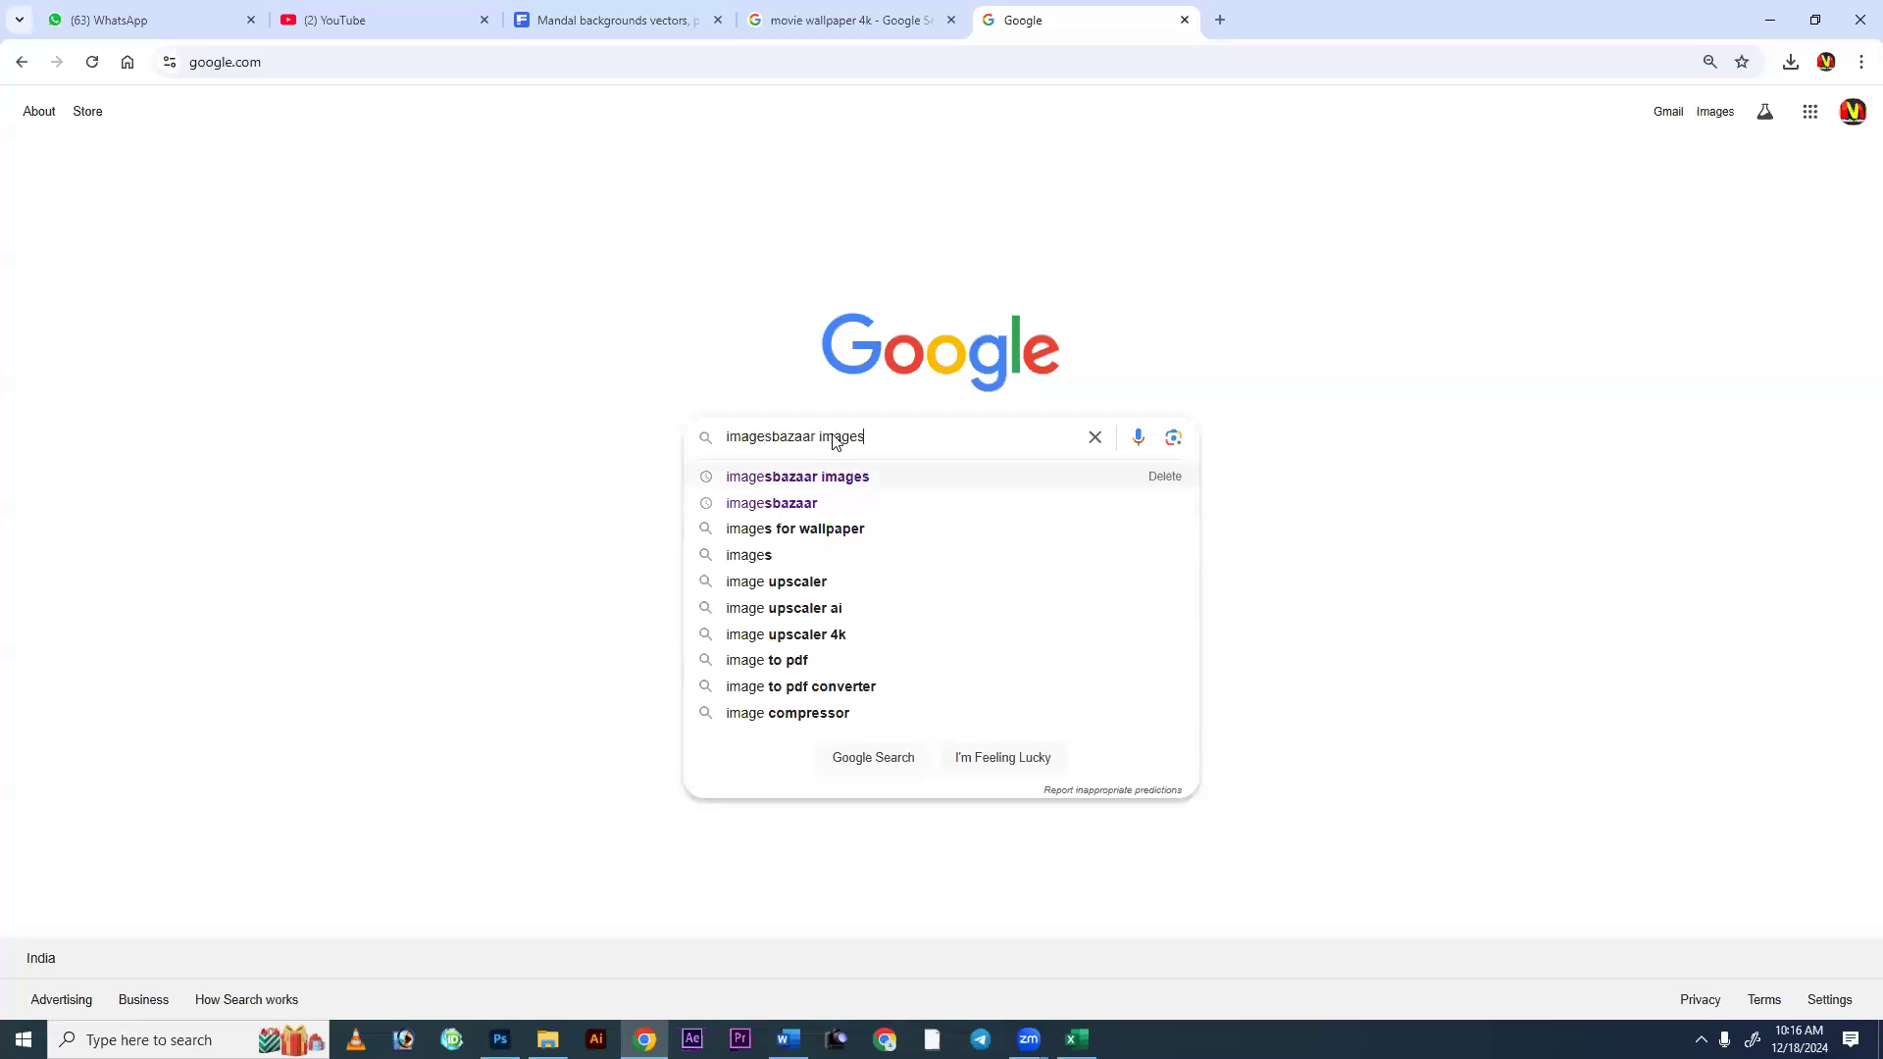
key("Return")
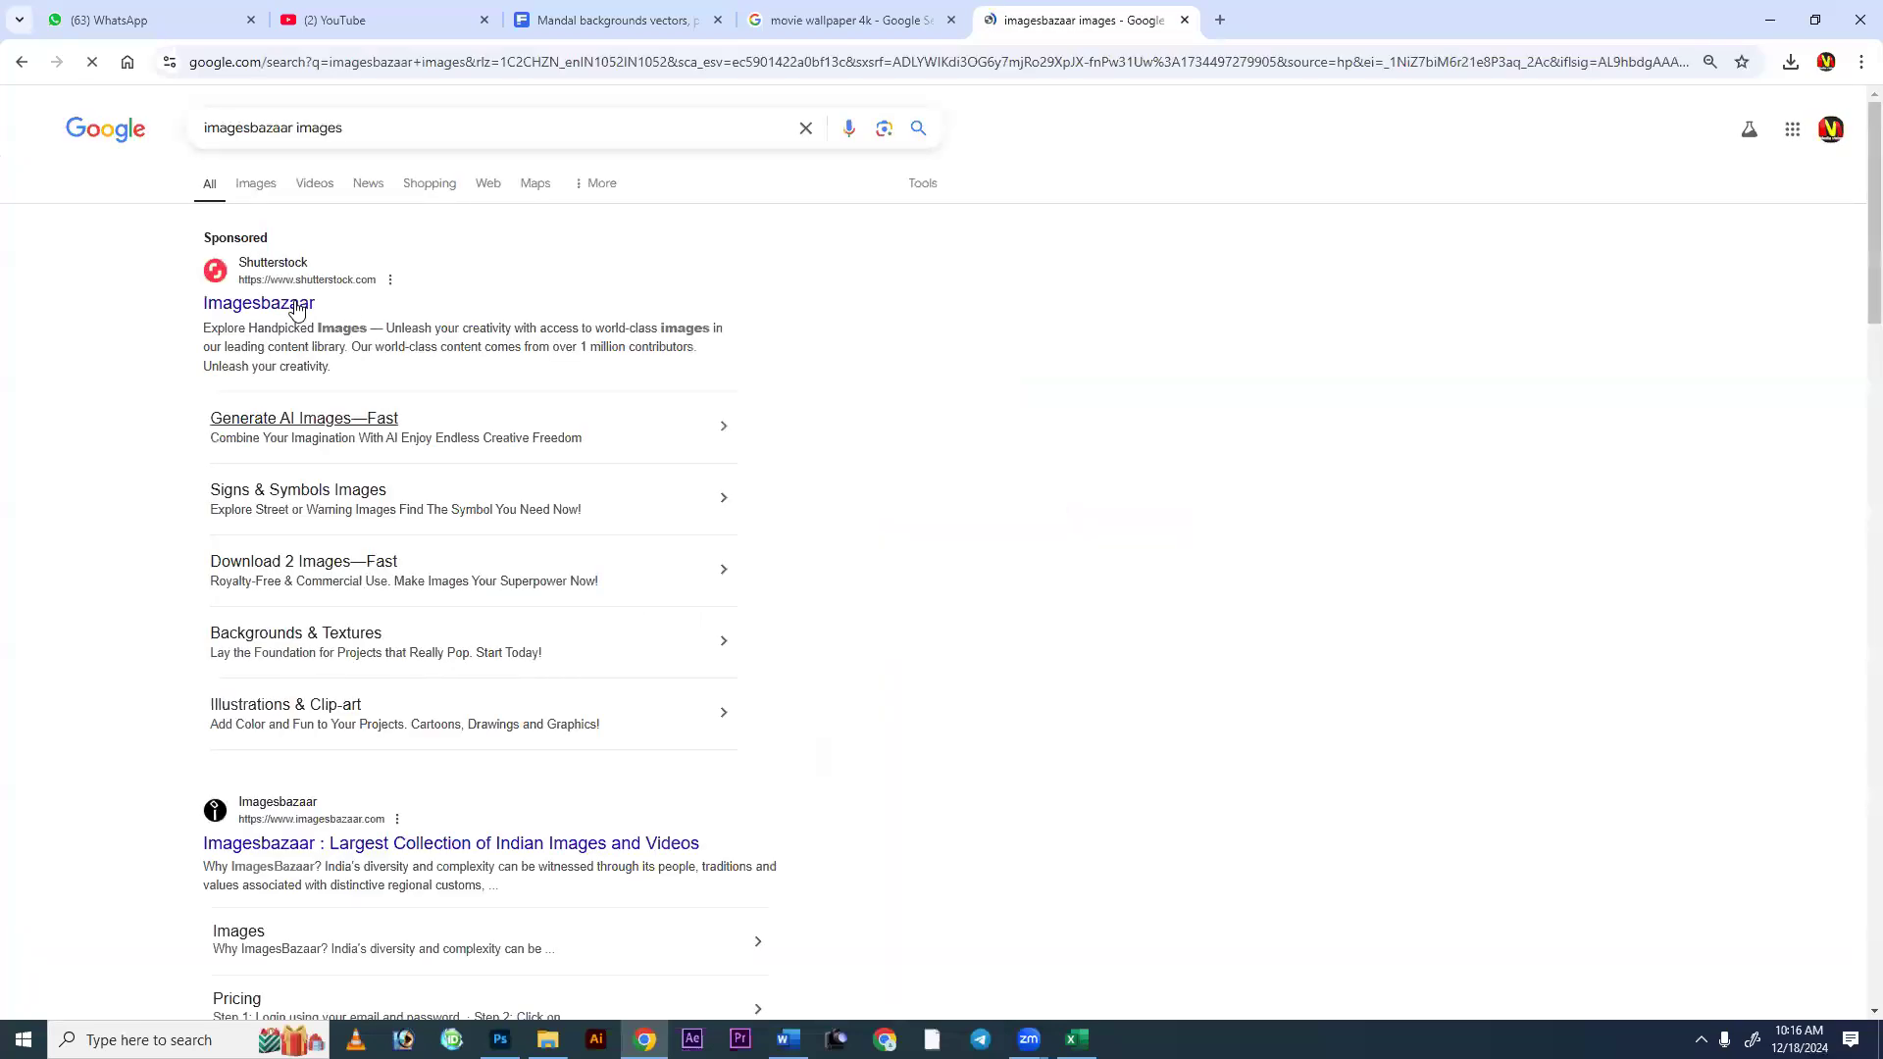
left_click(21, 62)
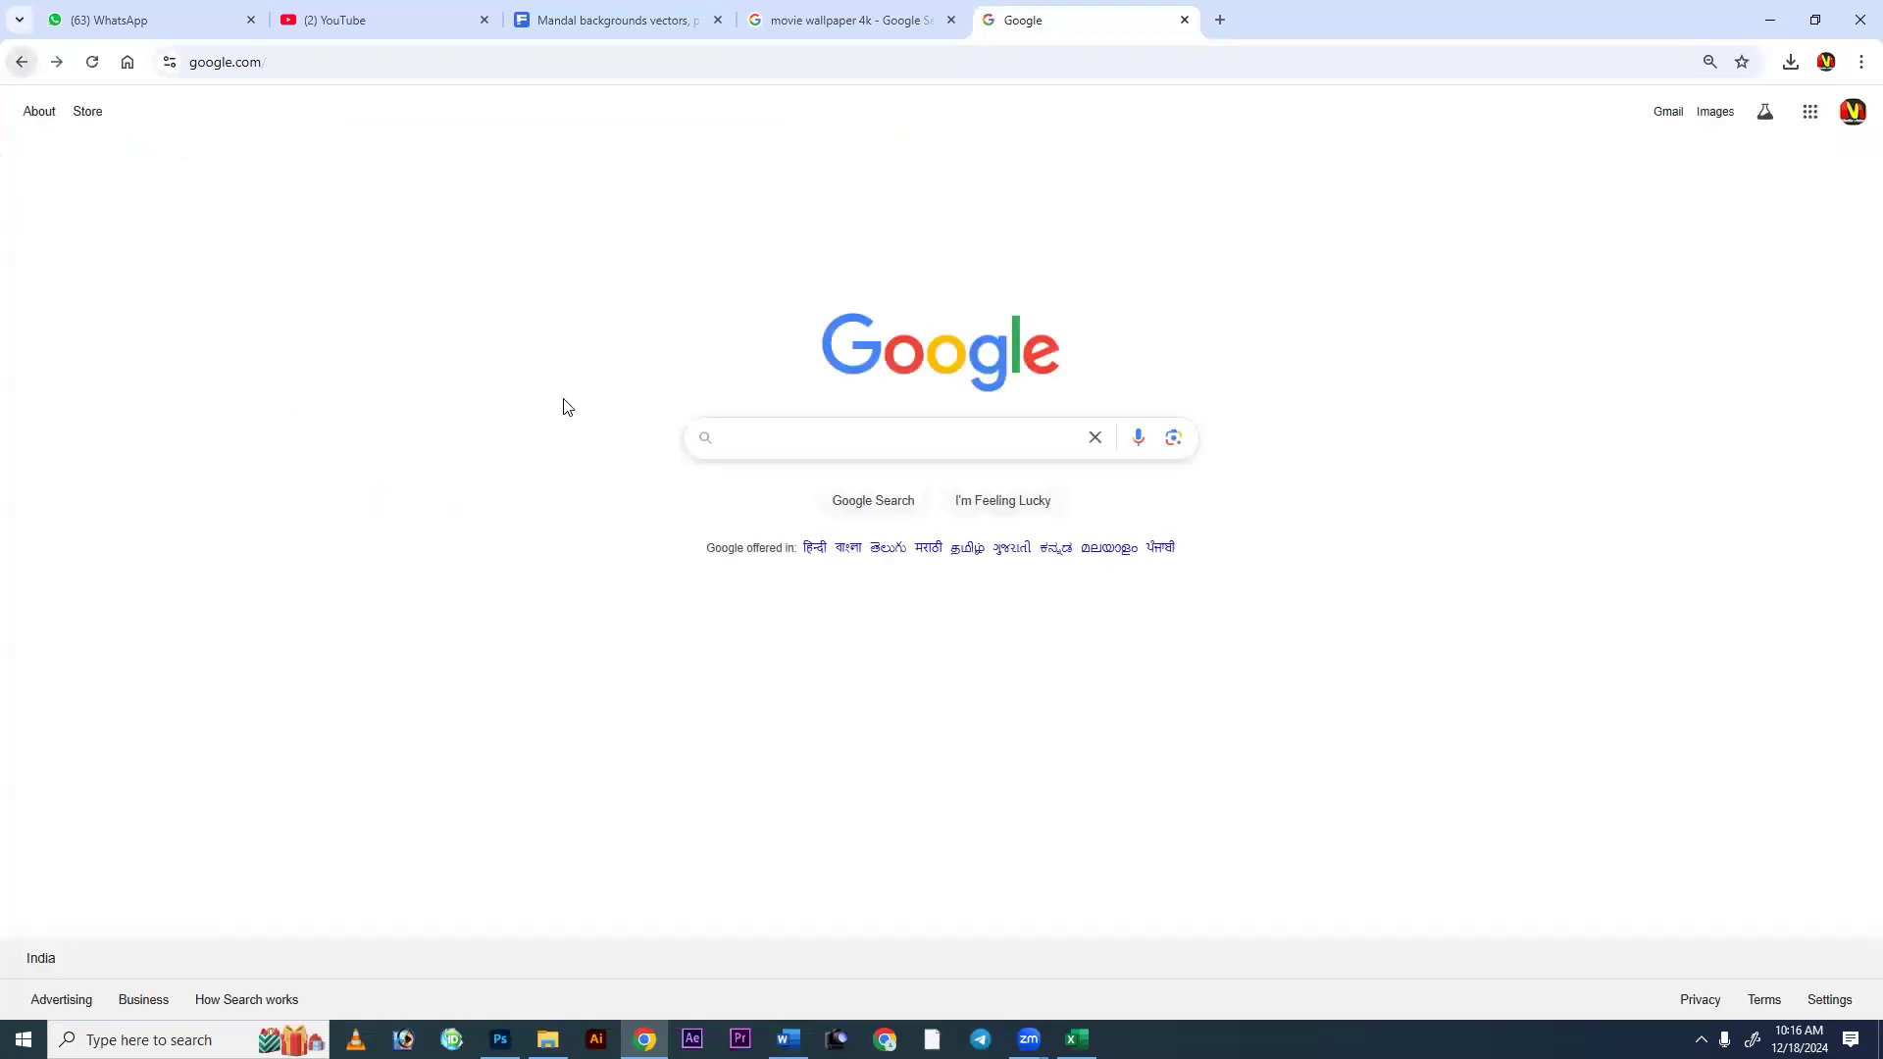
Search Google for "imagesbazaar images", open the Imagesbazaar website and look over its popular collections.
left_click(917, 428)
type("images")
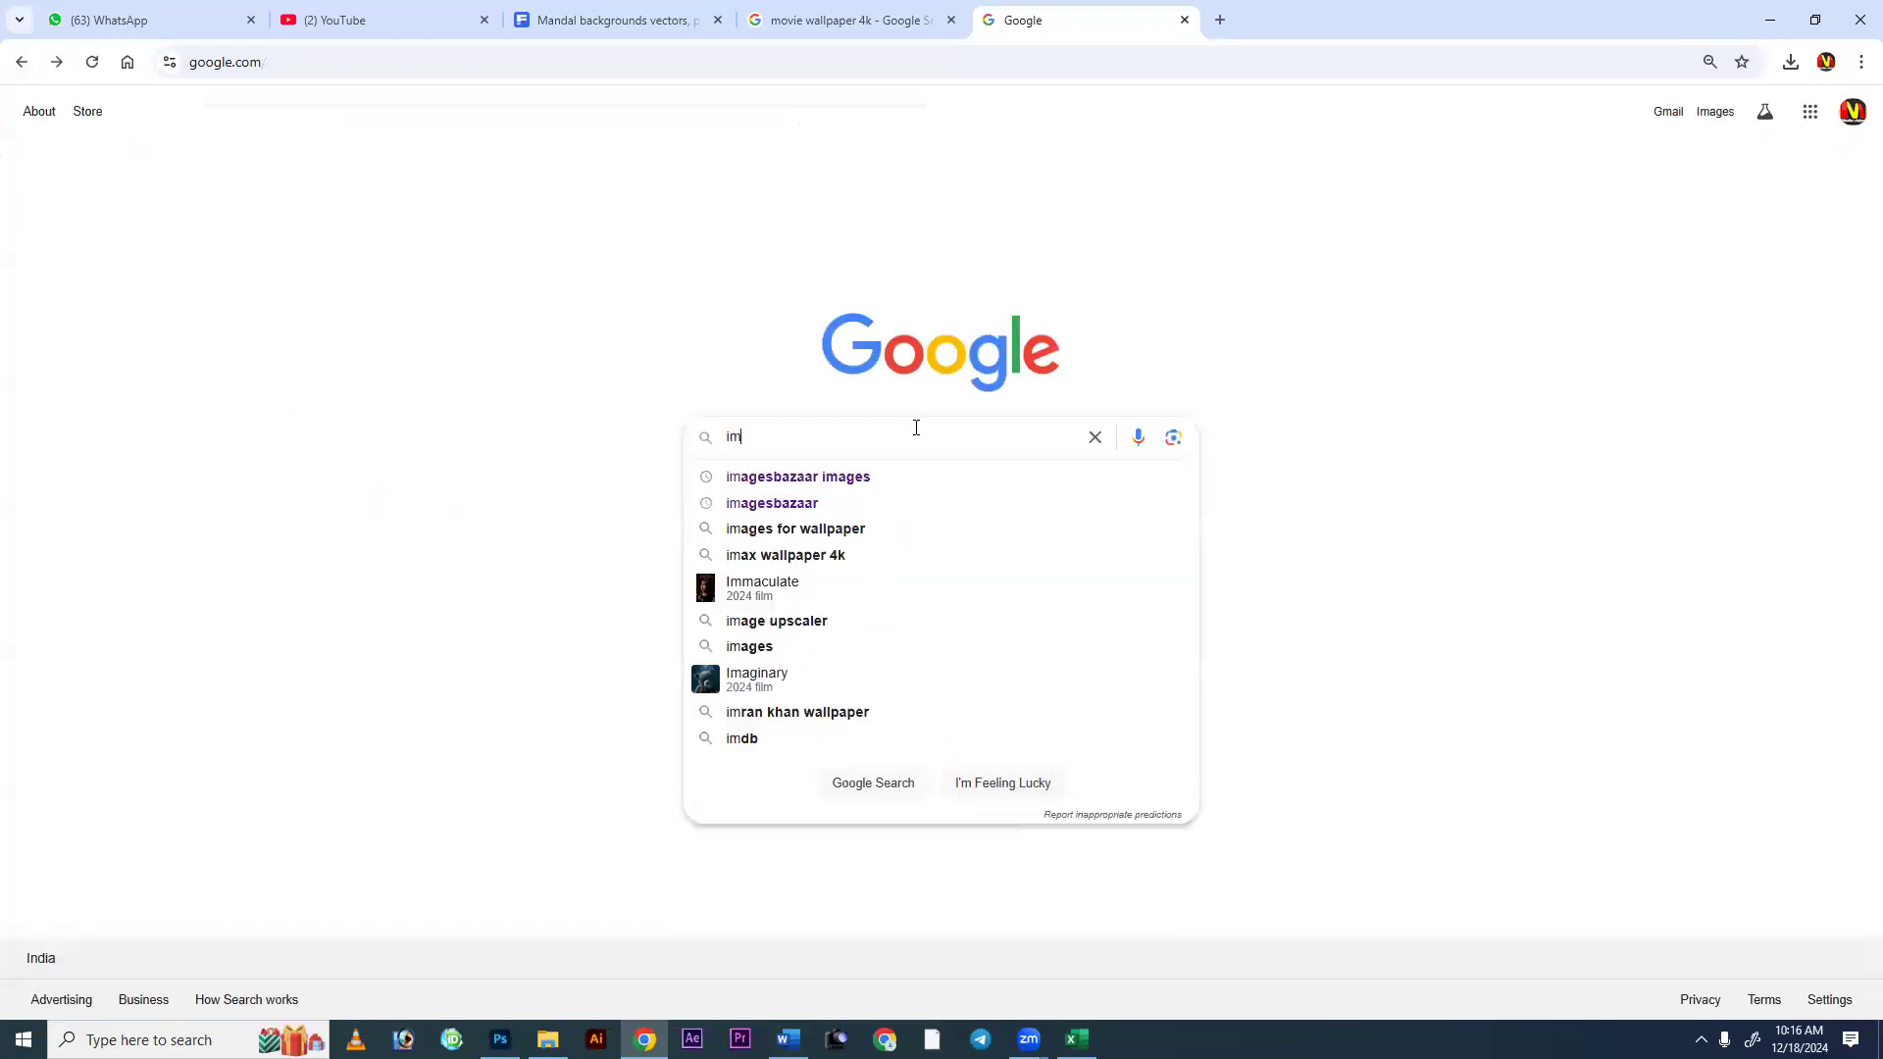
key("Down")
key("Return")
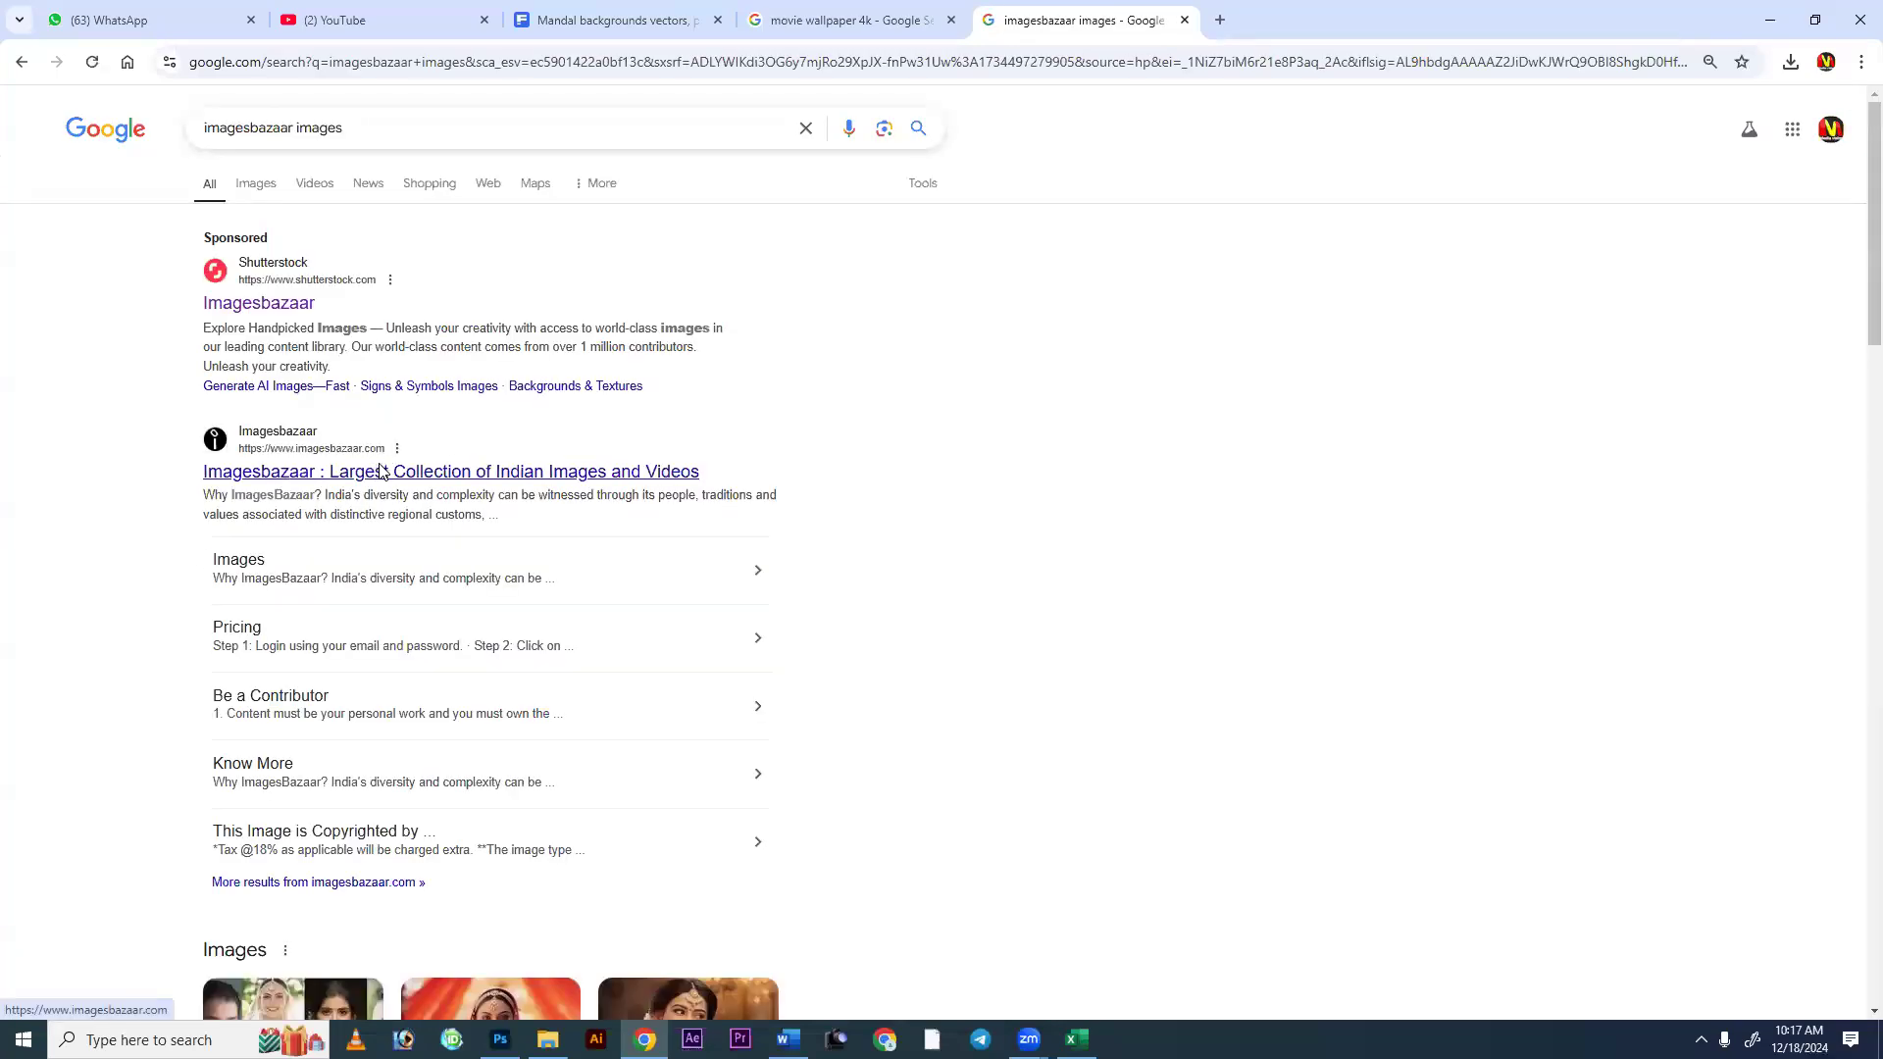
left_click(381, 472)
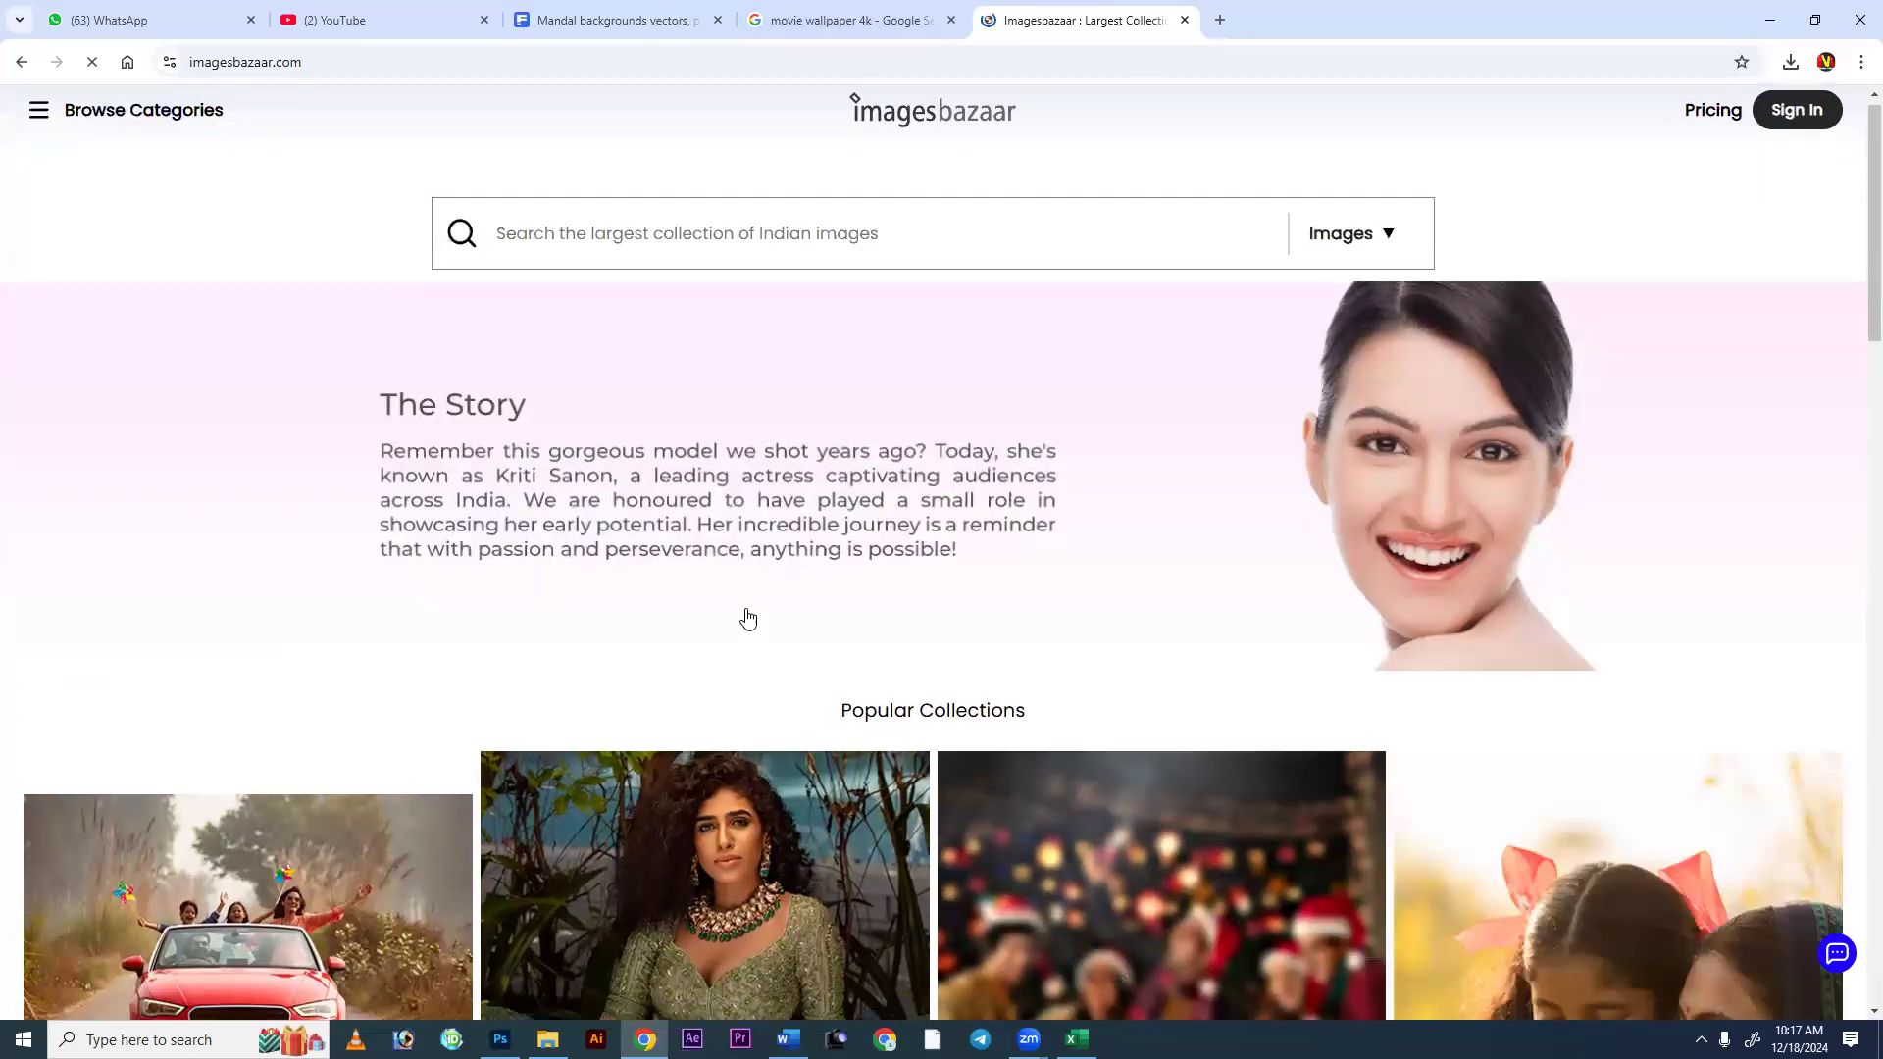
scroll(745, 589, "down", 5)
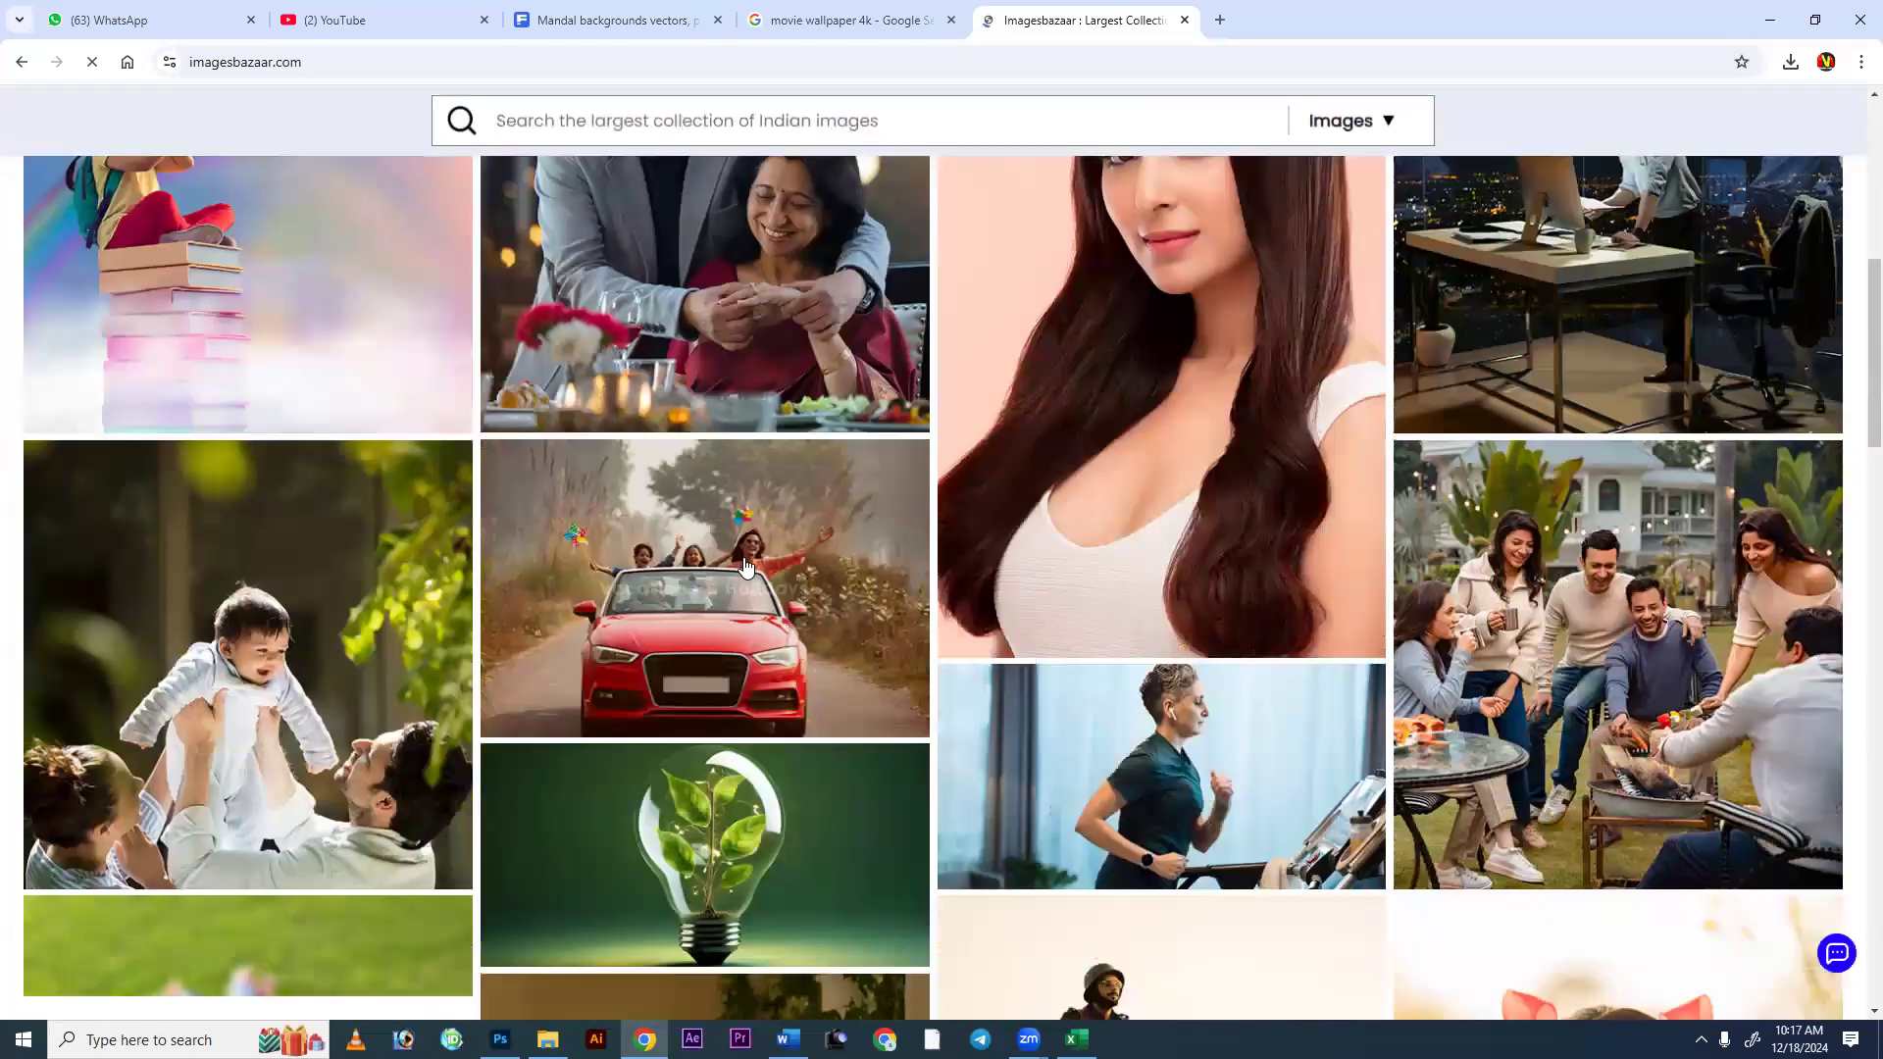
scroll(751, 543, "down", 1)
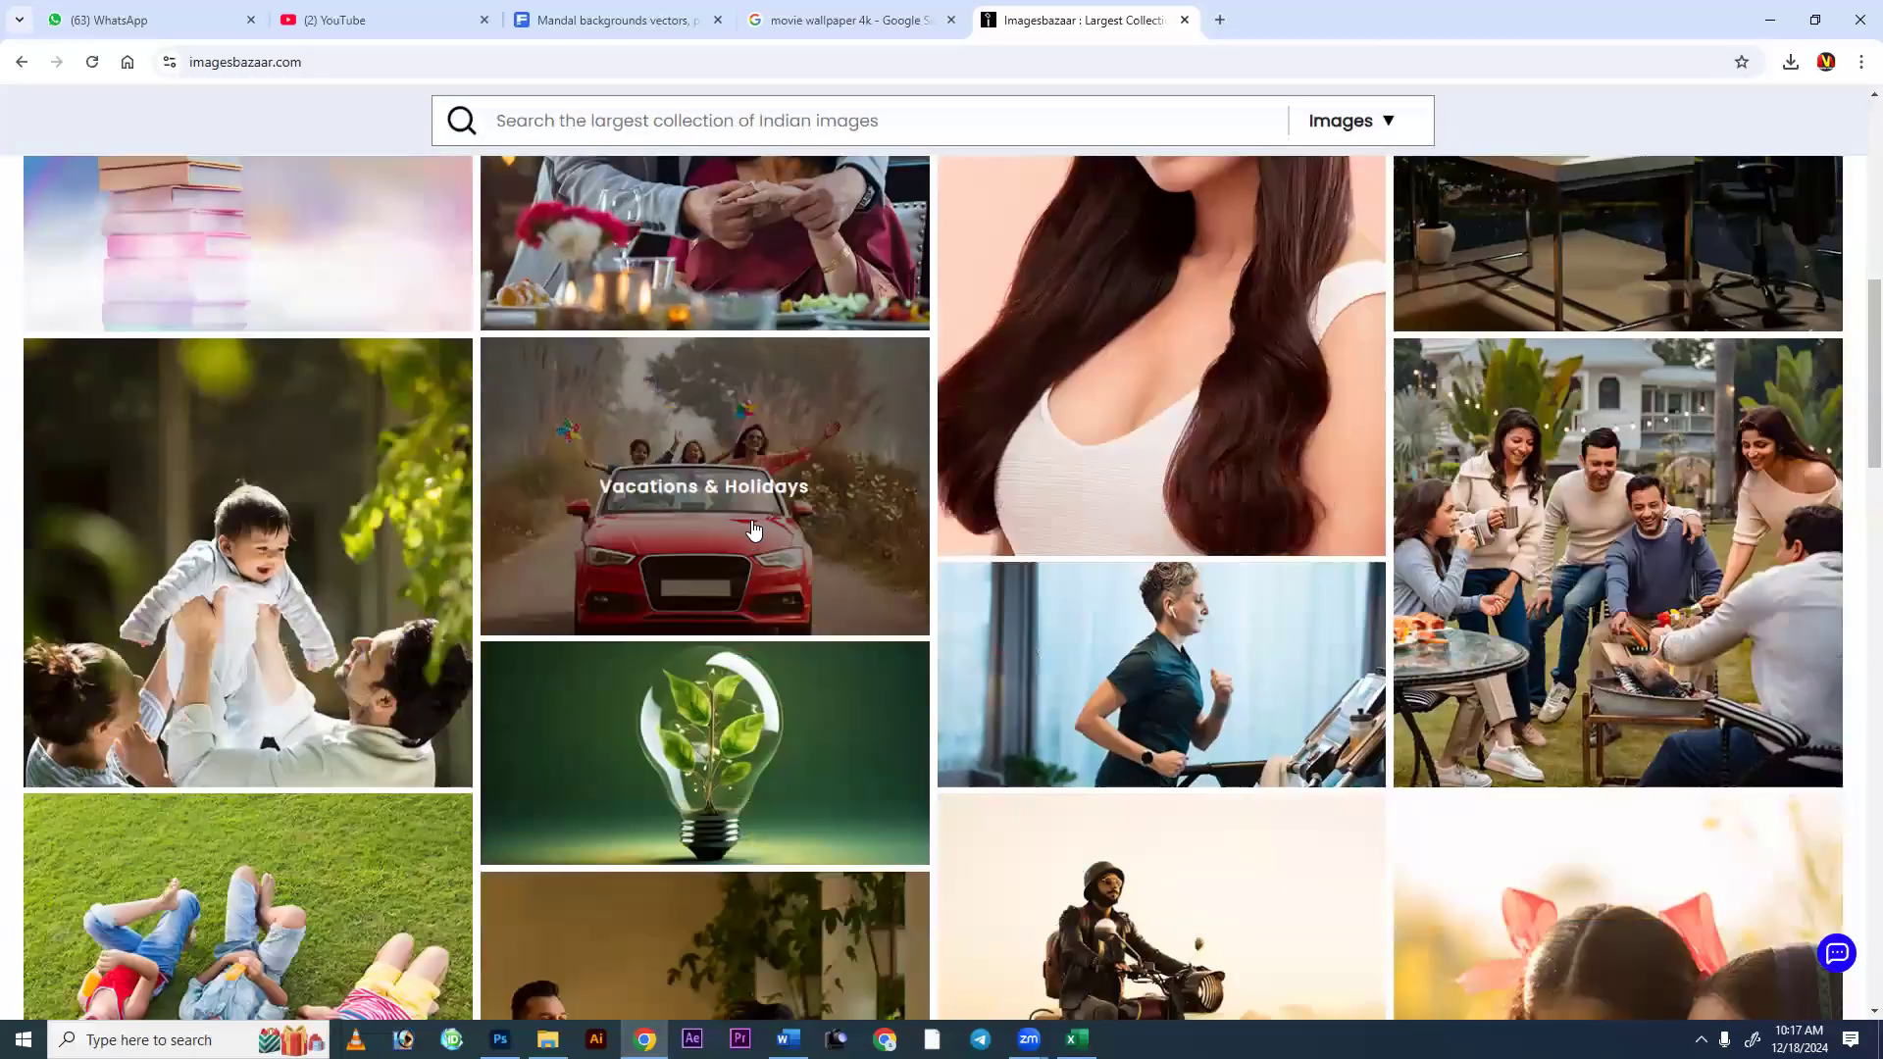
scroll(752, 530, "down", 4)
scroll(755, 285, "up", 10)
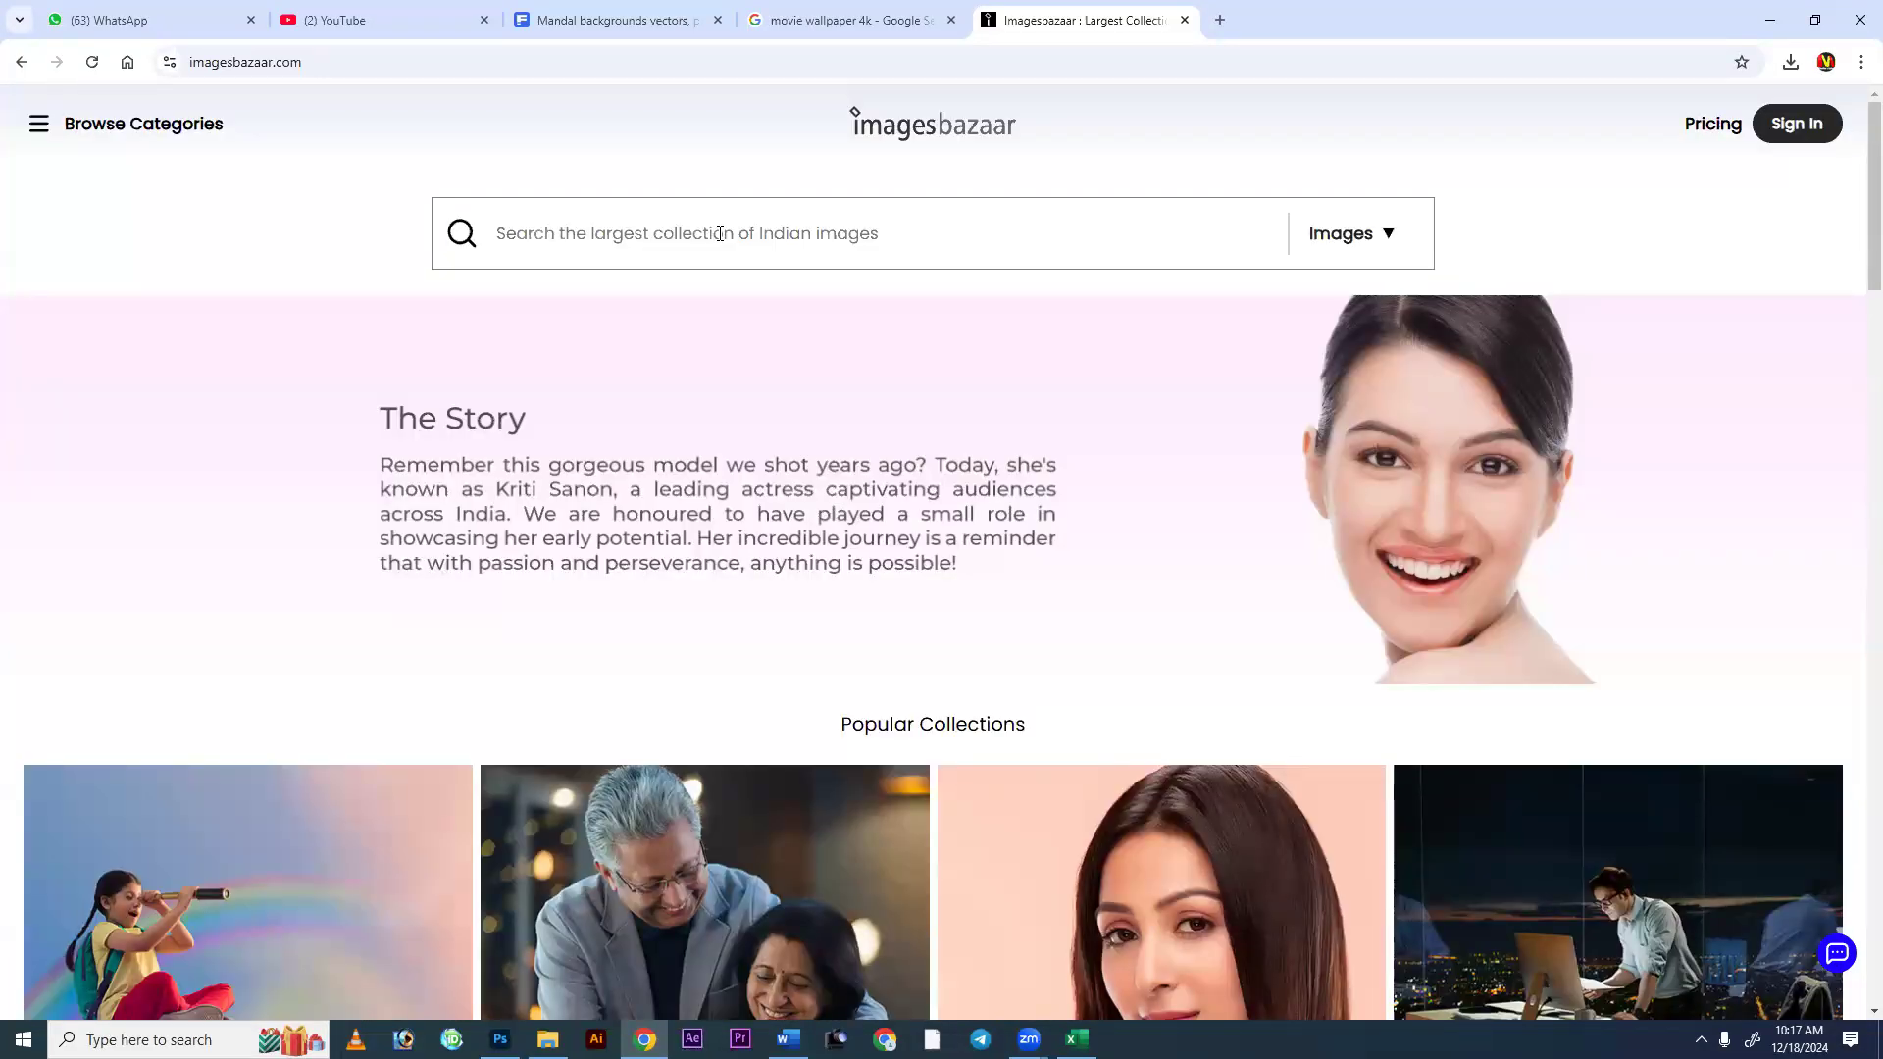
Search the Imagesbazaar image library for "student (college)".
left_click(720, 233)
type("mod")
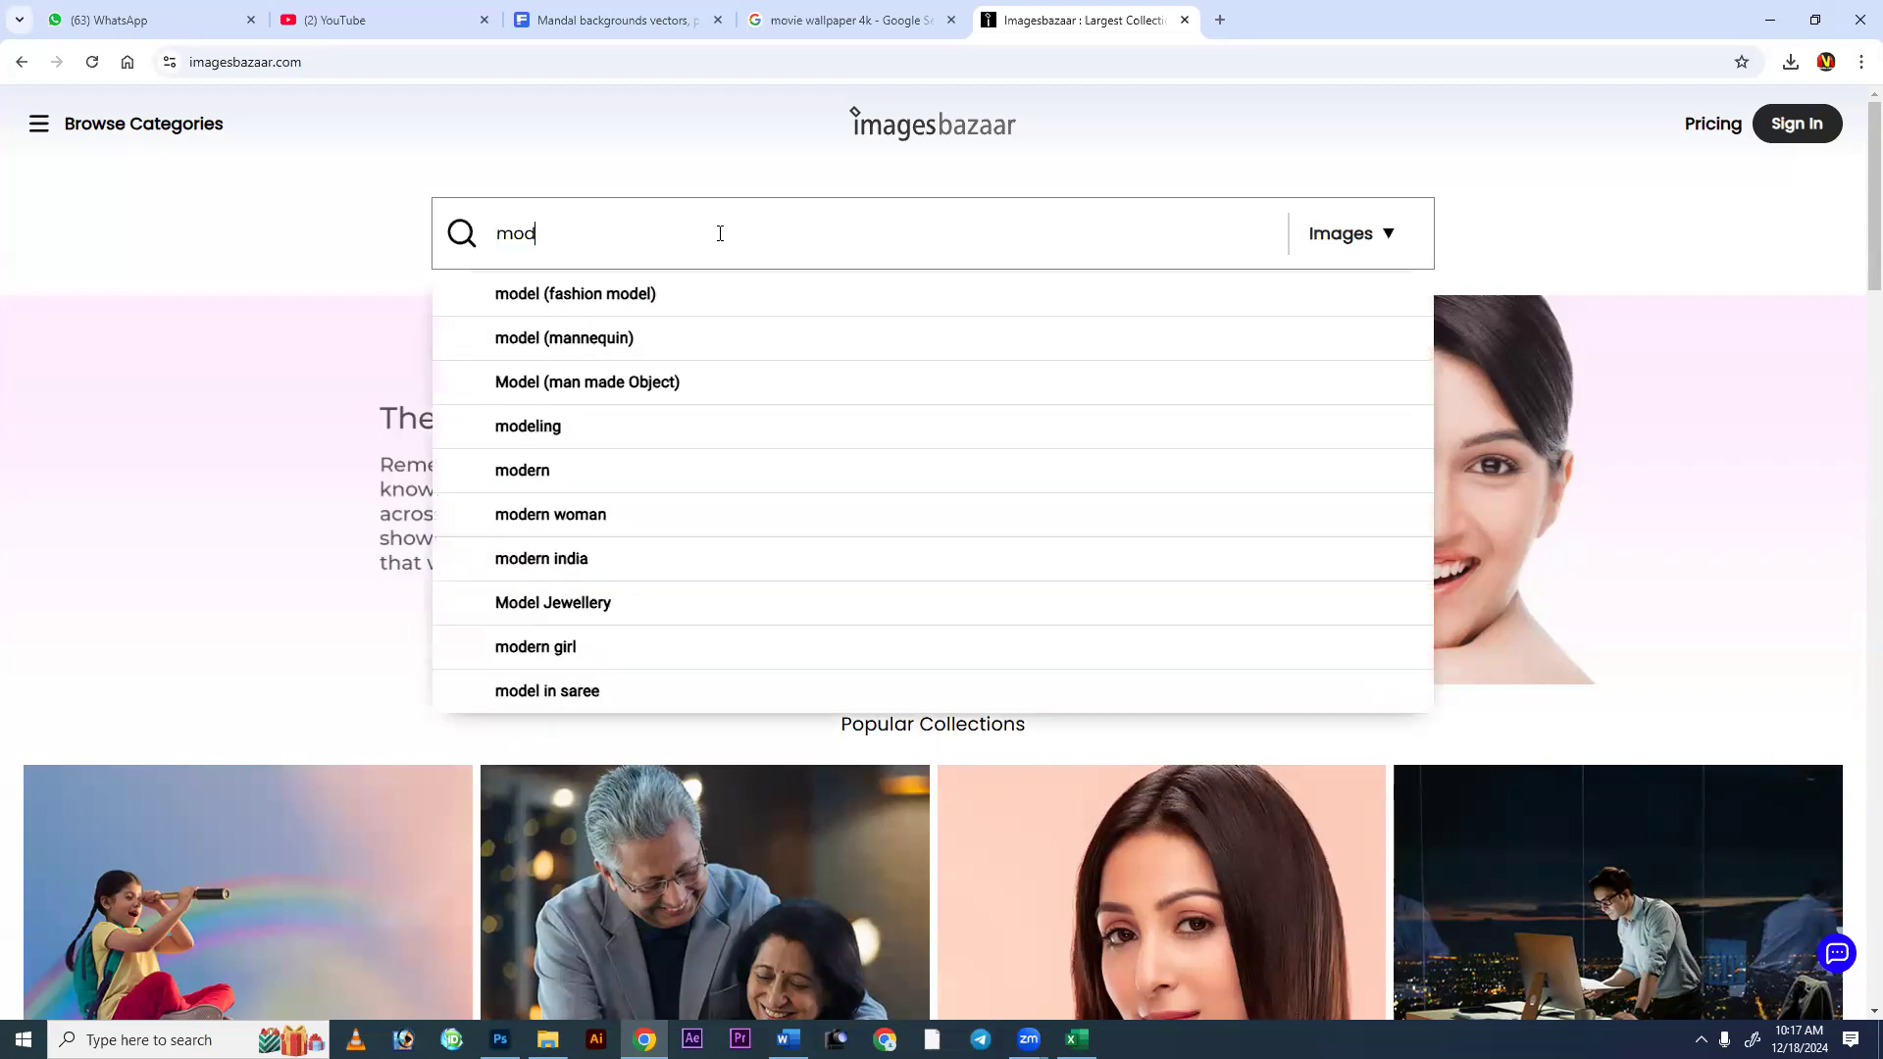
key("BackSpace")
key("BackSpace")
key("BackSpace")
type("stude")
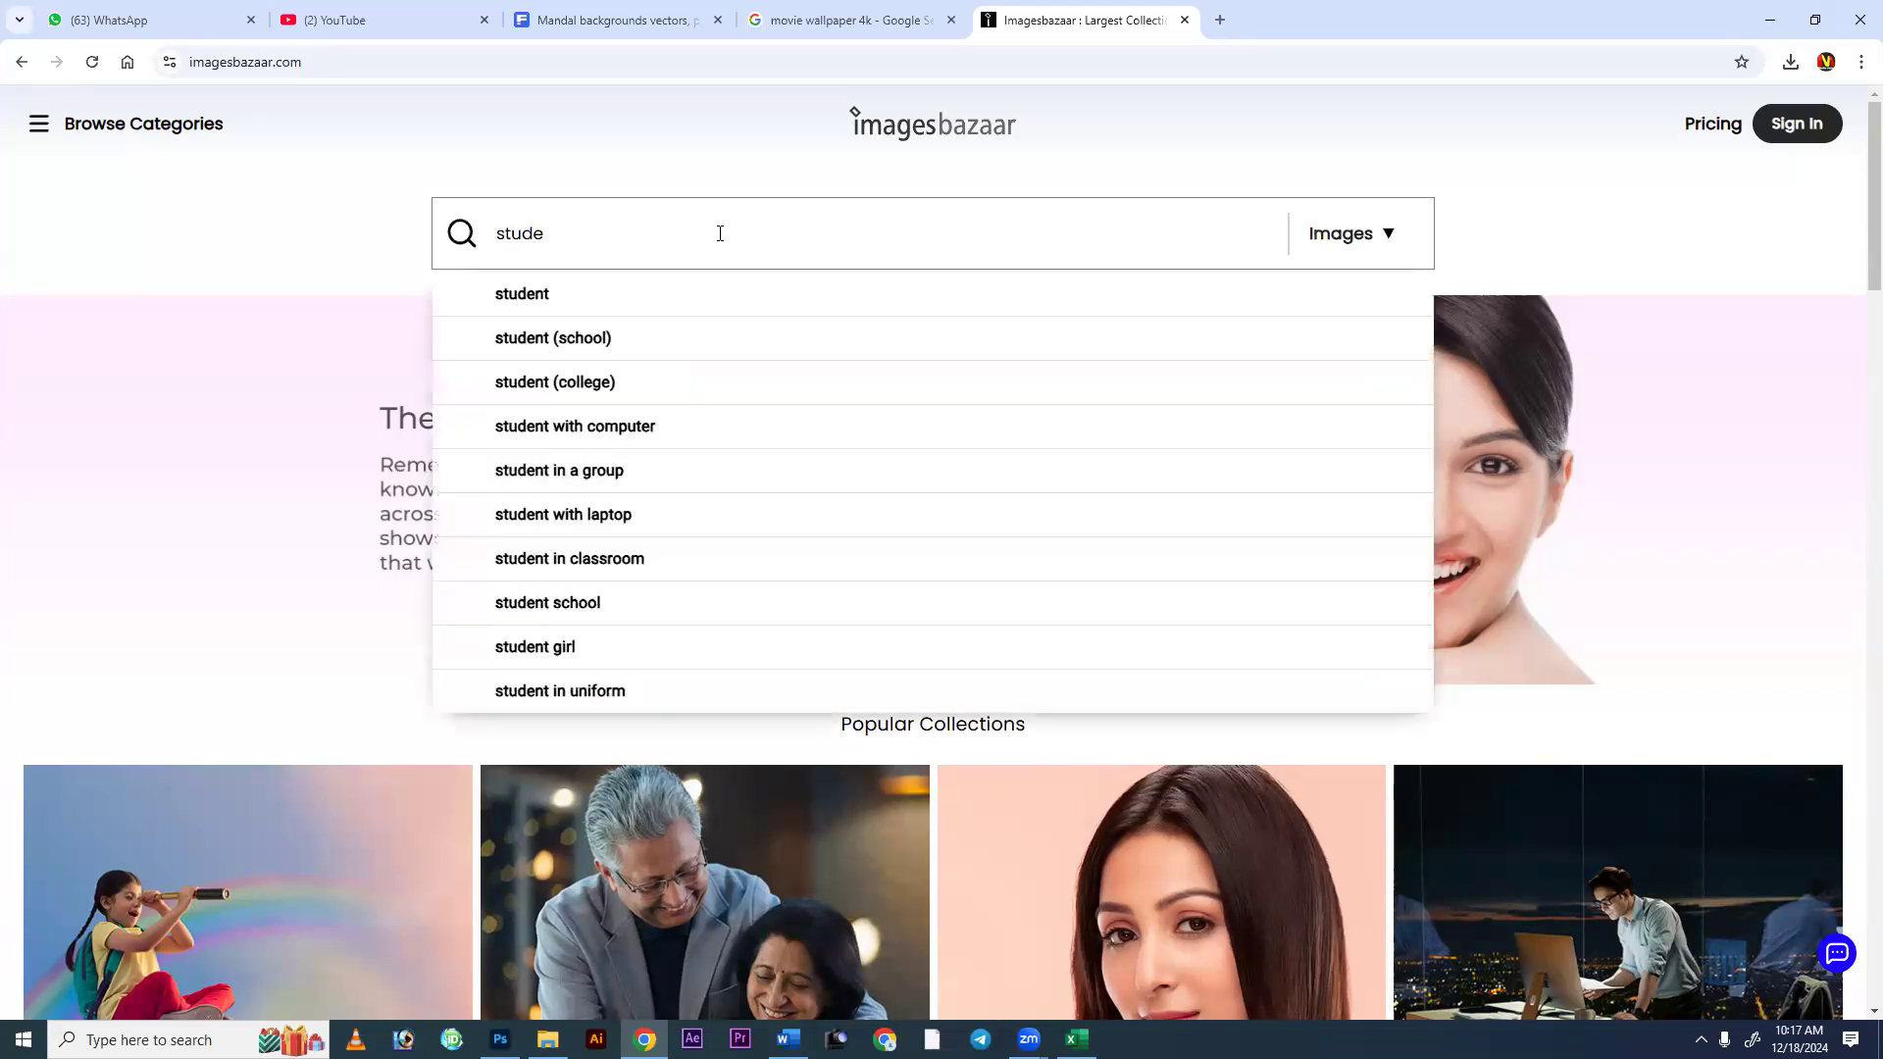
key("Down")
key("Down")
key("Down")
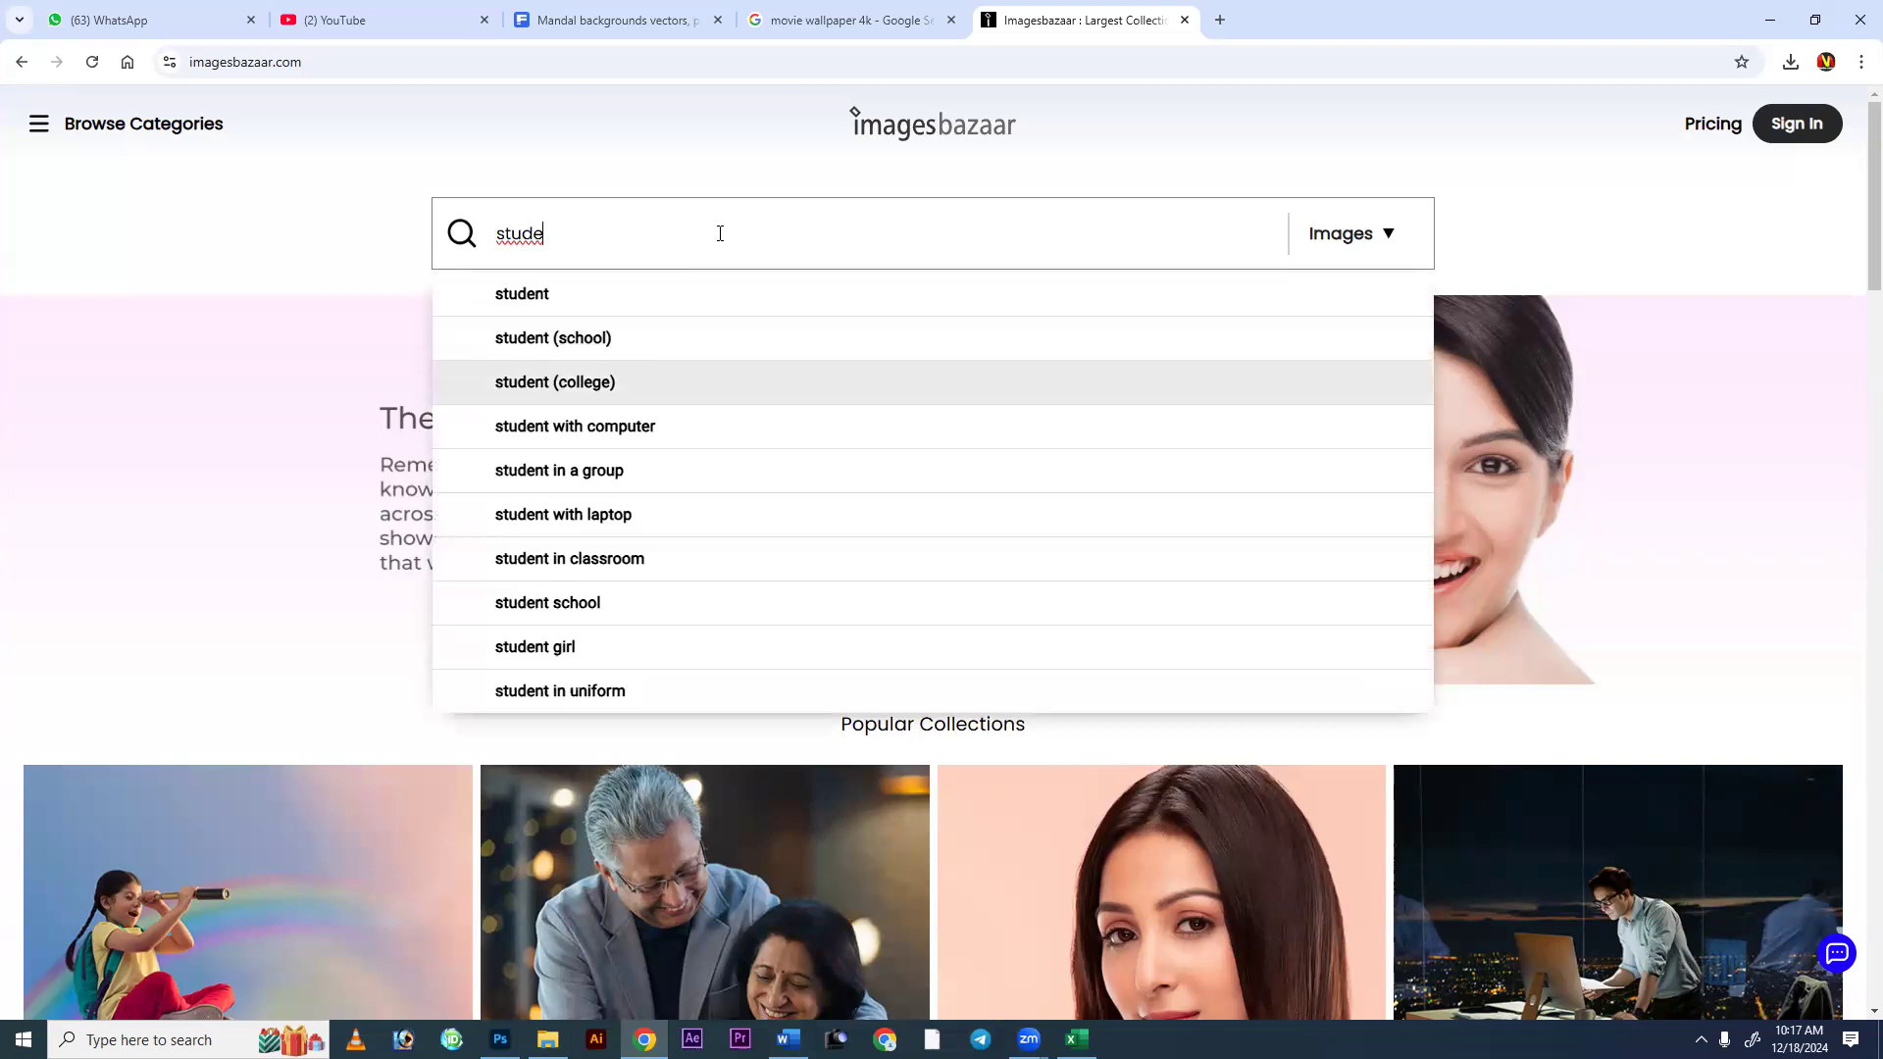
key("Return")
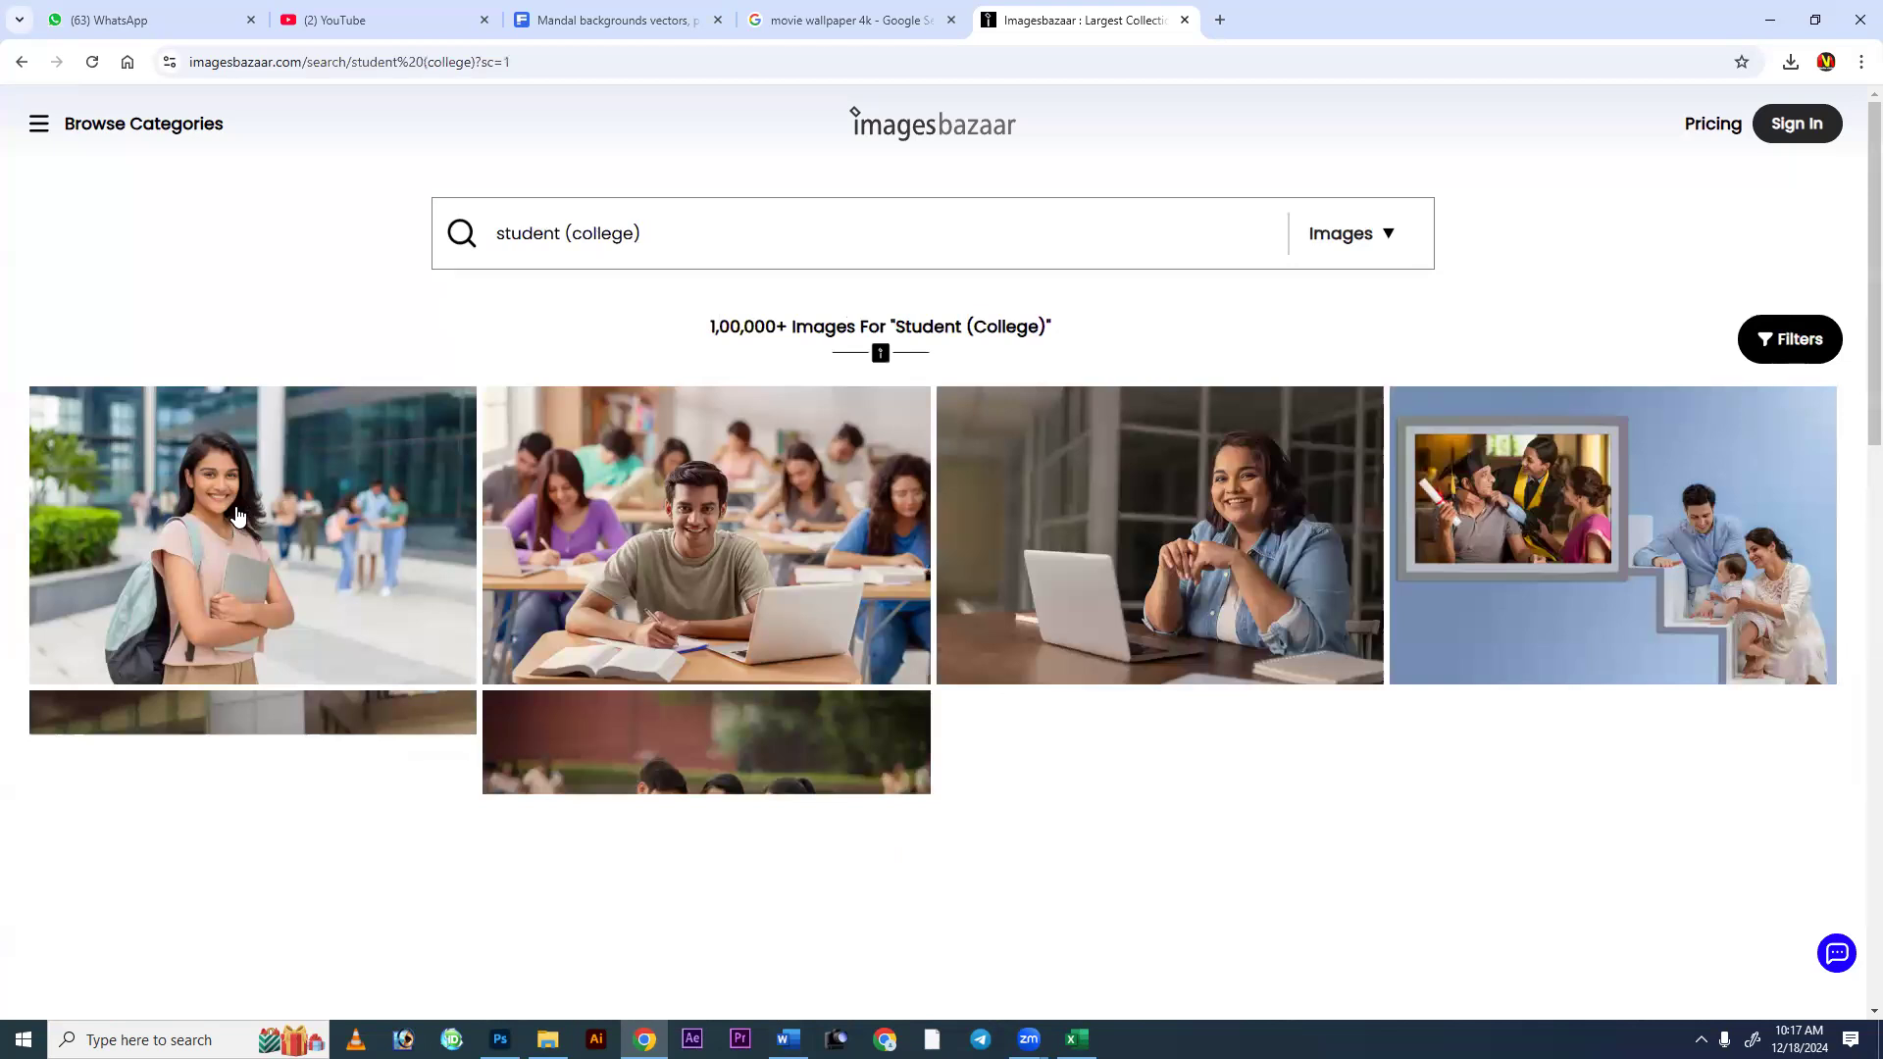
Open the picture of the cross-legged young woman in the striped T-shirt and copy the image.
scroll(664, 526, "down", 1)
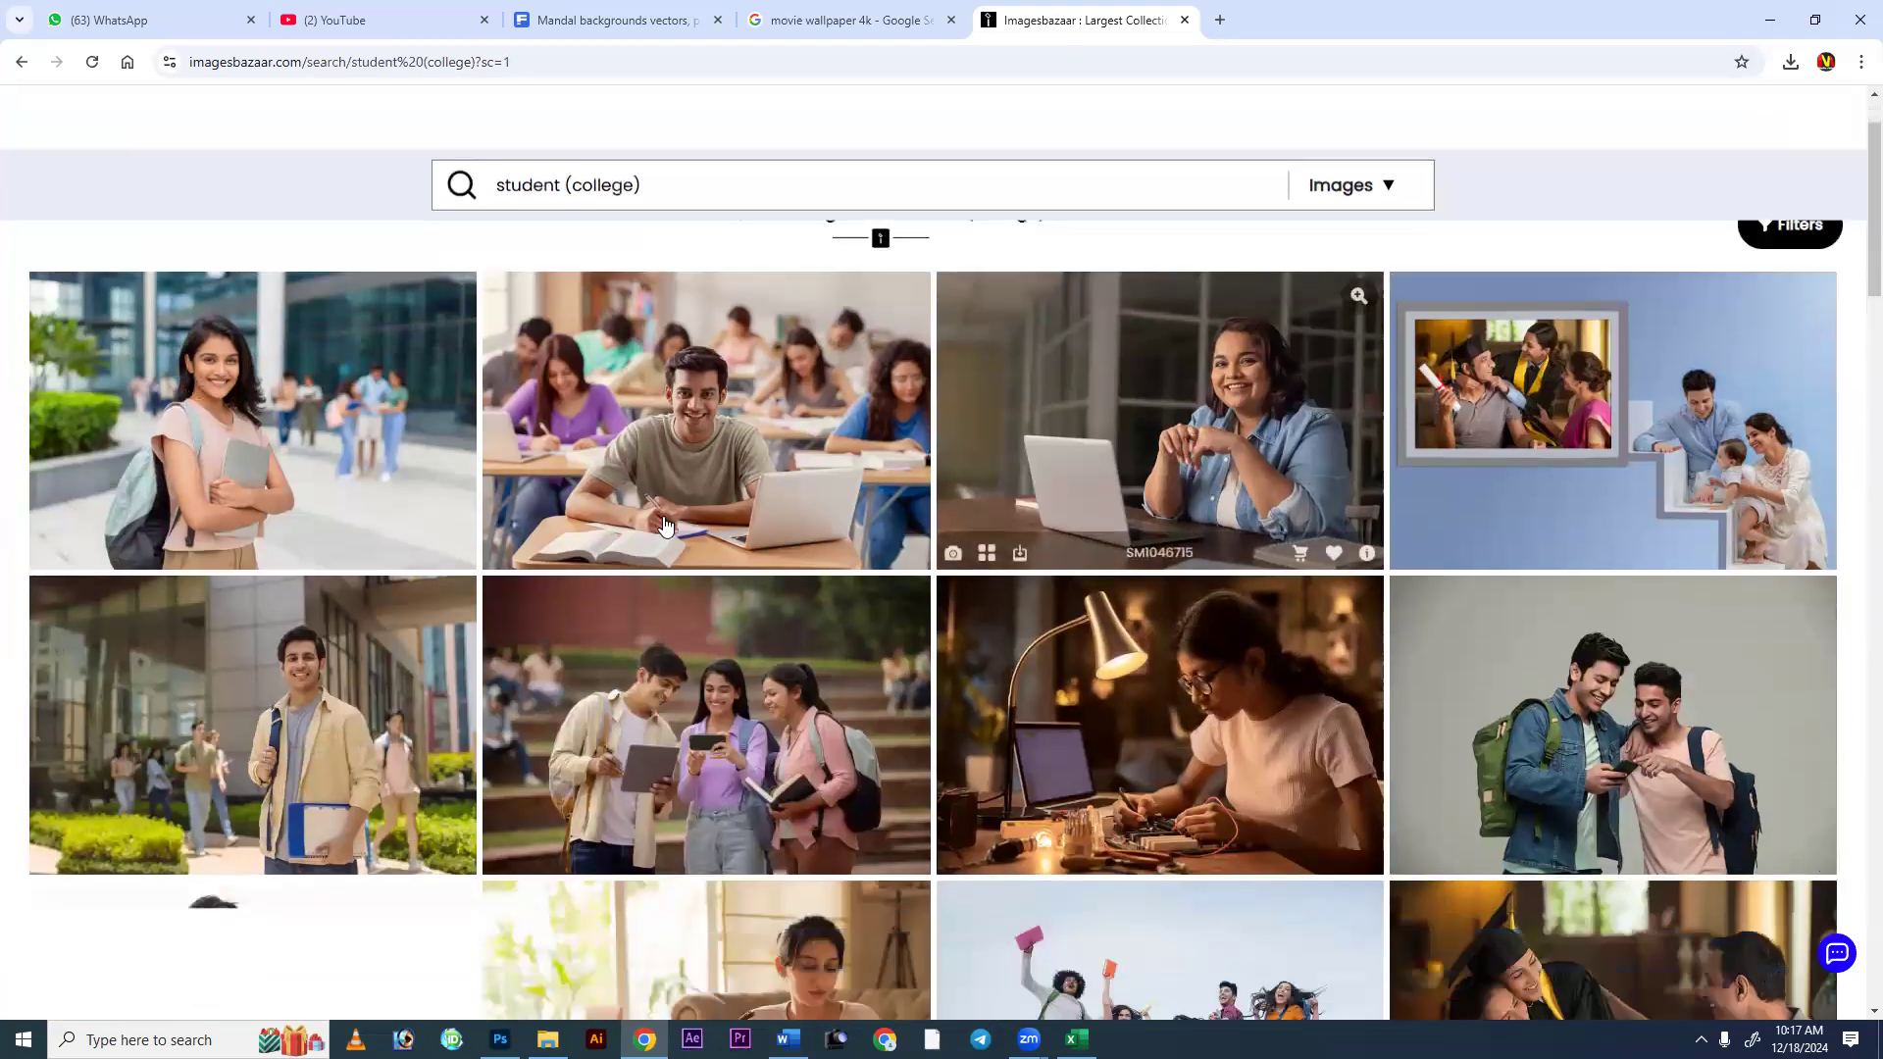
scroll(664, 525, "down", 2)
scroll(702, 578, "down", 4)
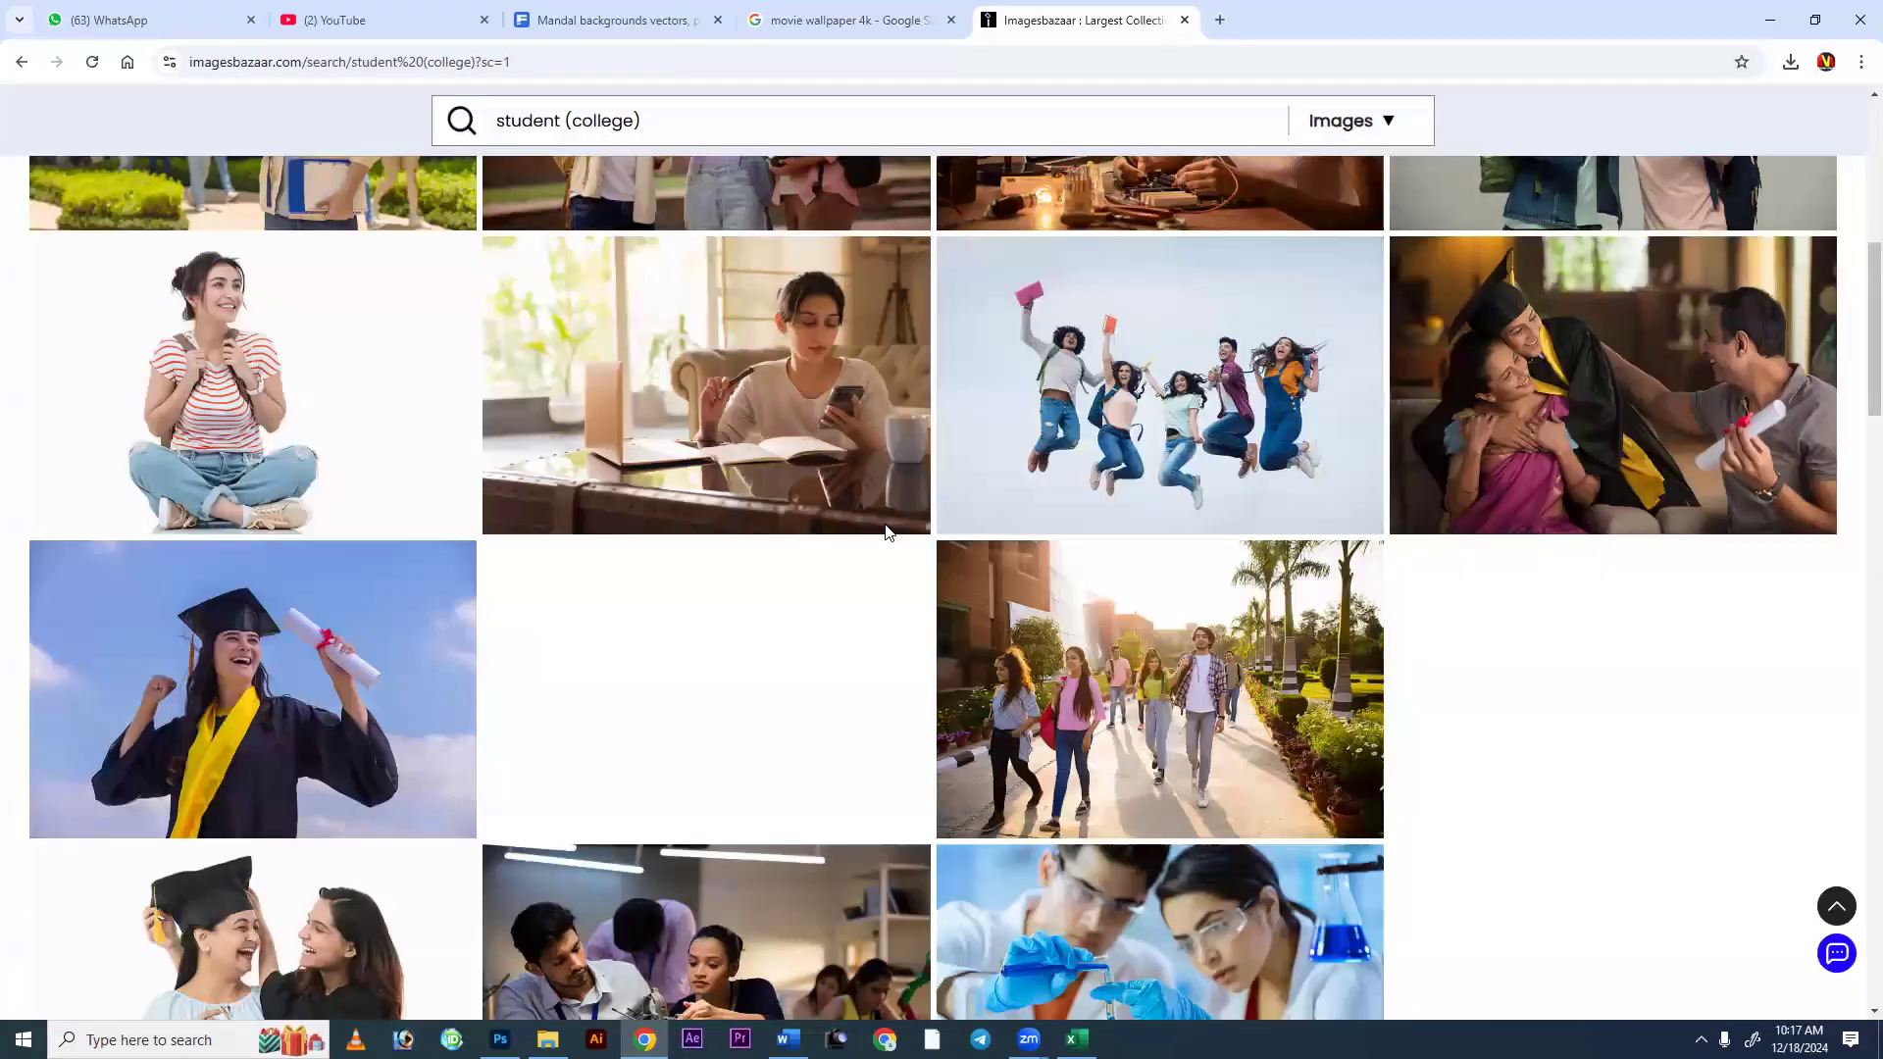
scroll(877, 353, "up", 3)
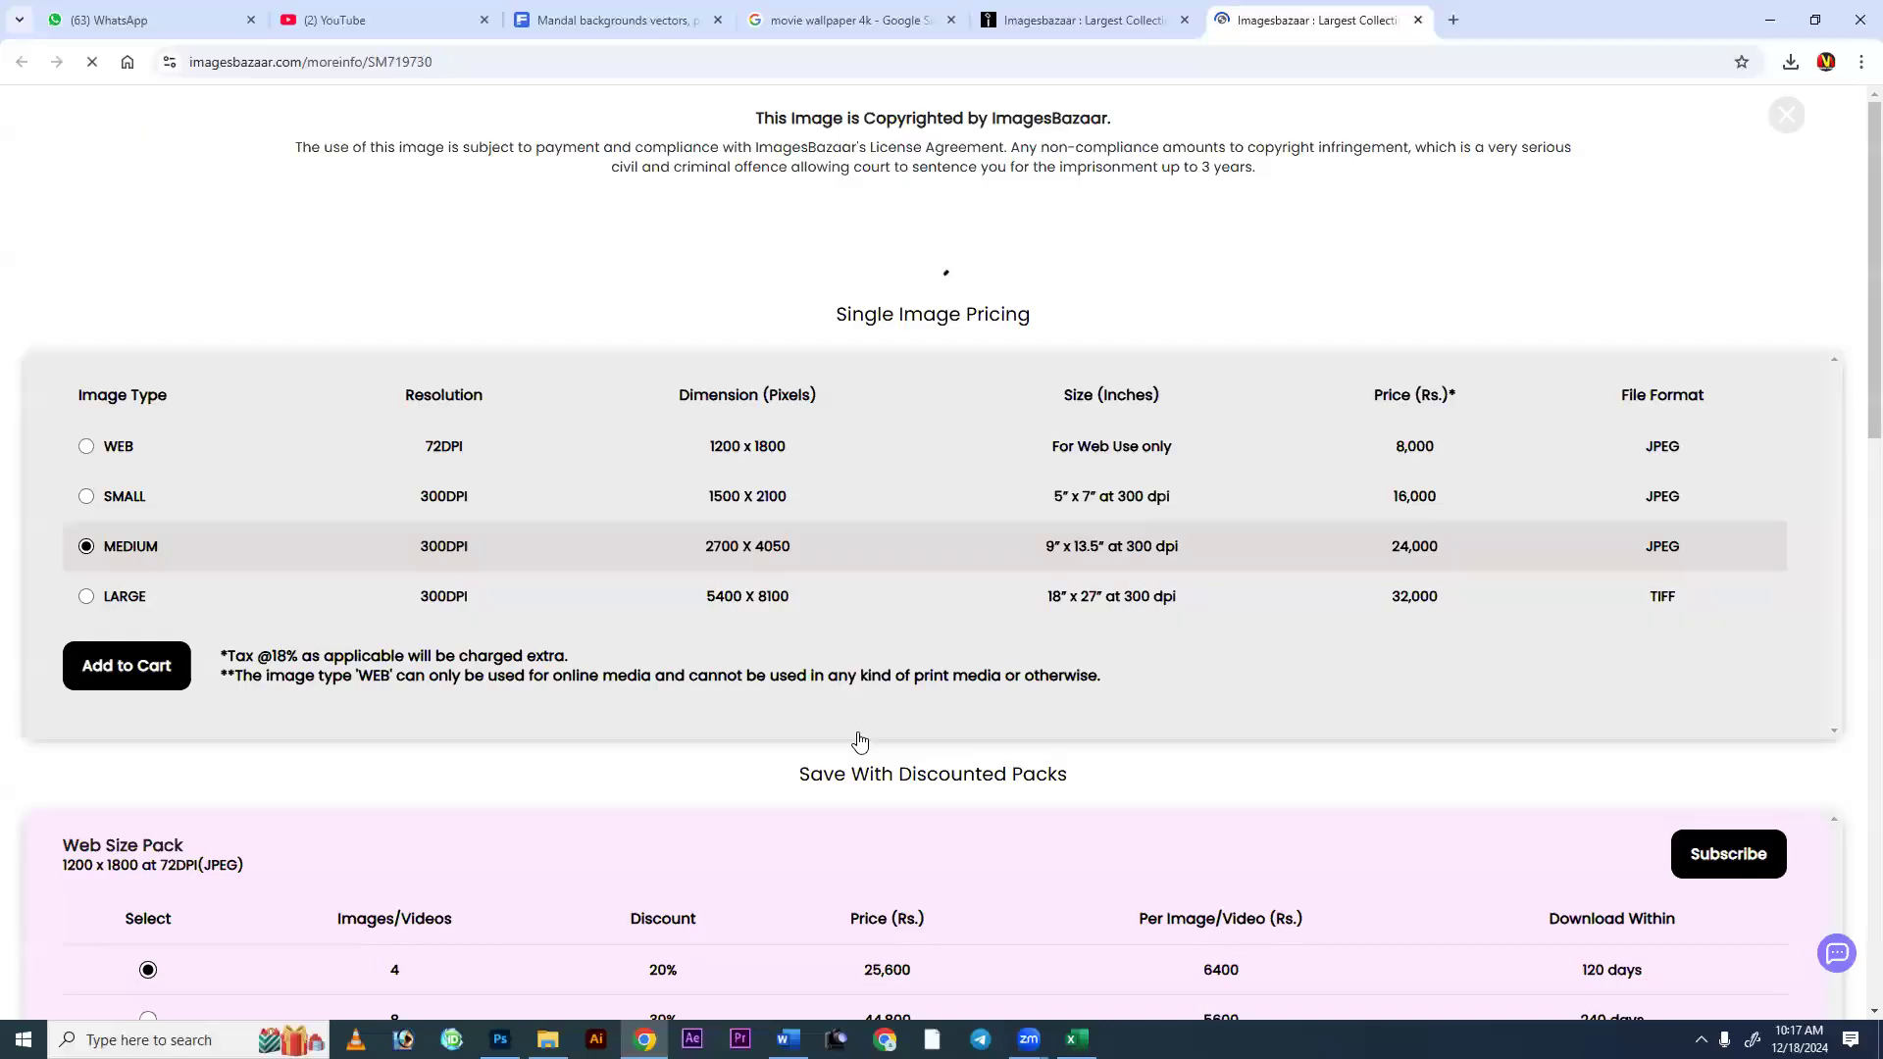
right_click(806, 318)
left_click(887, 395)
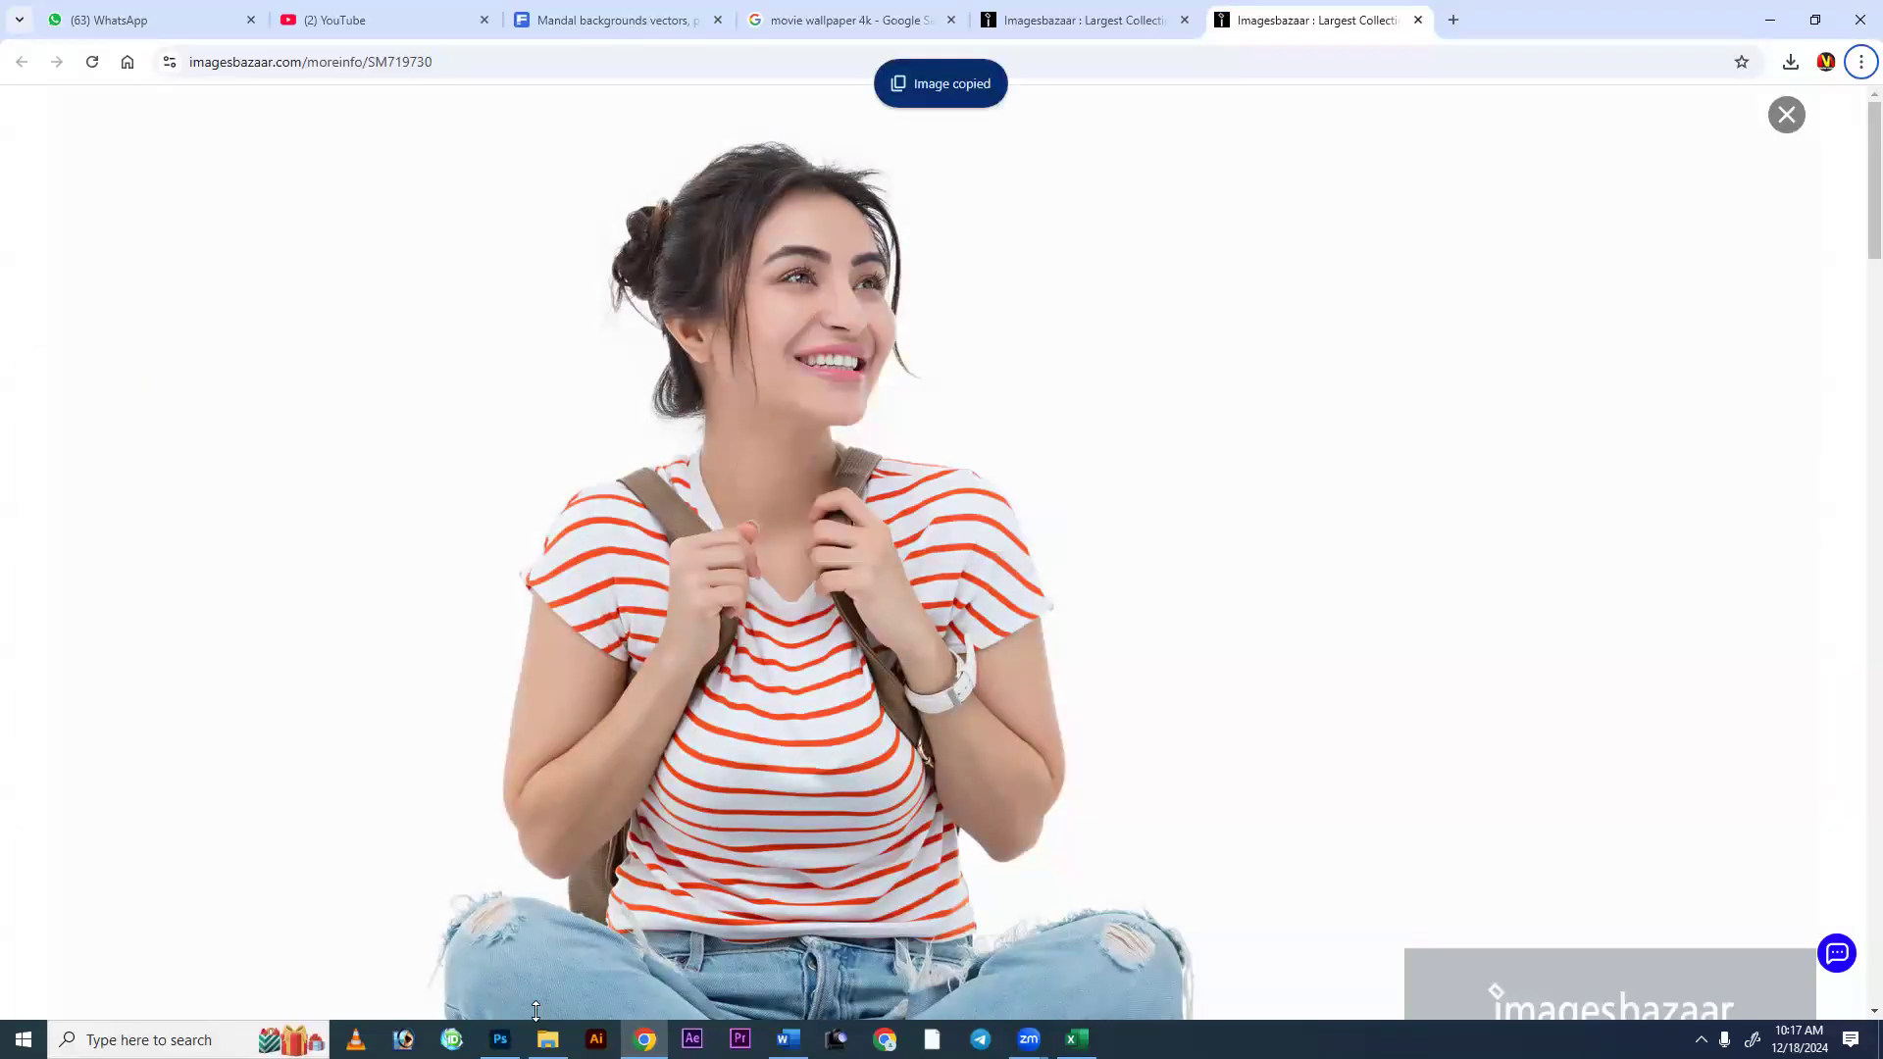
Switch to Photoshop and paste the copied picture into the Untitled-1 document.
key("alt+Tab")
left_click(312, 71)
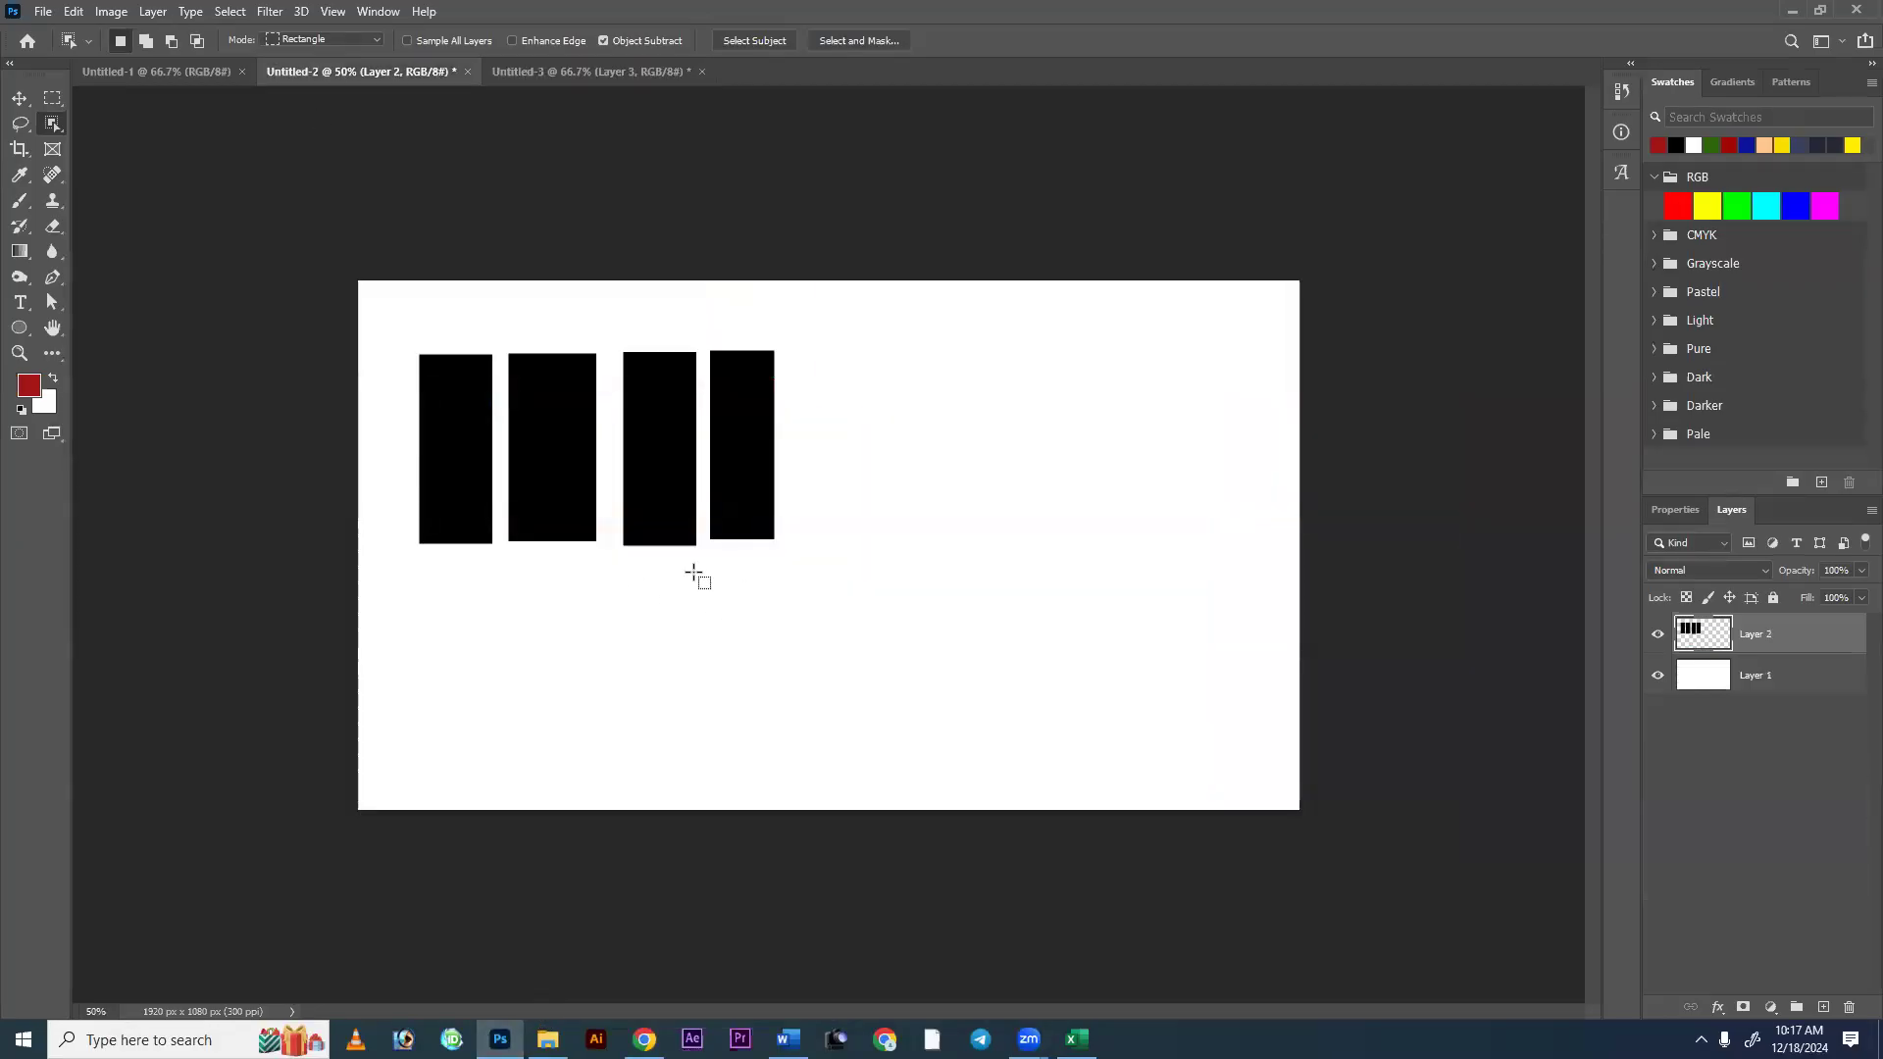
left_click(162, 72)
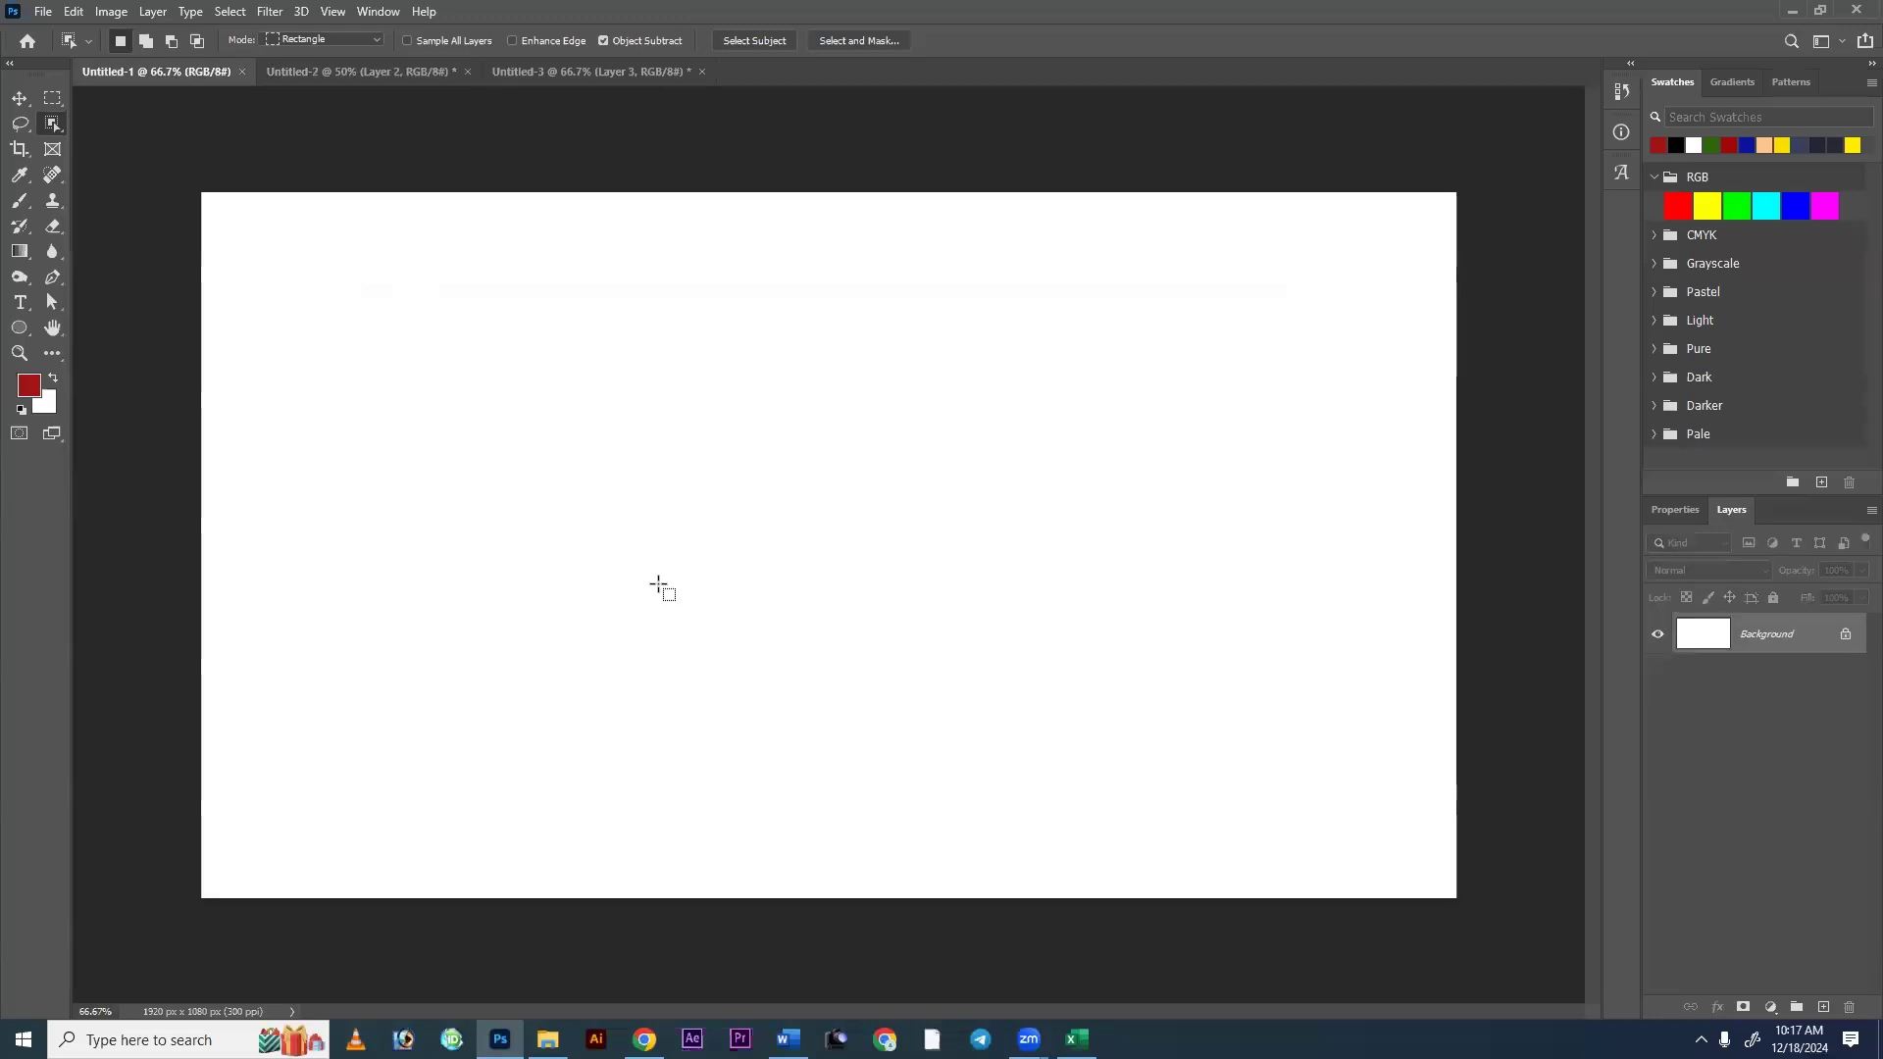
key("v")
key("ctrl+v")
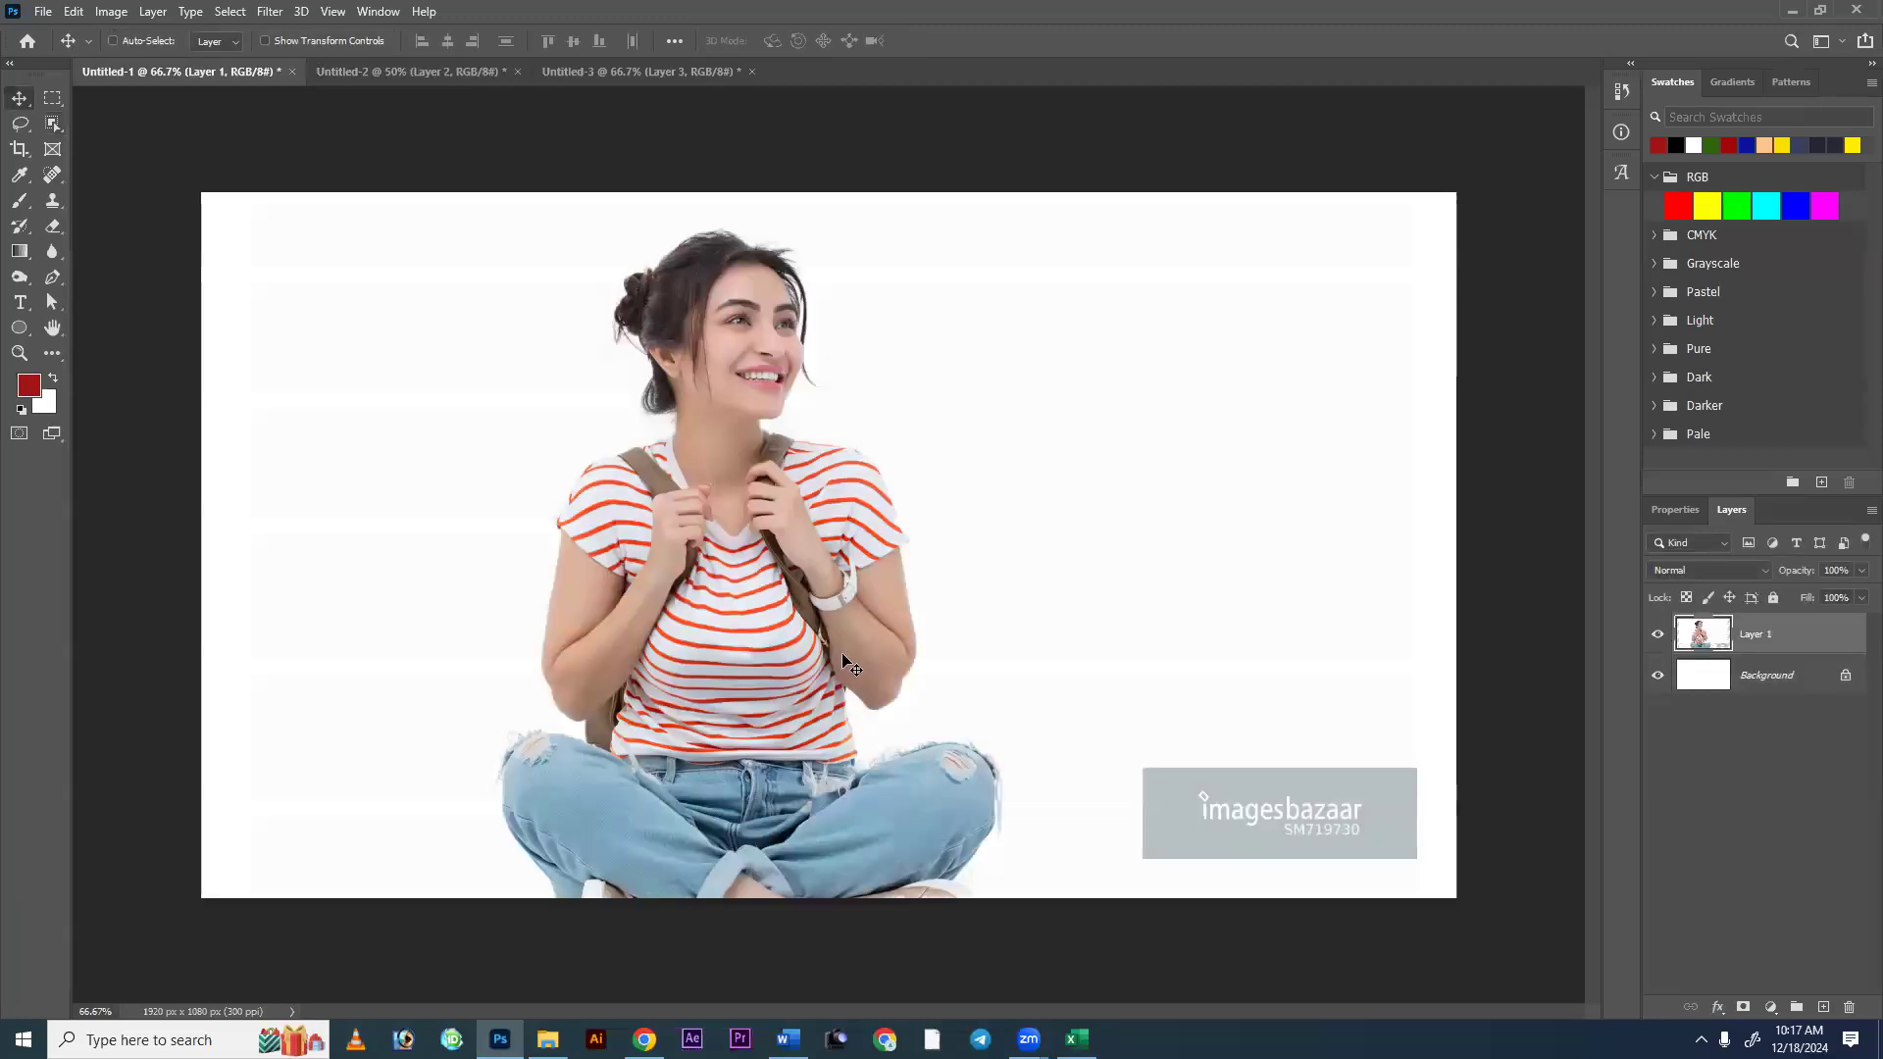
Nudge the pasted picture up and scale it down proportionally to about 1464 by 976 px within the canvas.
left_click_drag(880, 730, 896, 710)
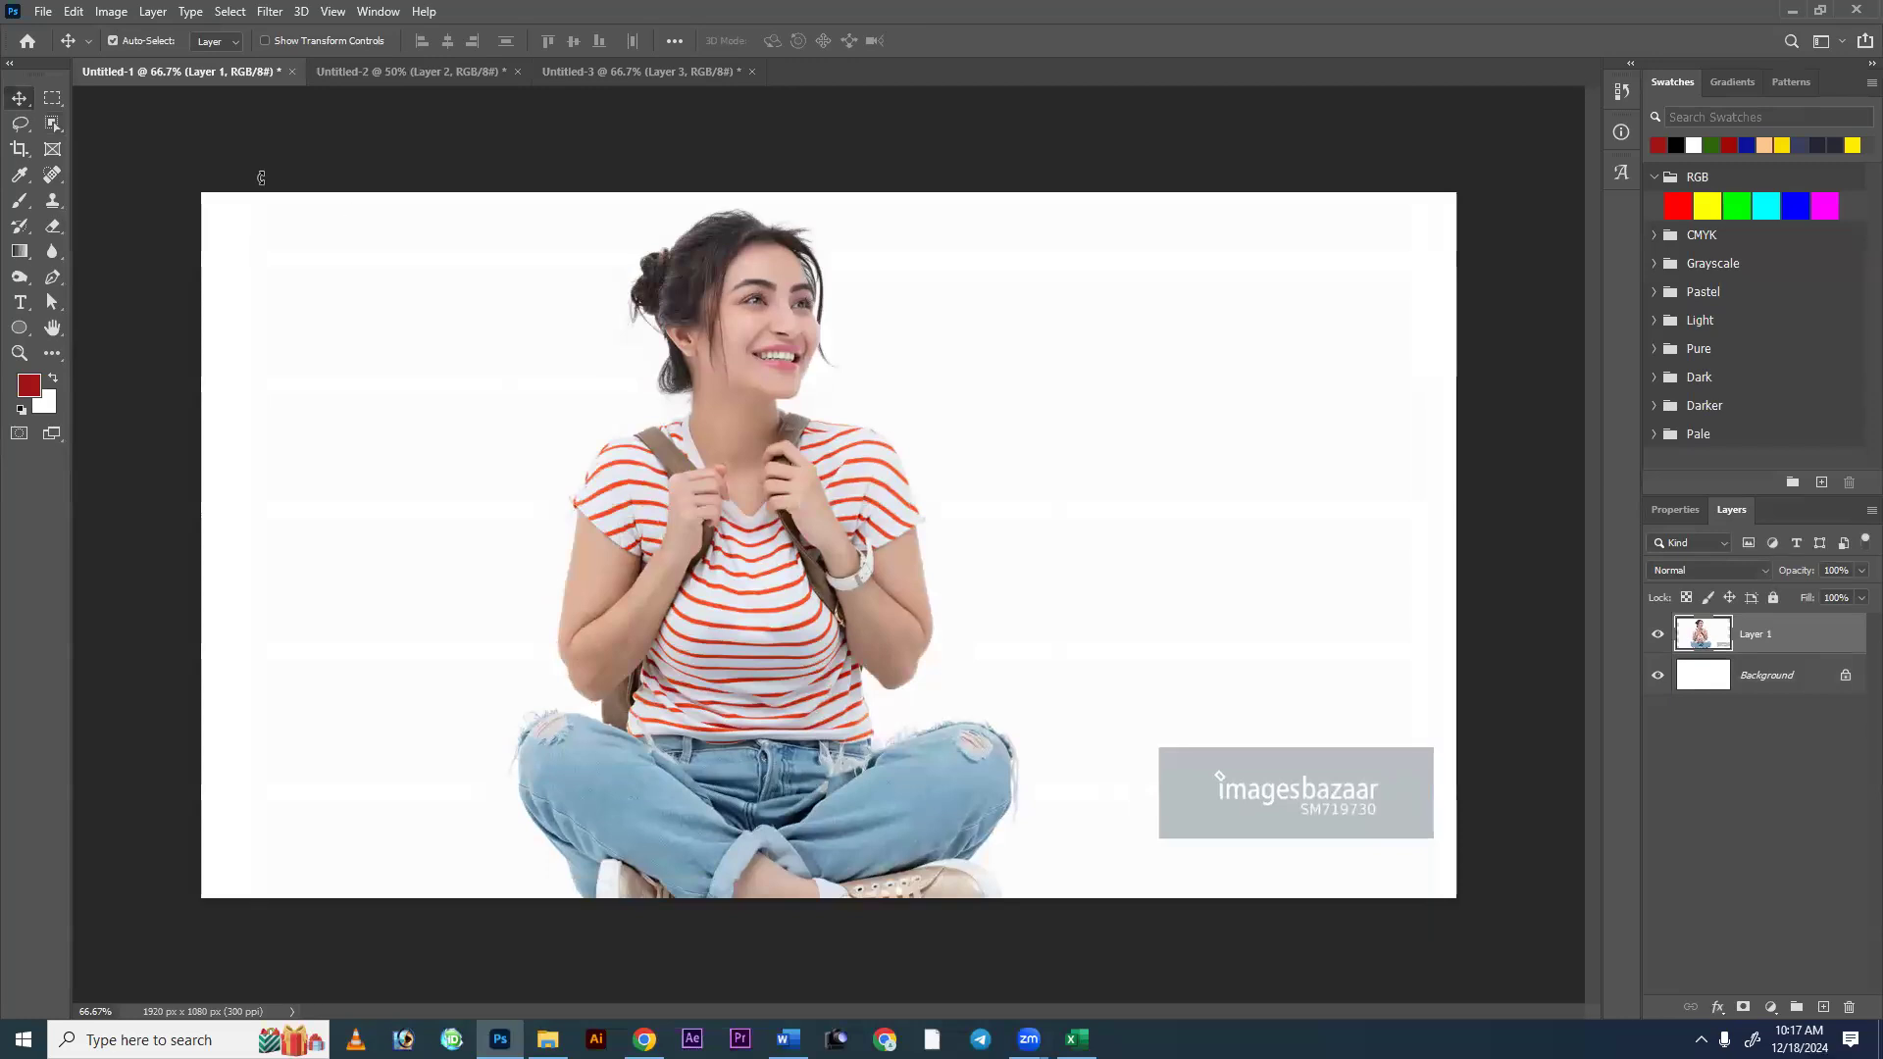
key("ctrl+t")
left_click_drag(267, 170, 362, 248)
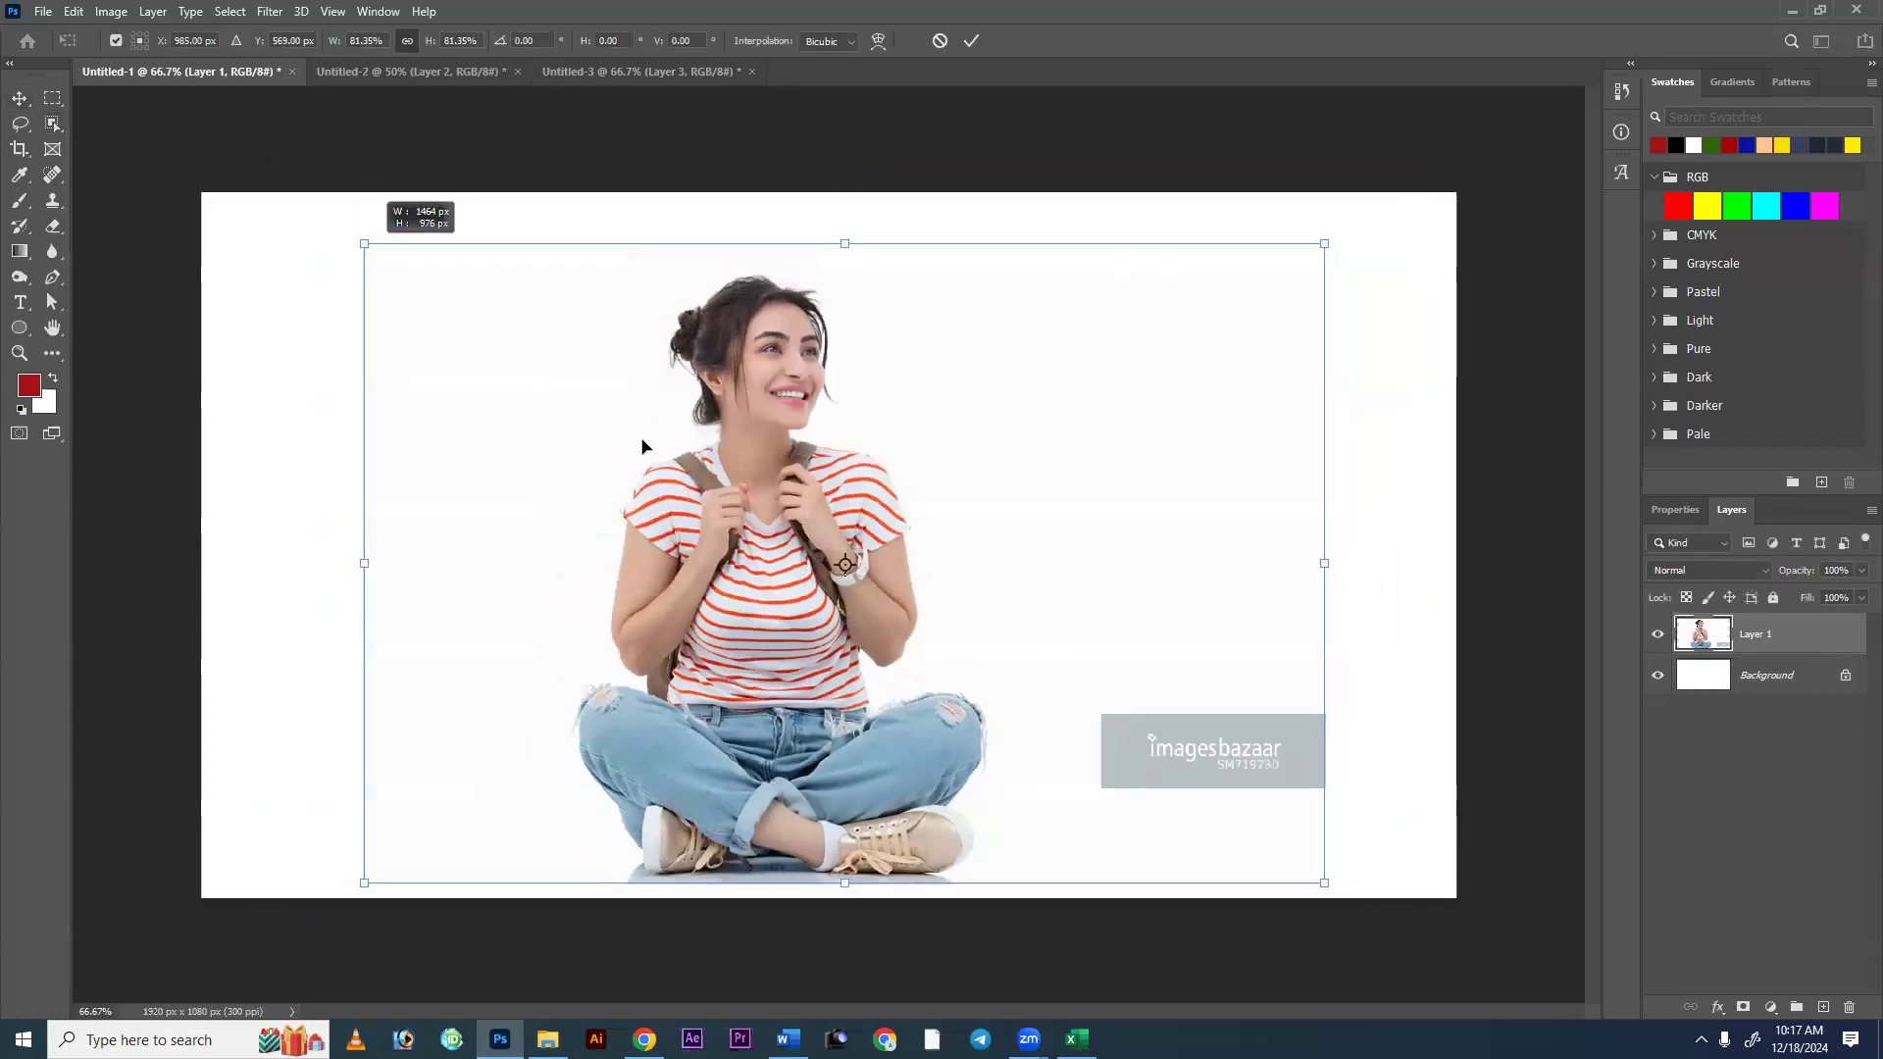
key("Return")
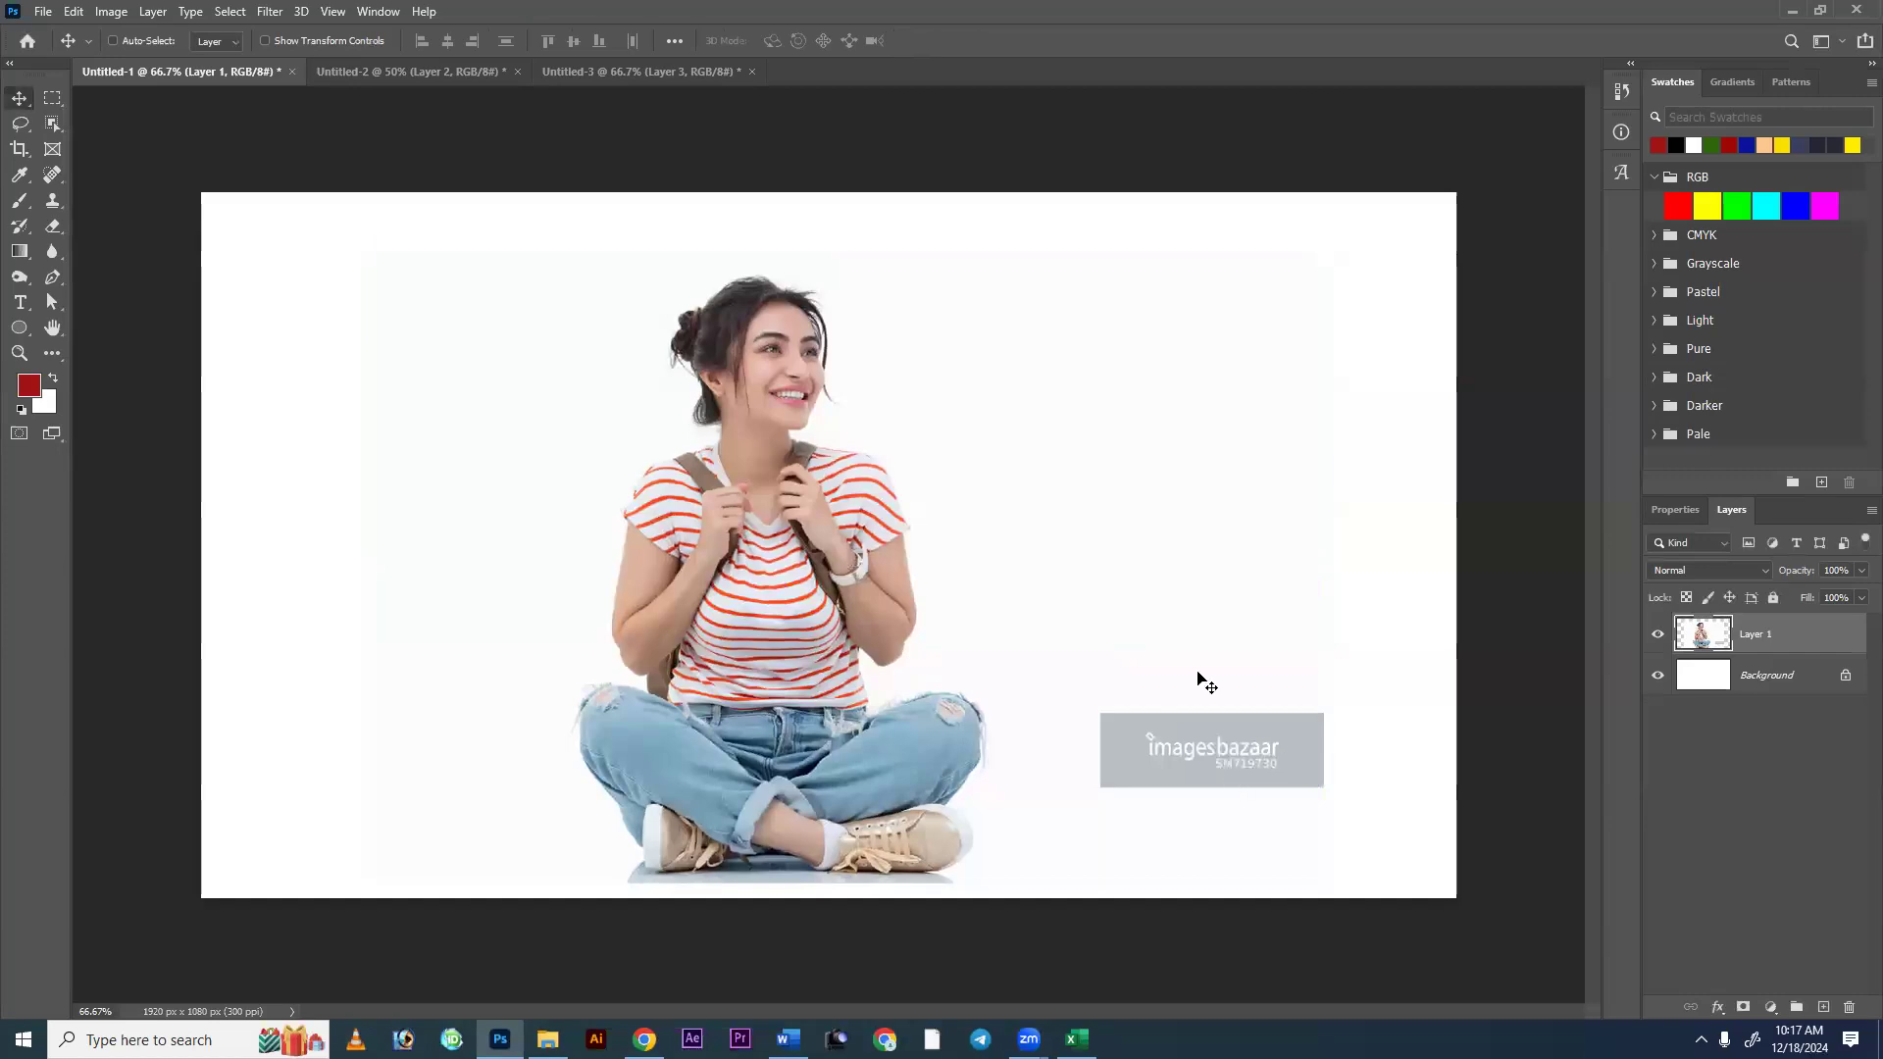
Select the plain background around the woman with the Magic Wand tool, and clear the selection.
left_click_drag(57, 126, 122, 163)
left_click(567, 405)
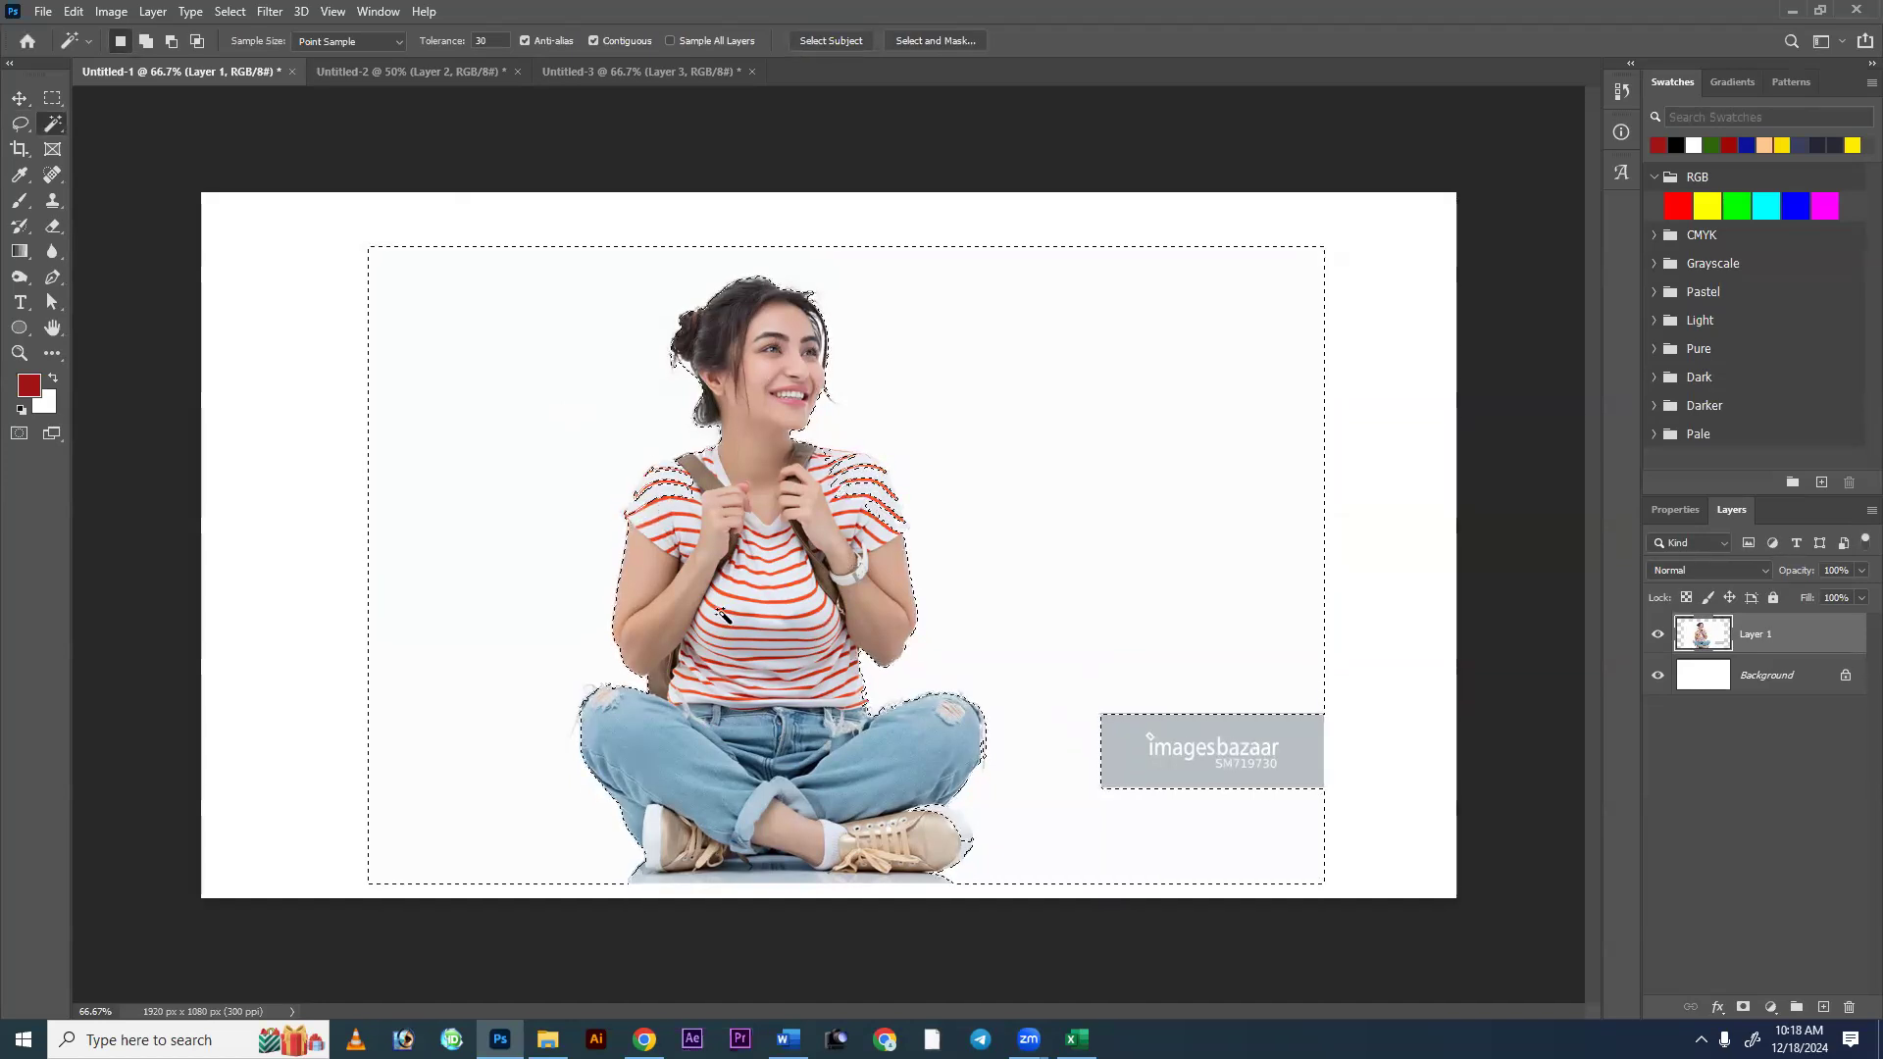
key("ctrl+d")
Select the whole seated woman with the Object Selection tool in Rectangle mode.
right_click(54, 123)
left_click(89, 125)
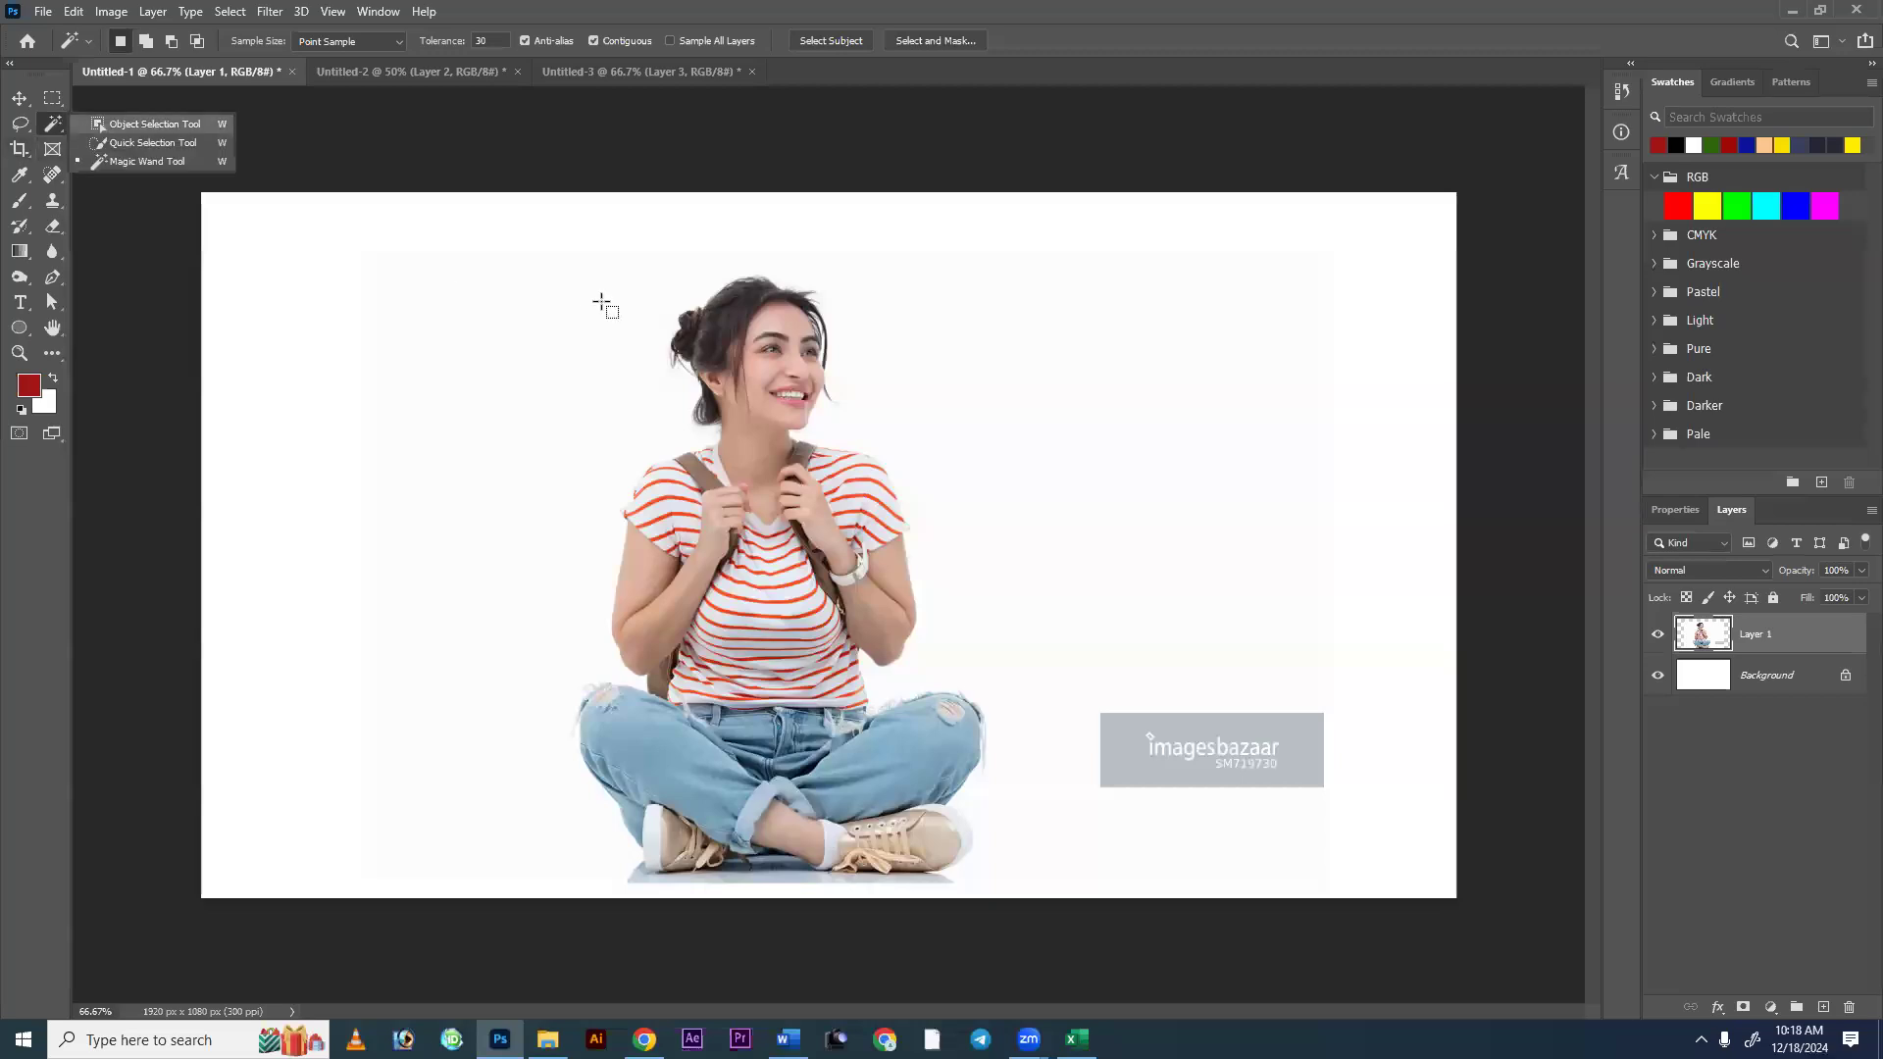
left_click_drag(556, 249, 713, 410)
left_click_drag(574, 272, 1035, 880)
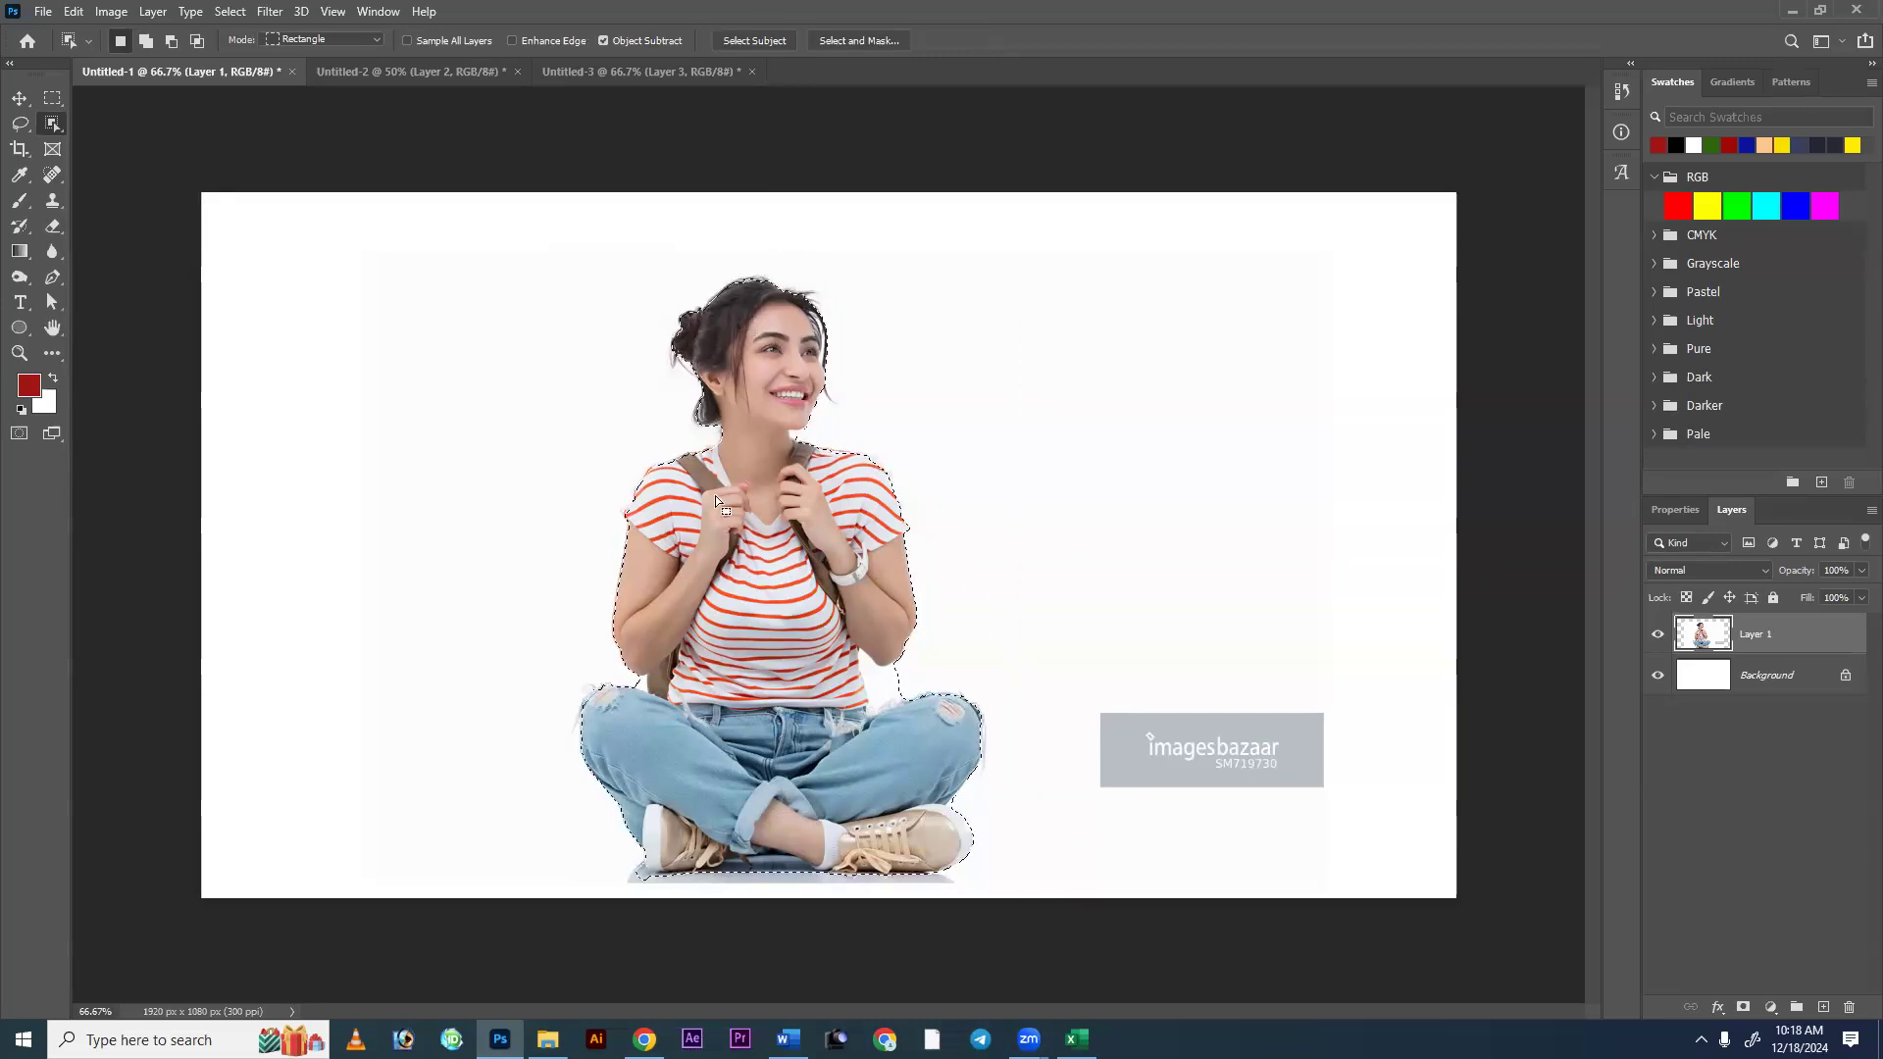
Replace the selection with a Quick Selection of the plain background on the woman's left-hand side of the picture.
right_click(53, 124)
left_click(122, 145)
key("ctrl+d")
left_click(546, 394)
left_click_drag(616, 397, 491, 626)
mouse_move(684, 483)
left_mouse_down()
mouse_move(657, 515)
mouse_move(677, 480)
left_mouse_up()
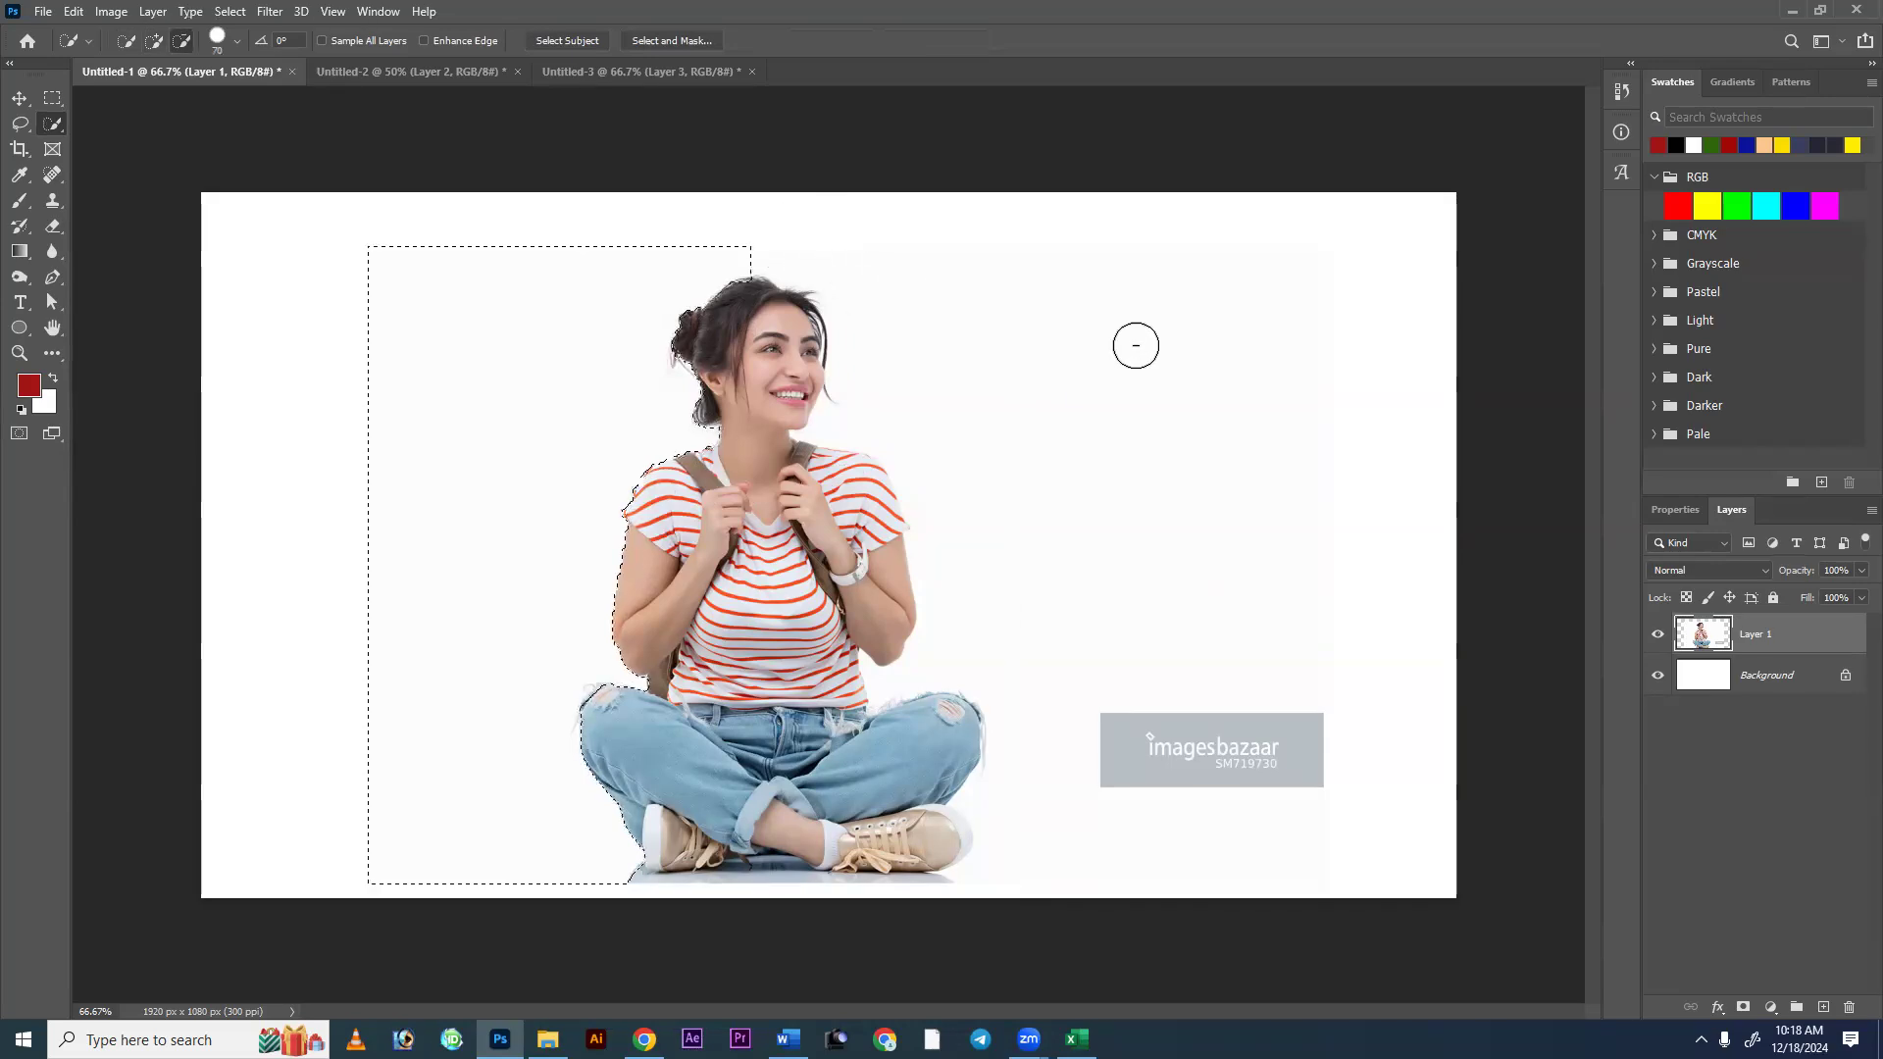
Extend the Quick Selection over the woman's shirt, undo the last stroke, and subtract the shirt area from the selection.
key("alt")
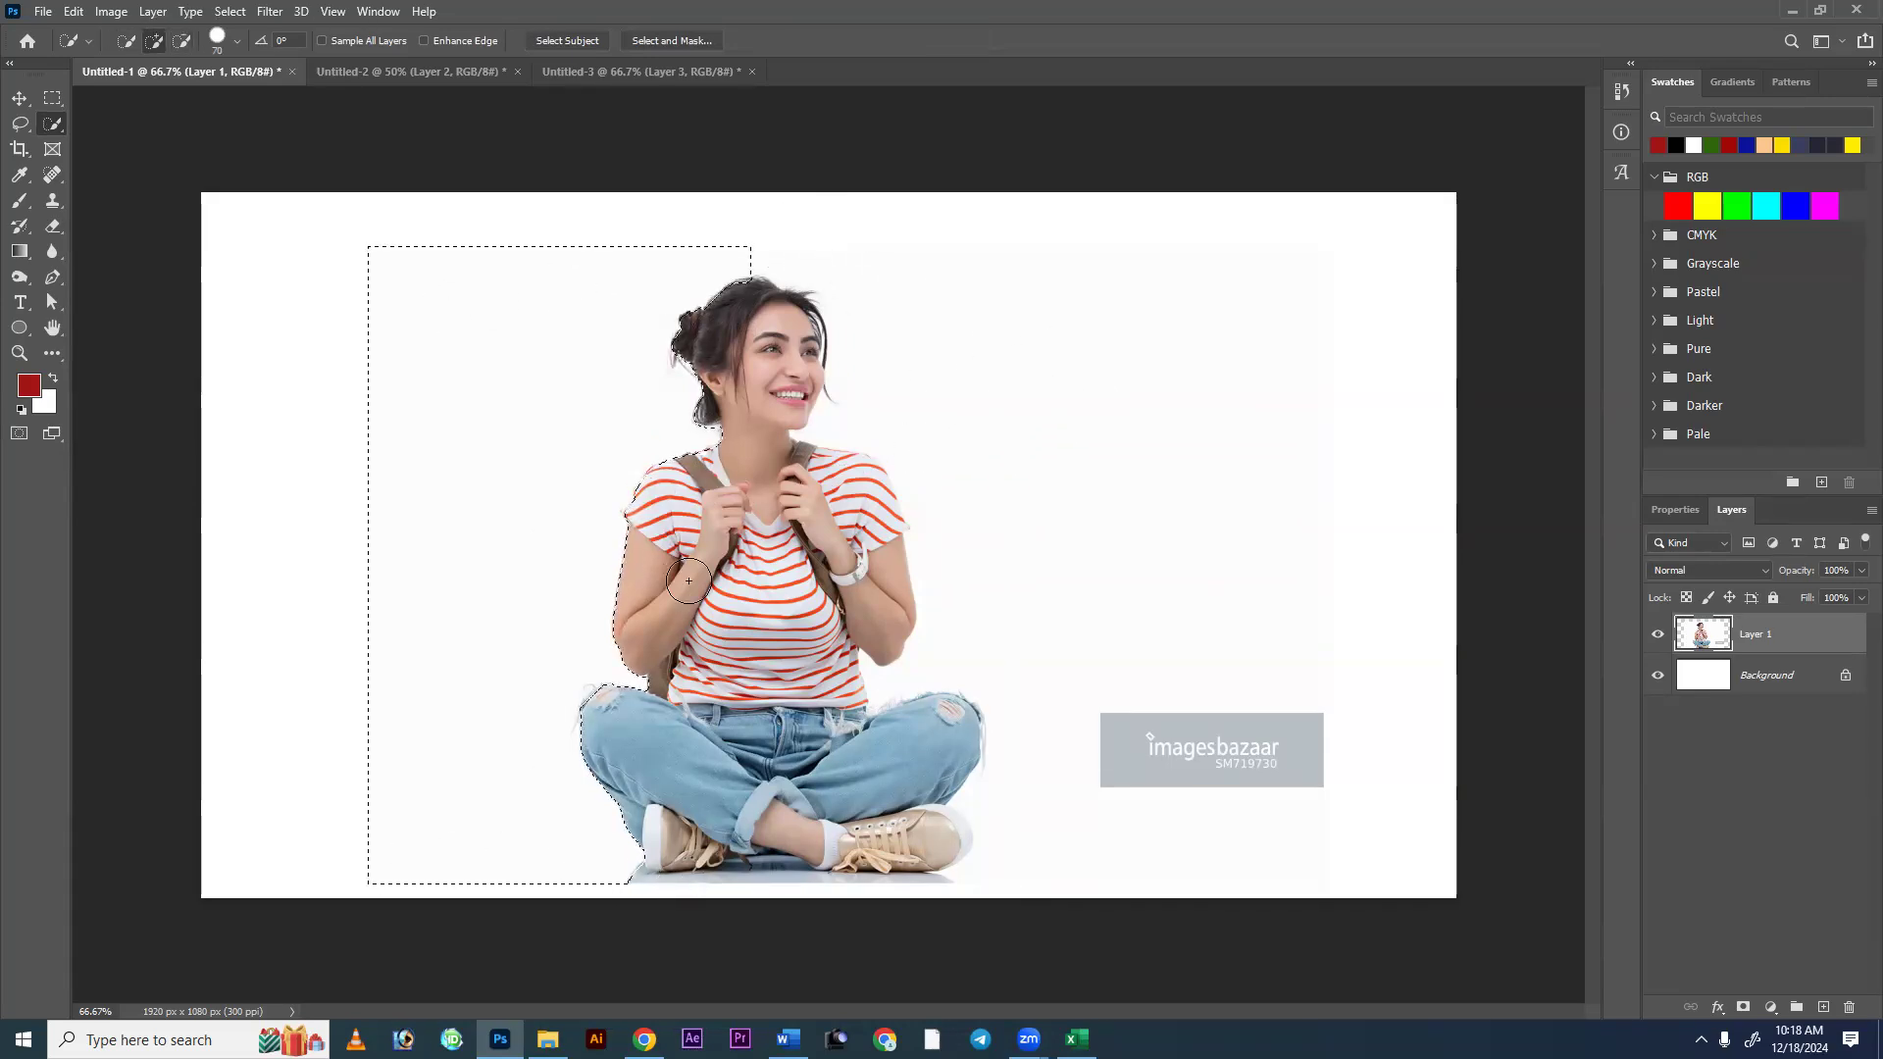
key("alt")
left_click_drag(696, 524, 691, 446)
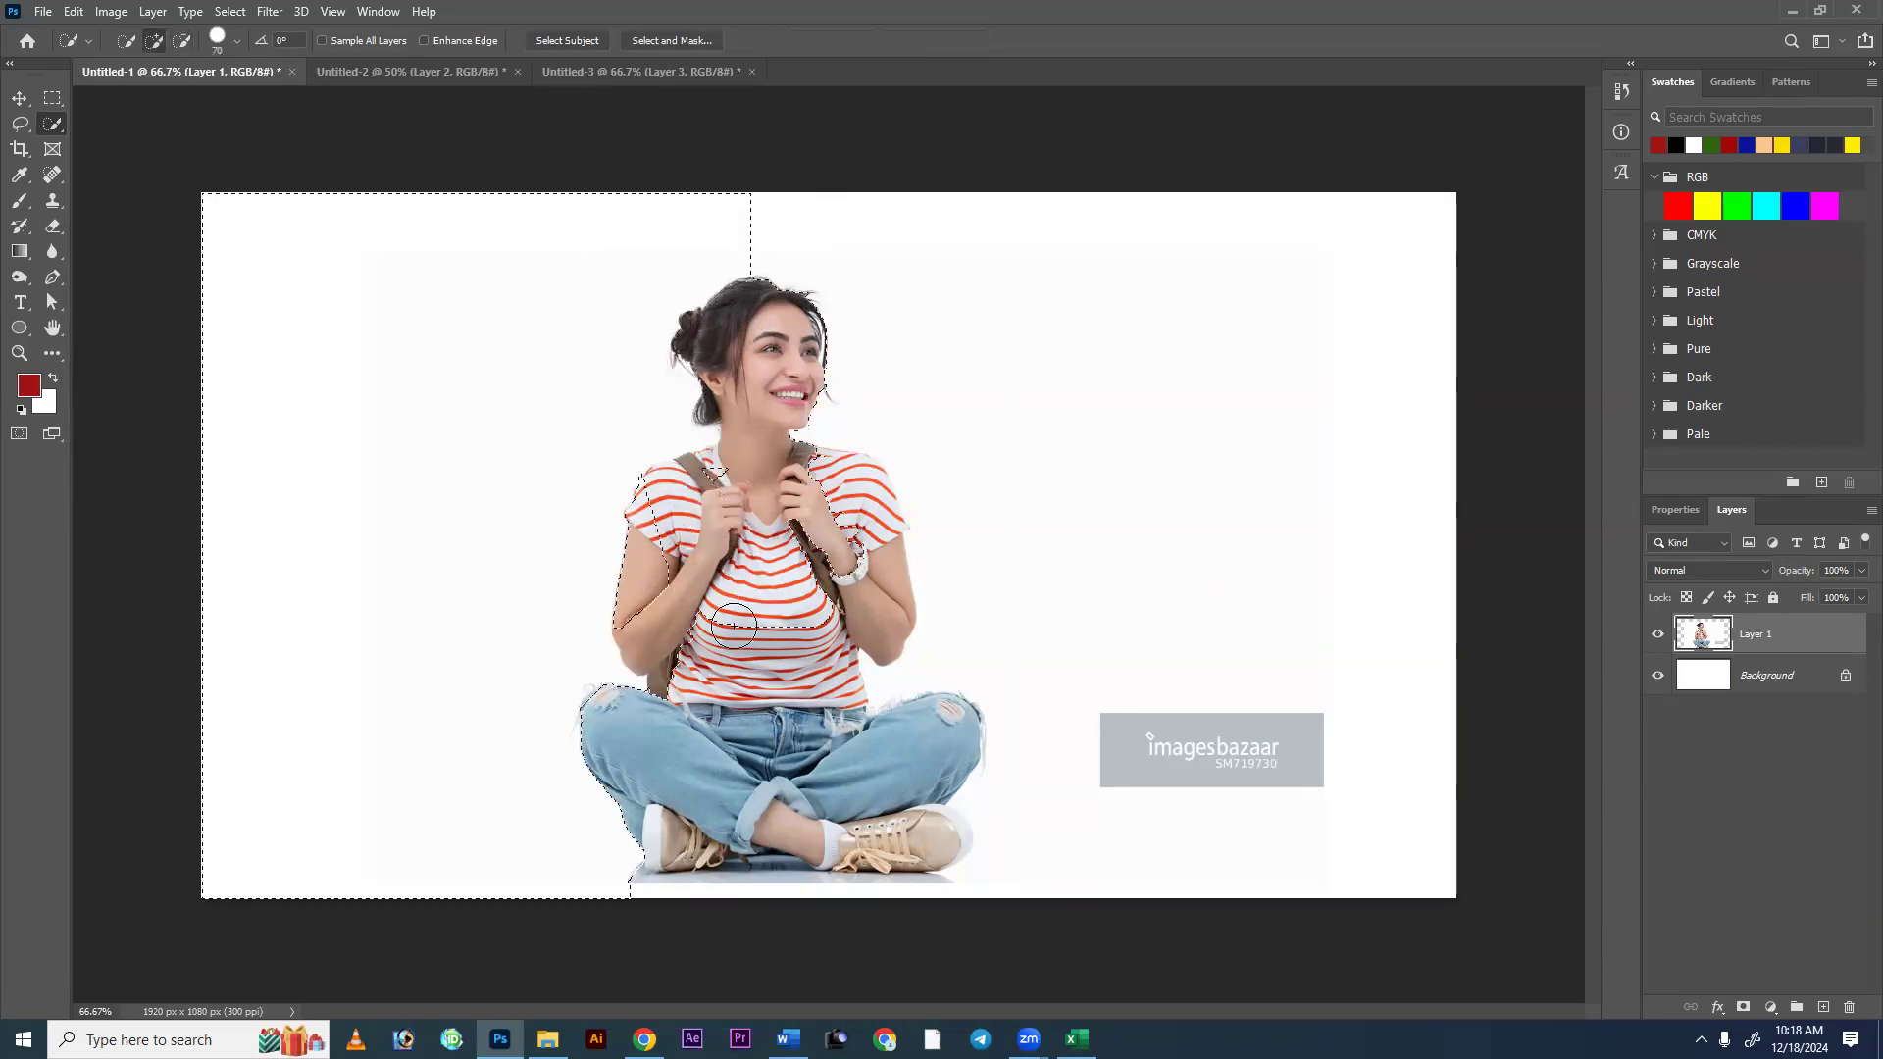
key("ctrl+z")
key("alt")
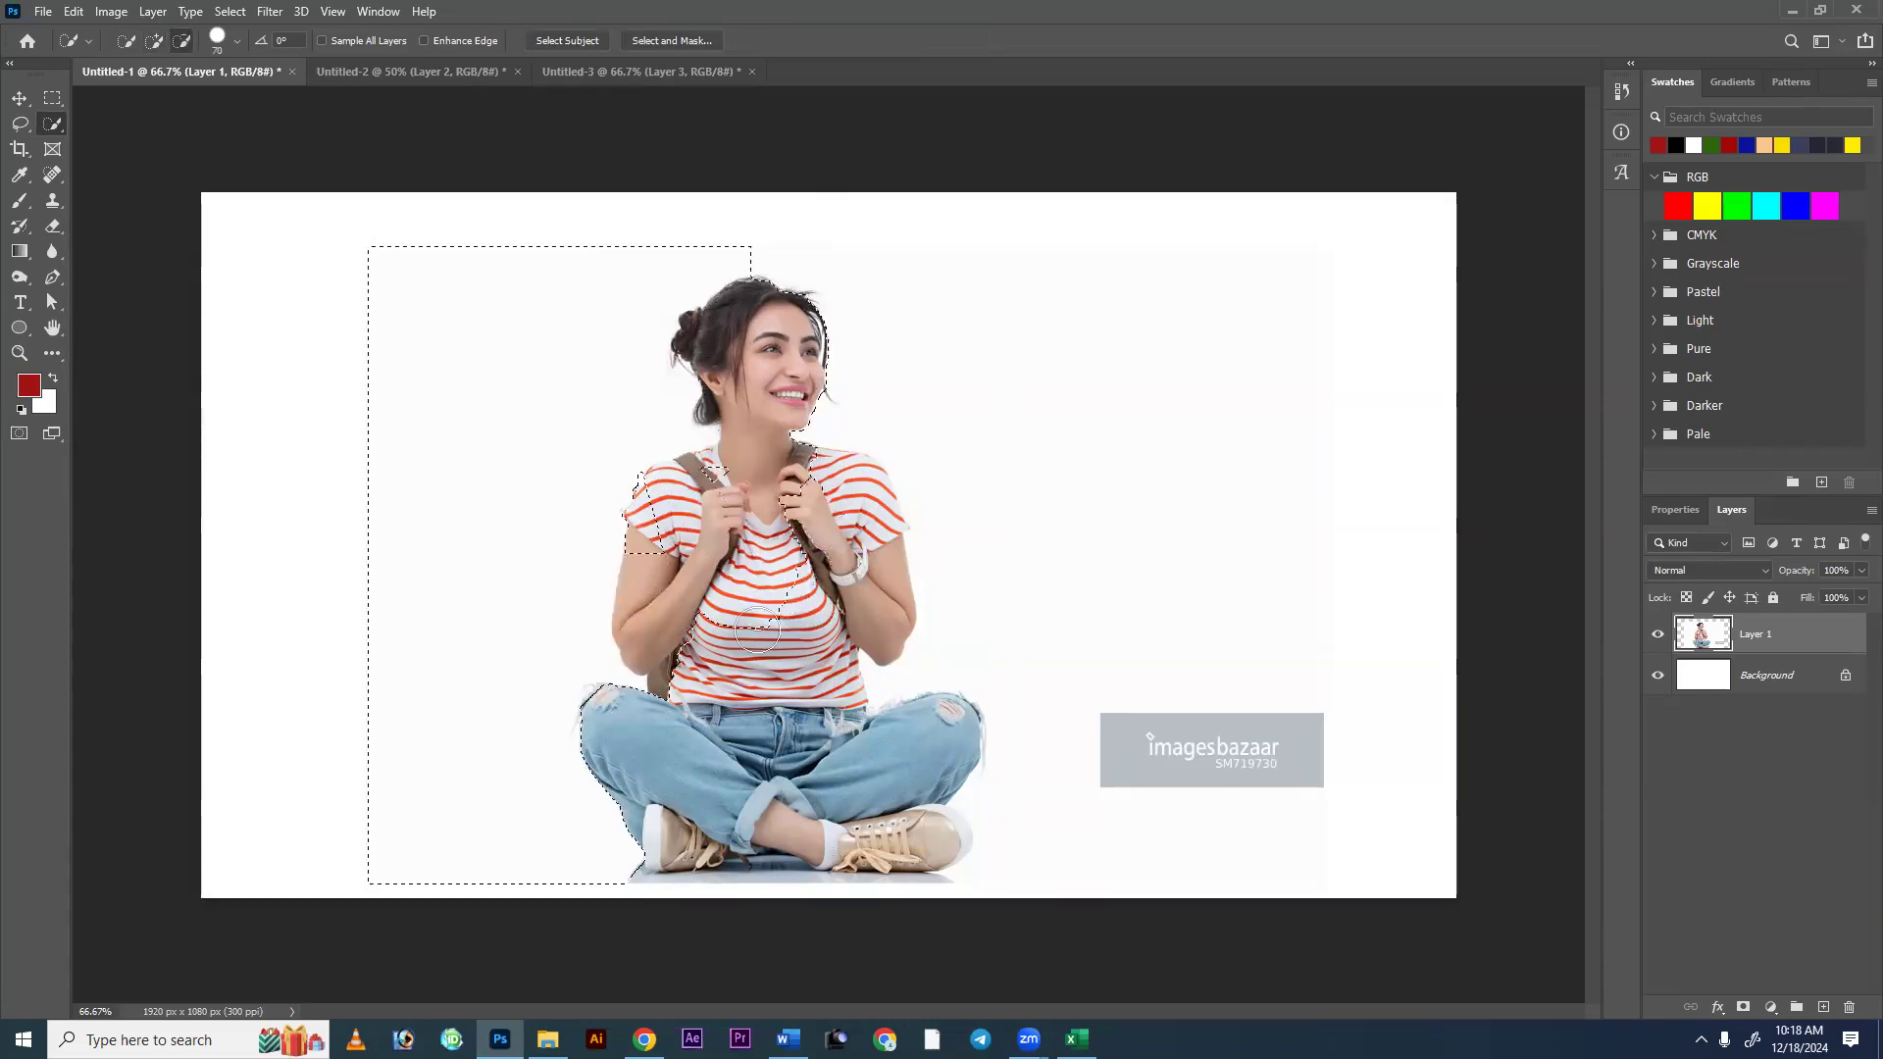
mouse_move(811, 463)
left_mouse_down()
mouse_move(706, 586)
mouse_move(781, 464)
mouse_move(707, 551)
mouse_move(747, 449)
mouse_move(690, 523)
mouse_move(749, 385)
mouse_move(759, 471)
mouse_move(651, 578)
mouse_move(677, 491)
left_mouse_up()
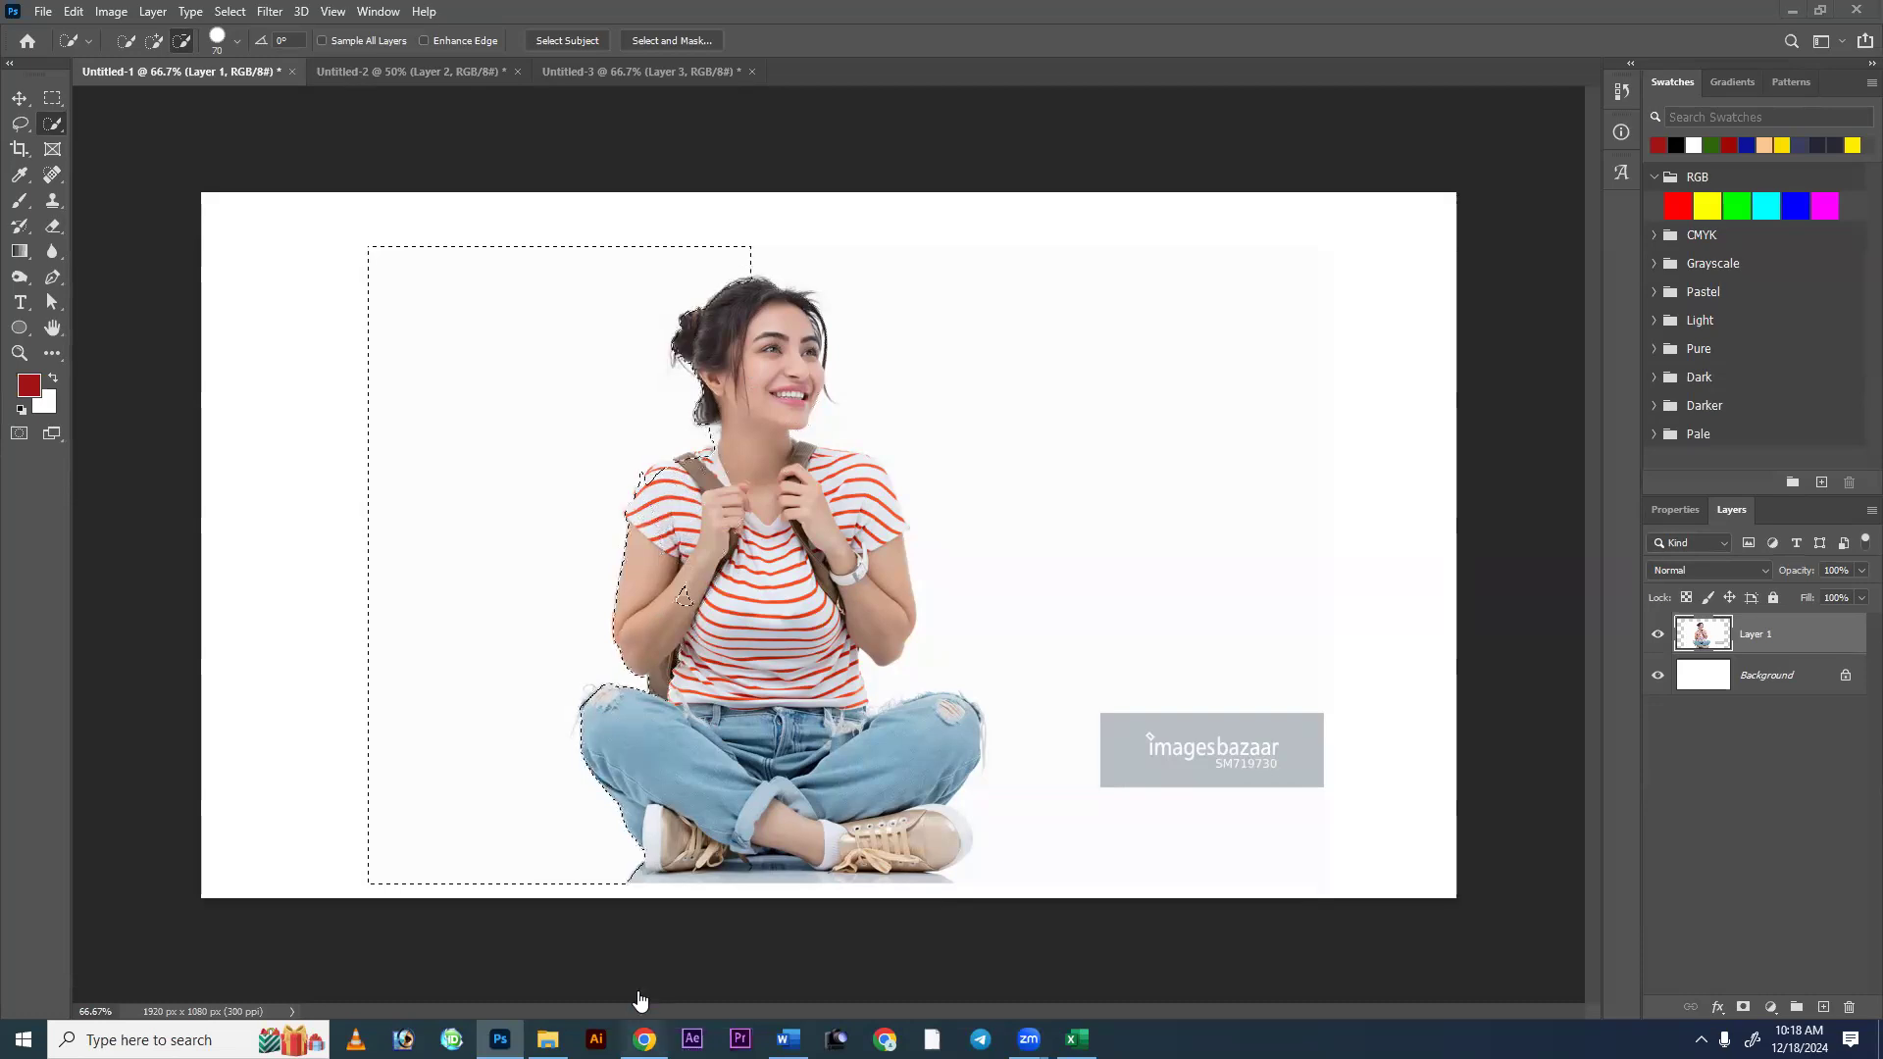
Copy the Imagesbazaar picture of the young man in the beige shirt from Chrome and paste it into Untitled-1 in Photoshop.
left_click(644, 1039)
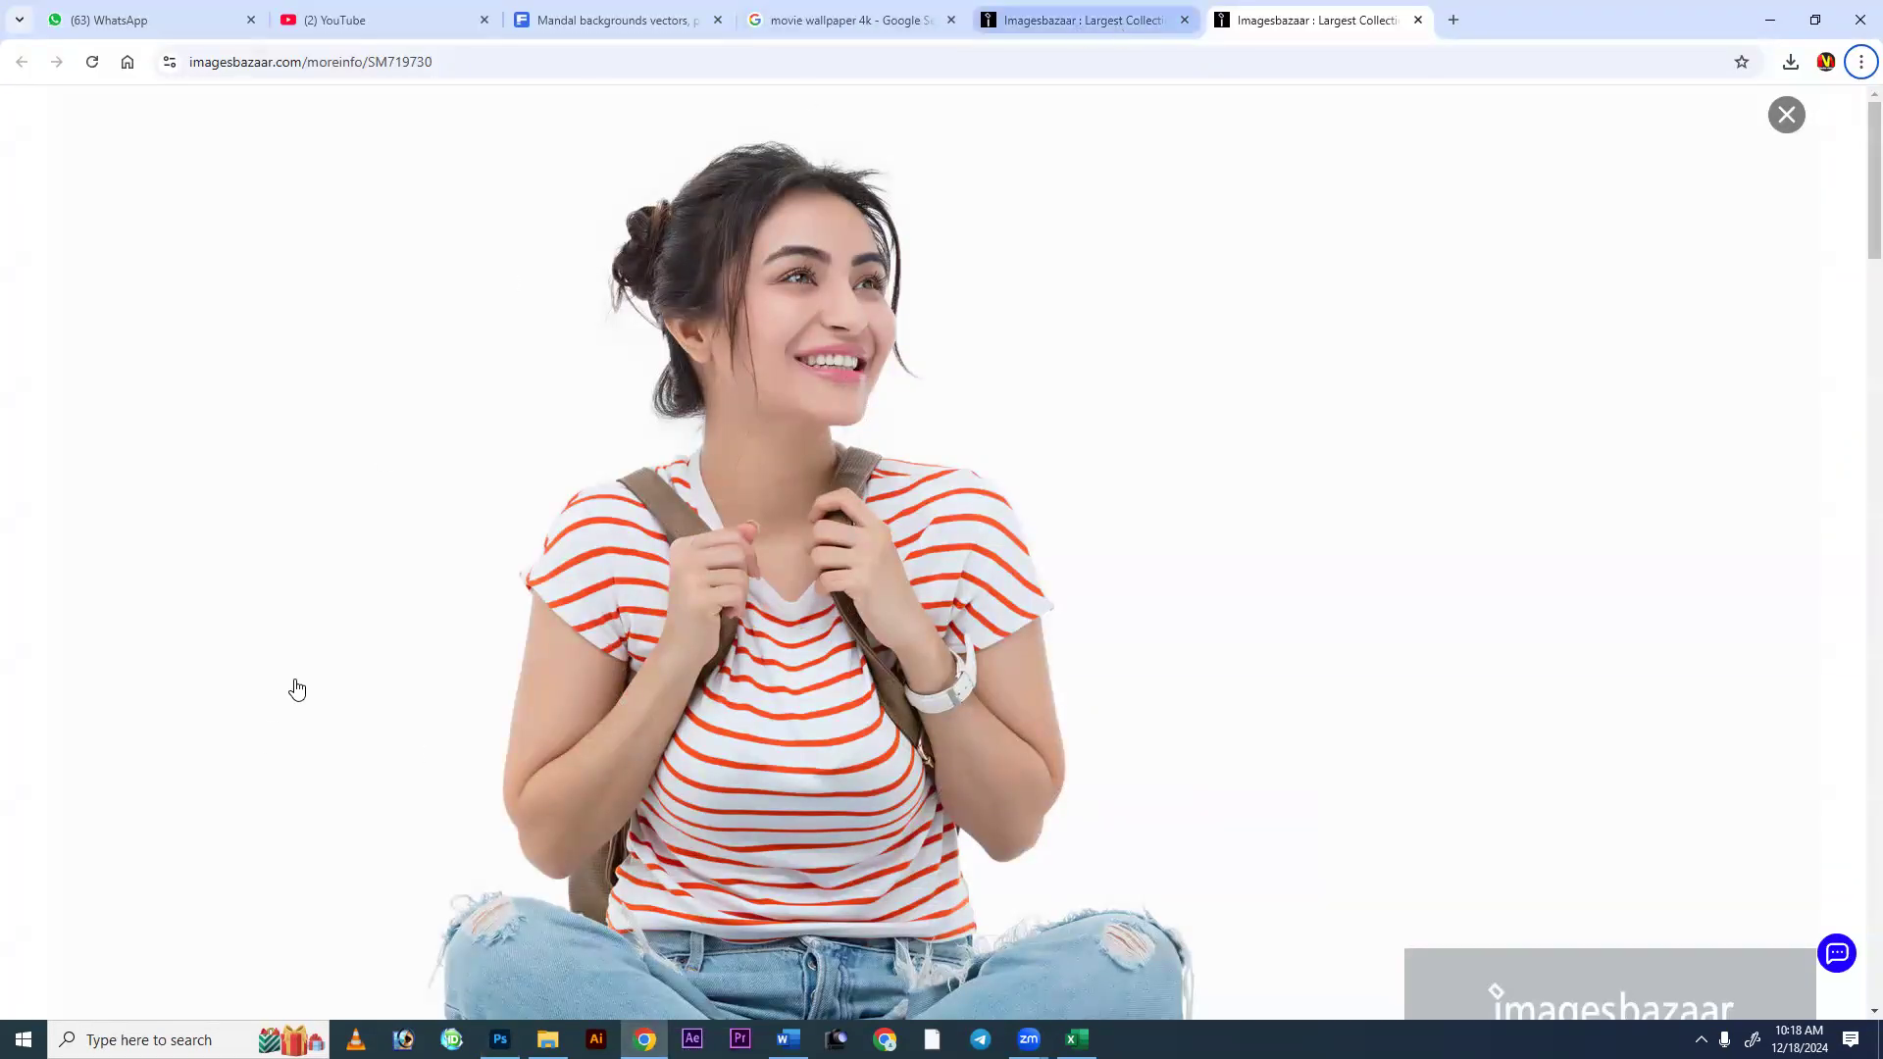
key("ctrl+shift+Tab")
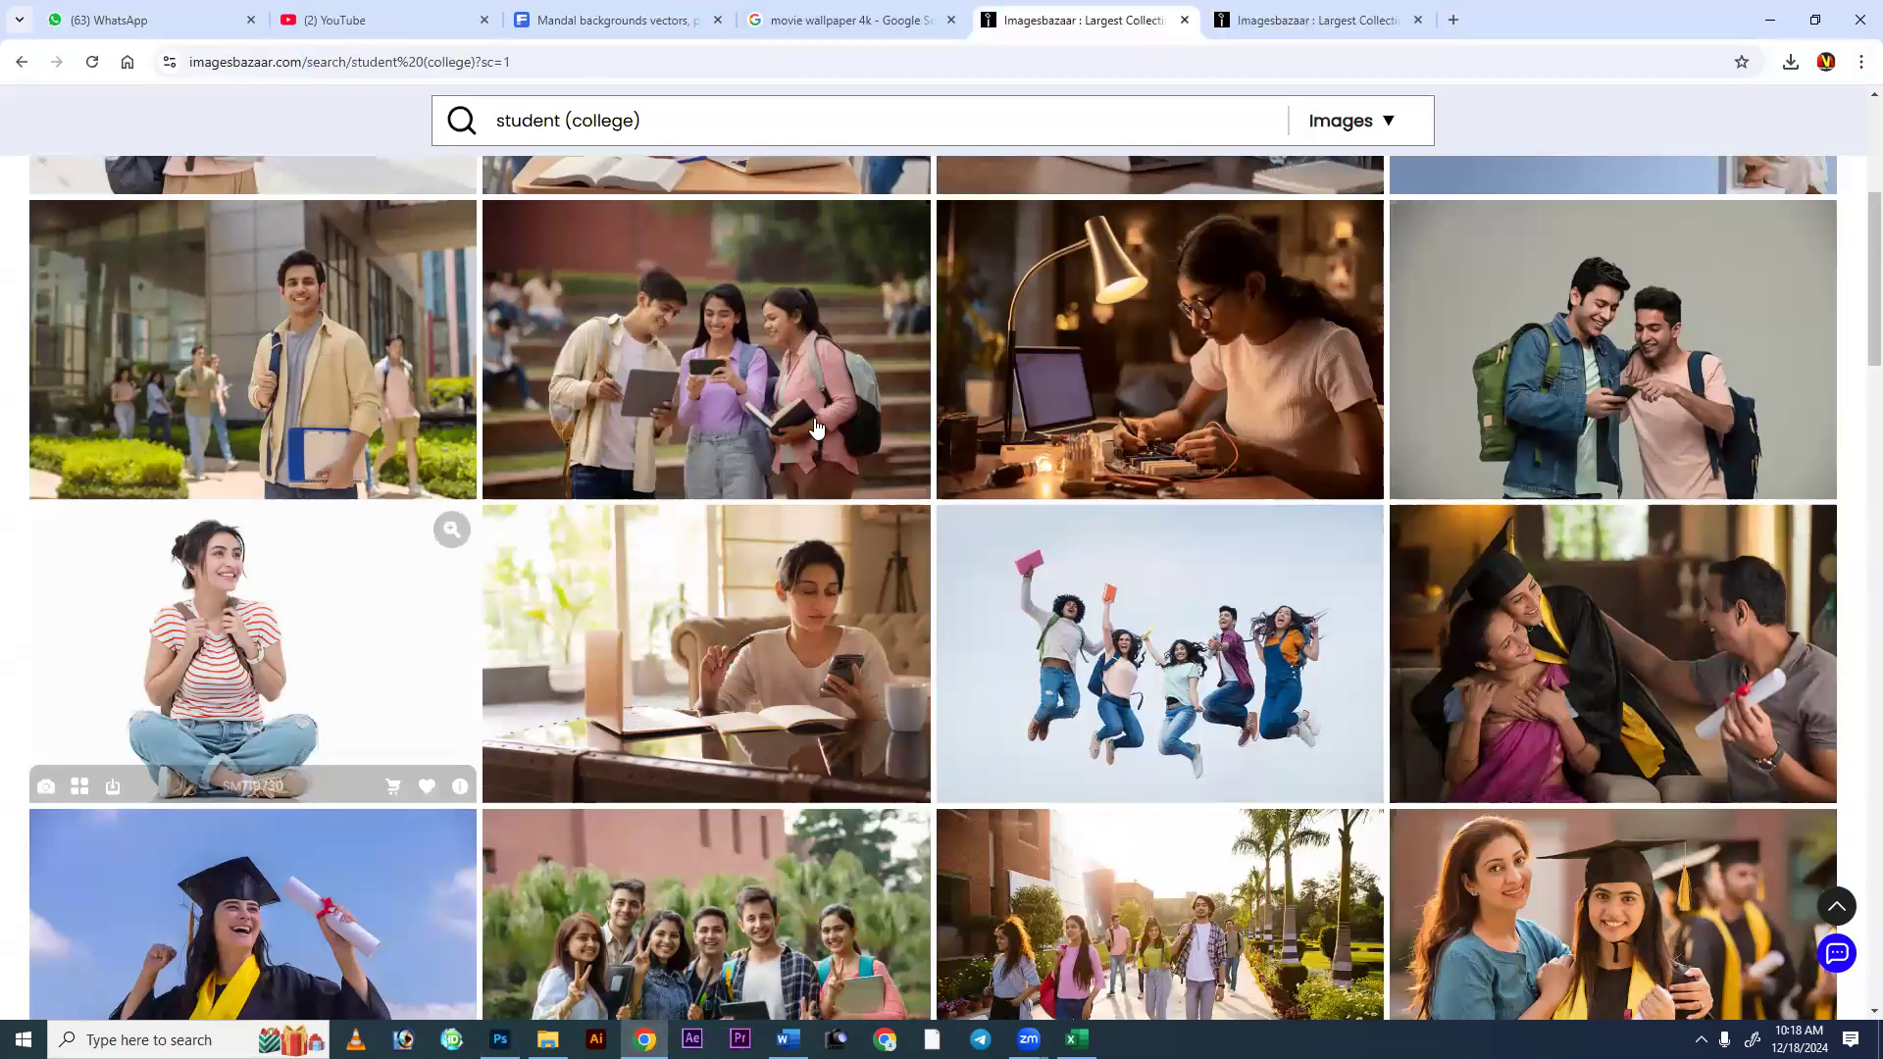
left_click(1056, 481)
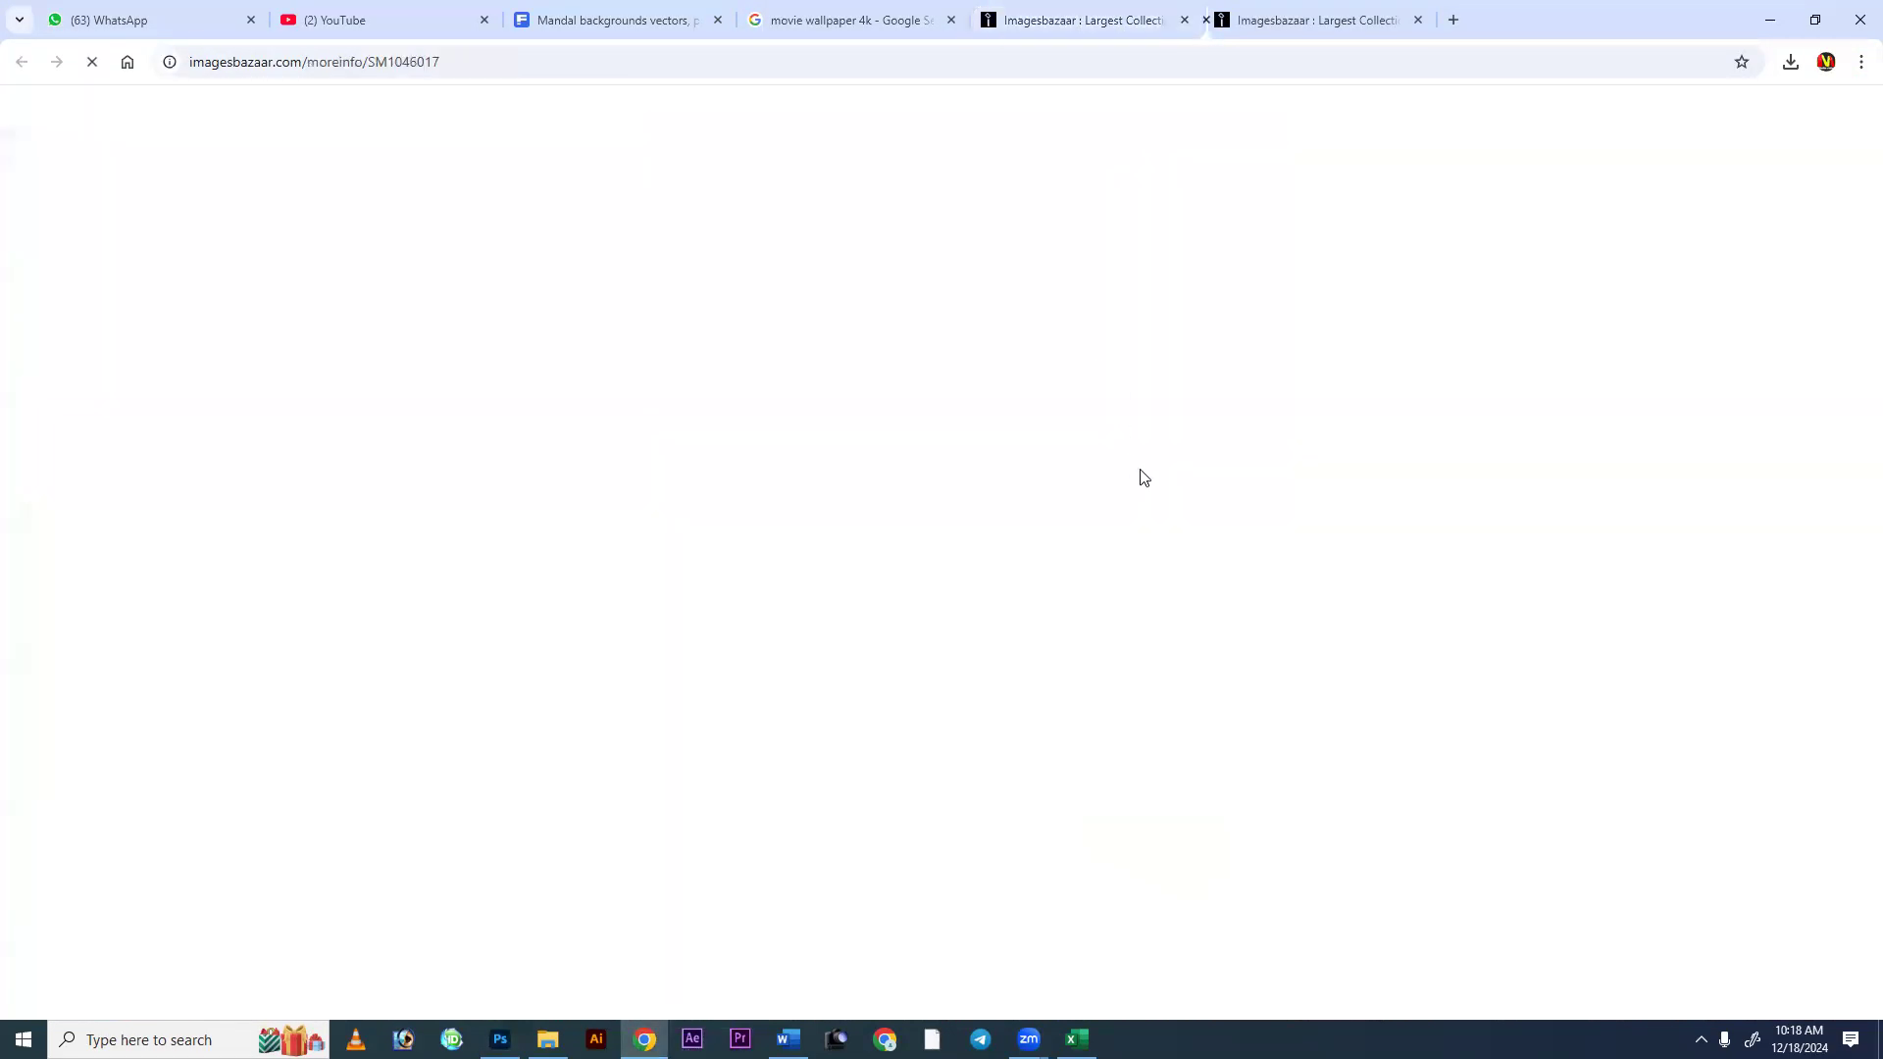
scroll(697, 644, "down", 2)
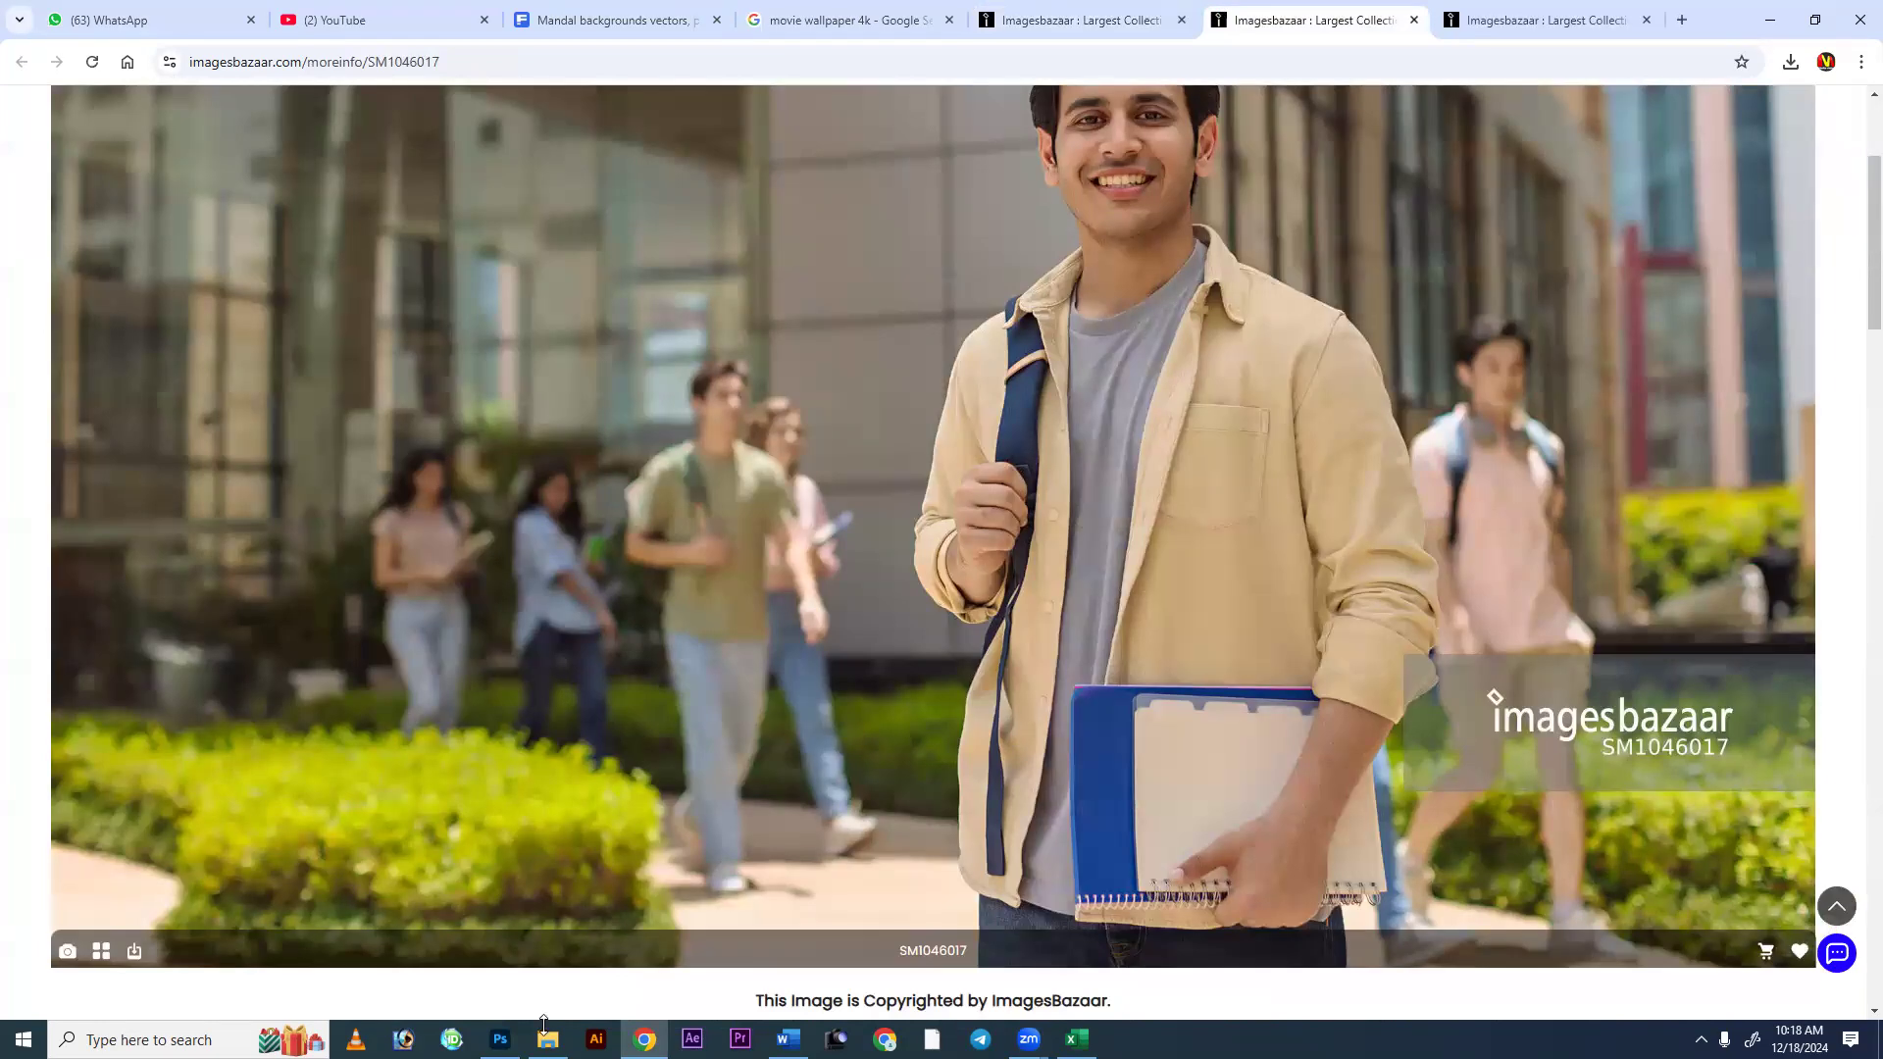
key("alt+Tab")
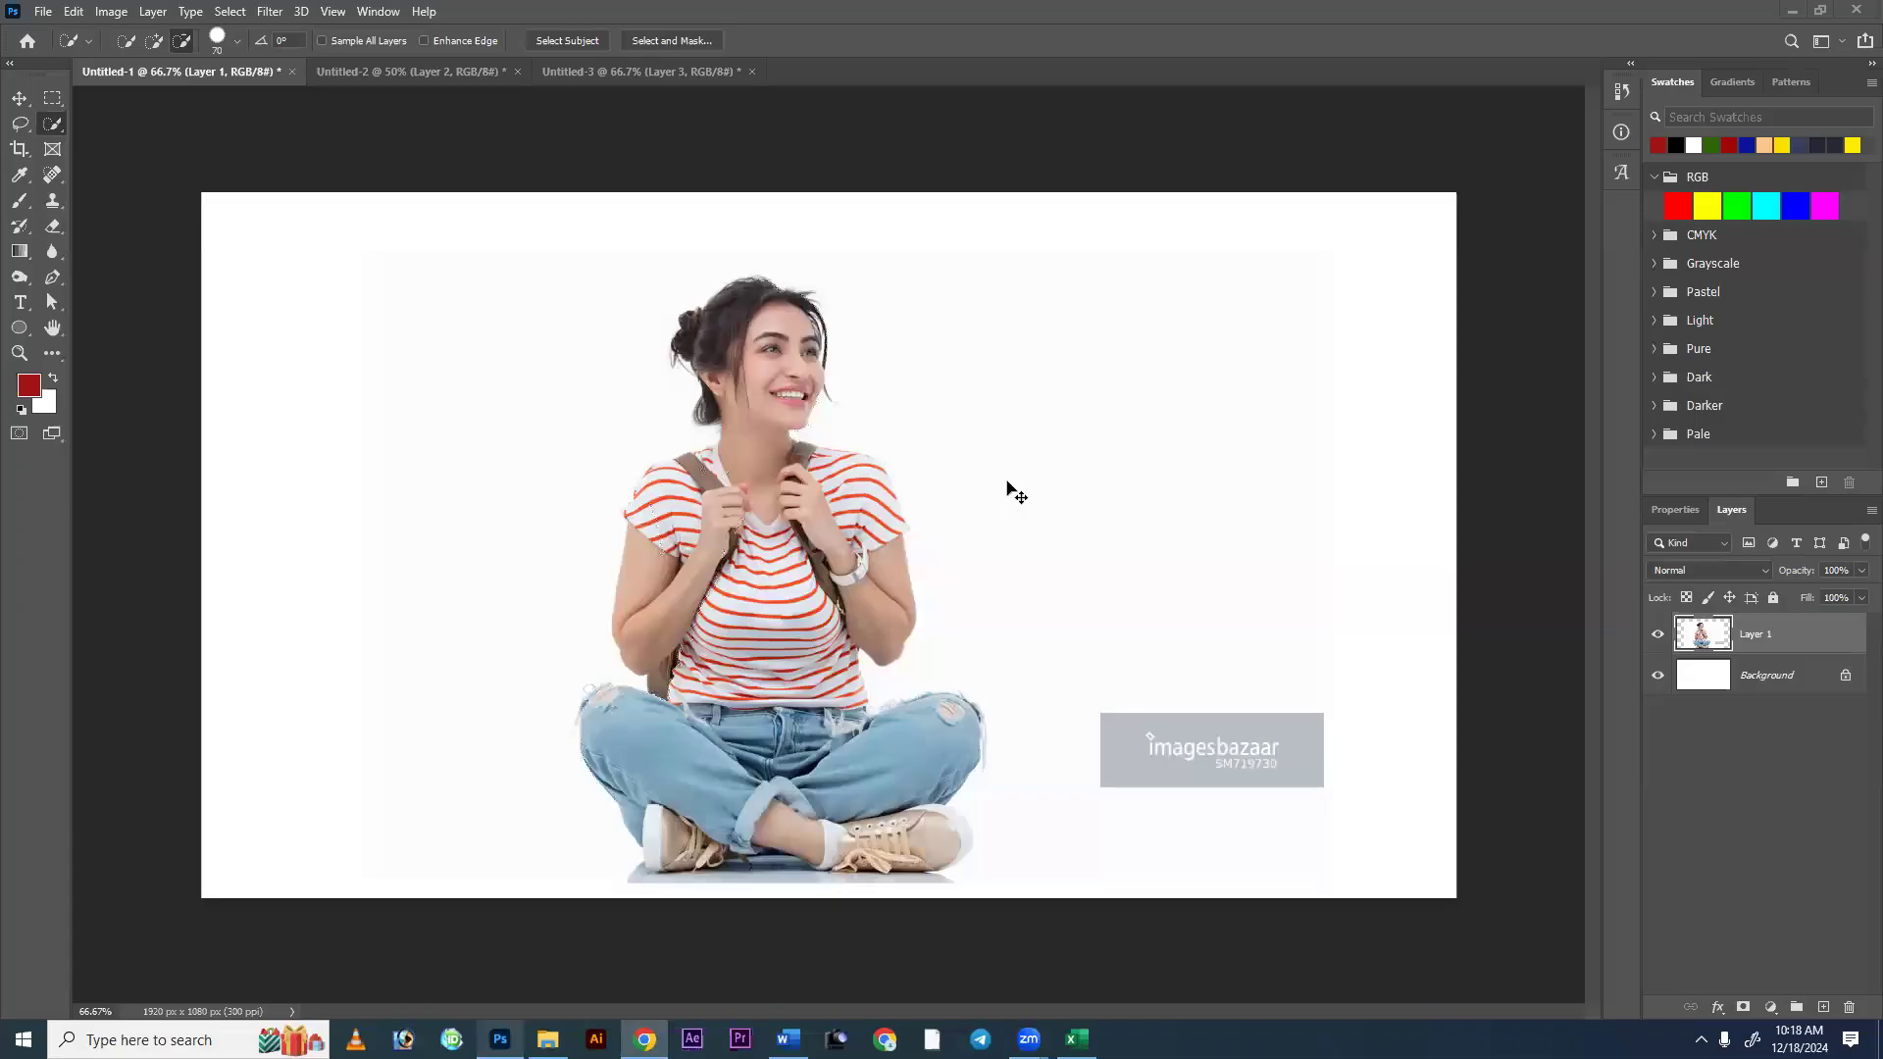
key("ctrl+v")
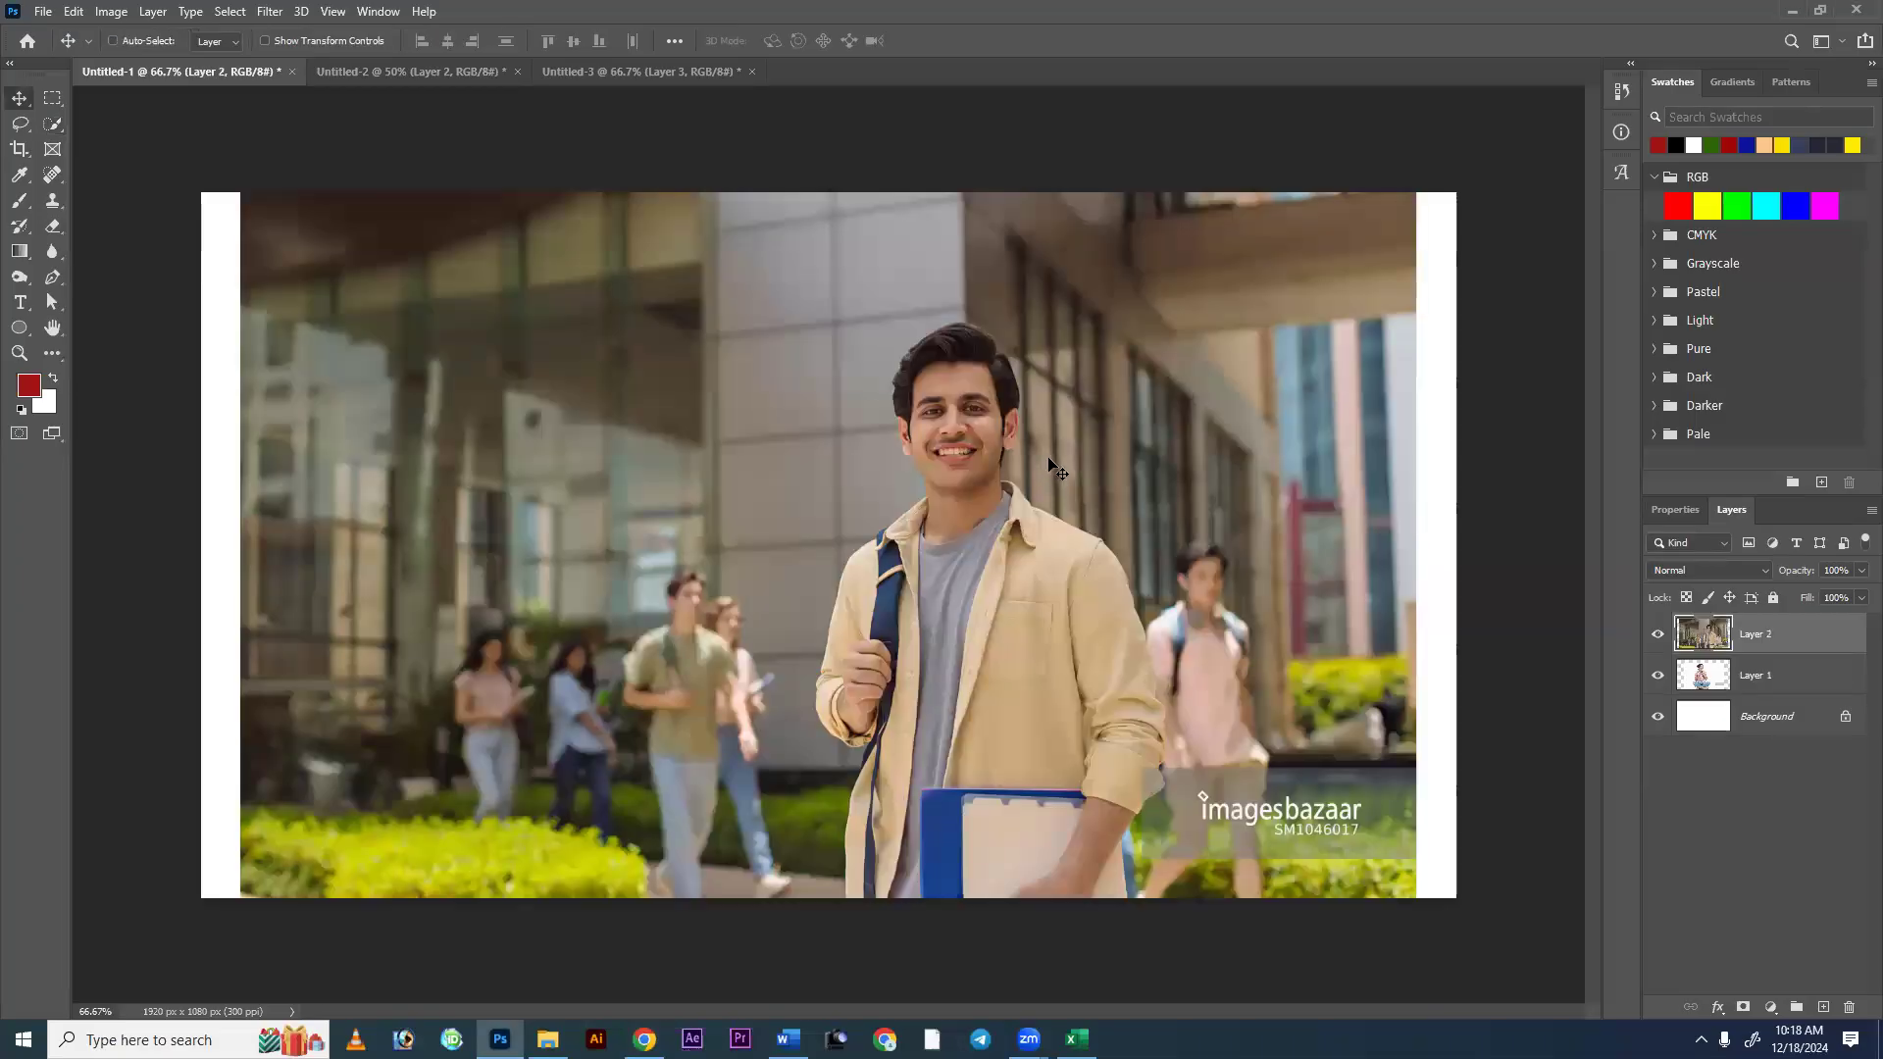
Scale down the pasted campus picture and move it toward the upper left of the canvas.
key("ctrl+t")
left_click_drag(240, 192, 443, 327)
left_click_drag(745, 530, 563, 468)
key("Return")
Select the young man with the Object Selection tool and copy him onto a new layer.
right_click(52, 123)
left_click(128, 121)
left_click_drag(586, 348, 892, 785)
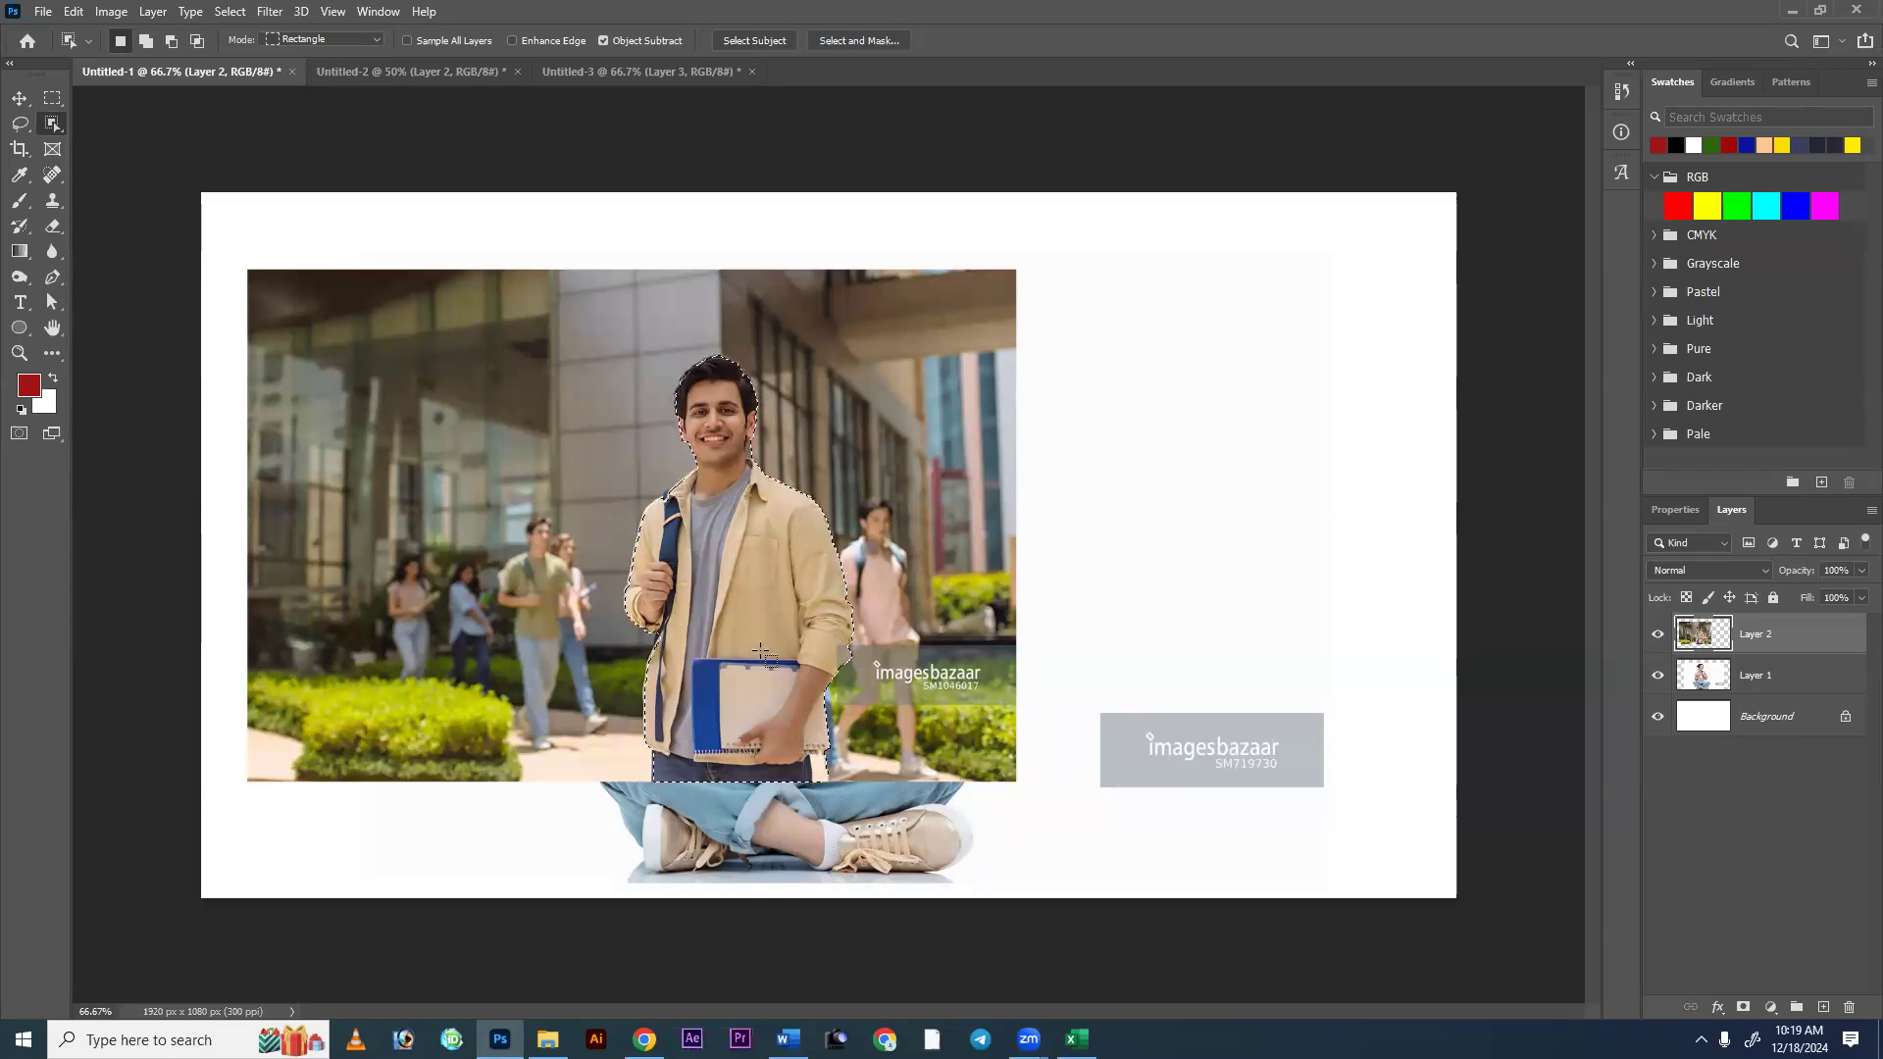
key("ctrl+j")
Move the cut-out young man to the empty area right of the campus picture, and make Layer 2 active.
key("v")
left_click_drag(779, 598, 1247, 549)
left_click_drag(1176, 841, 1175, 841)
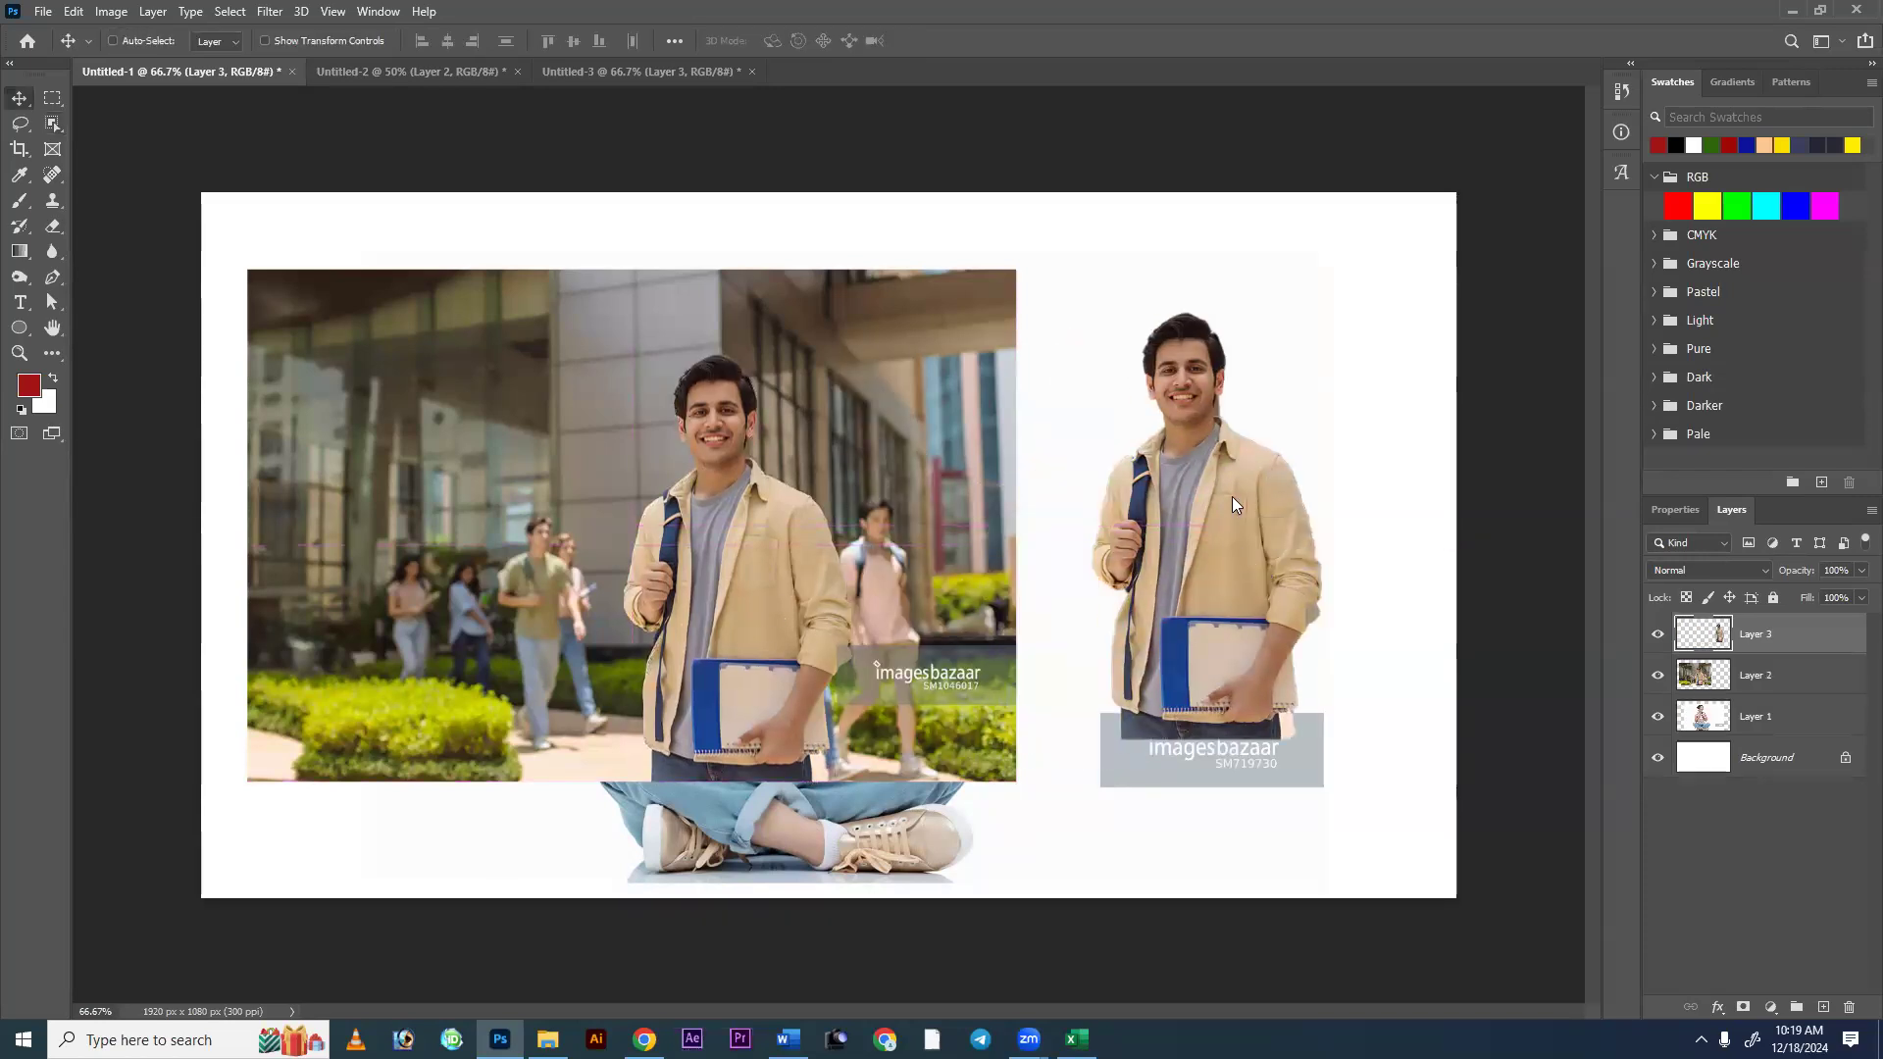
right_click(583, 473)
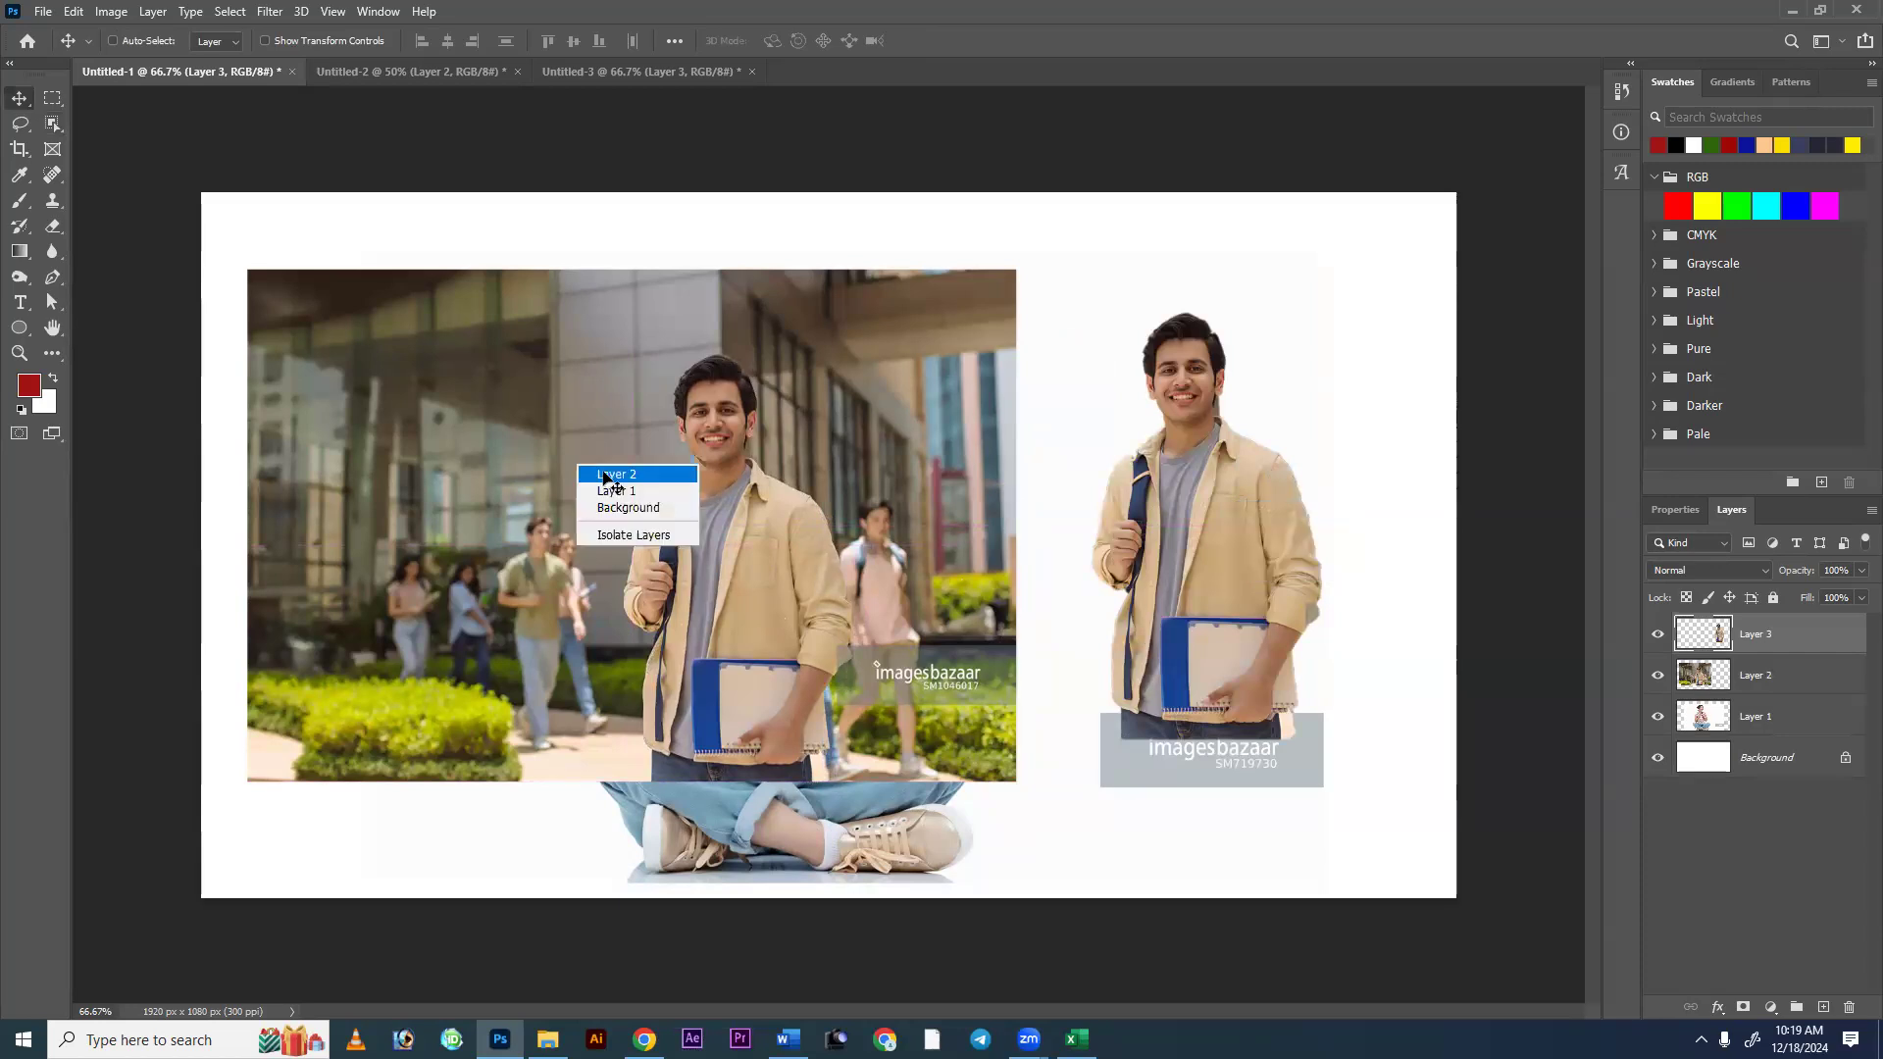
left_click(610, 486)
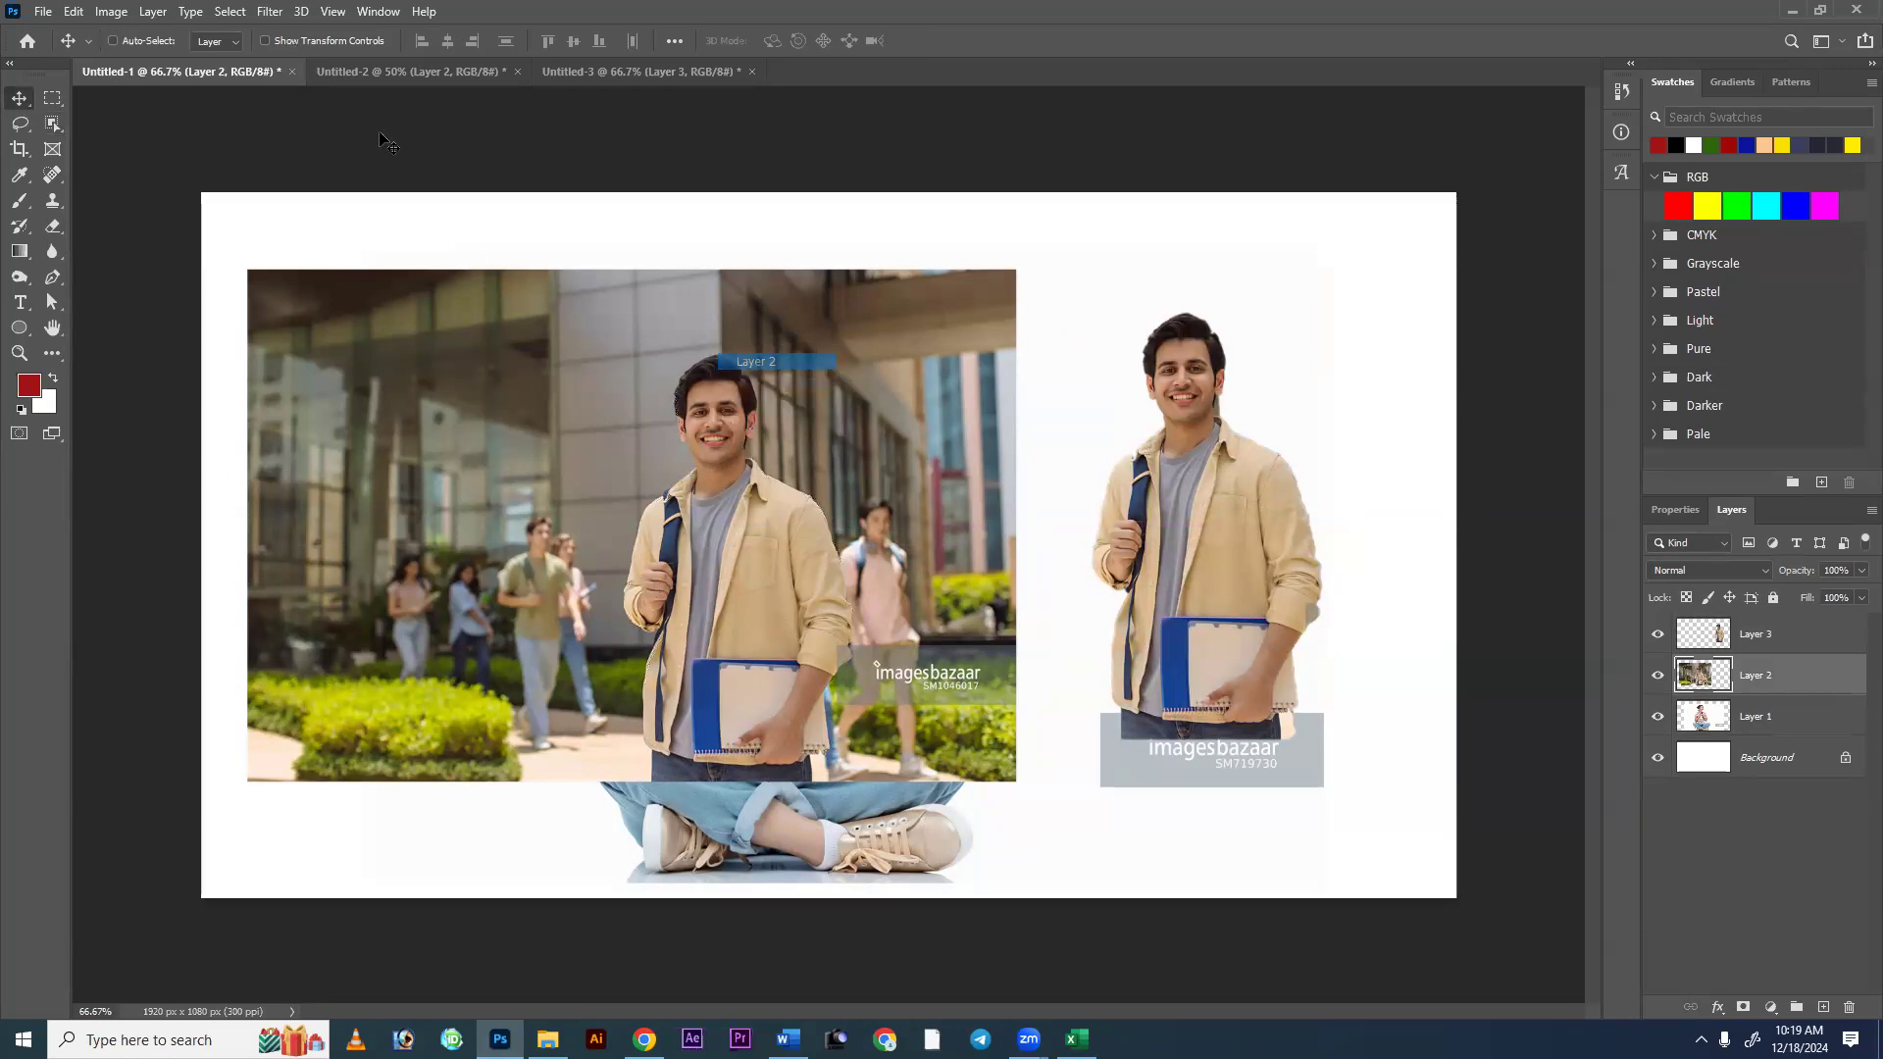
In Untitled-2, draw a large rectangular marquee selection beside the black bars and subtract a smaller rectangle from its upper left.
left_click(400, 71)
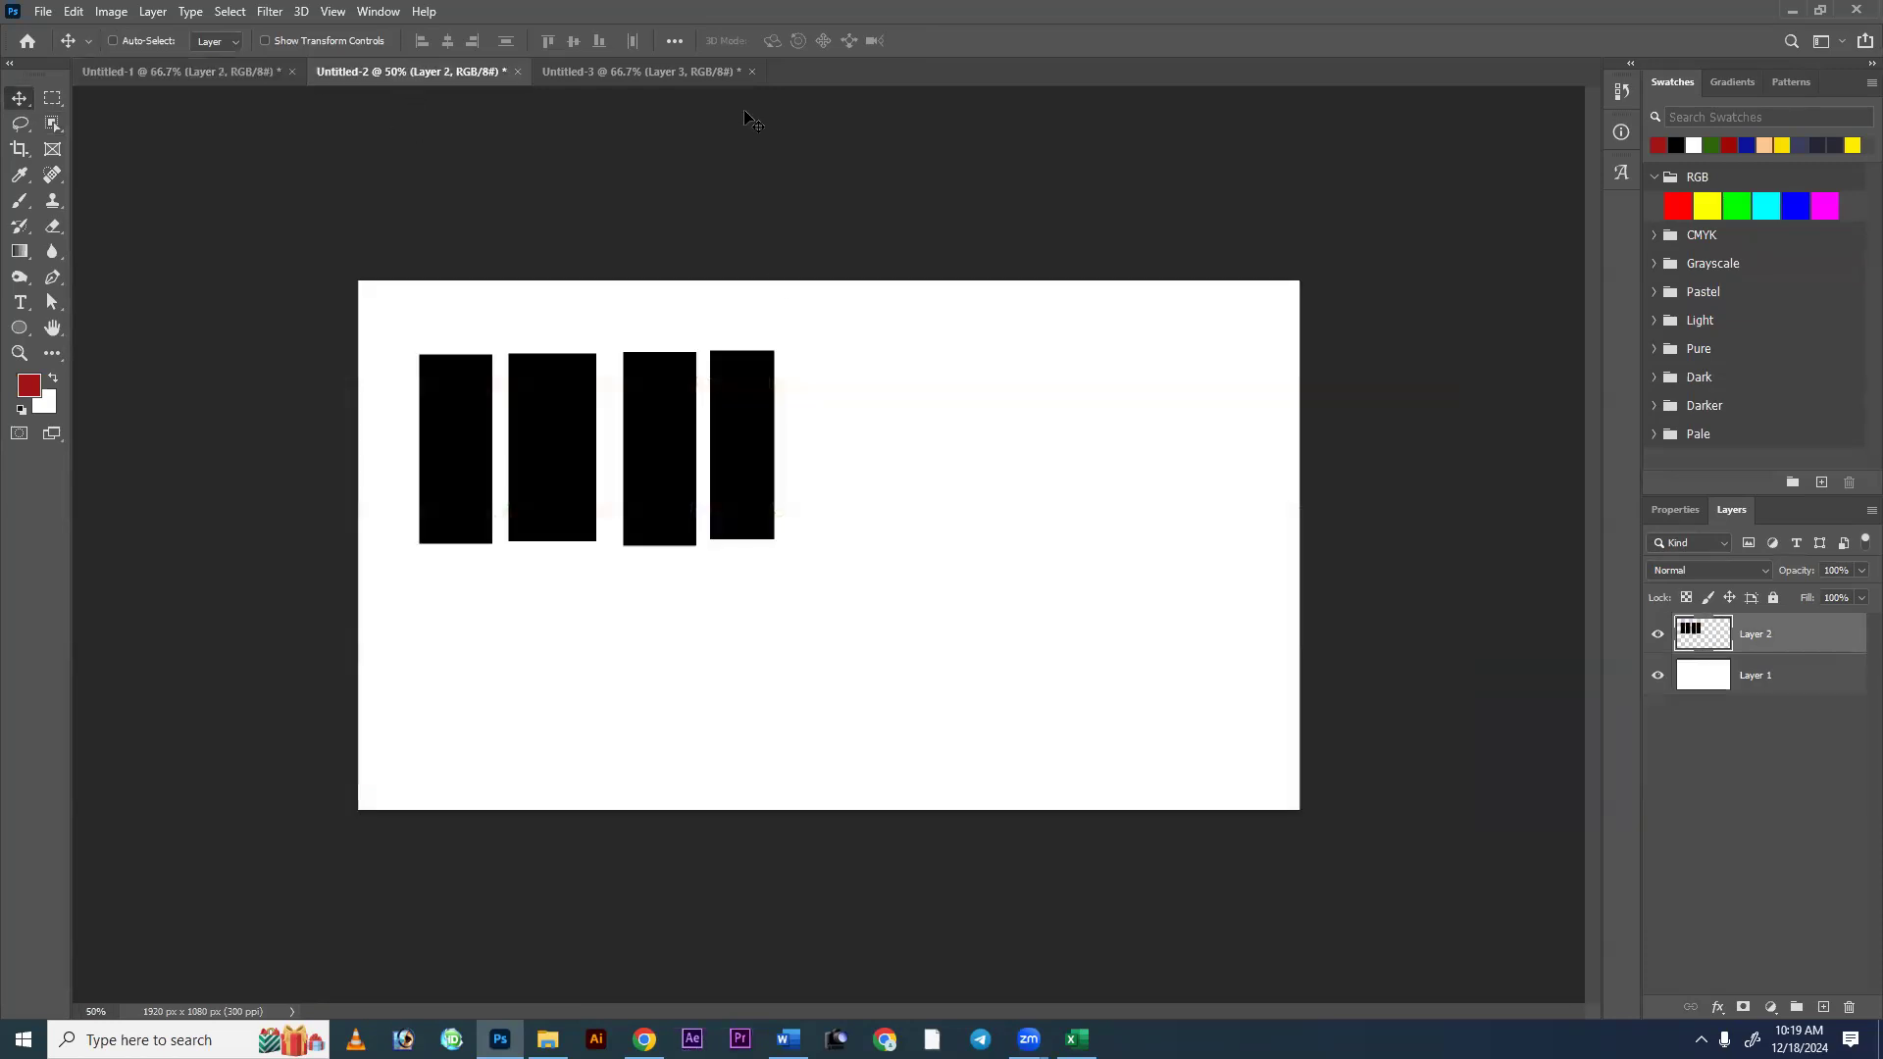
left_click(49, 102)
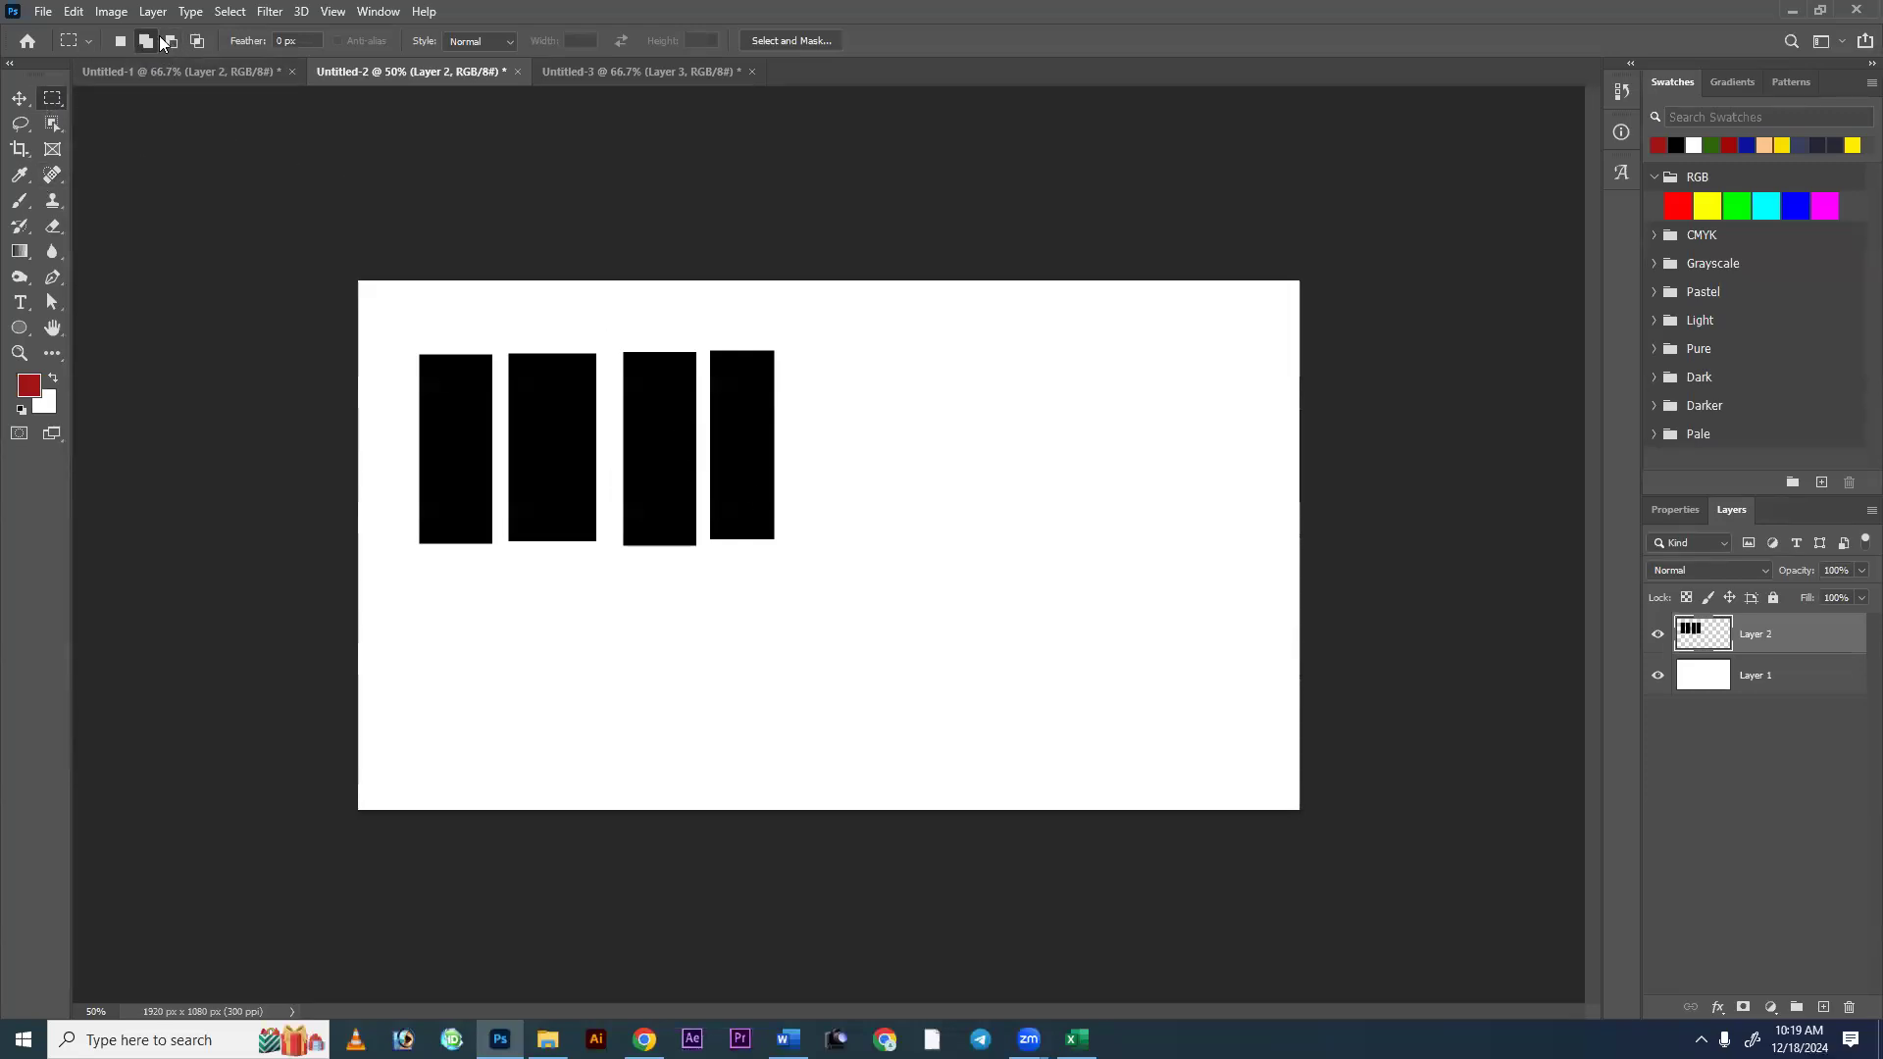
left_click_drag(833, 341, 1185, 636)
key("alt")
key("ctrl")
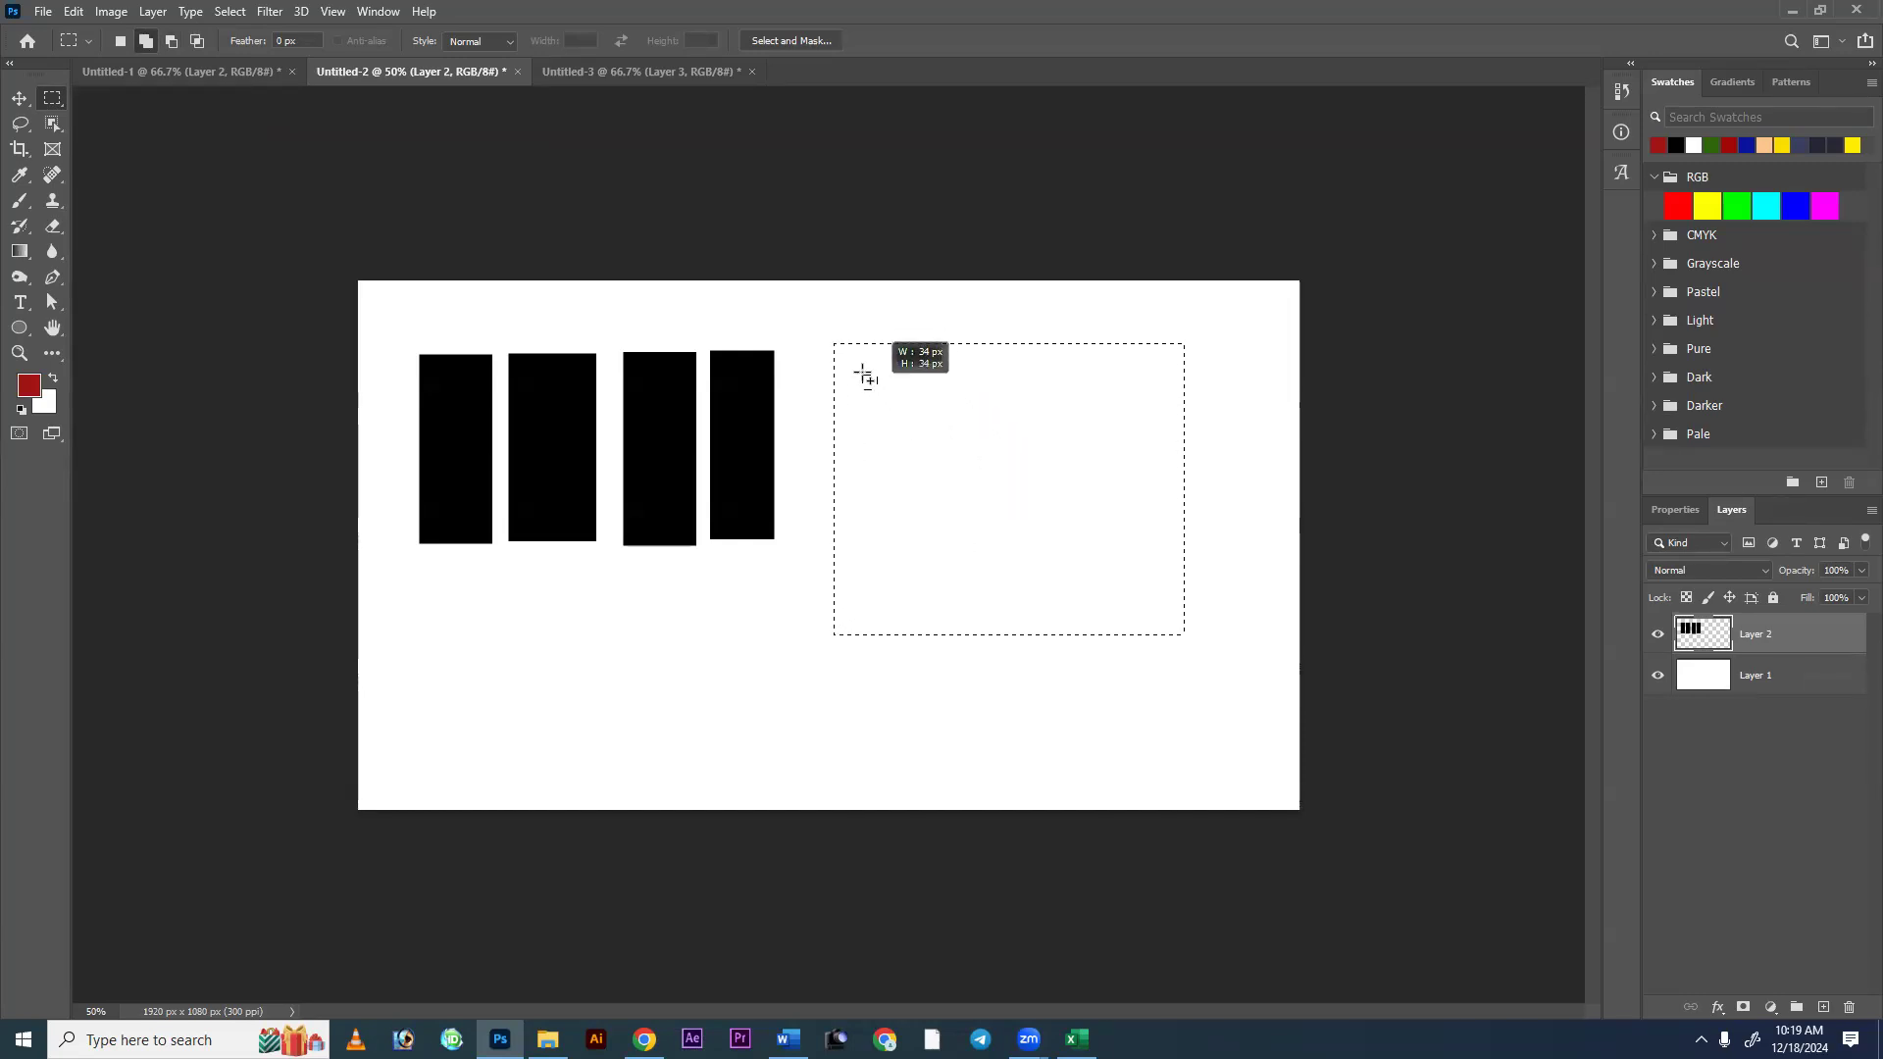
key("alt")
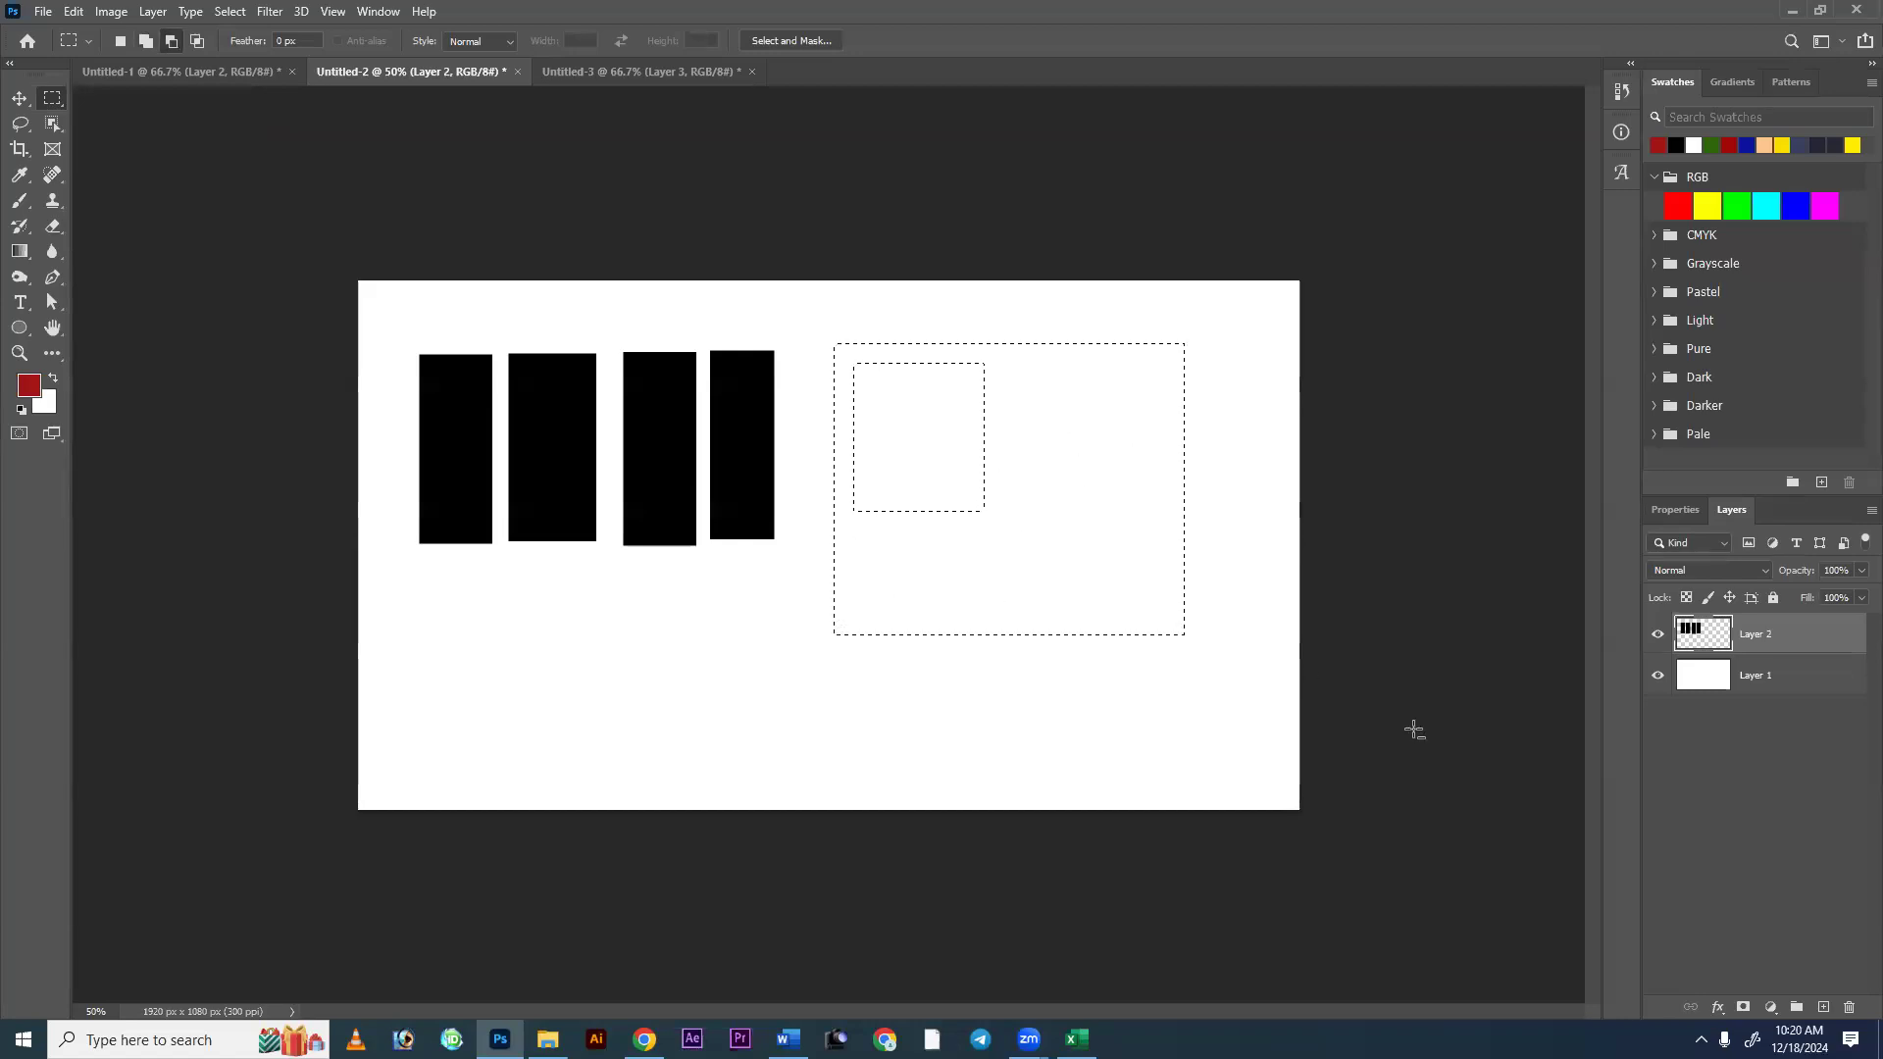
Subtract two more rectangles from the large marquee selection, one at its upper right and one along its lower edge.
key("shift")
key("alt")
key("shift")
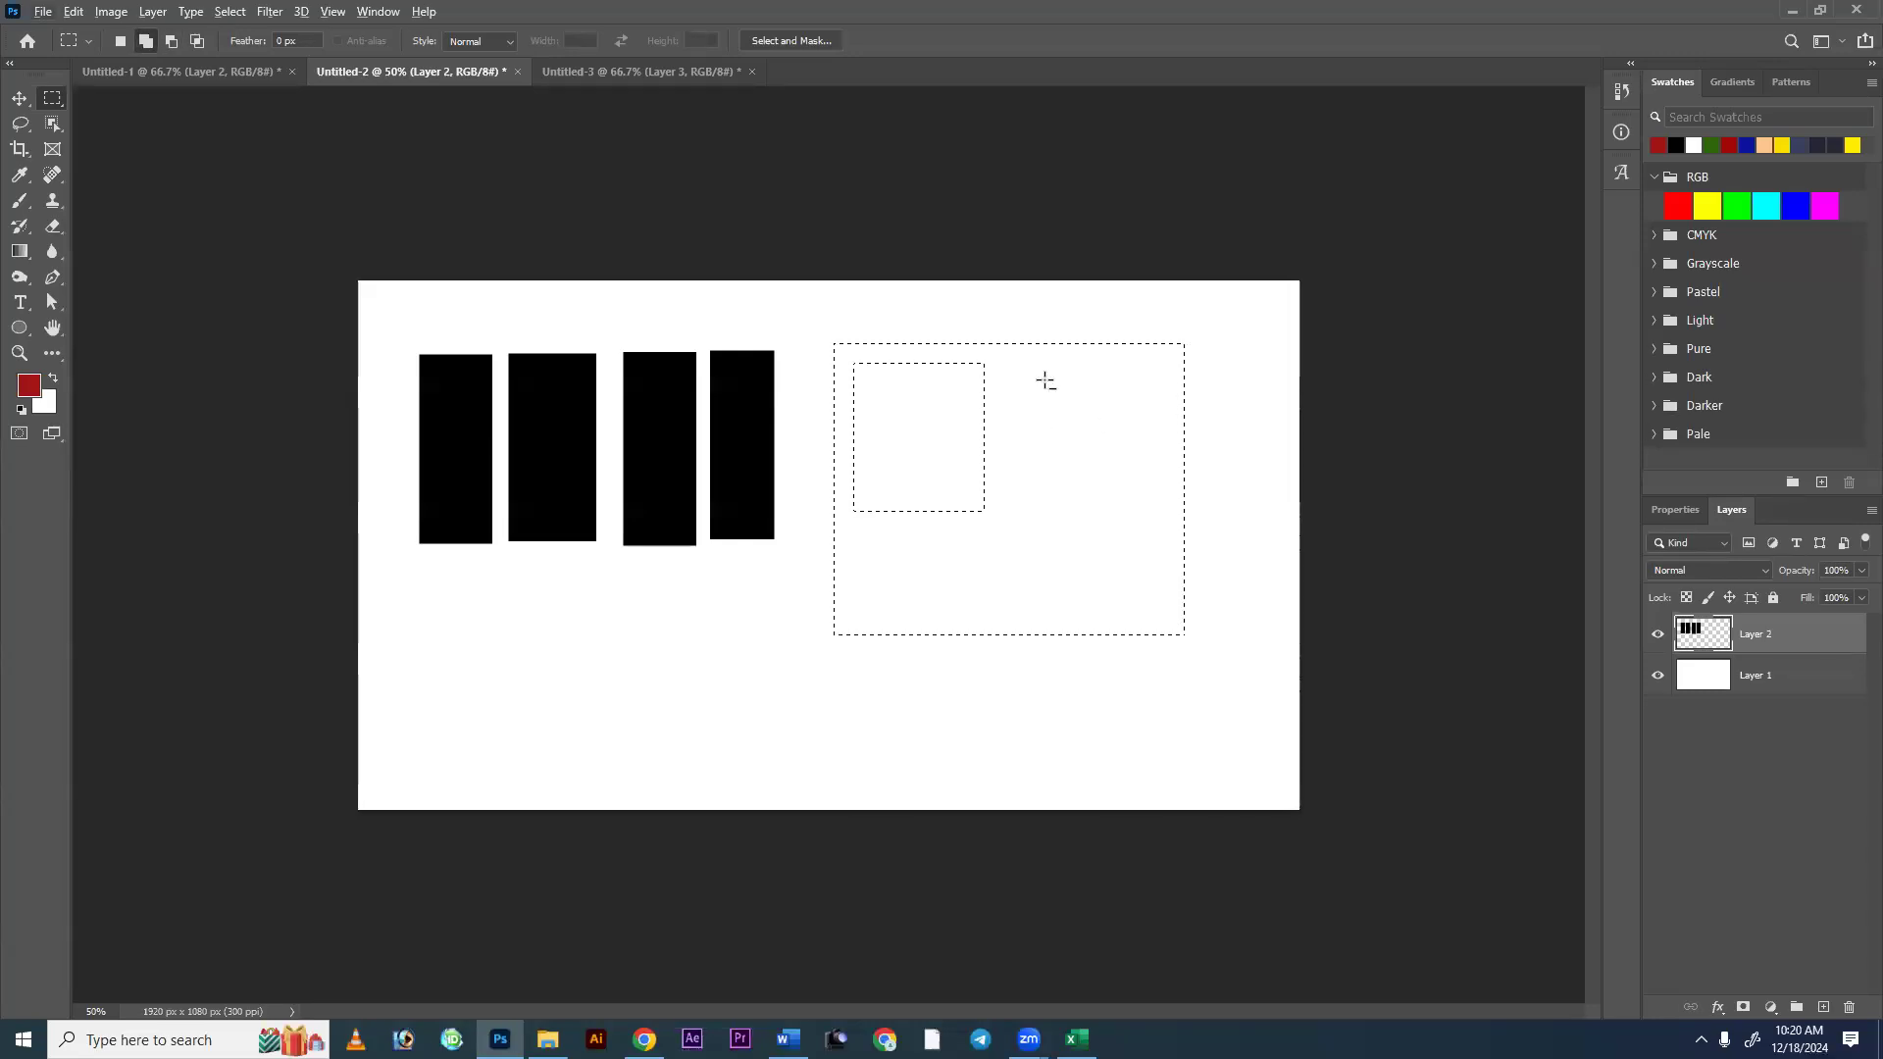
left_click_drag(1038, 370, 1156, 527)
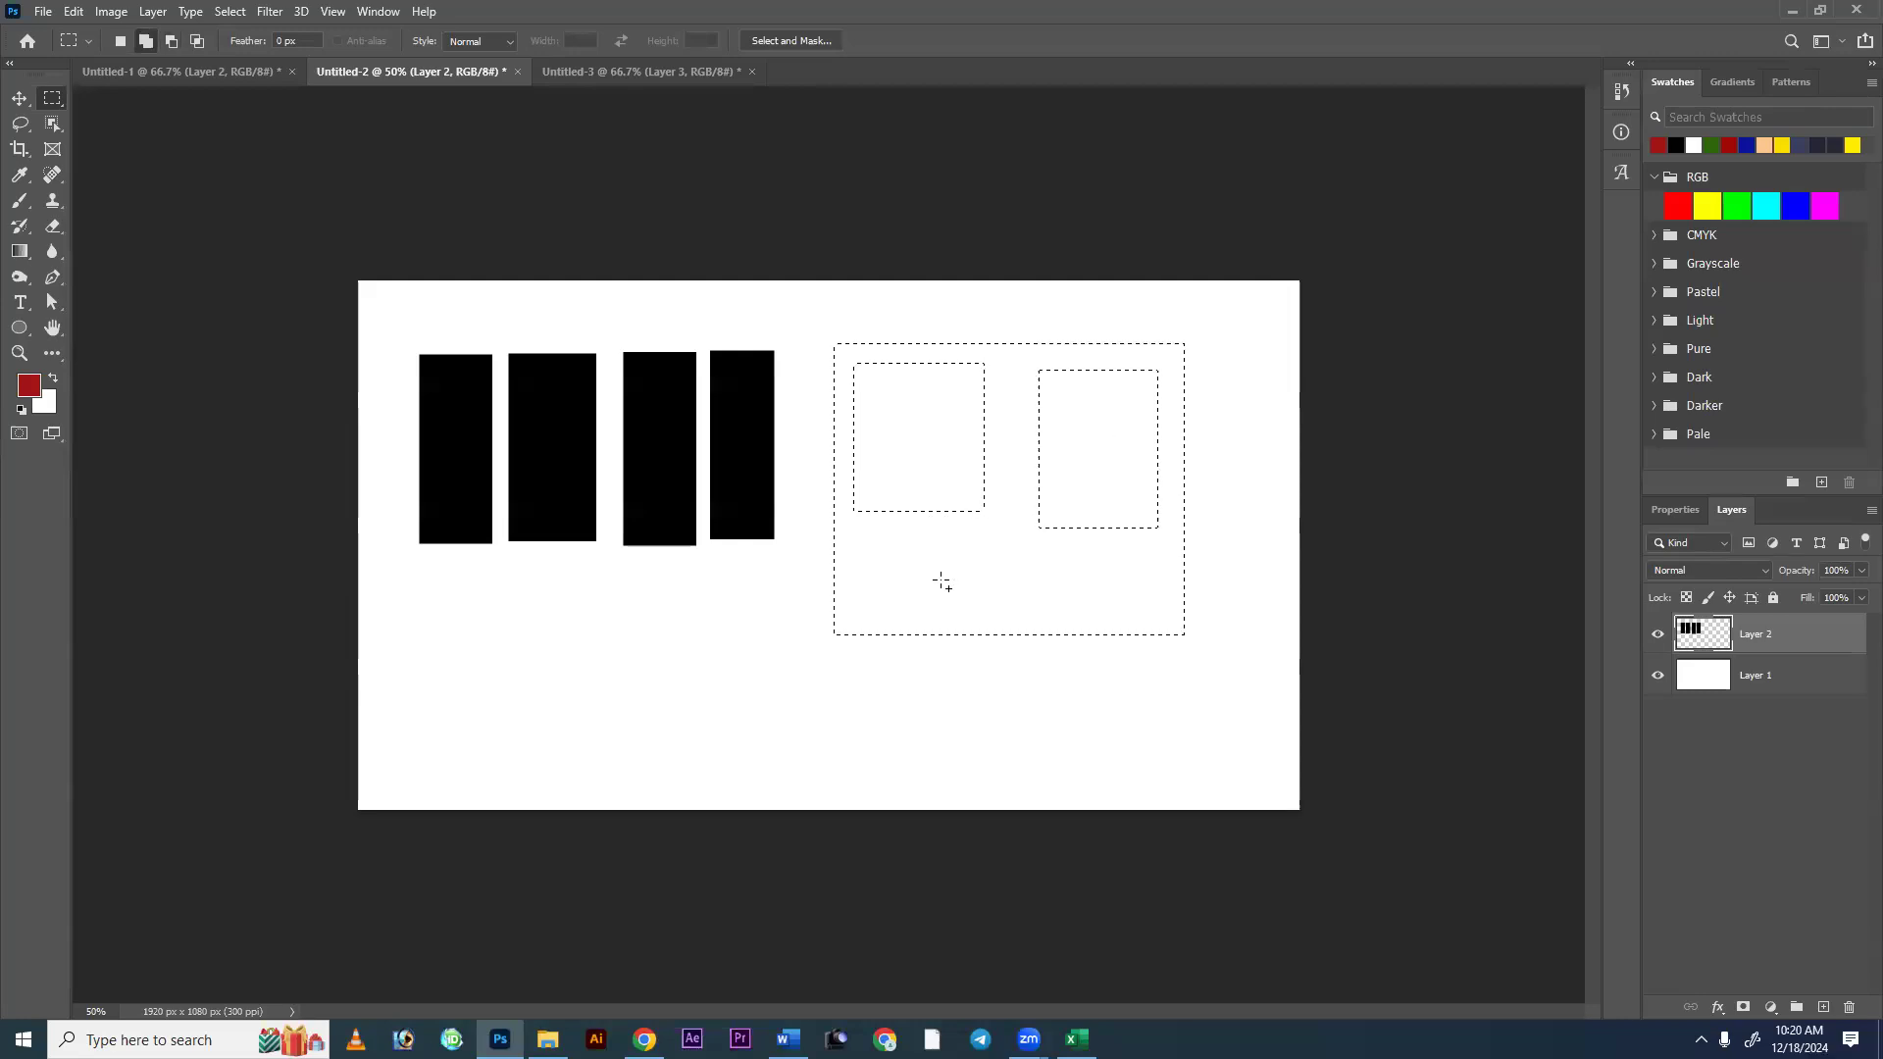
key("alt")
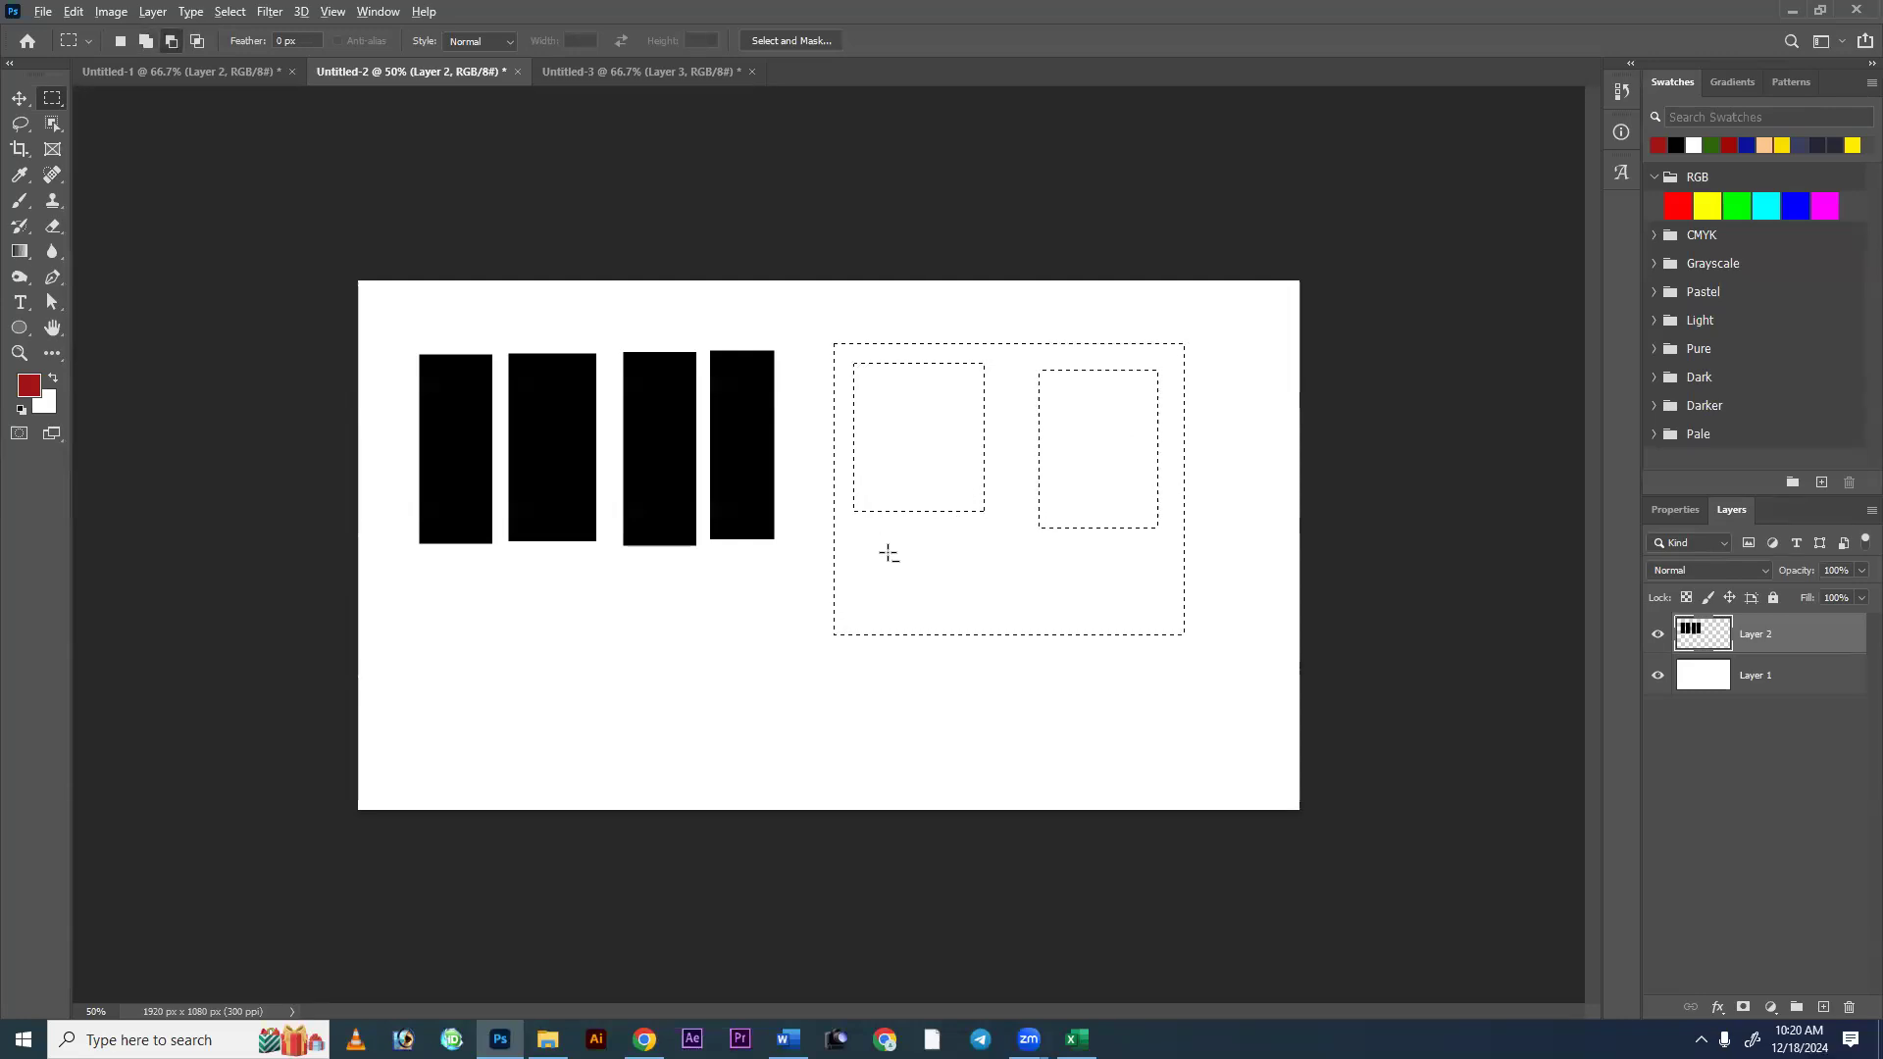
left_click_drag(1053, 624, 868, 532)
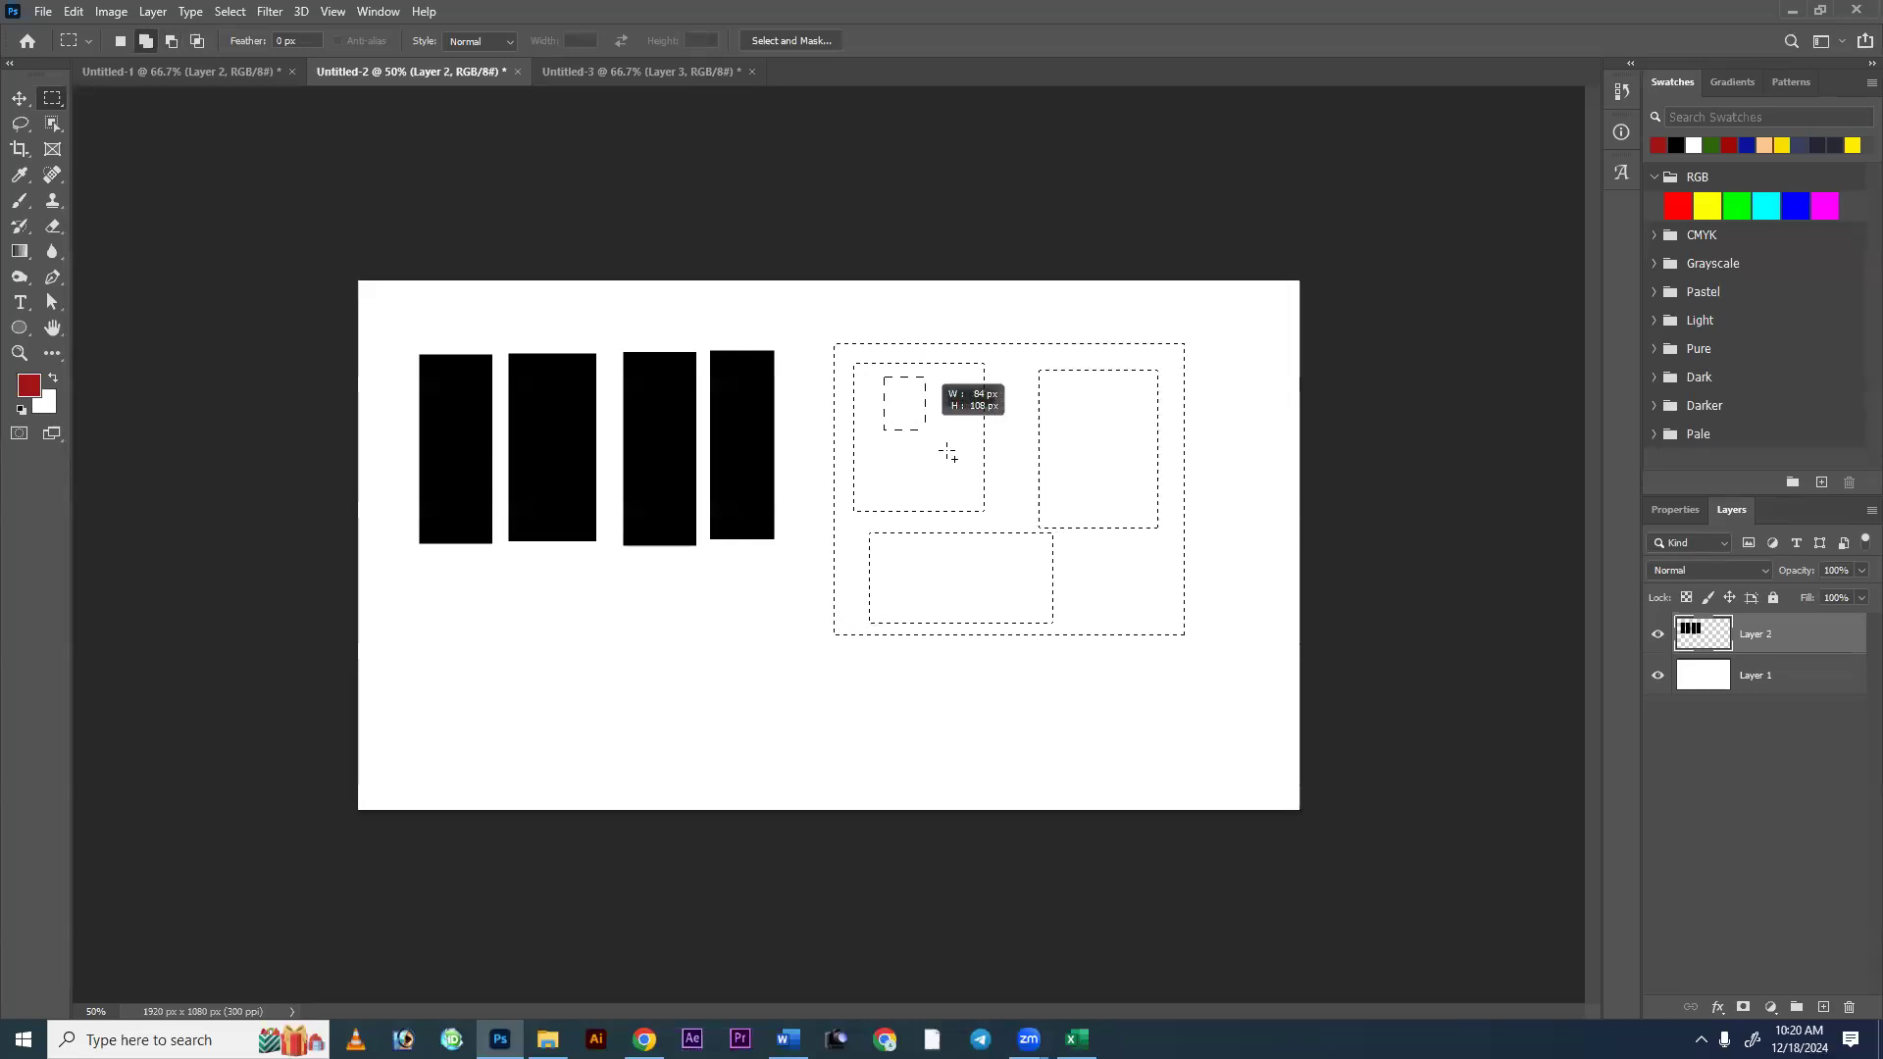
Add a small rectangle inside each cut-out, subtract a narrow strip between the upper two, and clear the whole selection.
left_click_drag(903, 544, 936, 595)
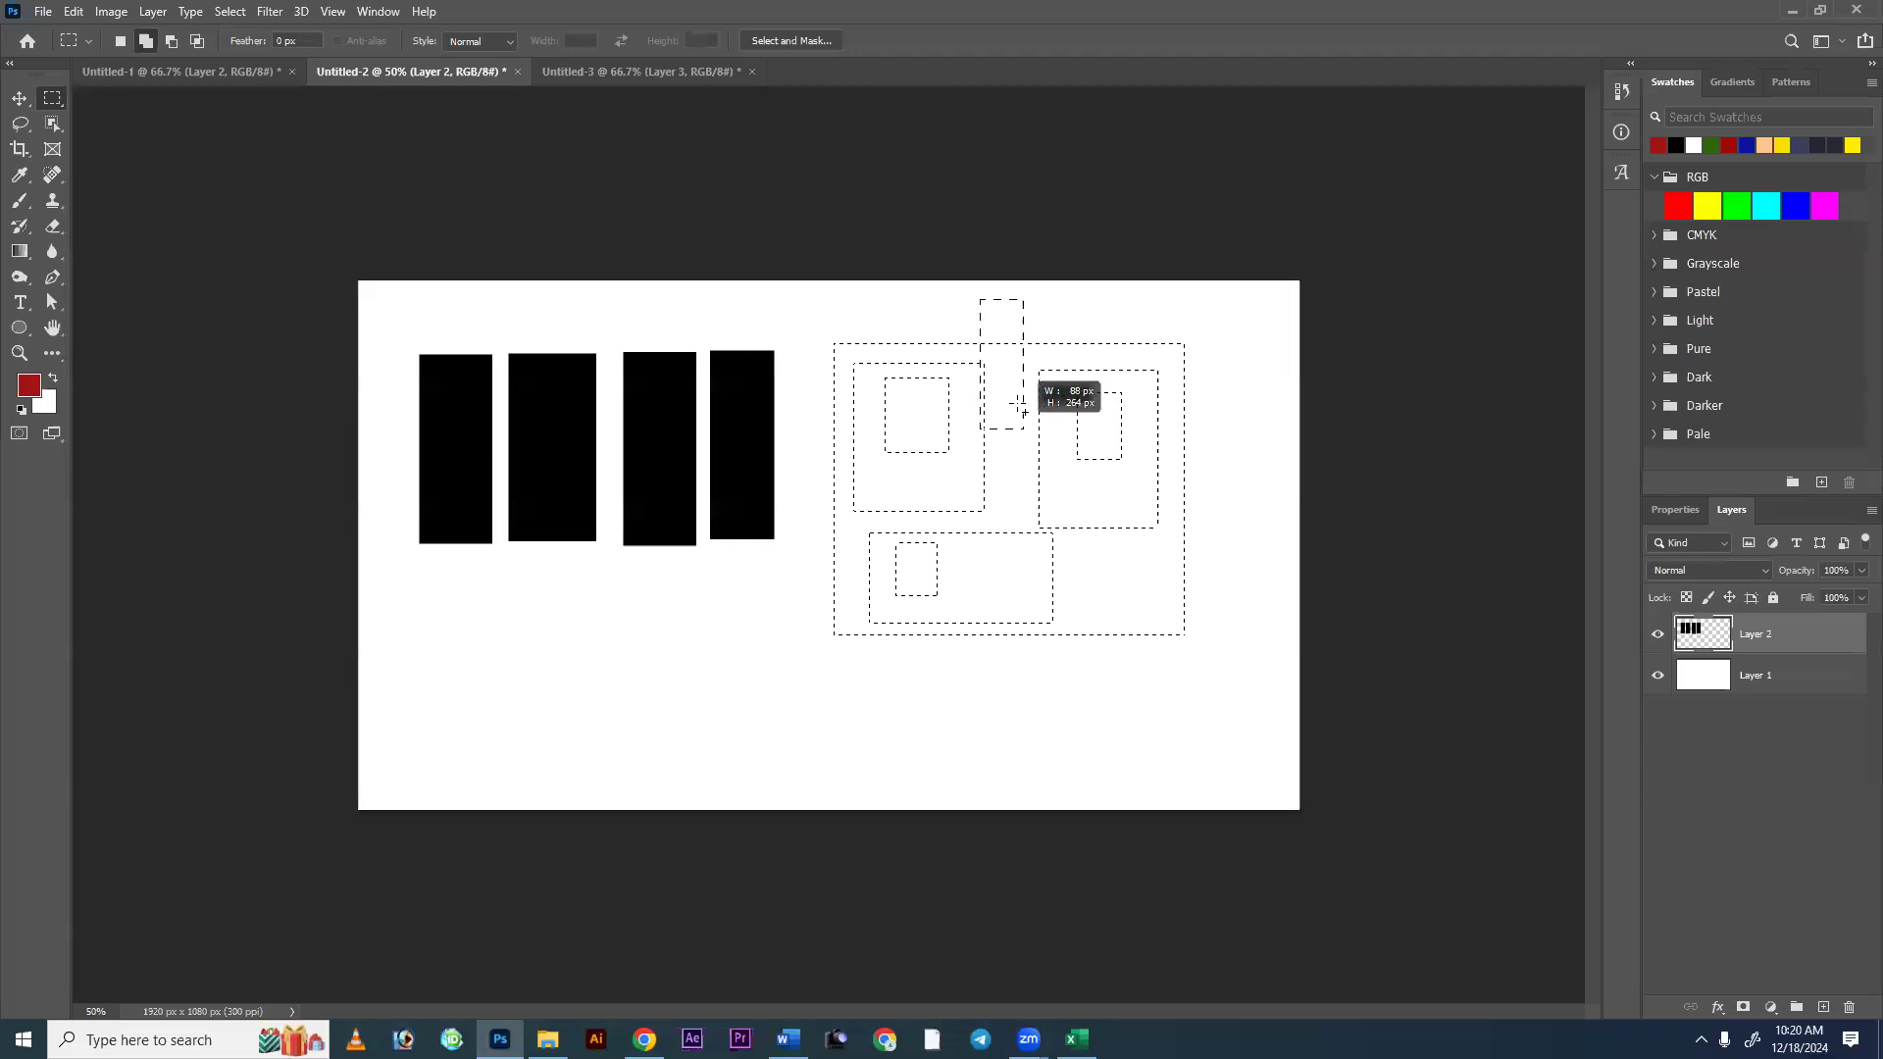
key("alt")
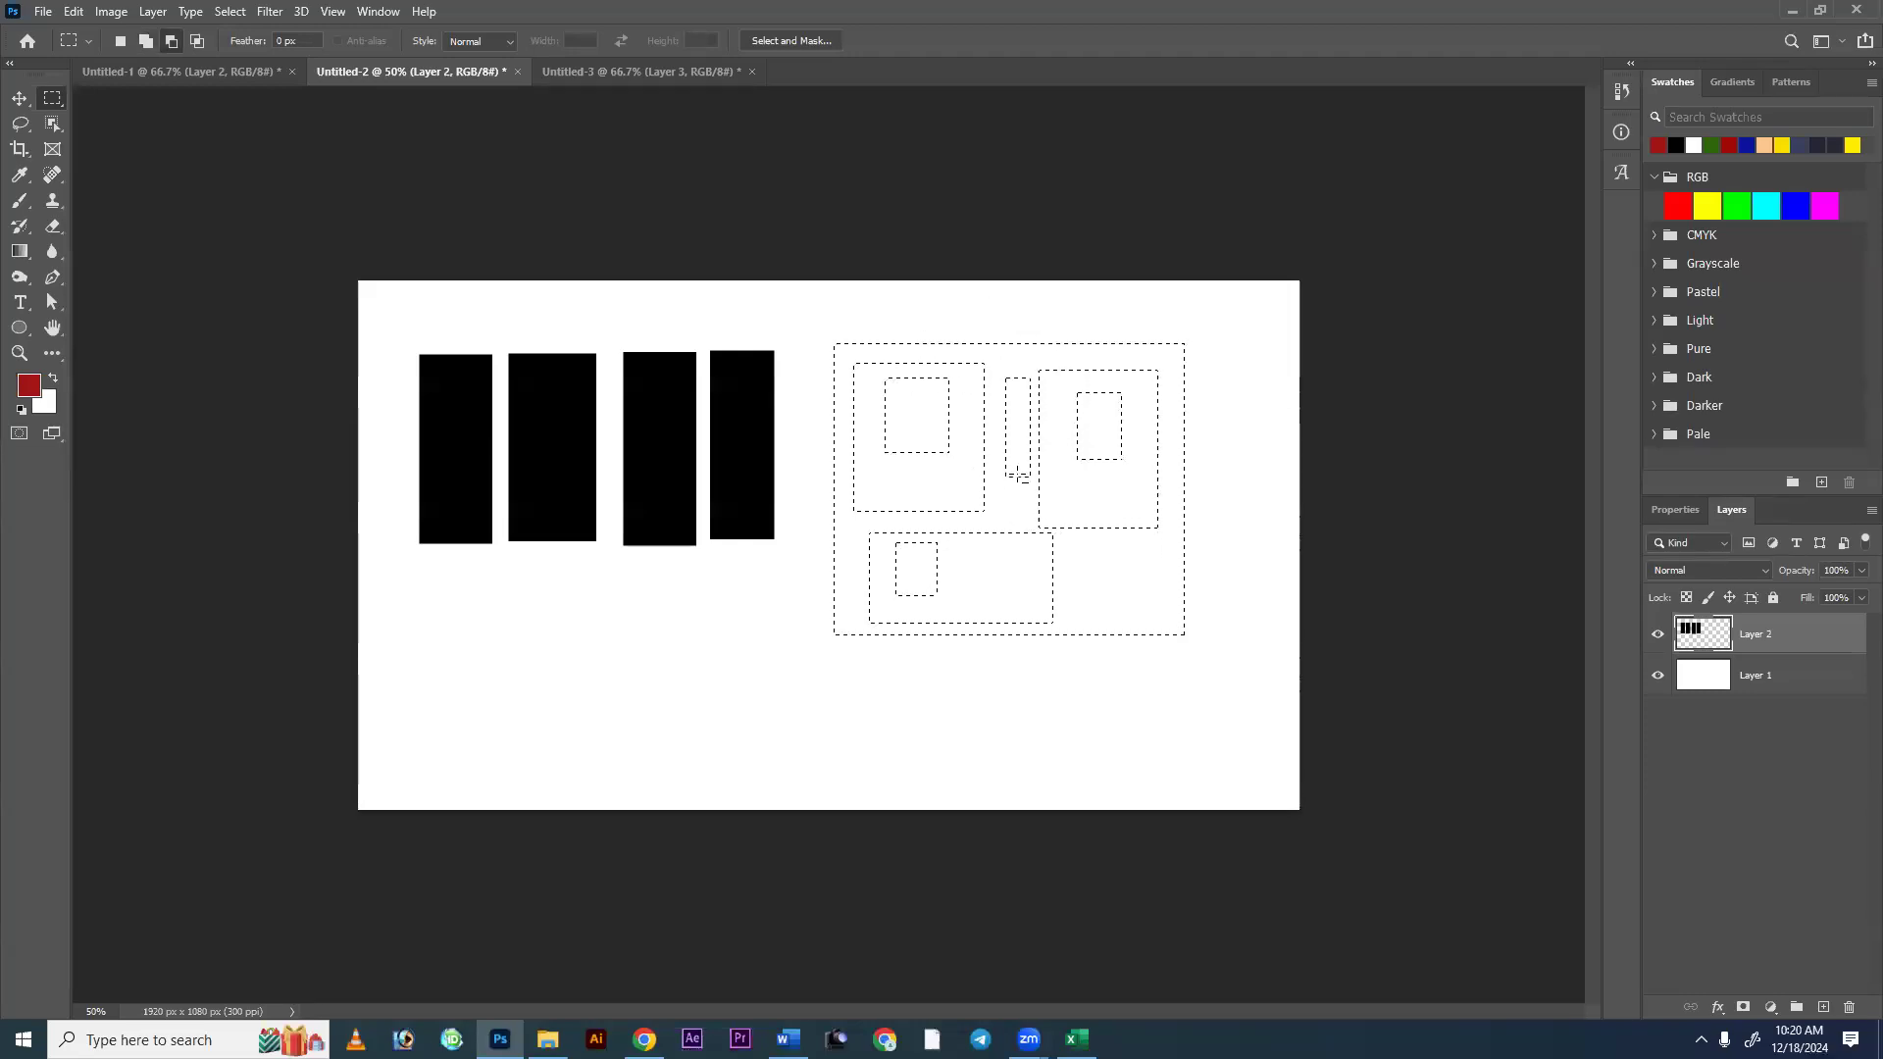
key("shift")
key("alt")
key("shift")
left_click_drag(1126, 512, 1132, 514)
key("ctrl+d")
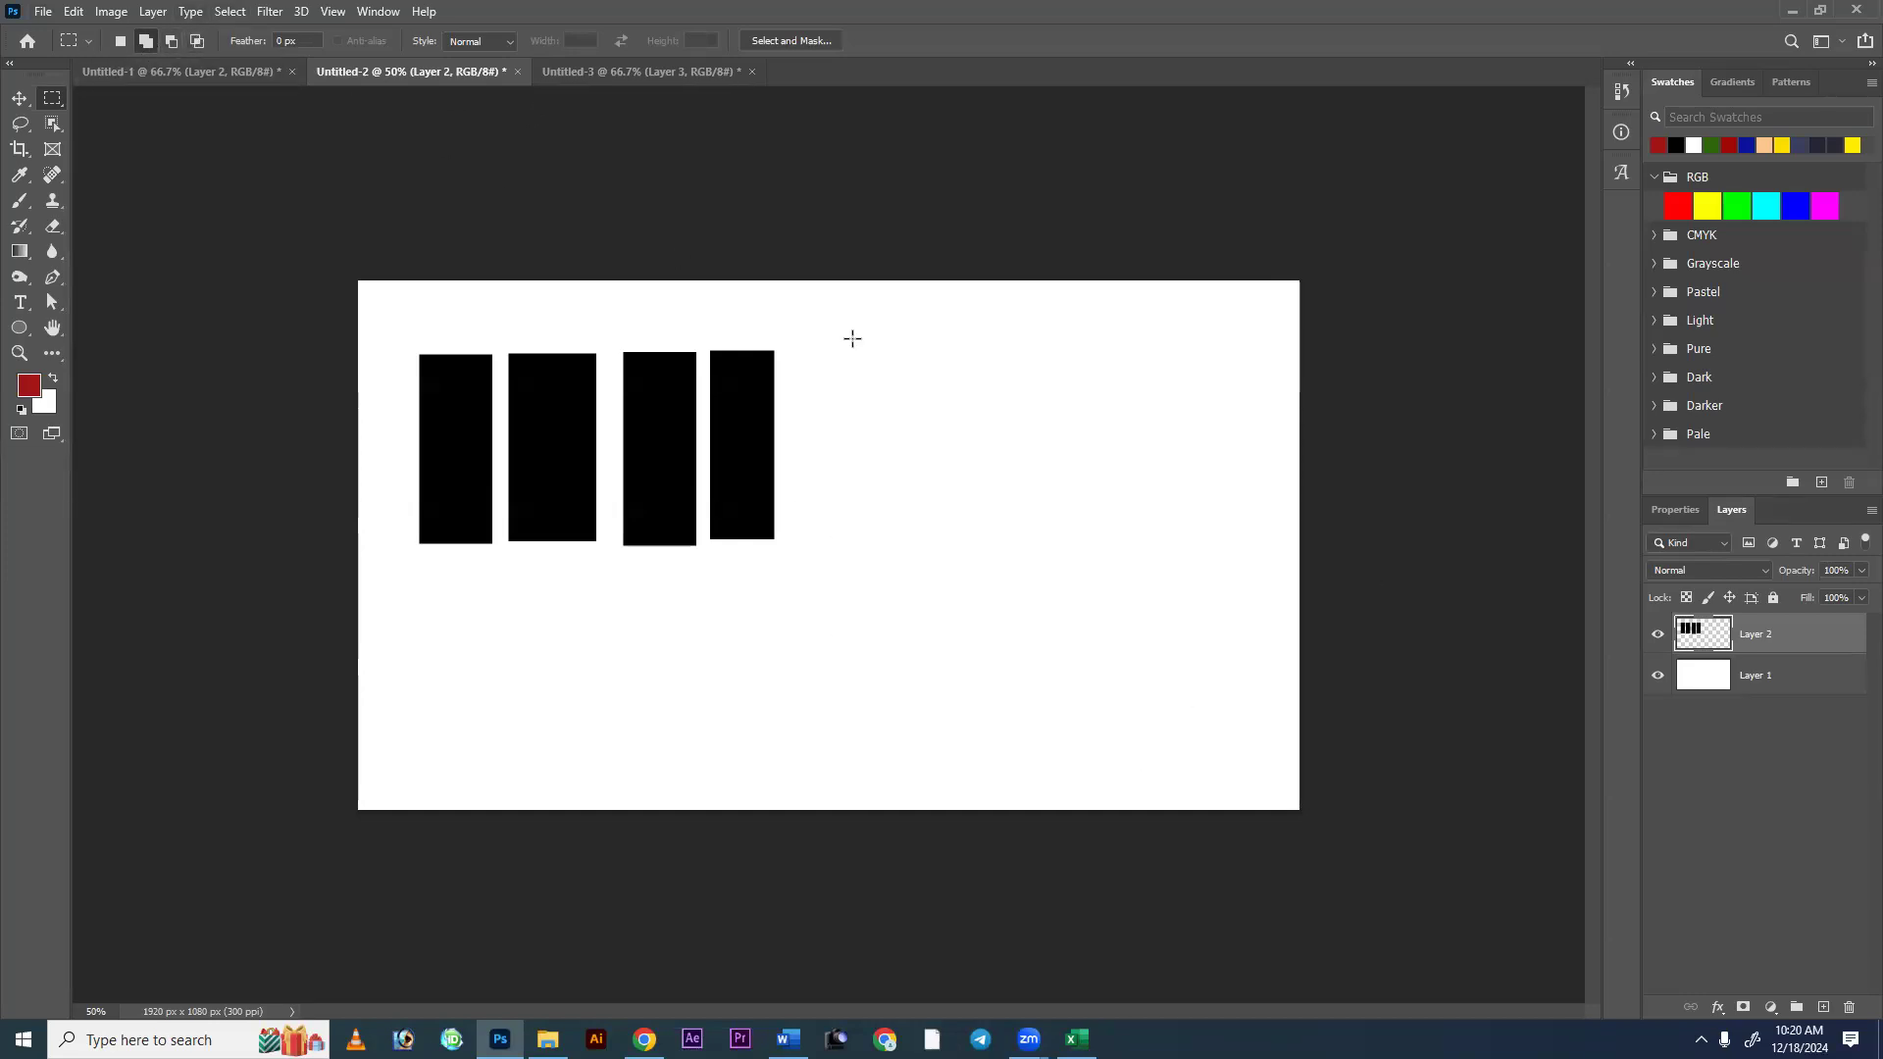
Draw and combine several rectangular marquee selections in the empty area beside the black bars, and clear the whole selection.
left_click_drag(1145, 593, 1170, 620)
left_click_drag(890, 360, 1011, 596)
left_click_drag(968, 526, 989, 581)
left_click_drag(1063, 363, 1096, 584)
key("shift")
left_click_drag(981, 551, 976, 546)
left_click_drag(938, 408, 983, 544)
key("ctrl+d")
key("v")
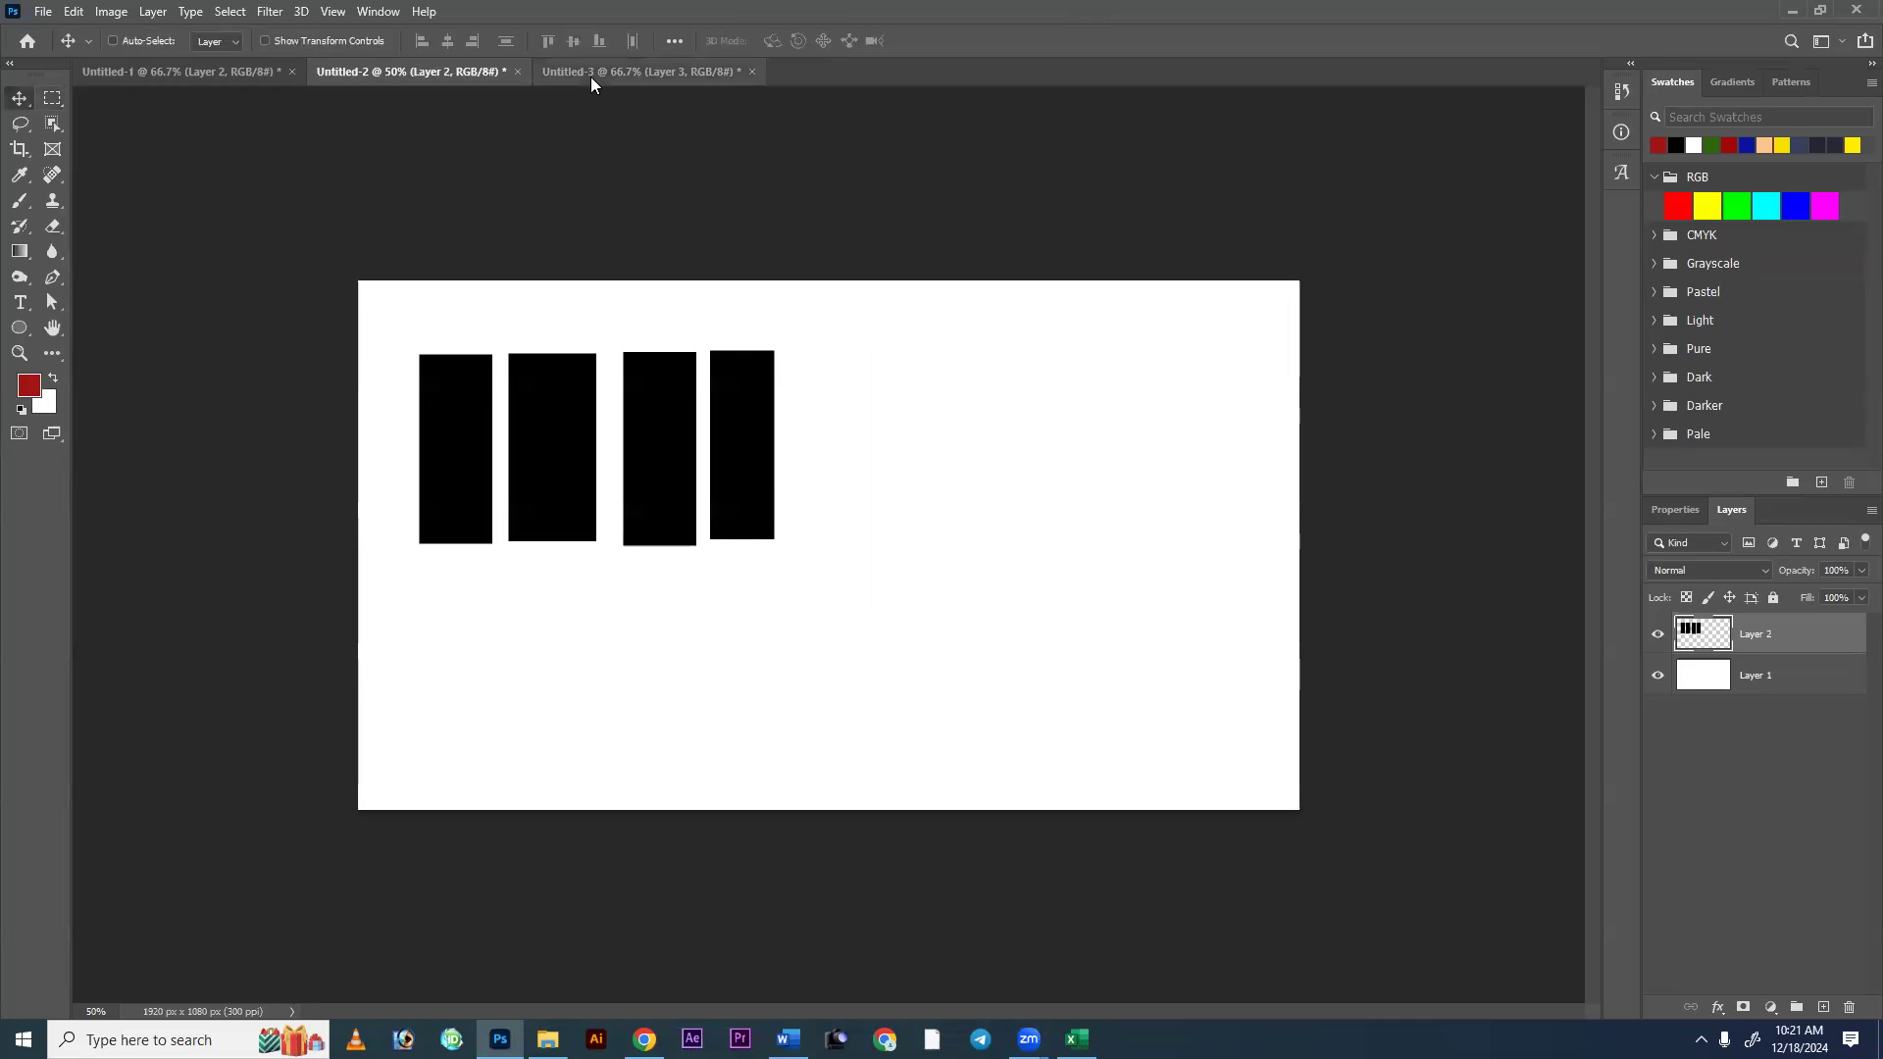
In Untitled-3, make the blue rectangle's layer active, clear the selection, and move the blue rectangle slightly down and to the right.
left_click(156, 72)
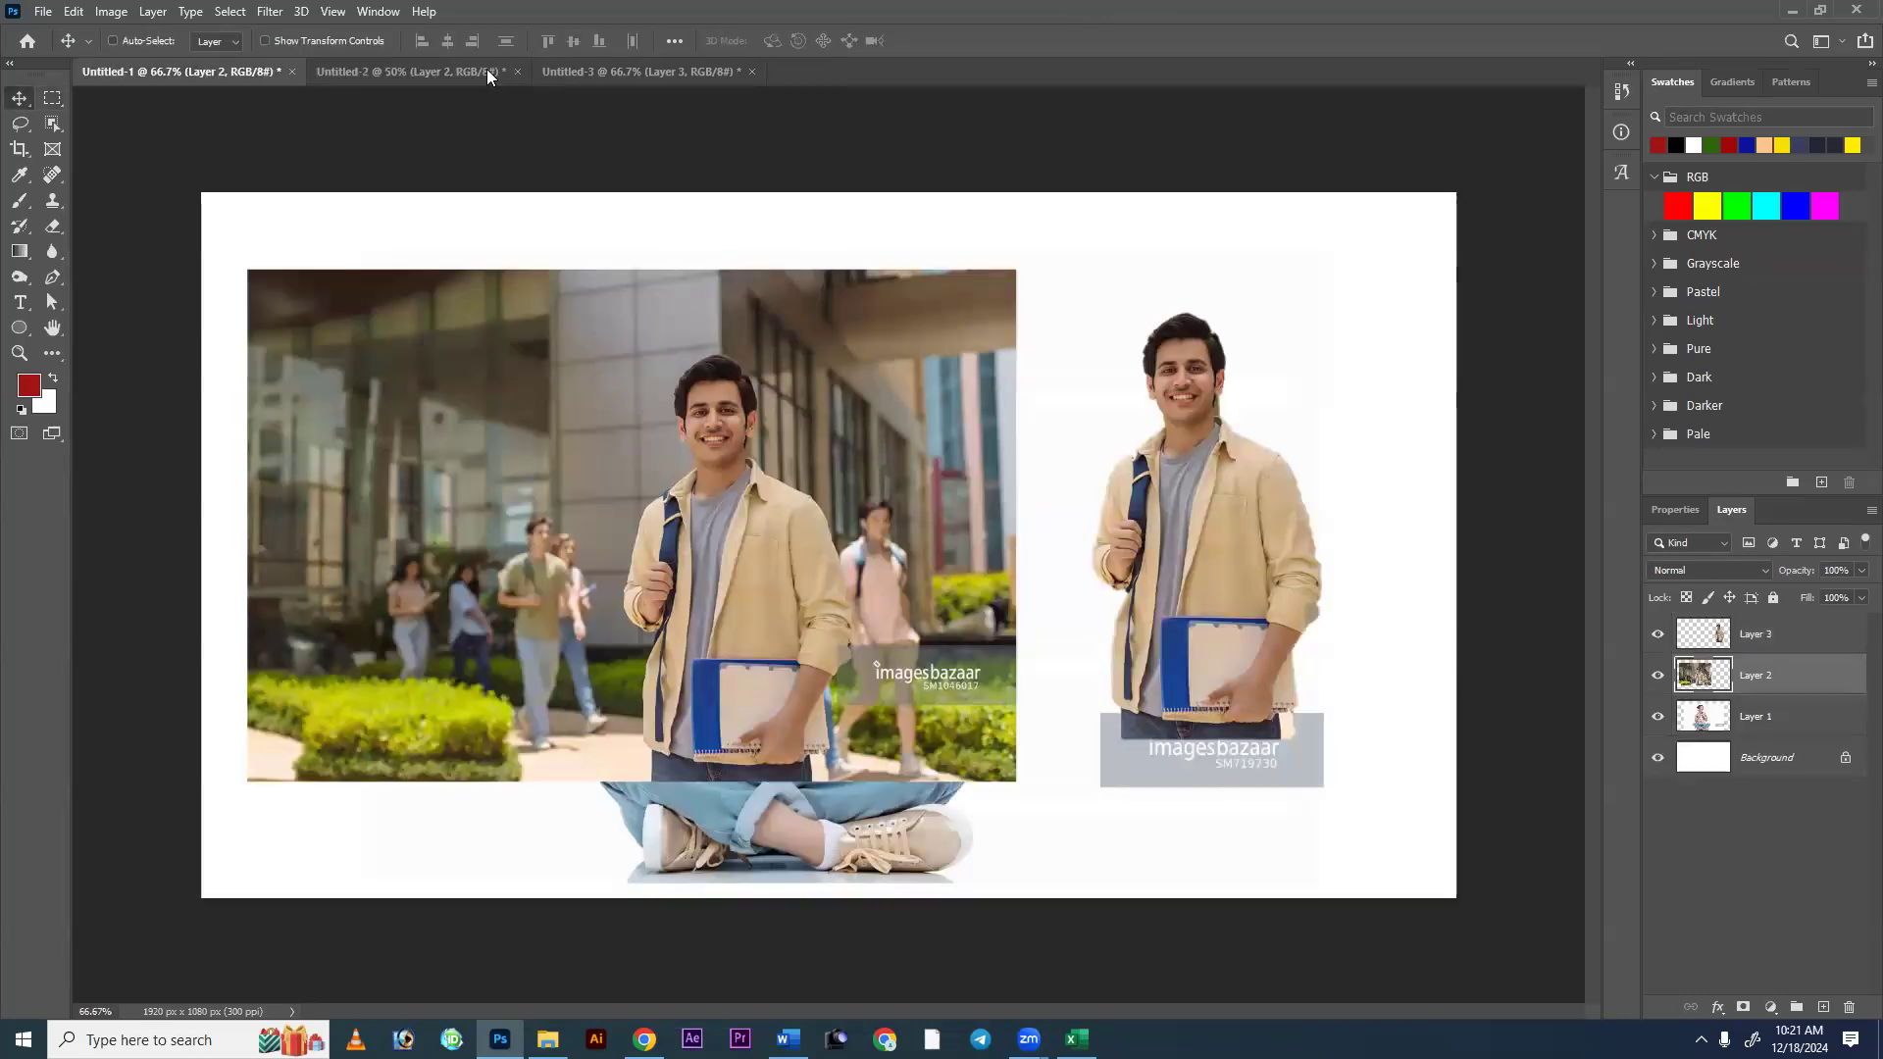
left_click(488, 72)
left_click(638, 72)
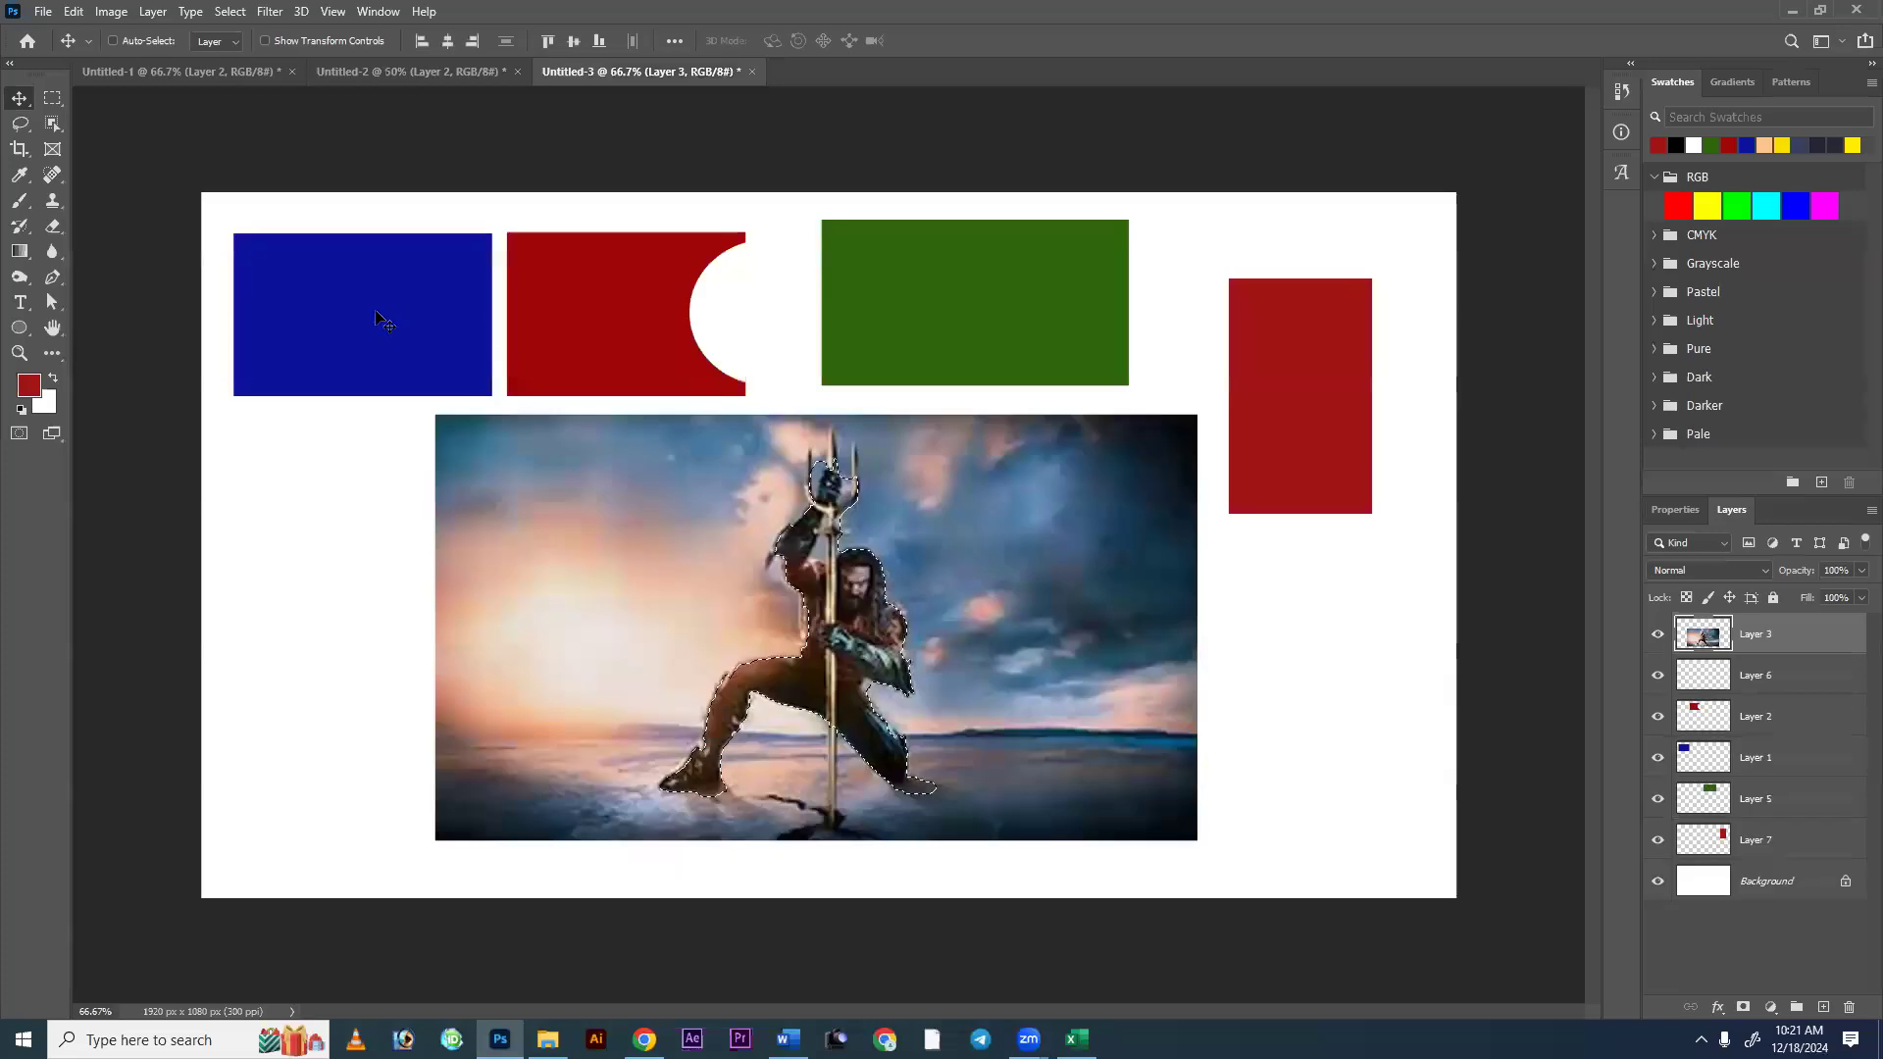
right_click(328, 280)
left_click(378, 283)
left_click_drag(355, 313, 358, 338)
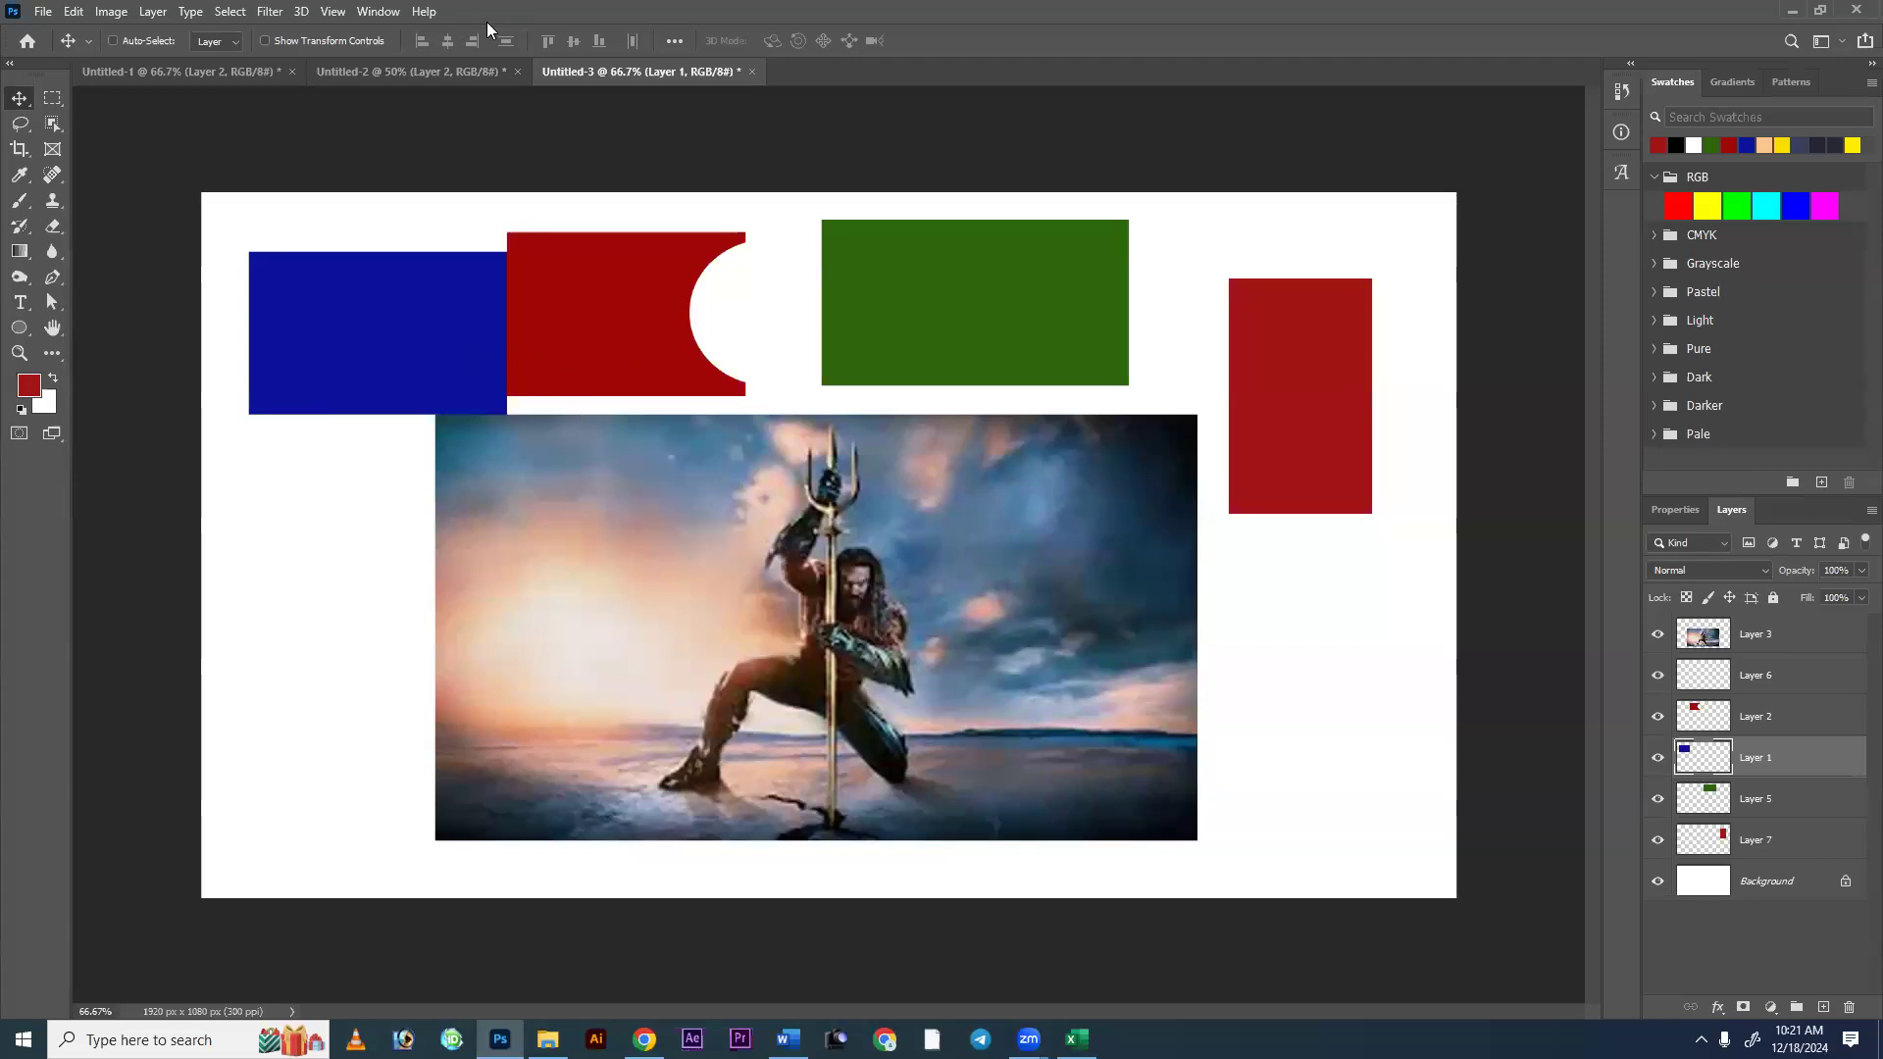
In Untitled-2, draw a rectangular marquee selection in the empty area beside the black bars, and return to Untitled-1.
left_click(353, 69)
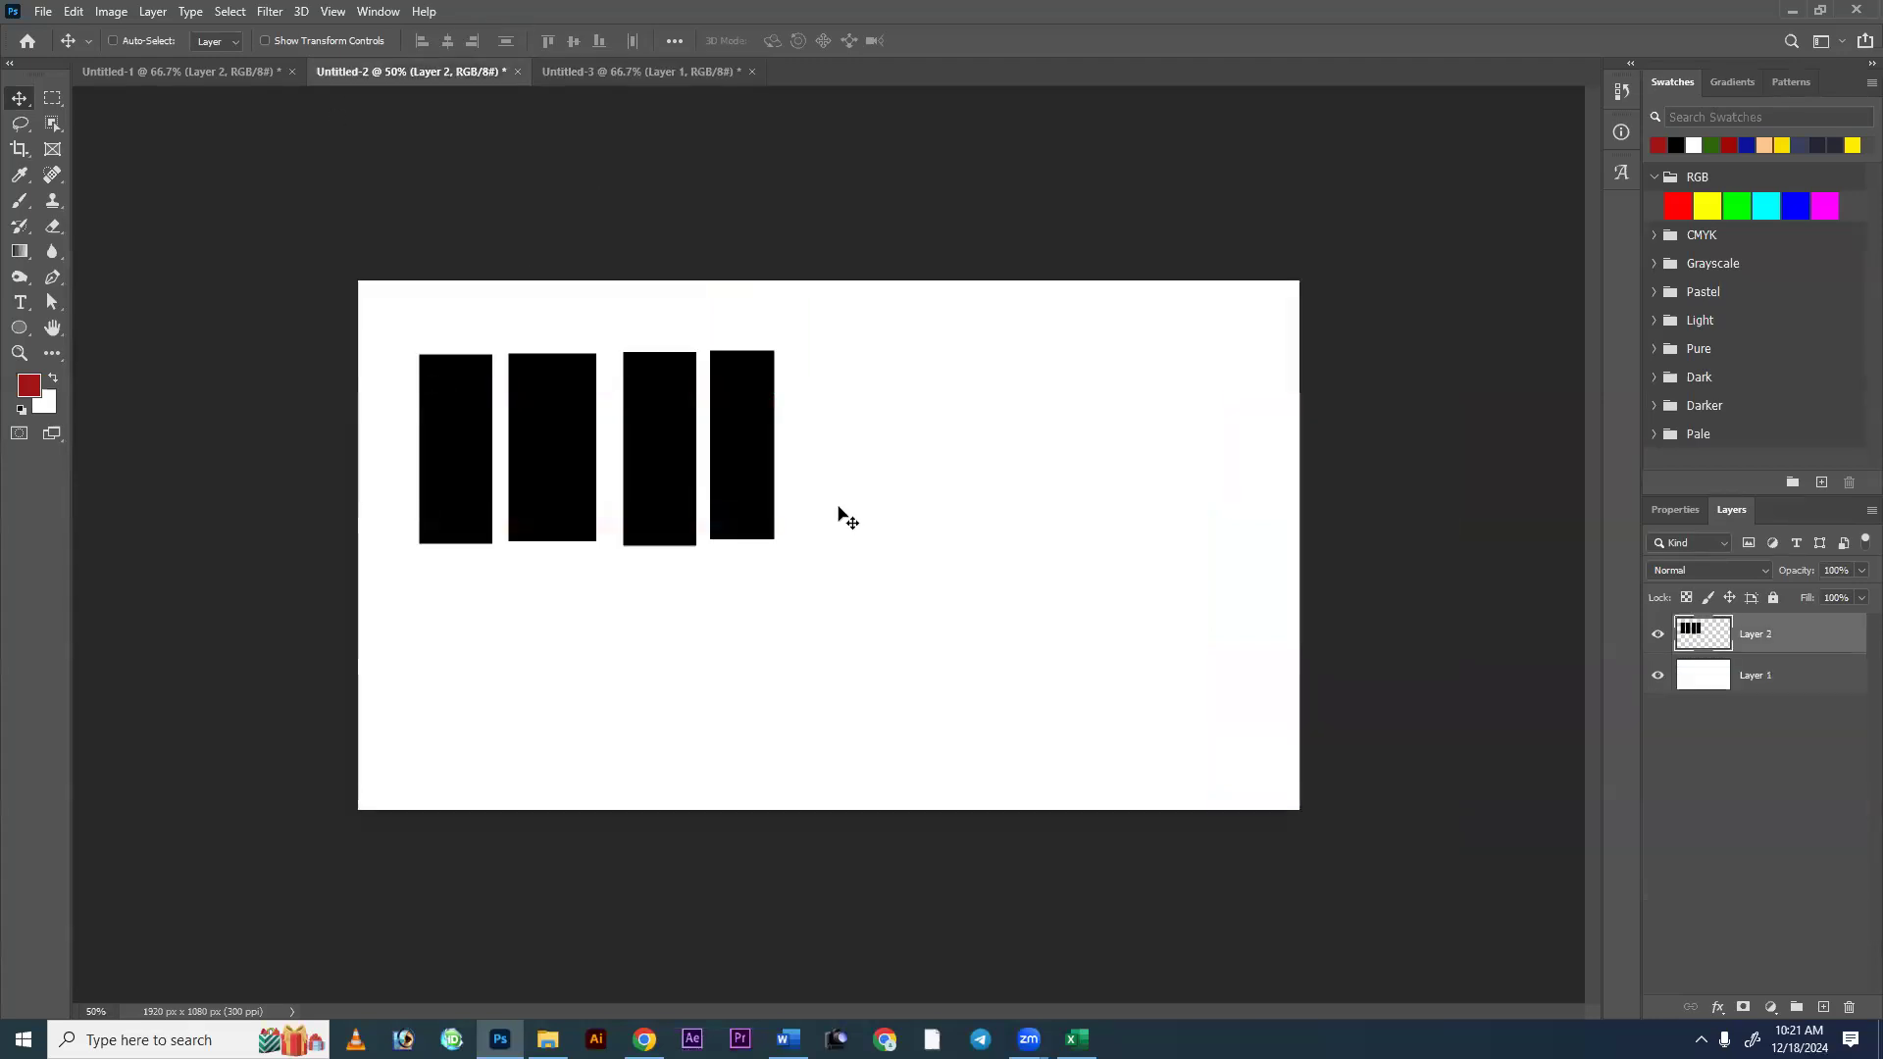
left_click(52, 97)
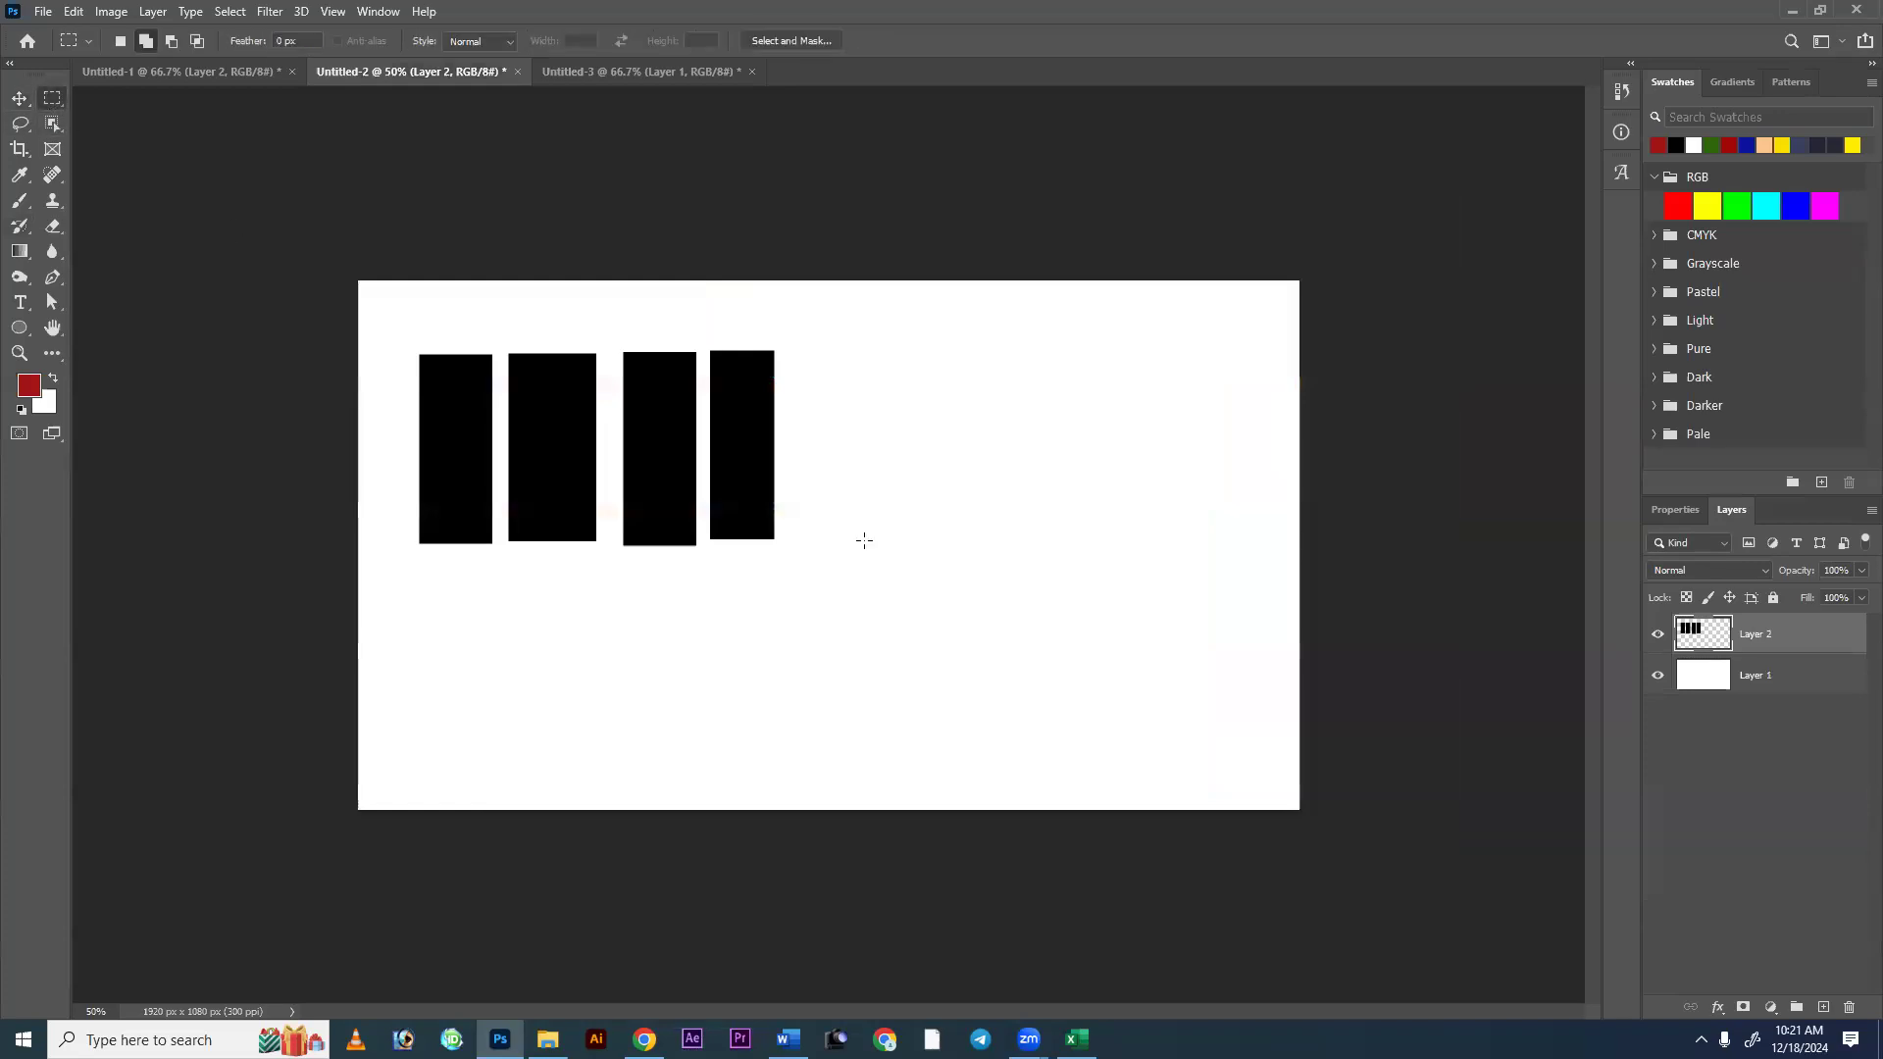
left_click_drag(809, 341, 1053, 518)
left_click(647, 73)
left_click(229, 71)
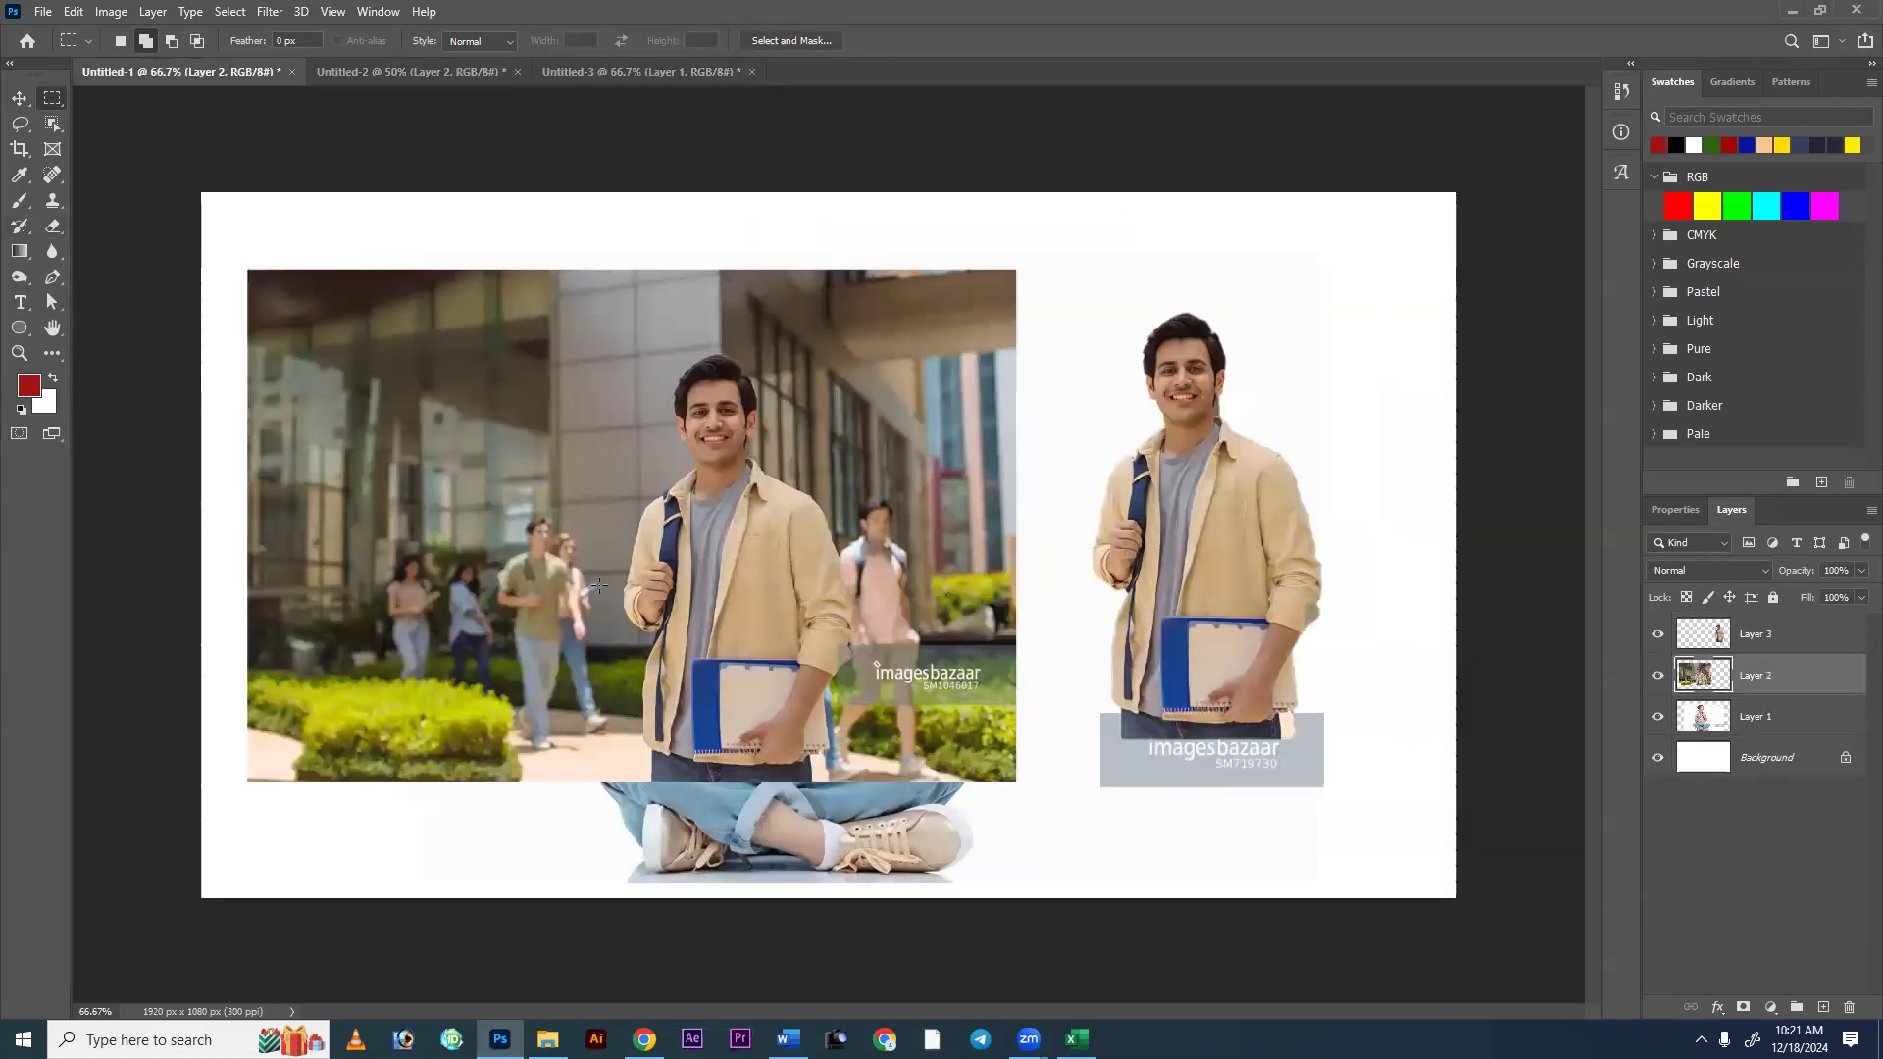
key("ctrl+n")
key("Return")
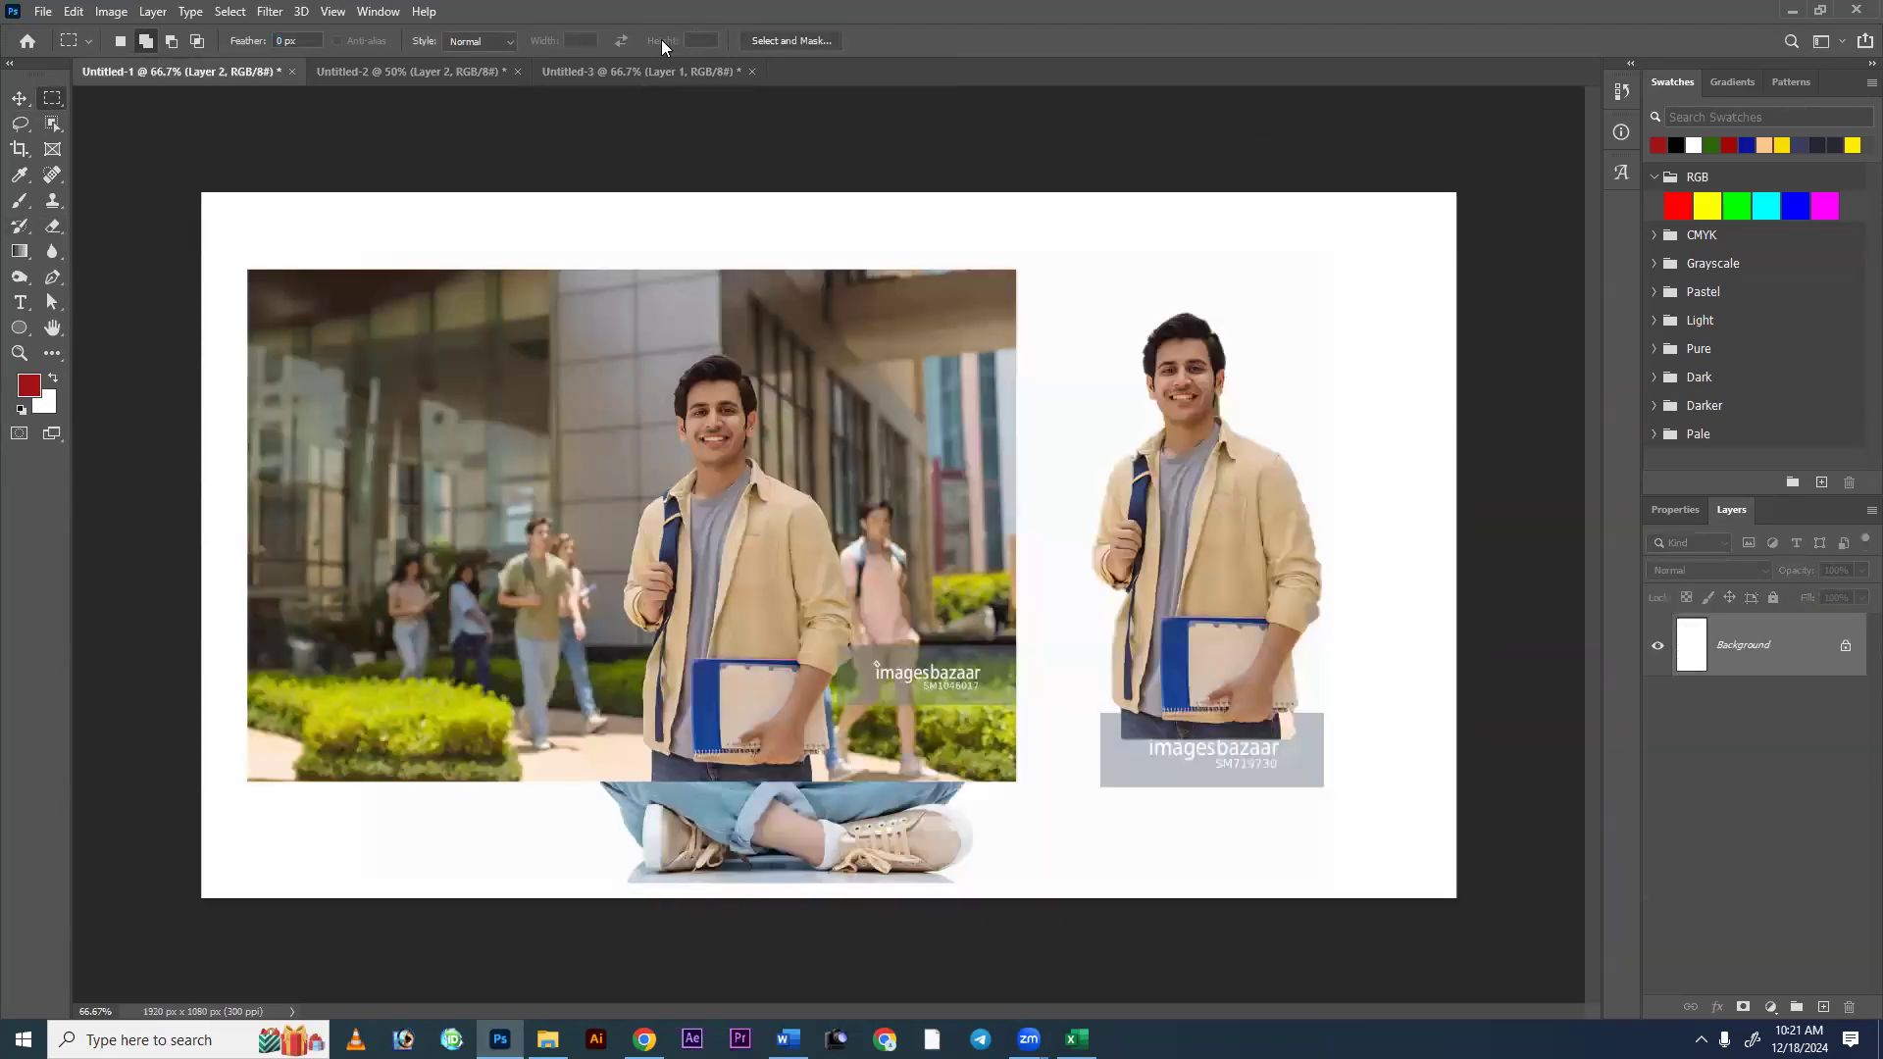
left_click(933, 71)
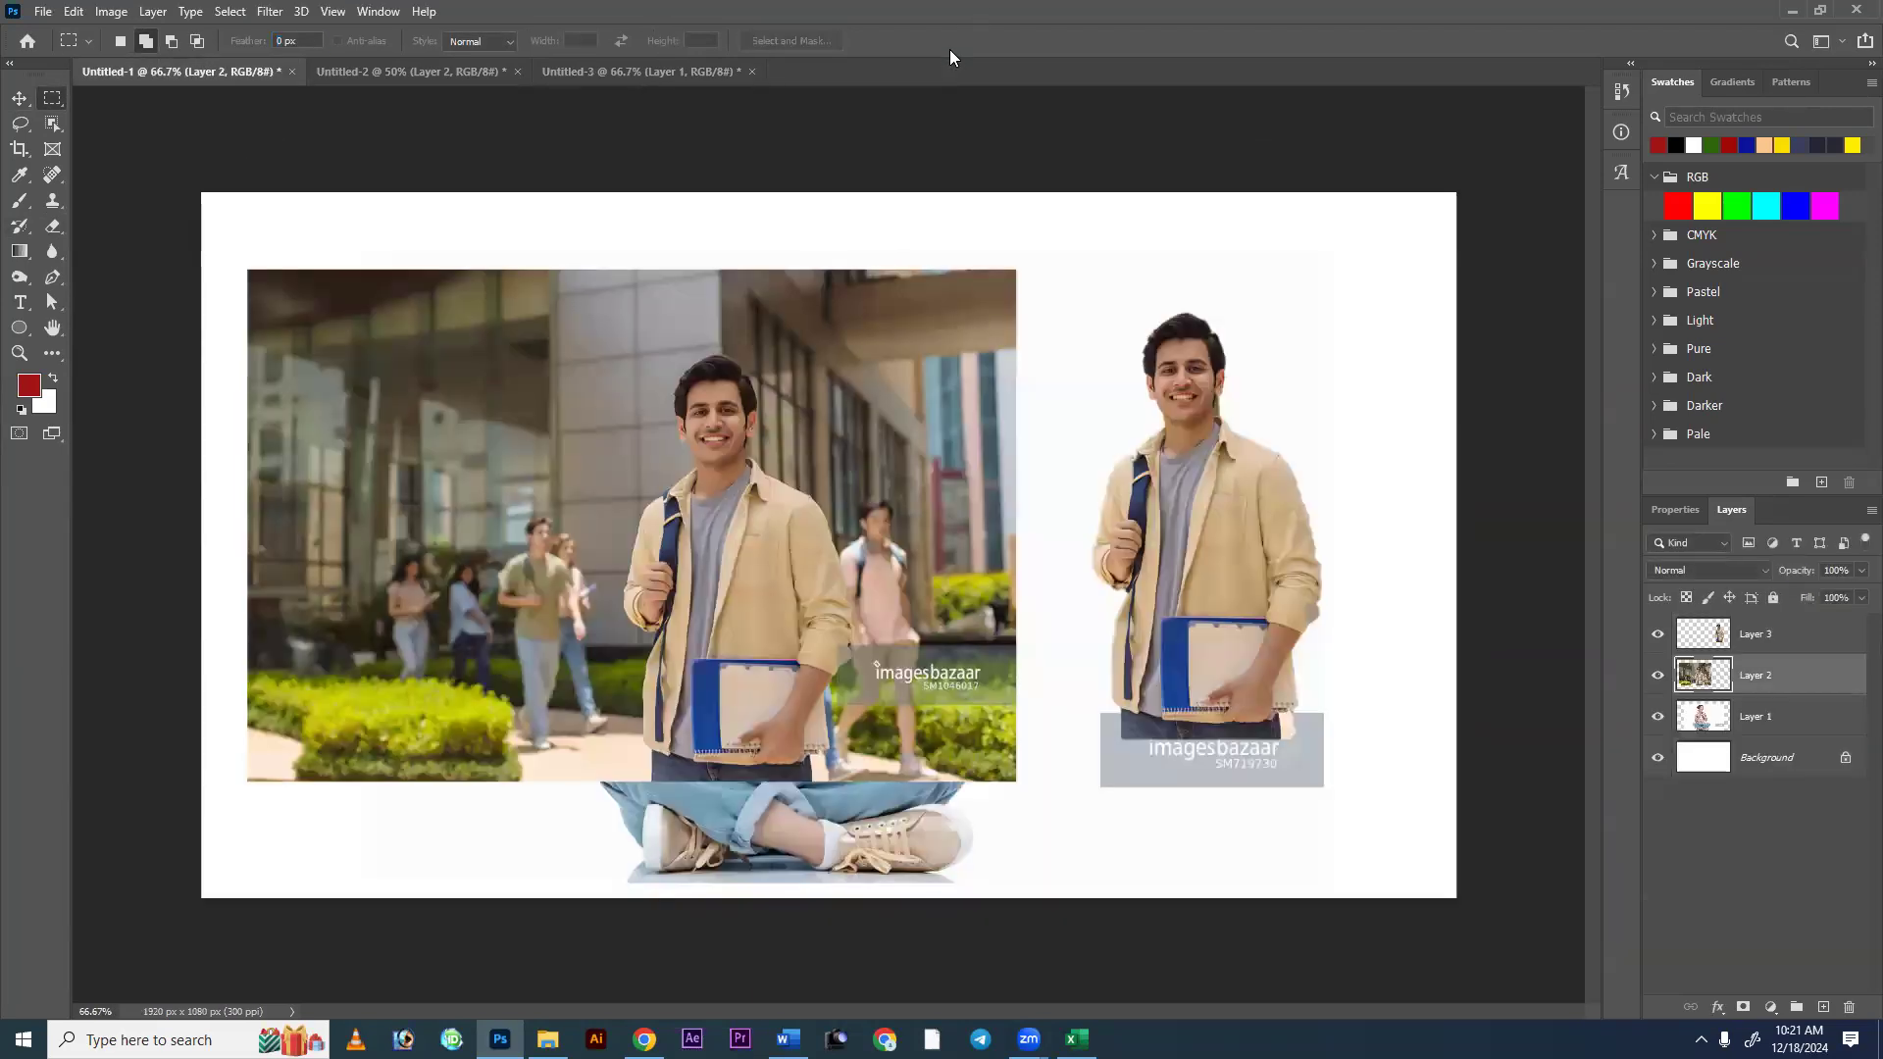
Create a new document of 1920 x 1080 pixels at 200 pixels per inch with a white background.
key("ctrl+n")
type("1920")
key("Tab")
key("Tab")
type("1080")
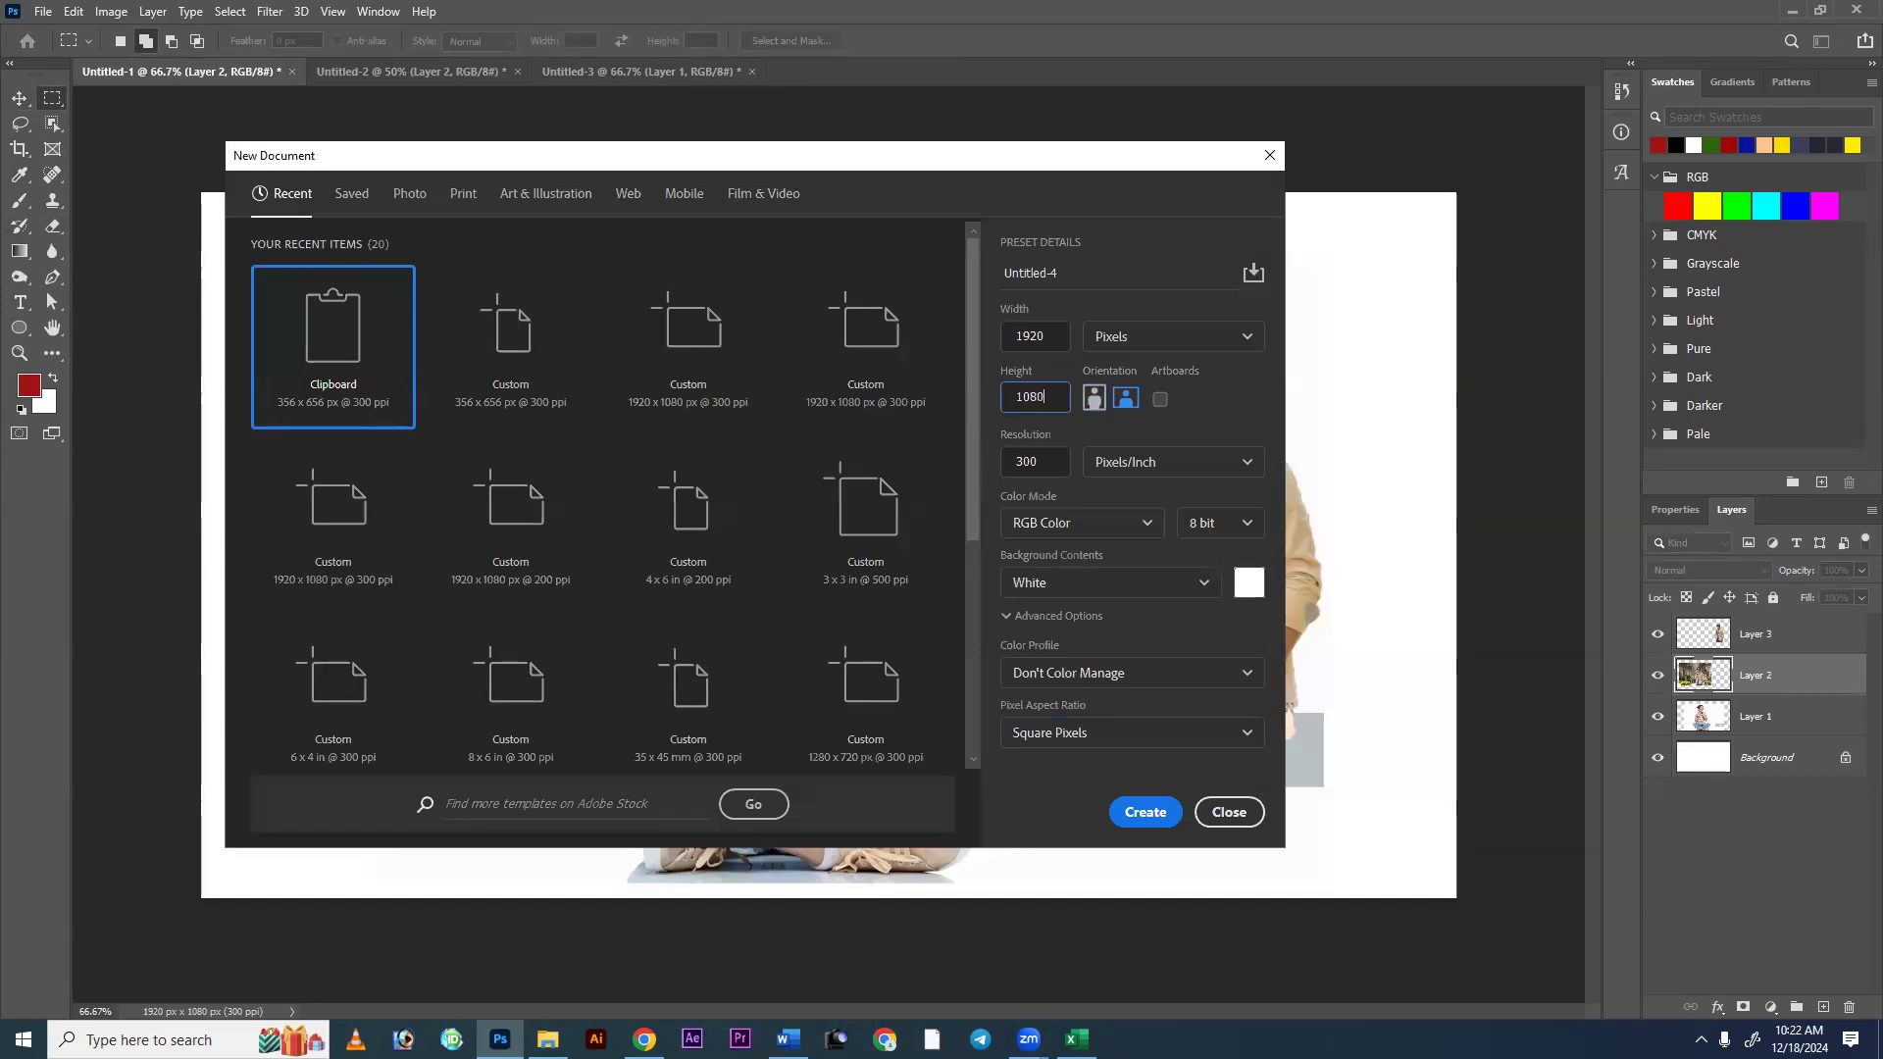
key("Tab")
type("200")
key("Return")
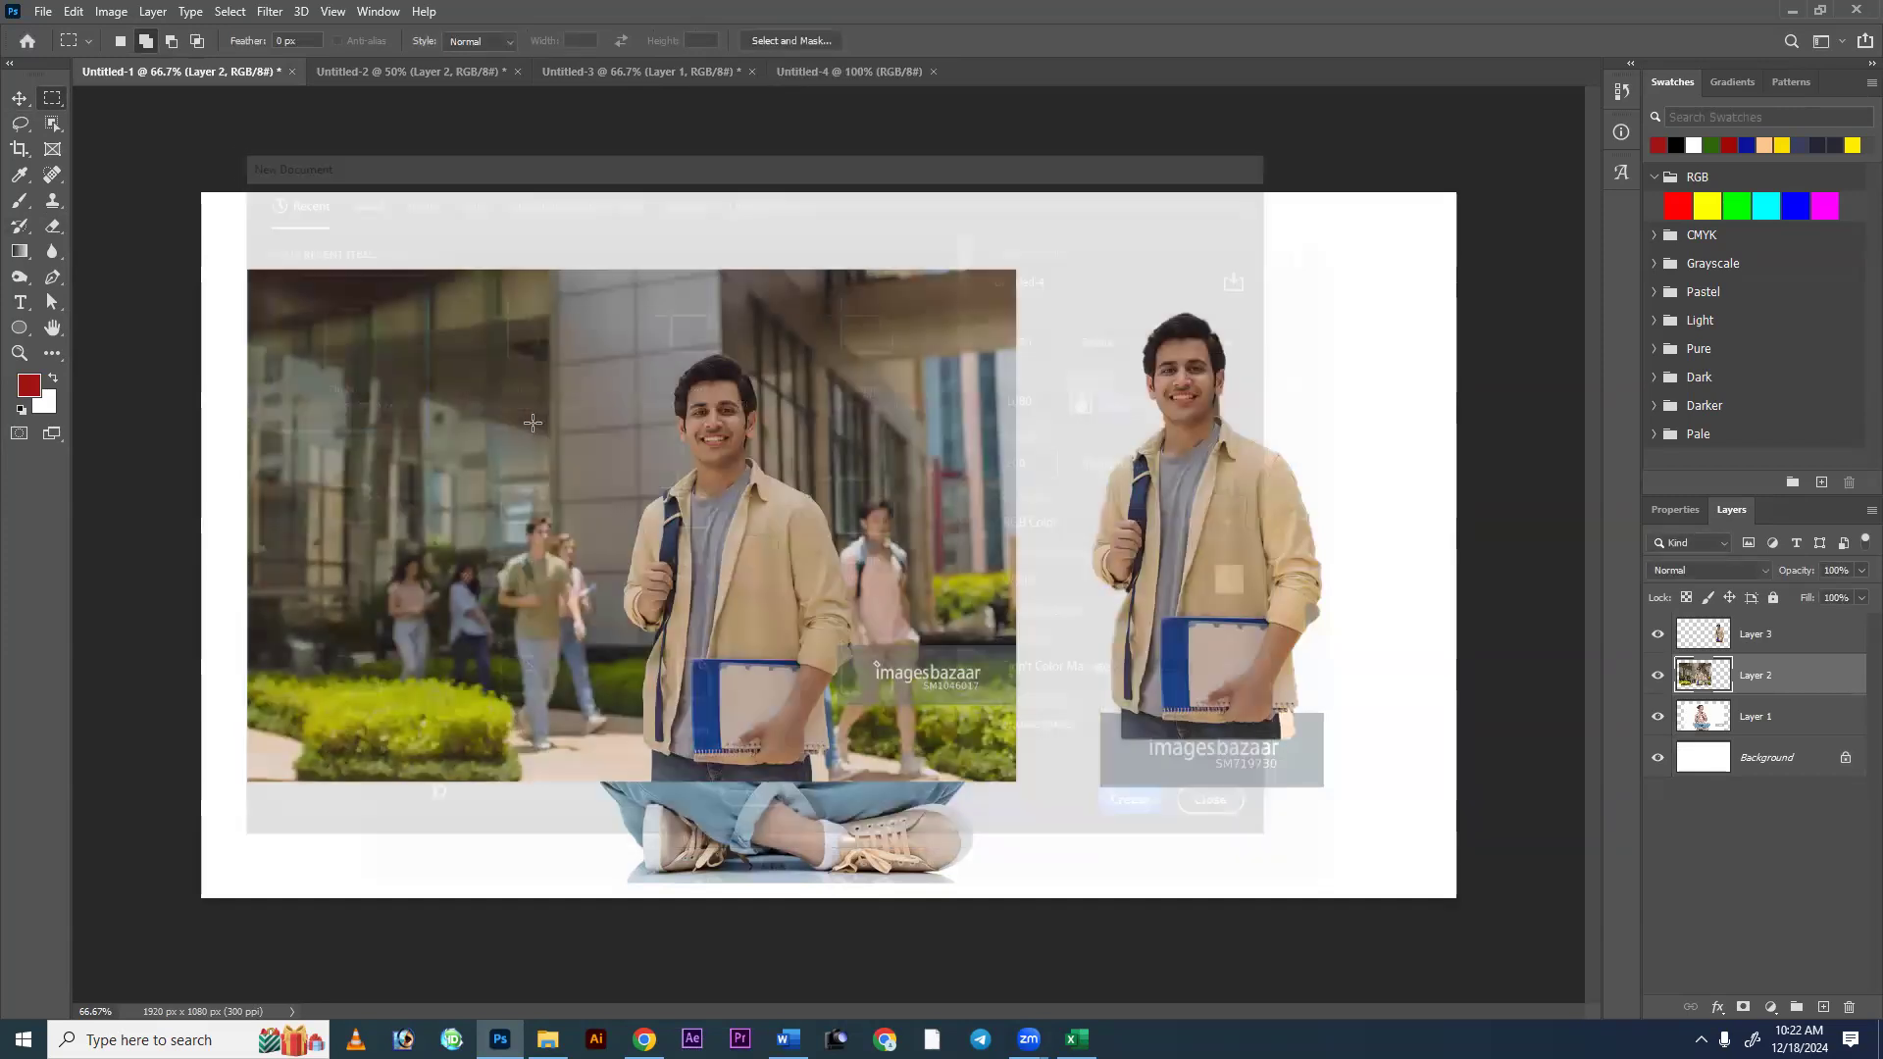
Draw a rectangular marquee selection in the canvas's upper left and fill it with the red foreground color on a new layer.
key("v")
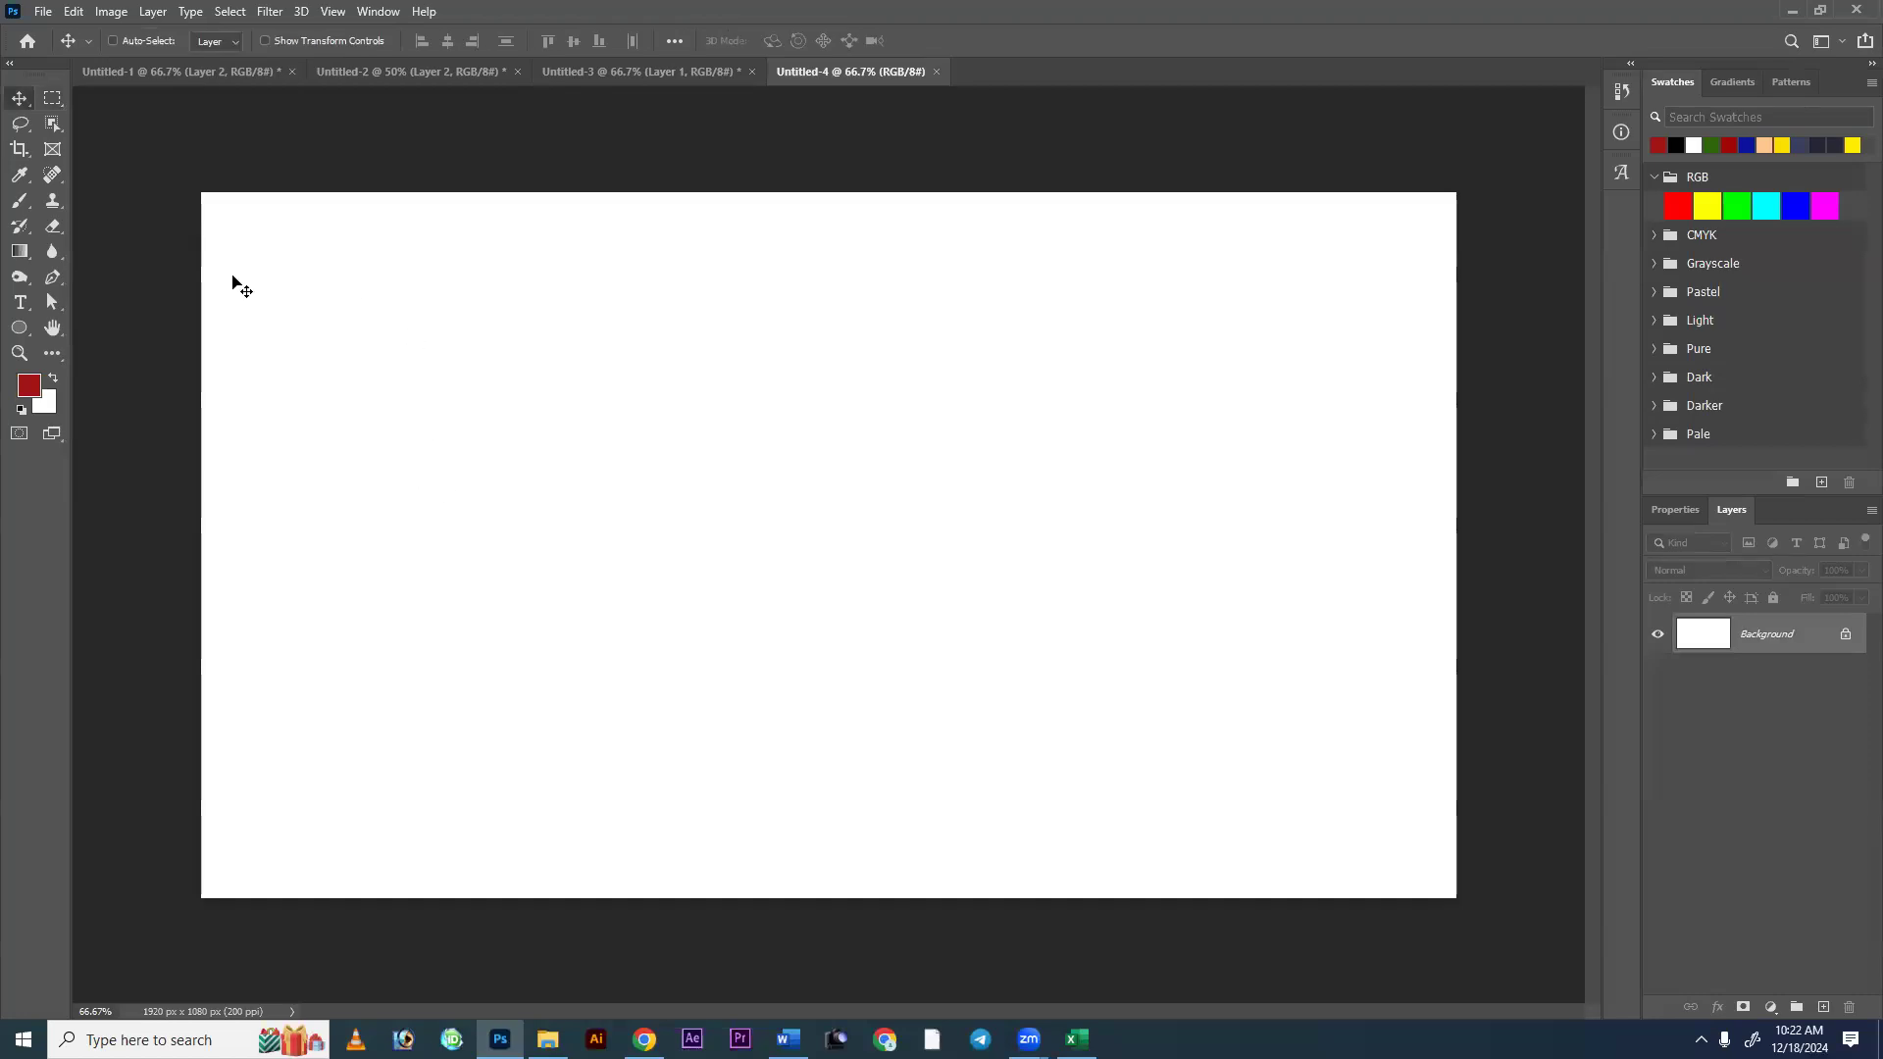
key("m")
left_click_drag(239, 238, 520, 419)
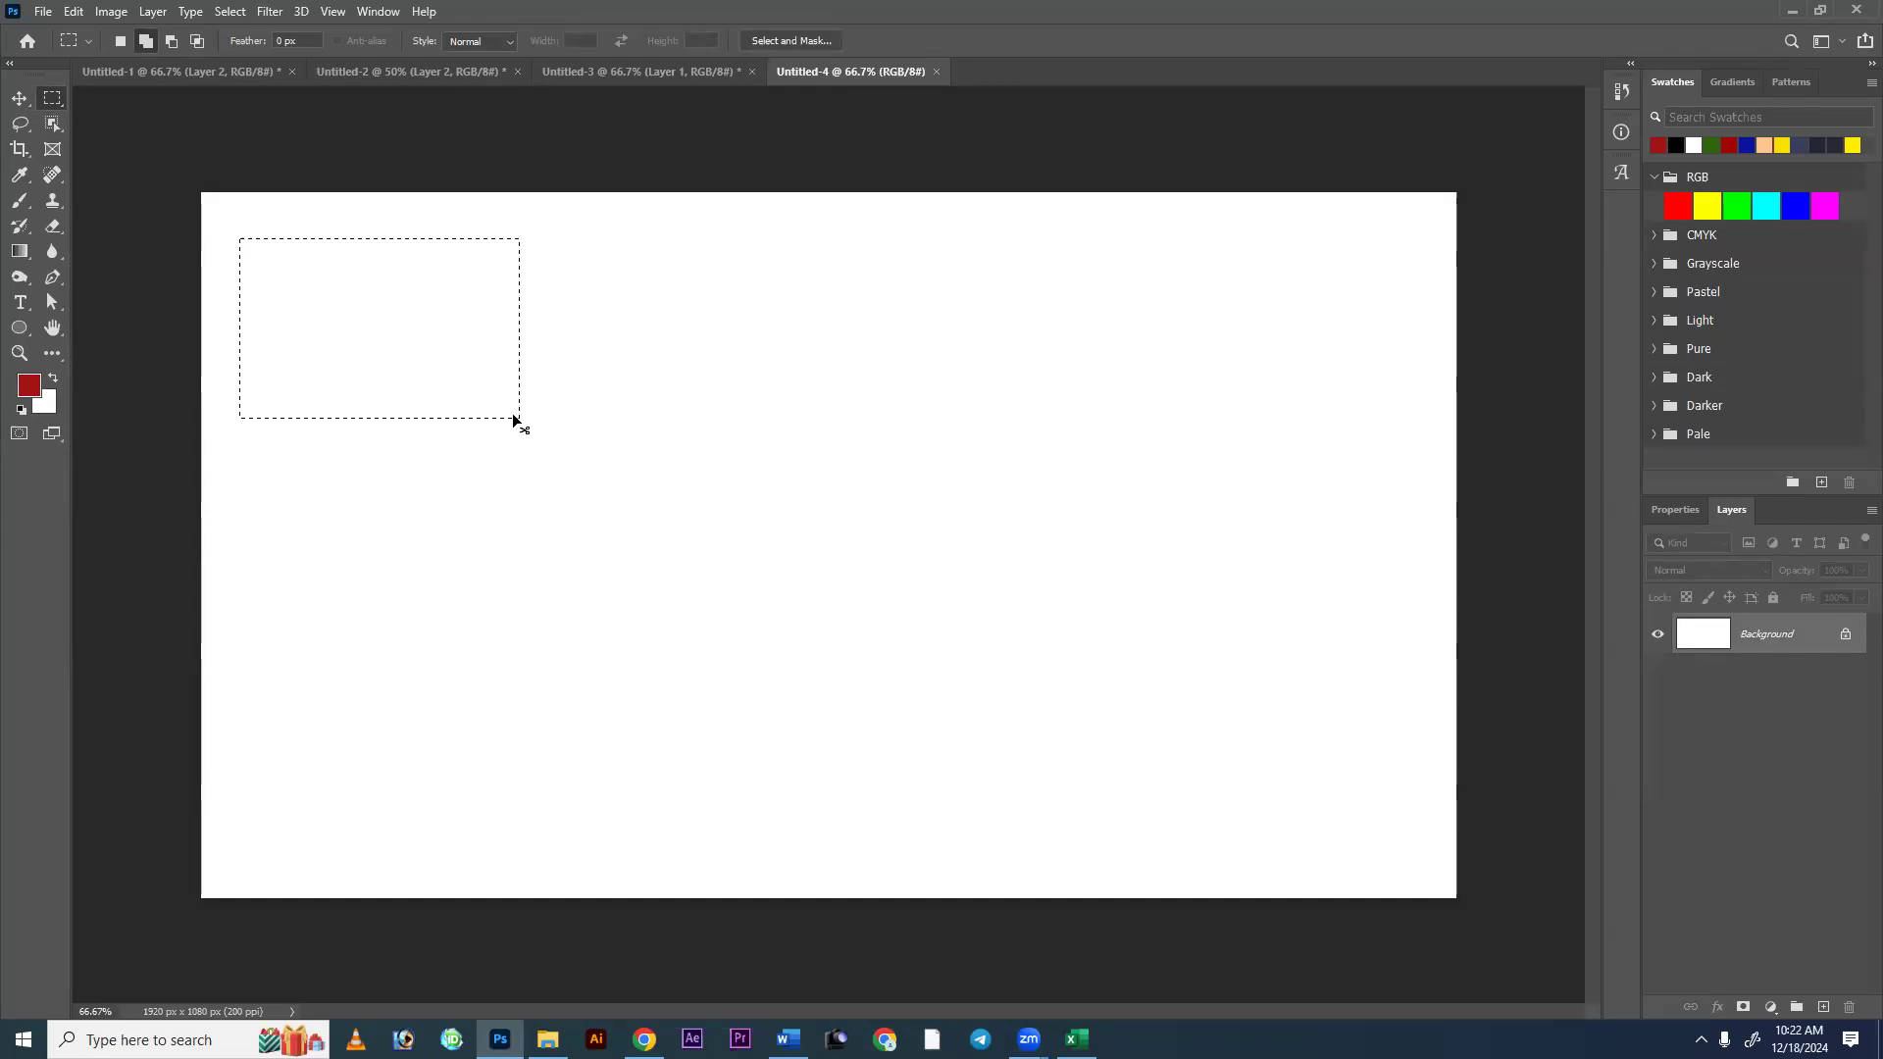
key("ctrl+shift+n")
key("Return")
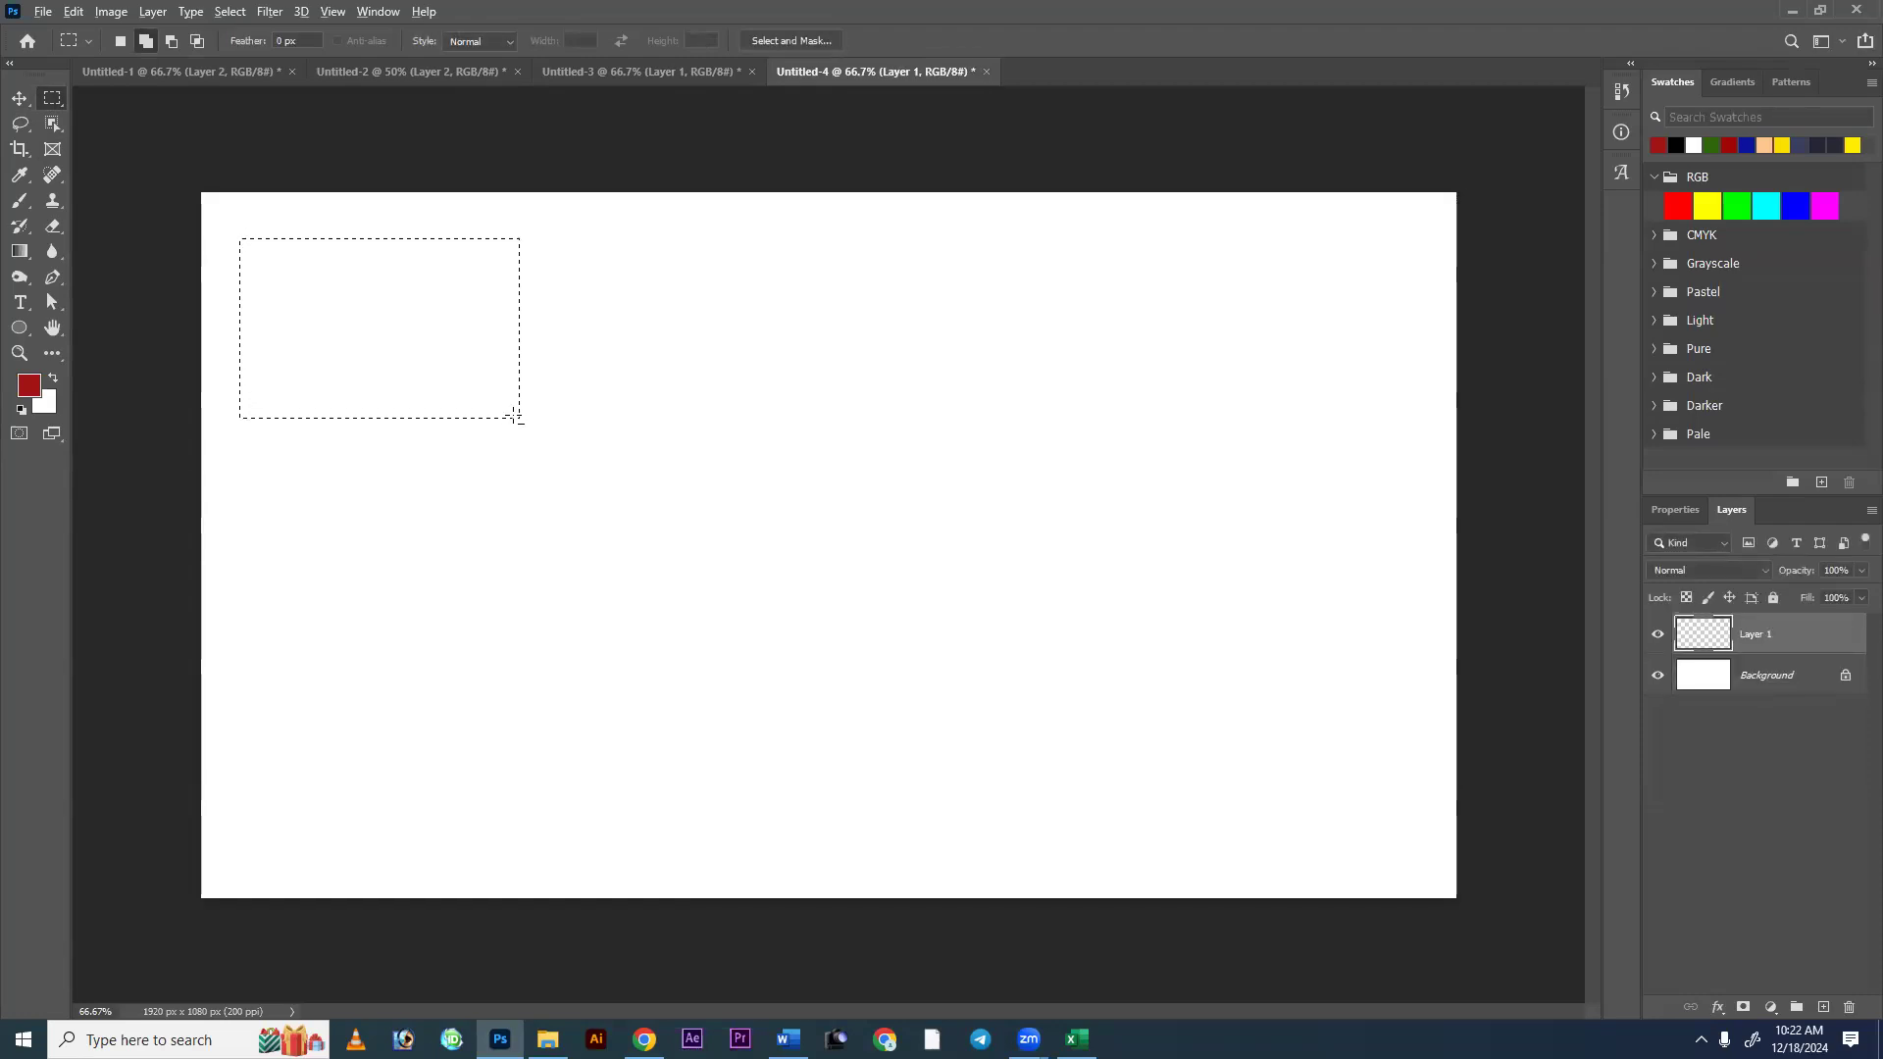
key("alt+BackSpace")
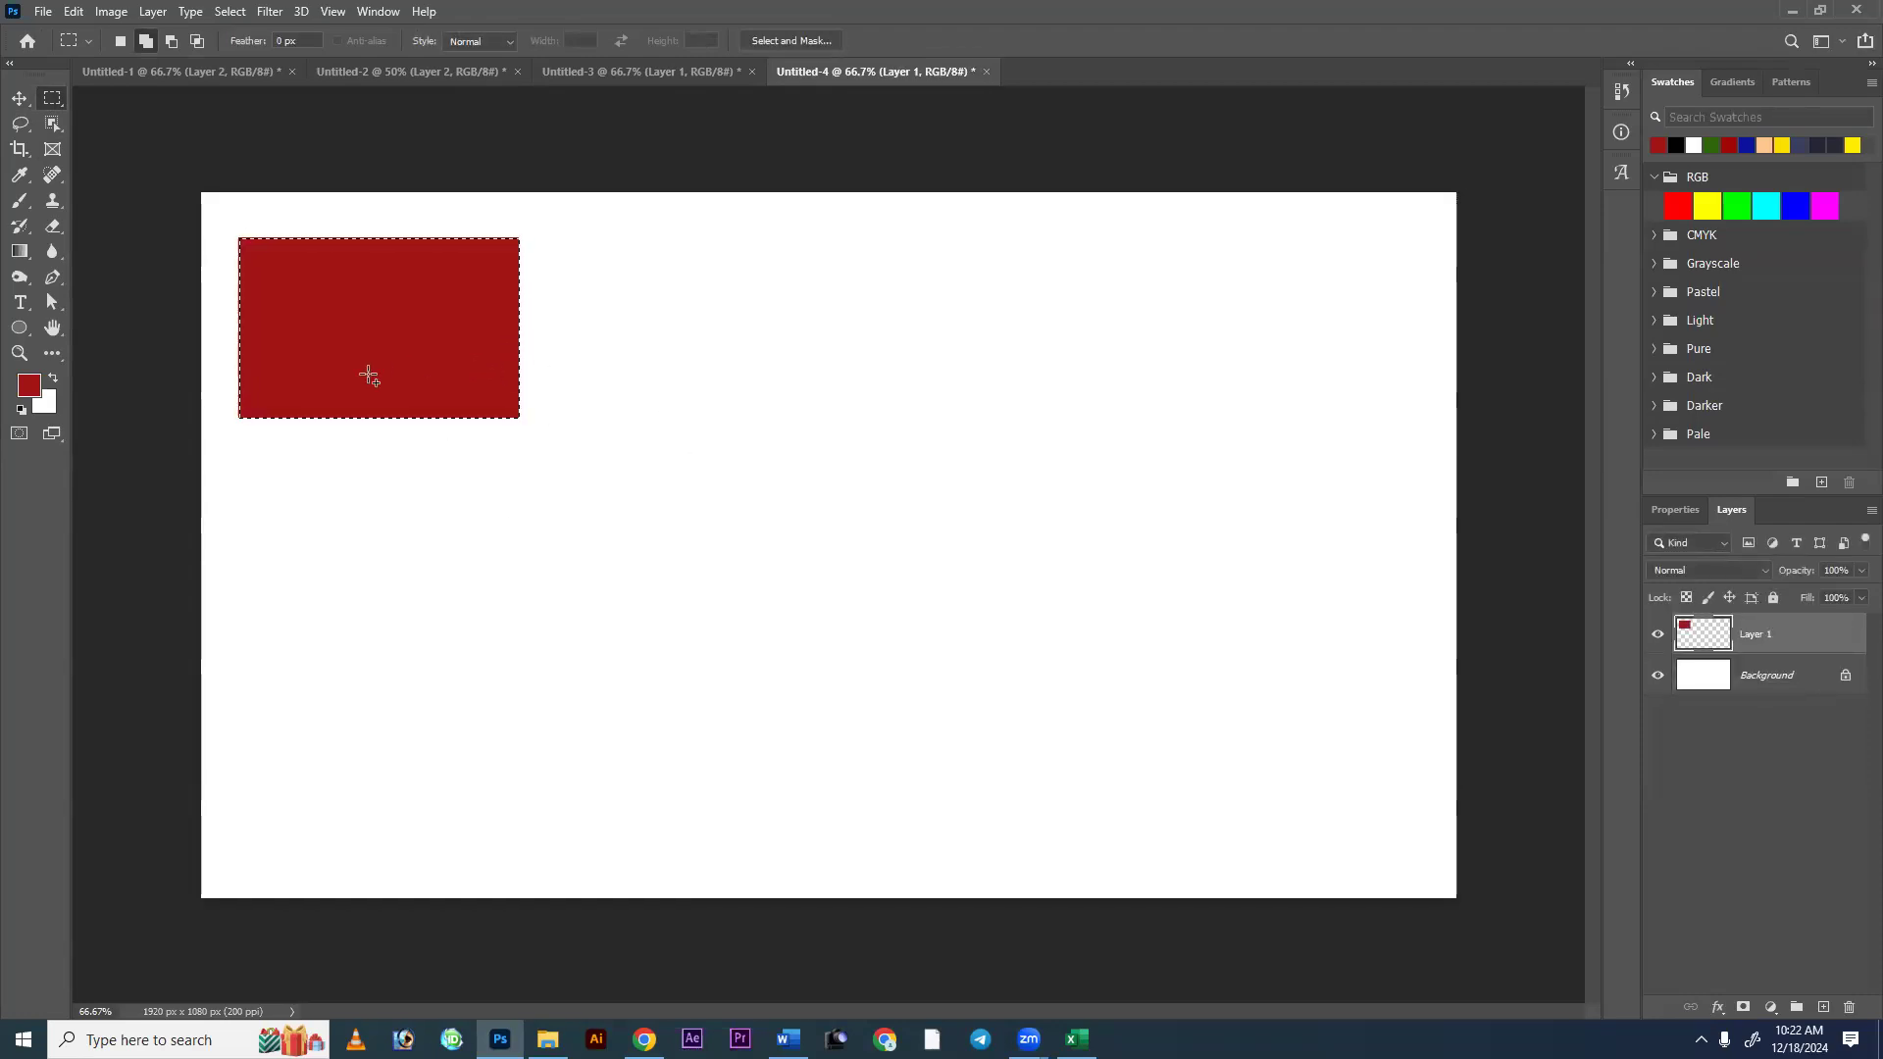
Set the marquee to New Selection mode and draw a similar rectangular selection just right of the red rectangle.
left_click(121, 40)
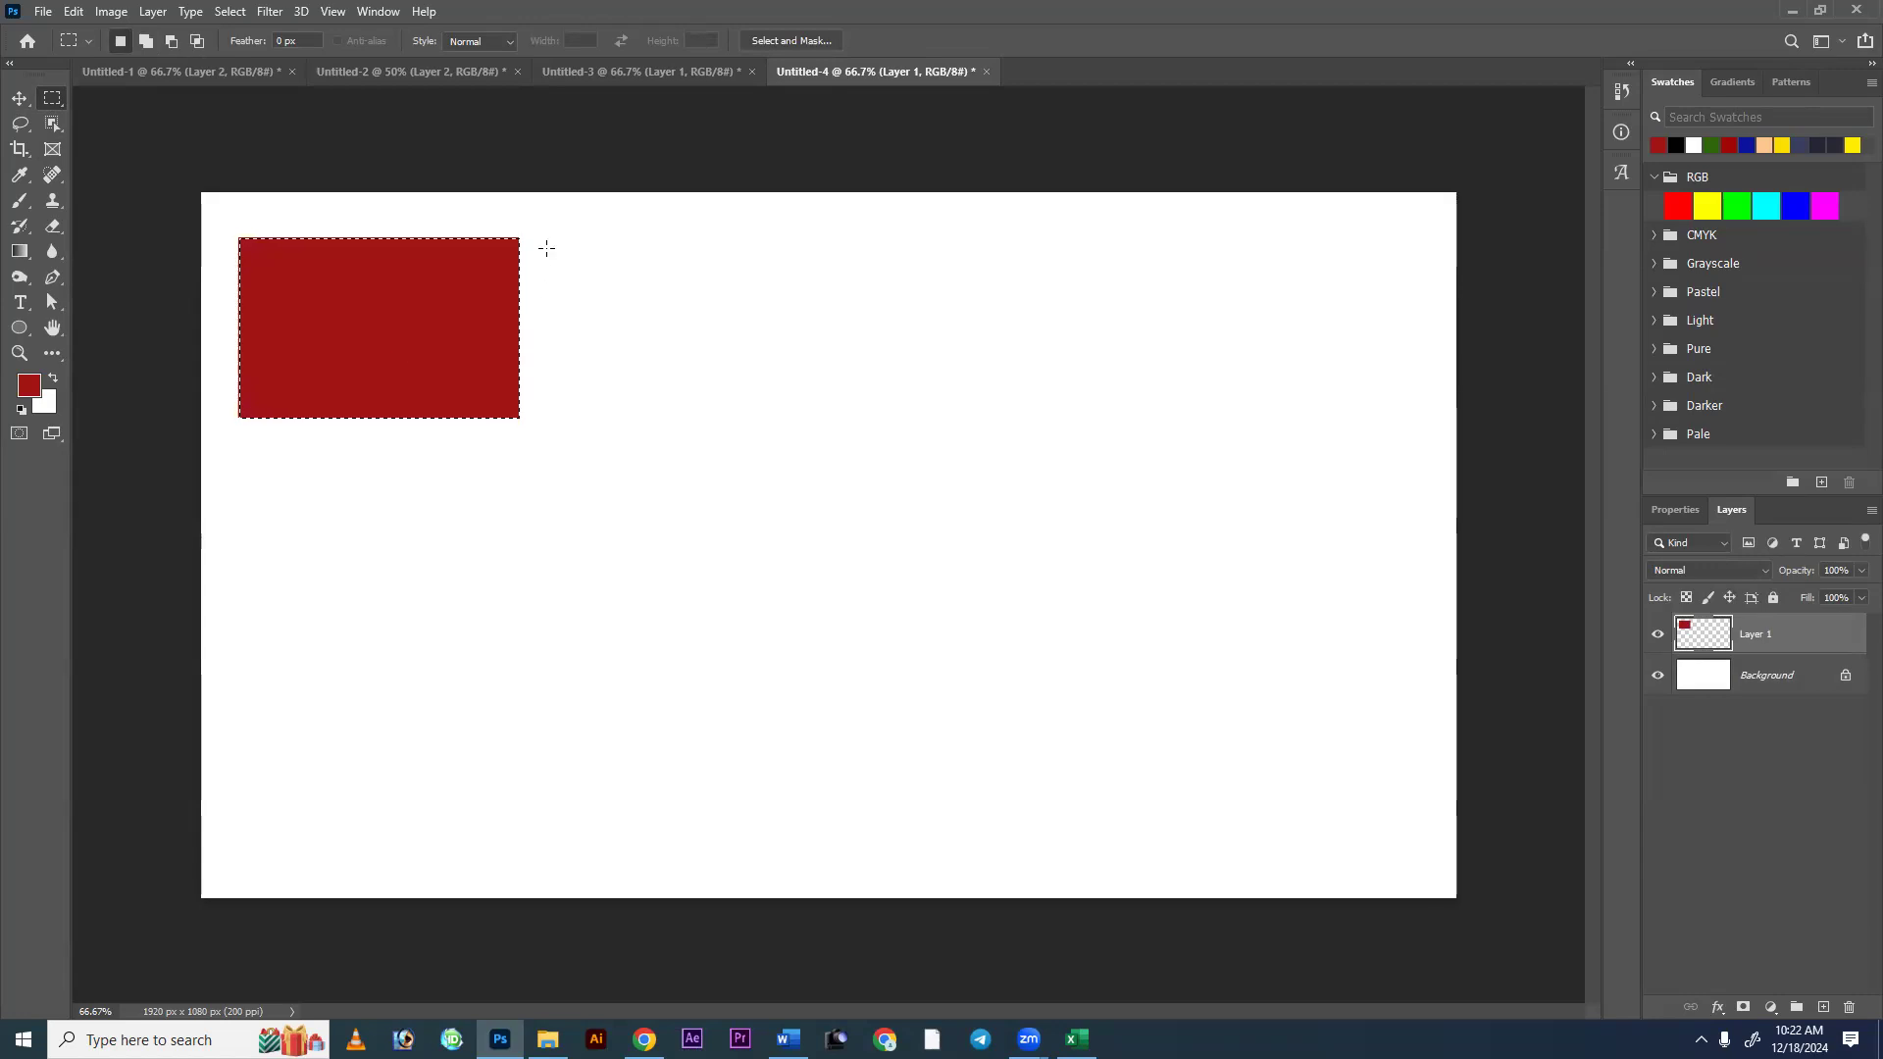
left_click_drag(529, 239, 799, 417)
left_click(765, 467)
key("ctrl+z")
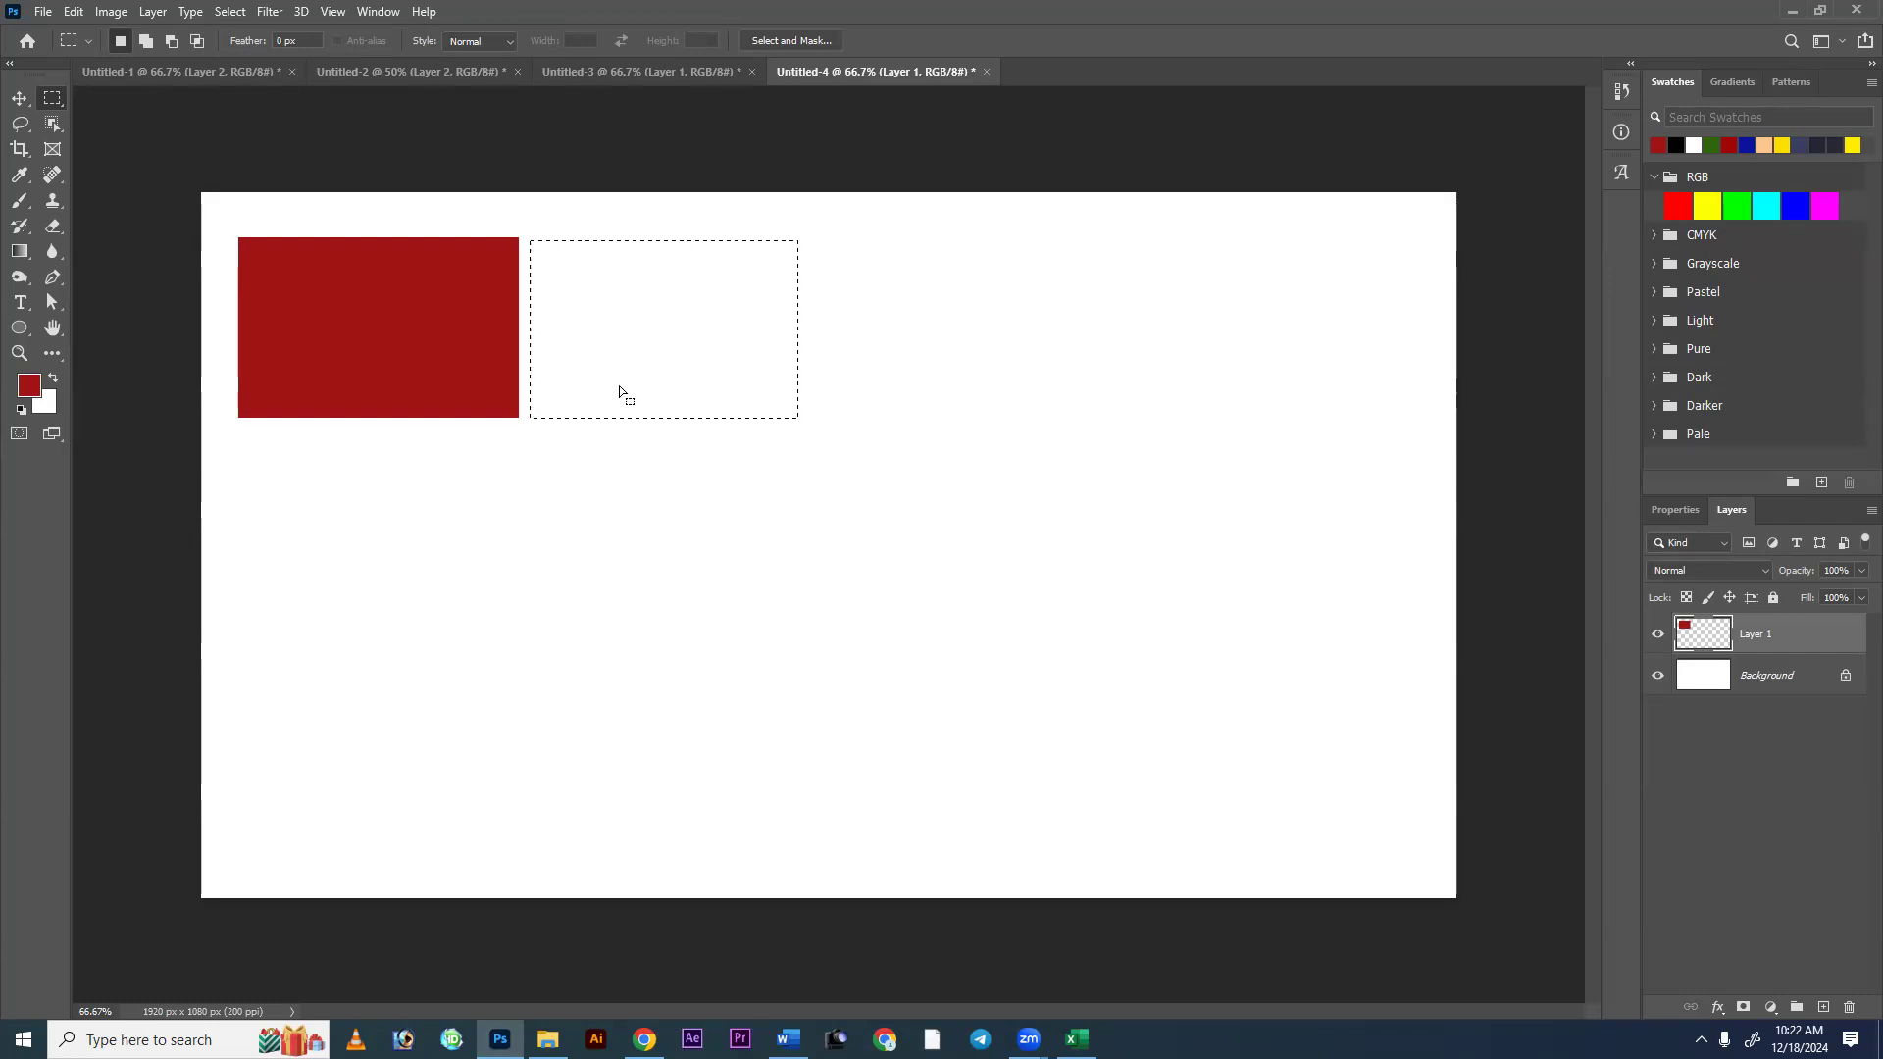
Undo back to the first rectangular selection on Layer 1 and fill it with the red foreground color again.
left_click(690, 470)
key("ctrl+z")
key("ctrl+z")
key("ctrl+z")
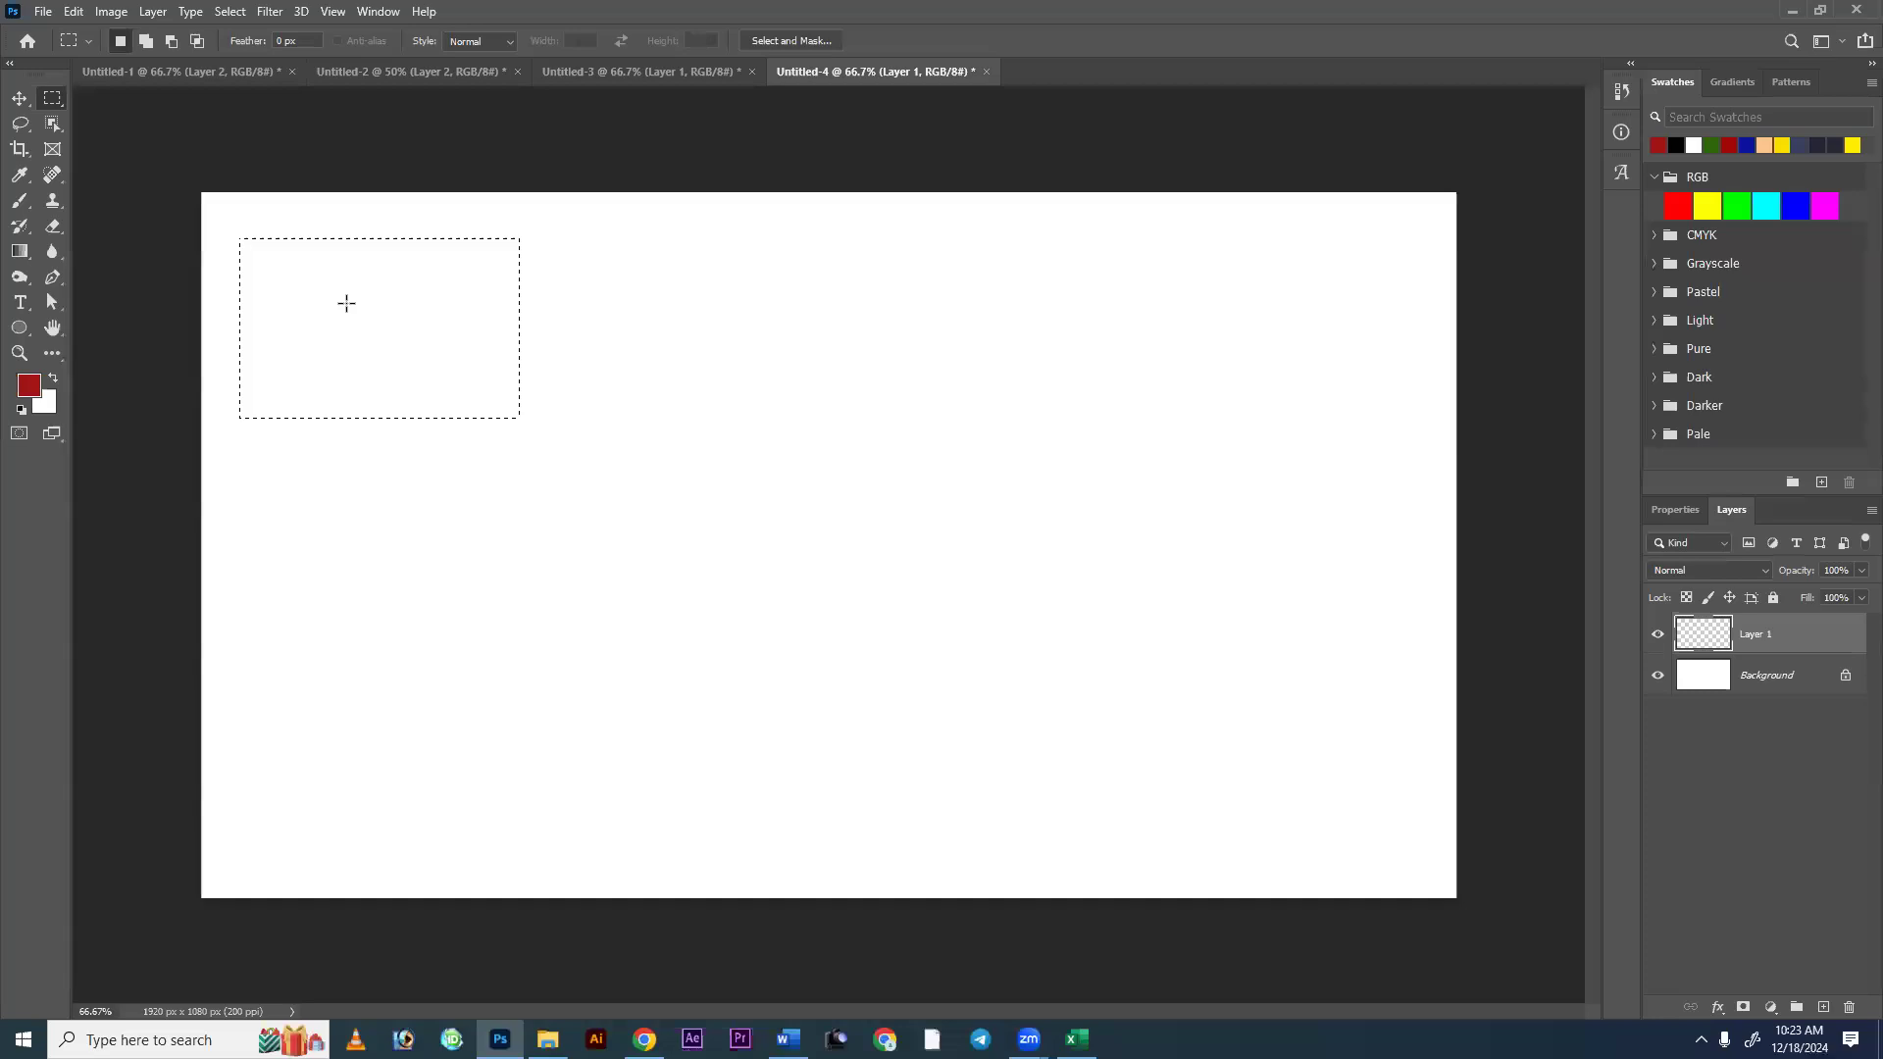
key("alt+BackSpace")
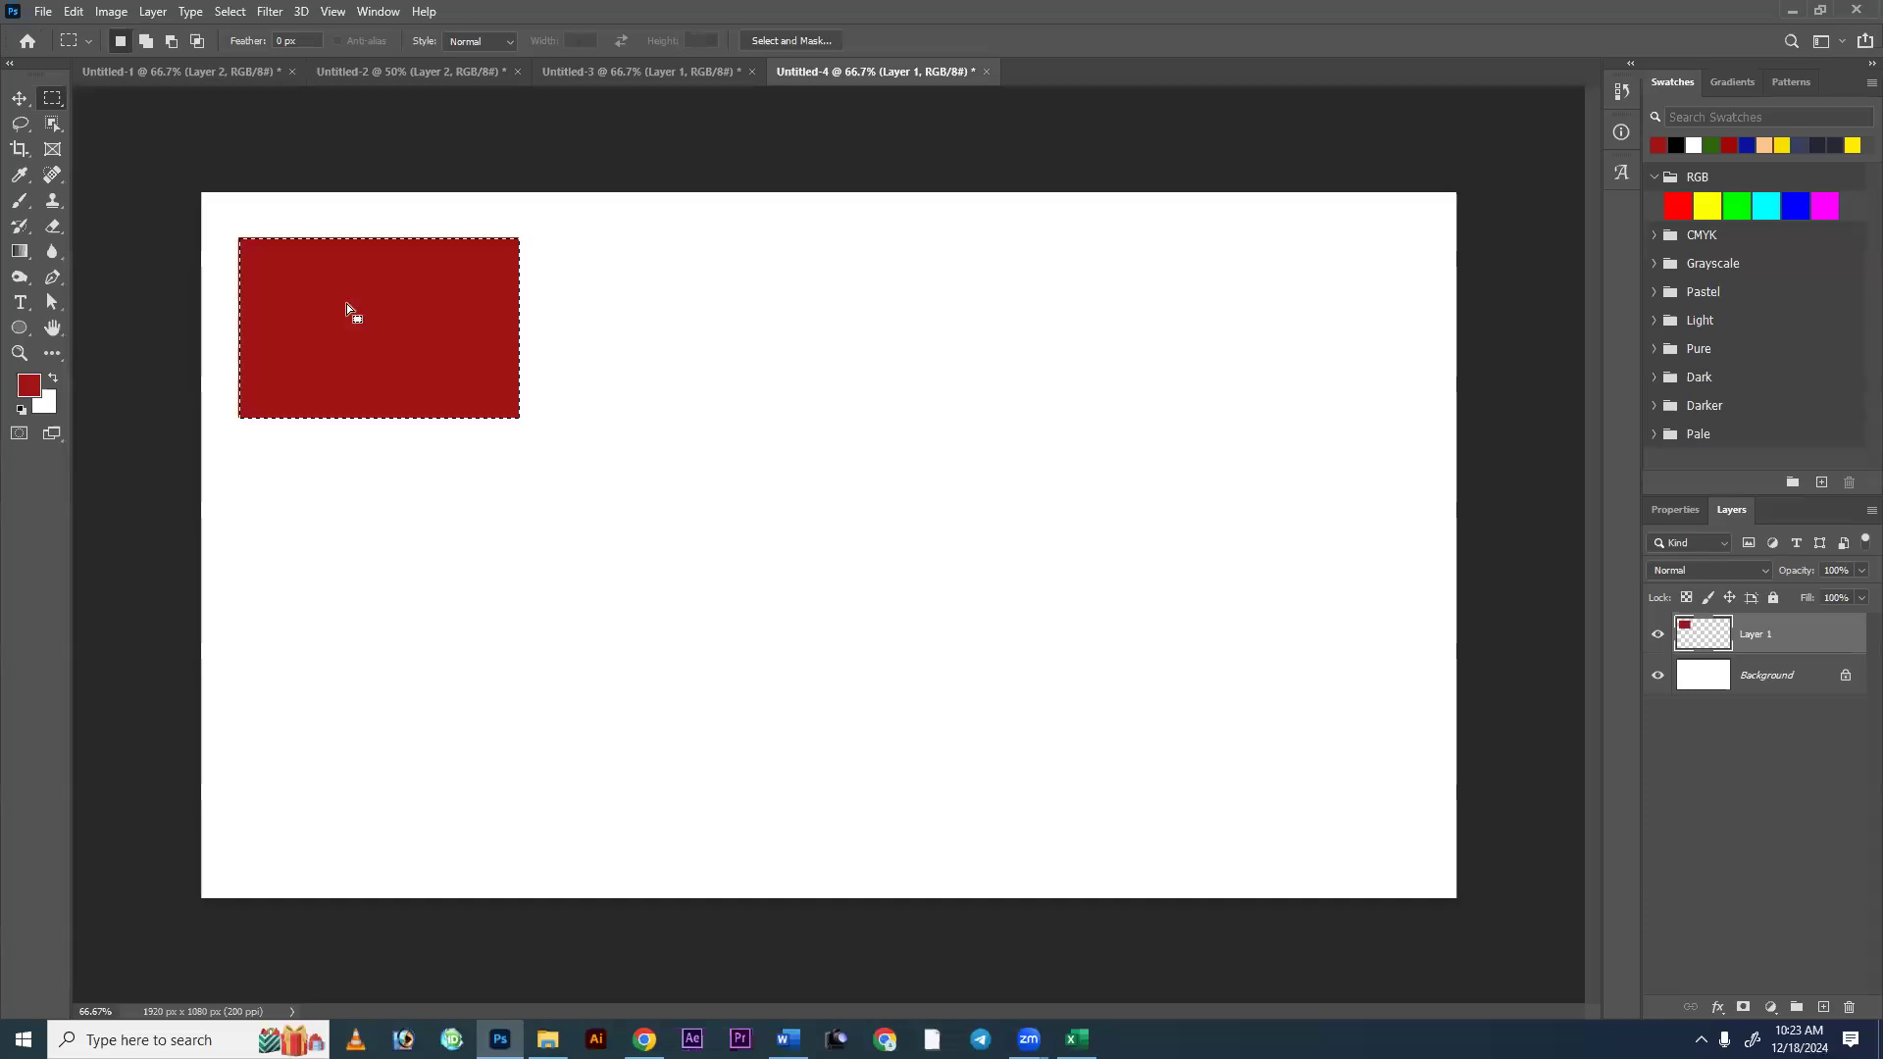
Set the foreground color to purple, hex 8f0a71.
left_click(29, 385)
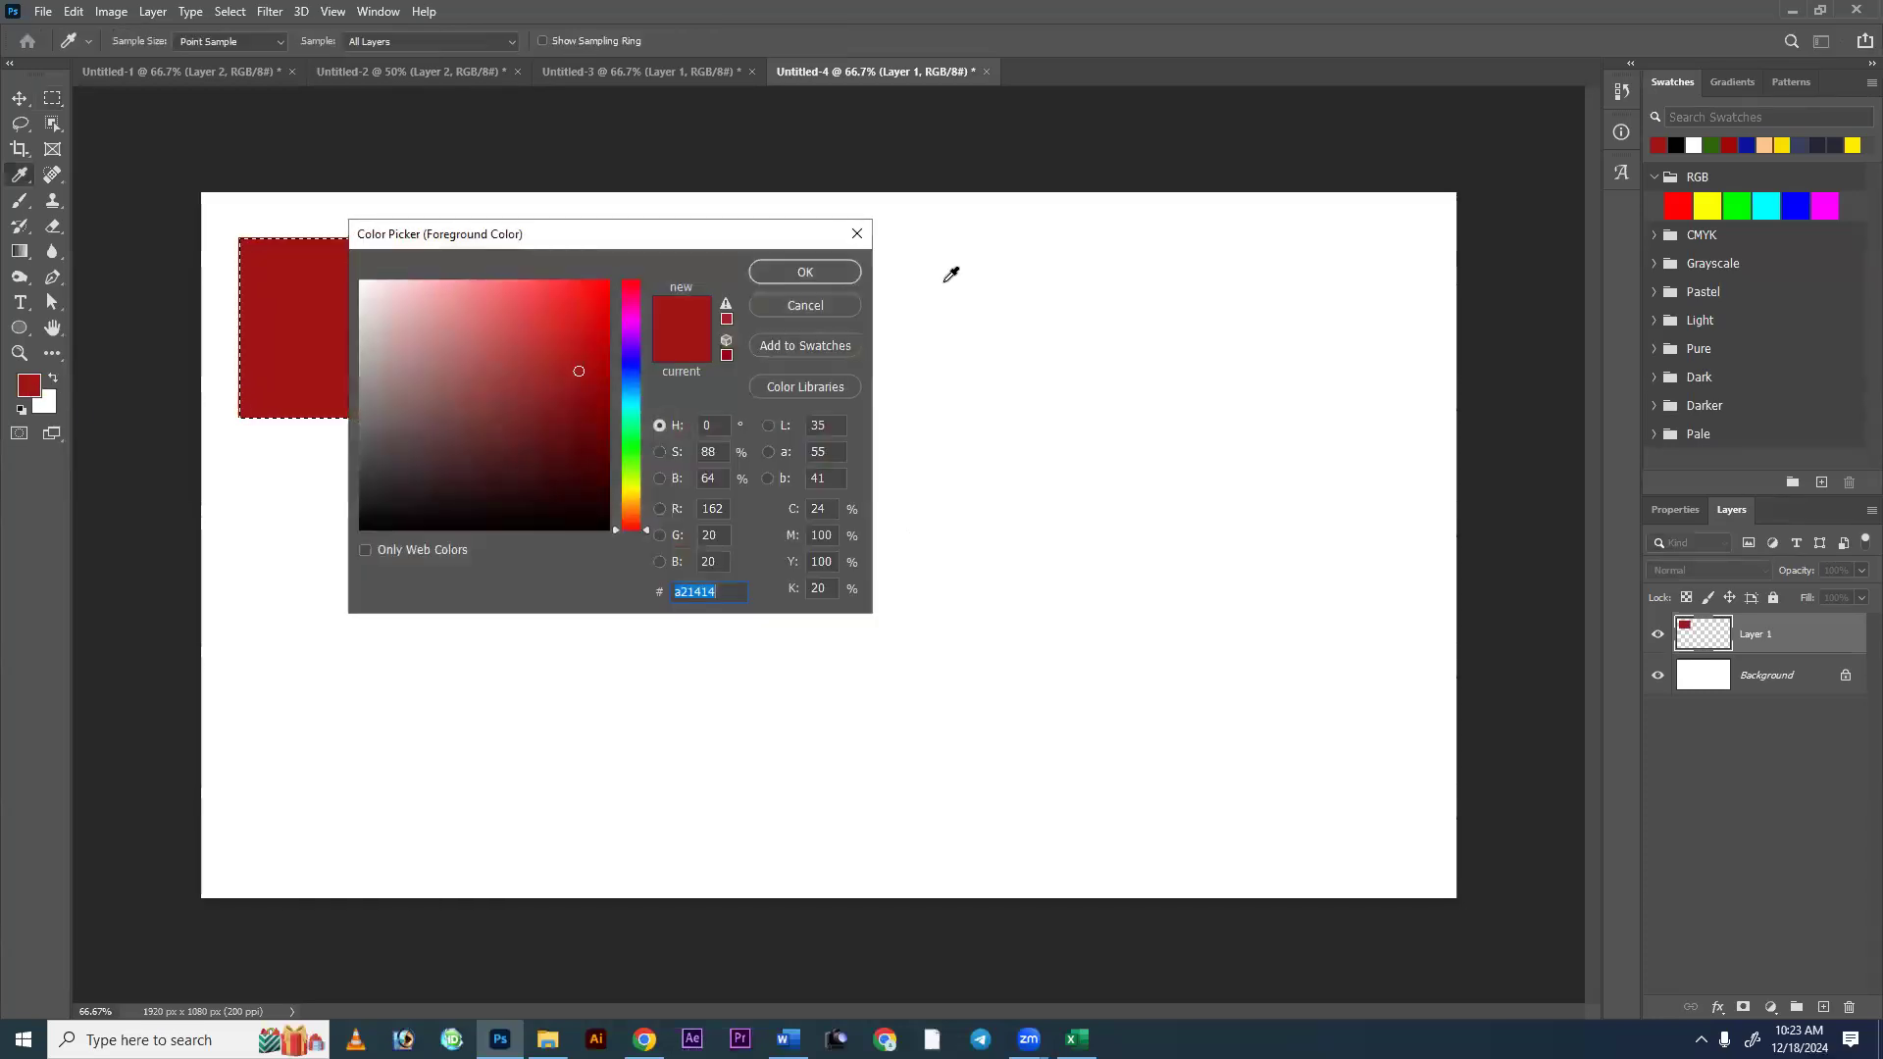
left_click(628, 367)
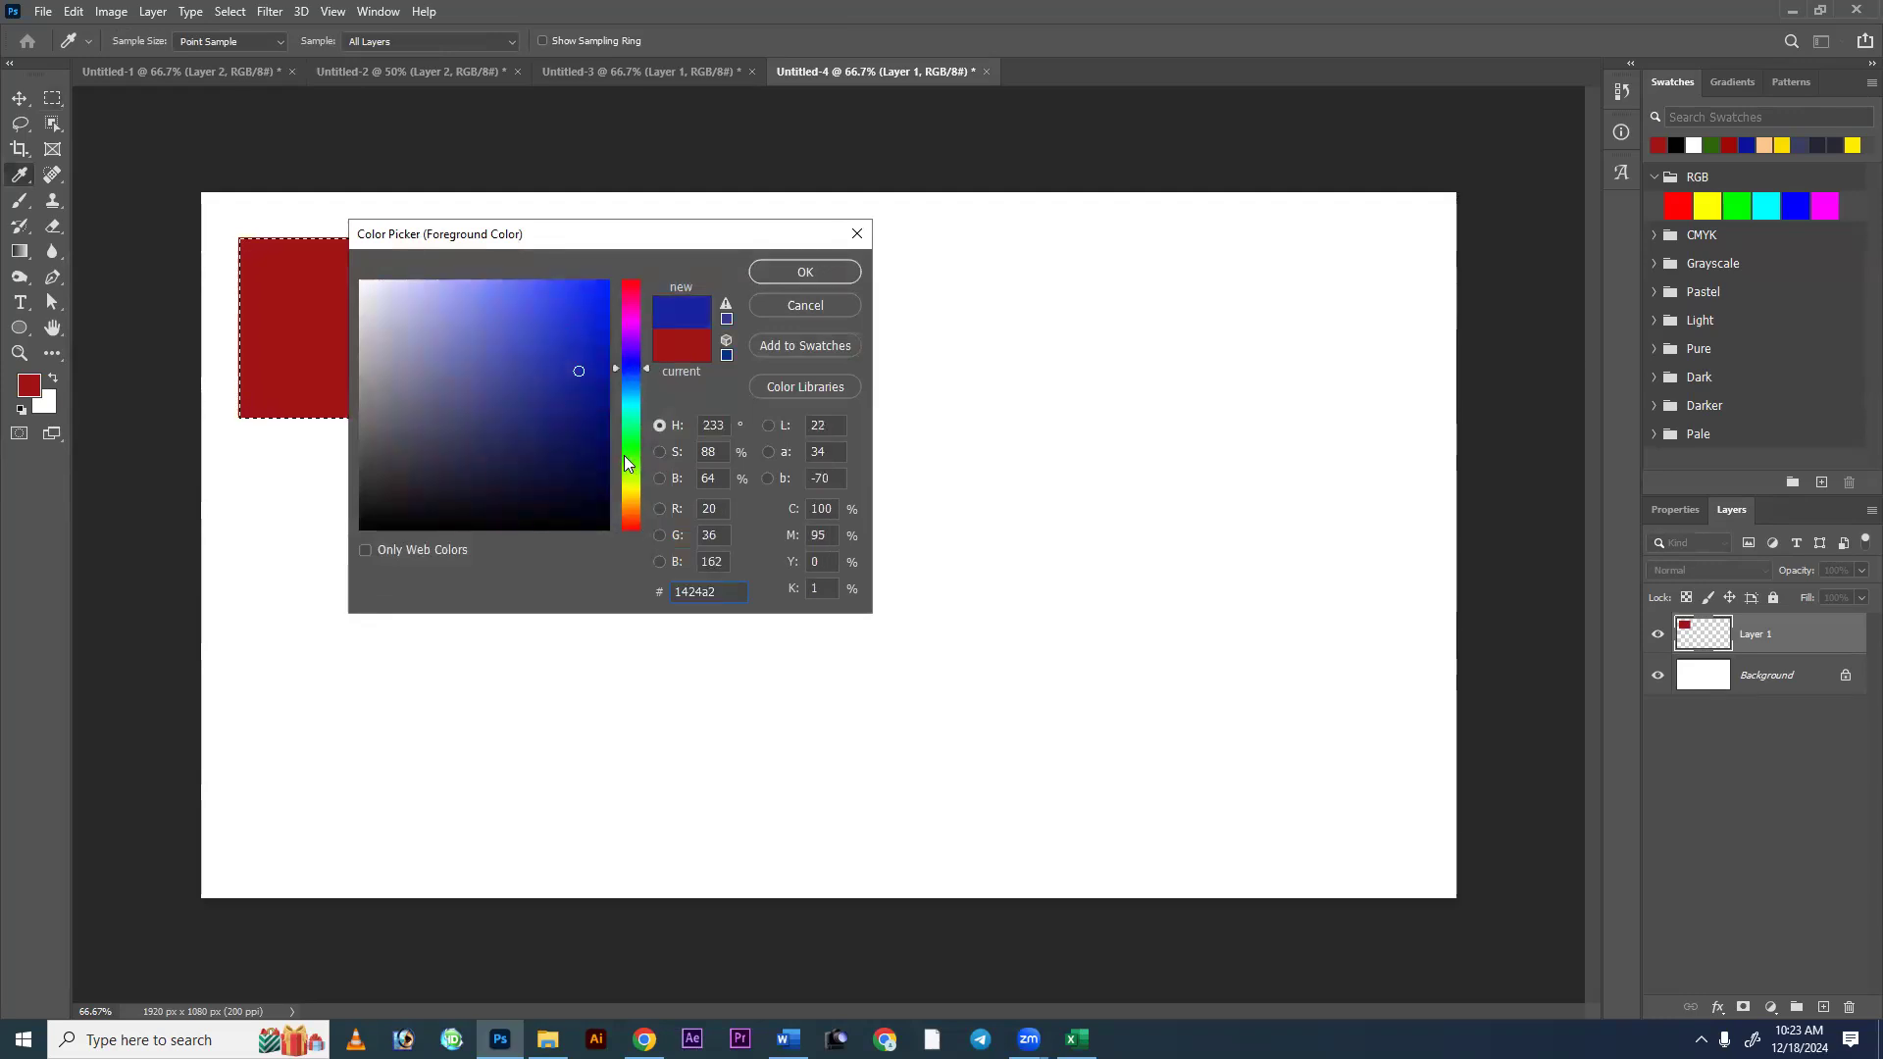
left_click(631, 312)
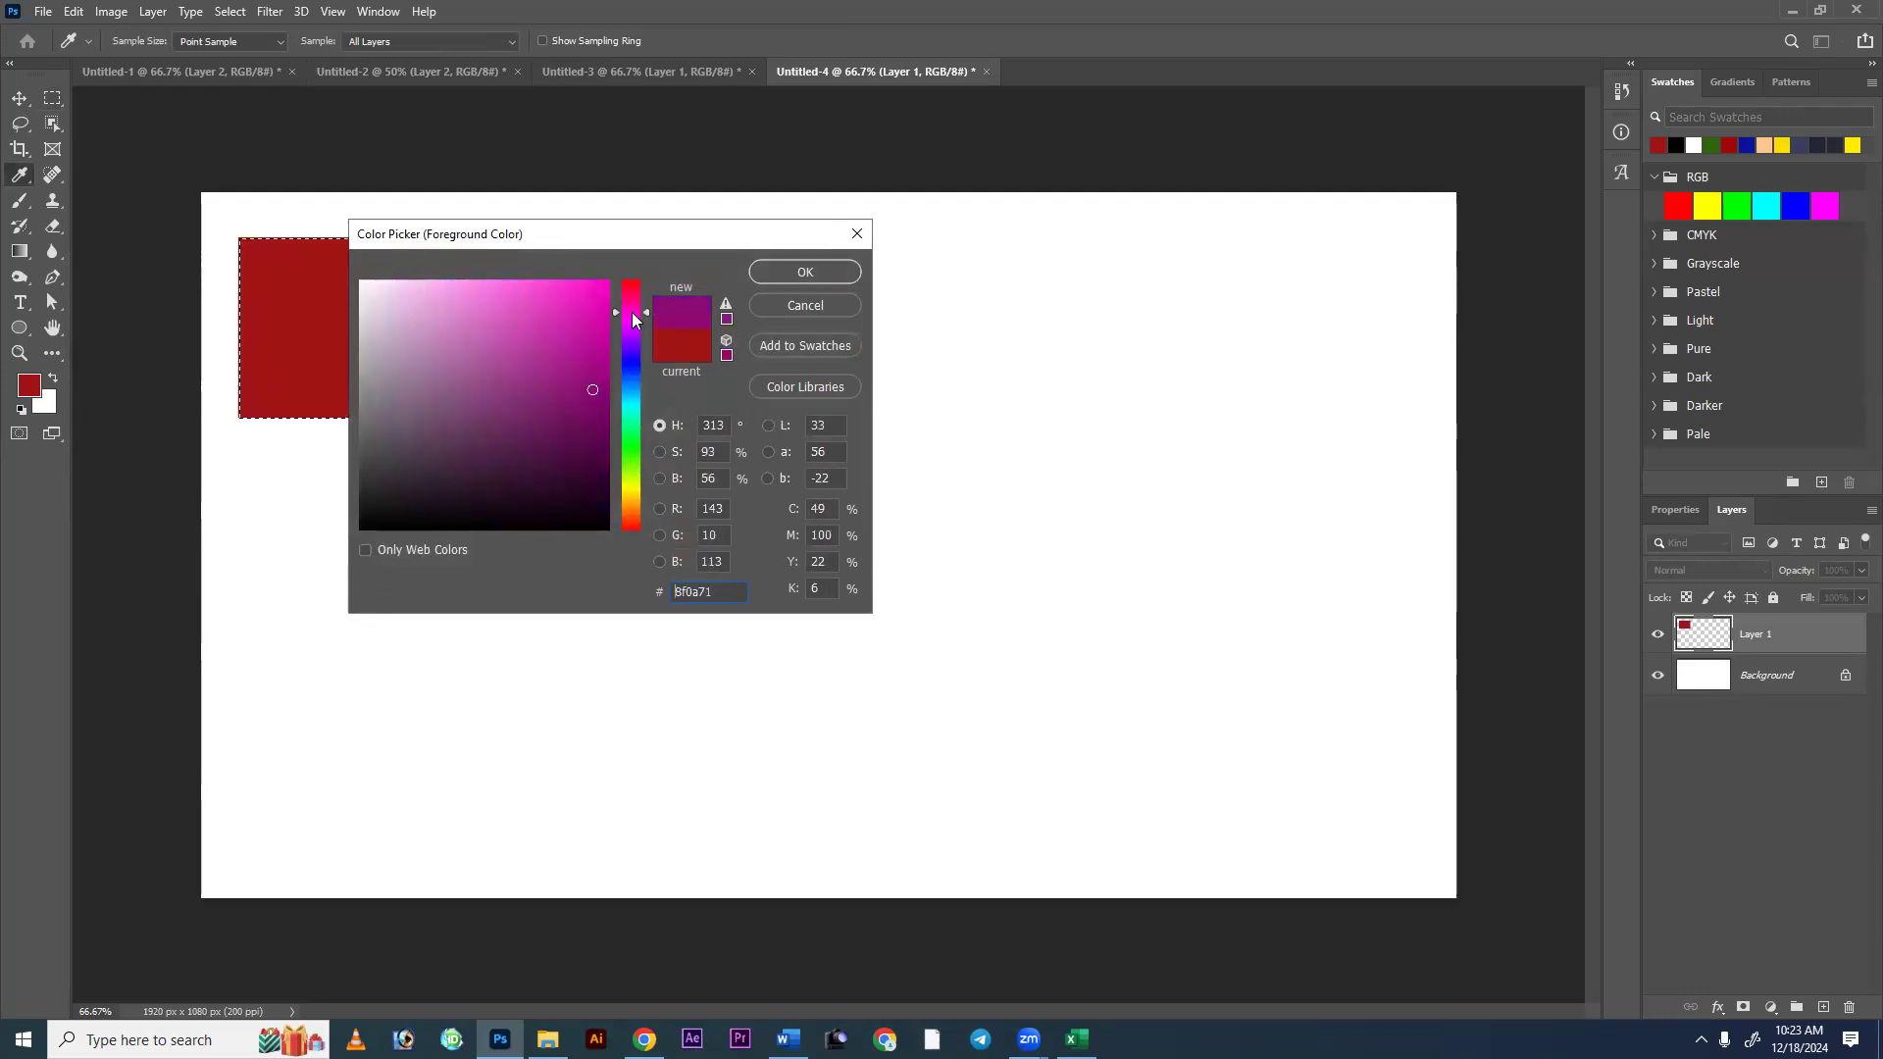
key("Return")
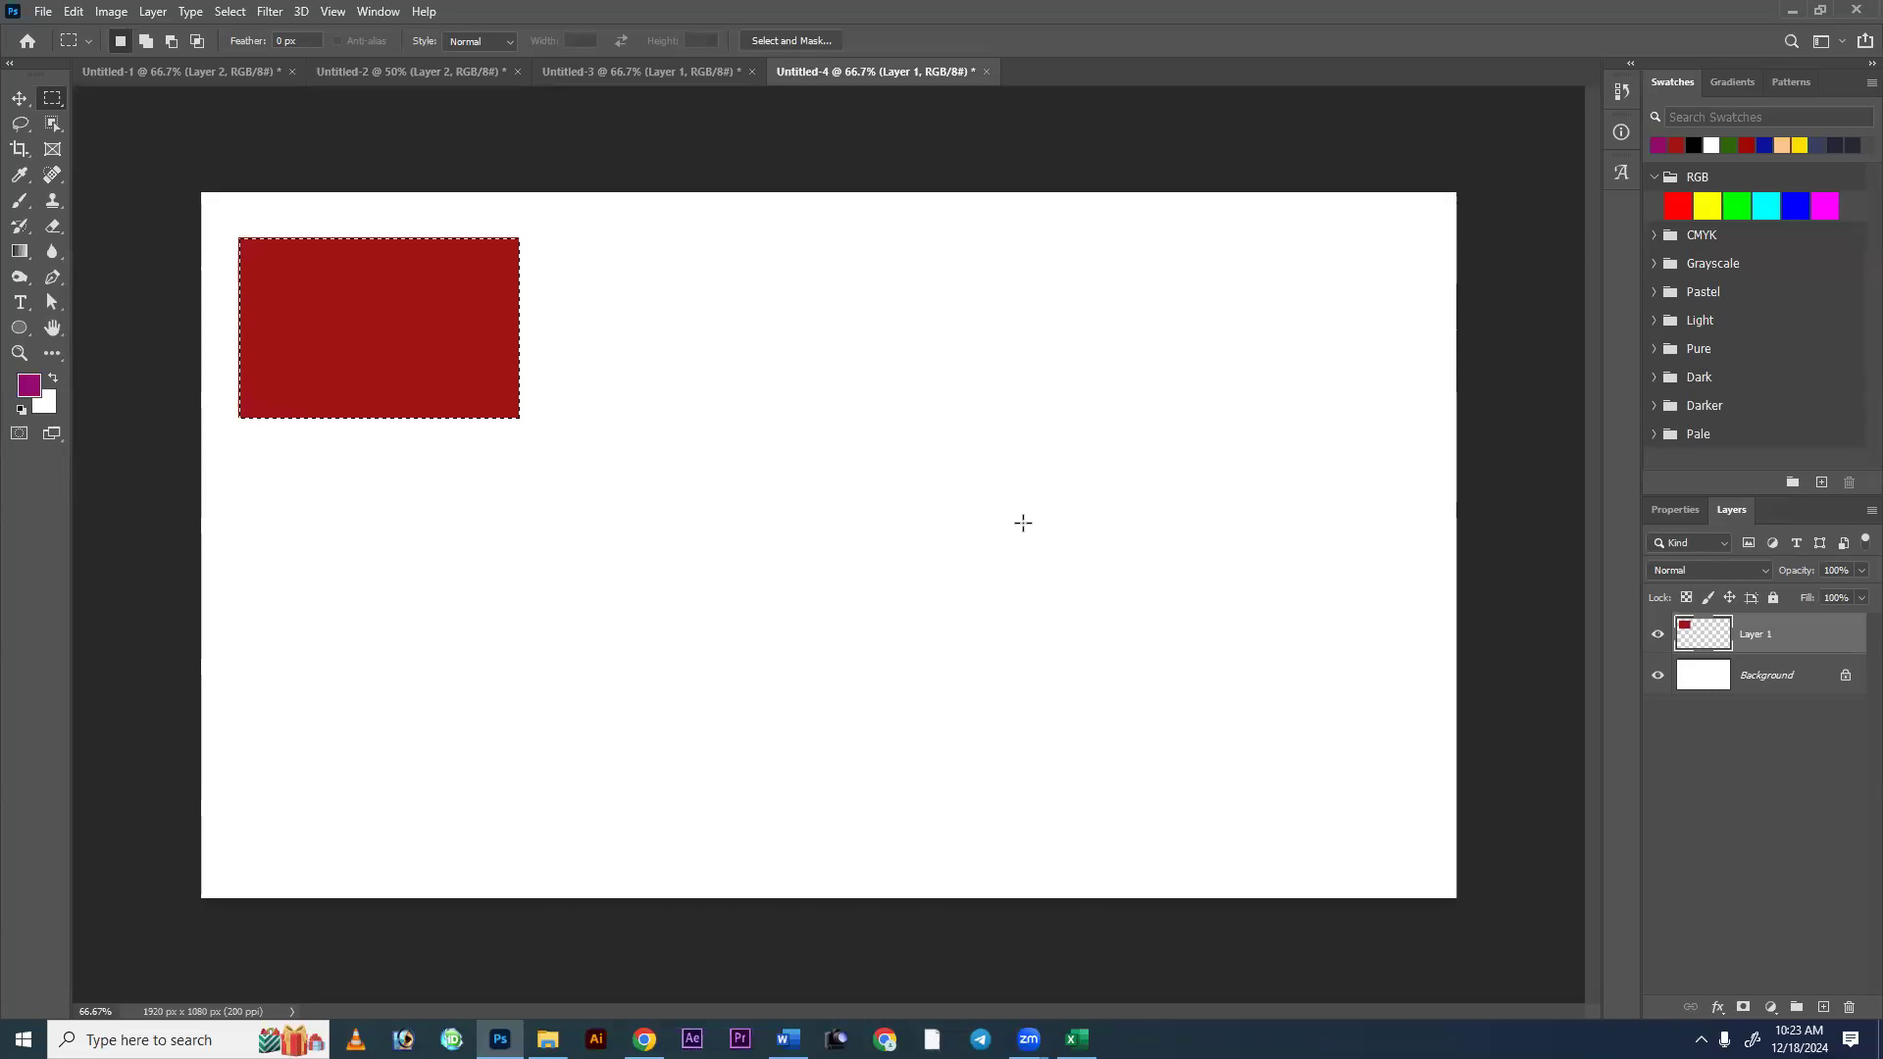
Add a new layer named Layer 2 and fill the existing rectangular selection with the purple foreground color.
key("ctrl+shift+n")
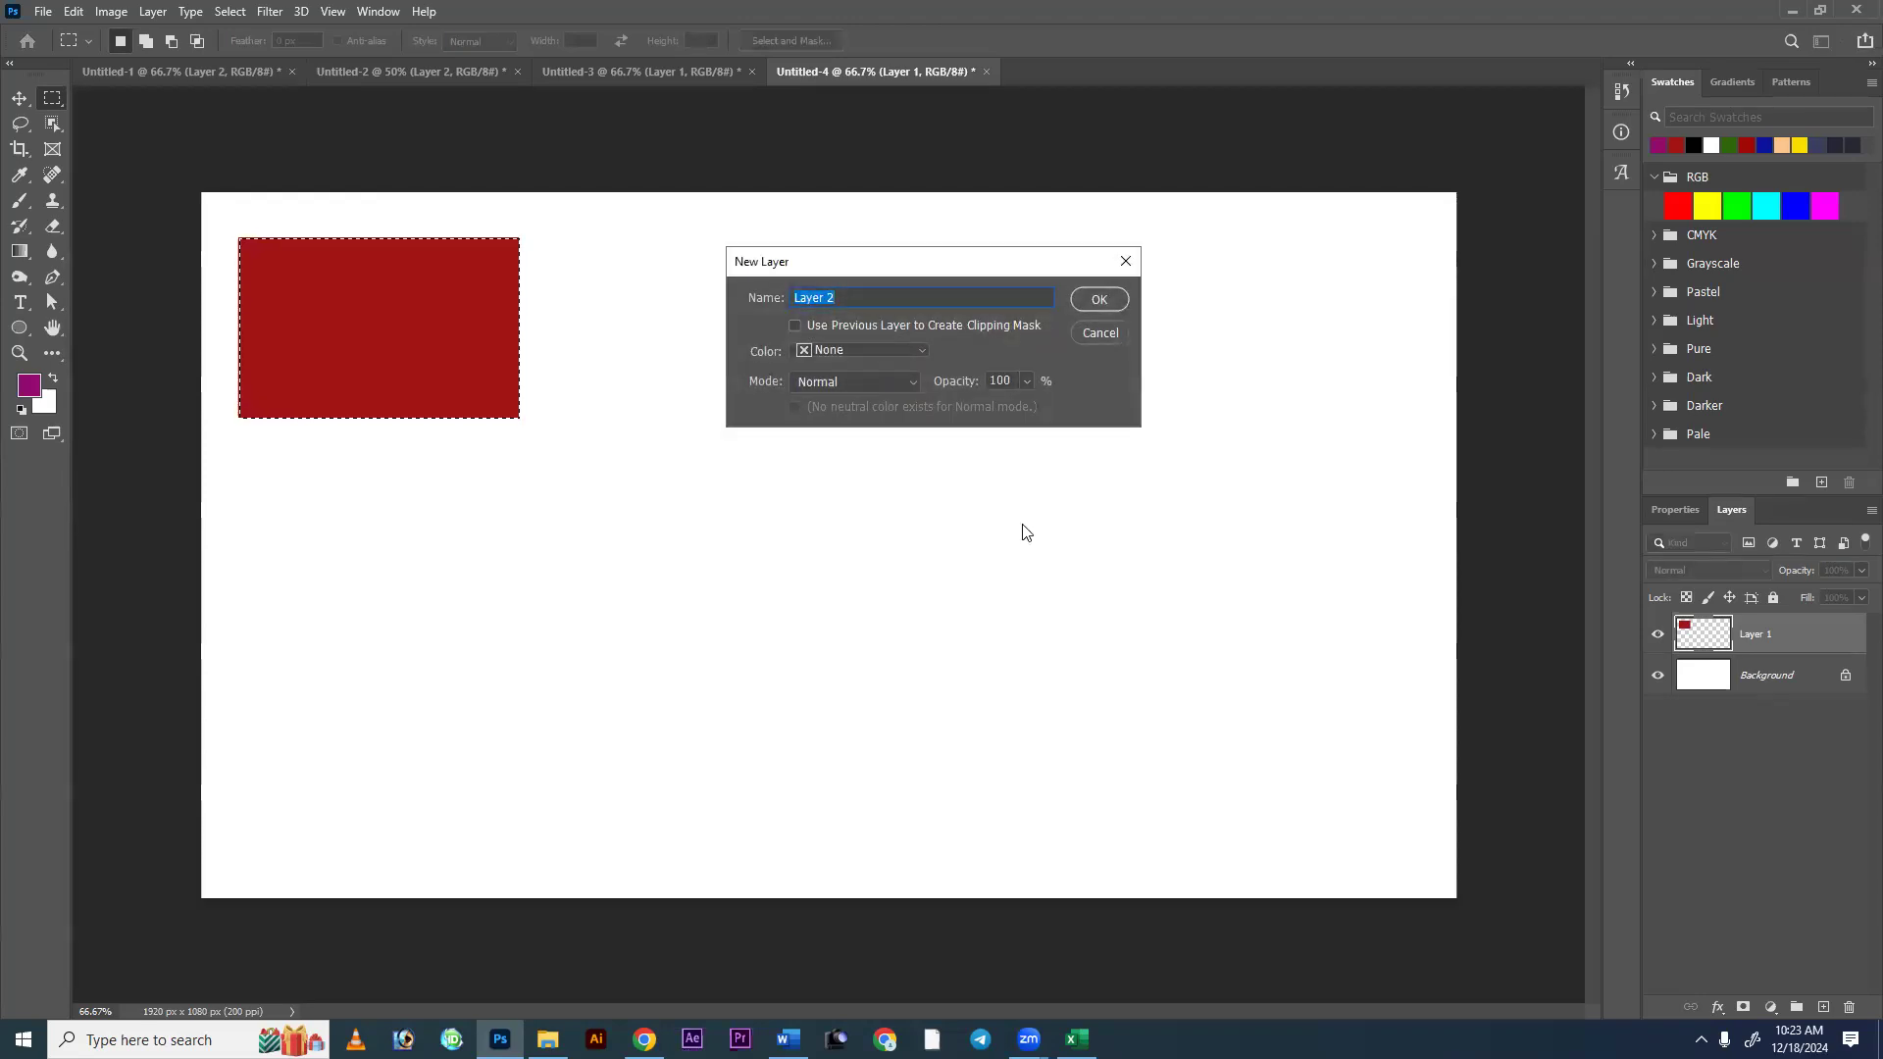
key("Return")
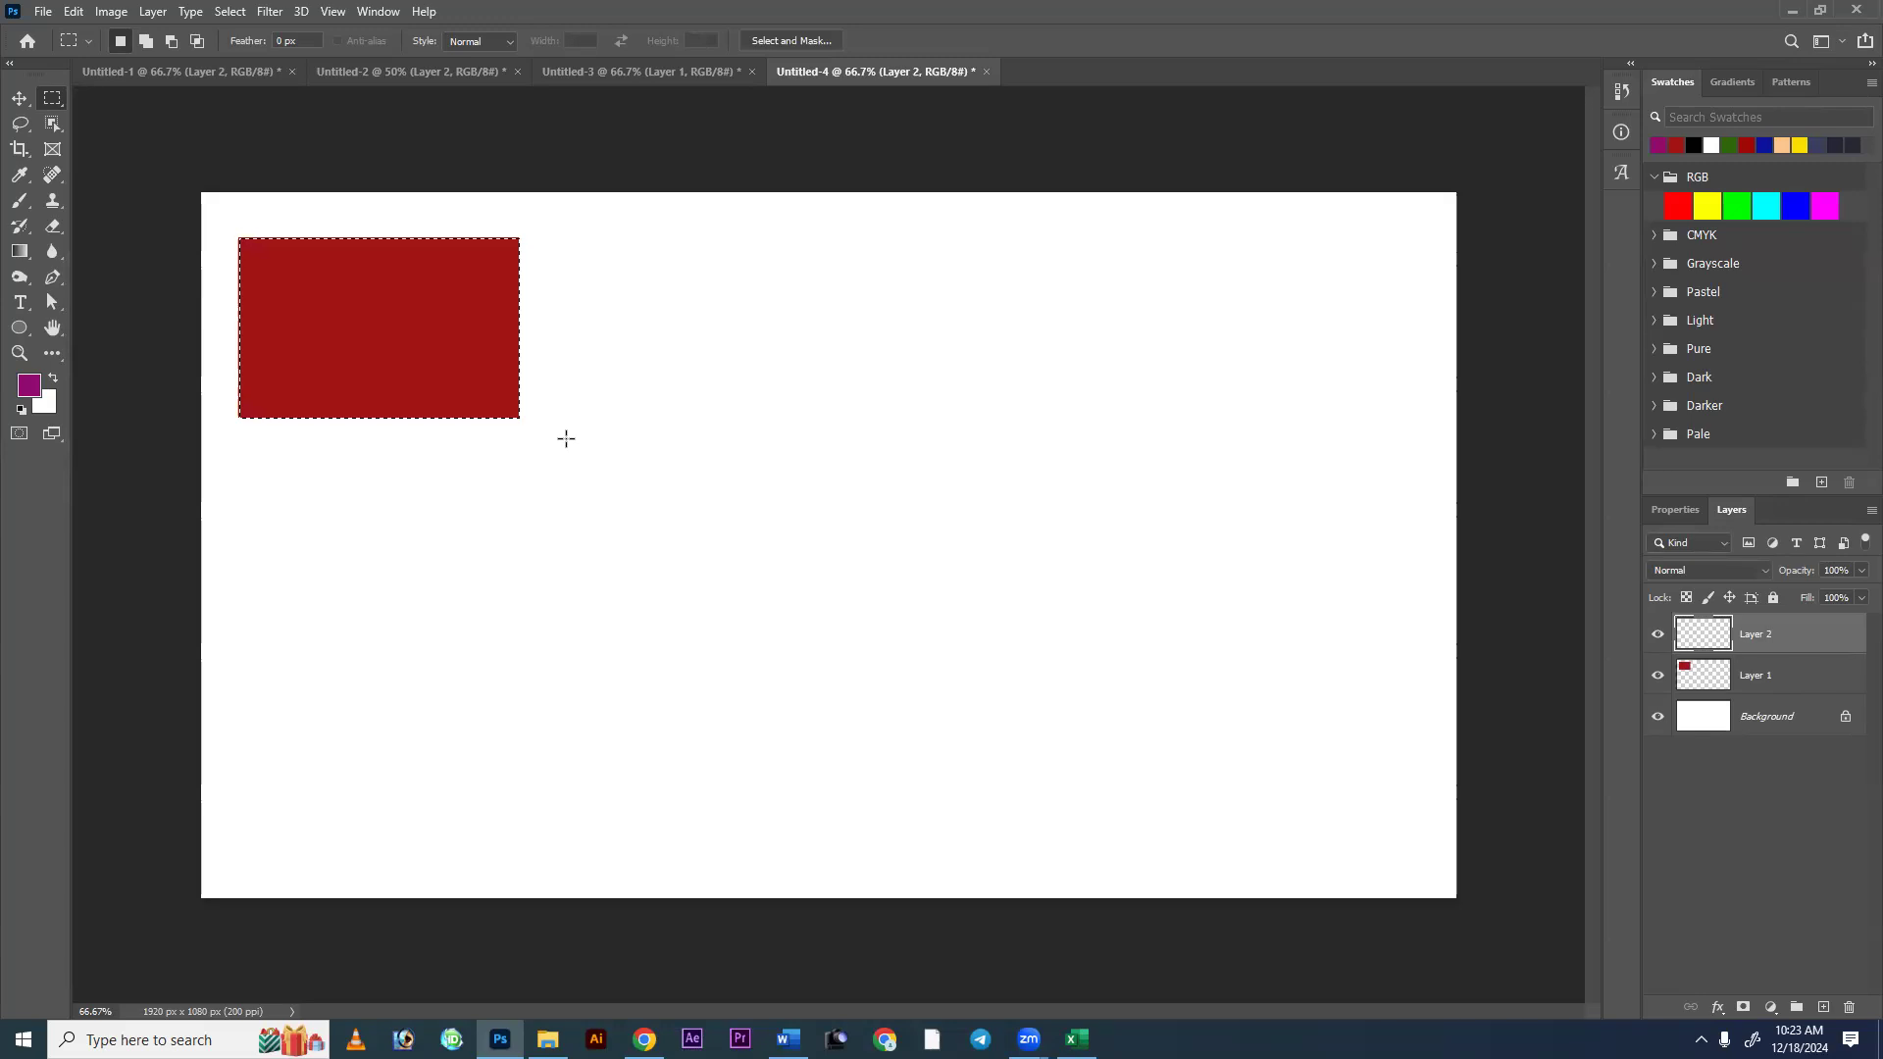
key("alt+BackSpace")
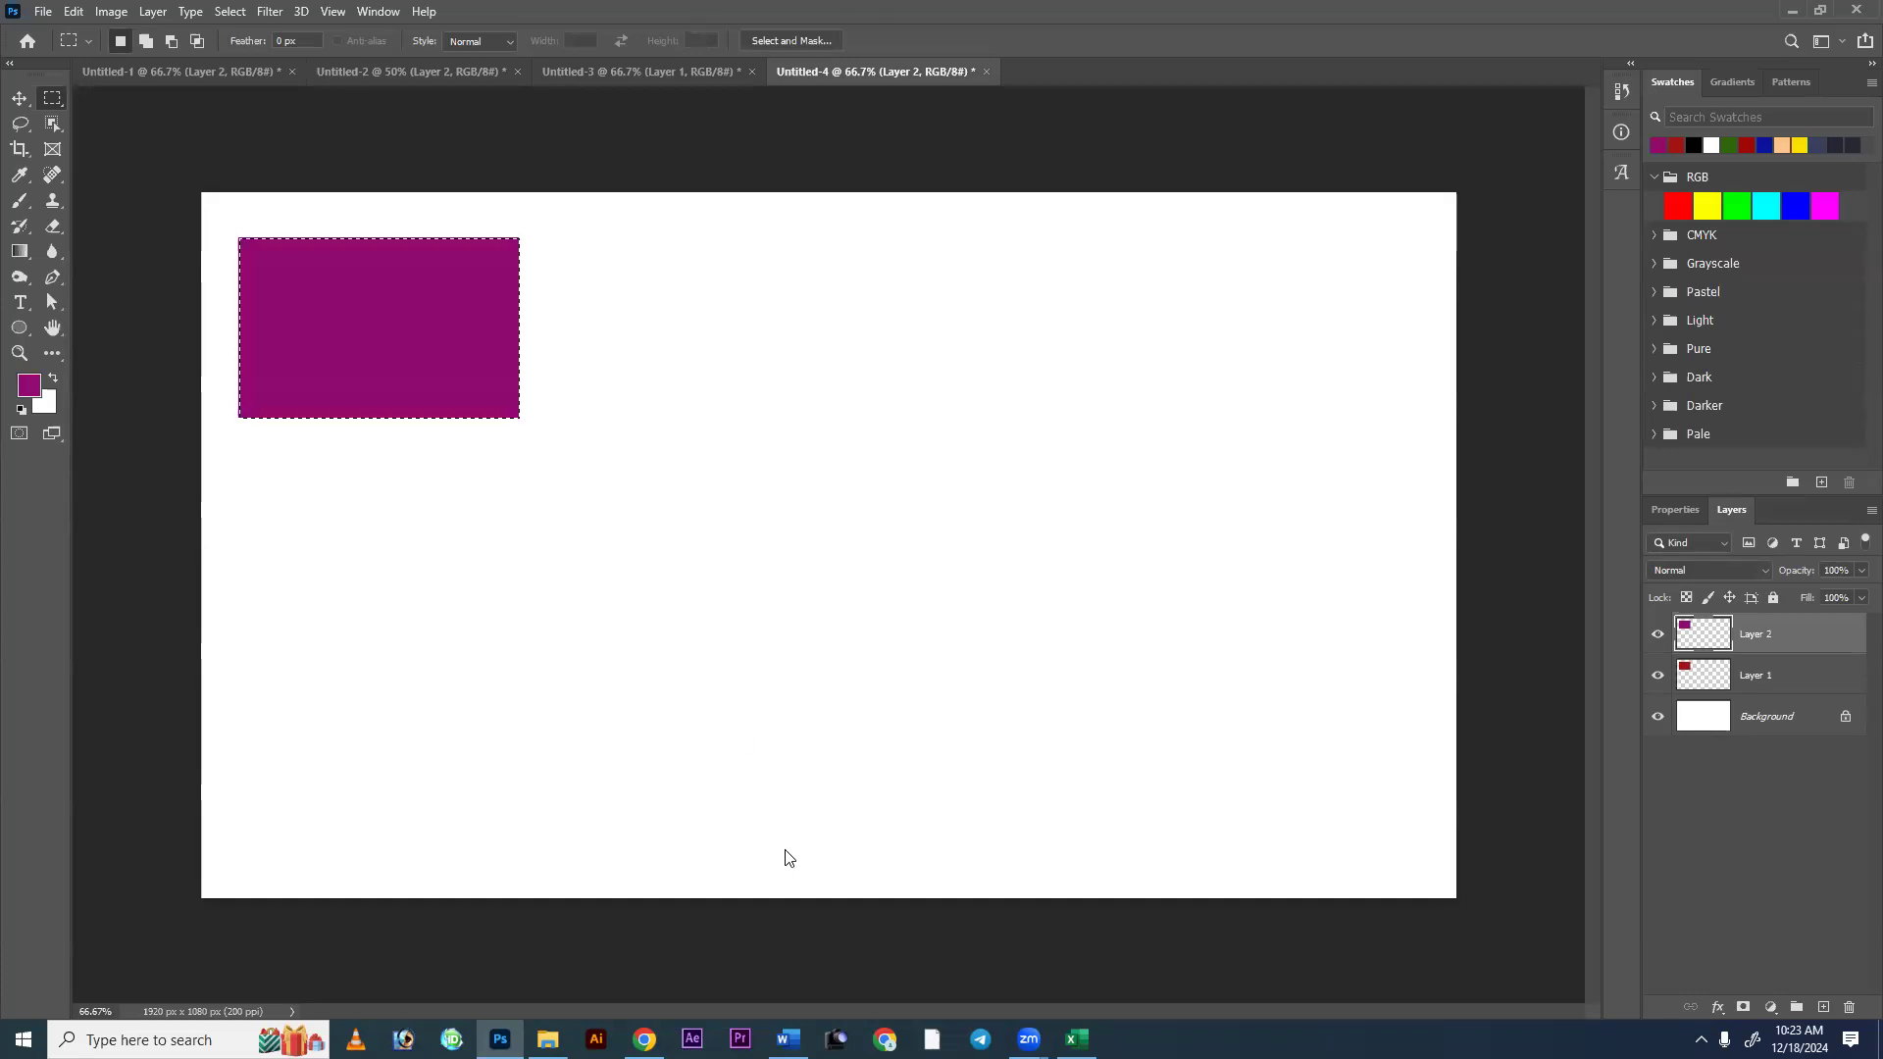
Try moving the purple rectangle beside the red one, undo back to the active selection, and delete the purple fill from Layer 2.
key("ctrl+d")
left_click(20, 98)
left_click_drag(674, 337, 663, 336)
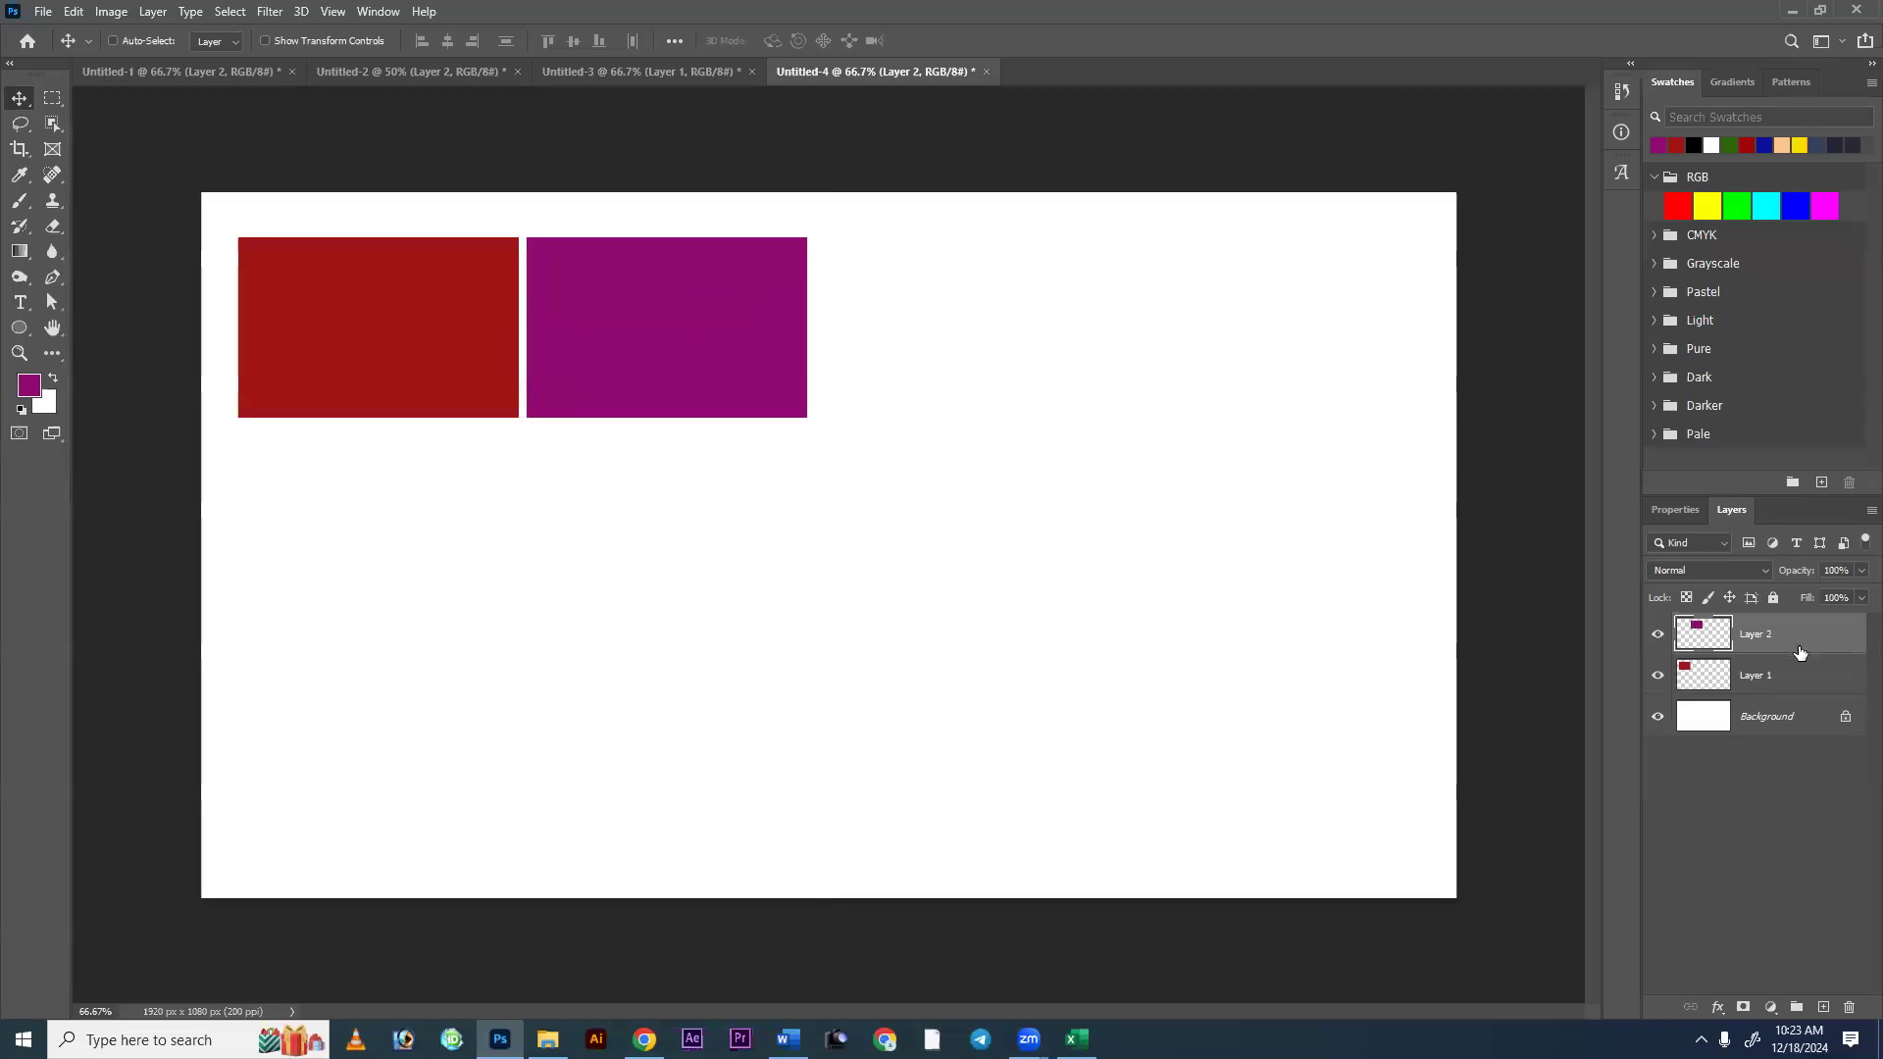
key("ctrl+z")
key("Delete")
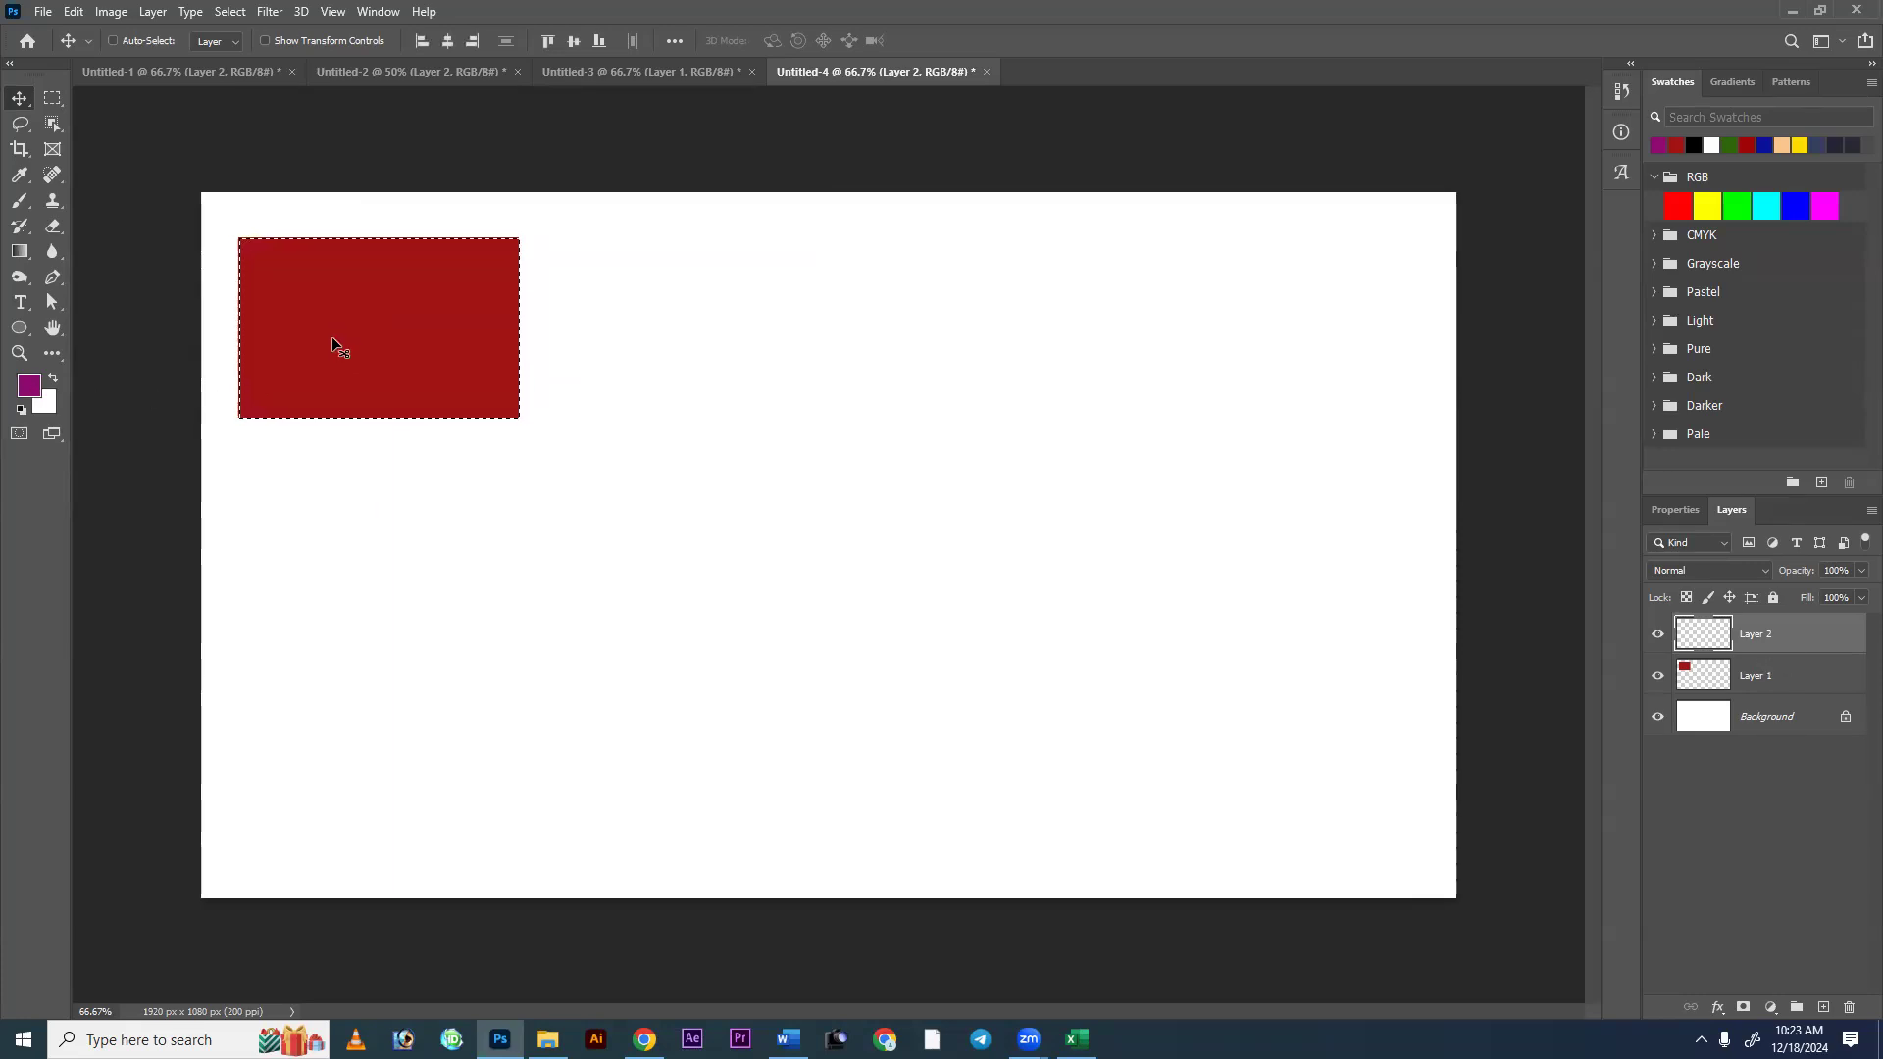
With the Rectangular Marquee tool, try moving only the selection outline off the red rectangle three times, undoing each move.
left_click(53, 99)
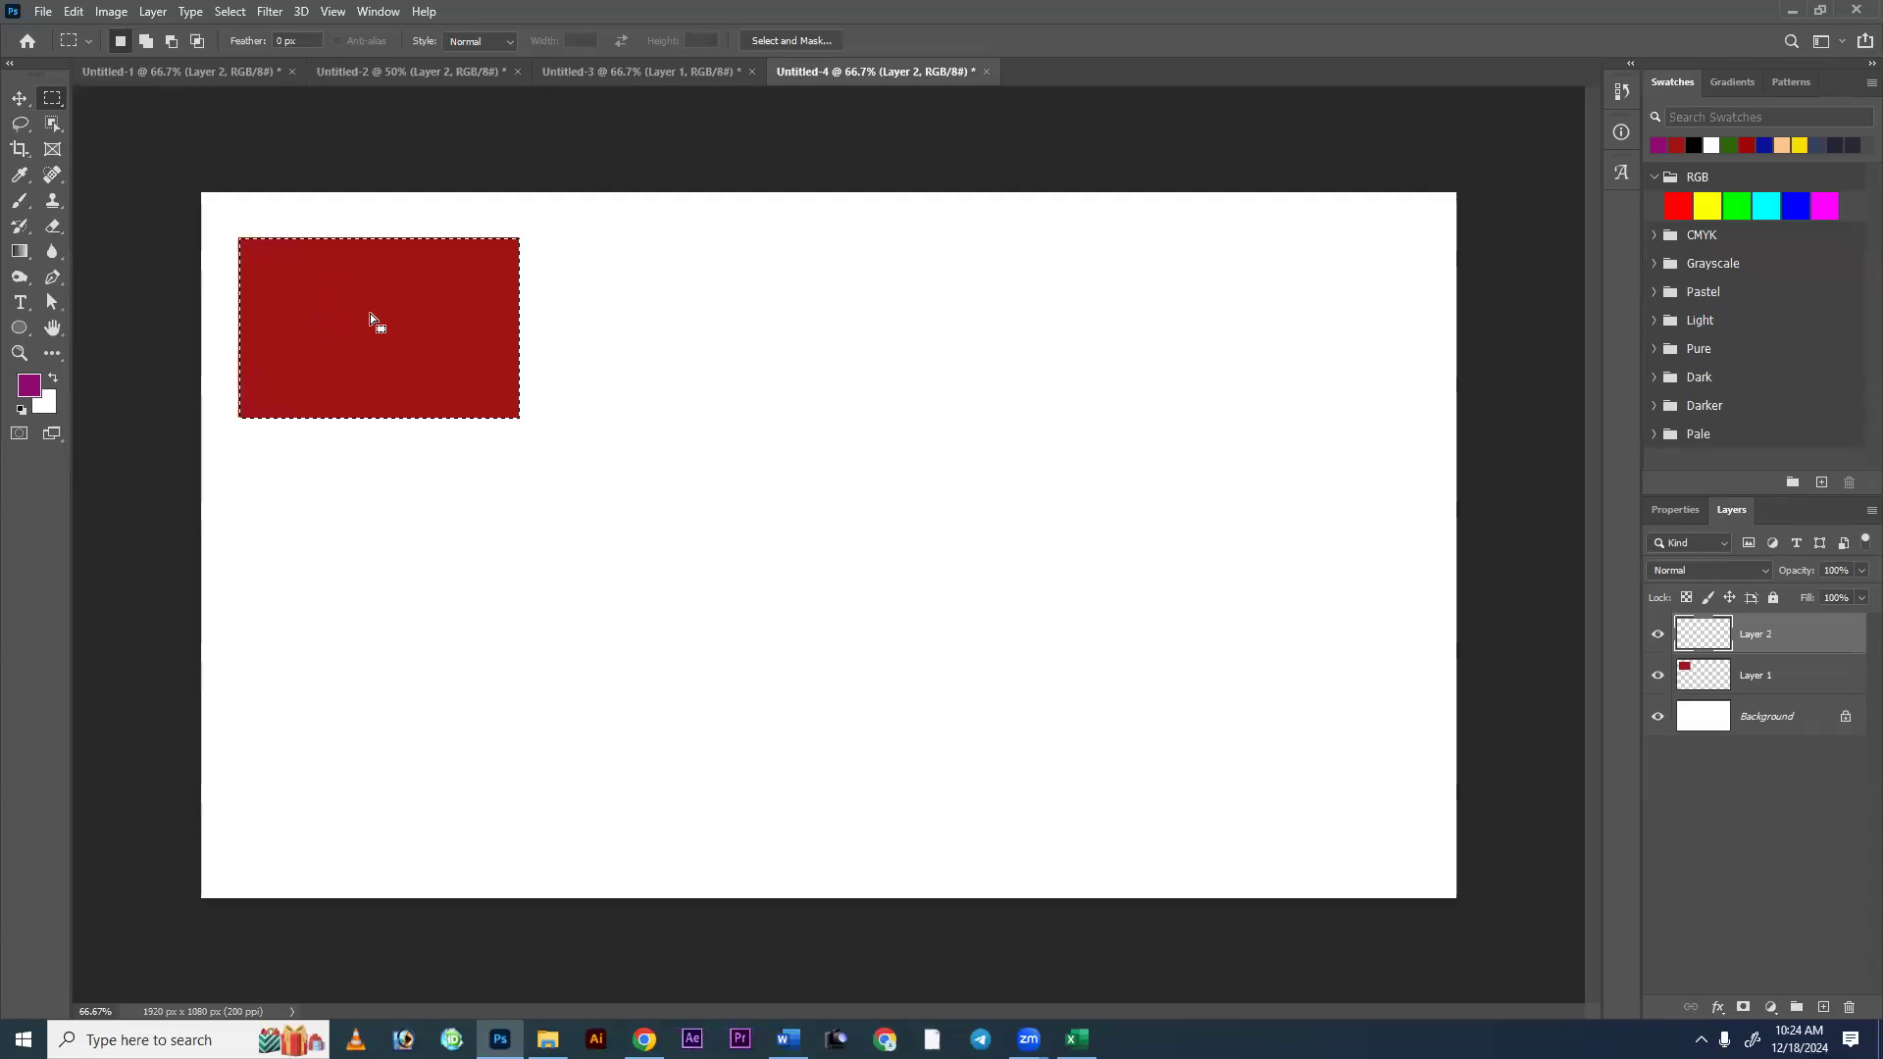
left_click(19, 102)
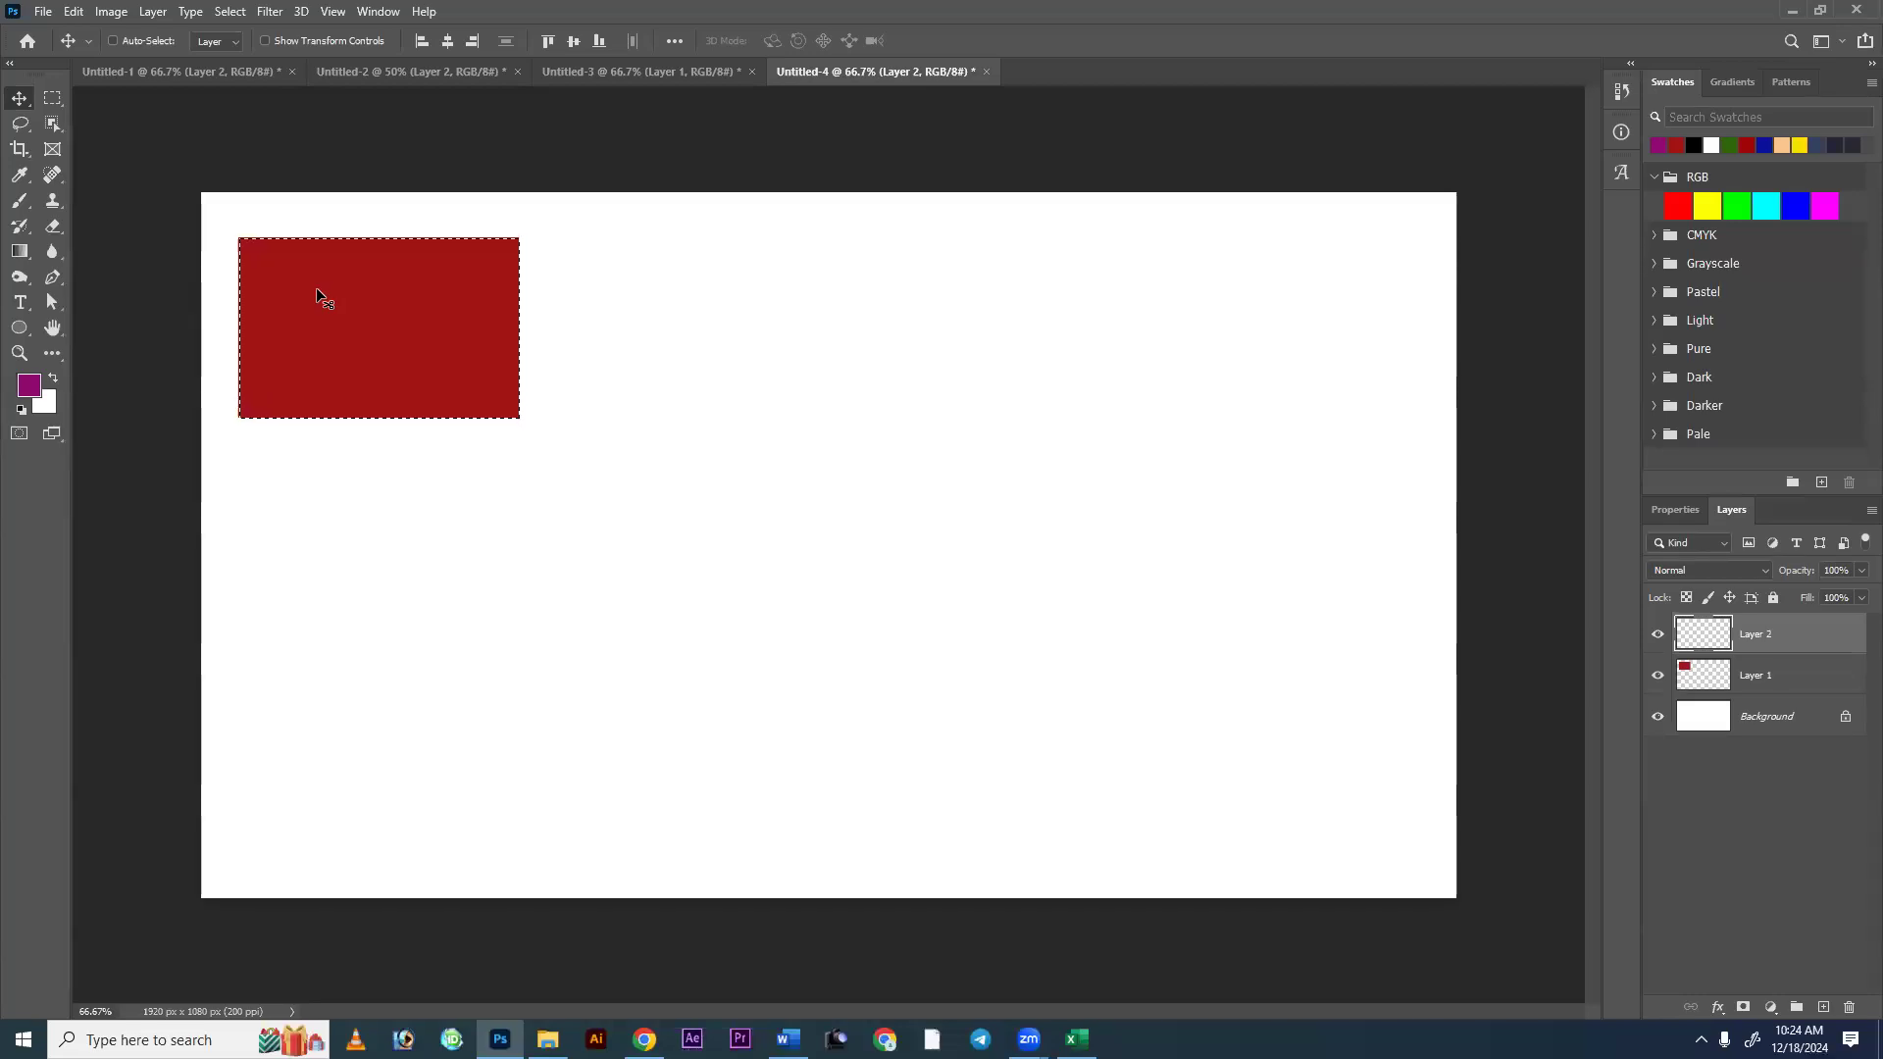
left_click(52, 99)
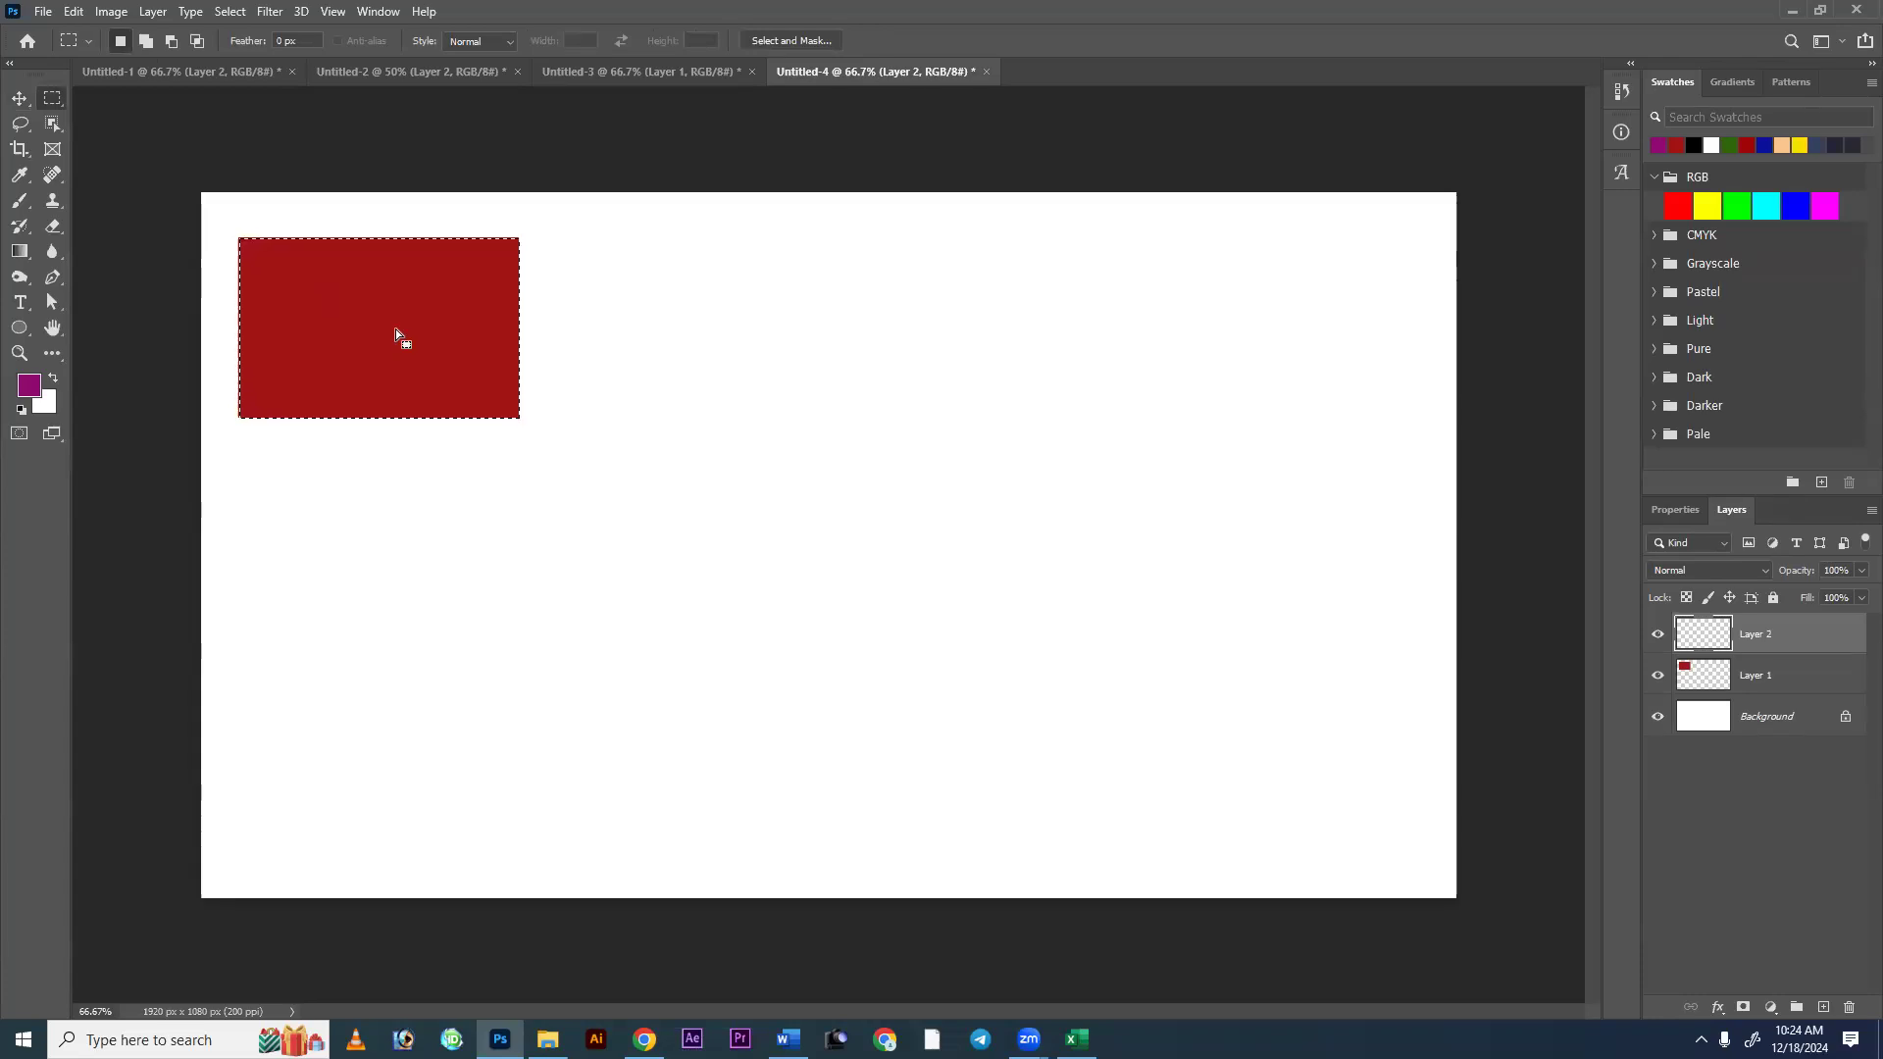
left_click_drag(396, 327, 673, 344)
key("ctrl+z")
left_click_drag(308, 325, 607, 570)
key("ctrl+z")
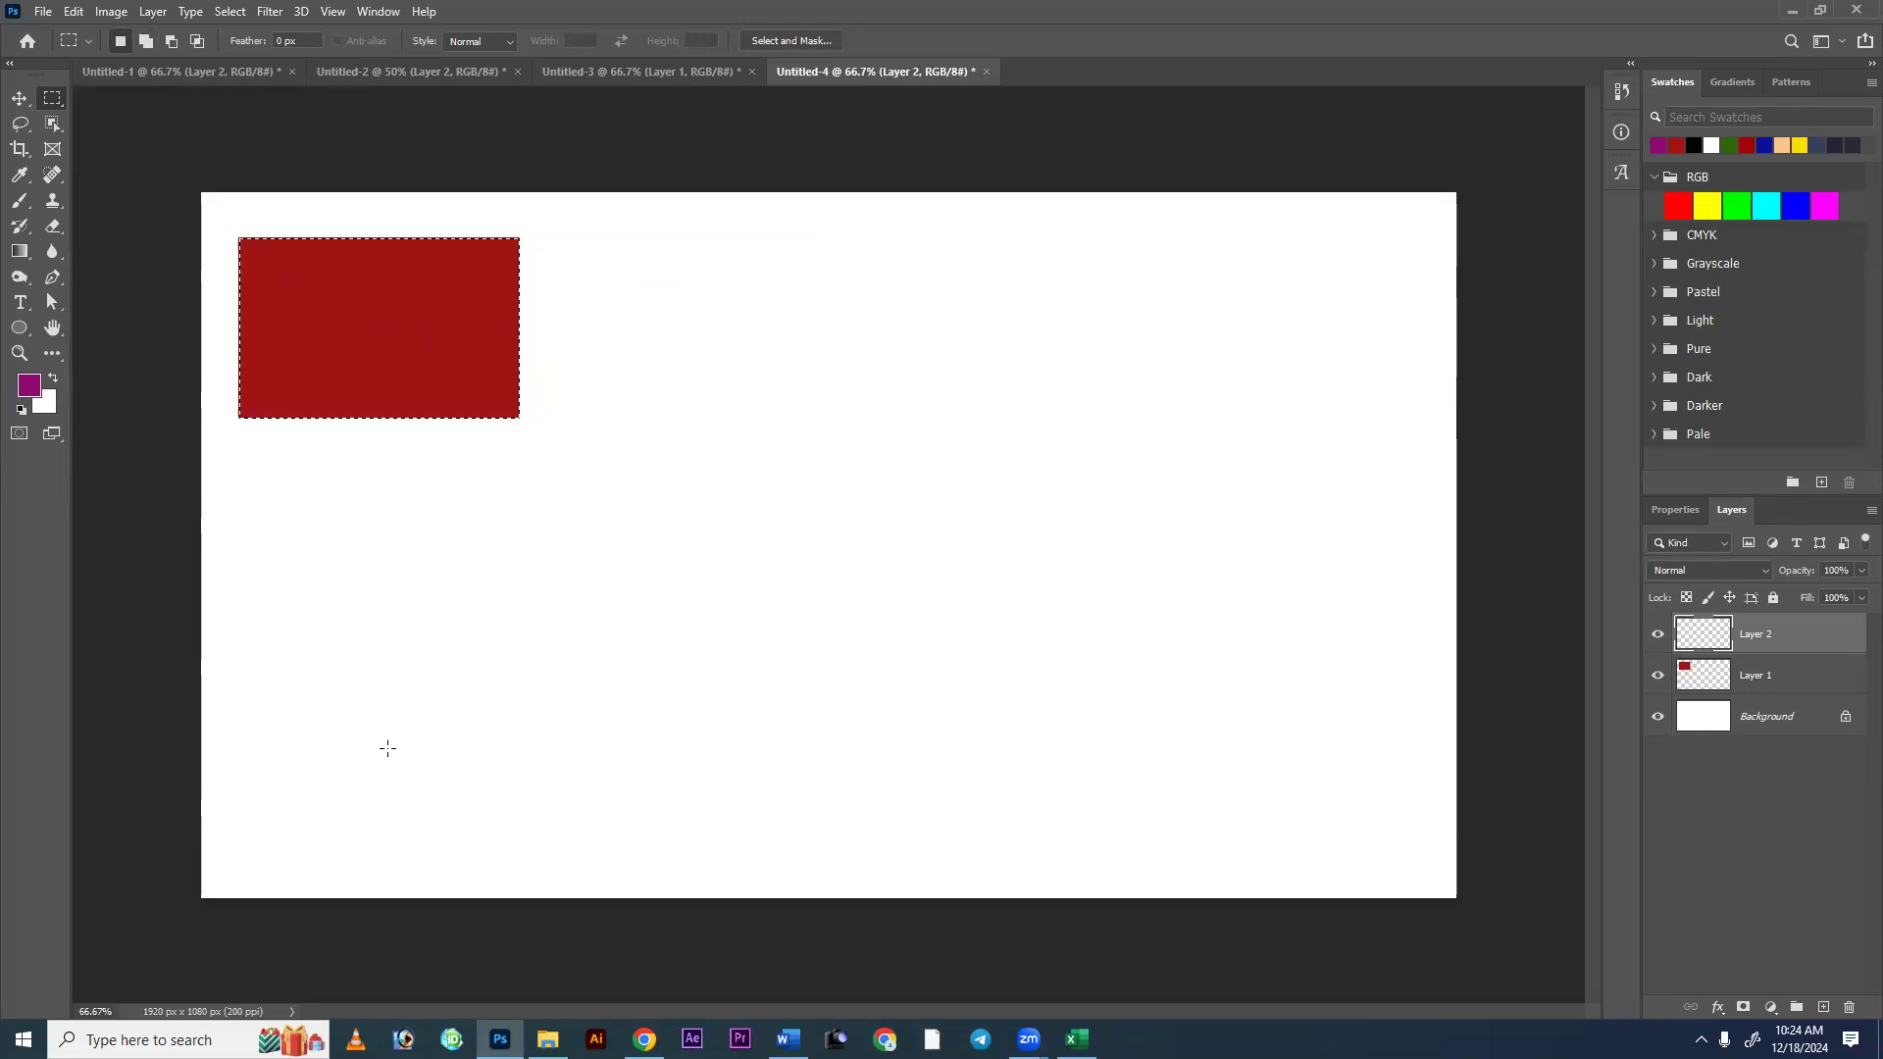
left_click_drag(379, 299, 366, 504)
key("ctrl+z")
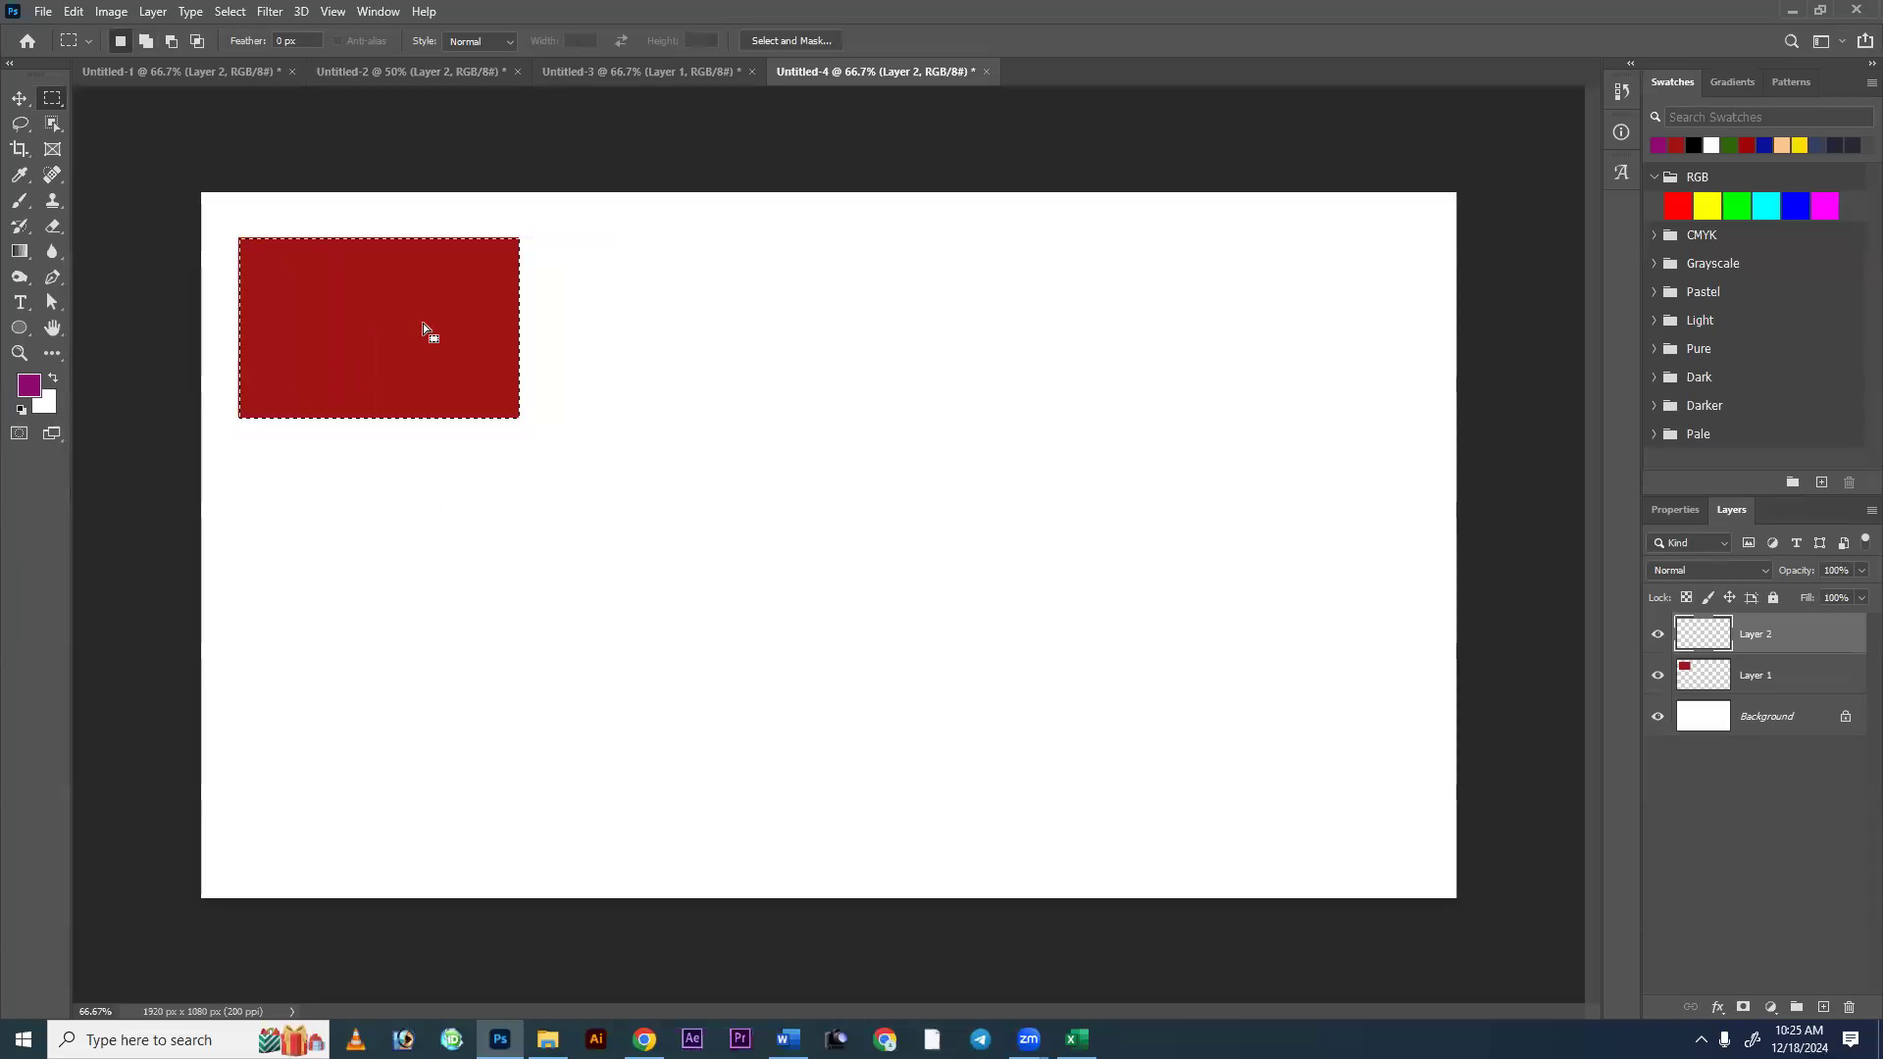
Move the selection outline just right of the red rectangle and fill it with purple on Layer 2.
left_click_drag(368, 302, 663, 326)
key("alt+BackSpace")
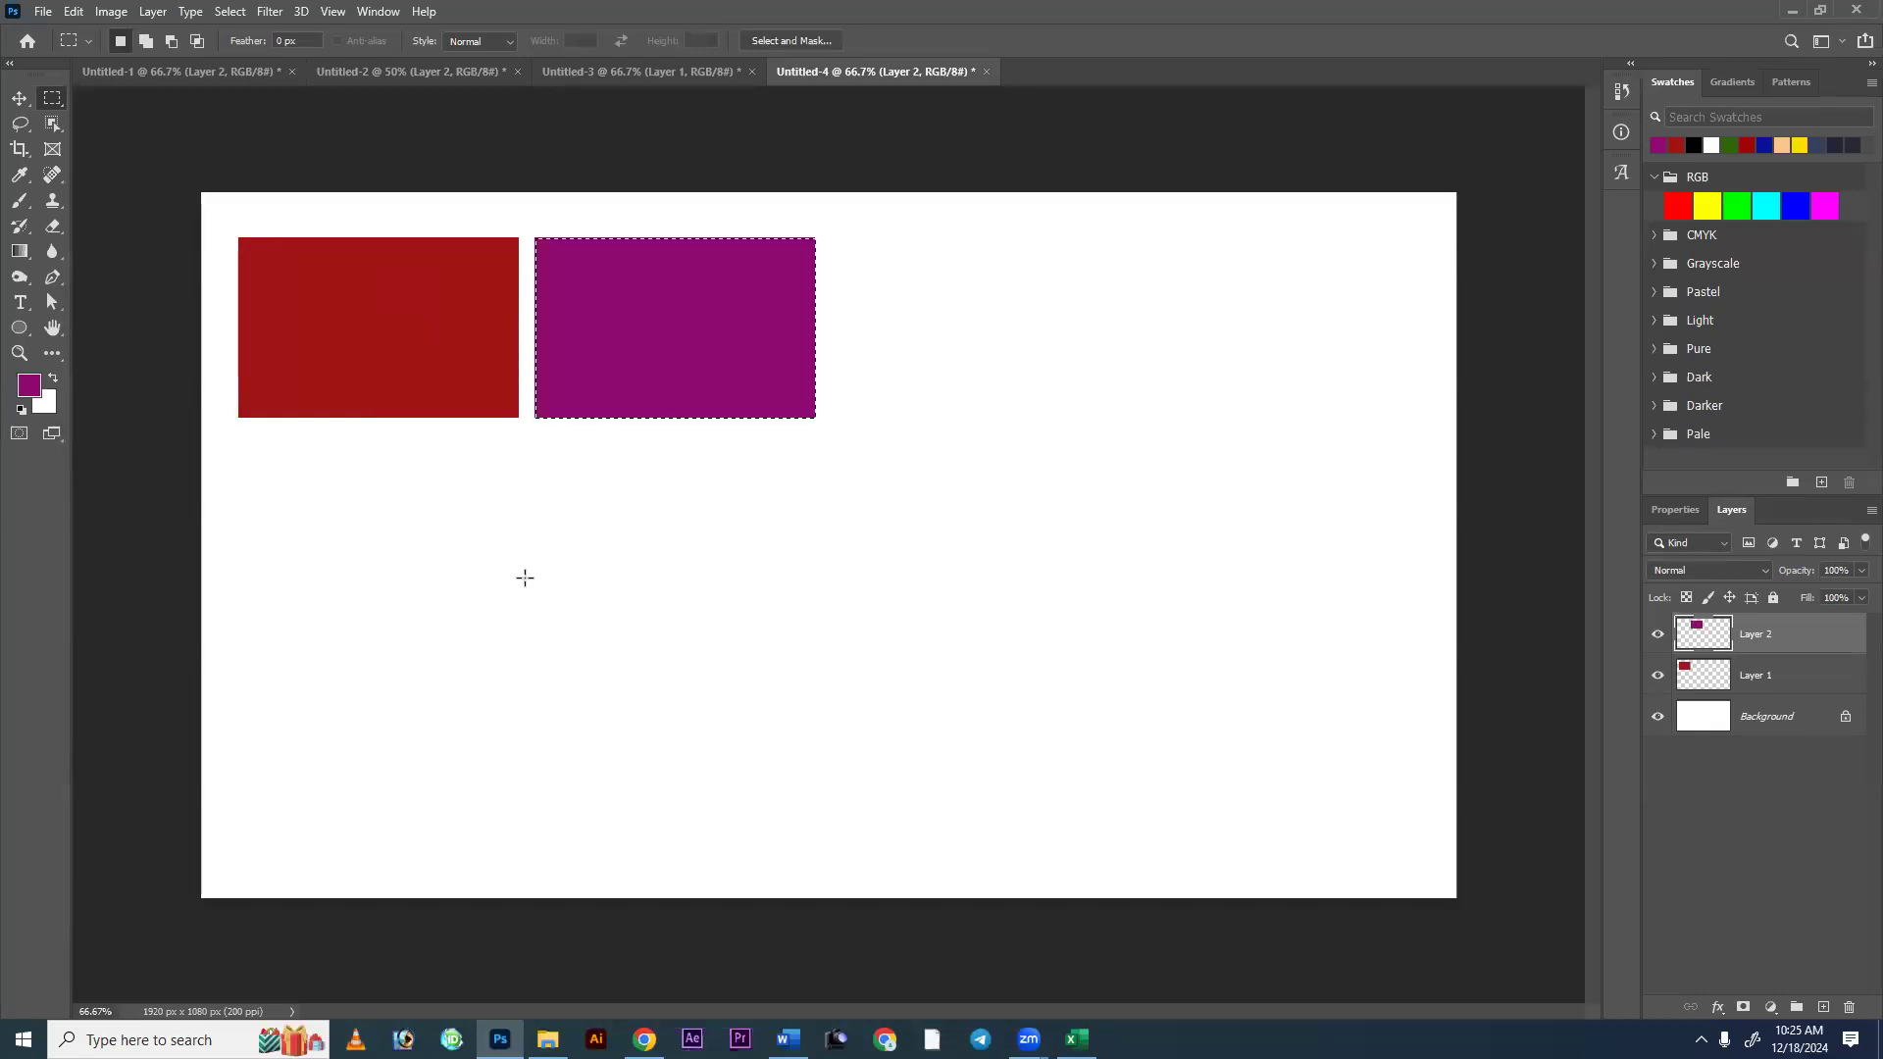
Set the foreground color to dark green (#164e09).
left_click(26, 394)
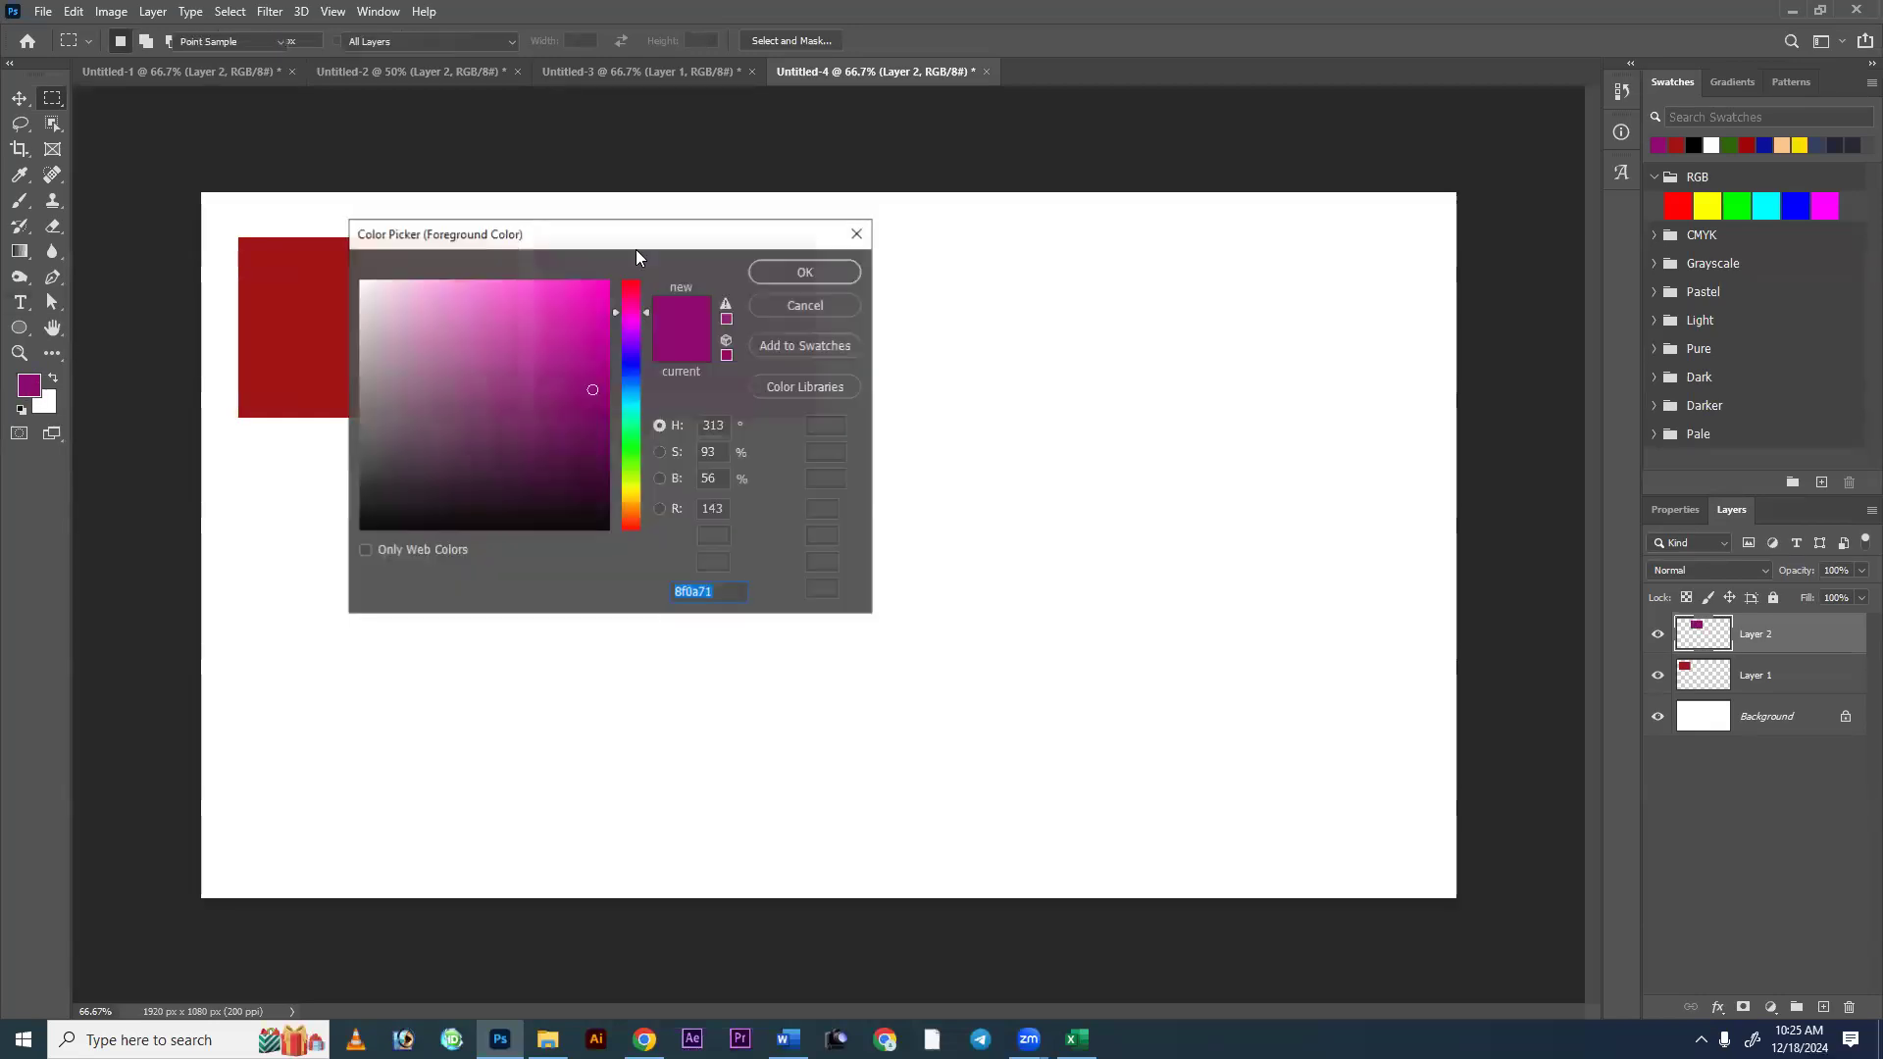
left_click(632, 454)
left_click_drag(569, 407, 591, 451)
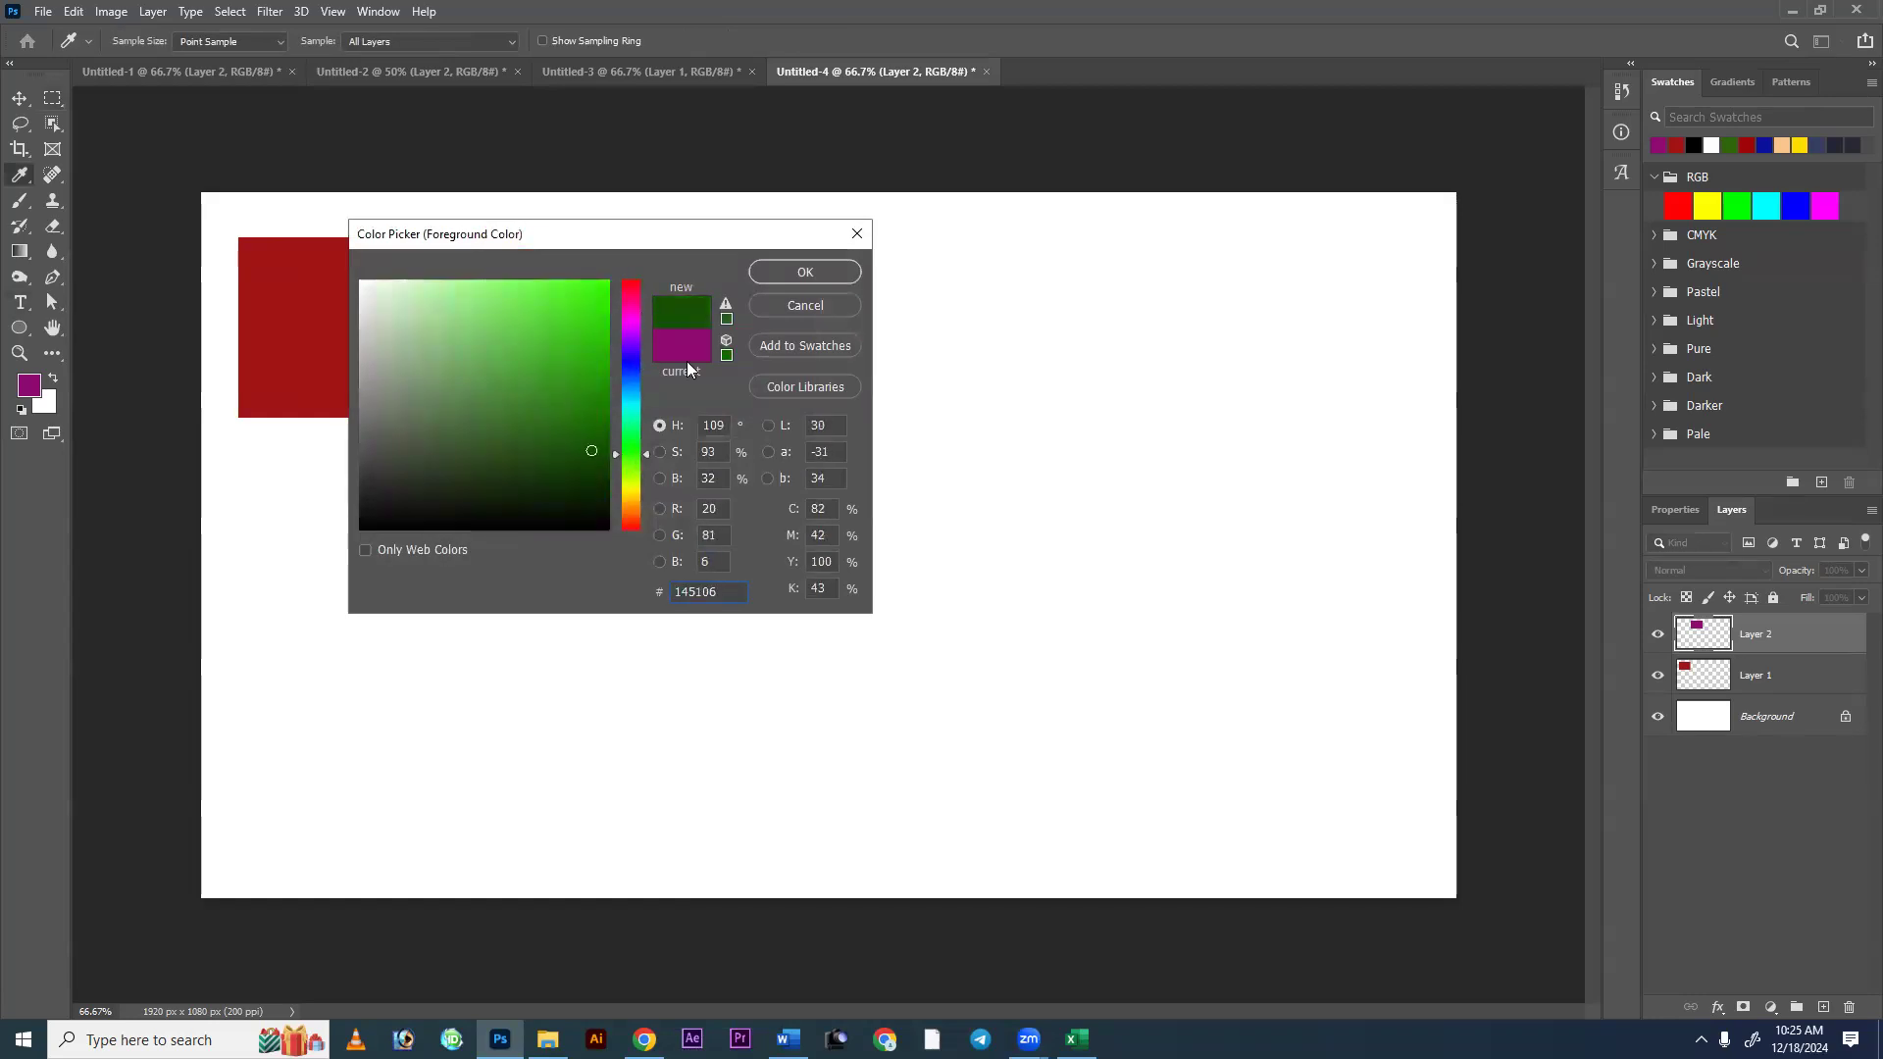
left_click_drag(474, 374, 579, 454)
left_click(793, 271)
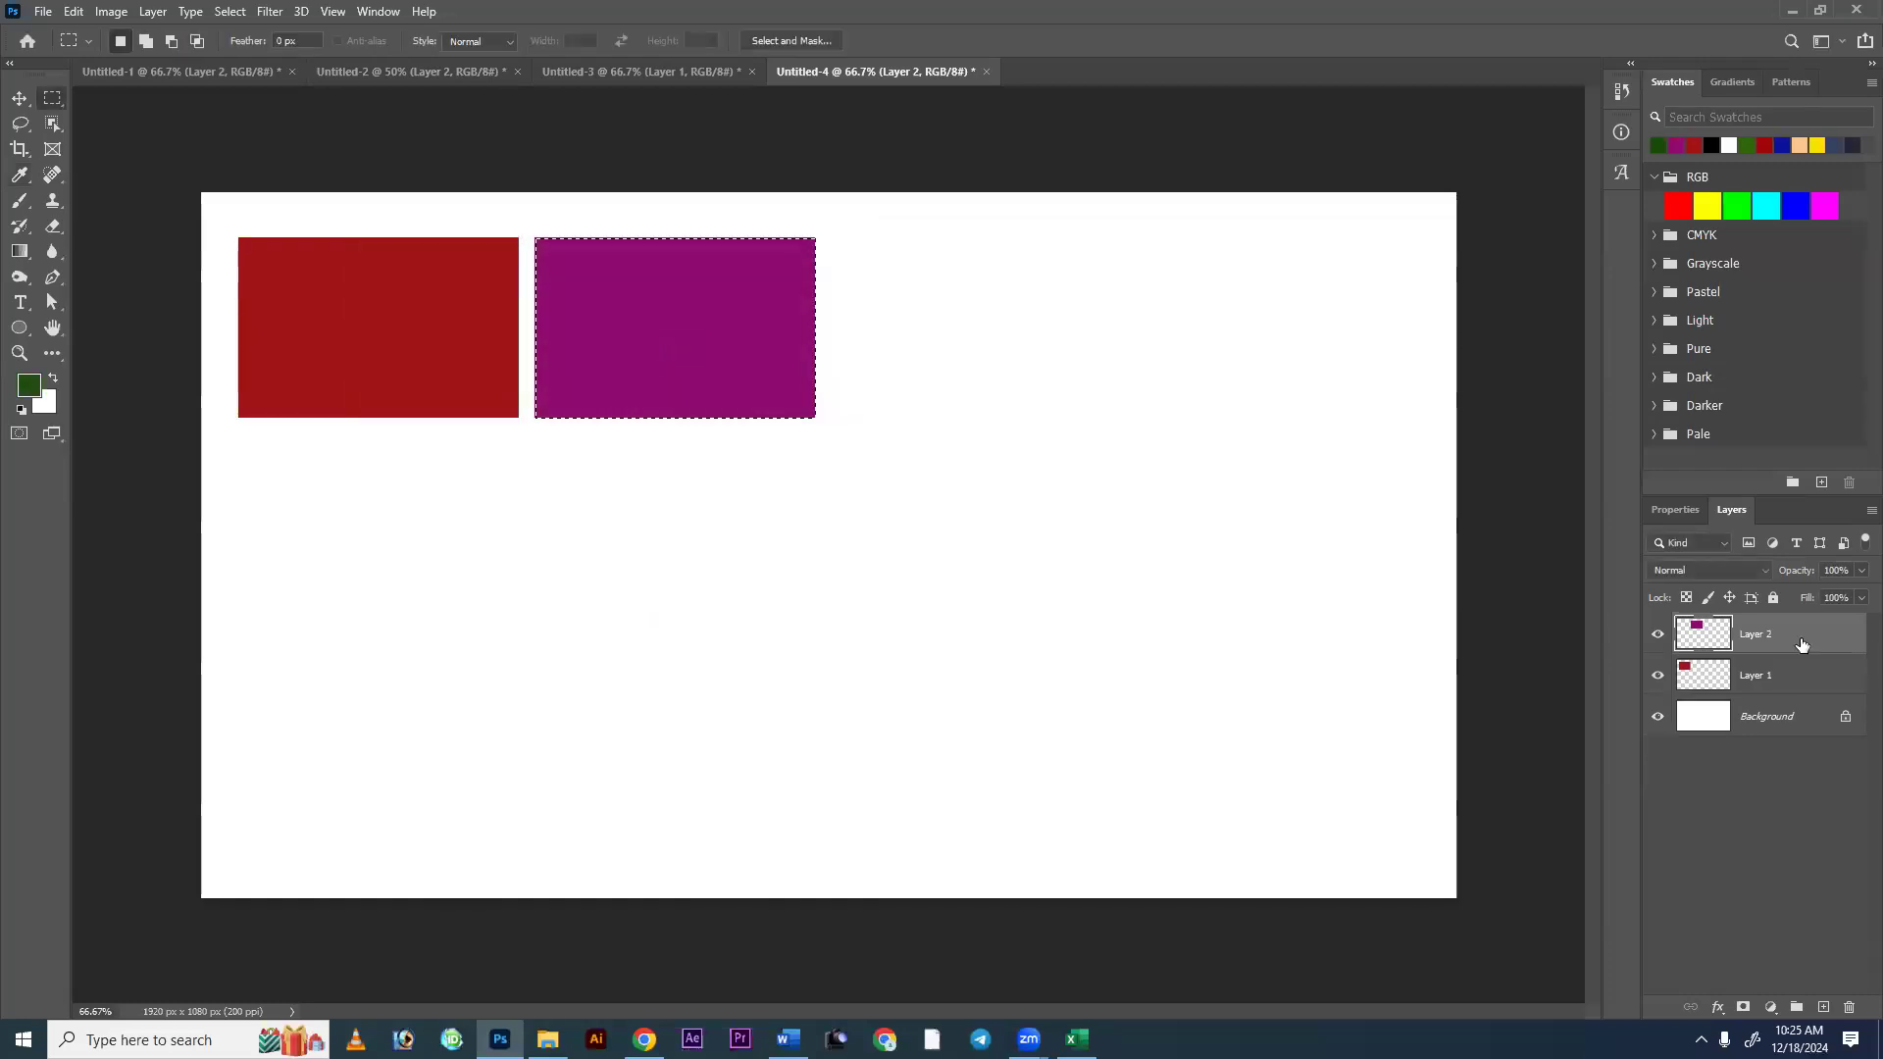
Add a new layer, move the selection outline just right of the purple rectangle, and fill it with the dark green foreground color.
key("ctrl+shift+n")
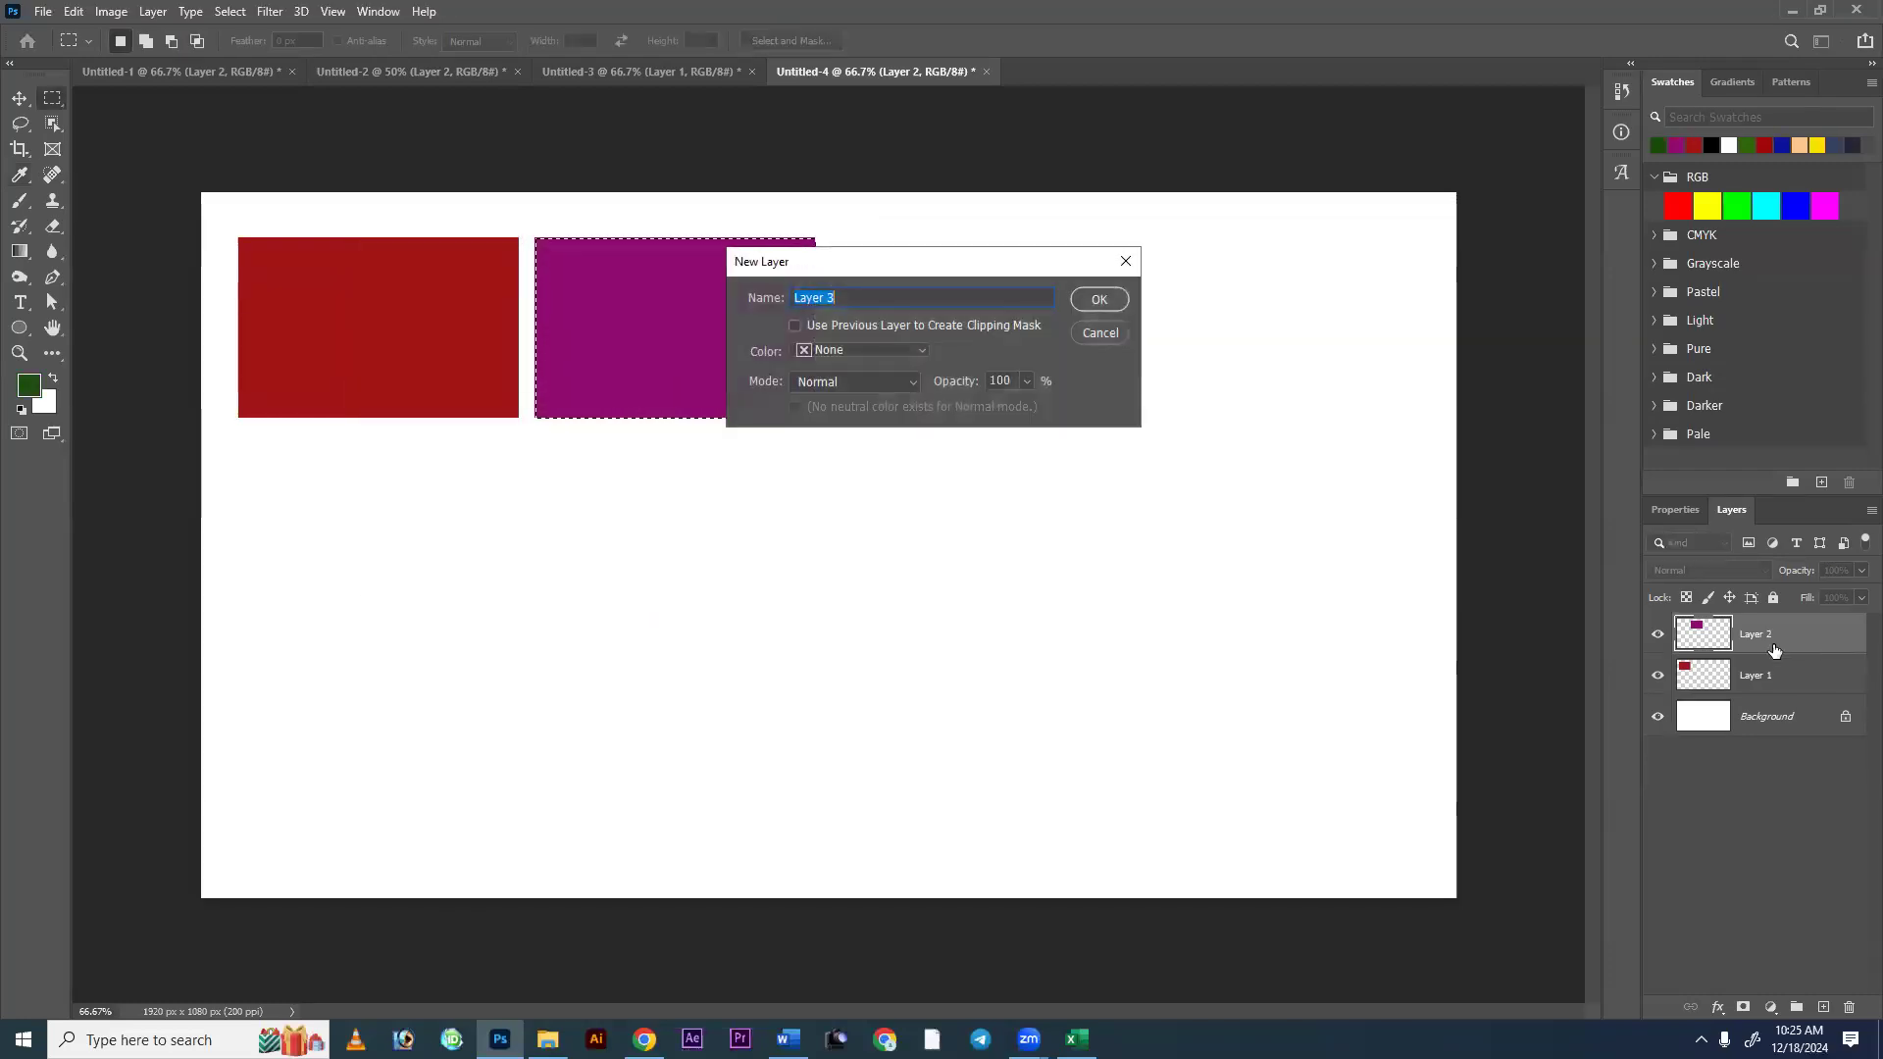
key("Return")
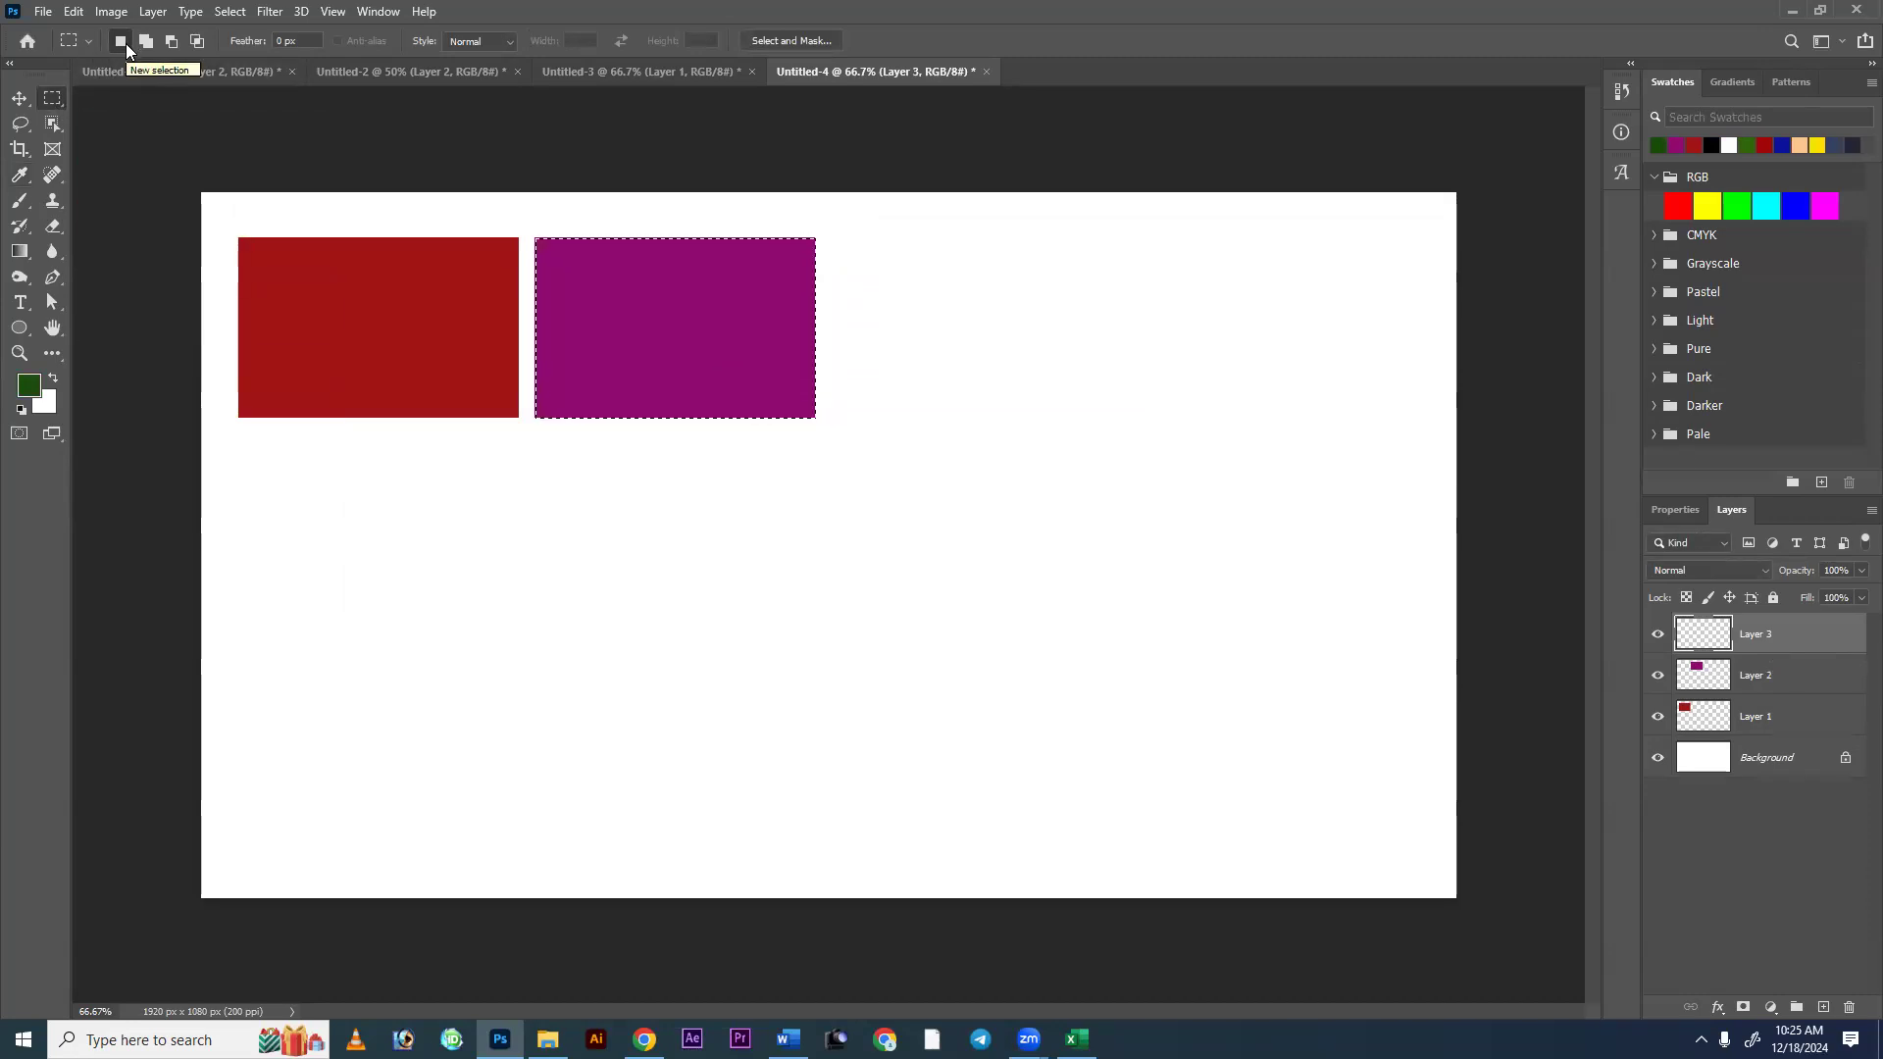
left_click_drag(673, 324, 949, 337)
key("alt+BackSpace")
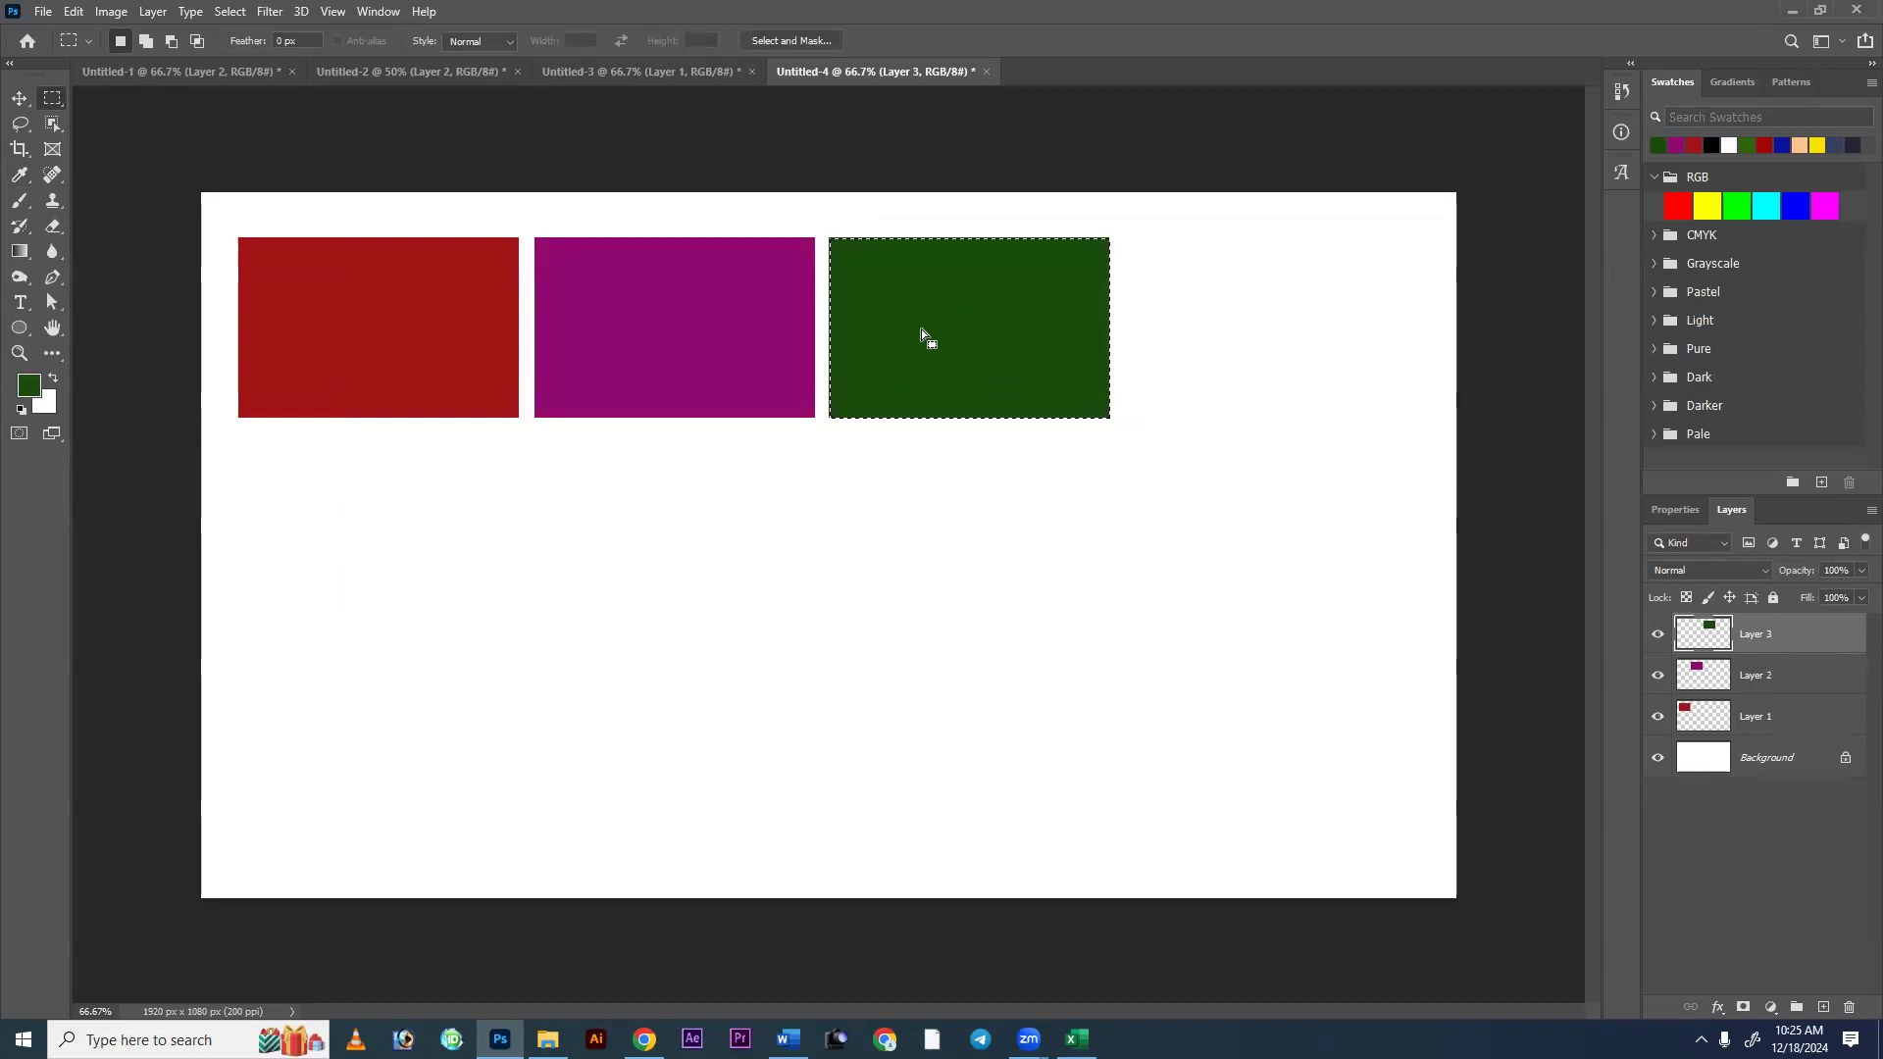
Move the selection outline just right of the green rectangle, fill it with dark orange on a new layer, and deselect.
left_click_drag(925, 329, 1229, 336)
key("ctrl+shift+n")
key("Return")
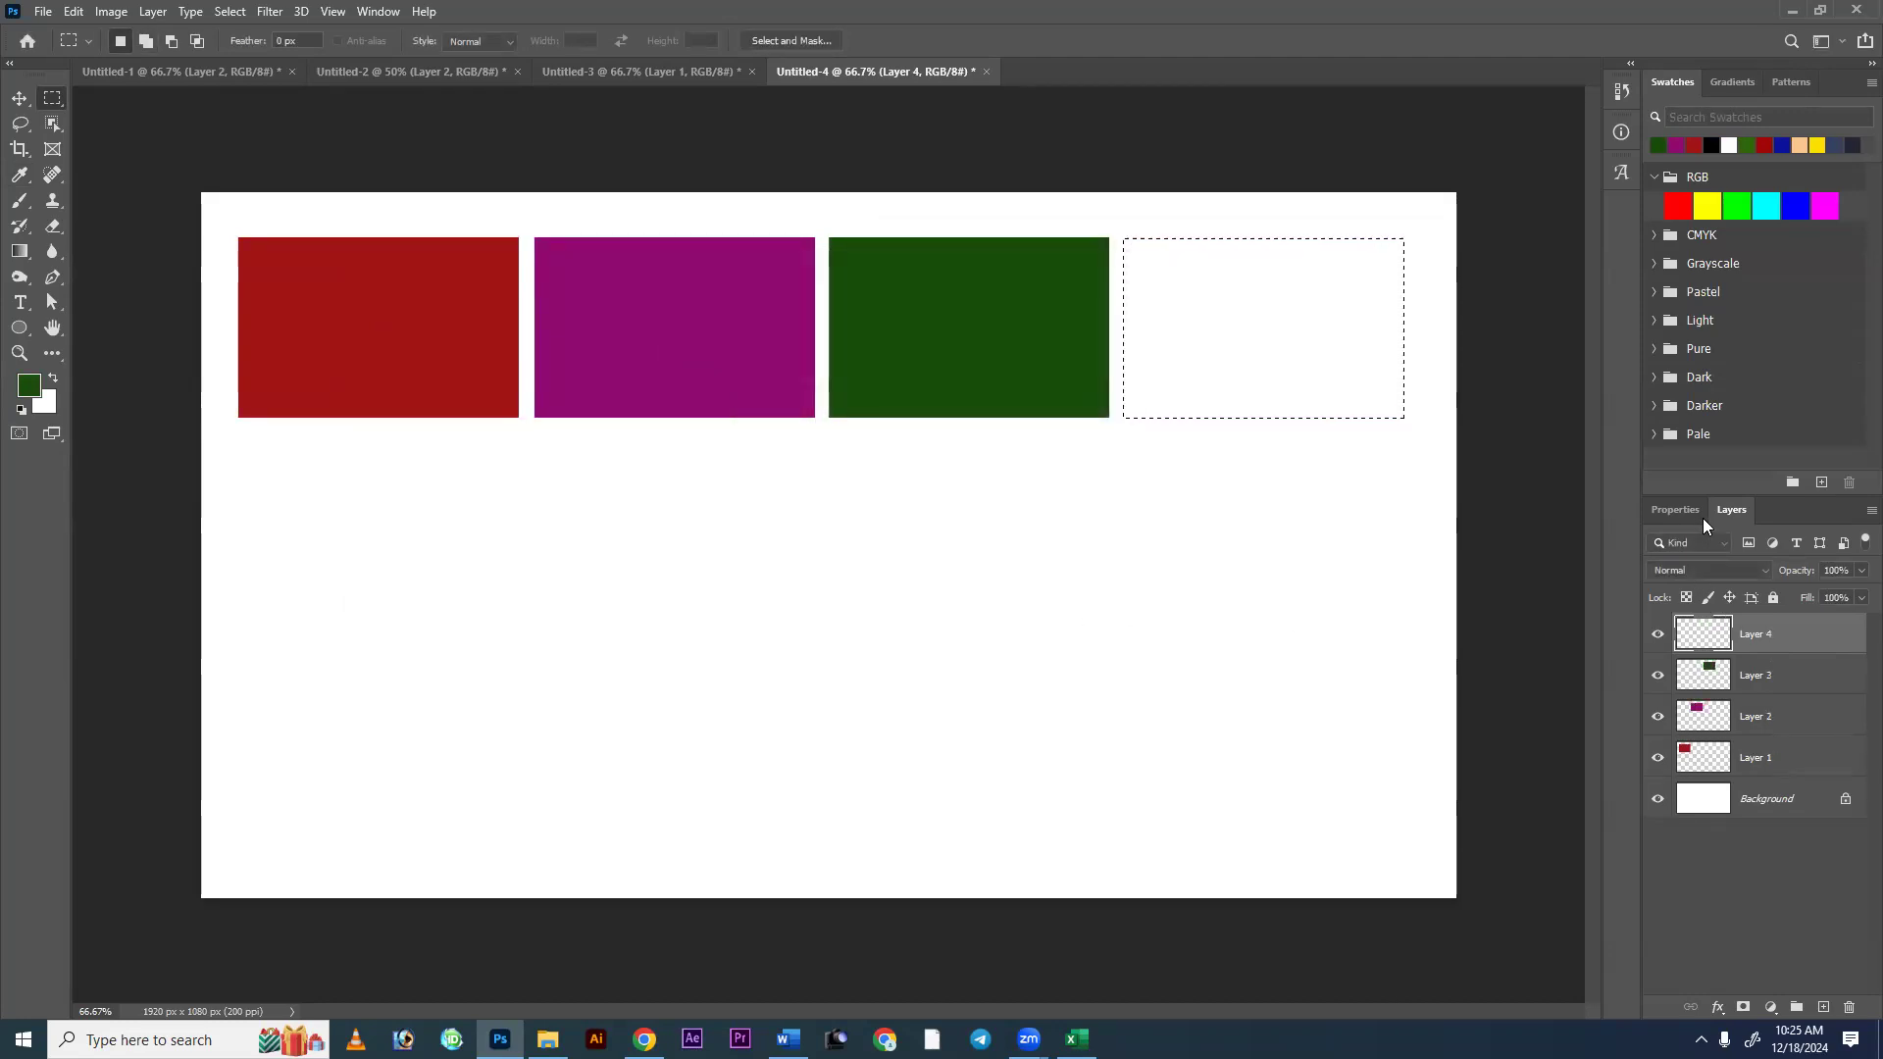
left_click(29, 385)
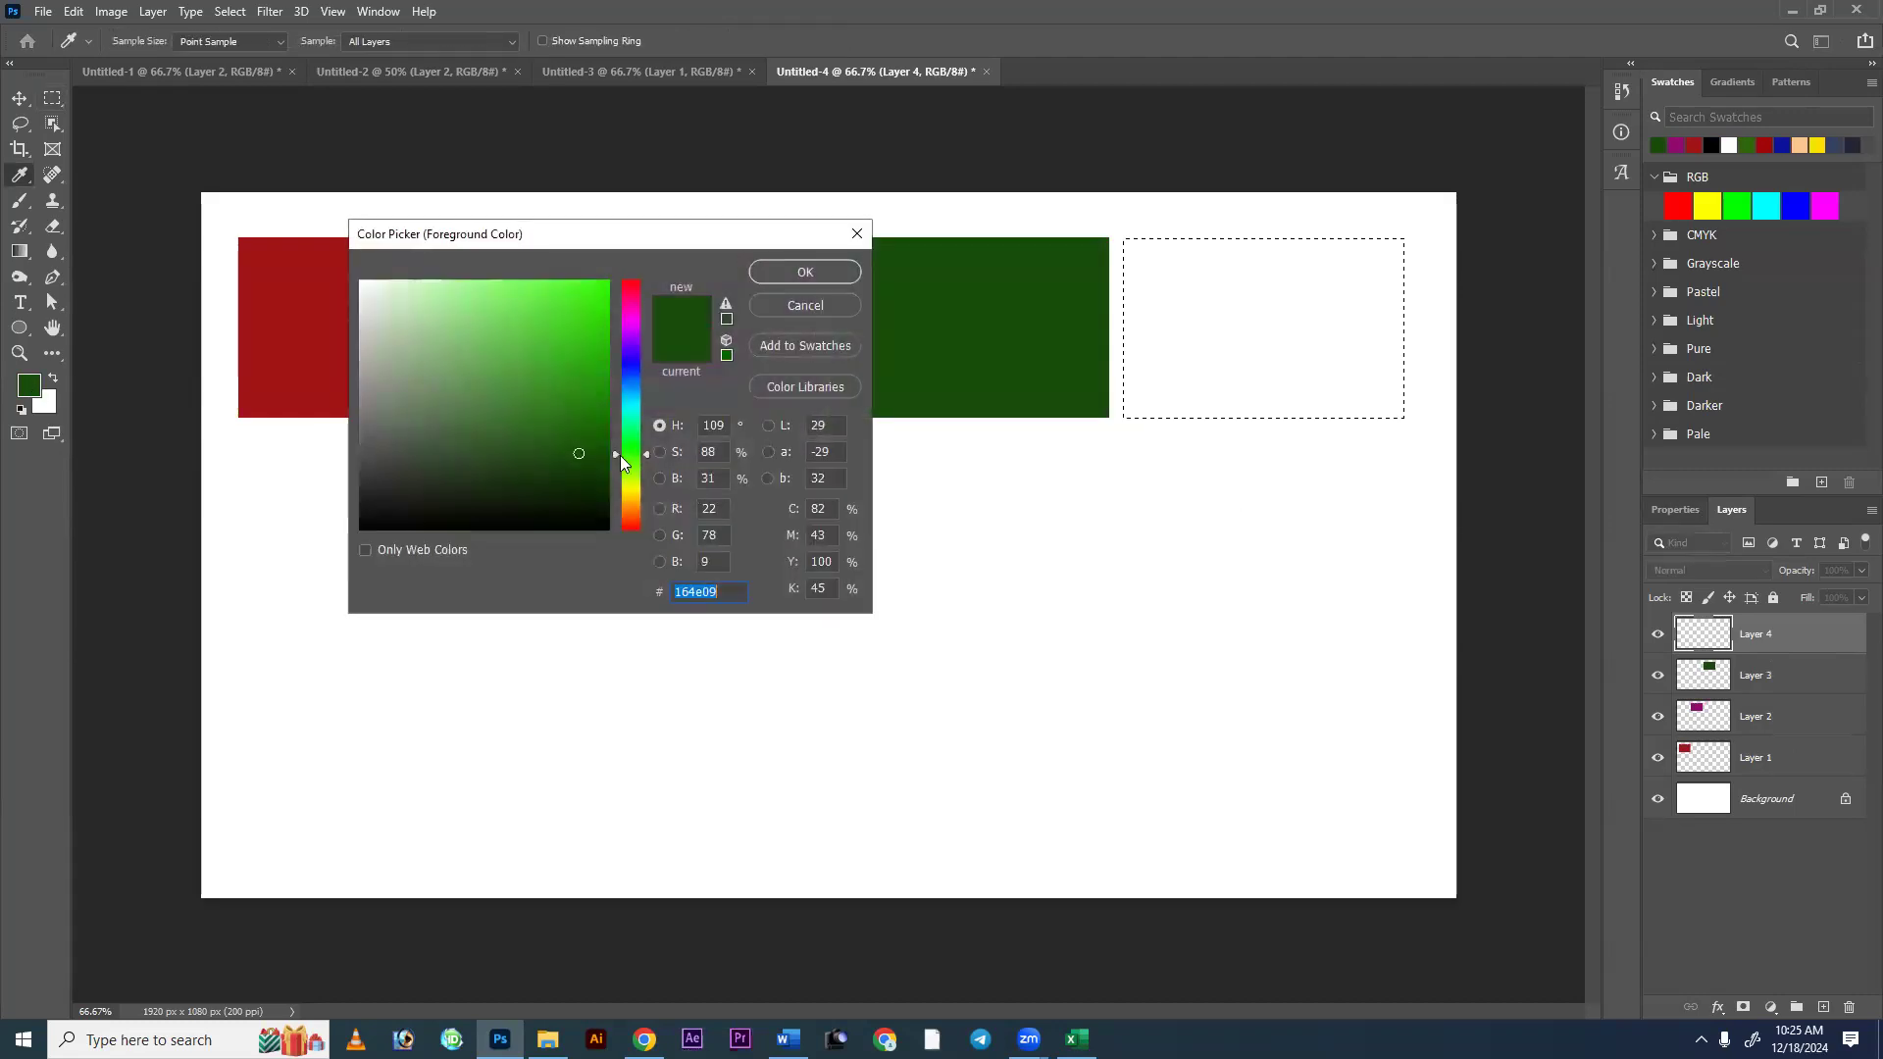
left_click_drag(631, 494, 633, 508)
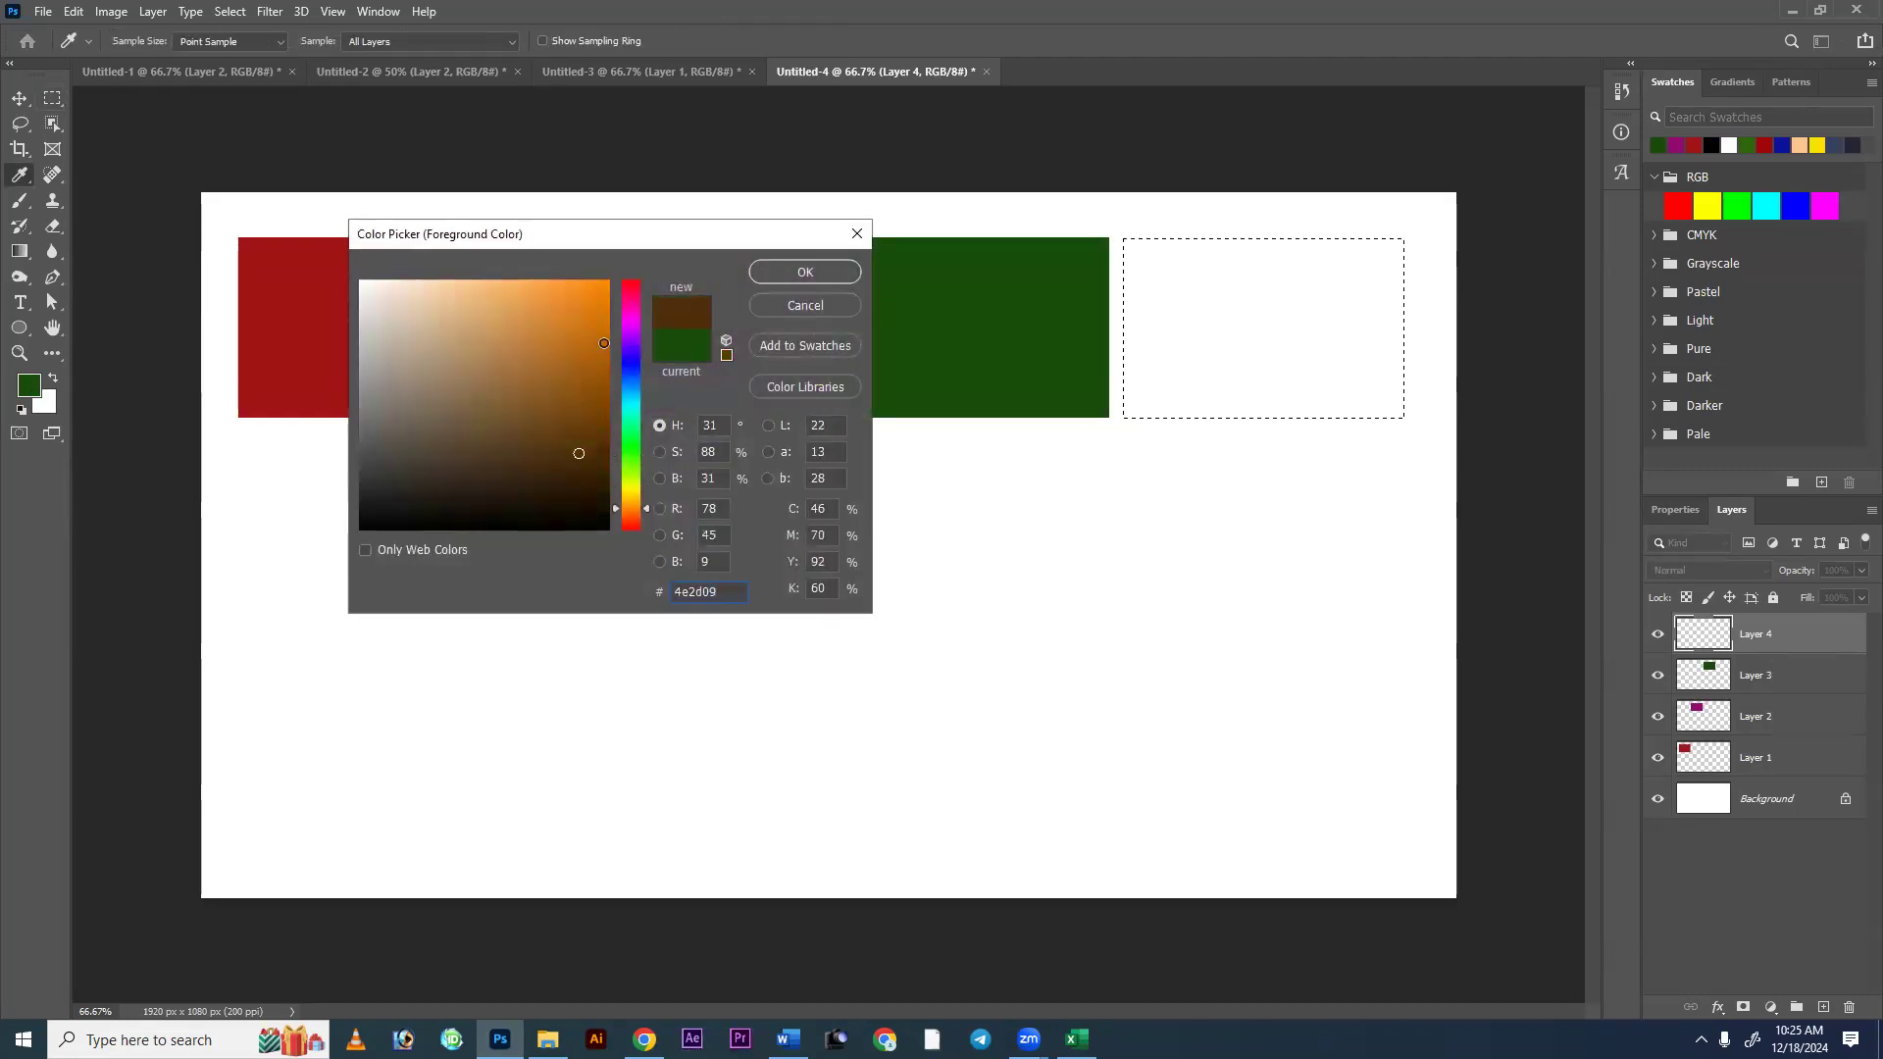
left_click(607, 364)
left_click(804, 273)
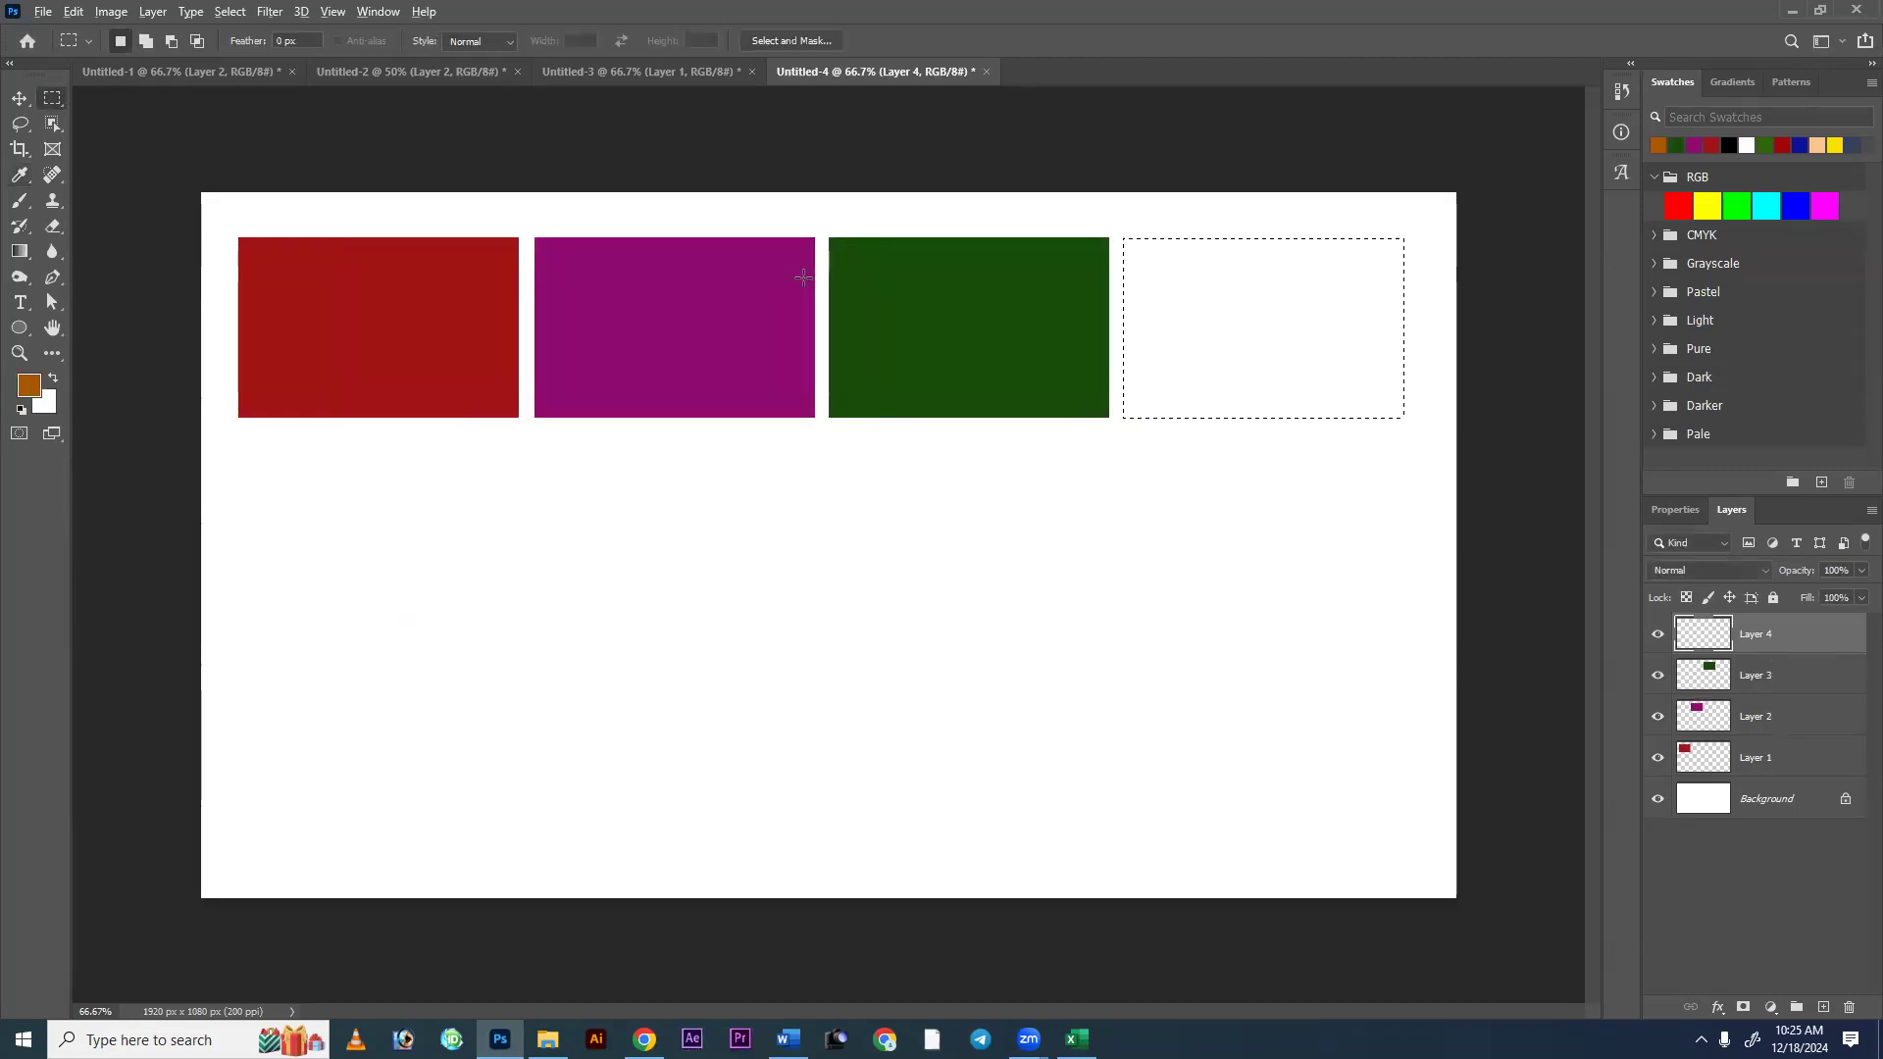
key("alt+BackSpace")
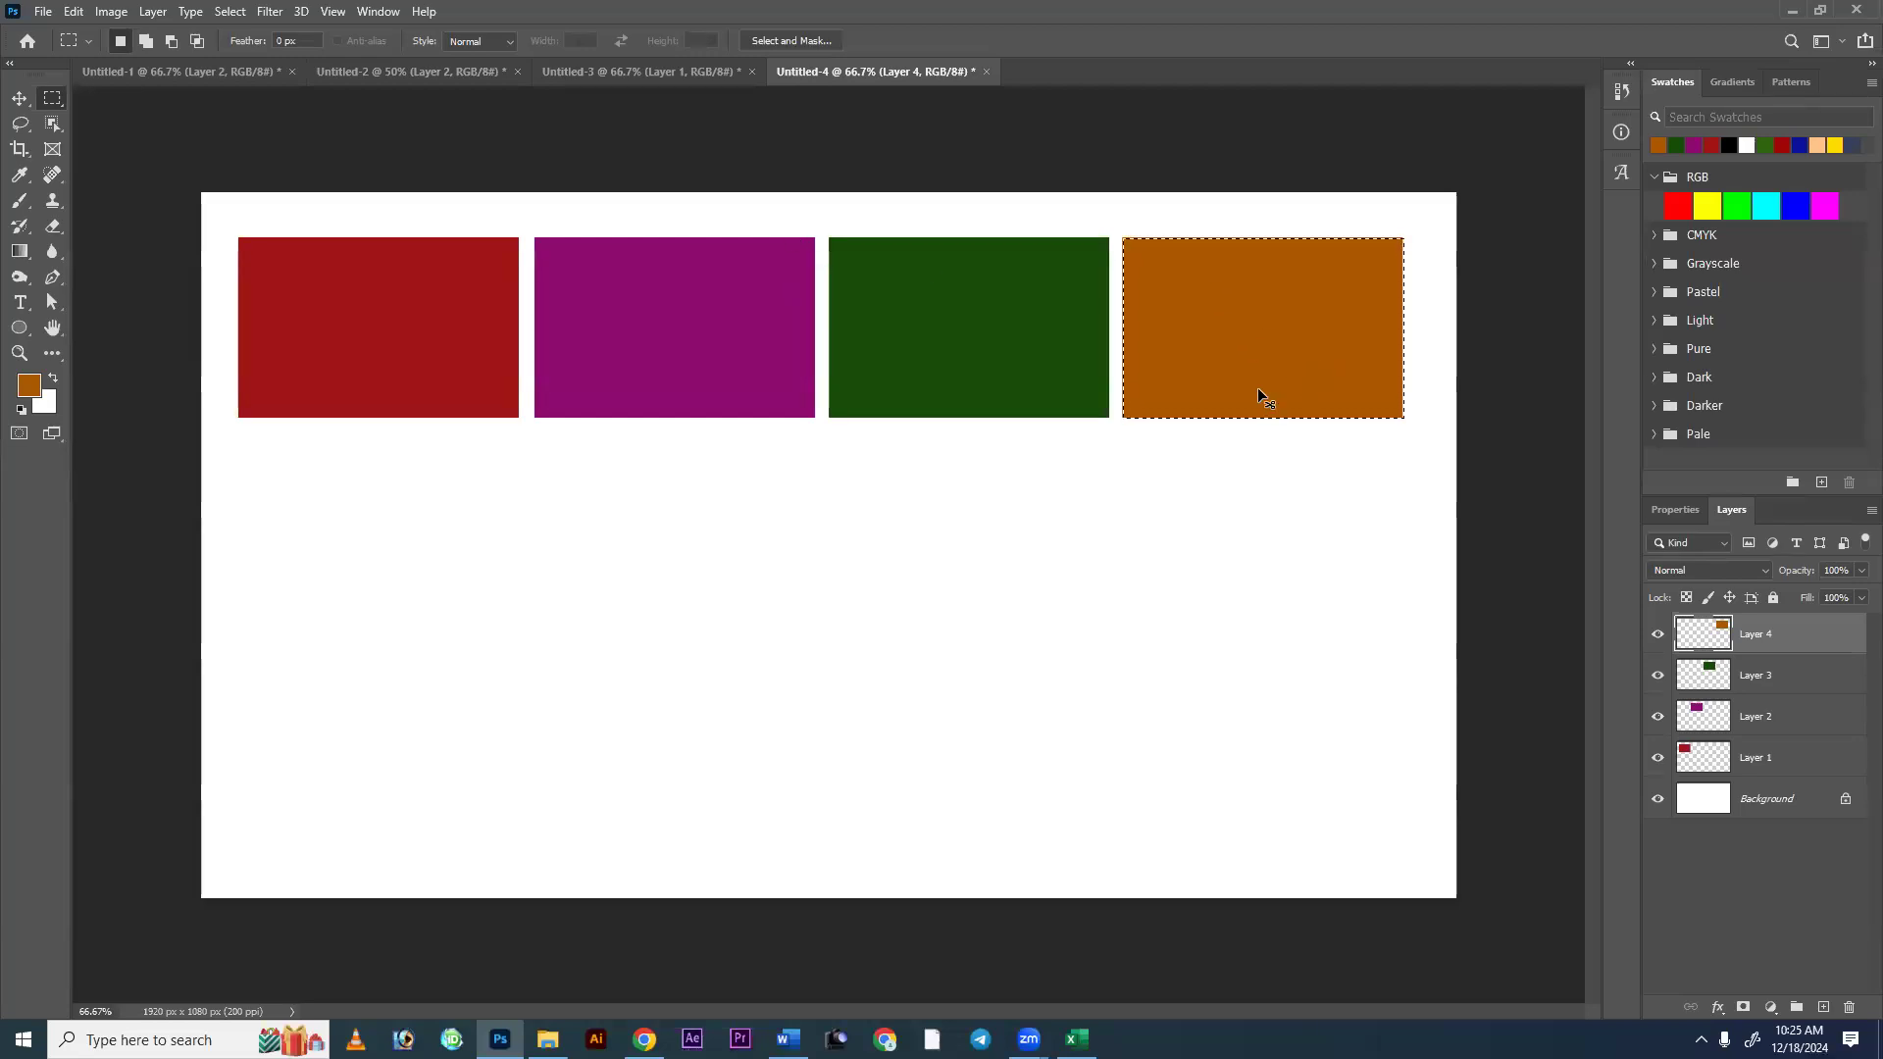
key("ctrl+d")
Draw a circular selection below the red rectangle with the Elliptical Marquee tool and add a new layer for it.
right_click(51, 102)
left_click(108, 116)
left_click_drag(273, 435, 489, 659)
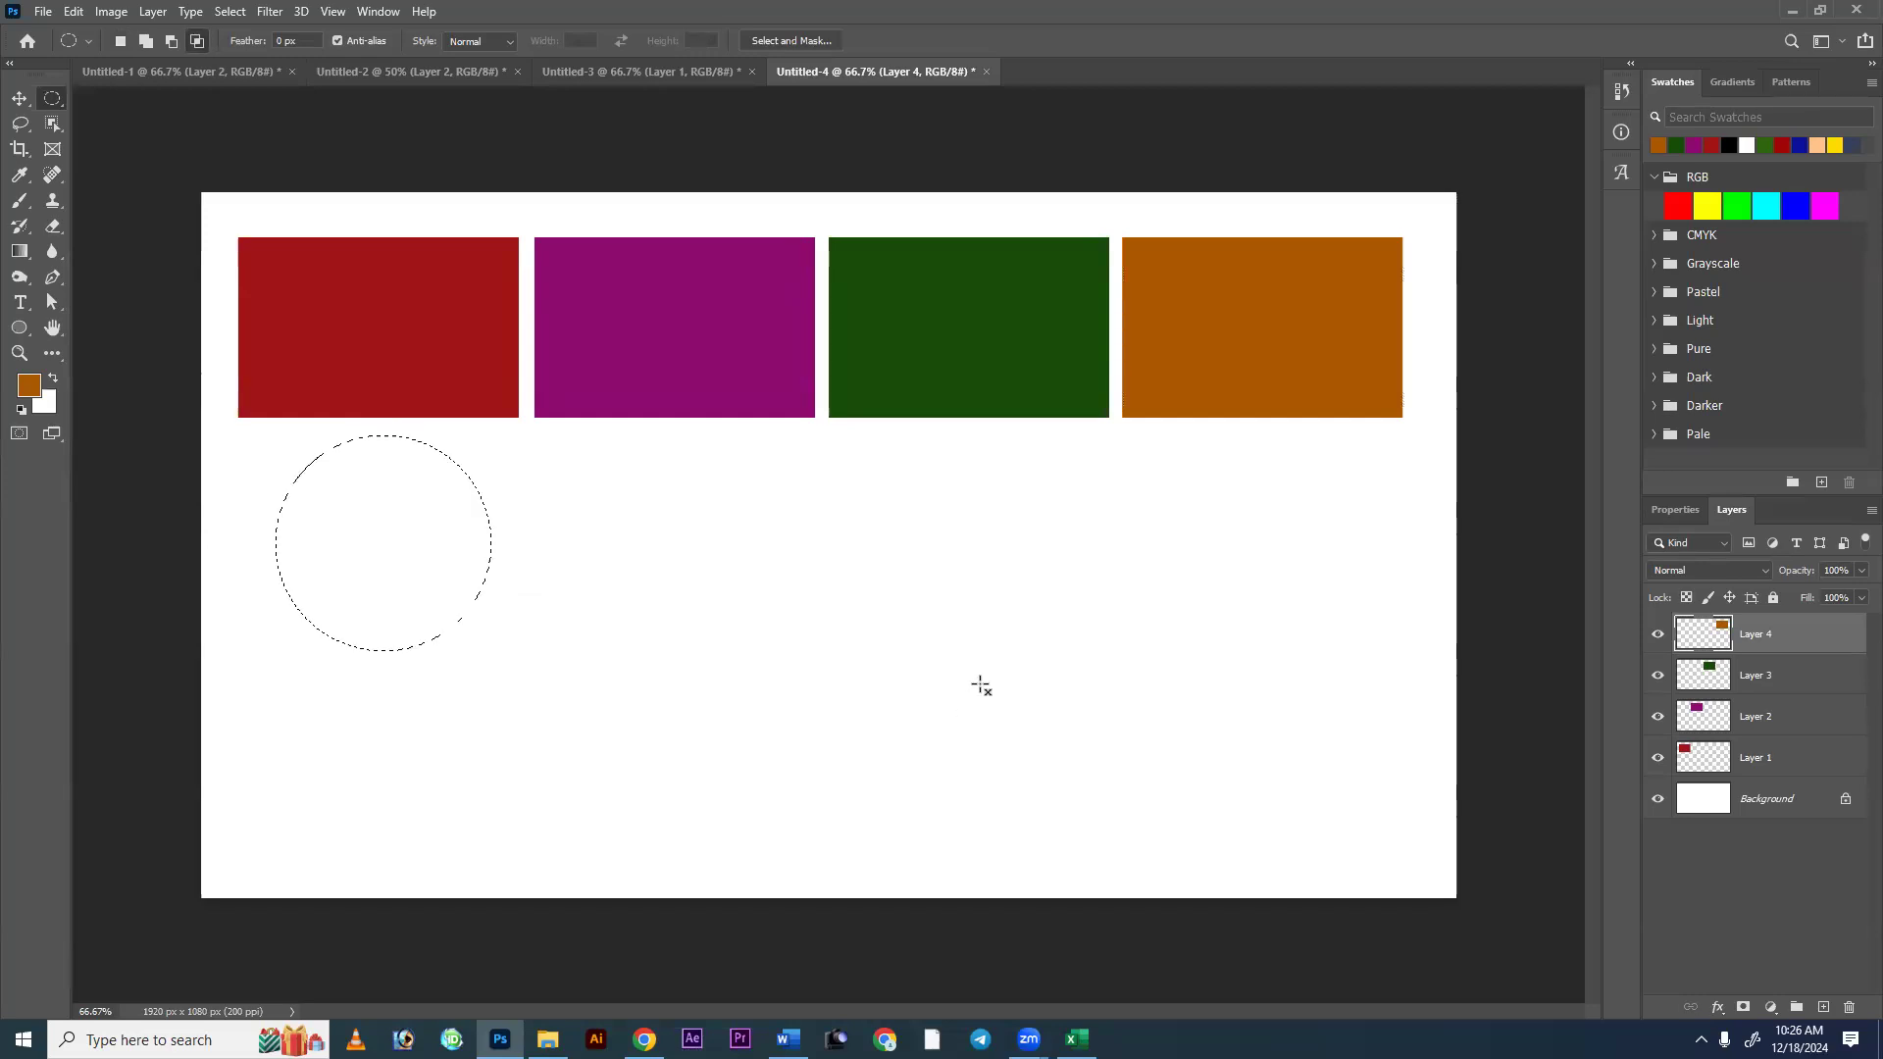
key("ctrl+shift+n")
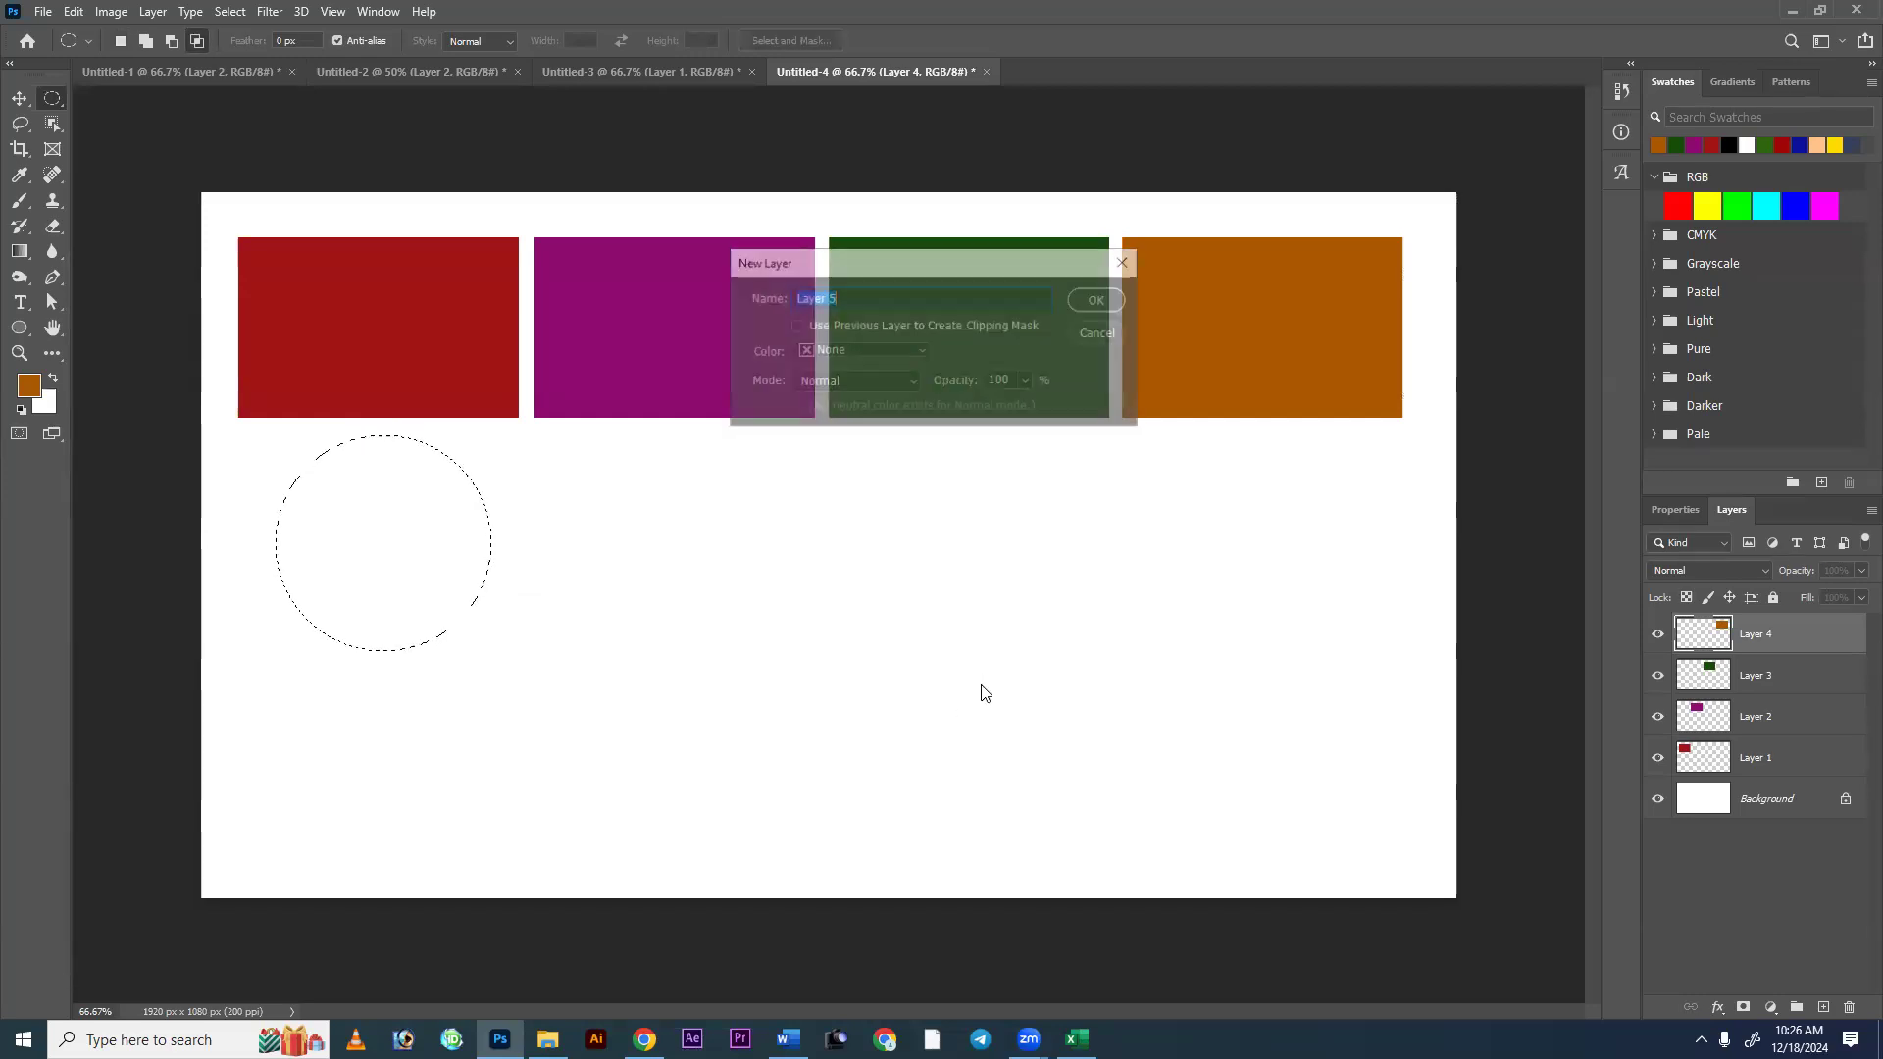
key("Return")
Set the foreground color to blue-violet #3800aa and fill the circular selection with it.
left_click(30, 385)
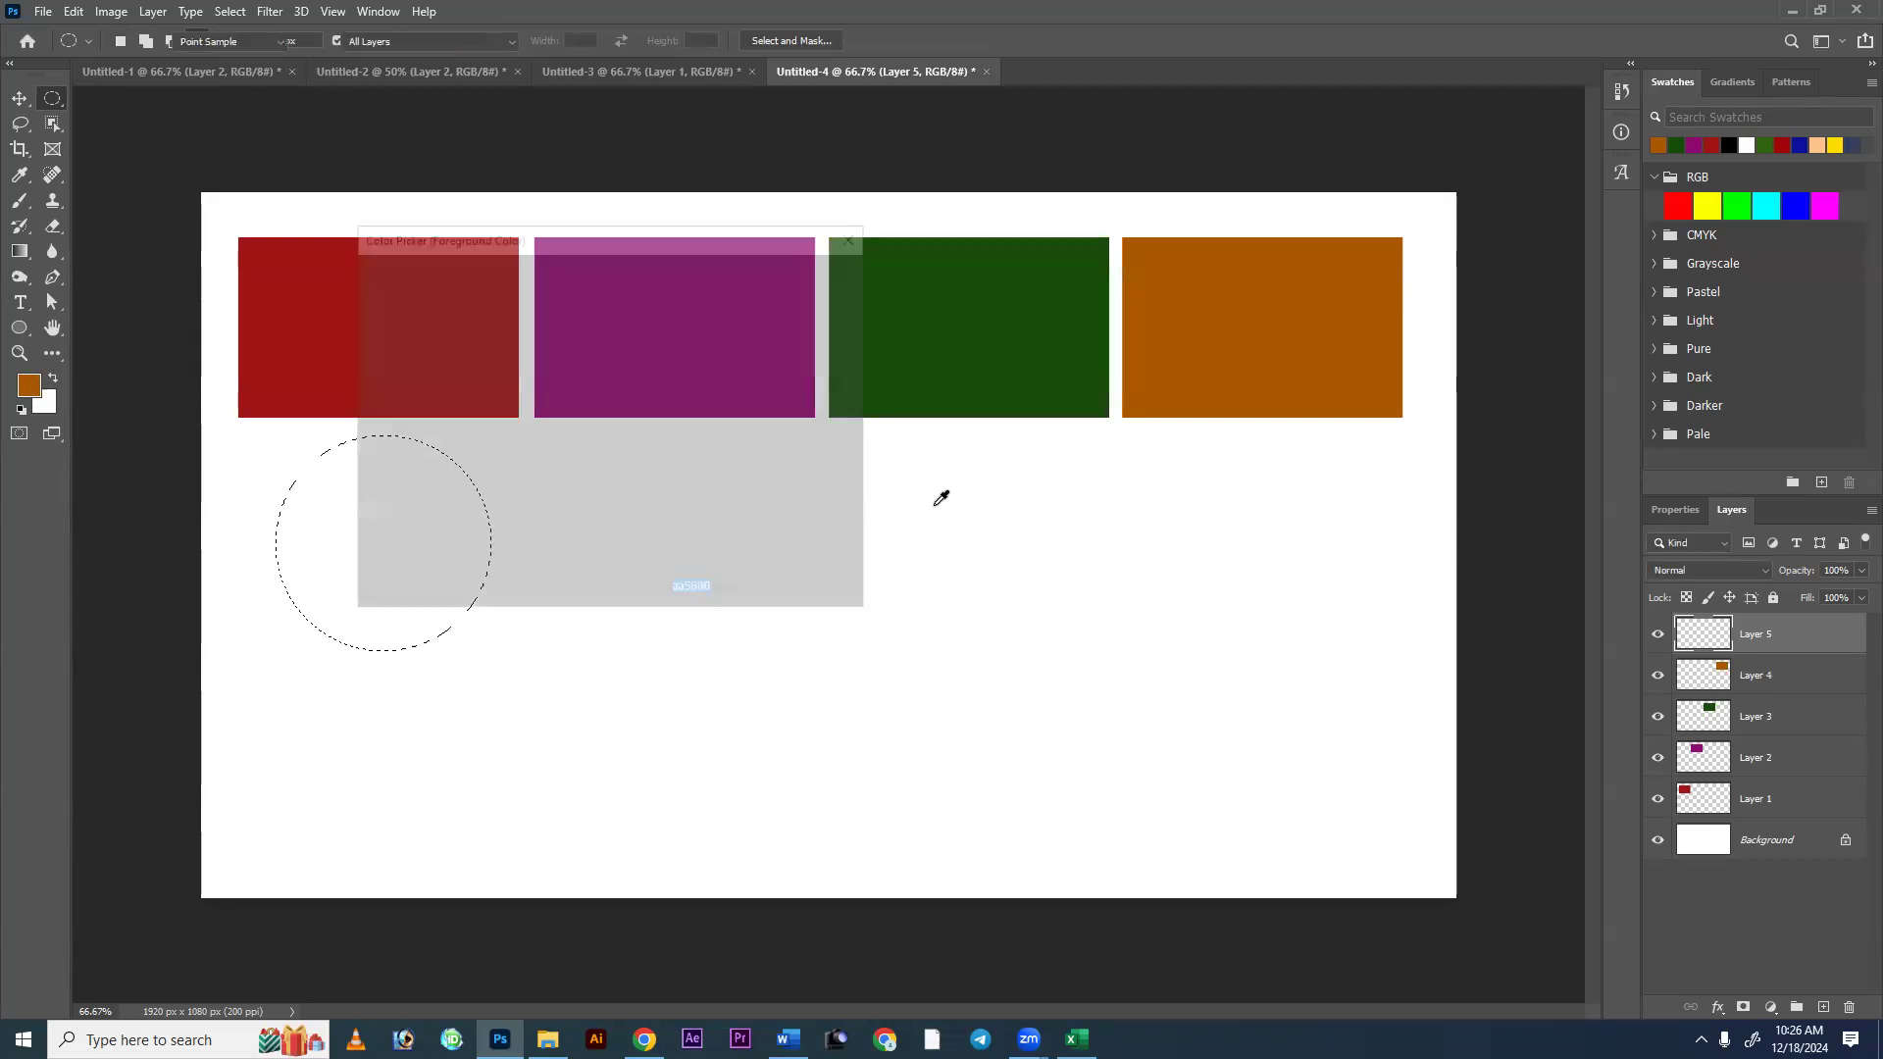
left_click(625, 350)
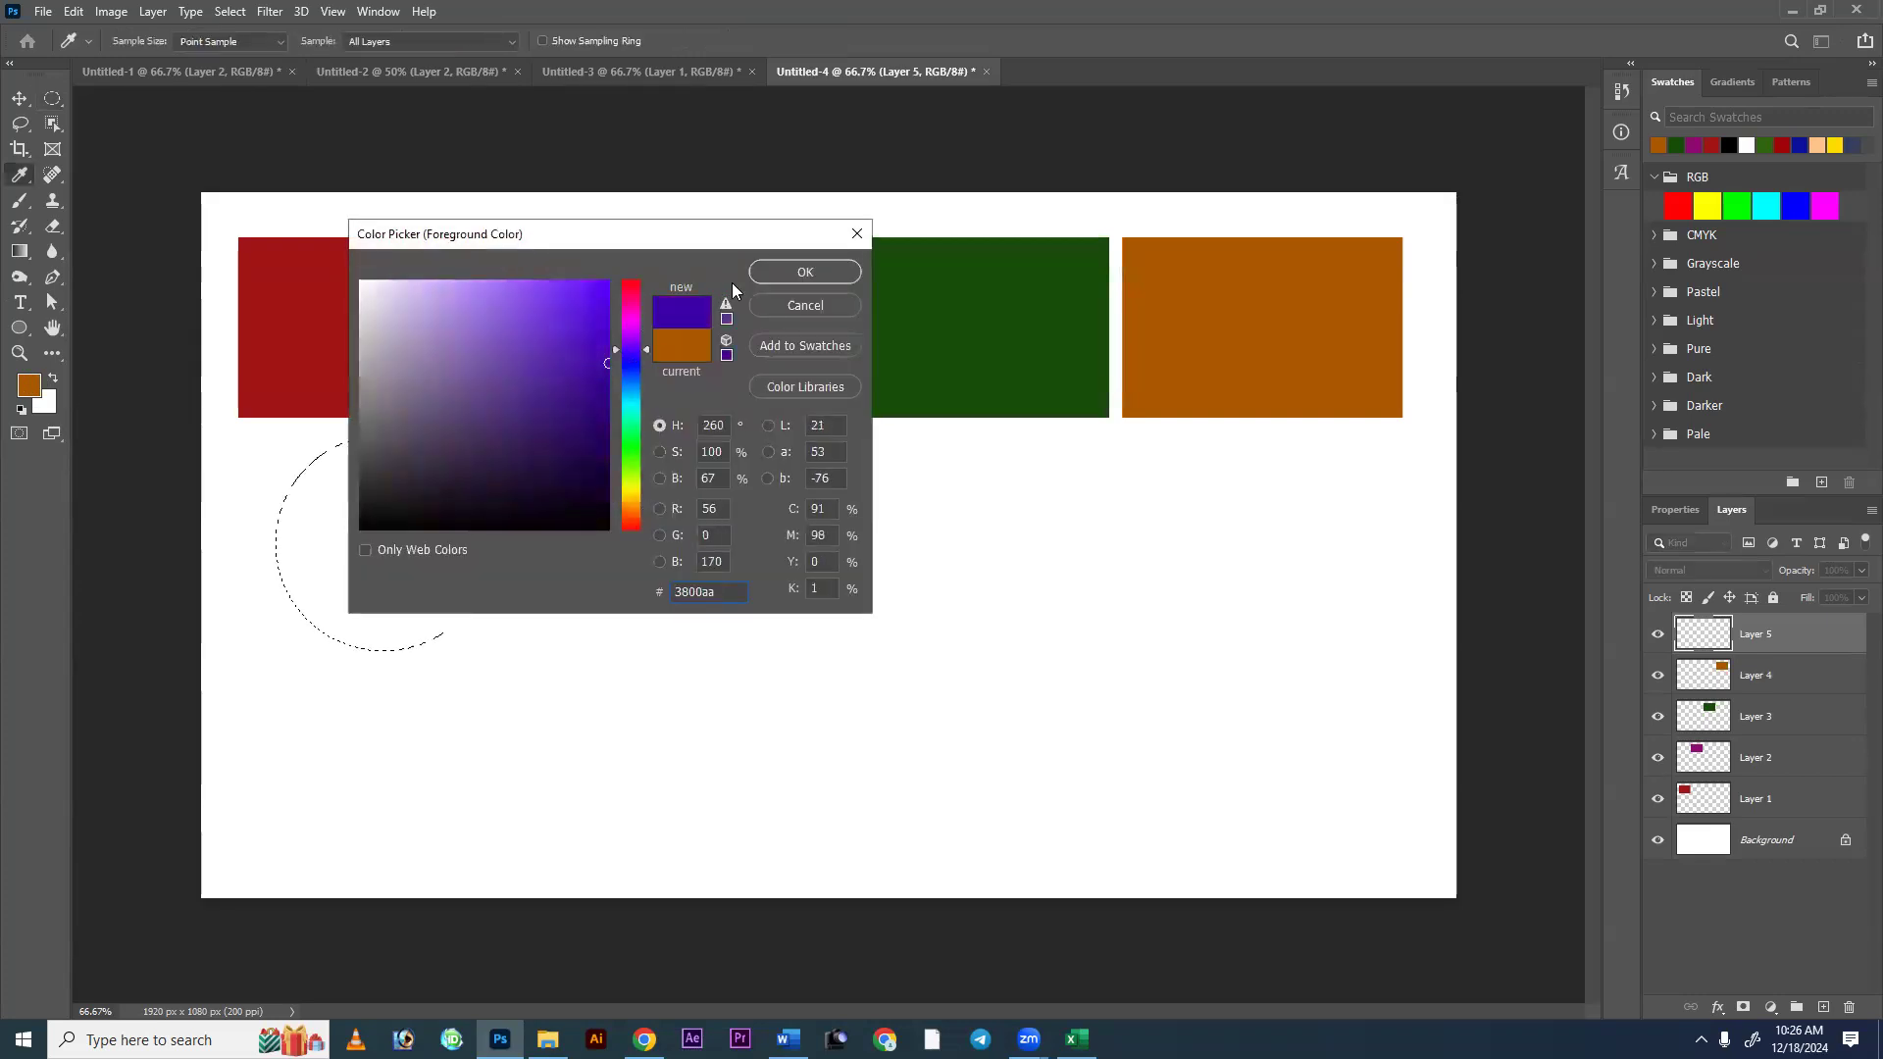
left_click(794, 277)
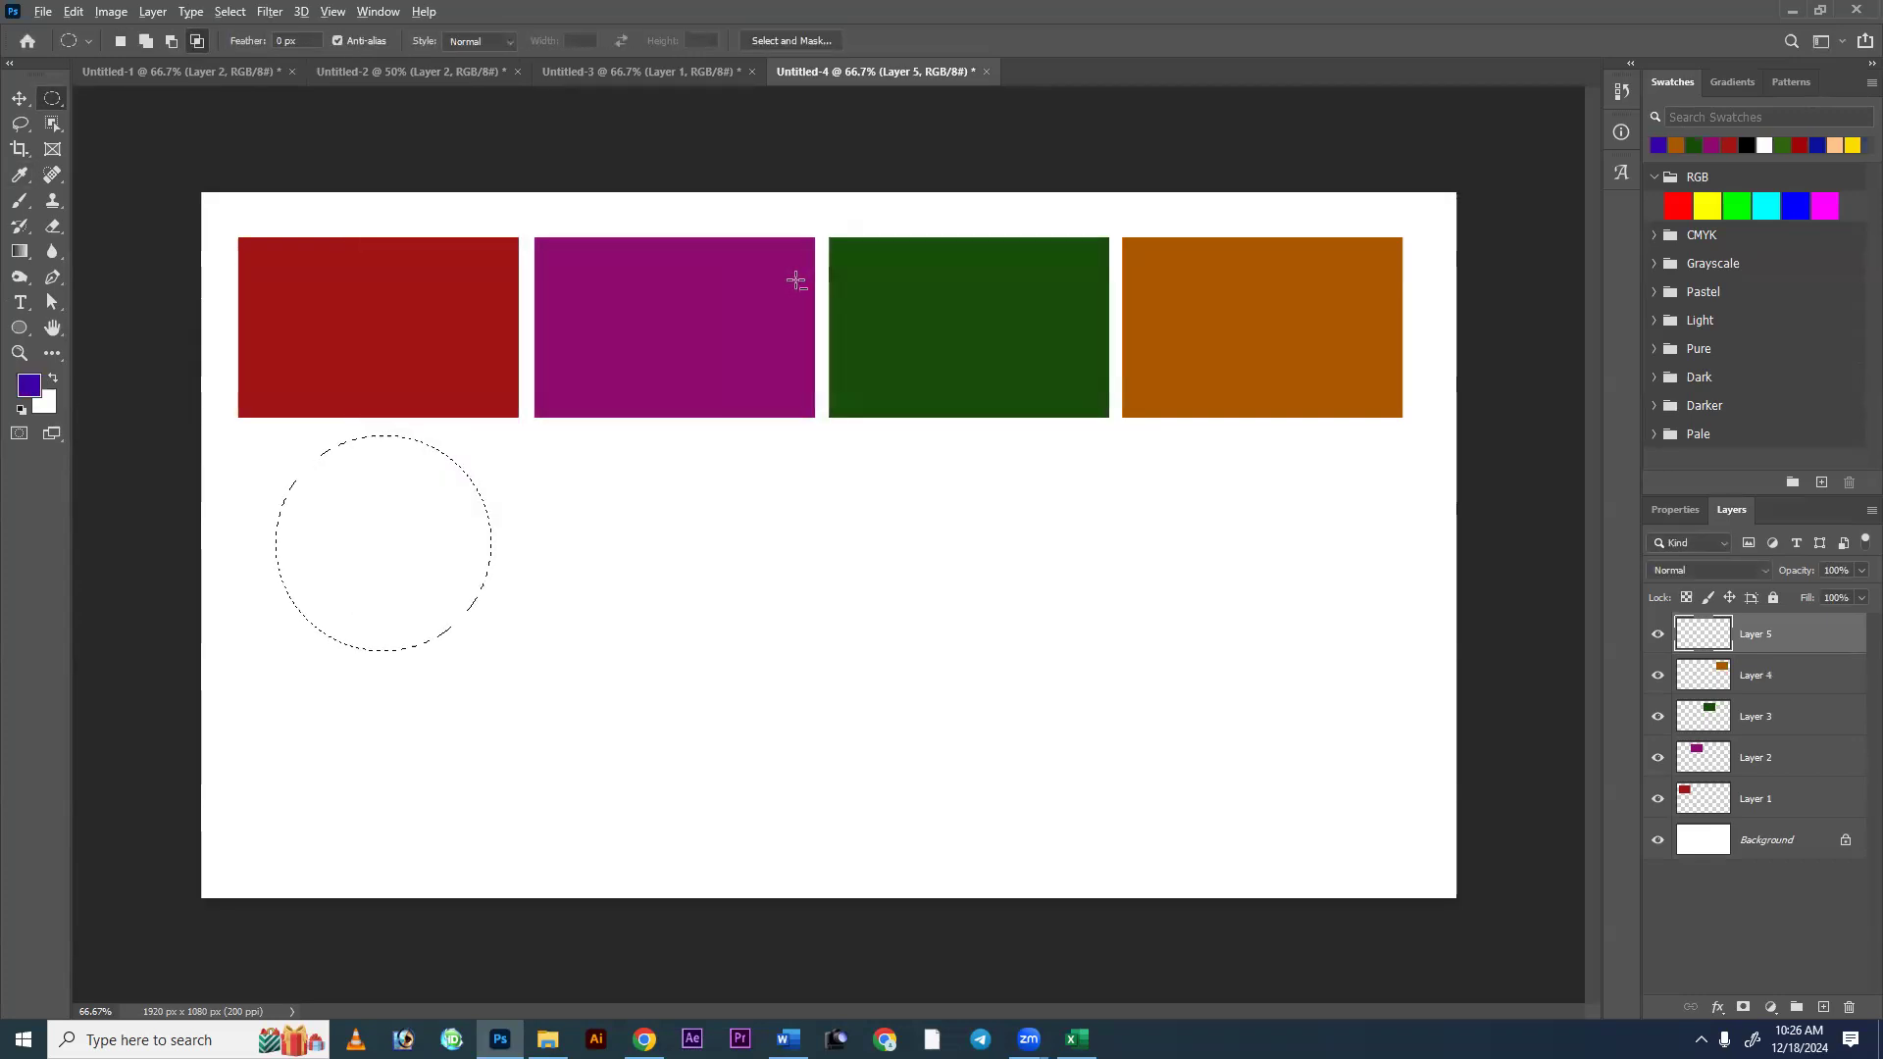
key("alt+BackSpace")
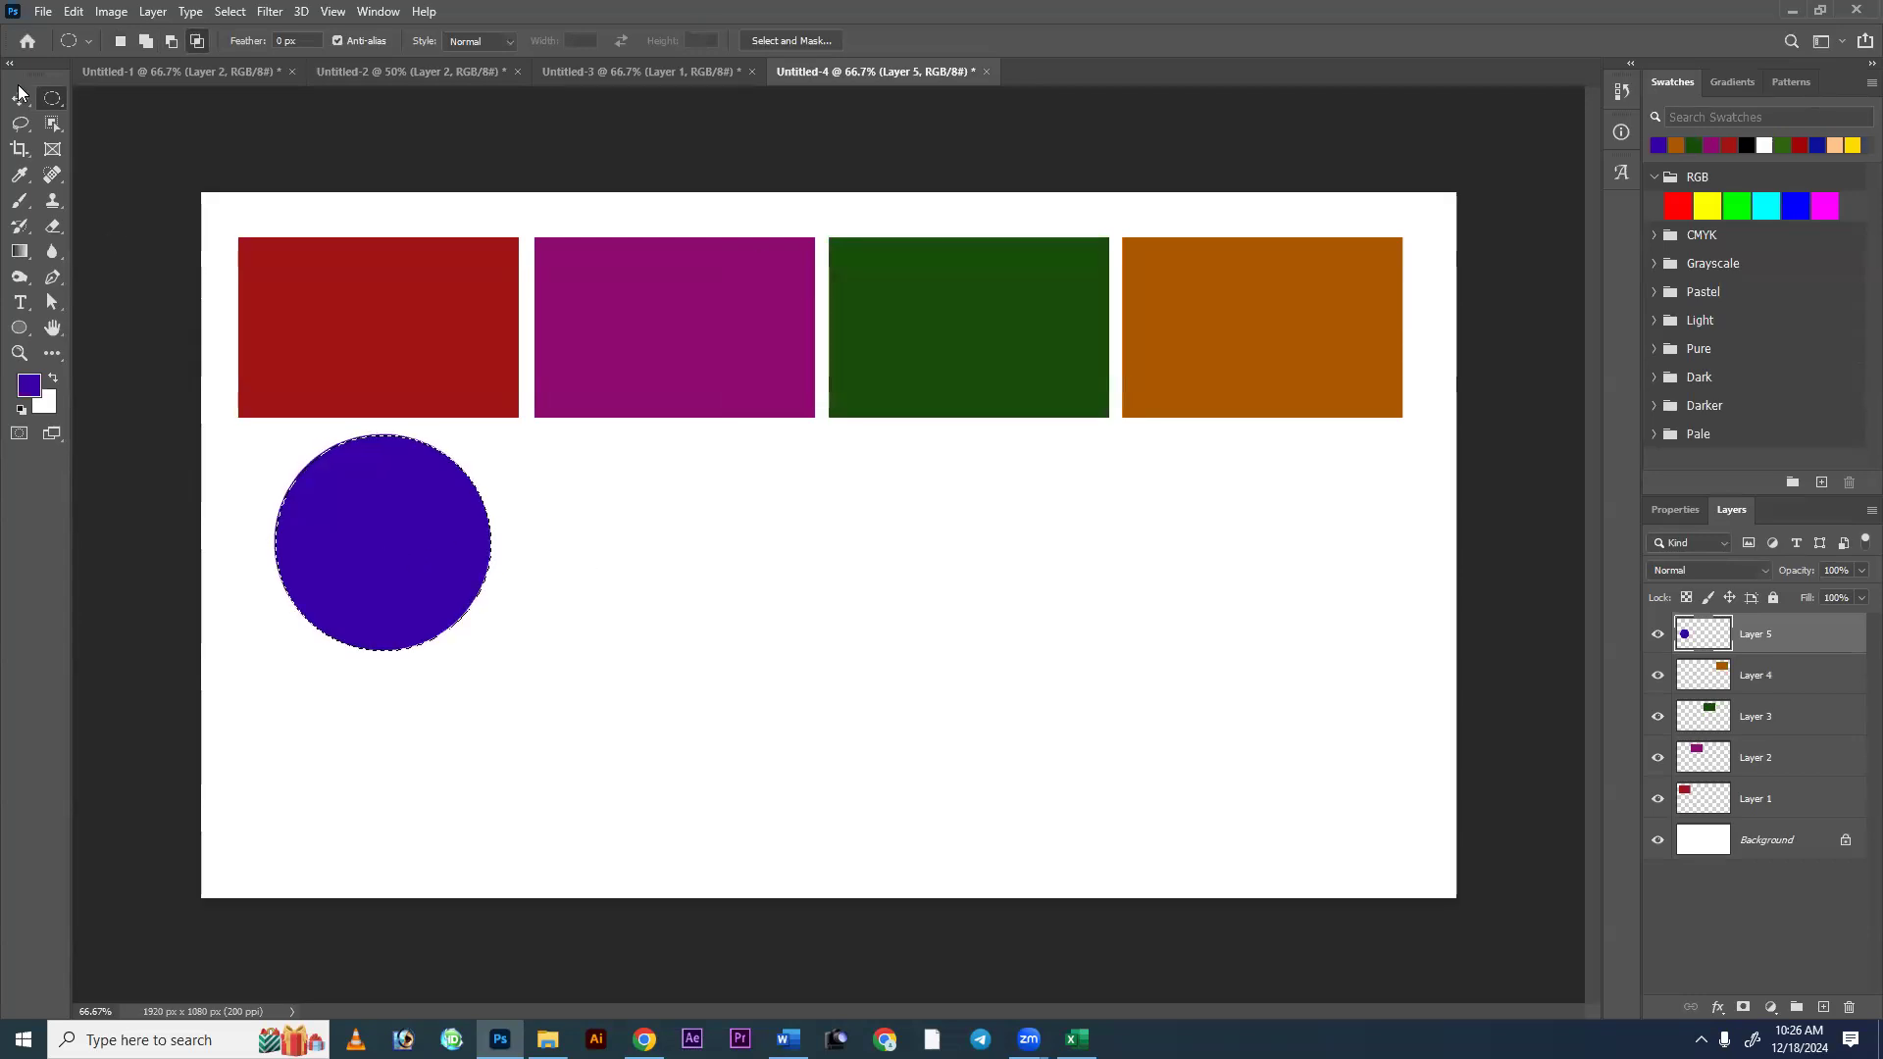
In New selection mode, move the circular outline just right of the blue circle and set the foreground color to crimson #c70847.
left_click(117, 40)
left_click_drag(381, 546, 616, 556)
left_click(29, 385)
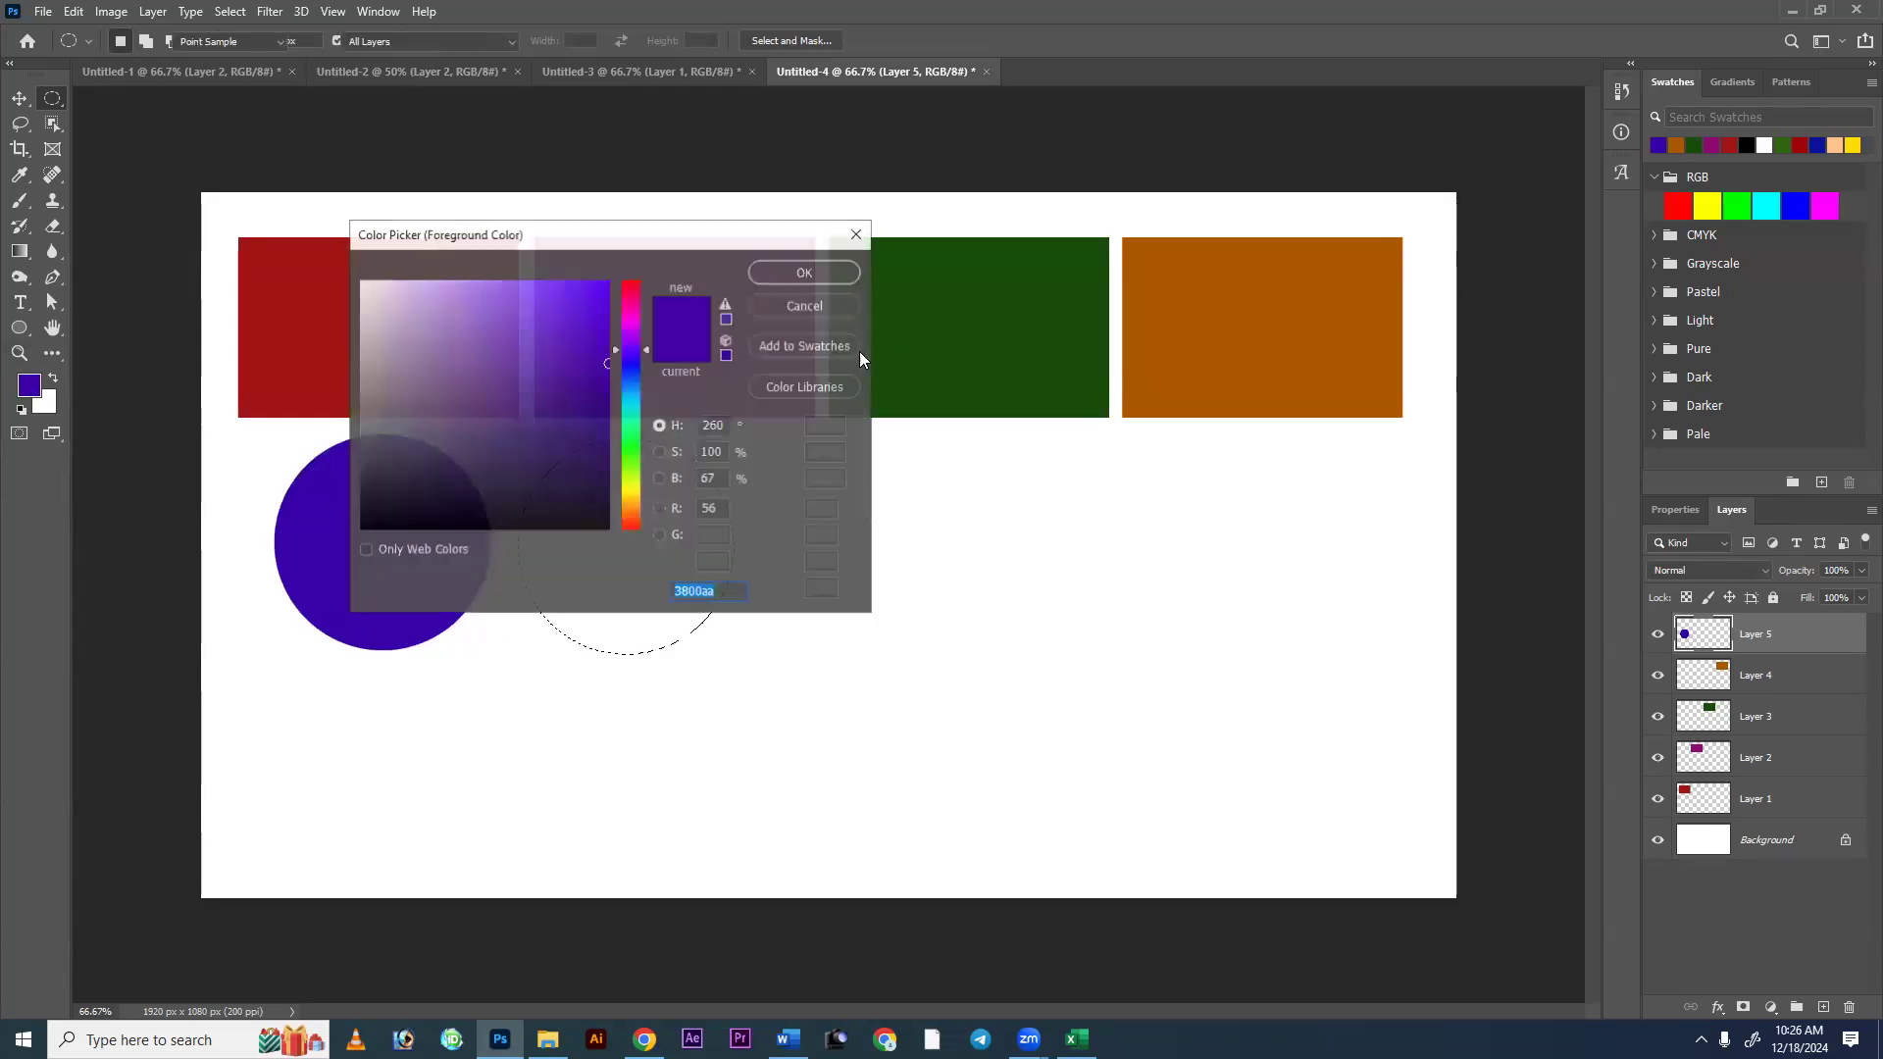
left_click(631, 321)
left_click(595, 375)
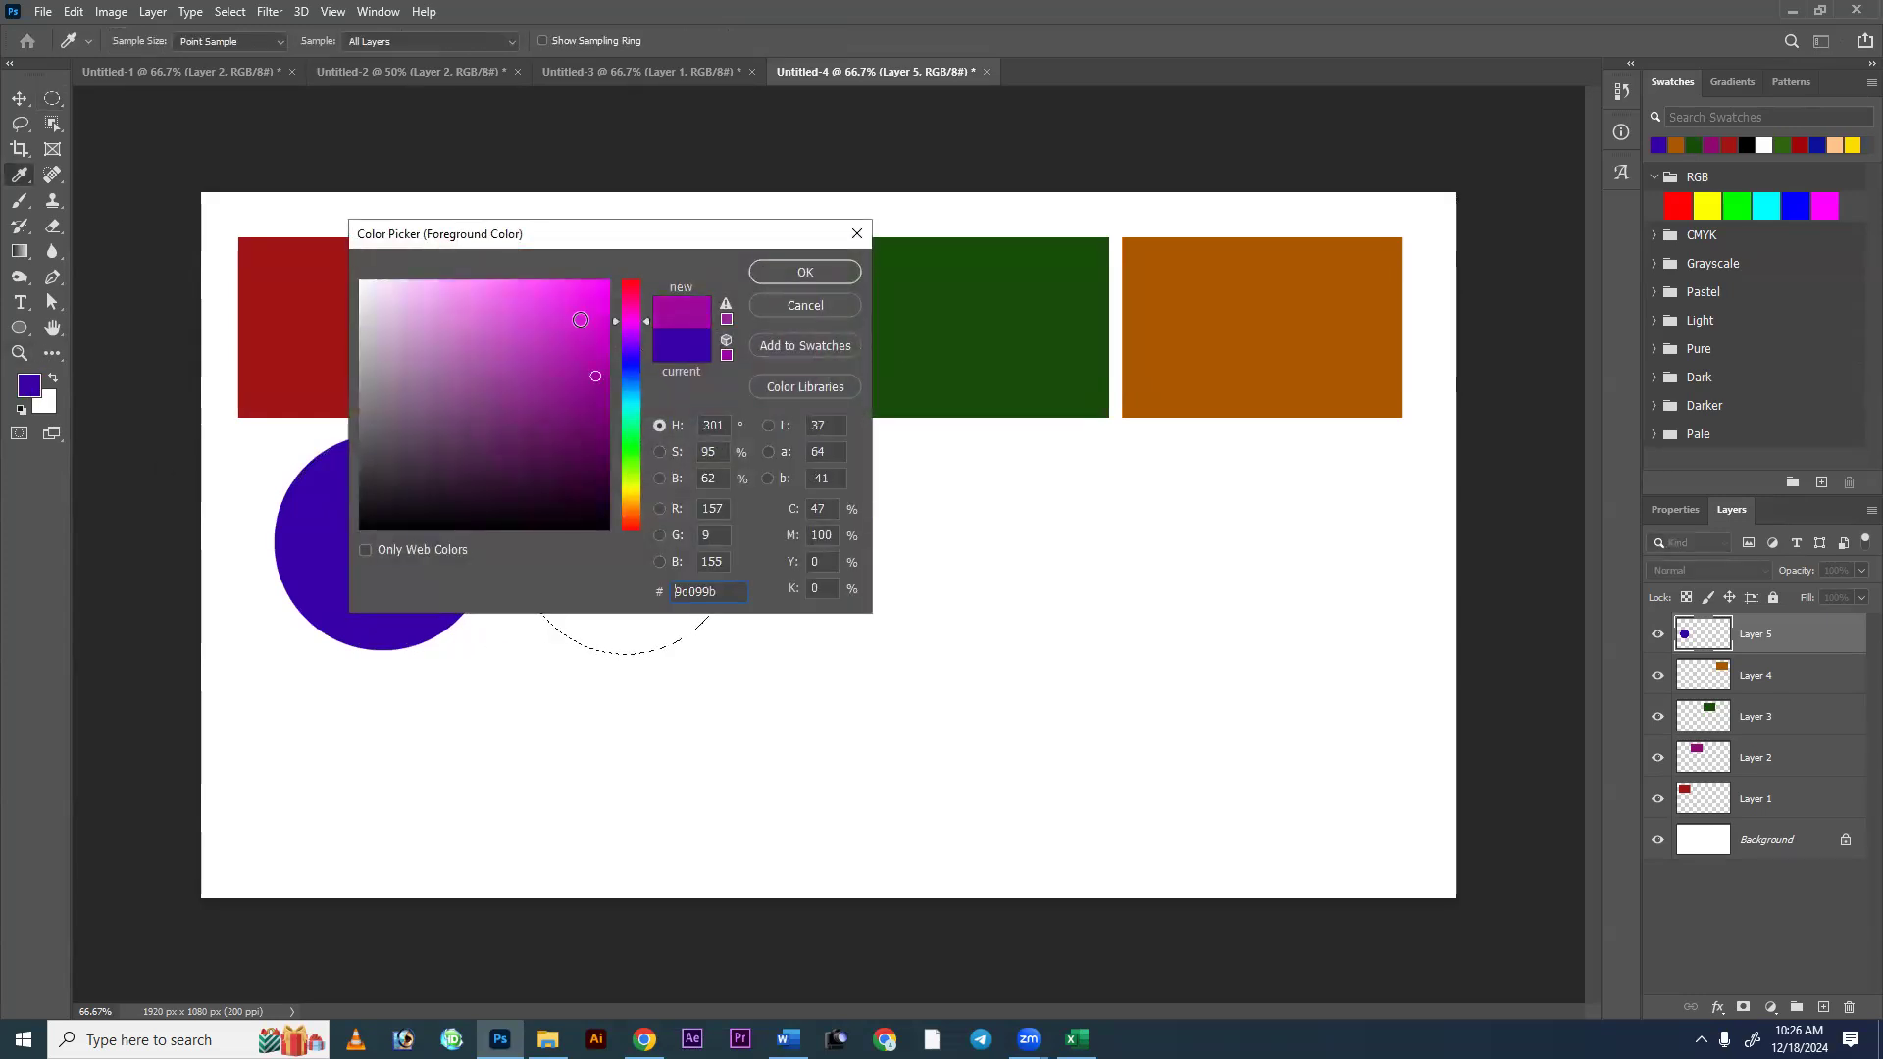
left_click(632, 294)
left_click(599, 335)
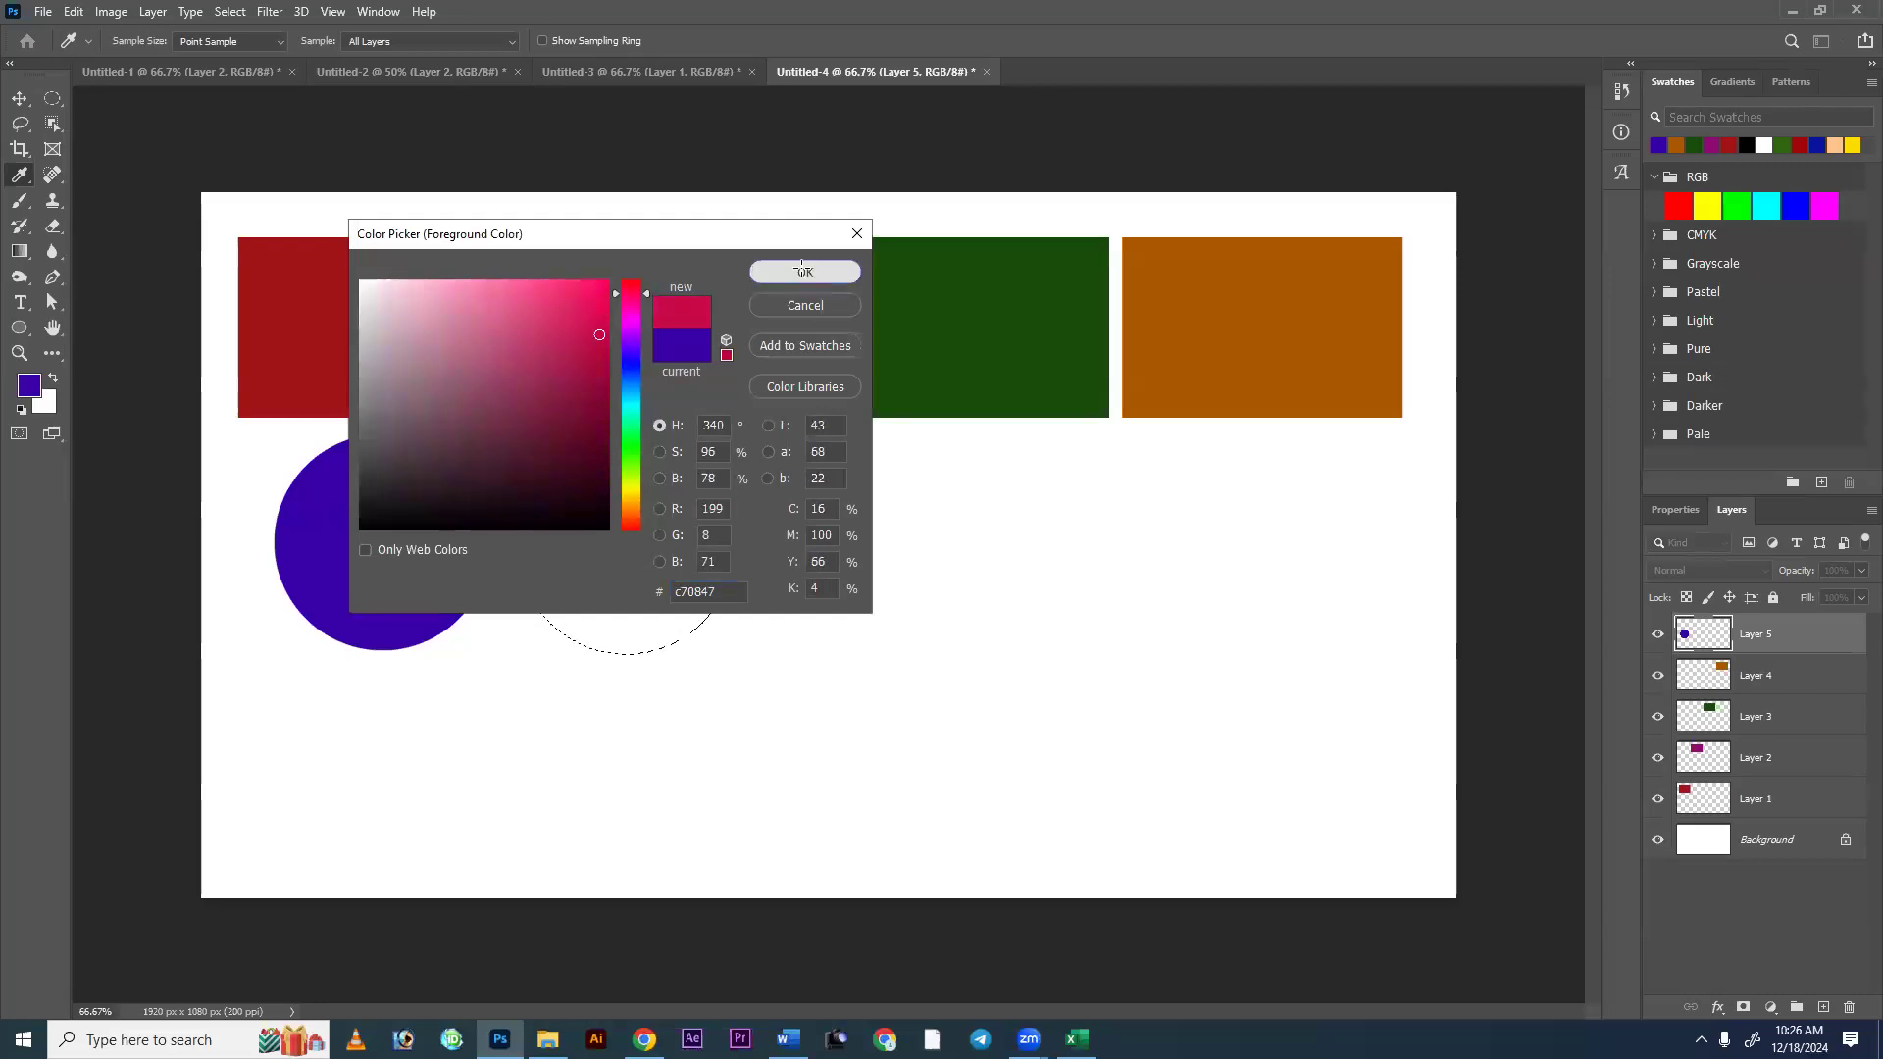
left_click(801, 269)
Add a new layer, fill the moved circular selection with the crimson foreground color, and deselect.
key("ctrl+shift+n")
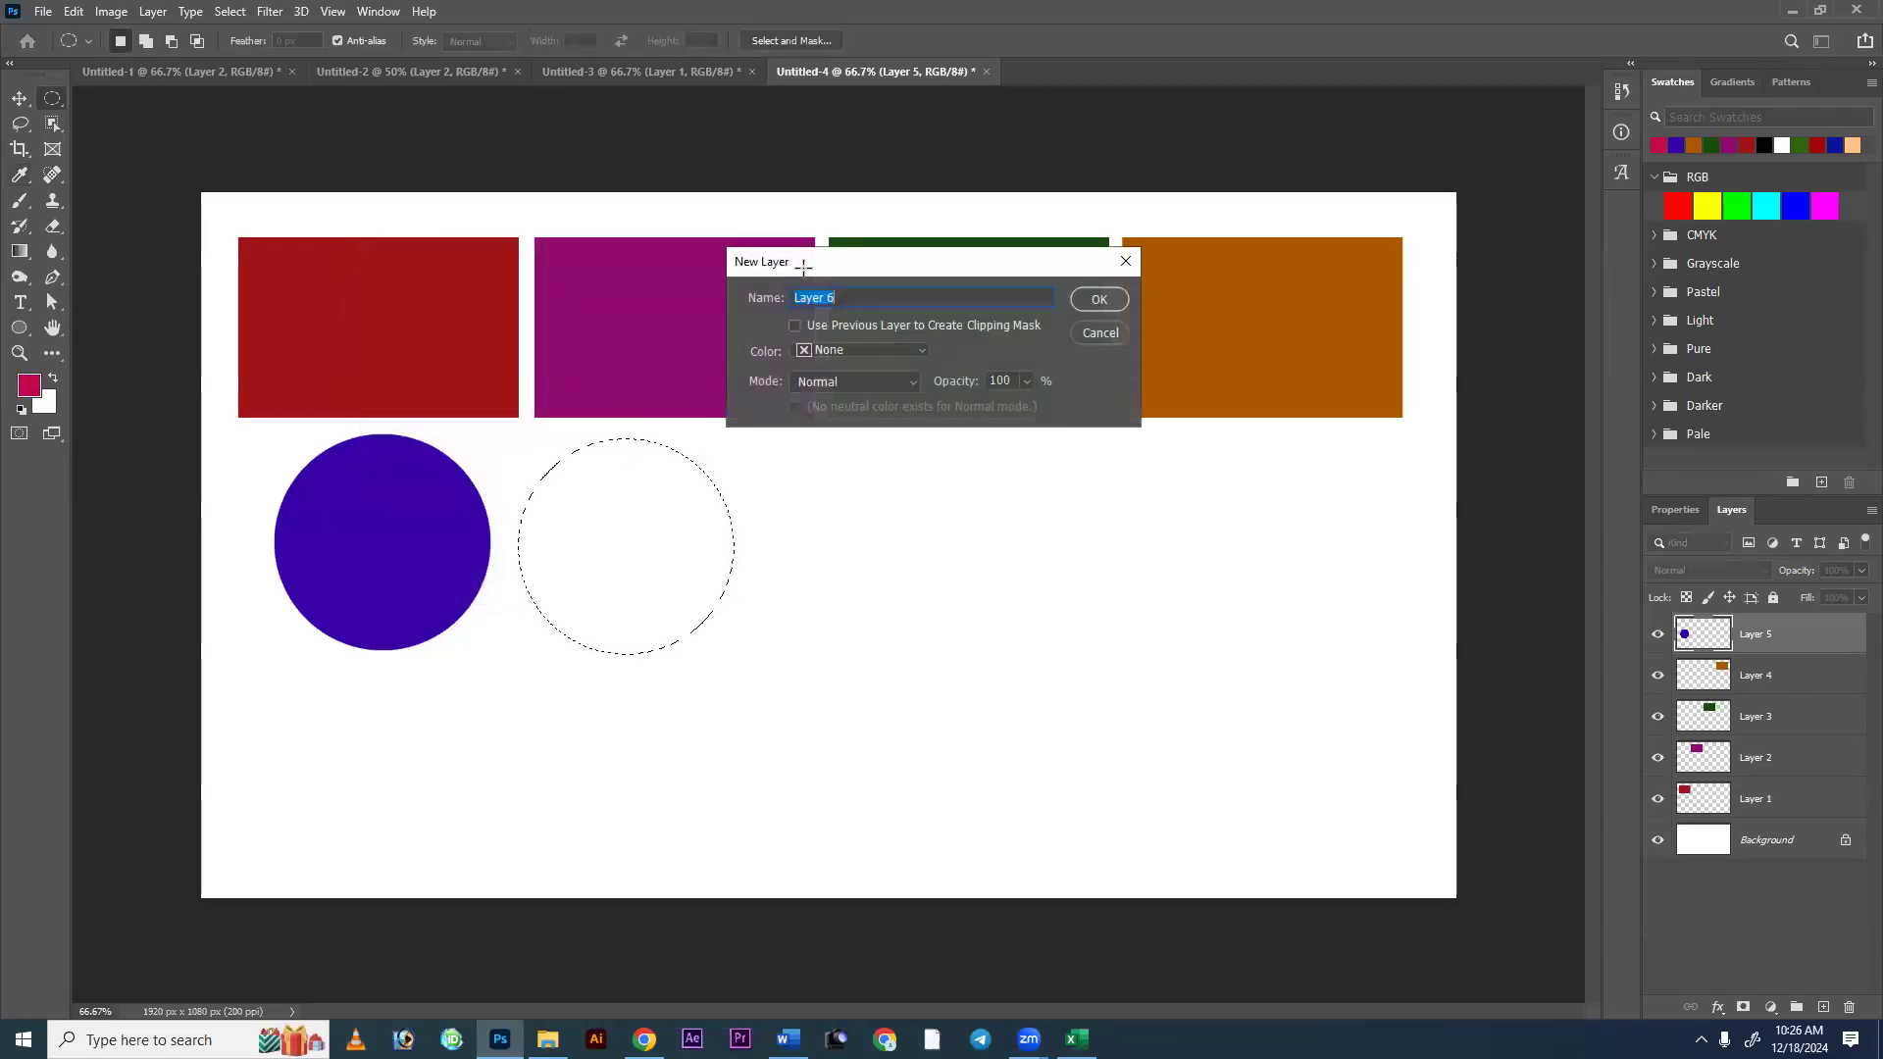
key("Return")
key("alt+BackSpace")
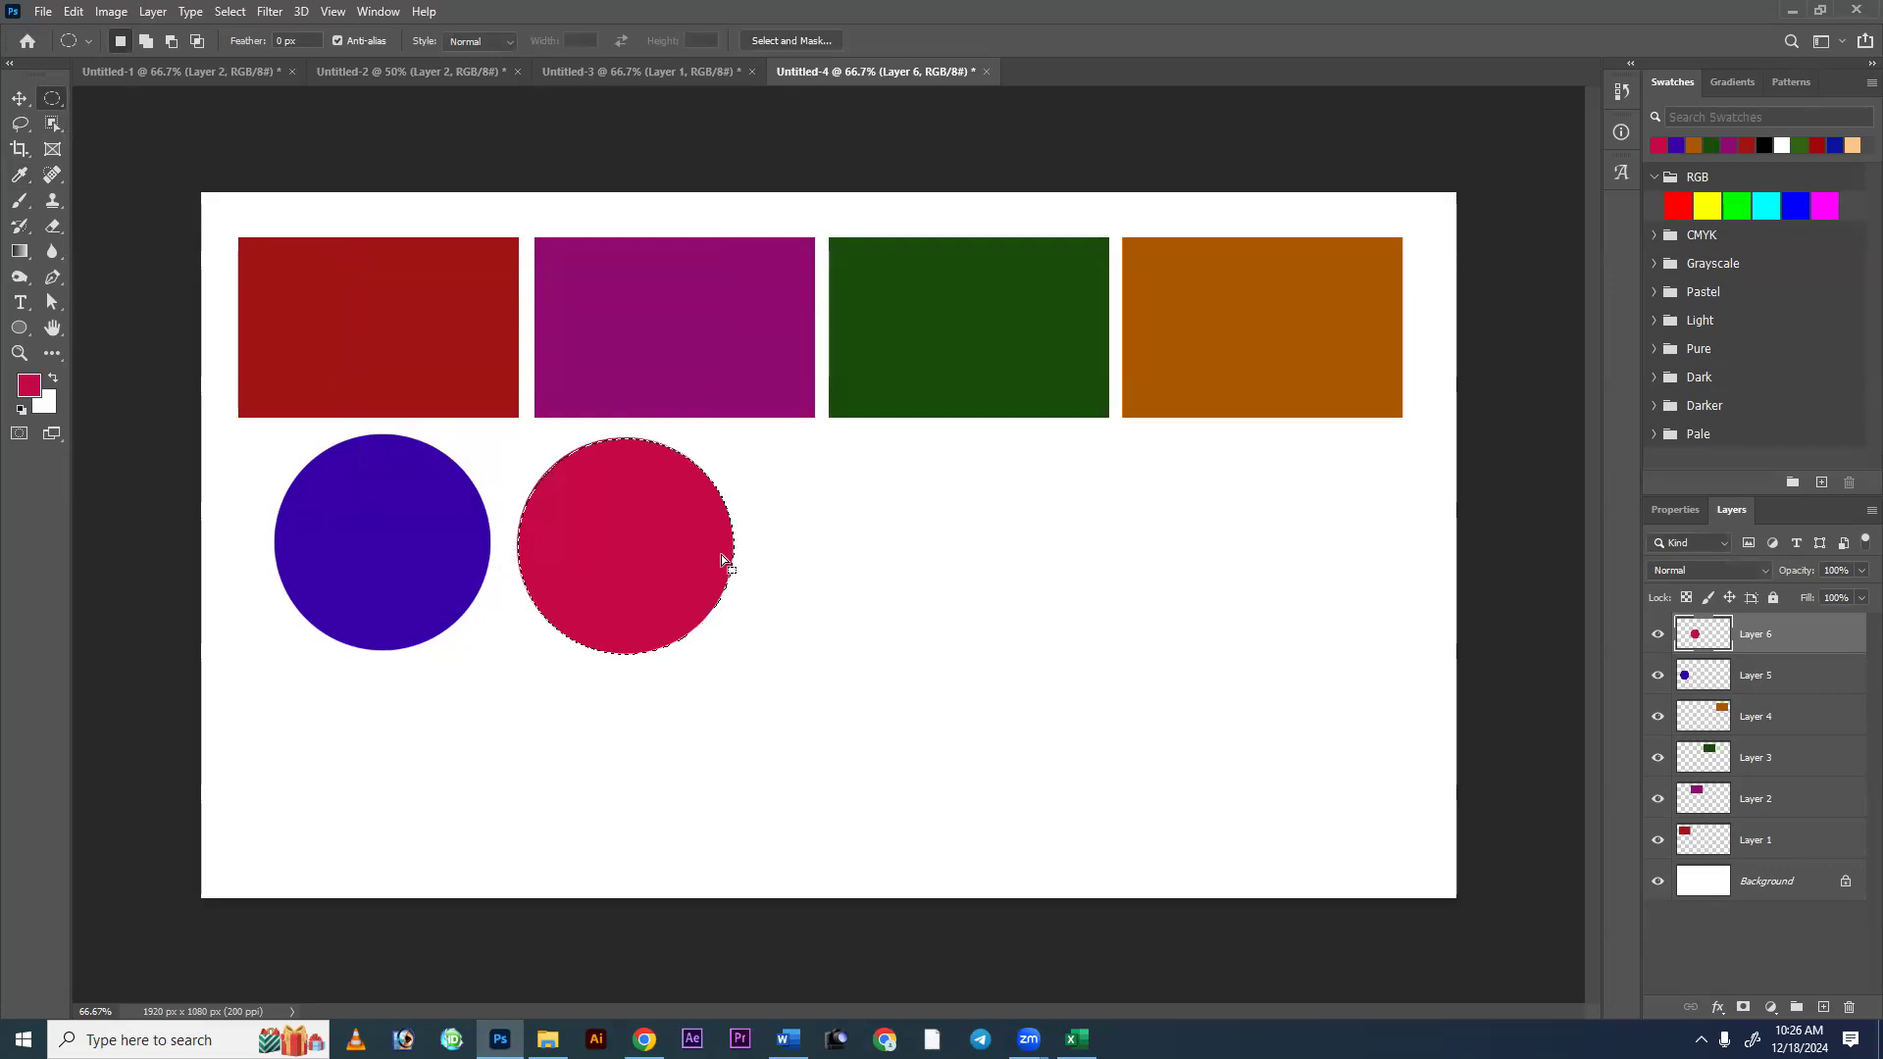
key("ctrl+d")
With the Move tool, practice picking the layers under the red rectangle and the two circles directly from the canvas.
key("v")
right_click(298, 302)
left_click(306, 311)
right_click(599, 499)
left_click(606, 506)
right_click(382, 513)
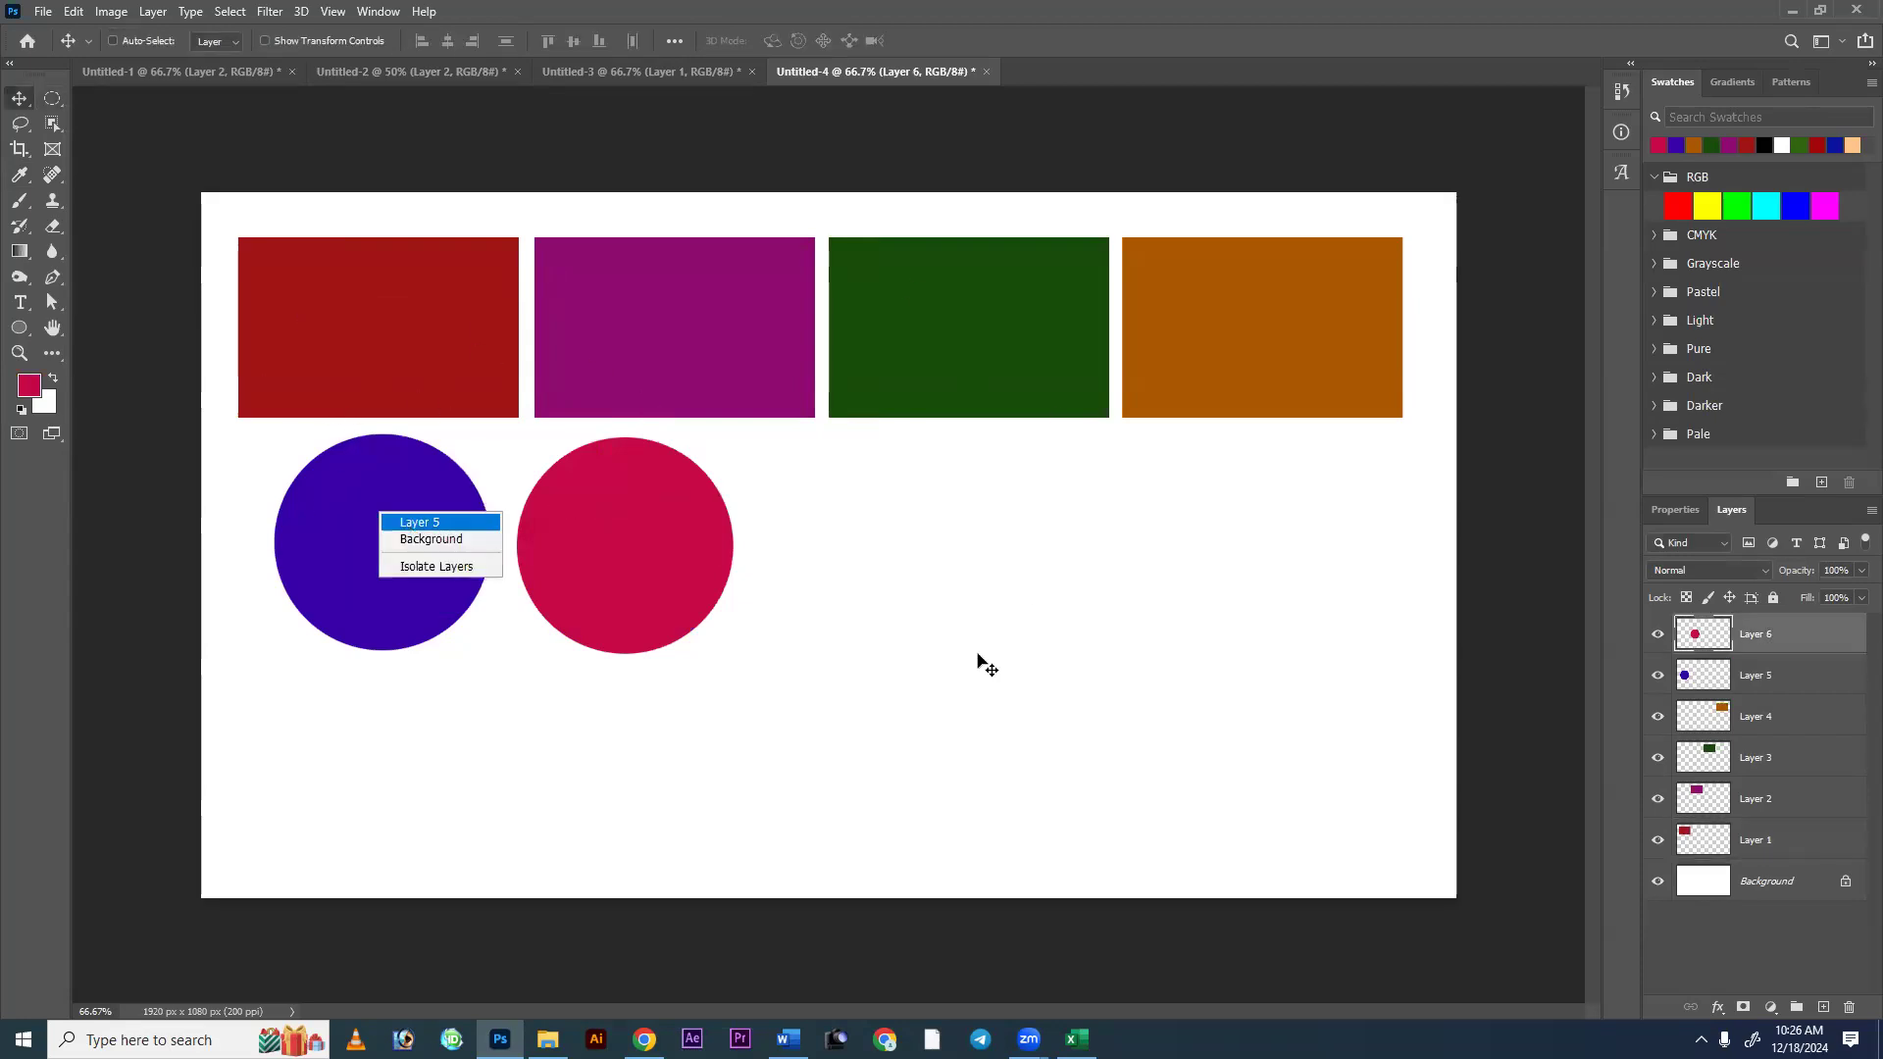
left_click(420, 522)
right_click(626, 555)
left_click(608, 556)
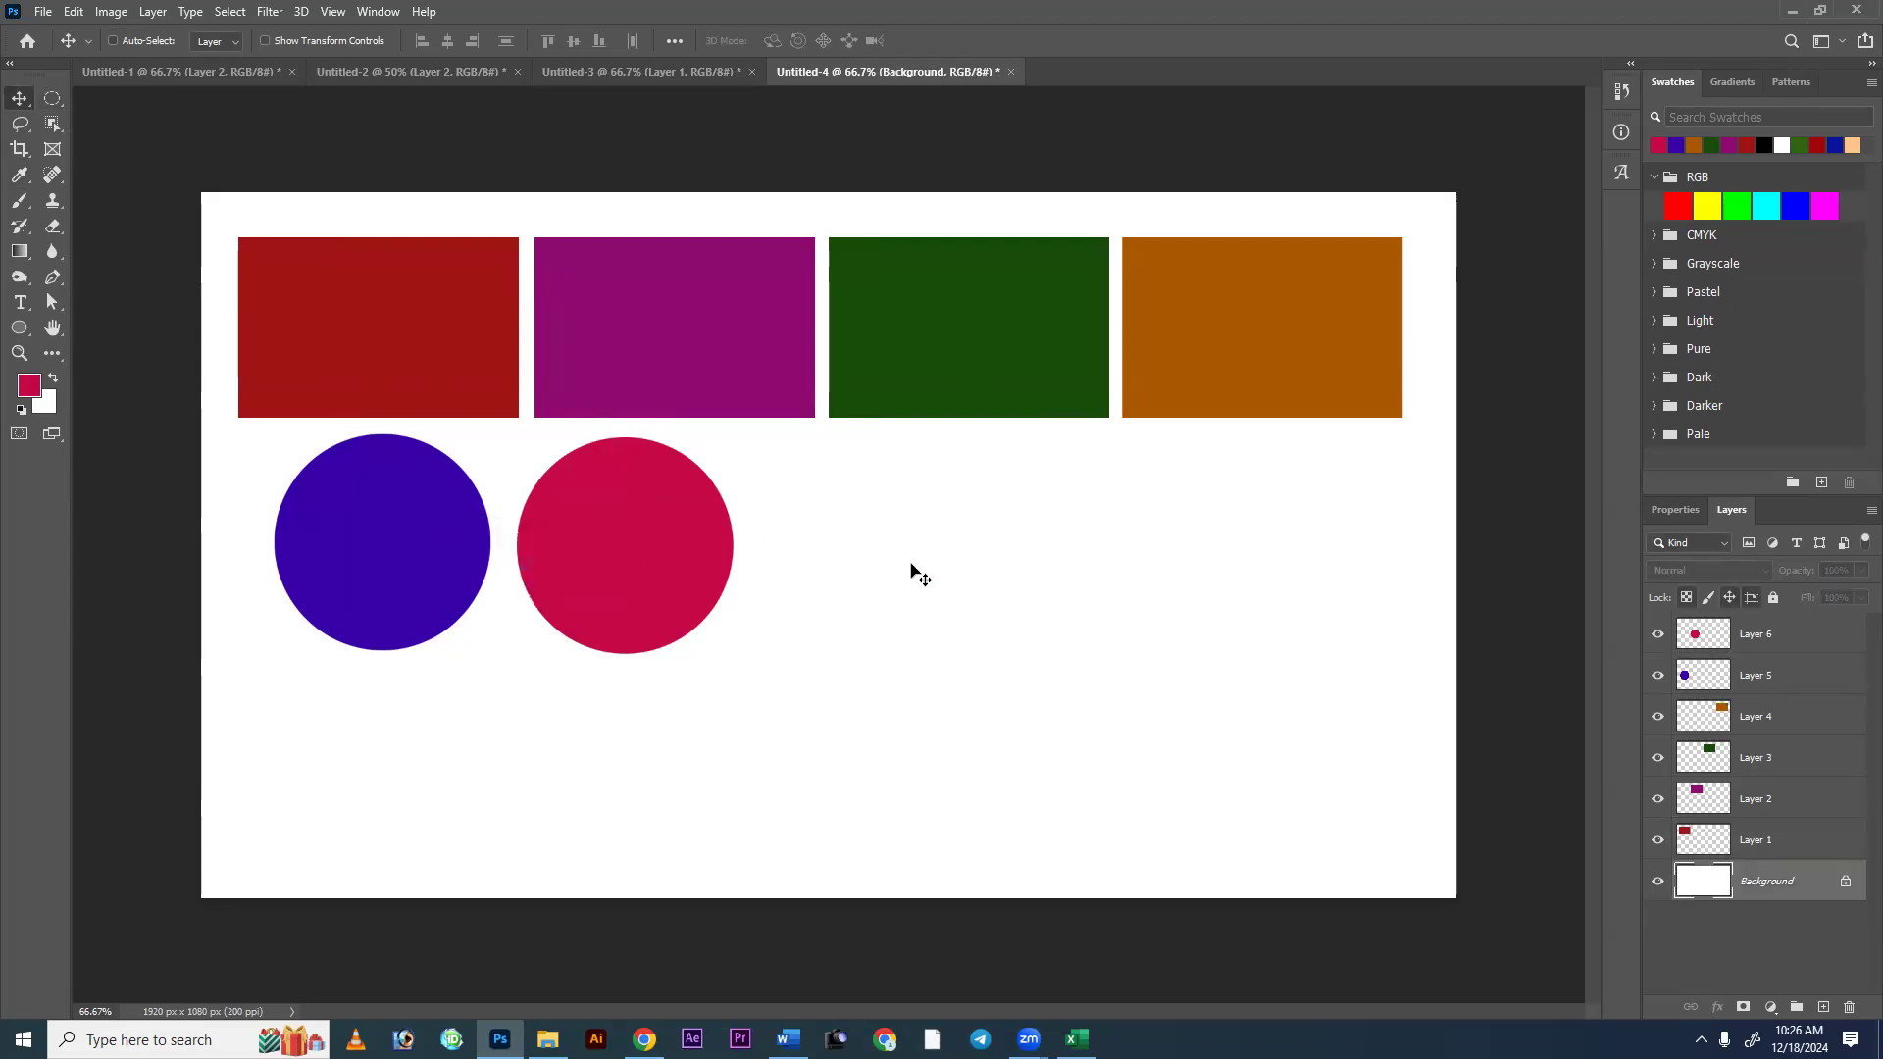
Select the crimson circle's layer directly from the canvas and move the circle up against the purple rectangle's lower edge.
right_click(340, 330)
left_click(367, 341)
right_click(397, 517)
right_click(584, 521)
right_click(585, 521)
left_click(600, 531)
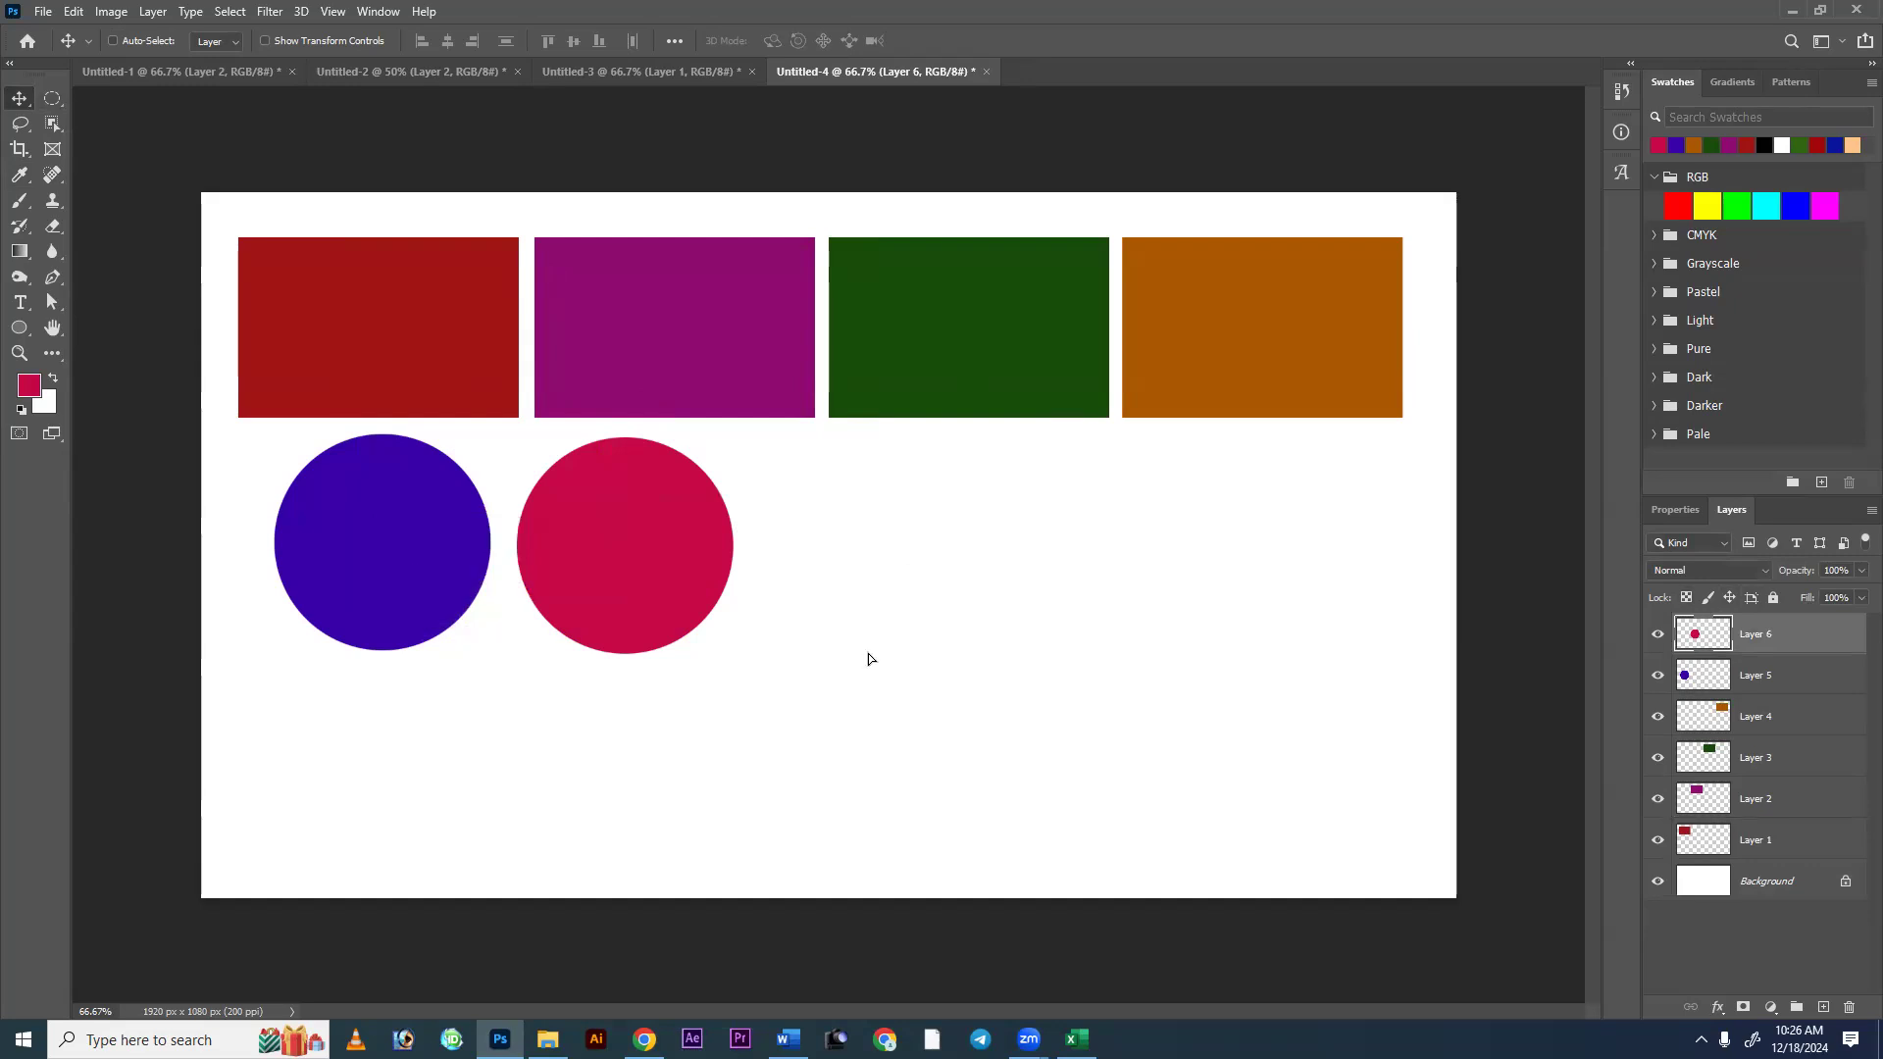
left_click_drag(867, 659, 873, 653)
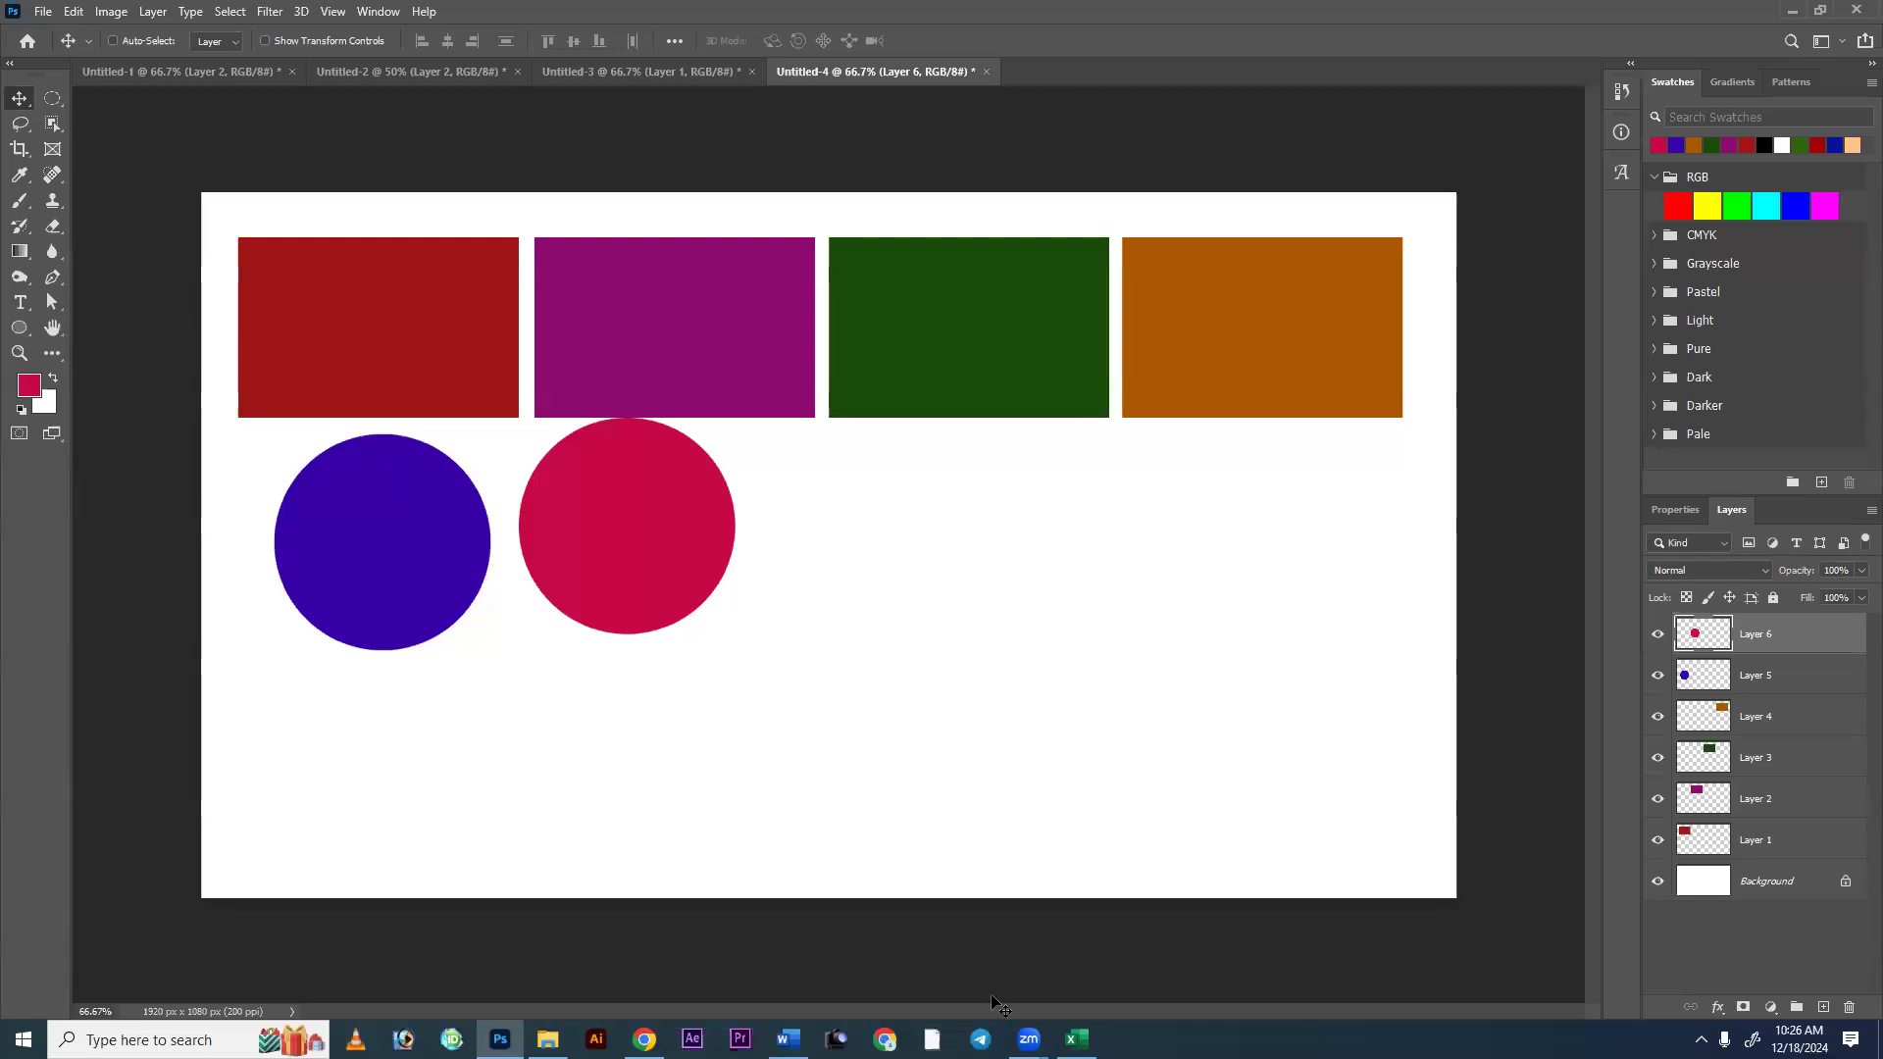
left_click(1028, 1039)
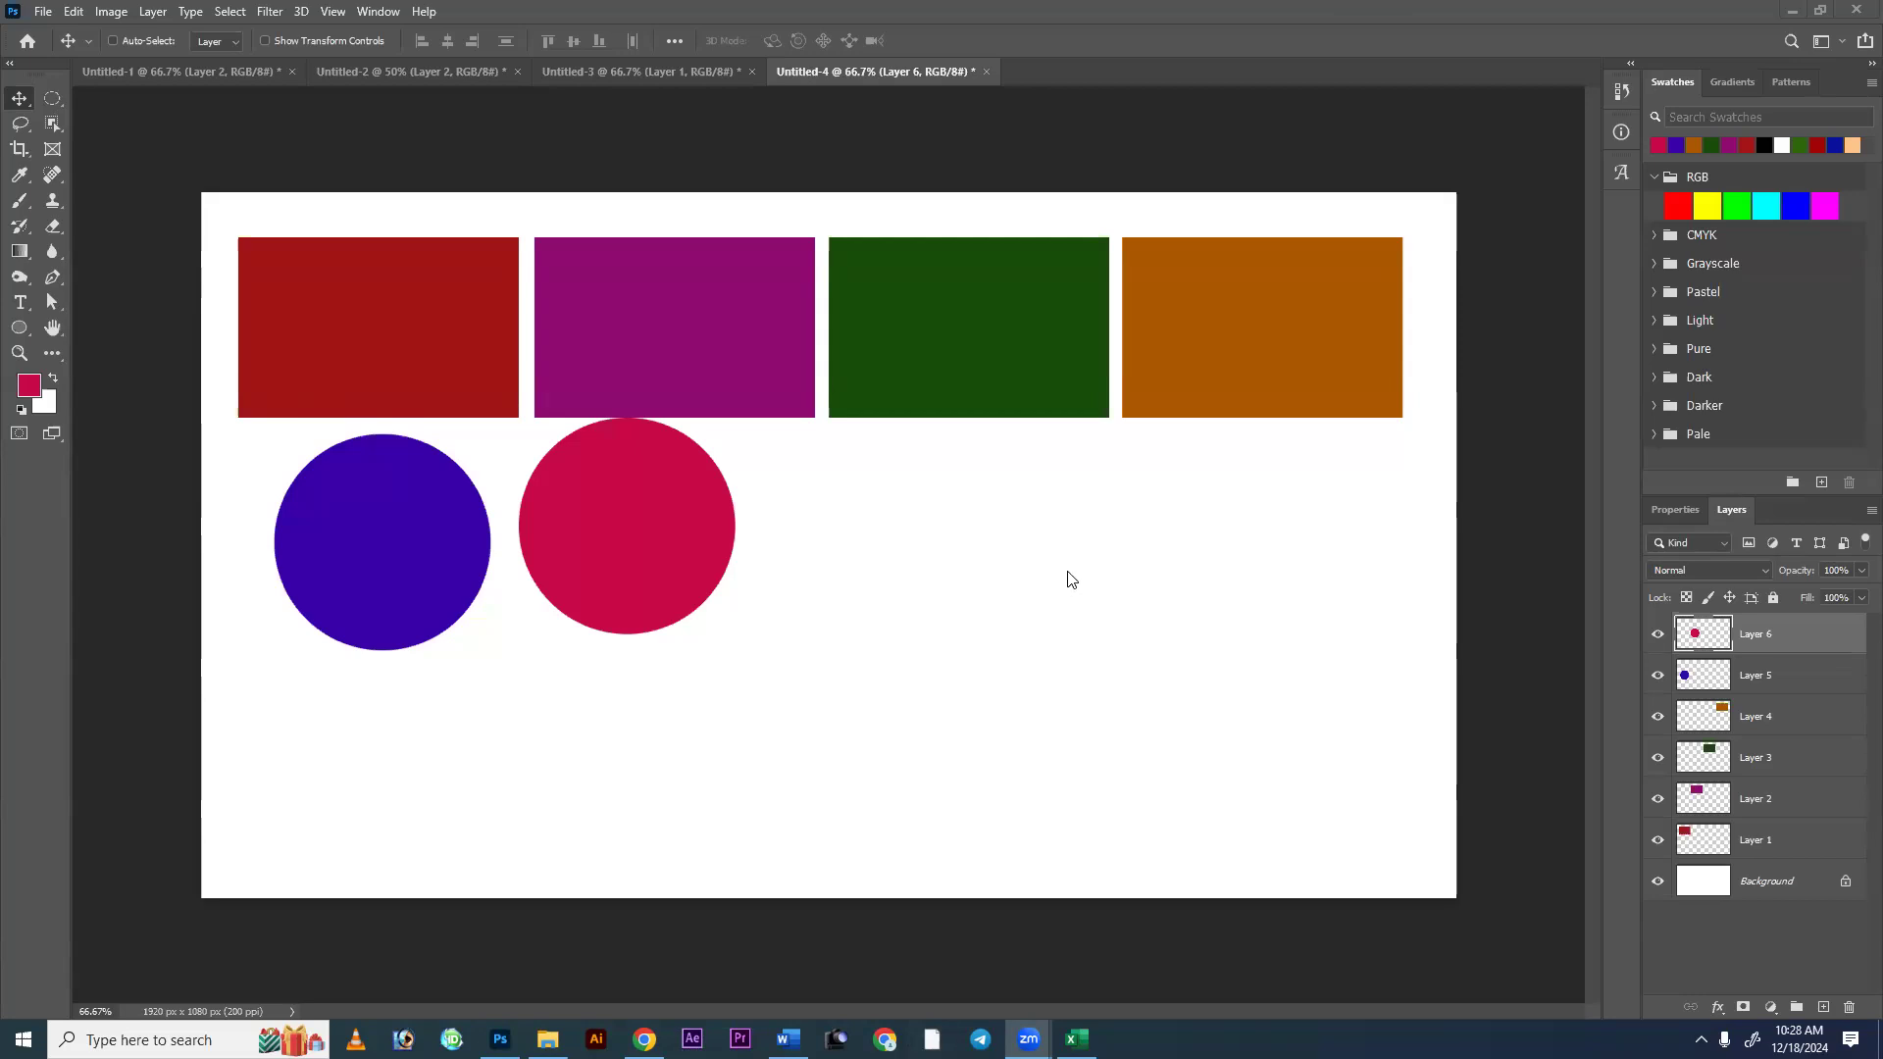
Activate the Marquee tool, cycle it to the Rectangular Marquee, and return to the Move tool.
key("m")
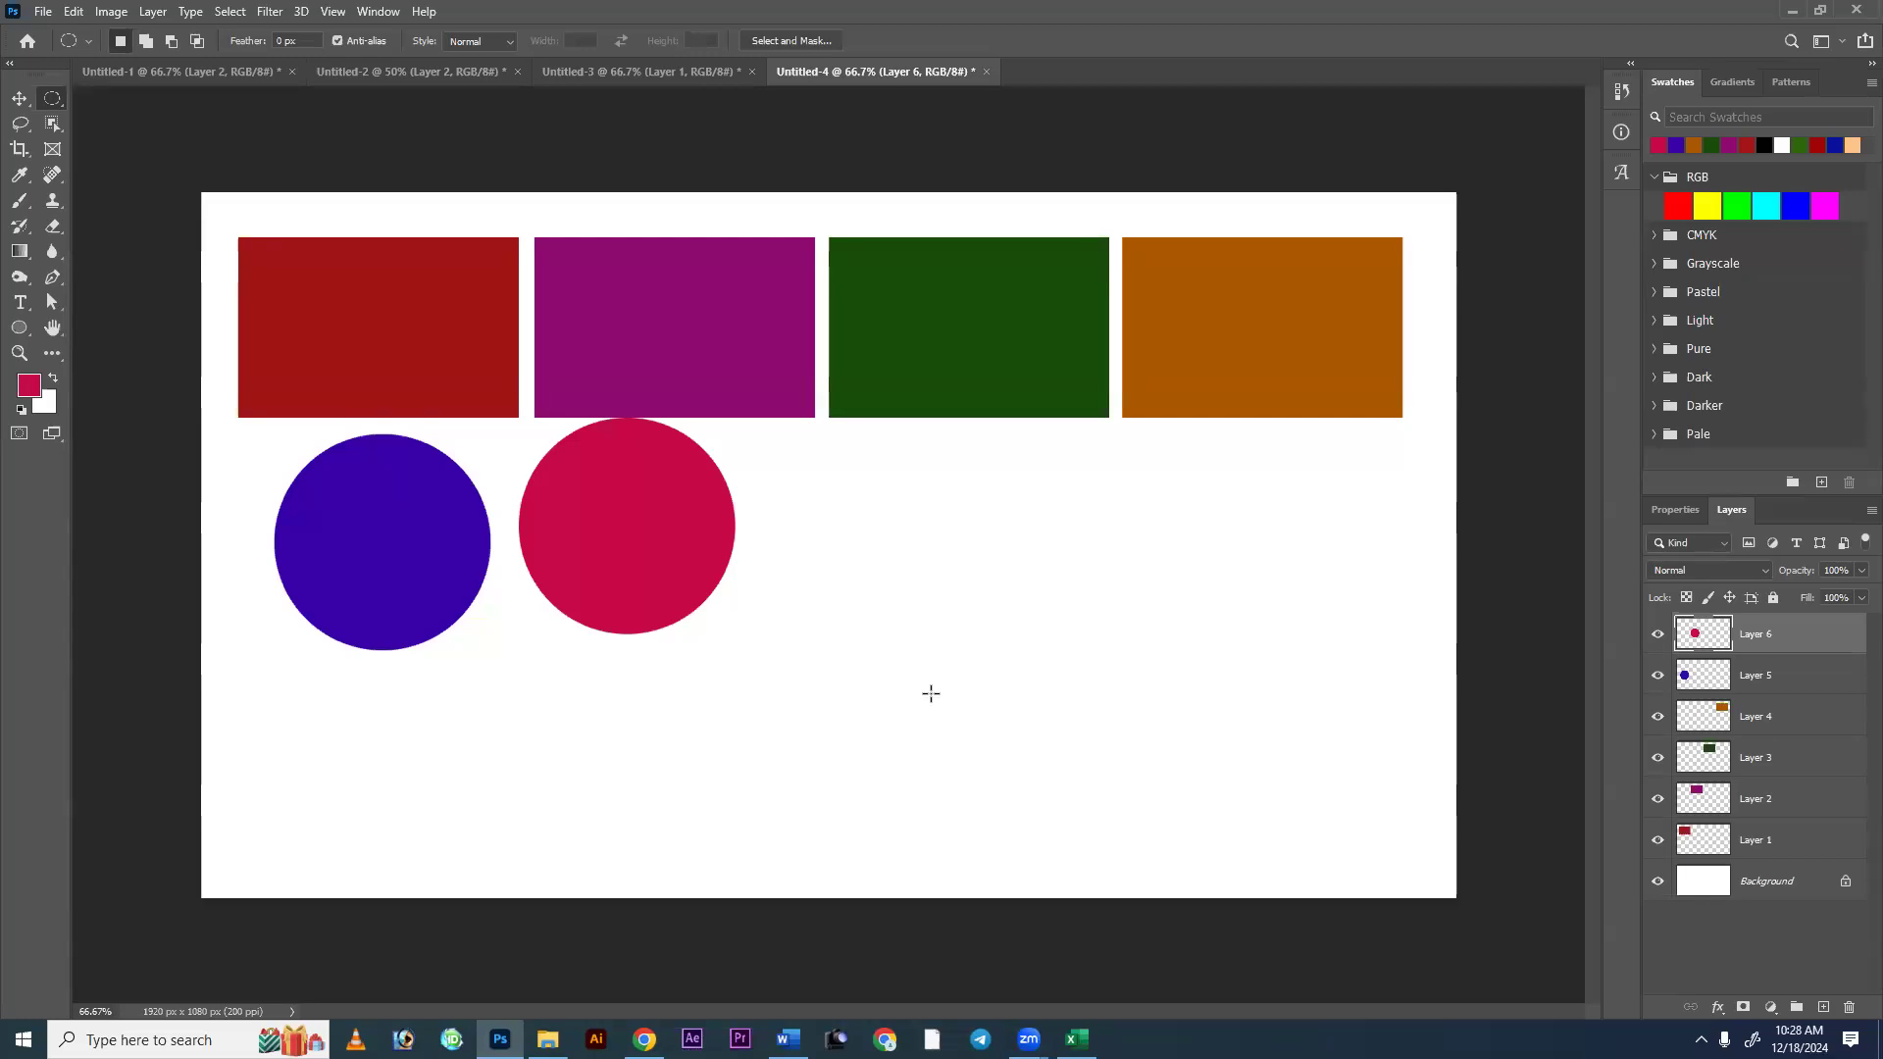
key("shift+m")
key("v")
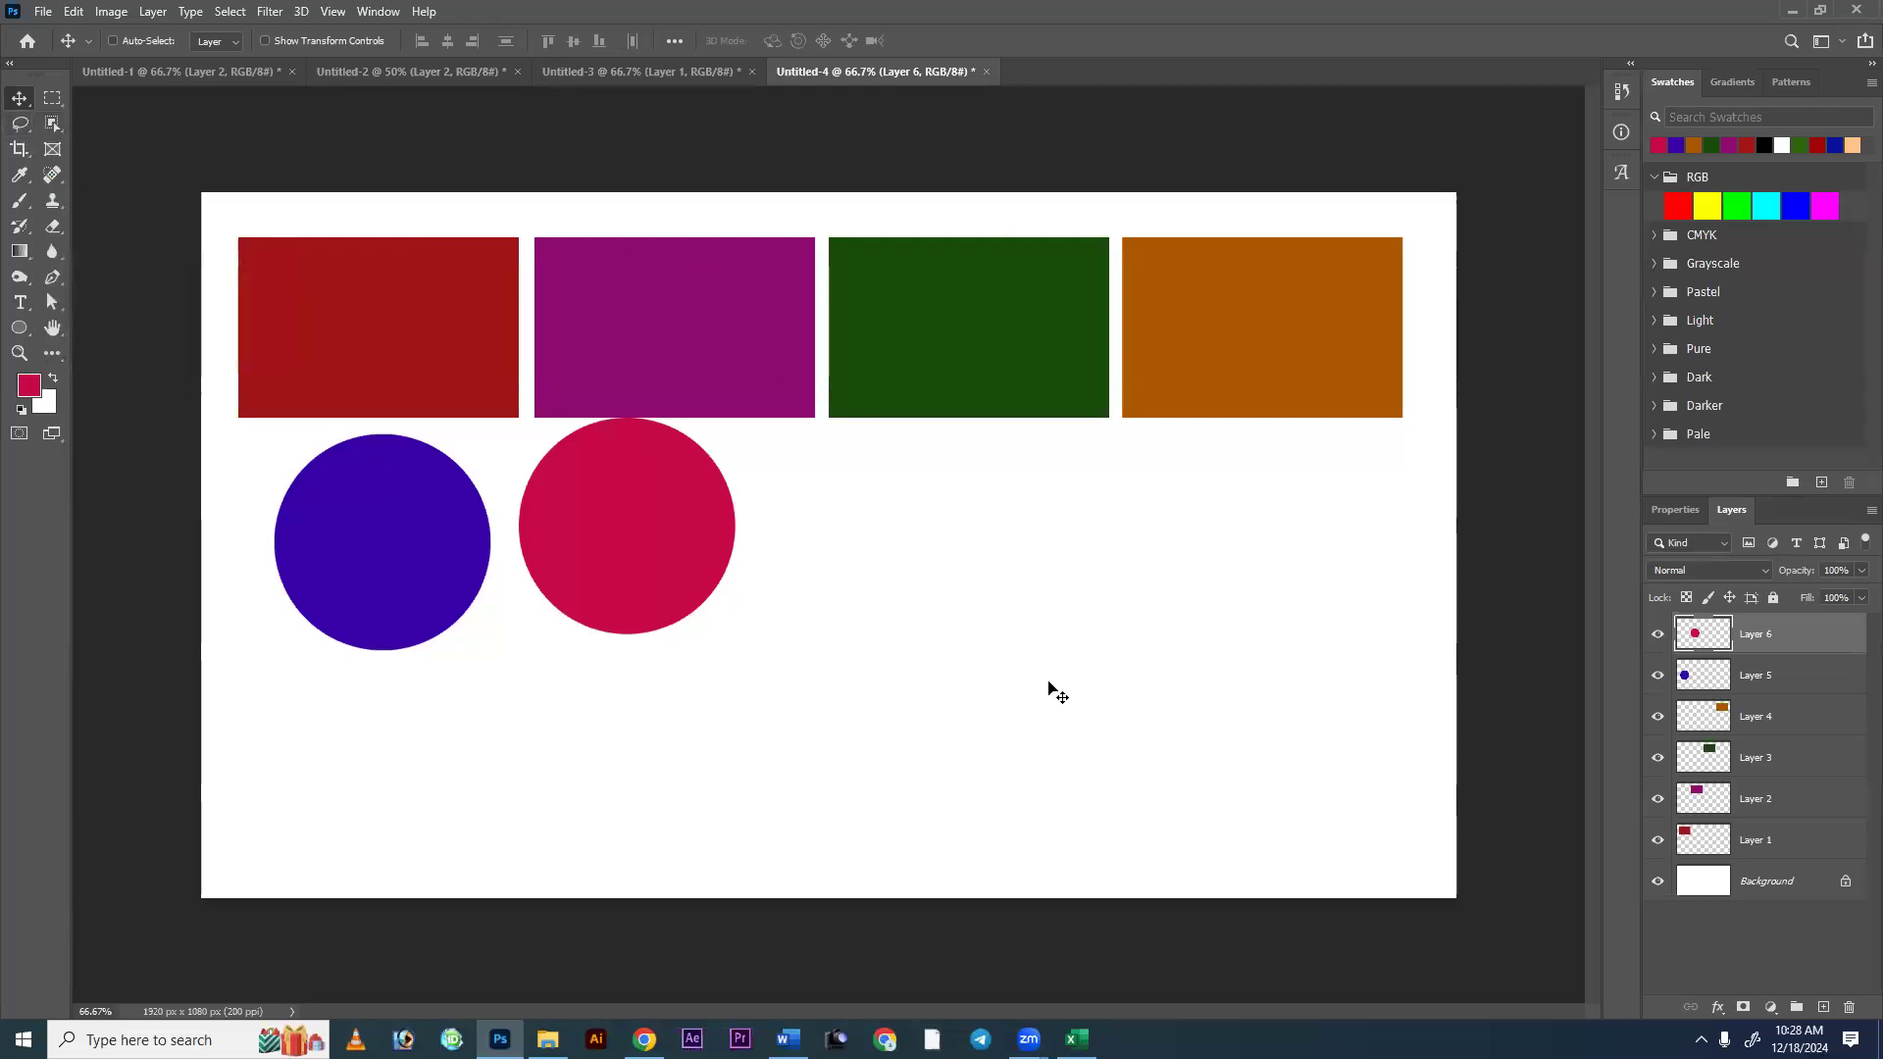
Activate the Lasso tool and cycle repeatedly through the lasso variants, ending on the regular Lasso.
key("l")
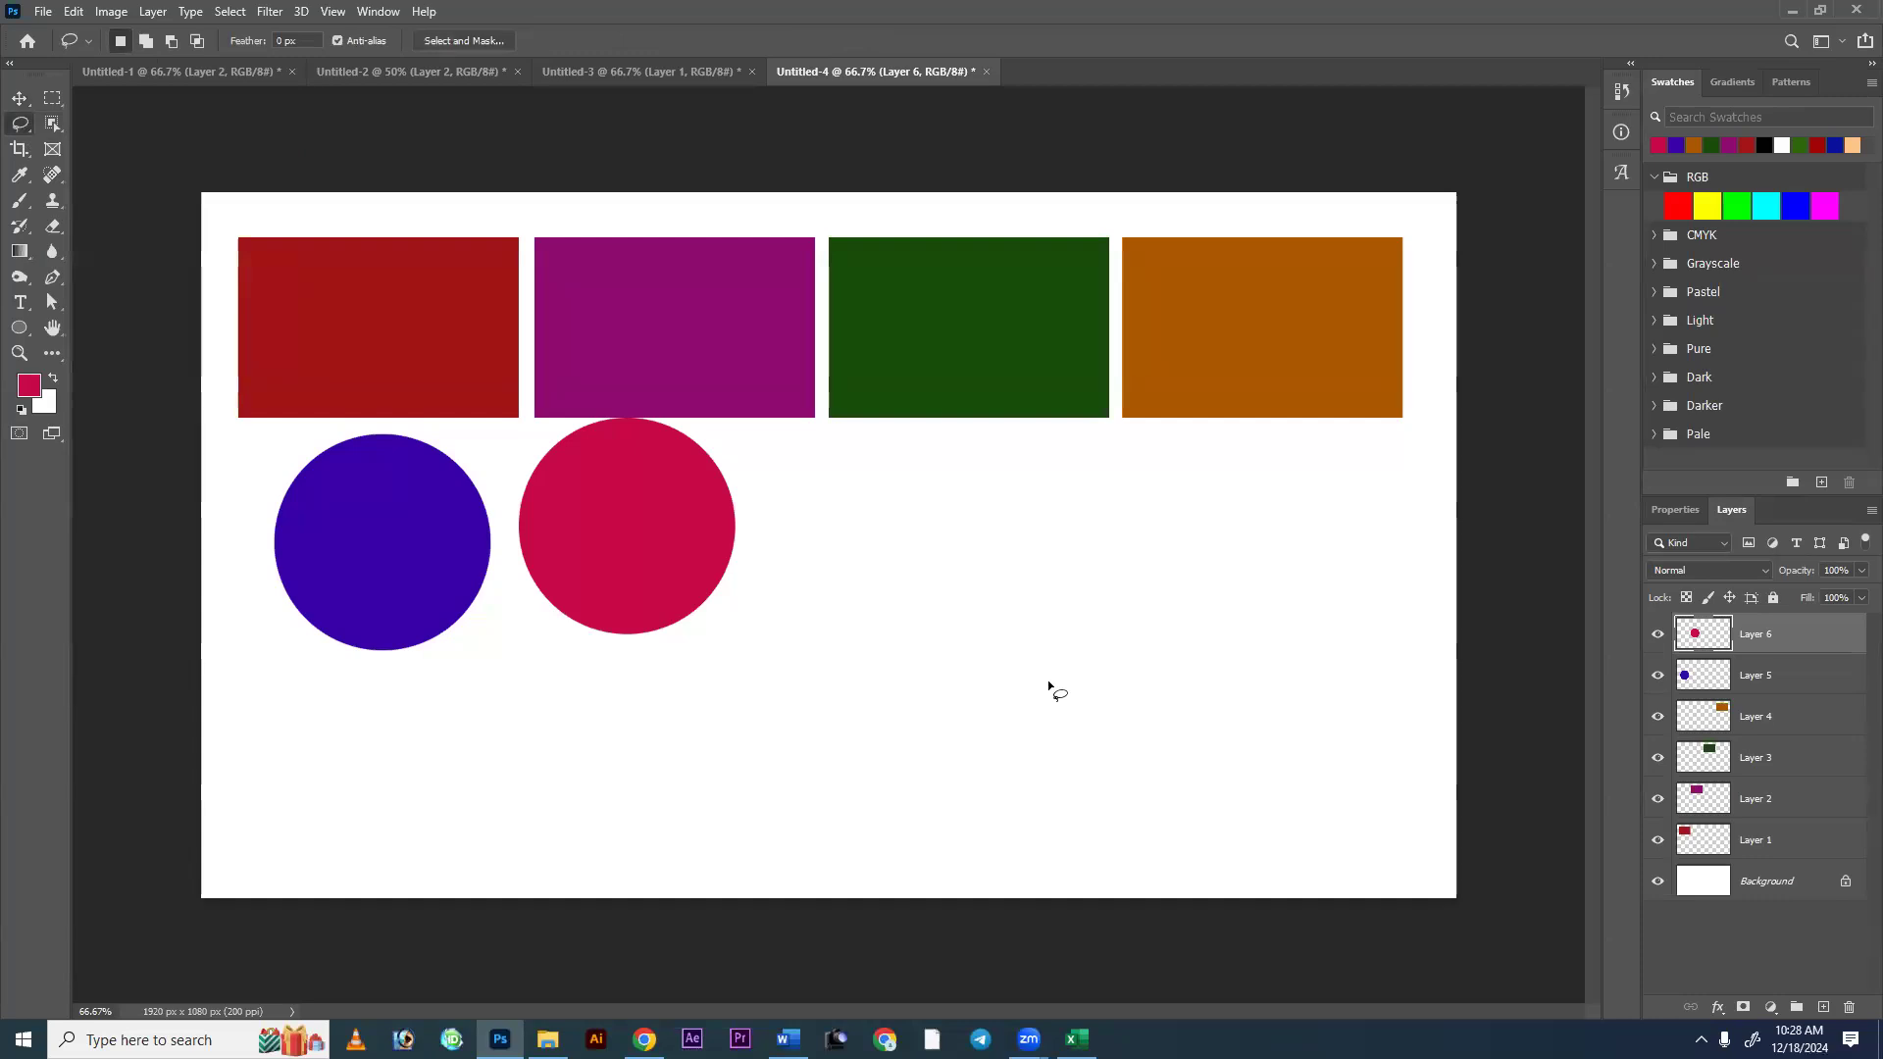
key("shift+l")
key("shift+l")
key("shift+l")
key("shift+l")
key("shift+l")
key("shift+l")
key("shift+l")
key("shift+l")
key("shift+l")
key("shift+l")
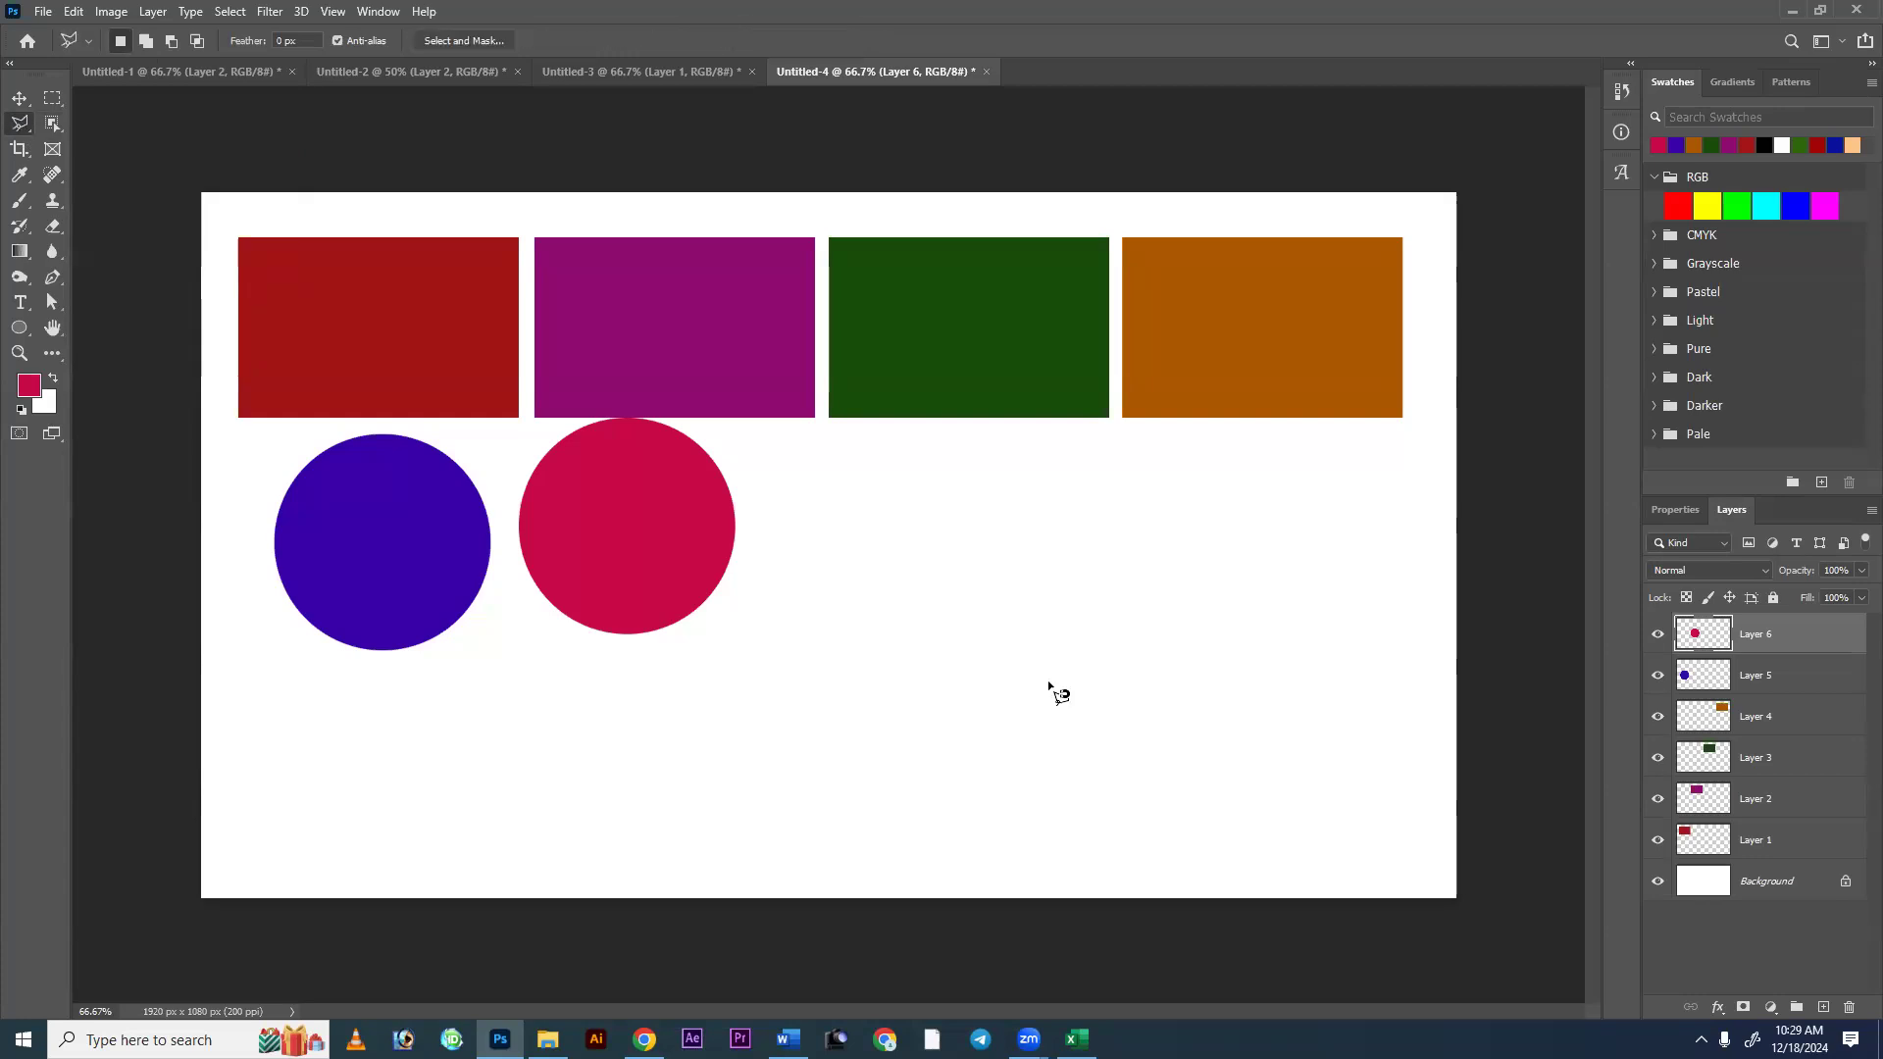
key("shift+l")
key("shift+l")
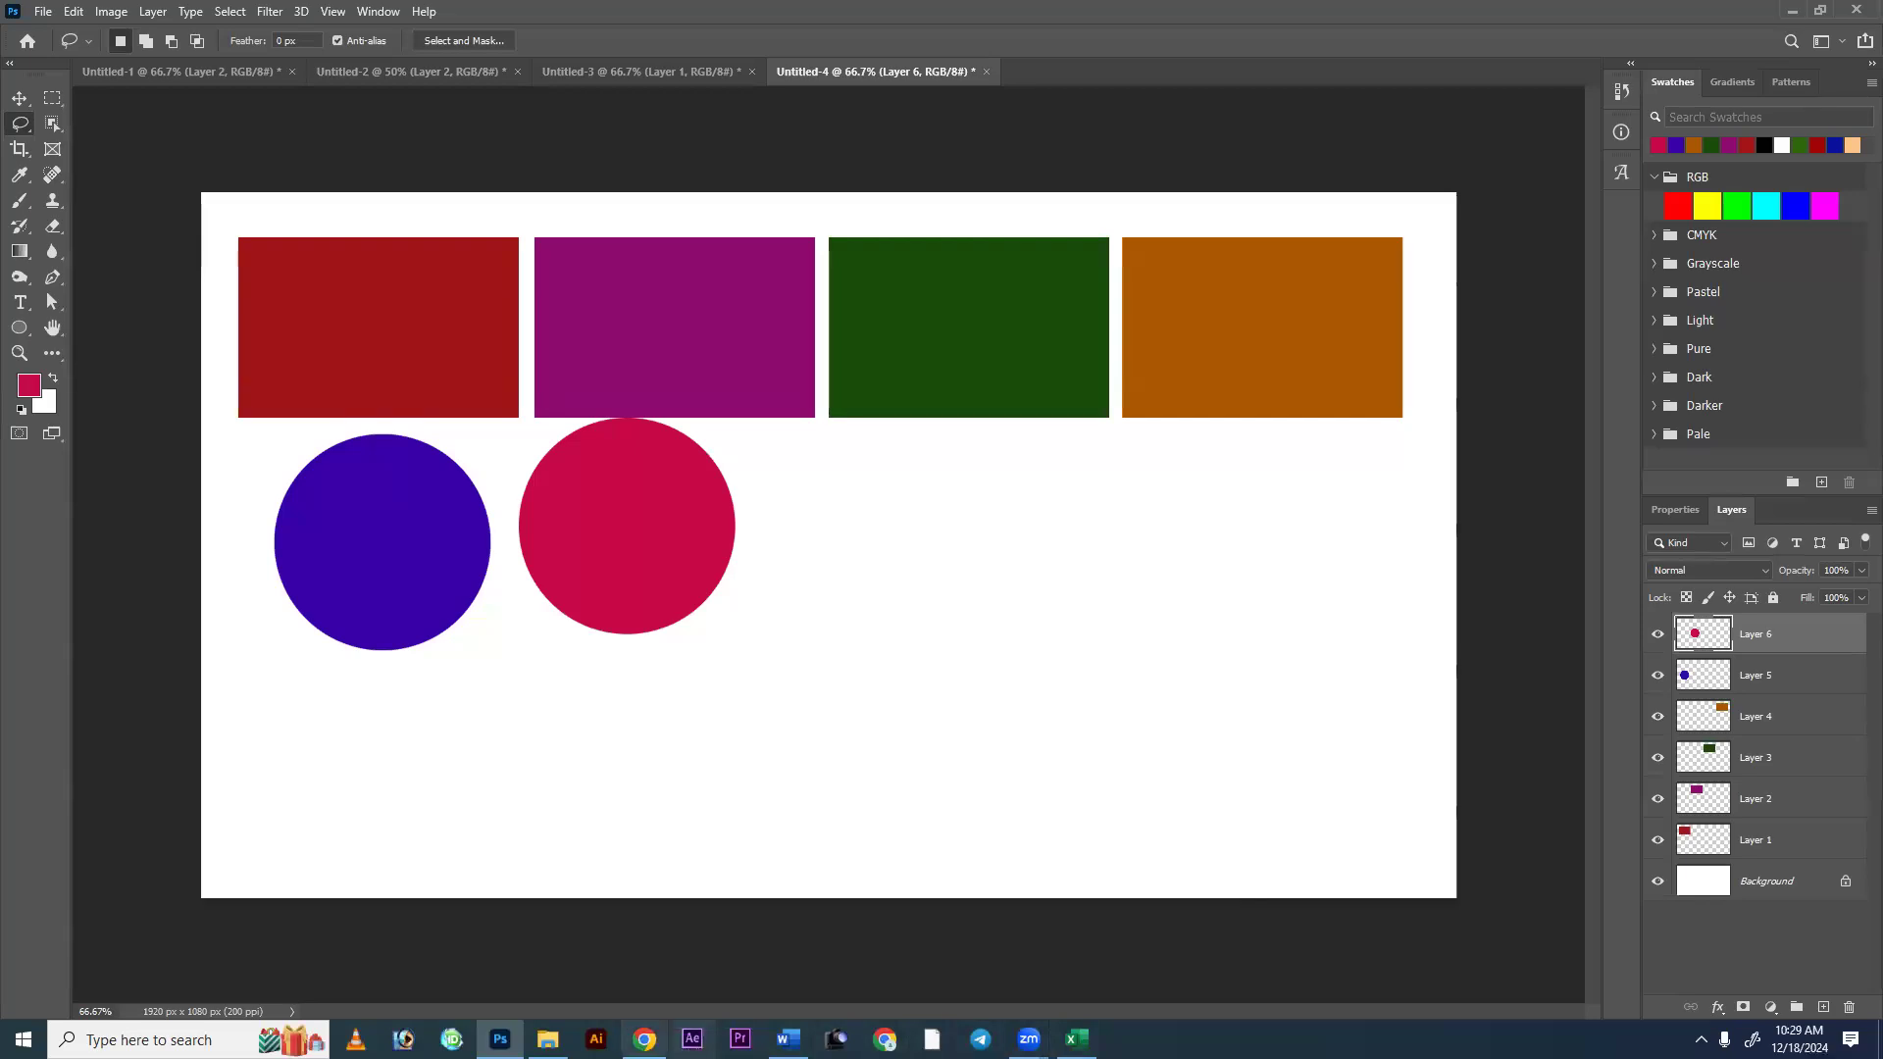
Switch to Chrome and open the graduate-with-diploma photo from the Imagesbazaar "student (college)" results in its own tab.
mouse_move(644, 1040)
left_click(643, 956)
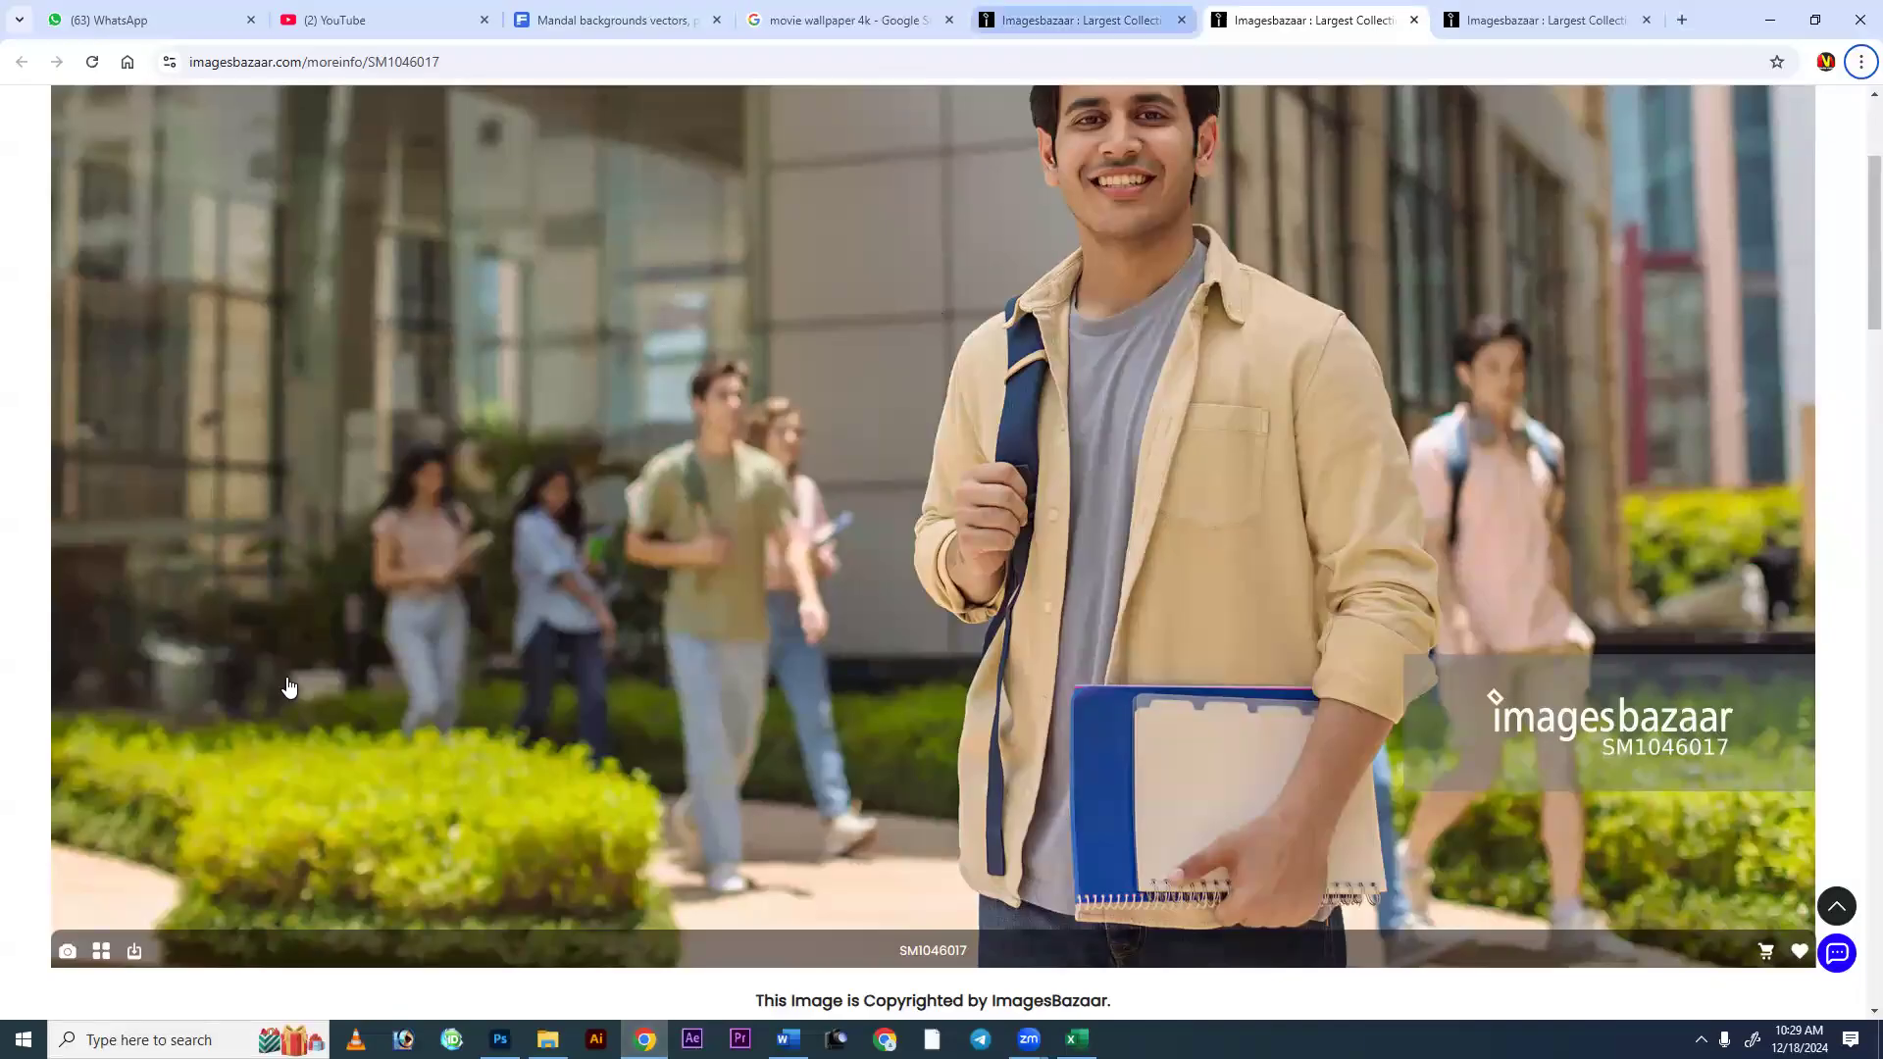
key("ctrl+shift+Tab")
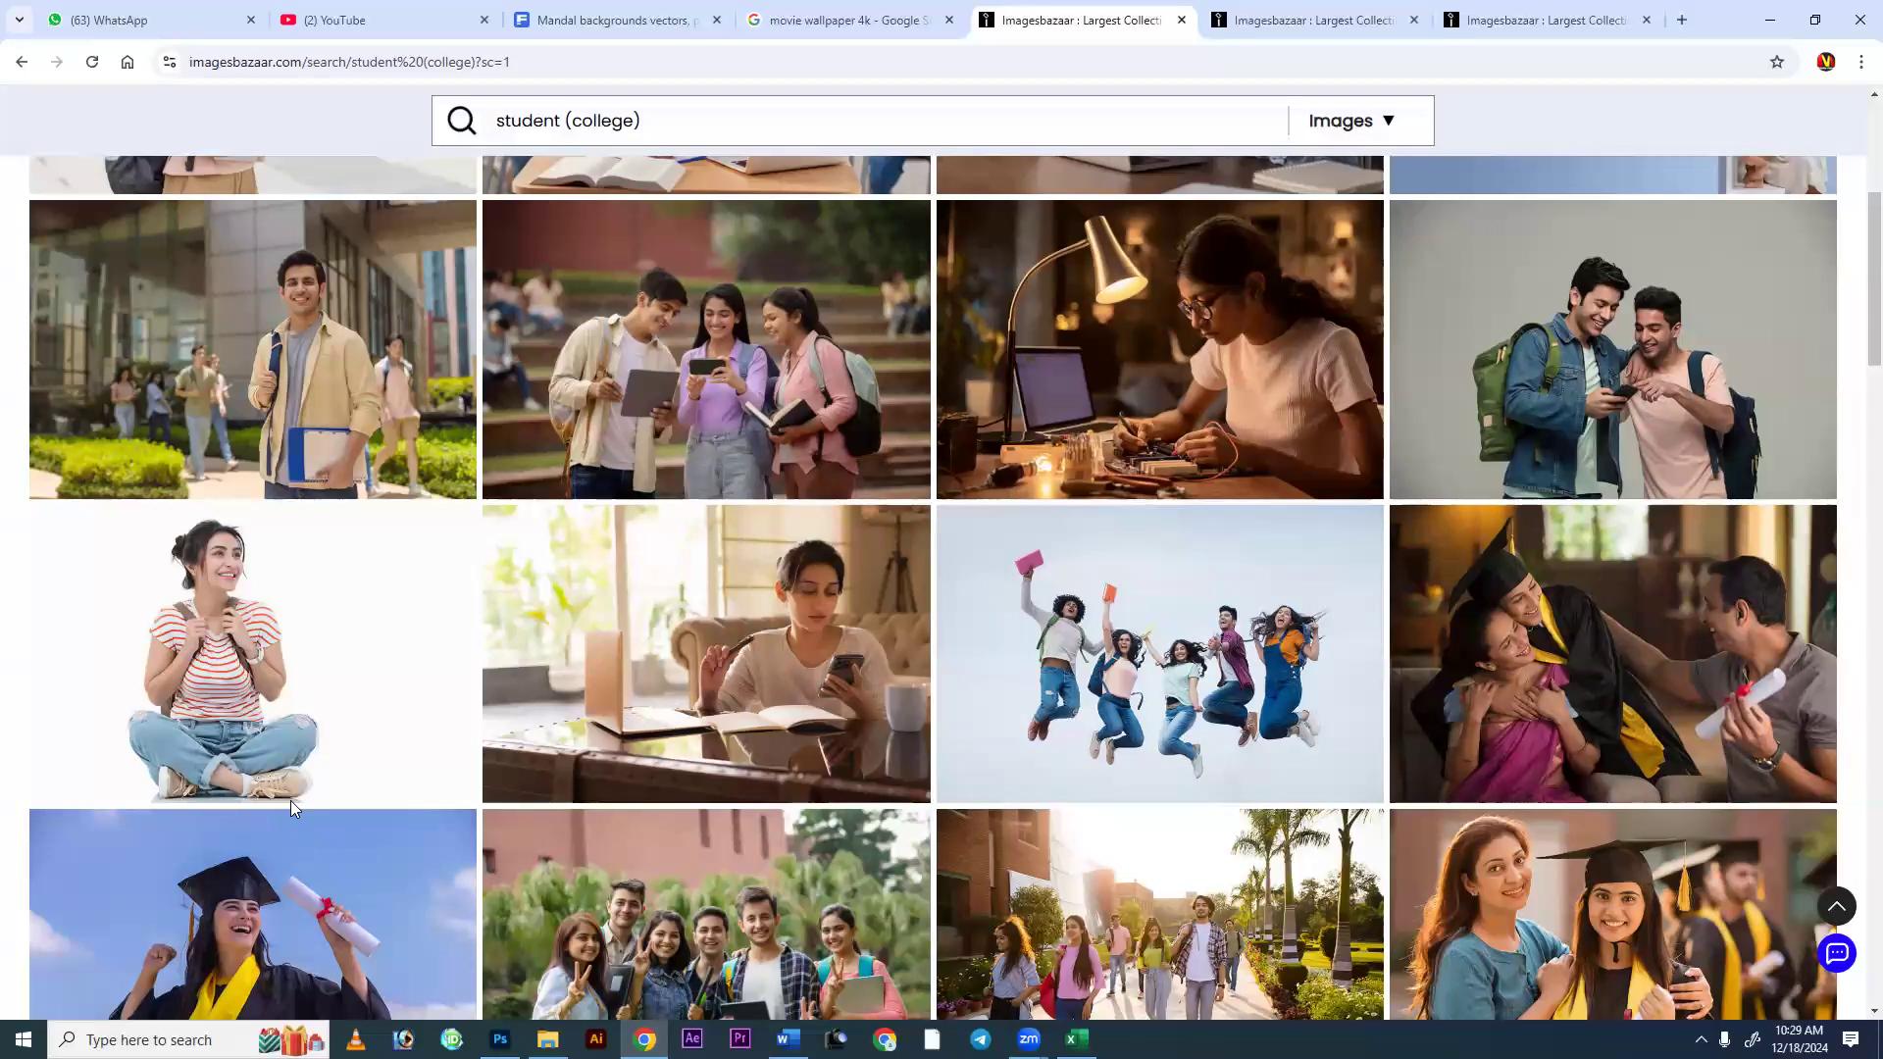
left_click(1102, 155)
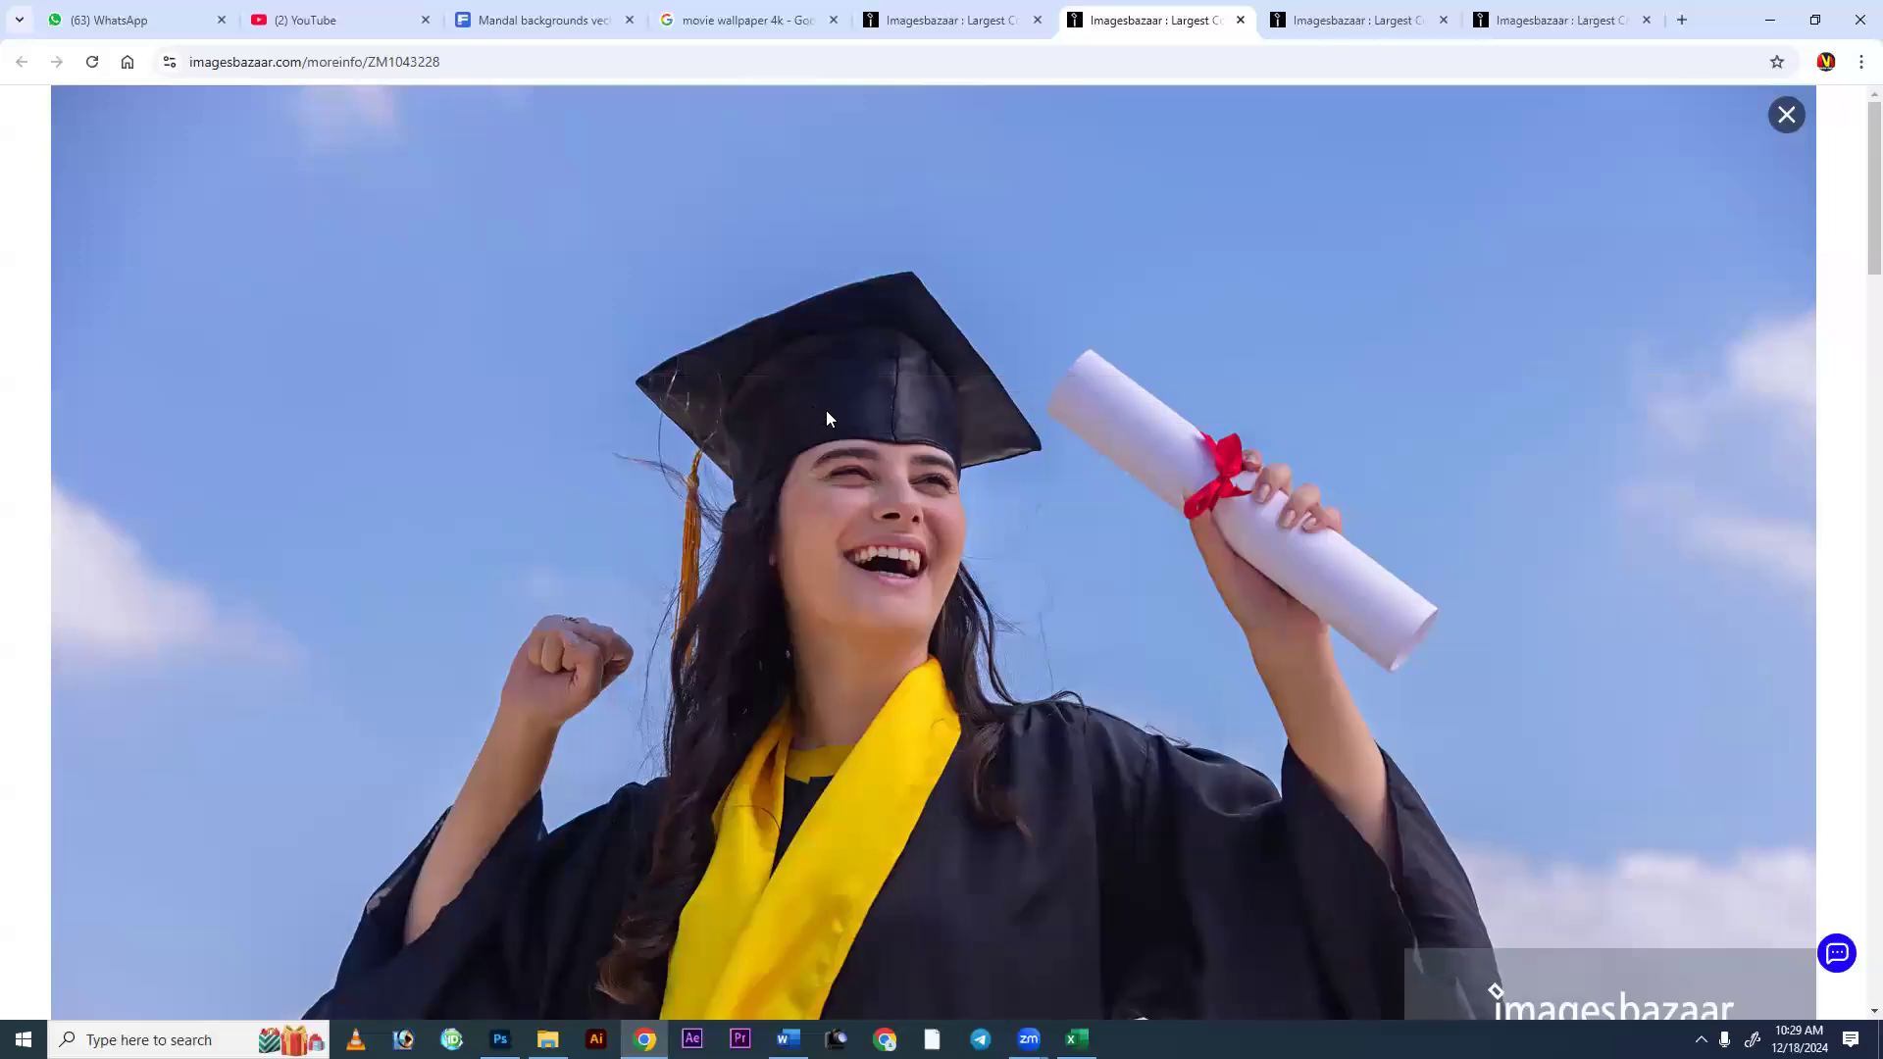
right_click(747, 337)
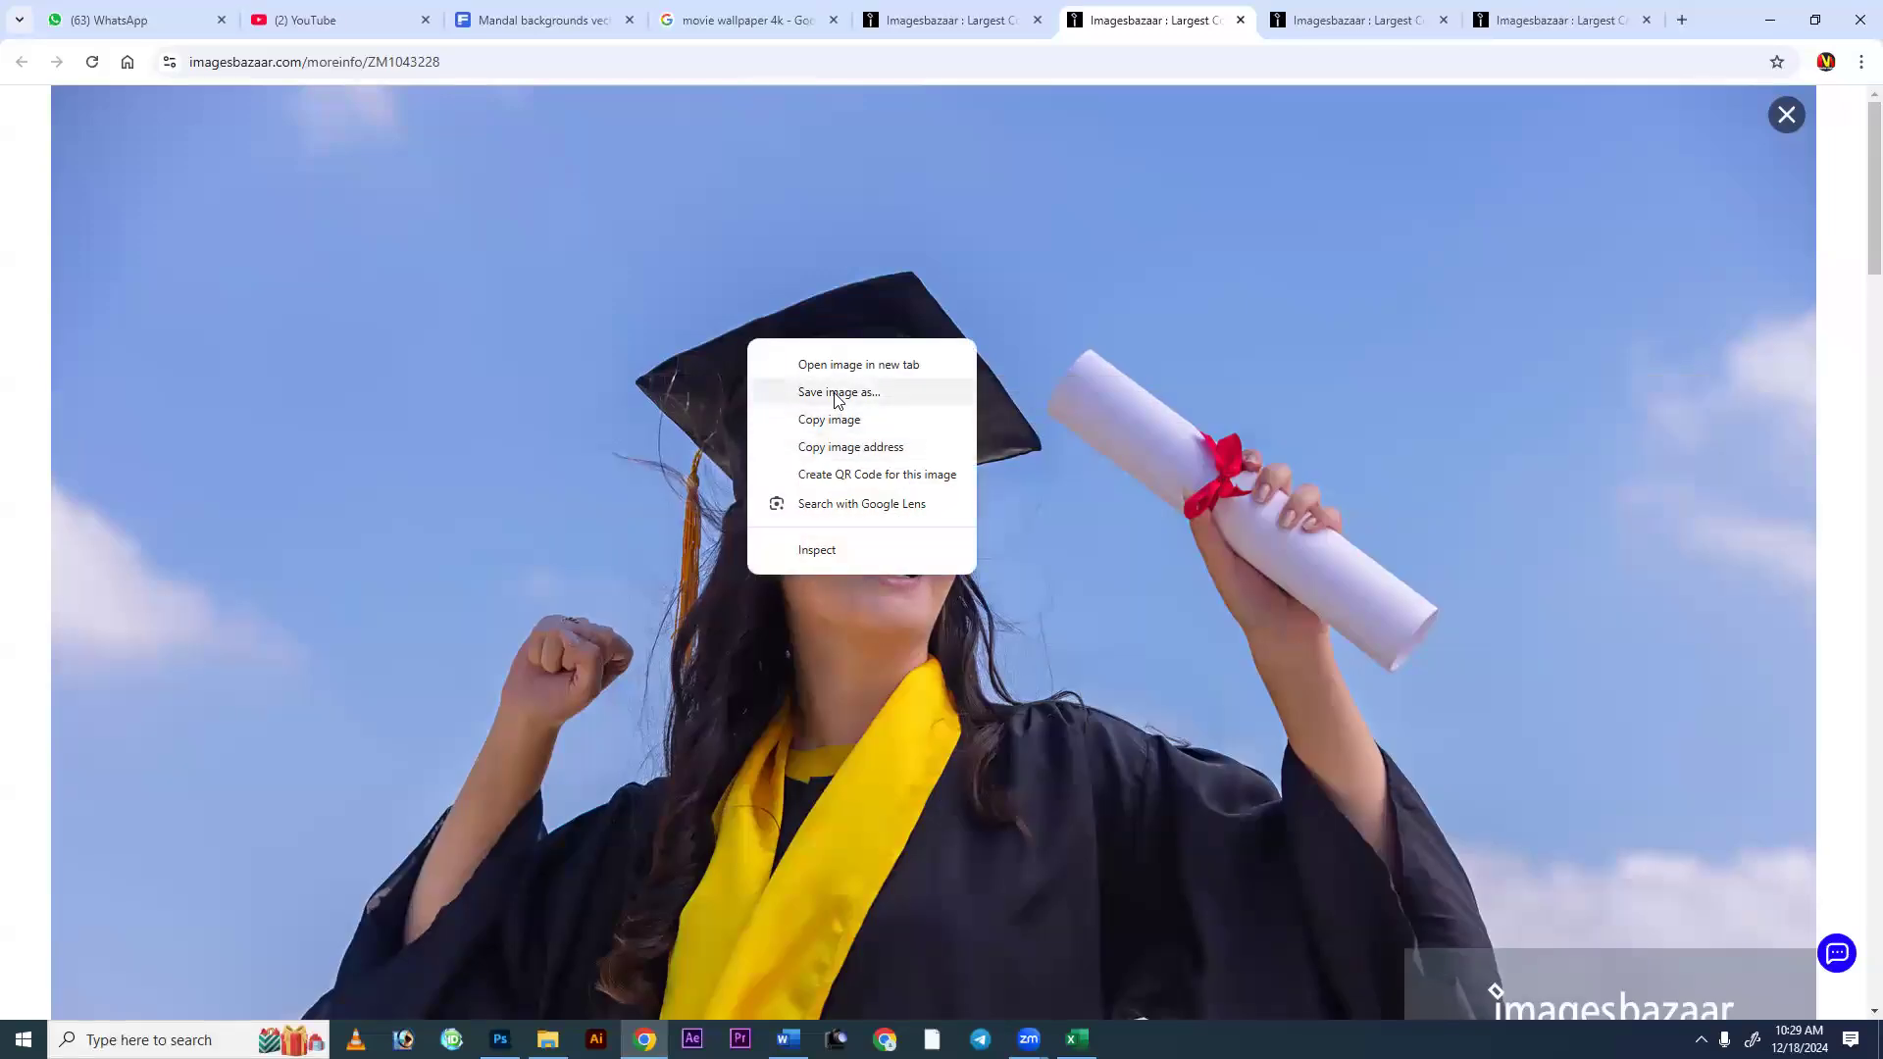
key("Escape")
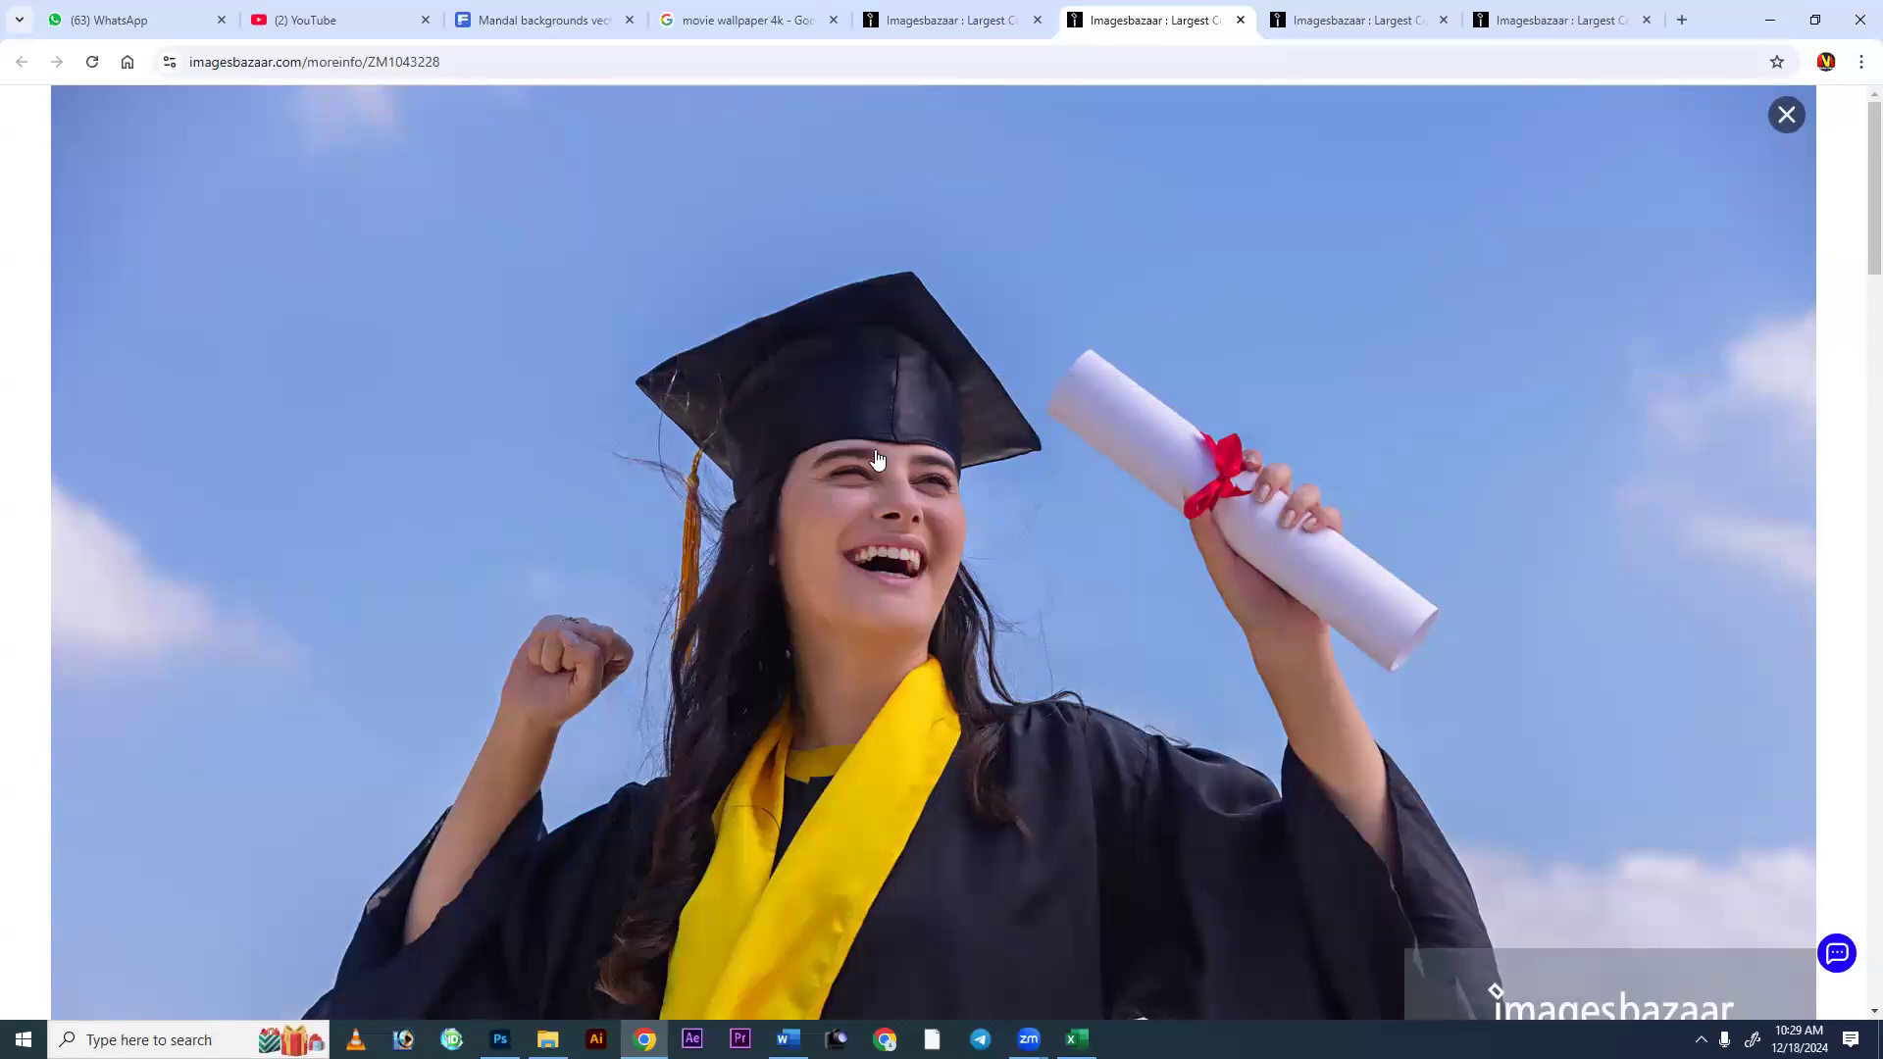
left_click(500, 1039)
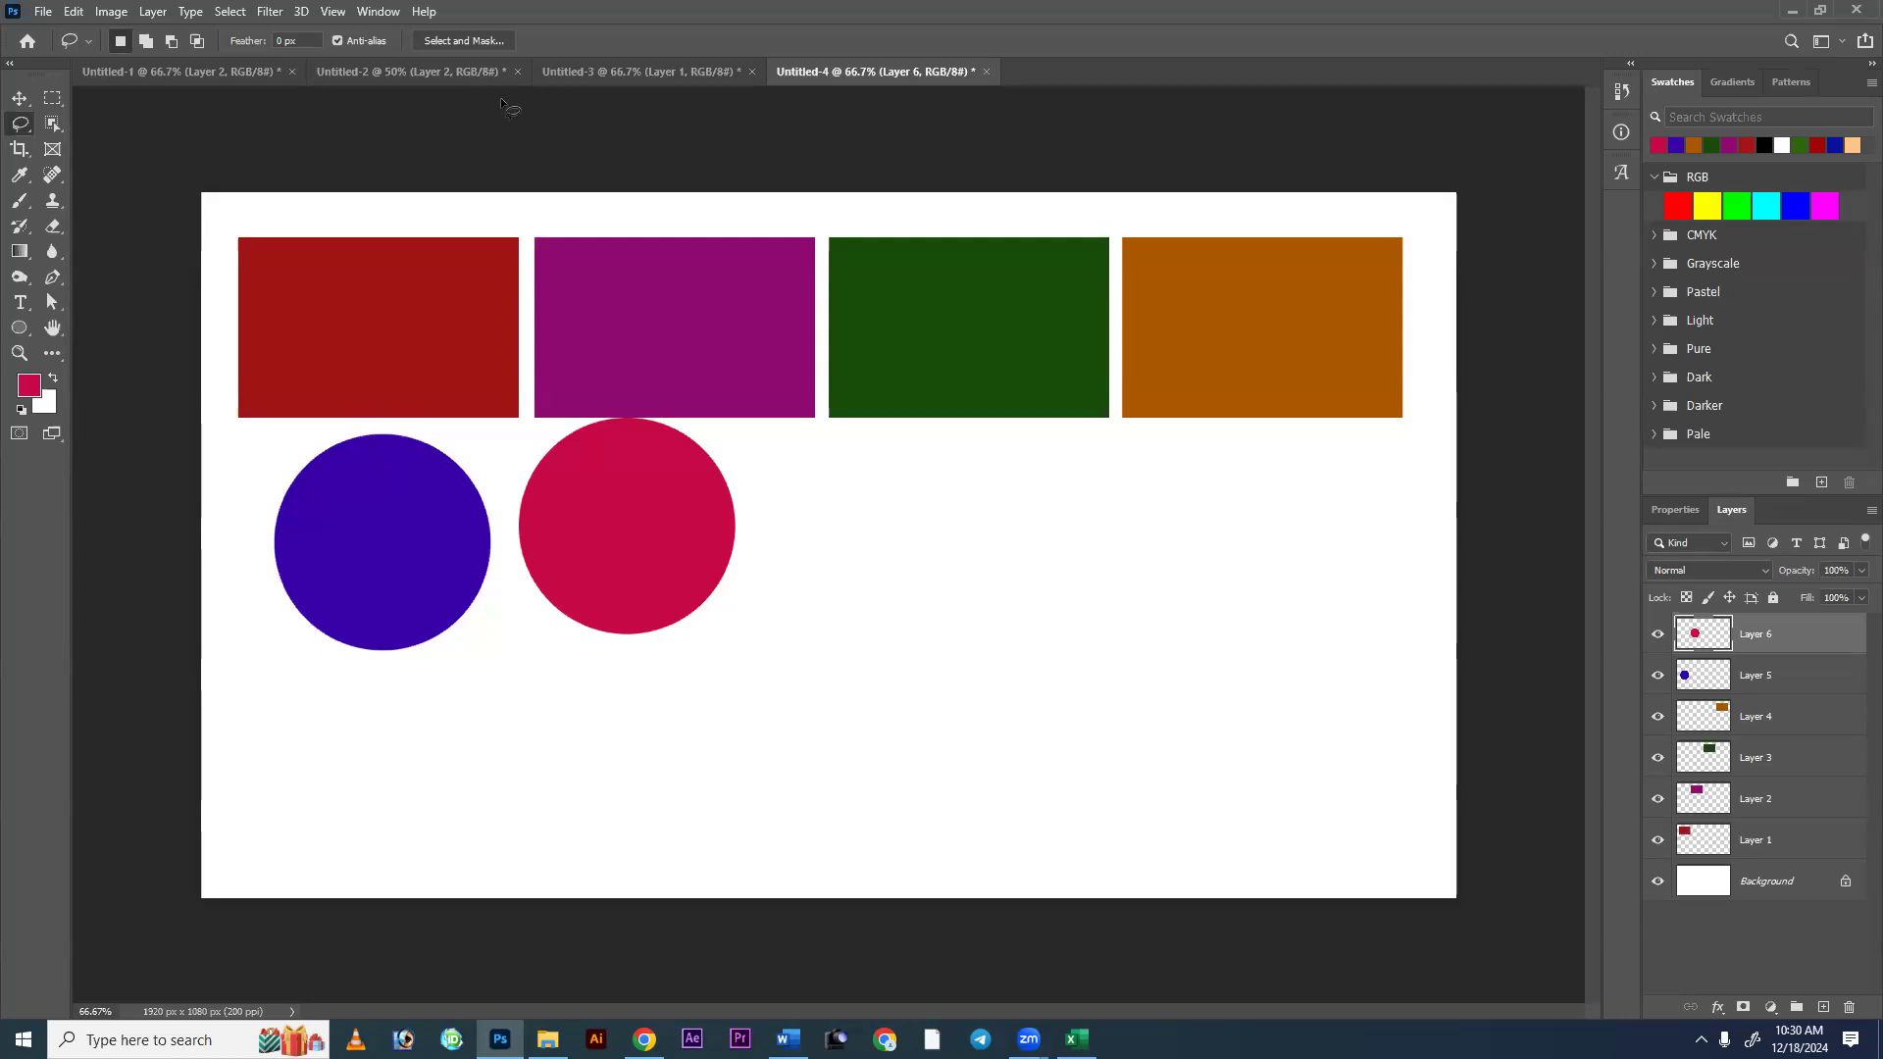
left_click(644, 1038)
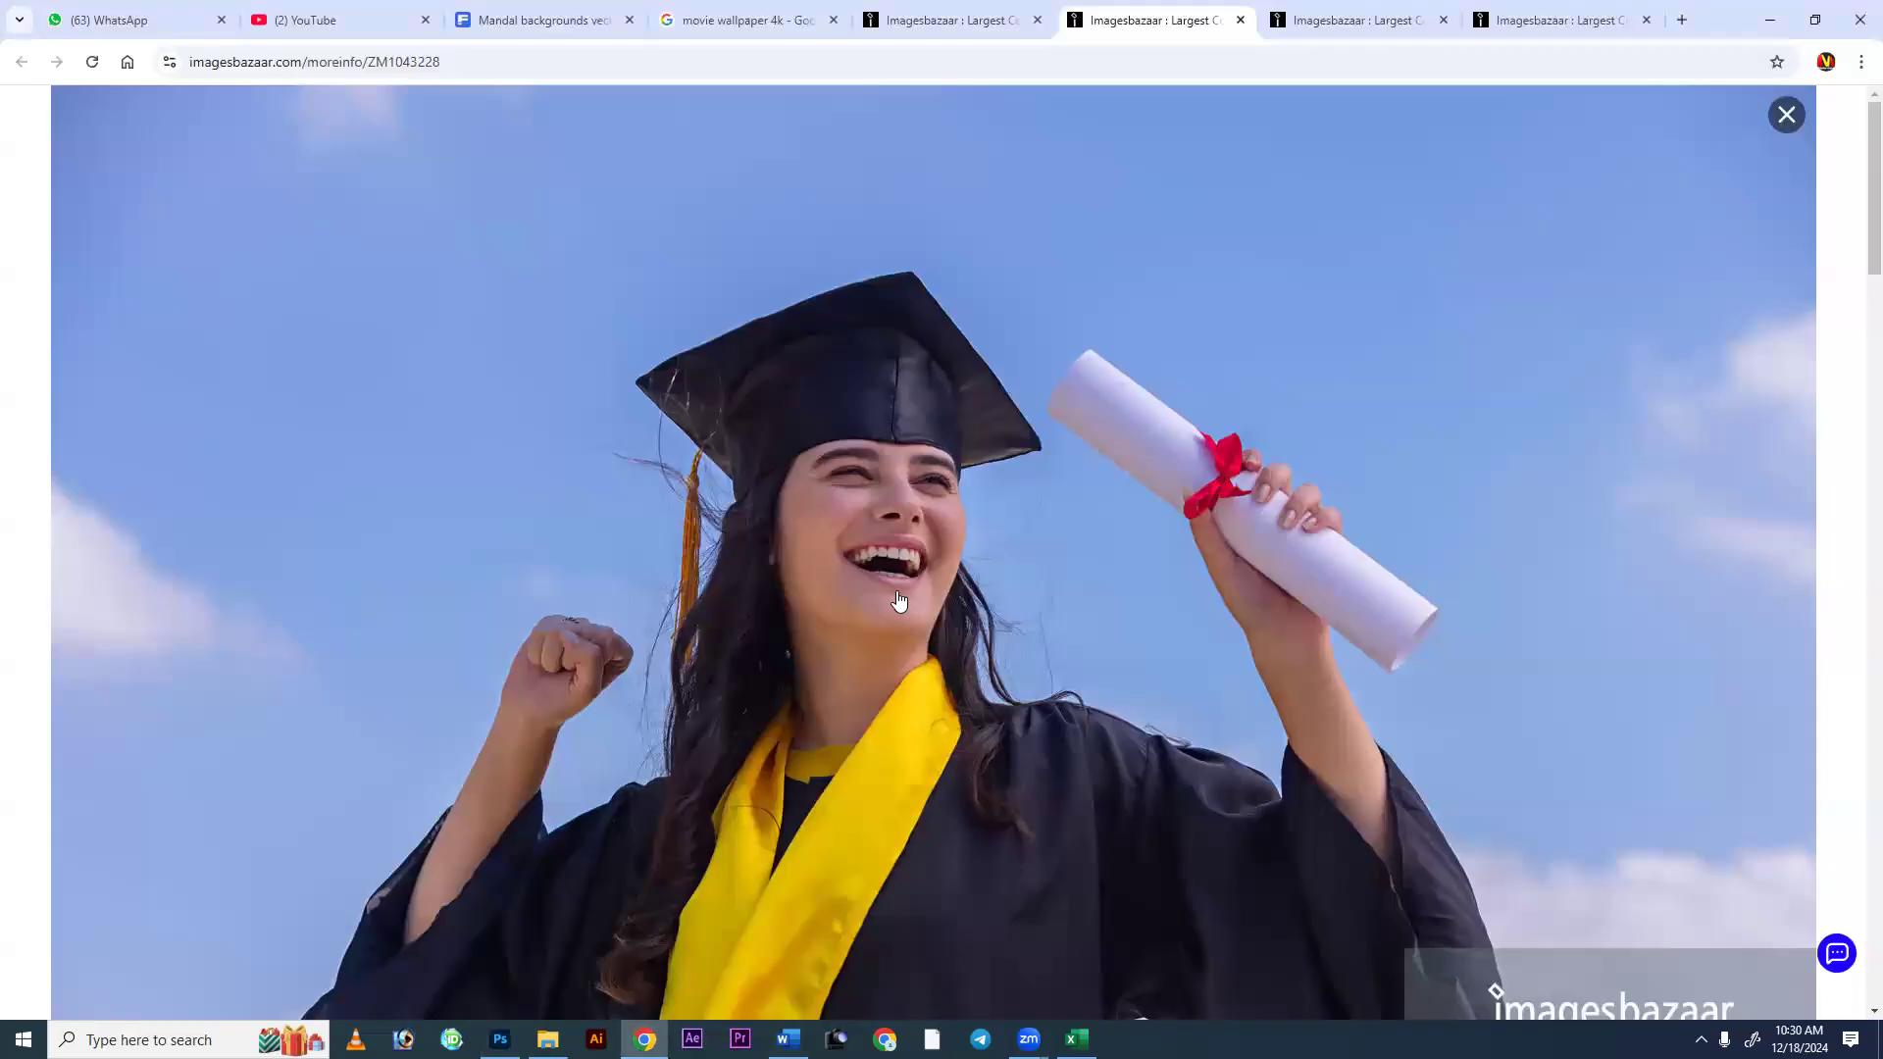
Save the graduate photo to the Desktop as JPEG image ZM1043228 and open it in Photoshop.
scroll(869, 490, "down", 1)
scroll(869, 491, "down", 4)
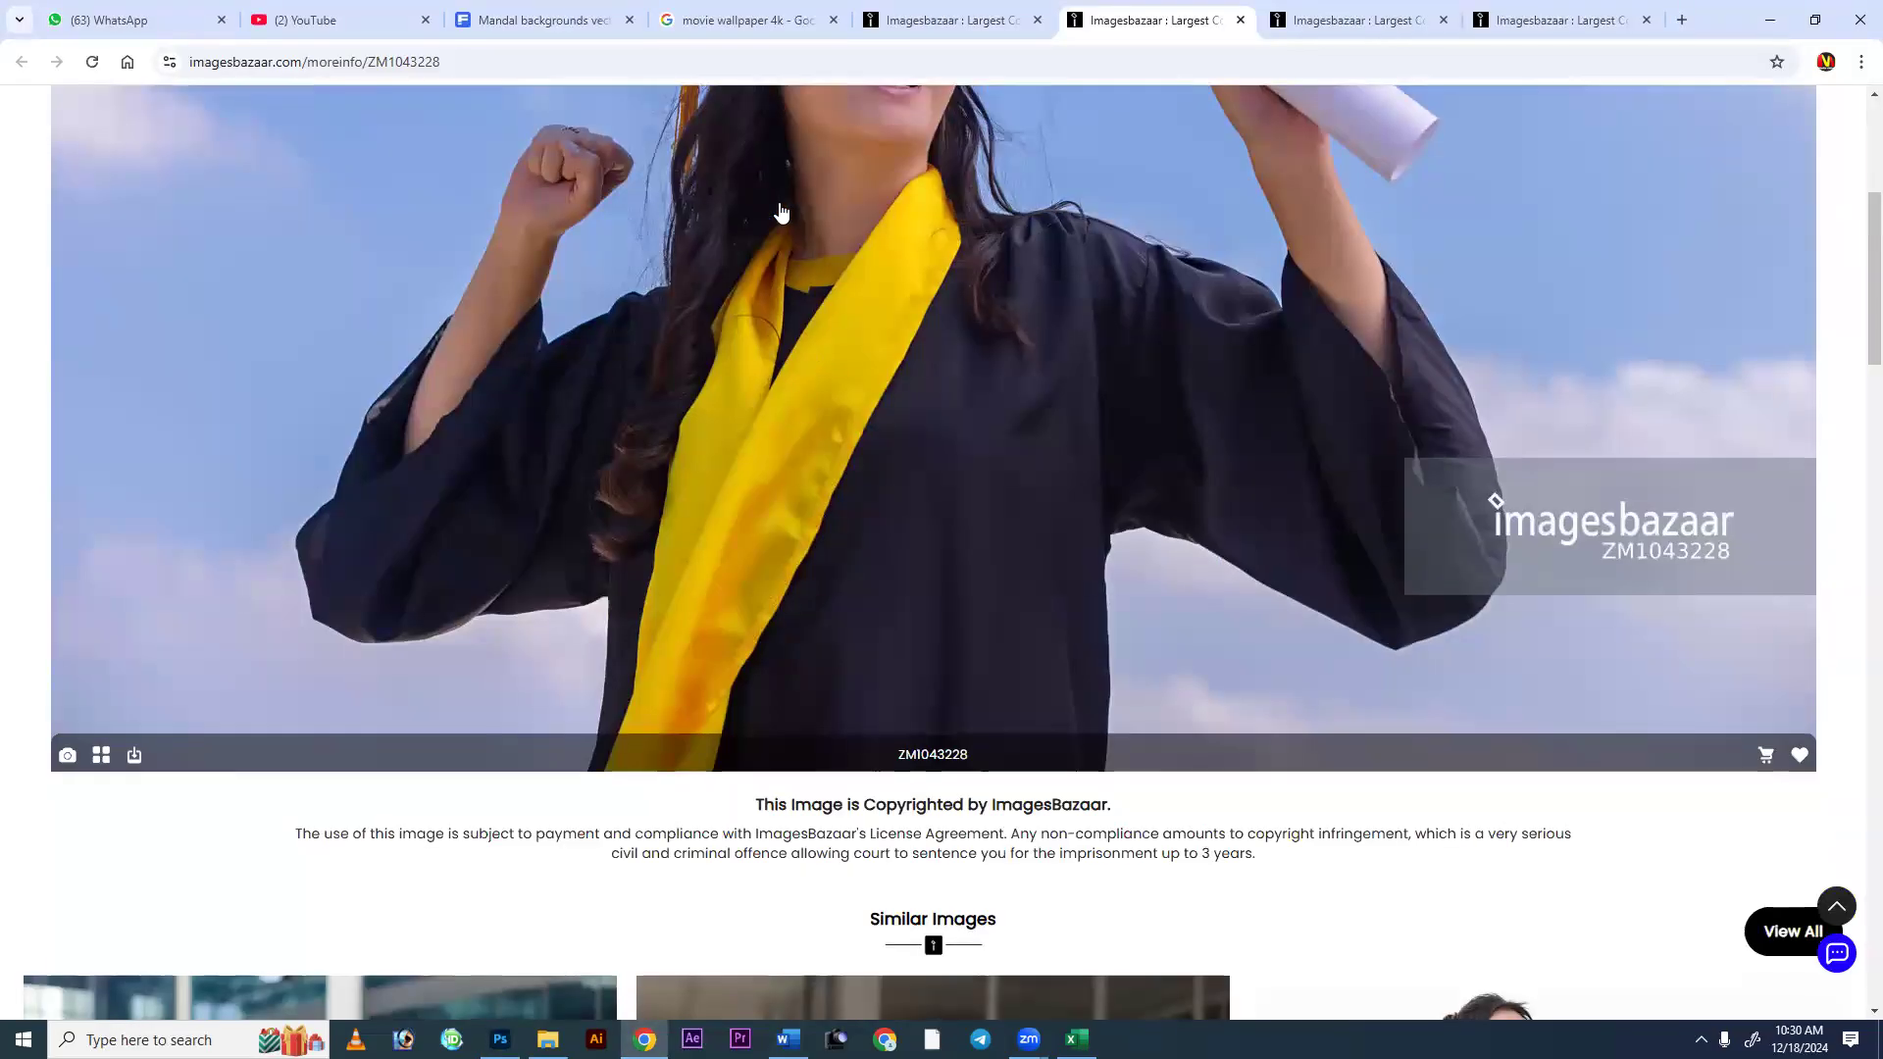
right_click(785, 210)
left_click(856, 253)
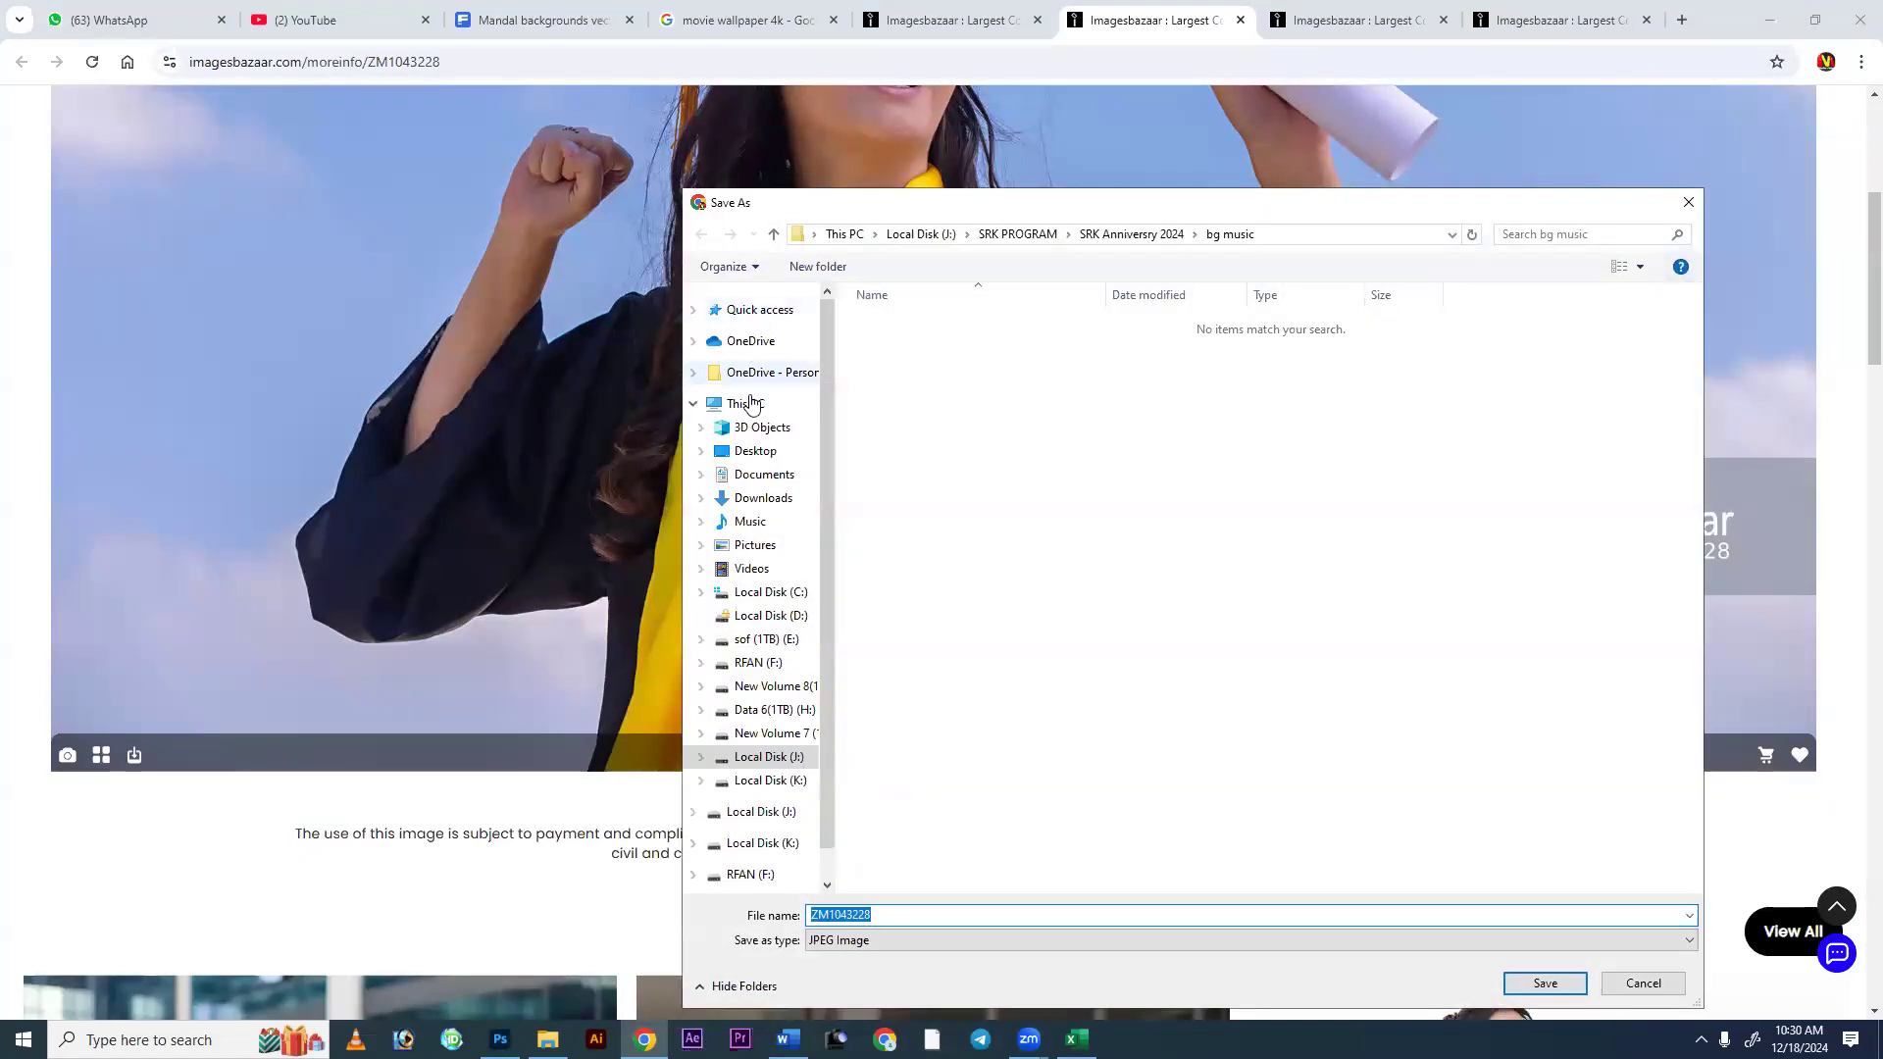
left_click(753, 453)
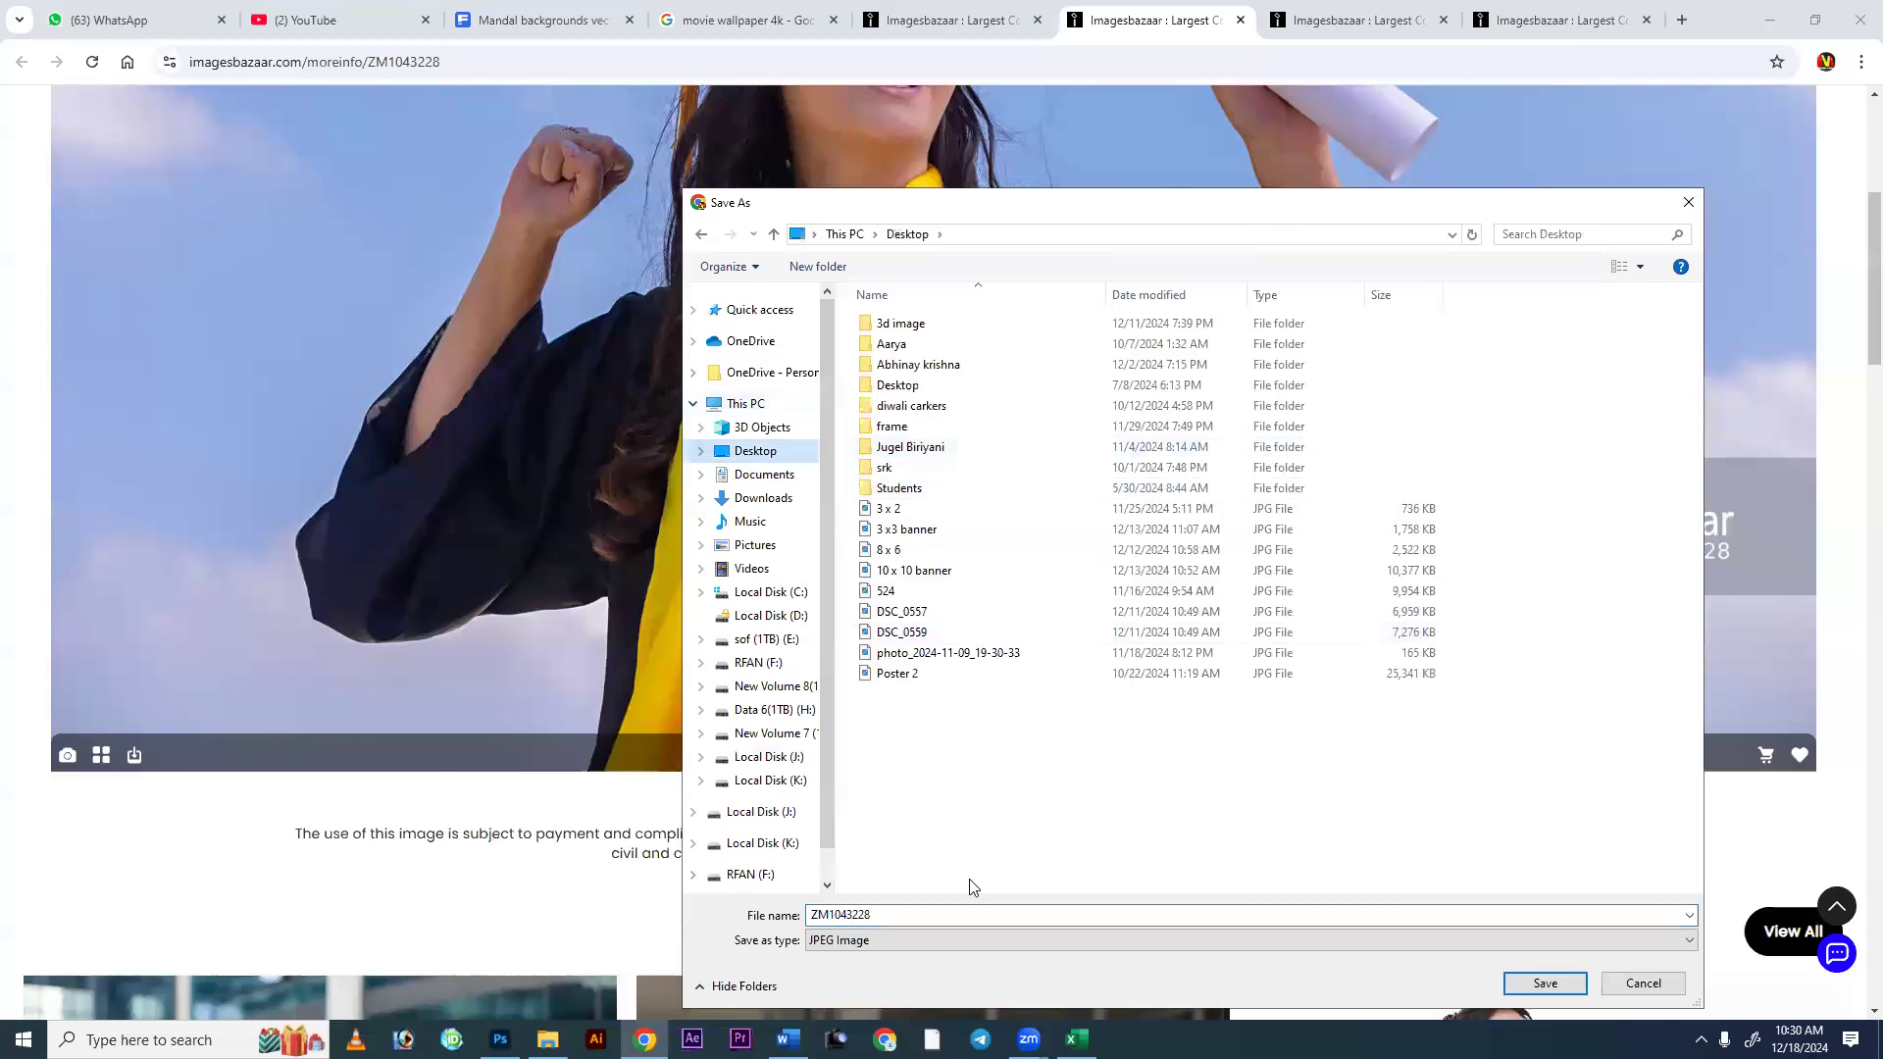
left_click(1537, 987)
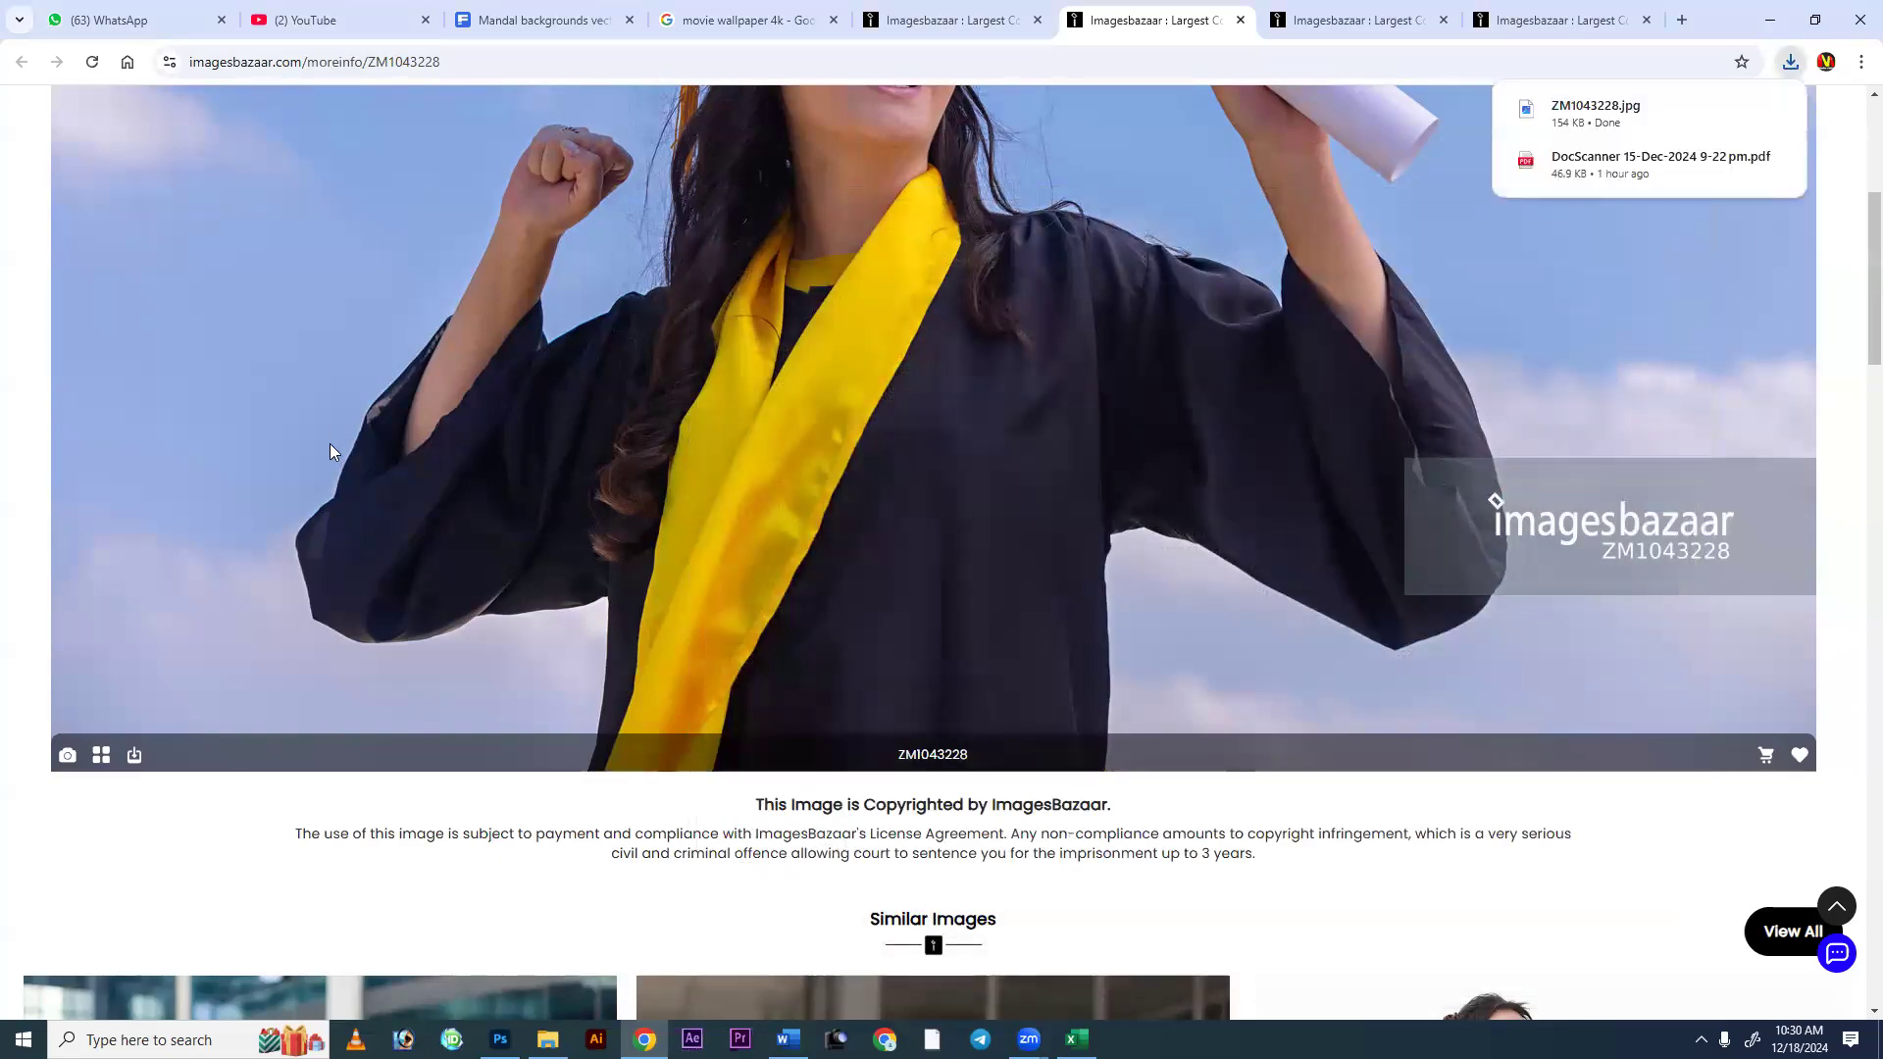
key("super+d")
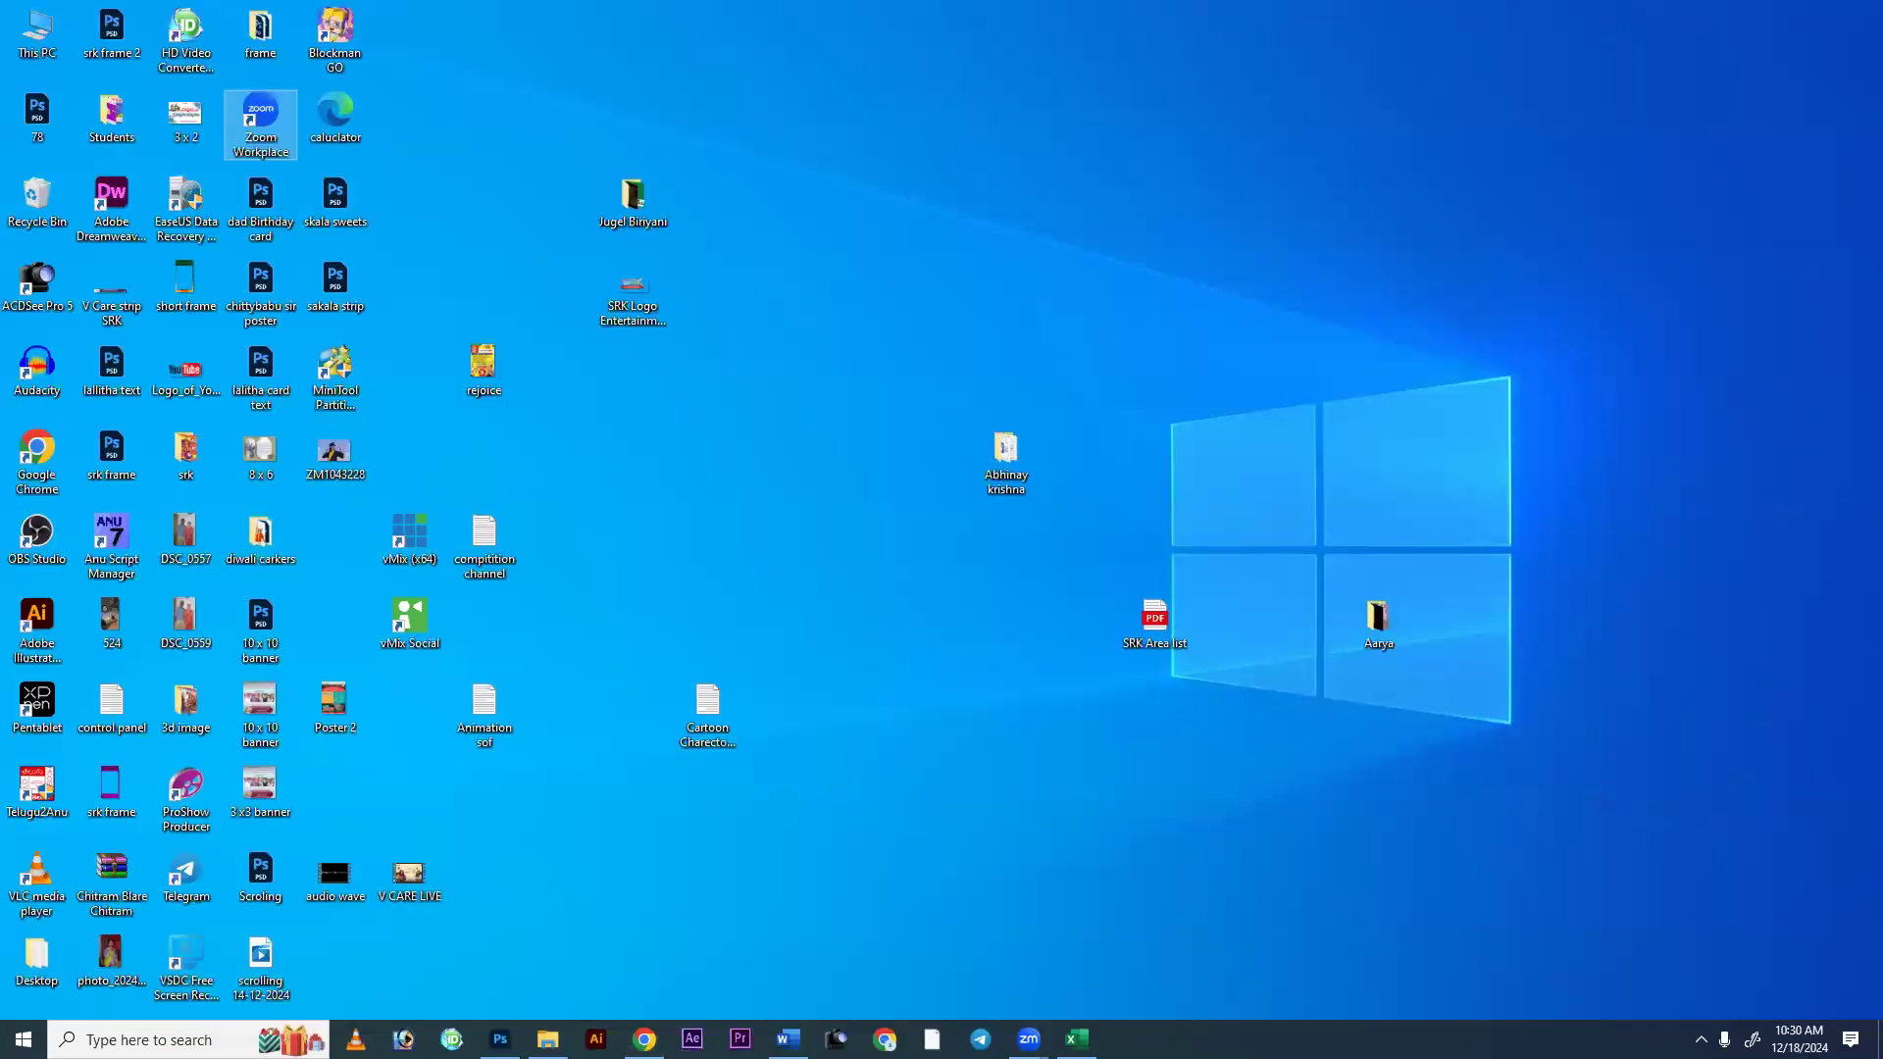
key("alt+Tab")
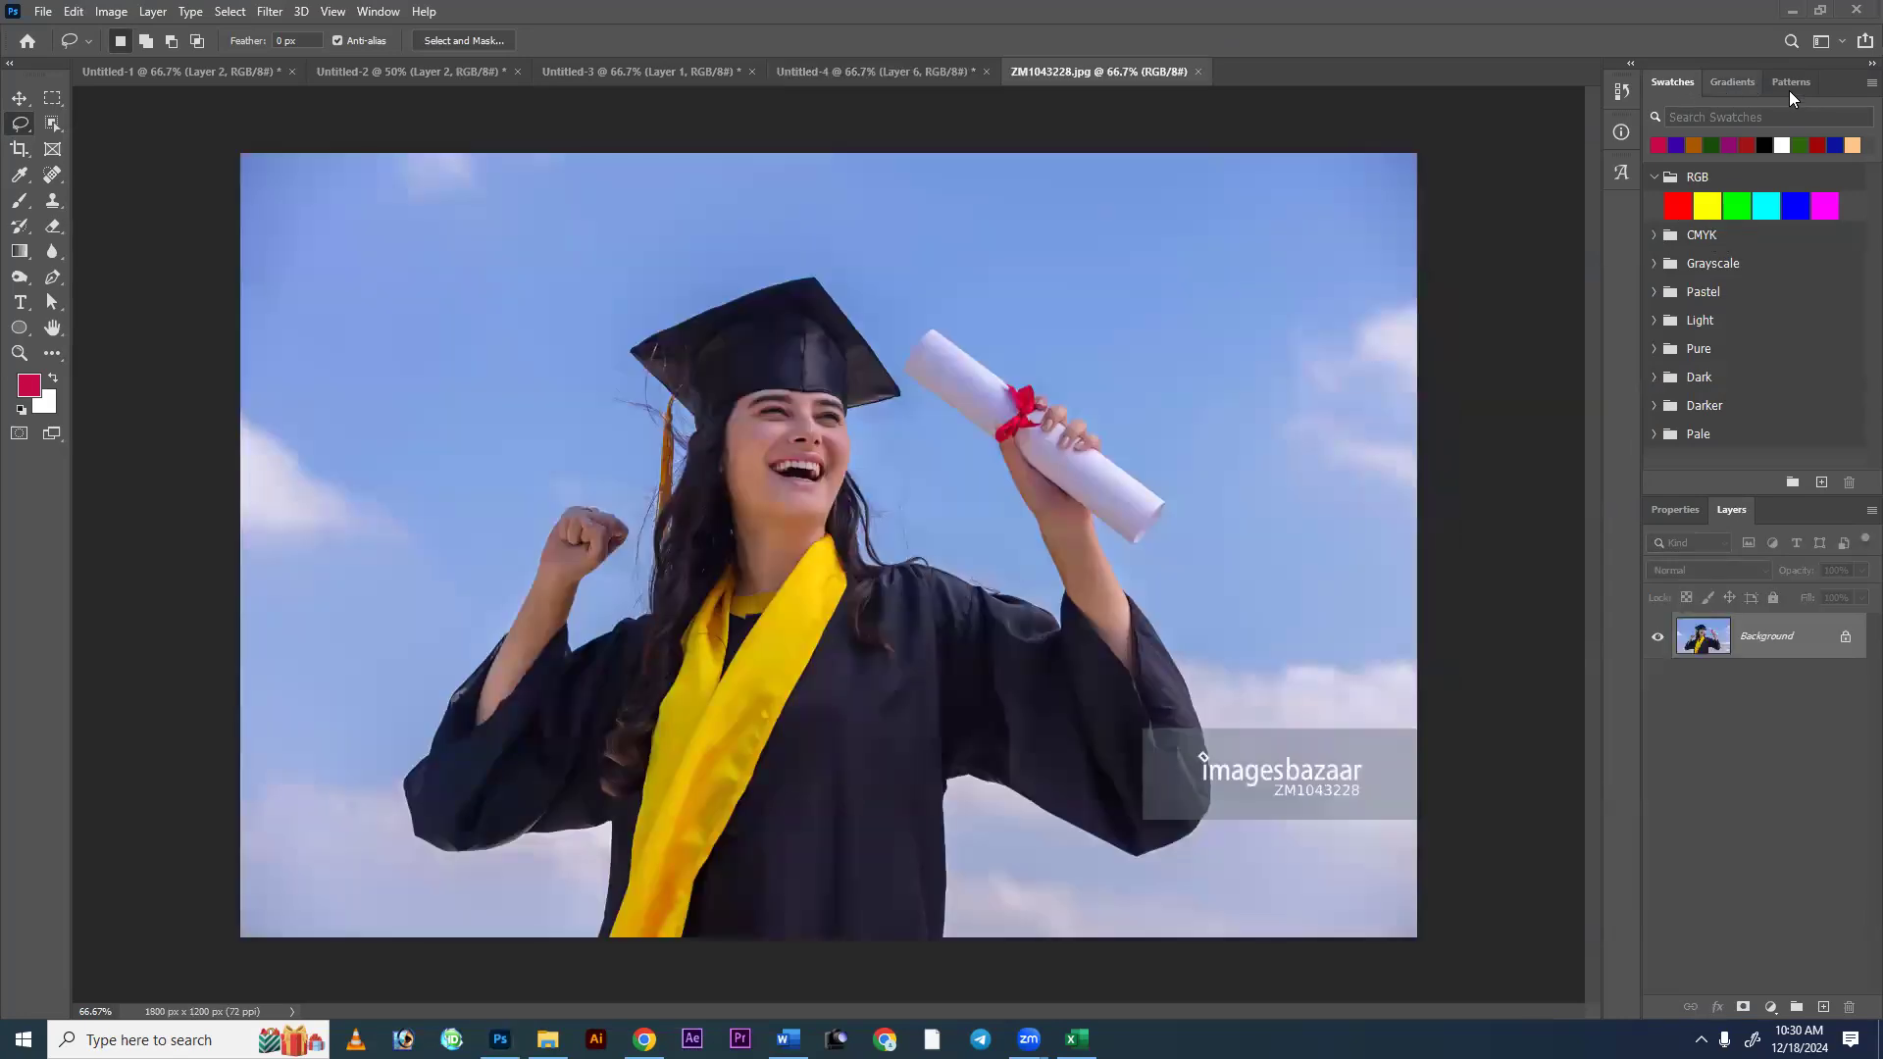
Display the list of colour channels for the graduate photo.
left_click(380, 12)
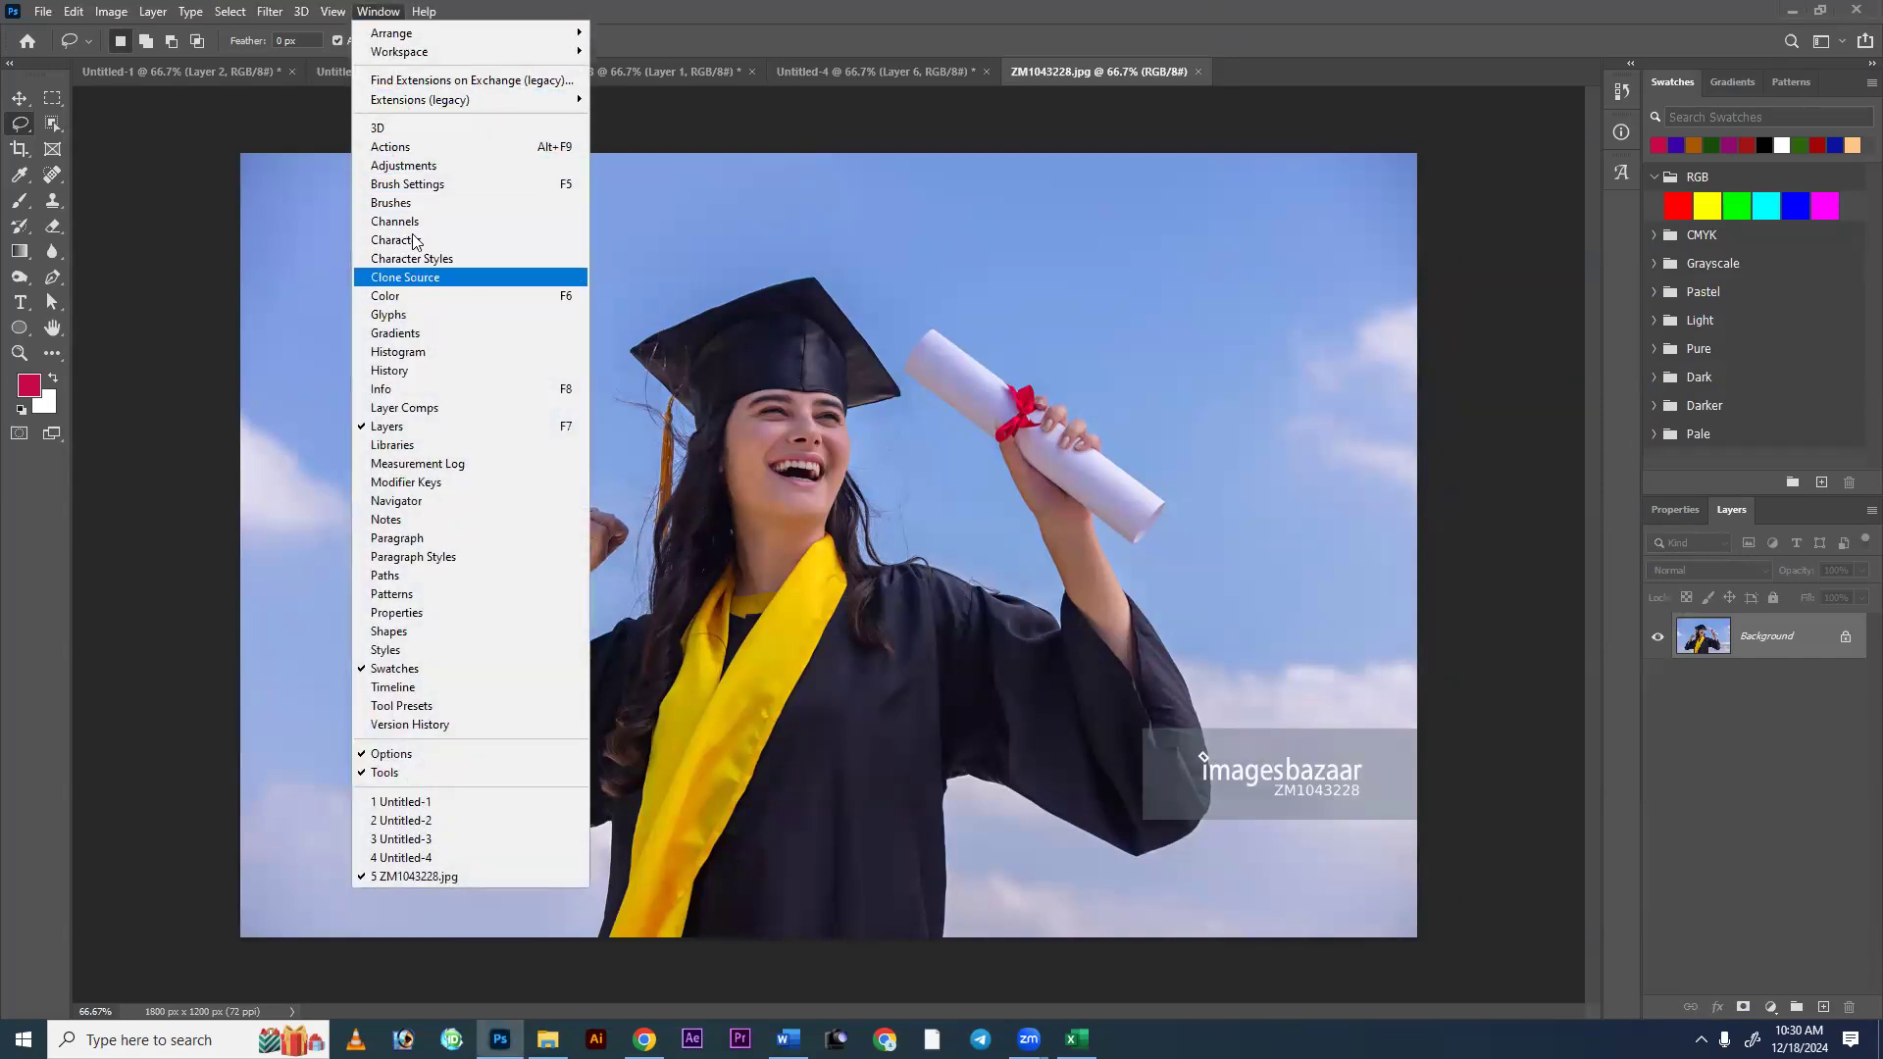
left_click(828, 149)
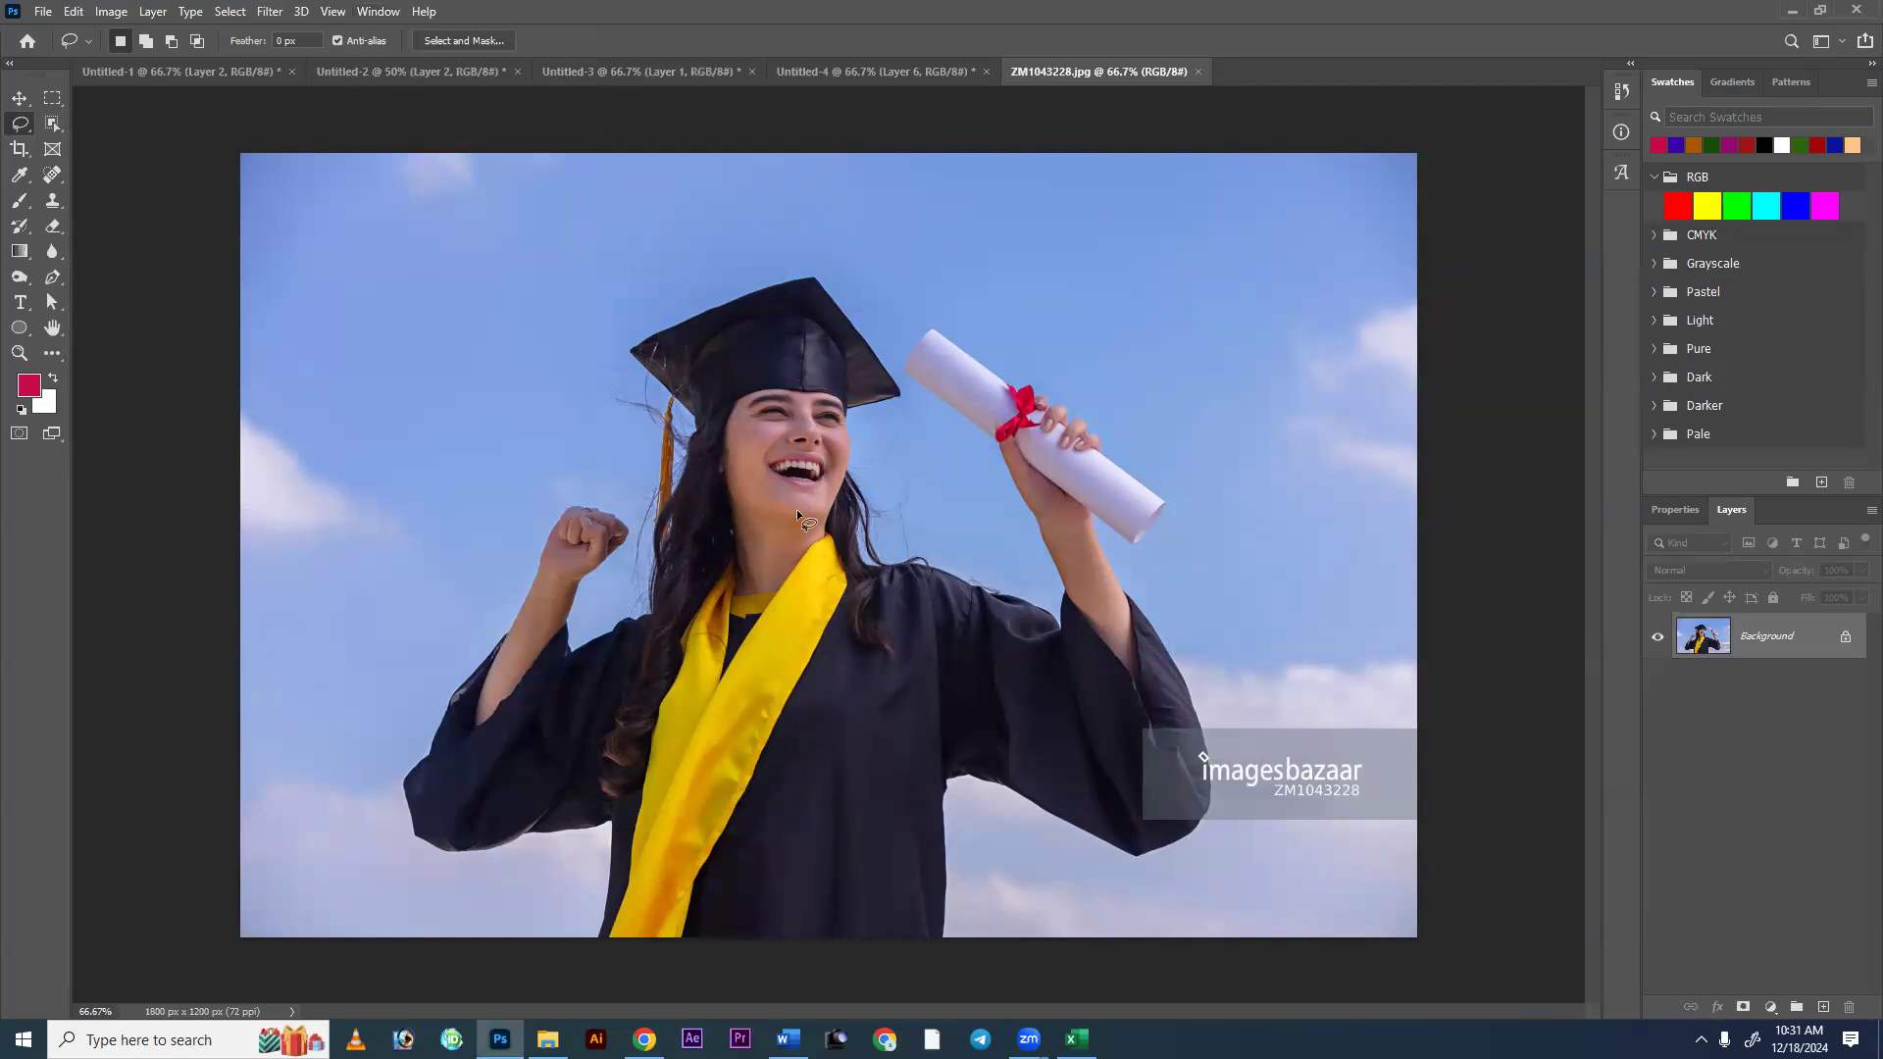
left_click(378, 12)
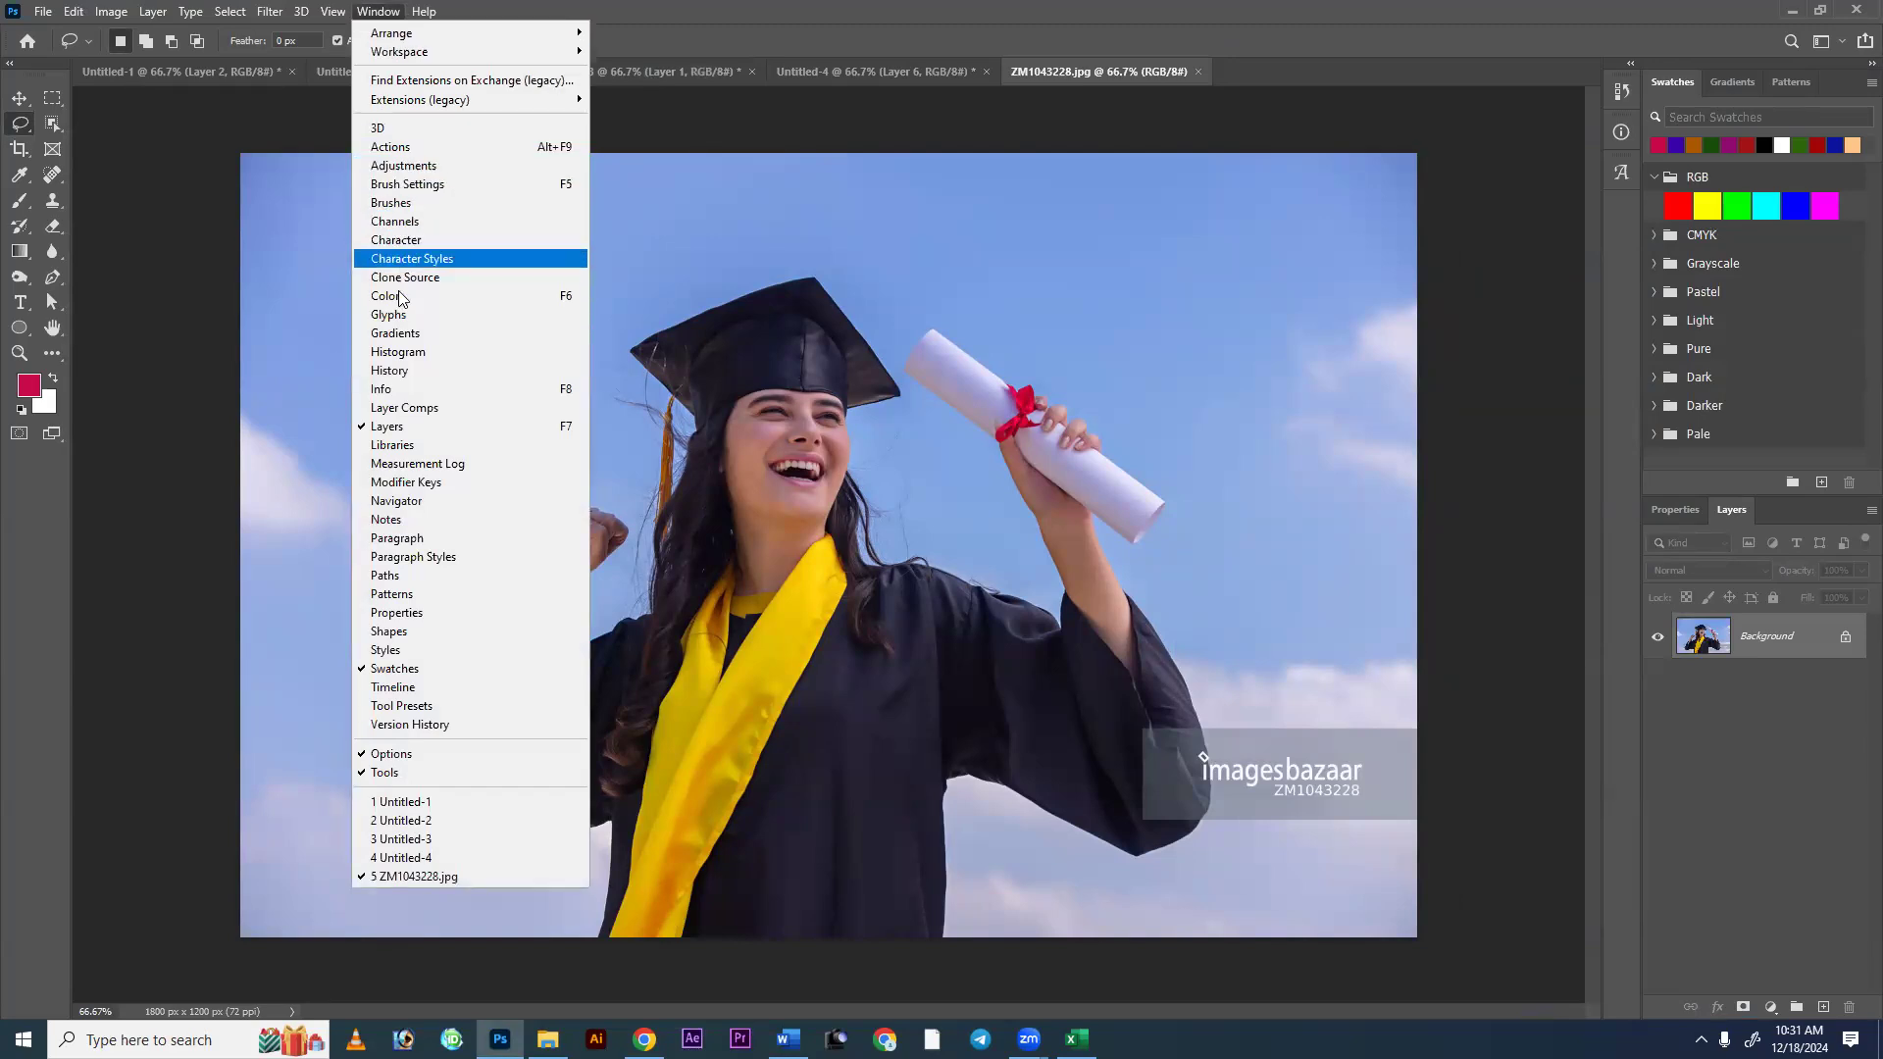
left_click(395, 220)
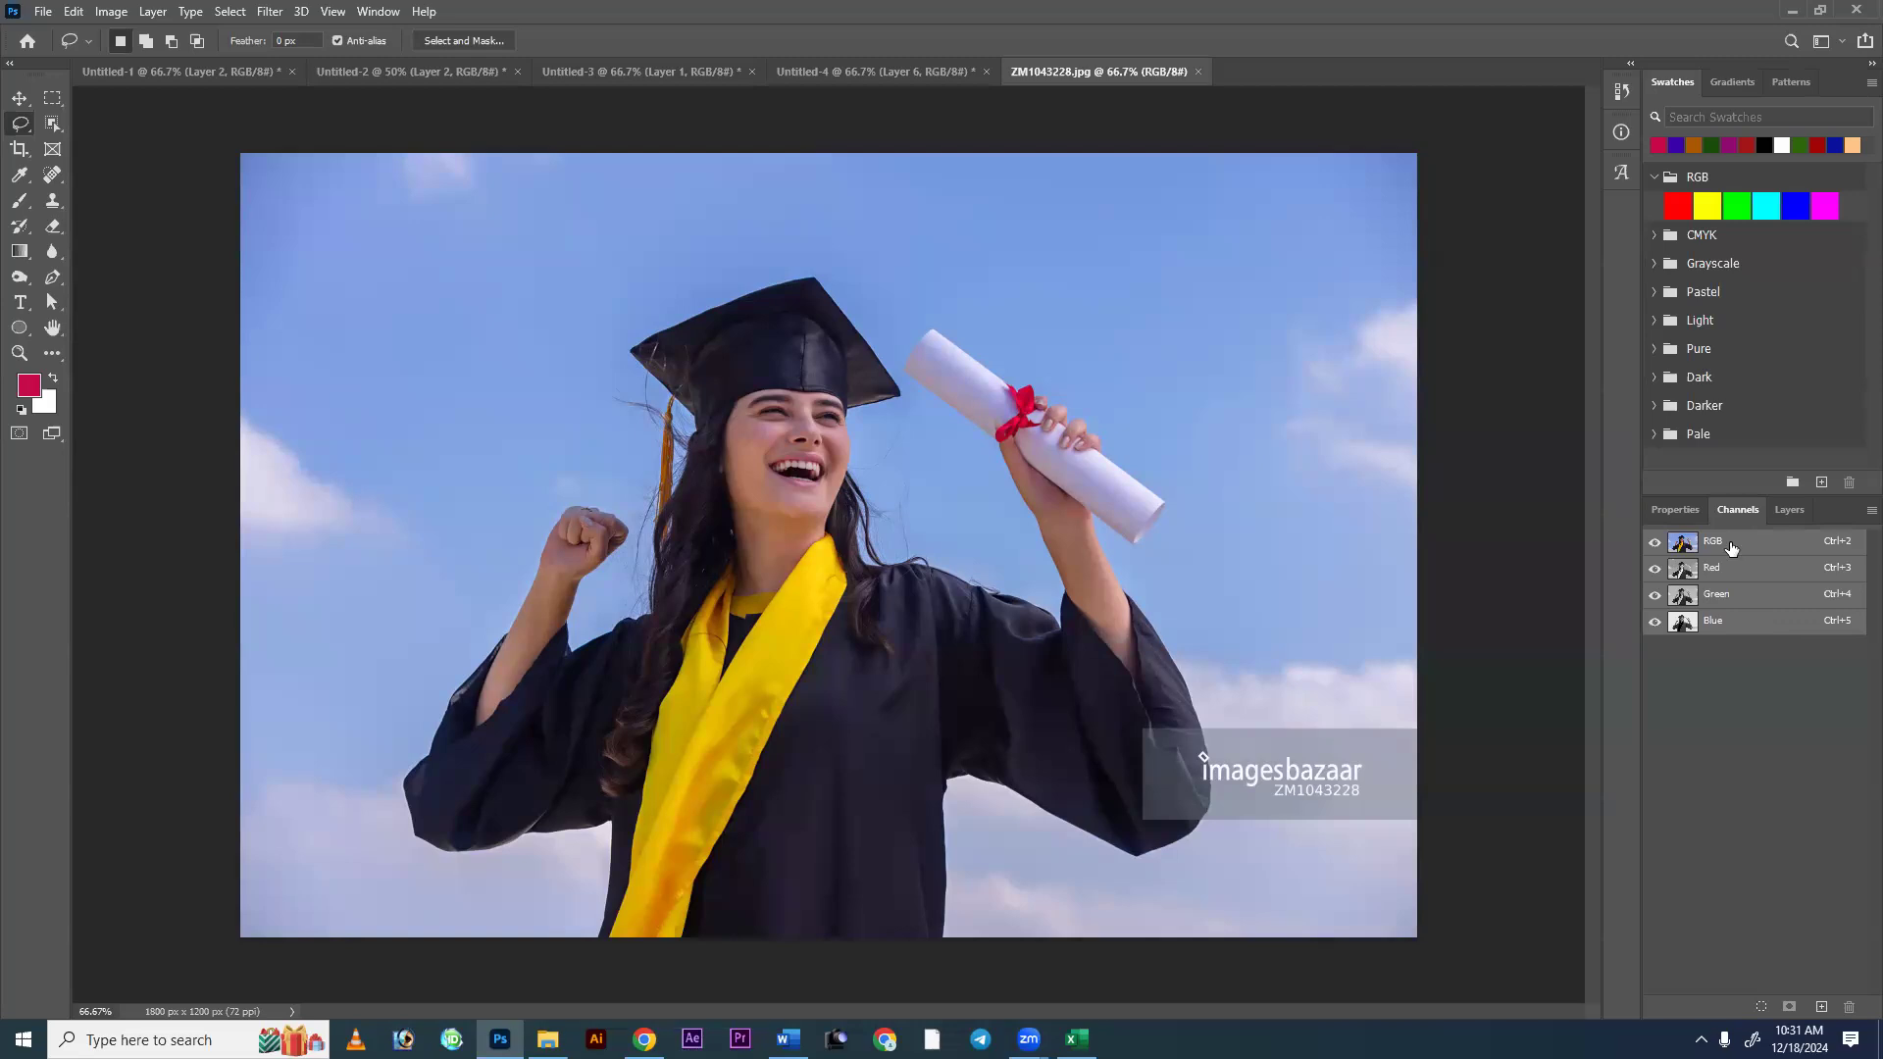
Compare the photo in Green-Blue, Blue-only, Red-Blue and Red-Green channel combinations, and restore all channels.
left_click(1654, 571)
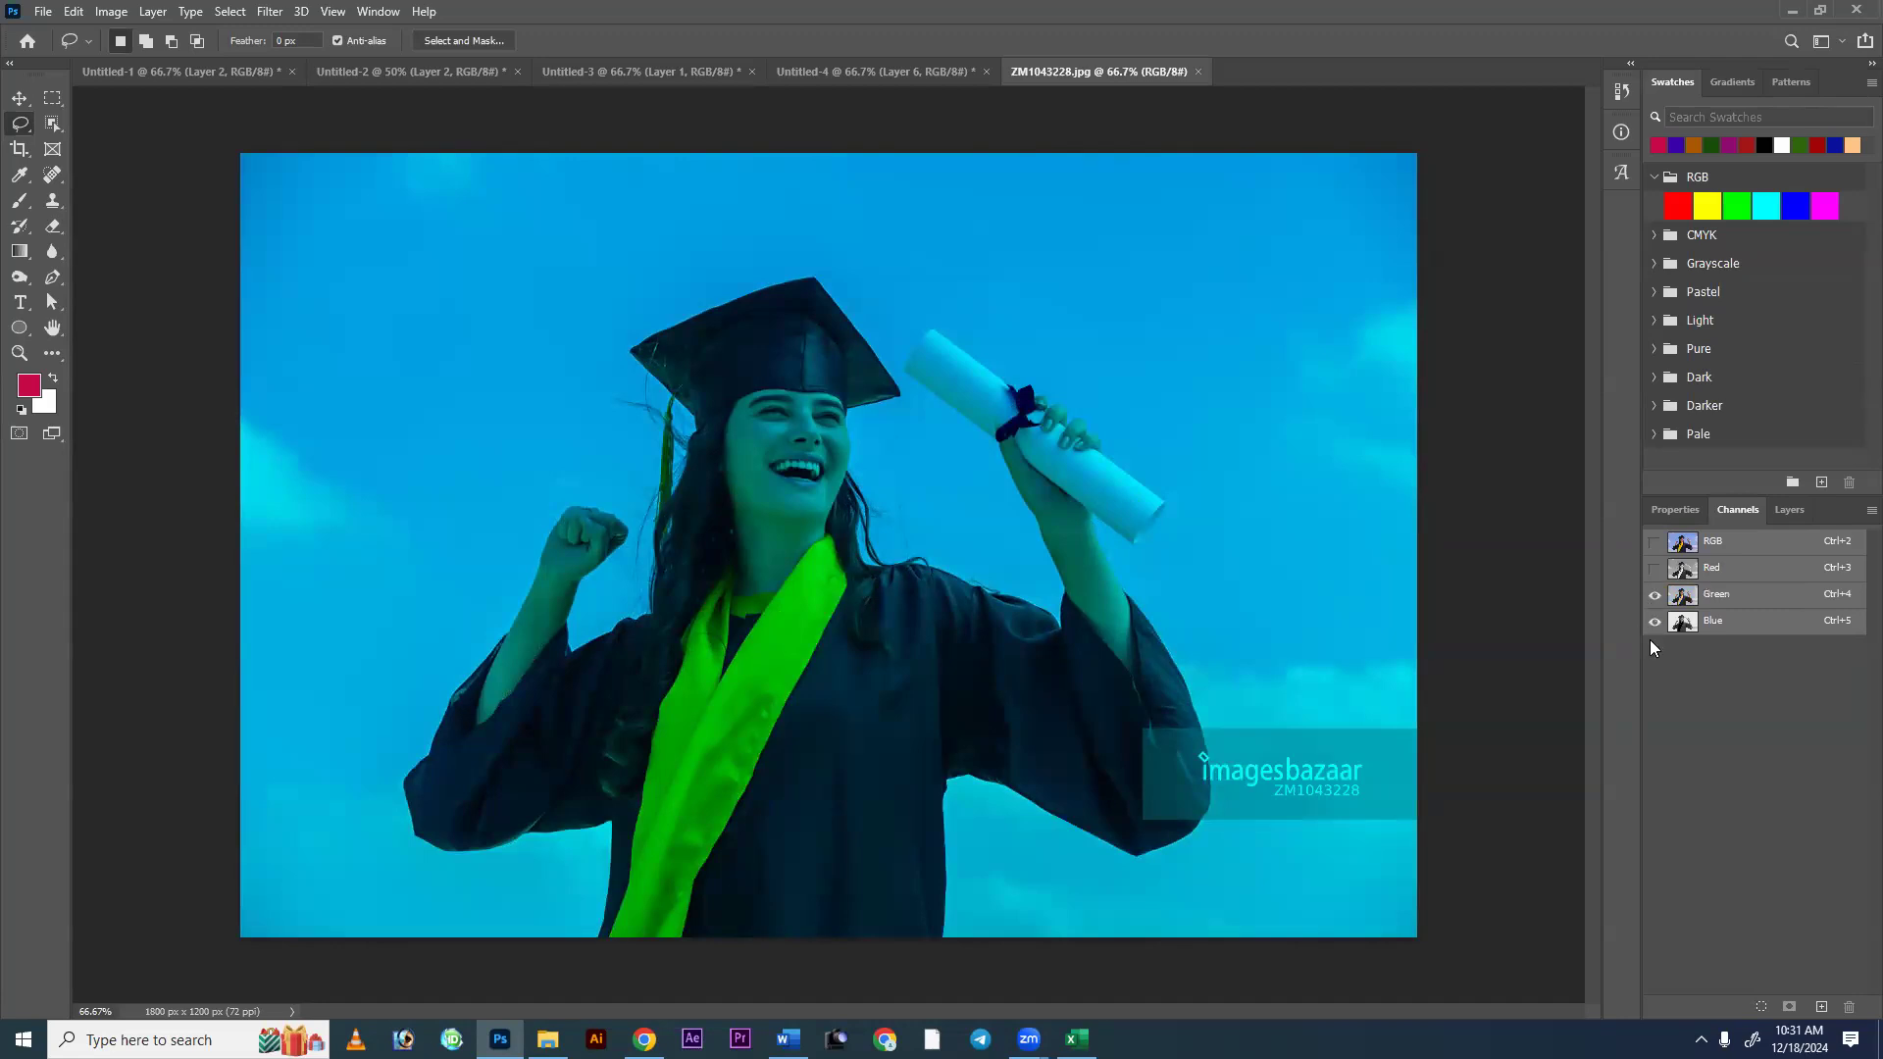
left_click(1654, 596)
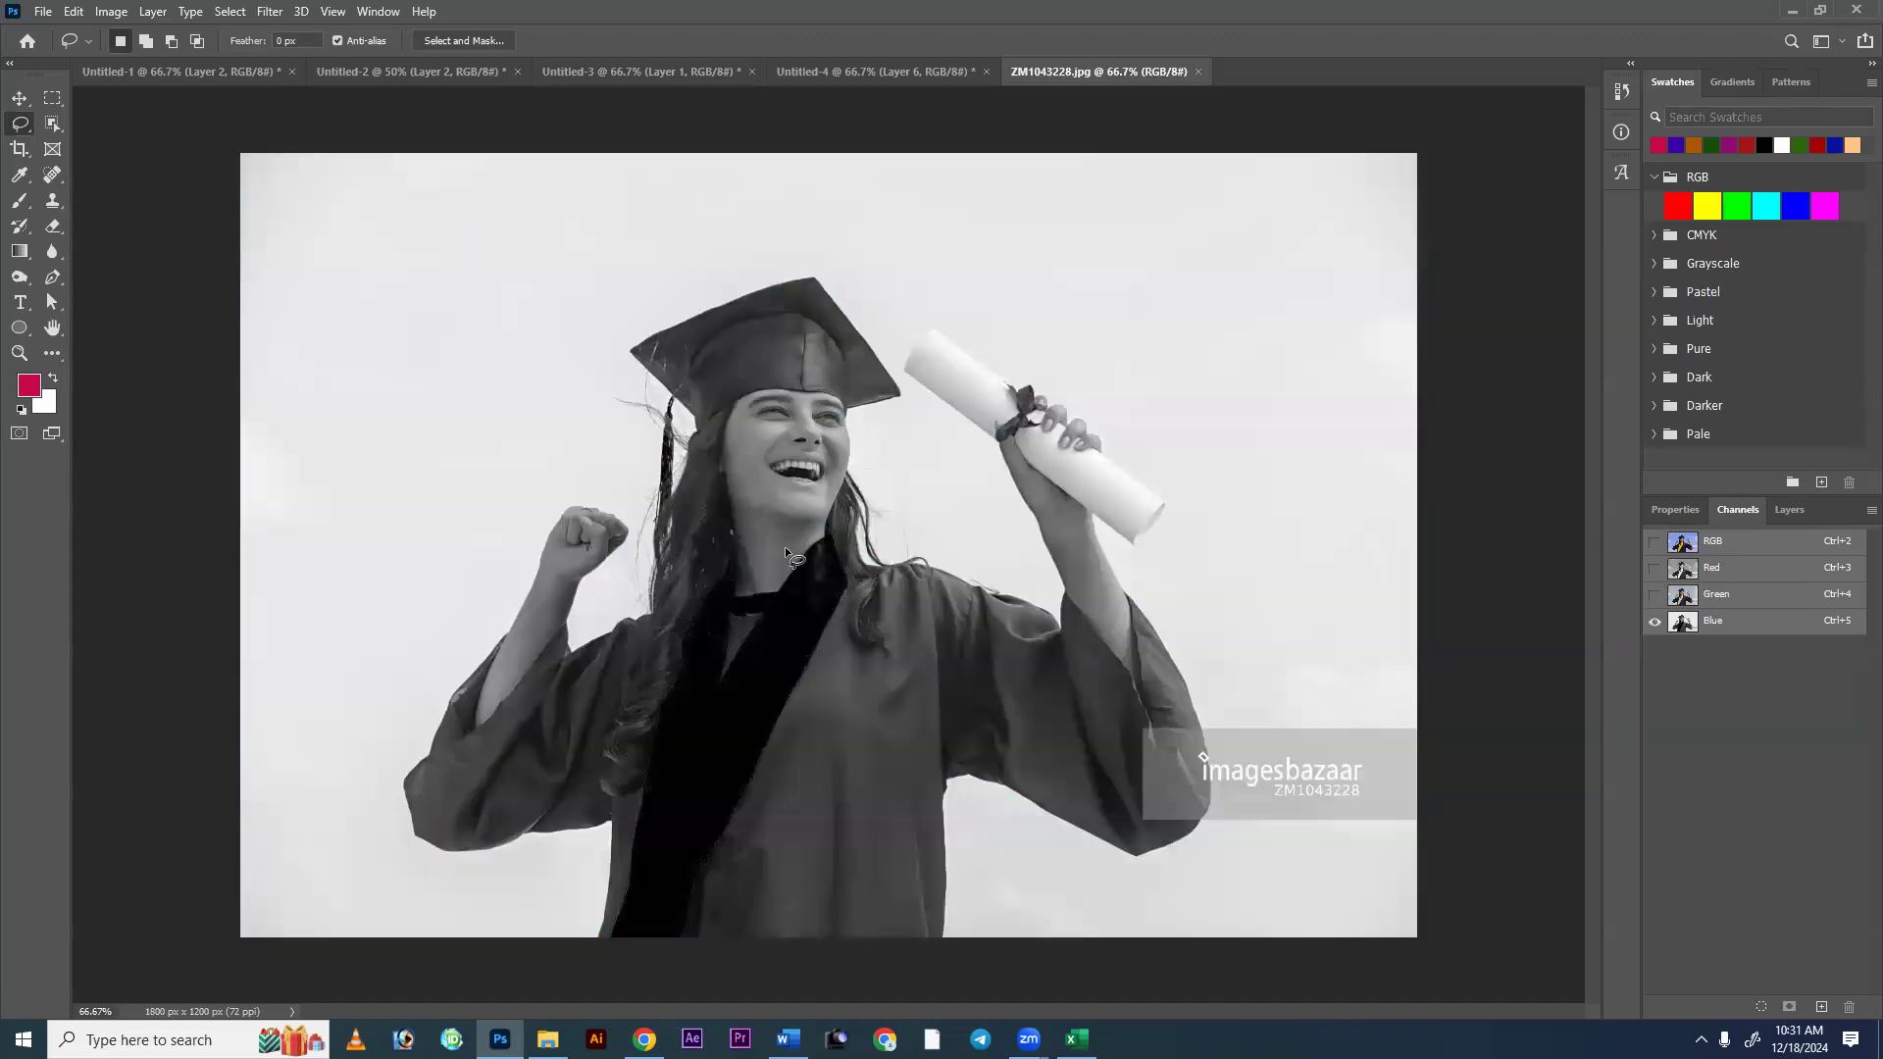
left_click(1654, 569)
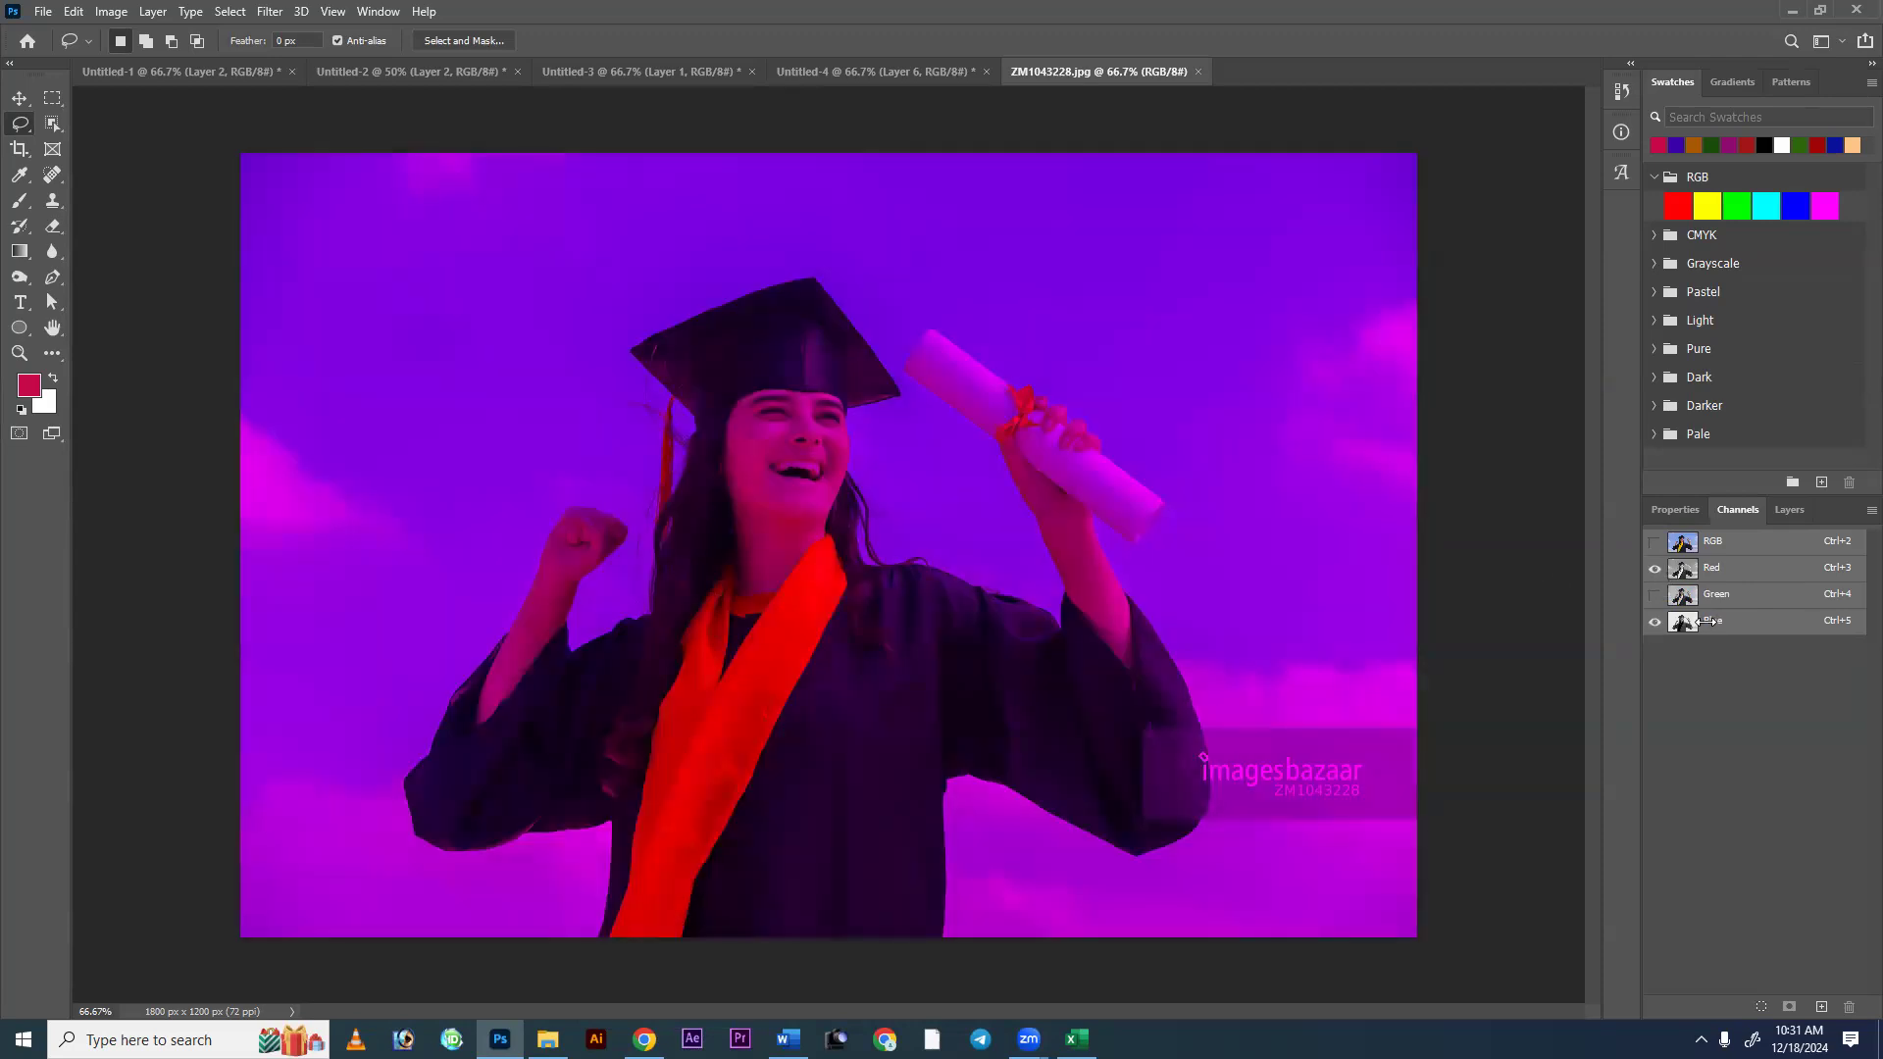
left_click(1654, 595)
left_click(1654, 621)
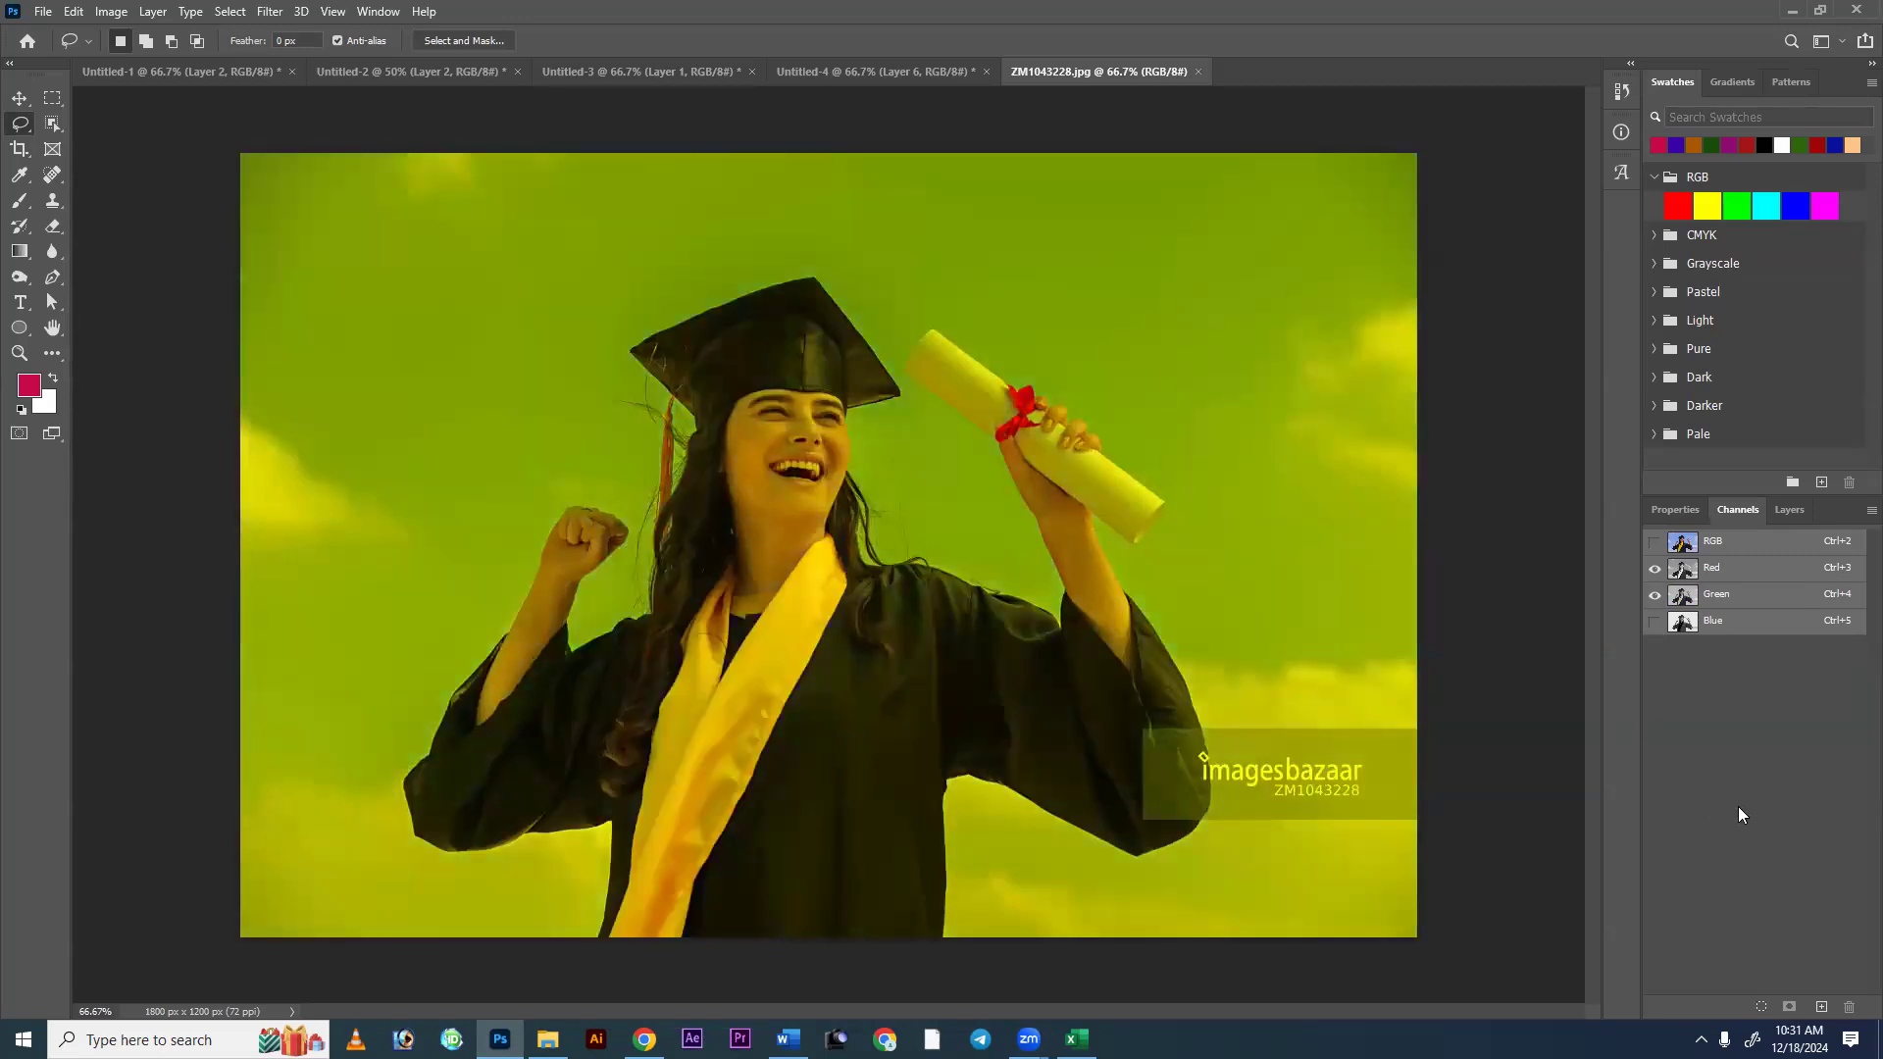
left_click(1655, 625)
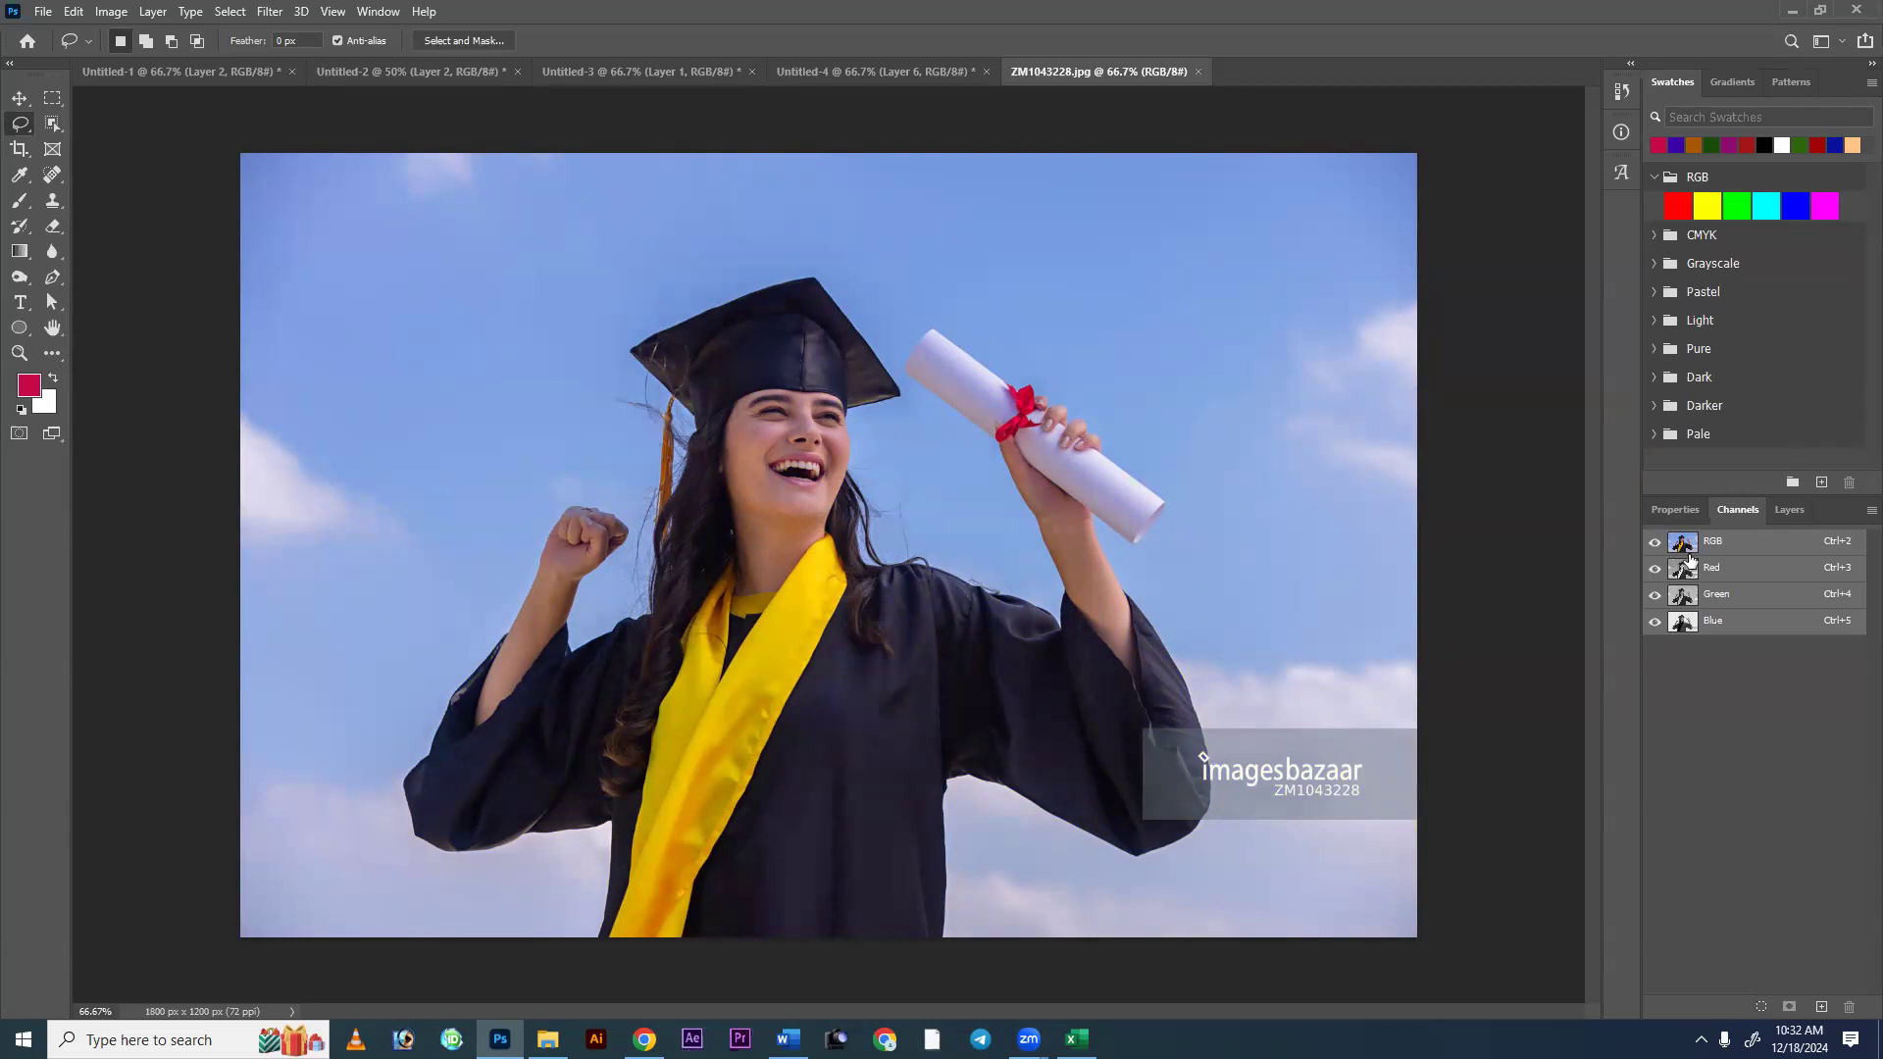
Hide and restore single channels in turn, including Green and Blue, to examine each one's effect on the photo's colours.
left_click(1654, 595)
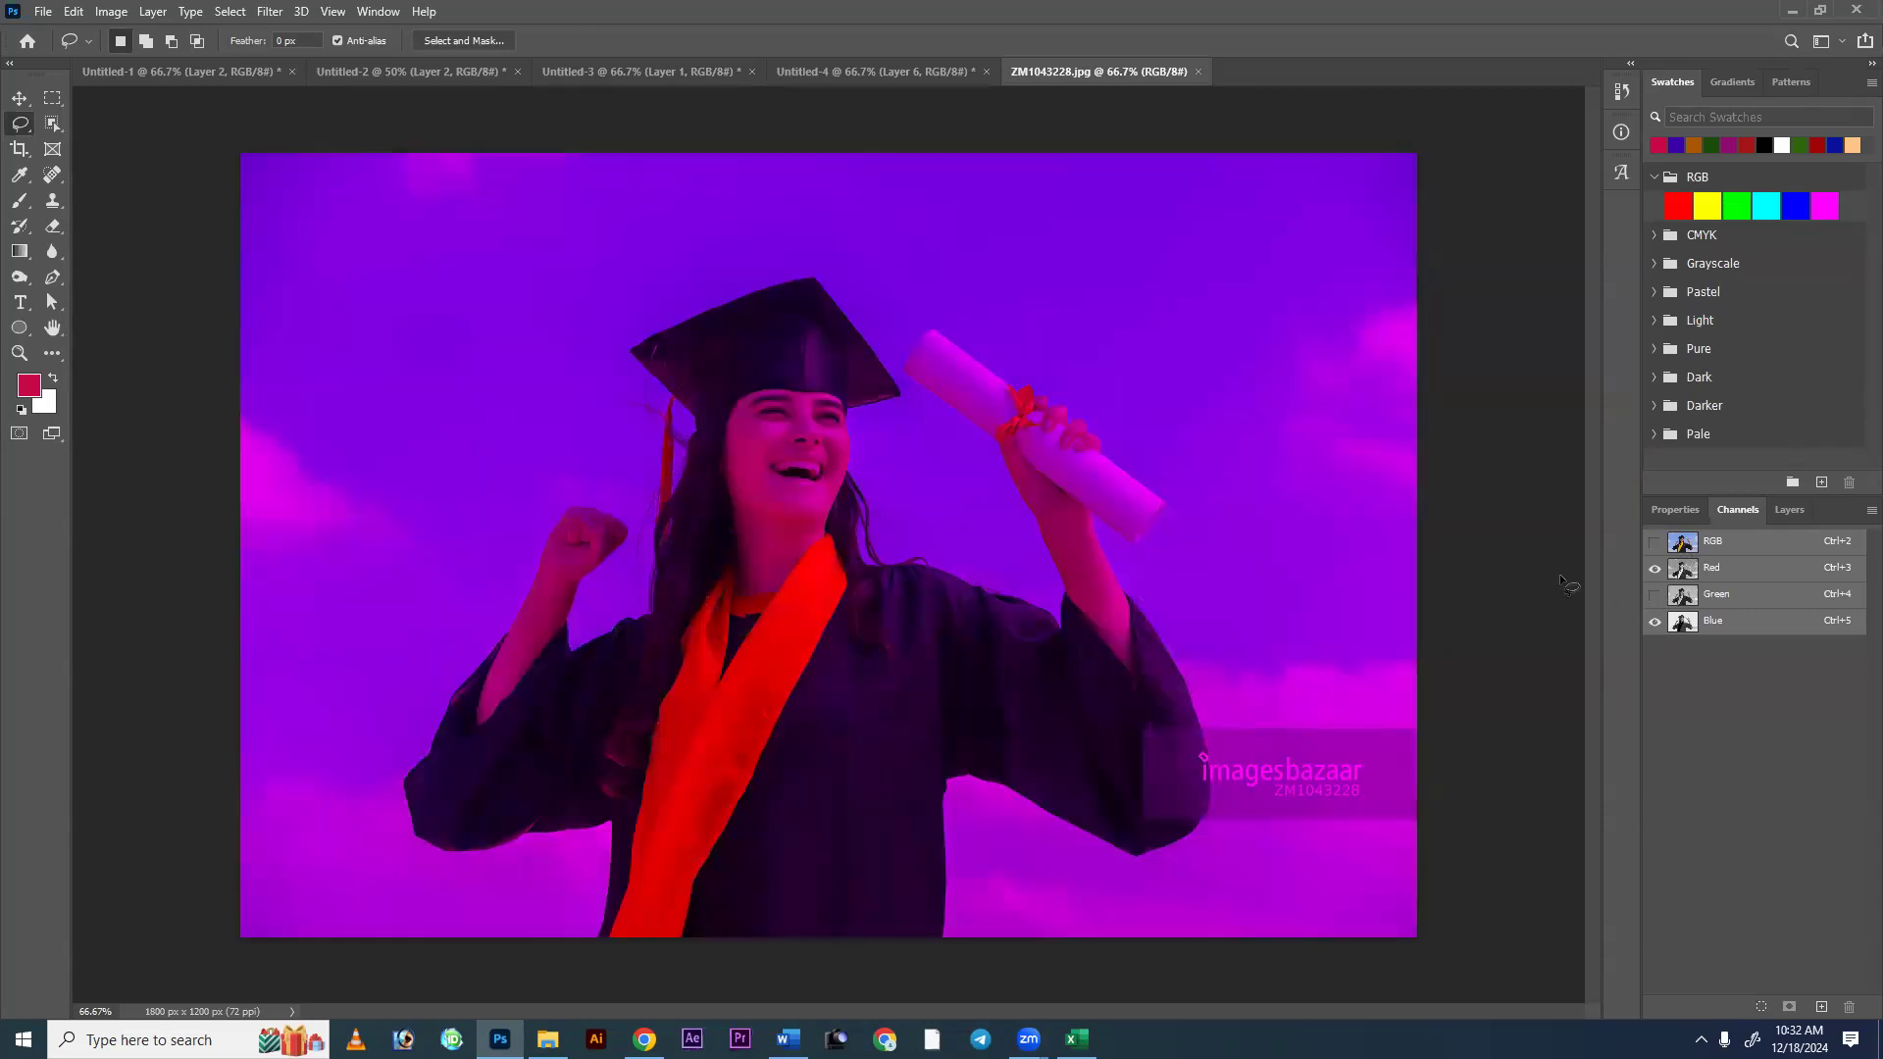
left_click(1655, 594)
left_click(1654, 621)
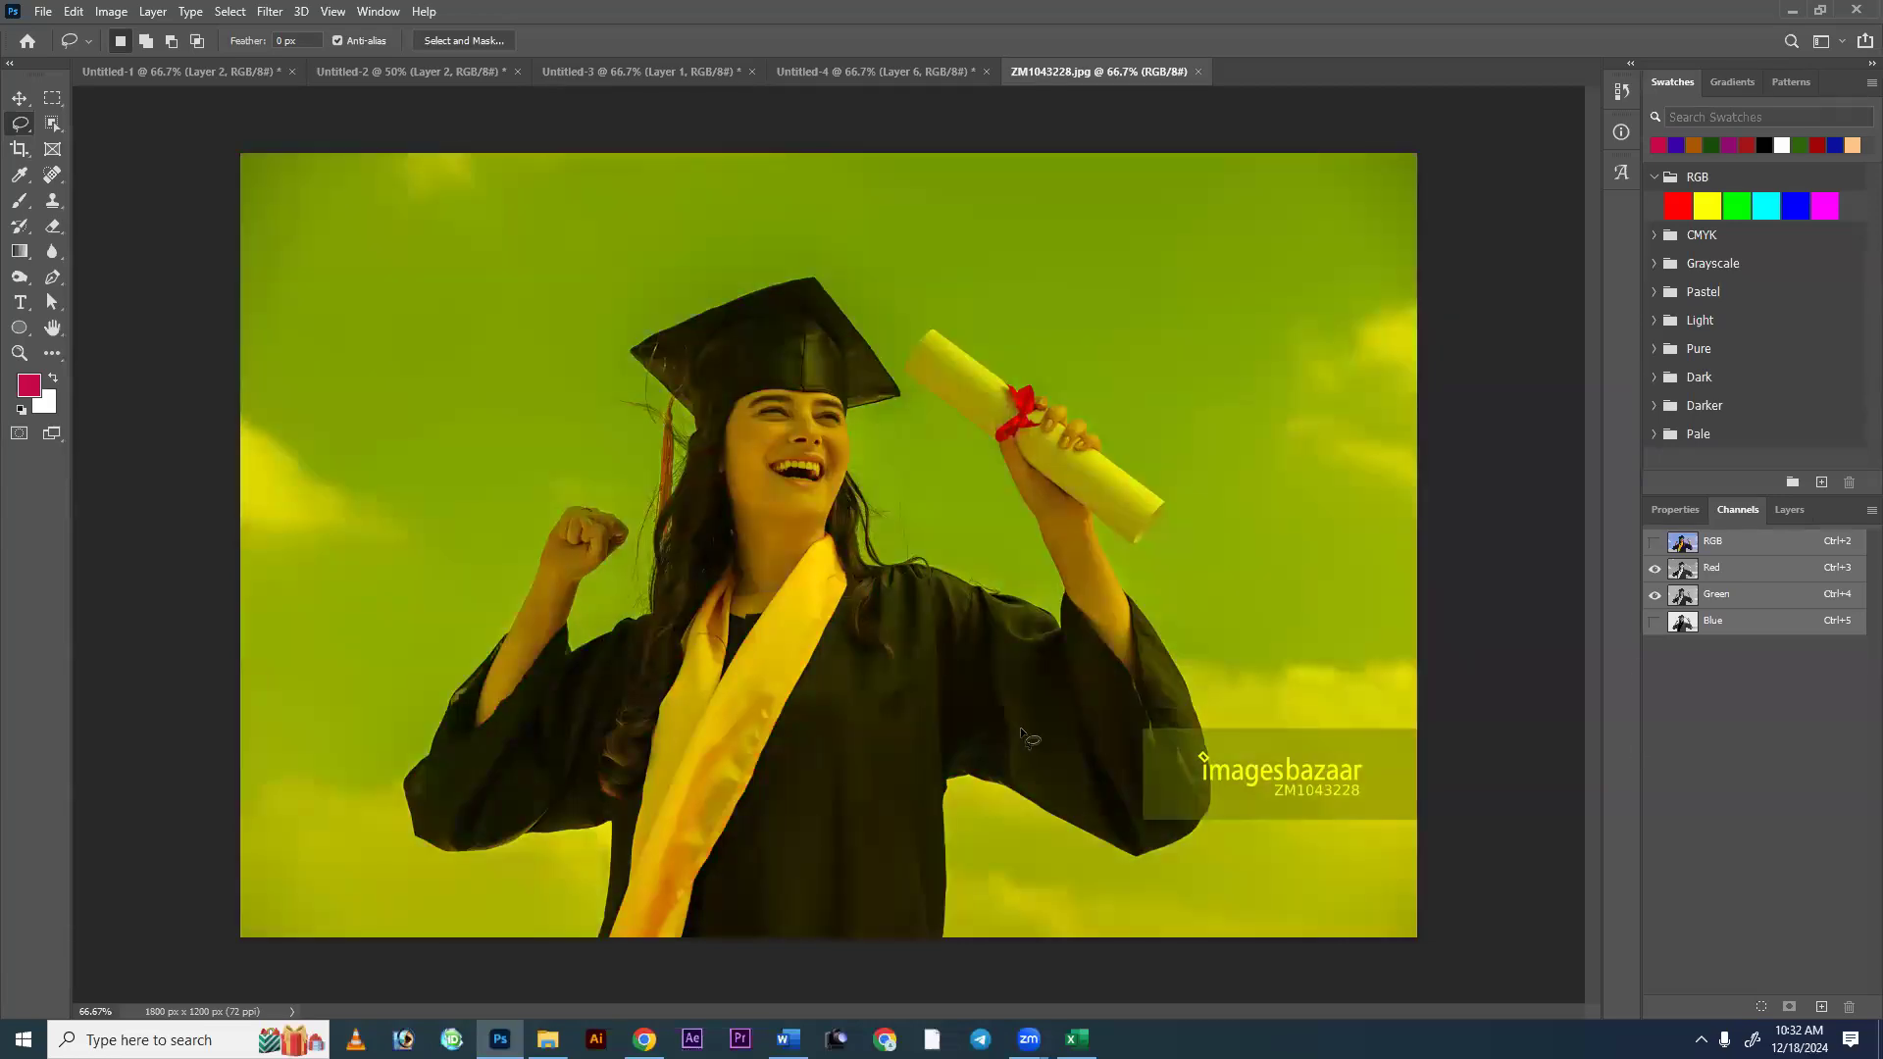
left_click(1654, 621)
left_click(1654, 568)
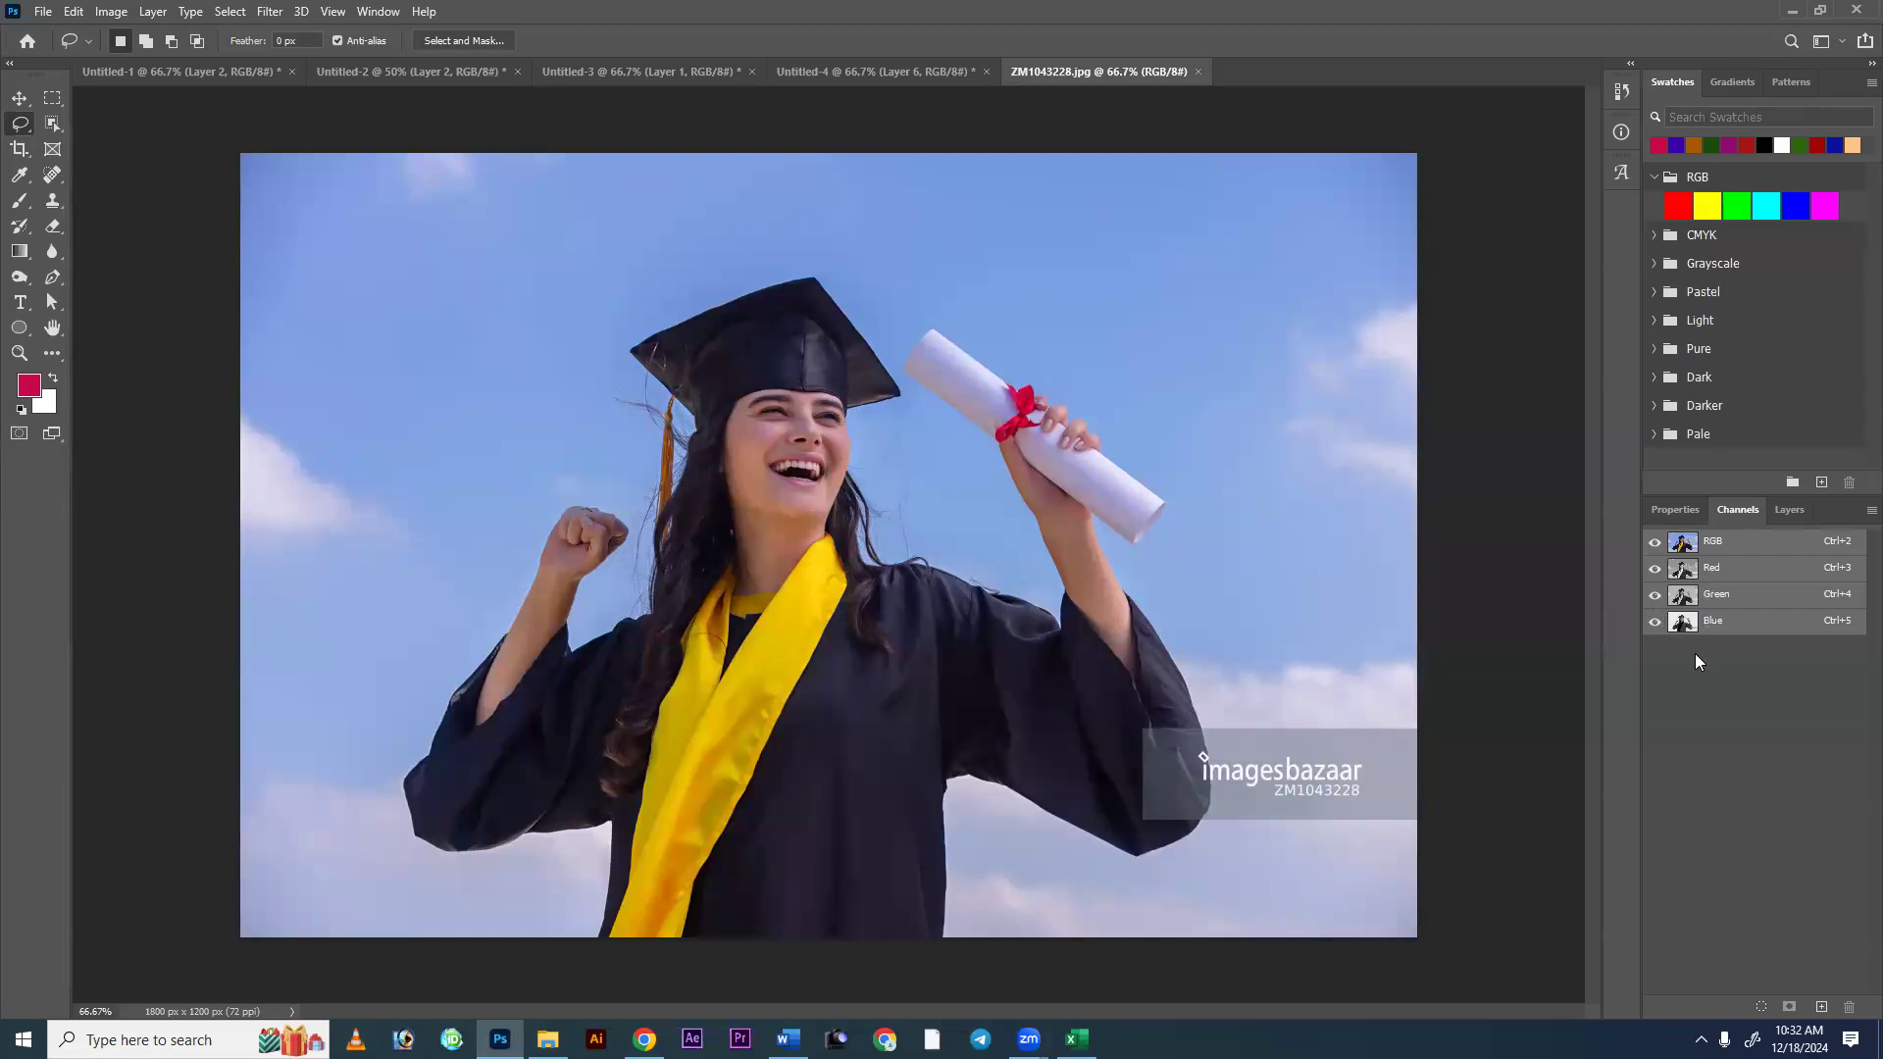
left_click(1656, 596)
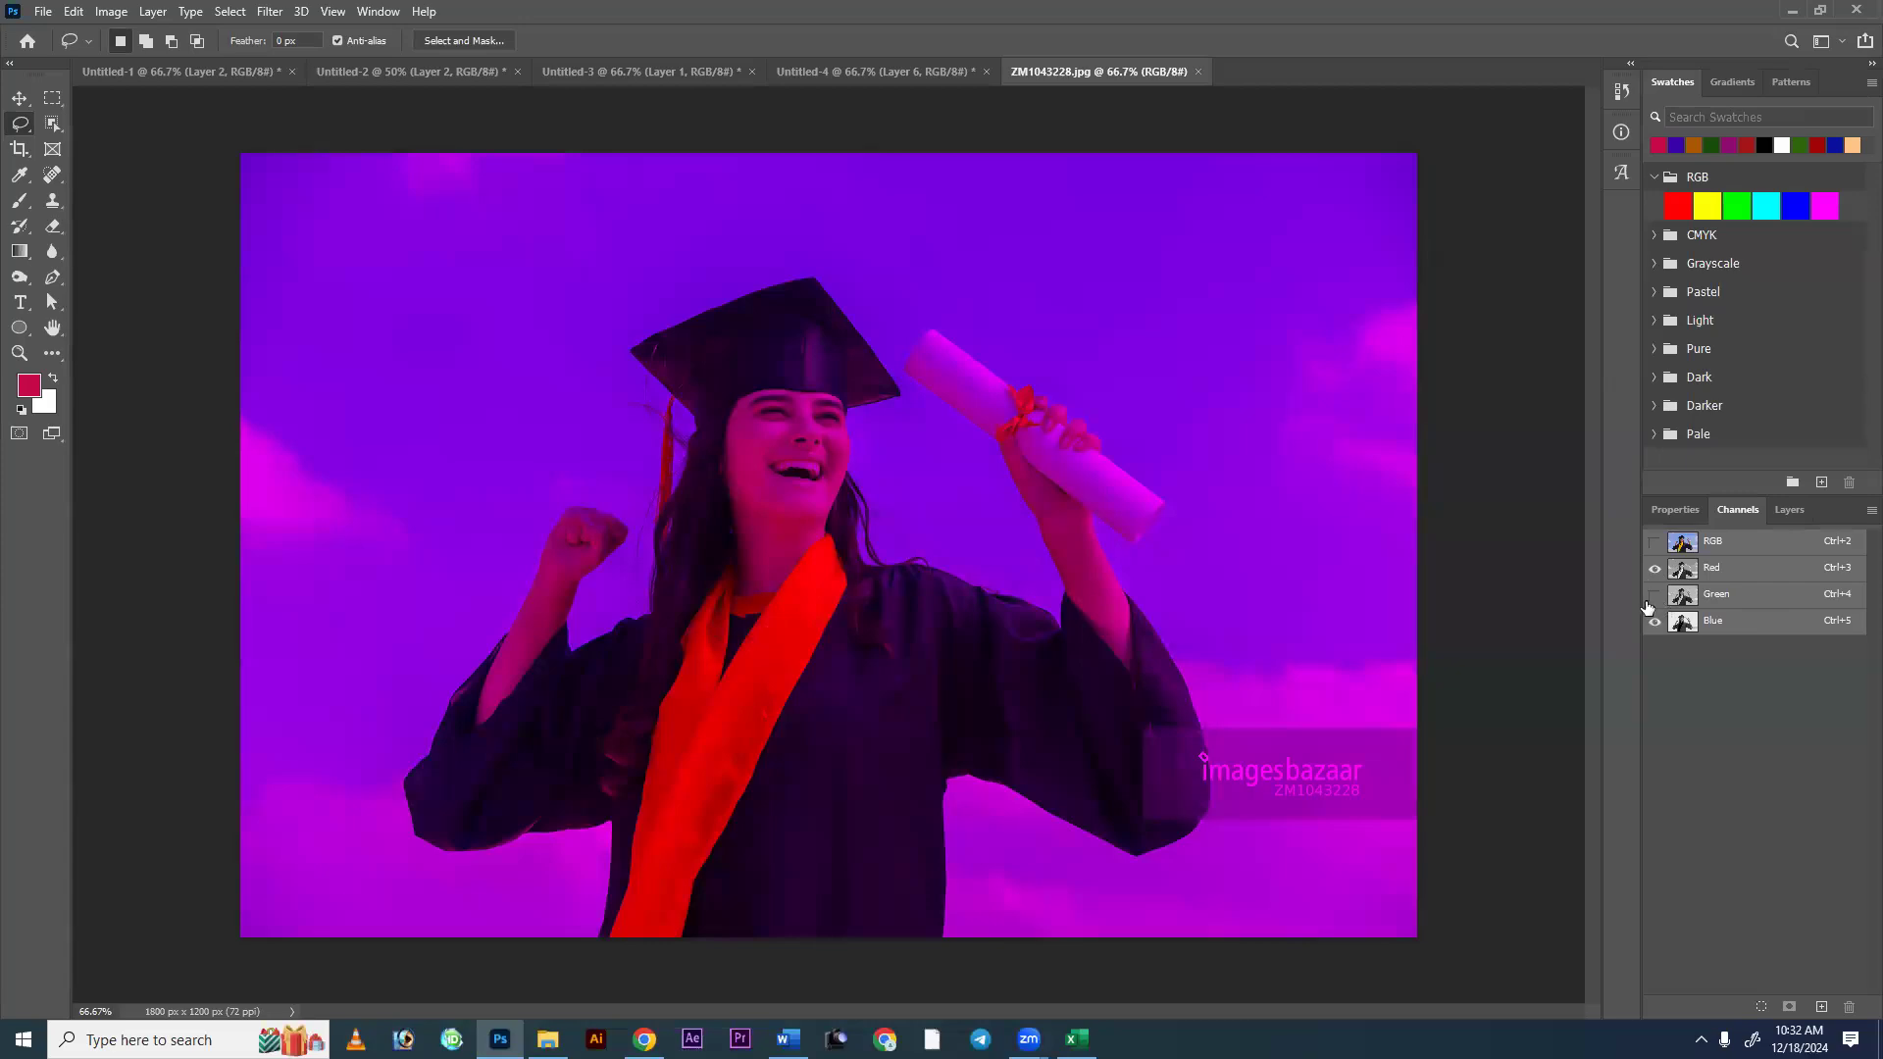
left_click(1654, 596)
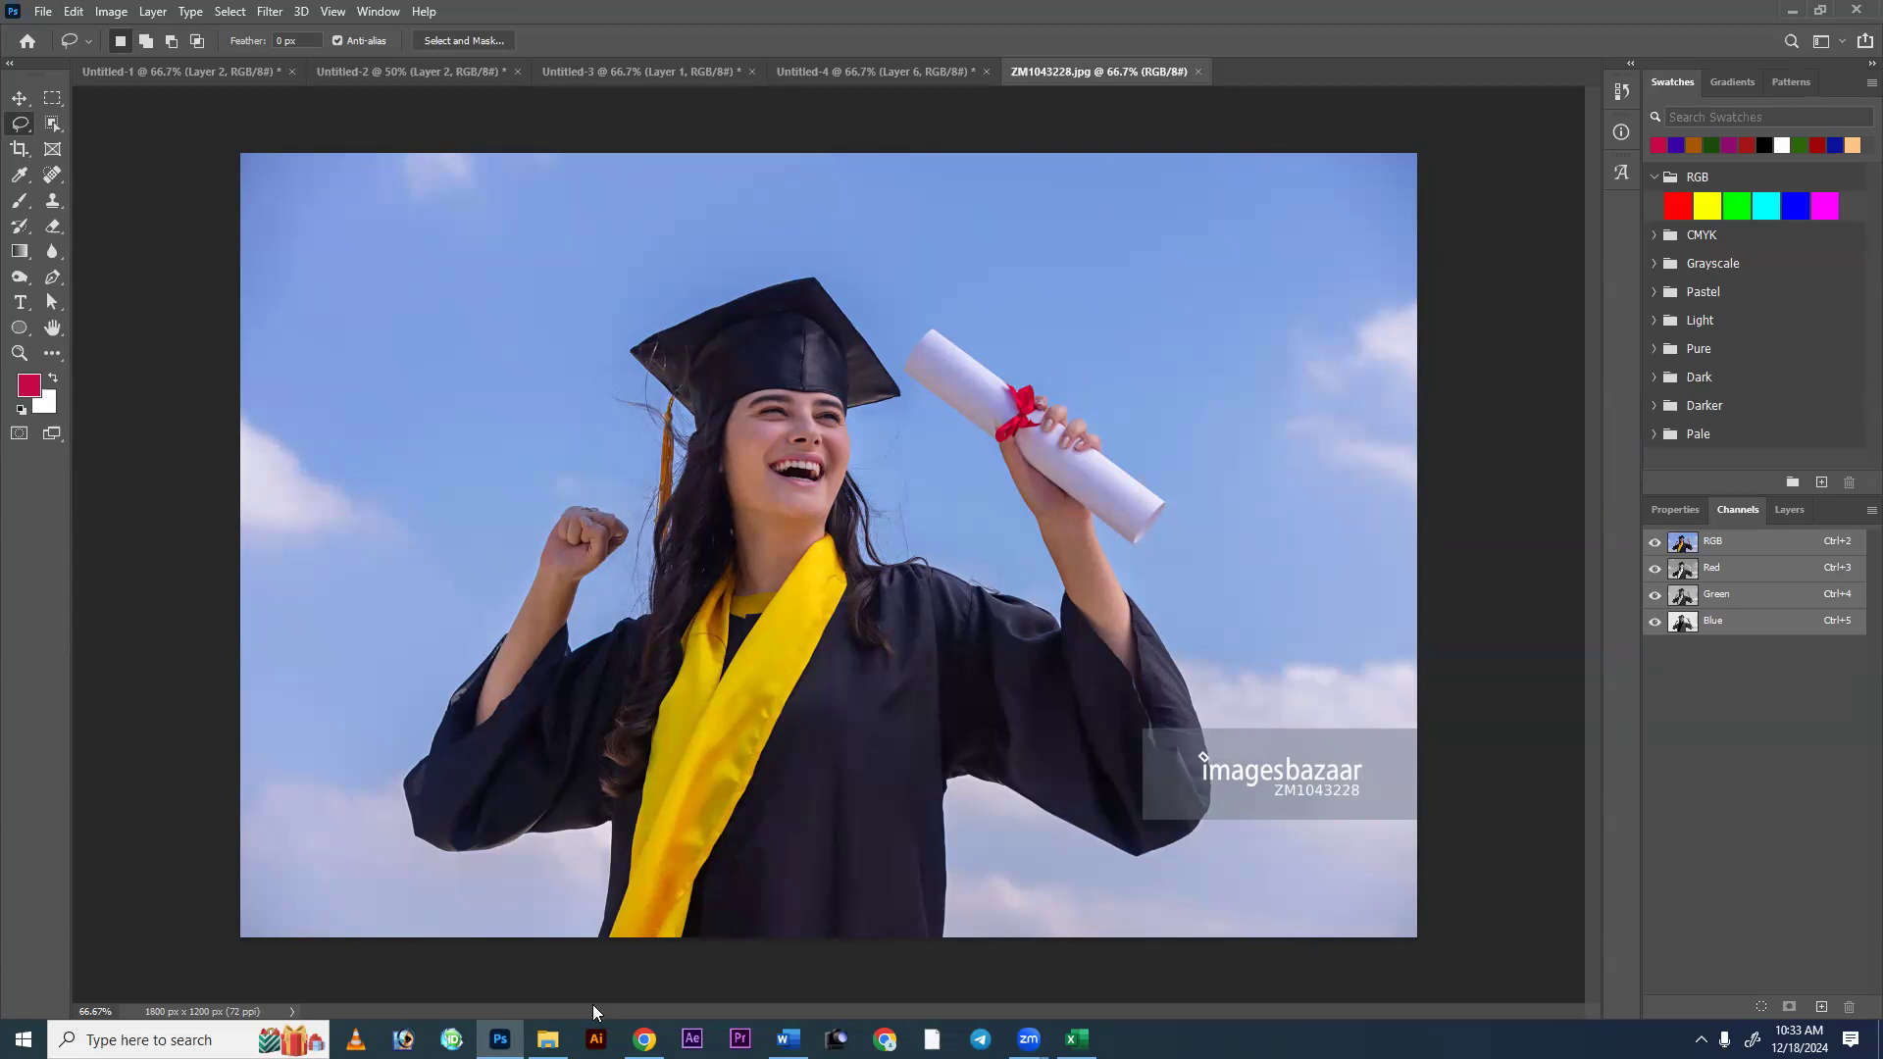
Look through the Untitled-2 and Untitled-1 documents, switch to Untitled-3 and display its layers.
left_click(412, 72)
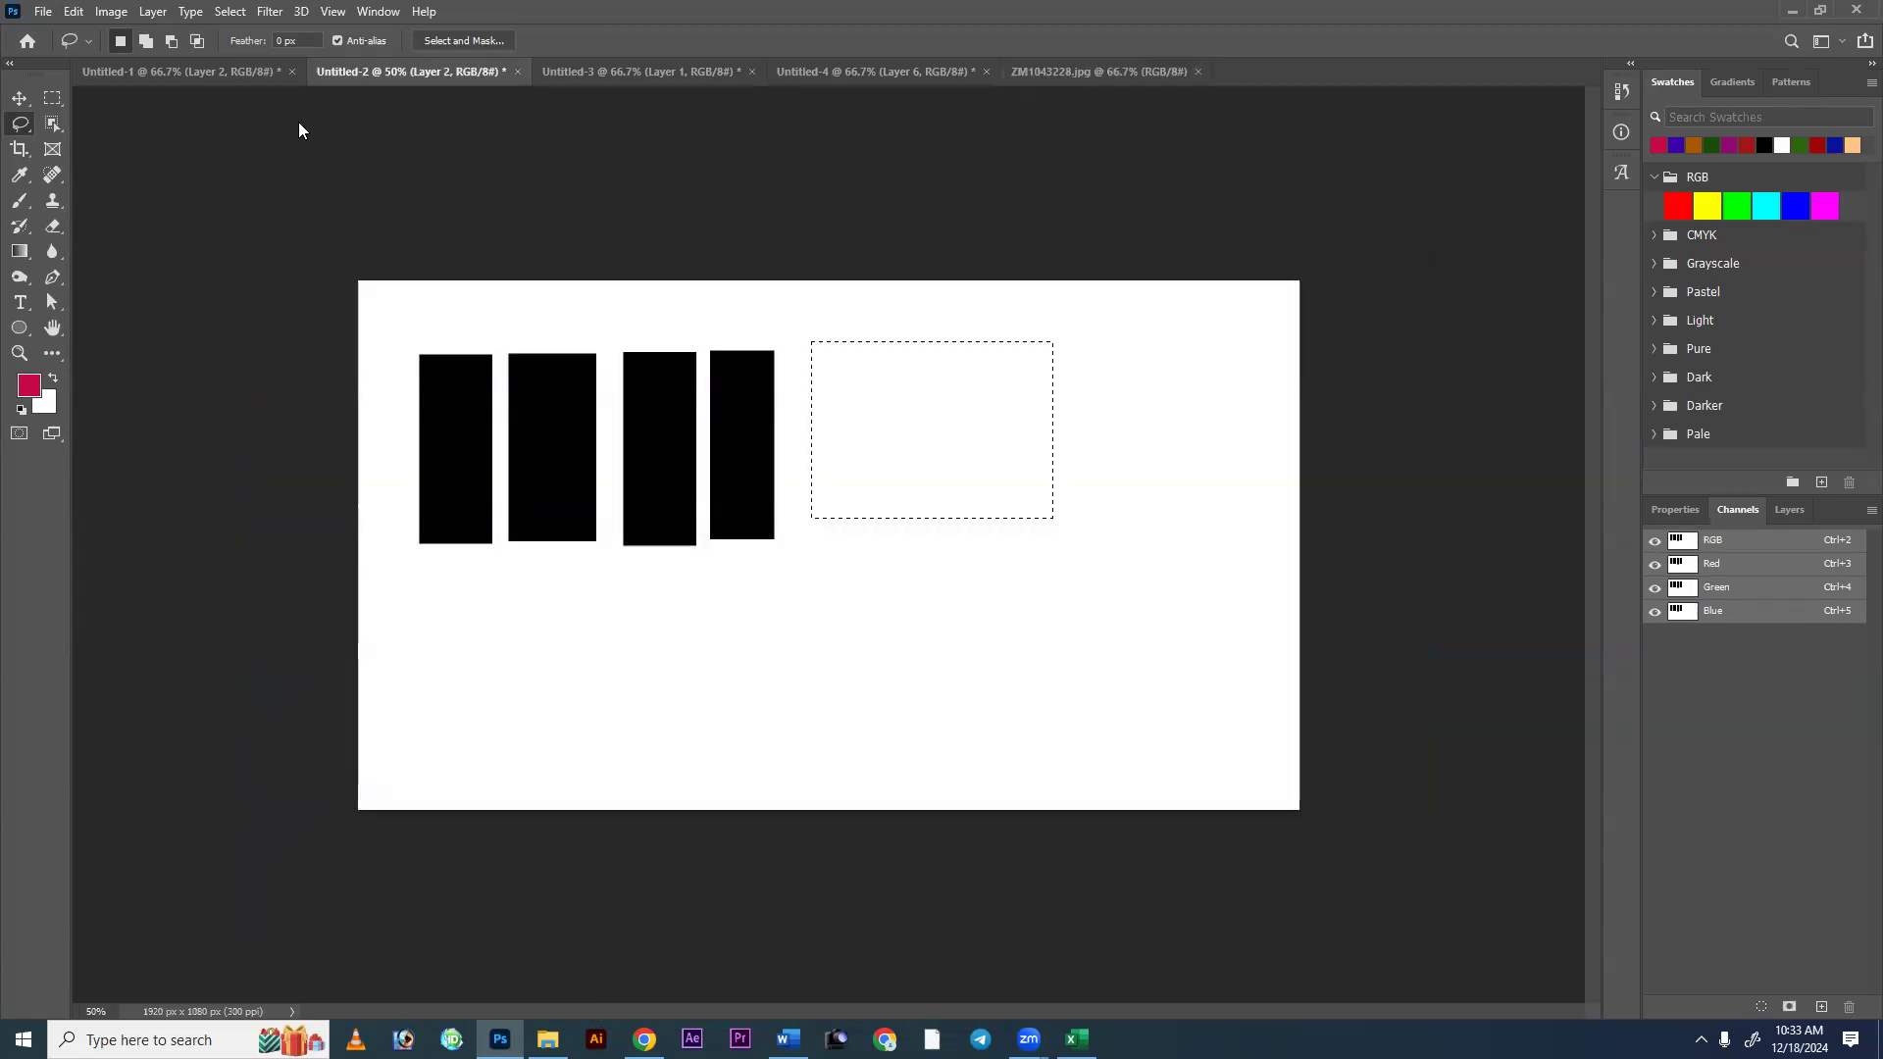
left_click(162, 74)
left_click(593, 74)
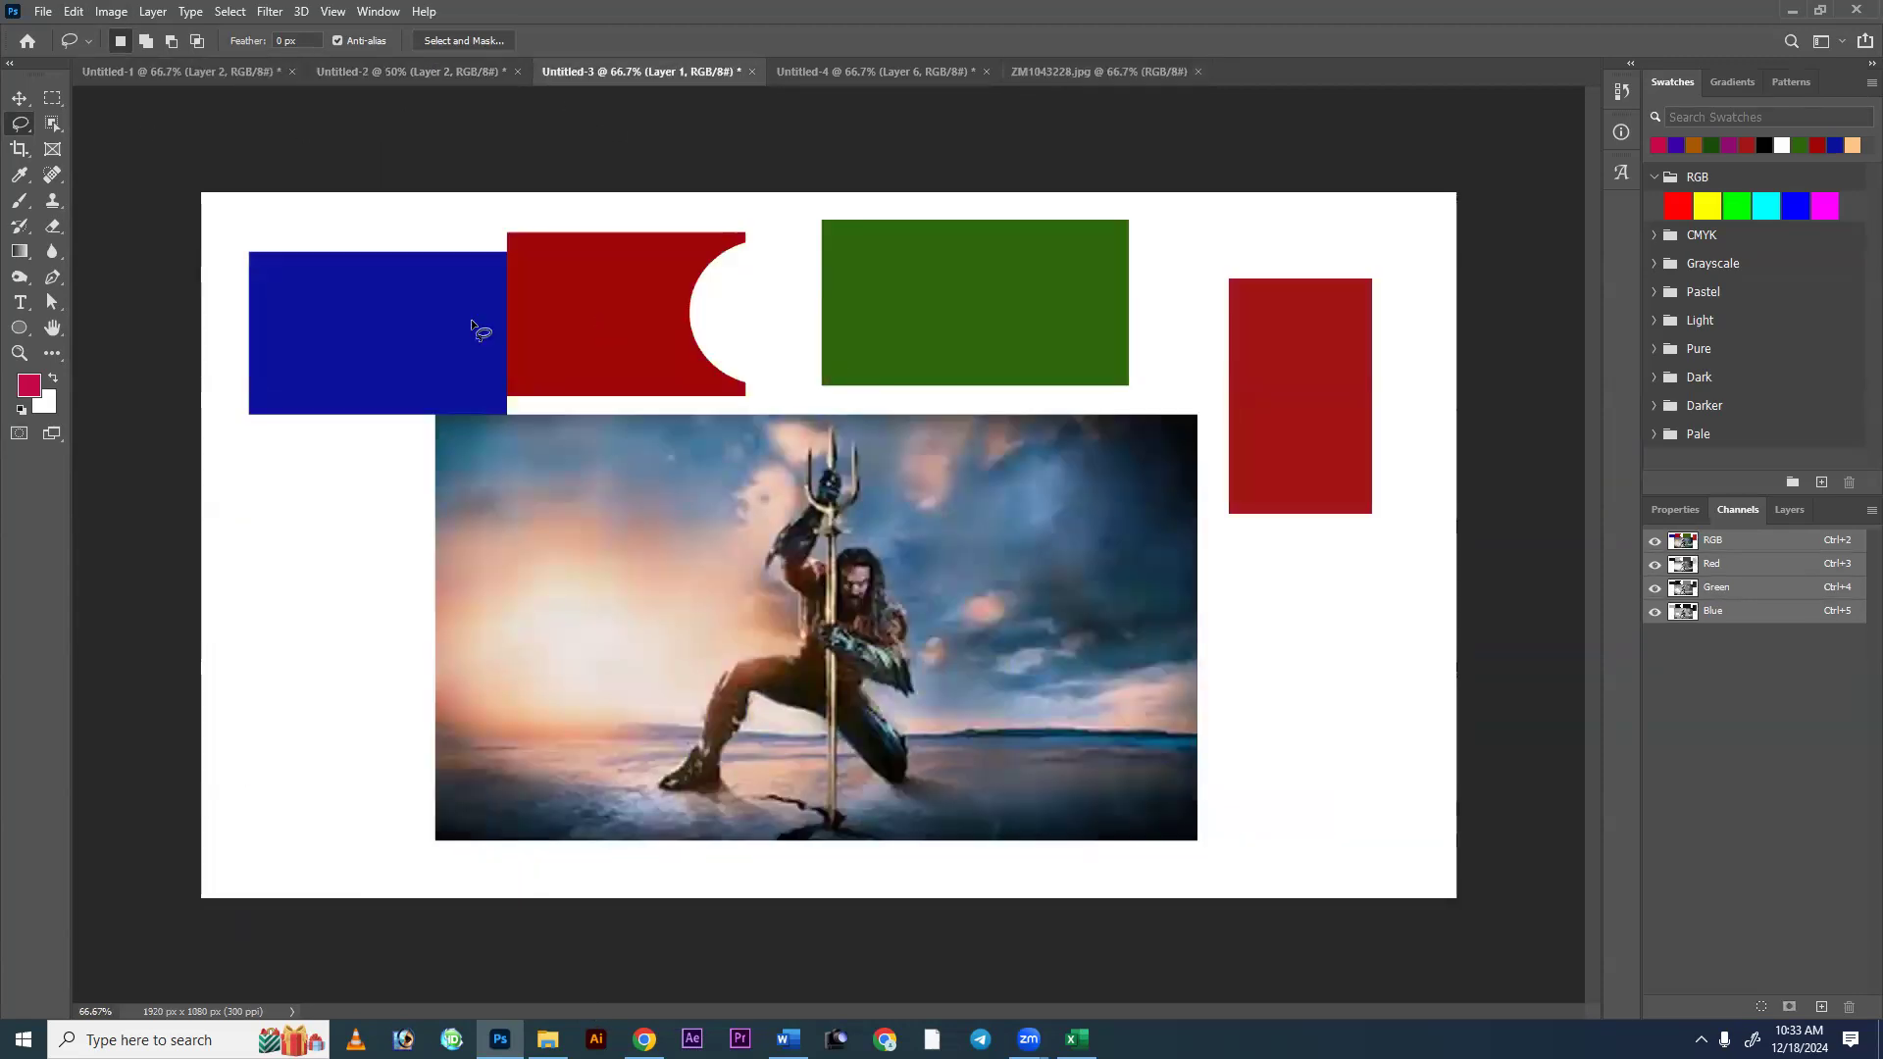
left_click(1789, 512)
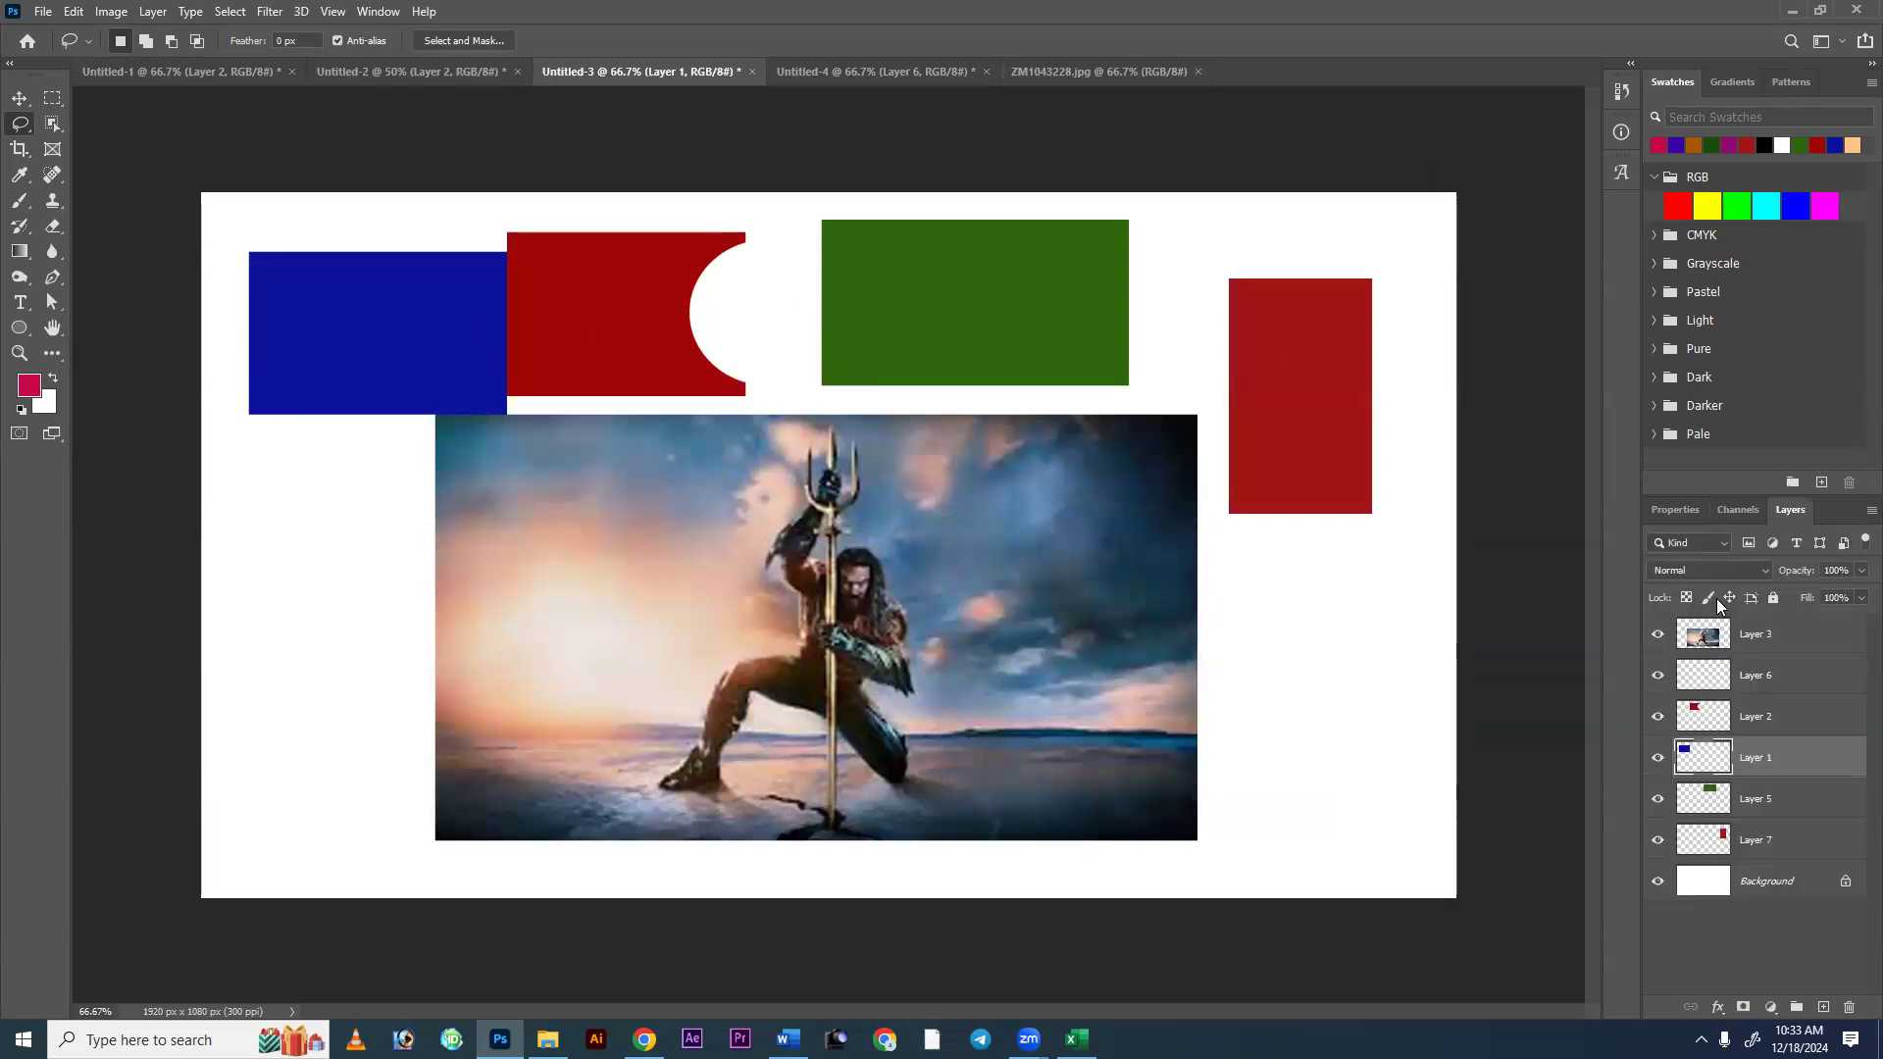